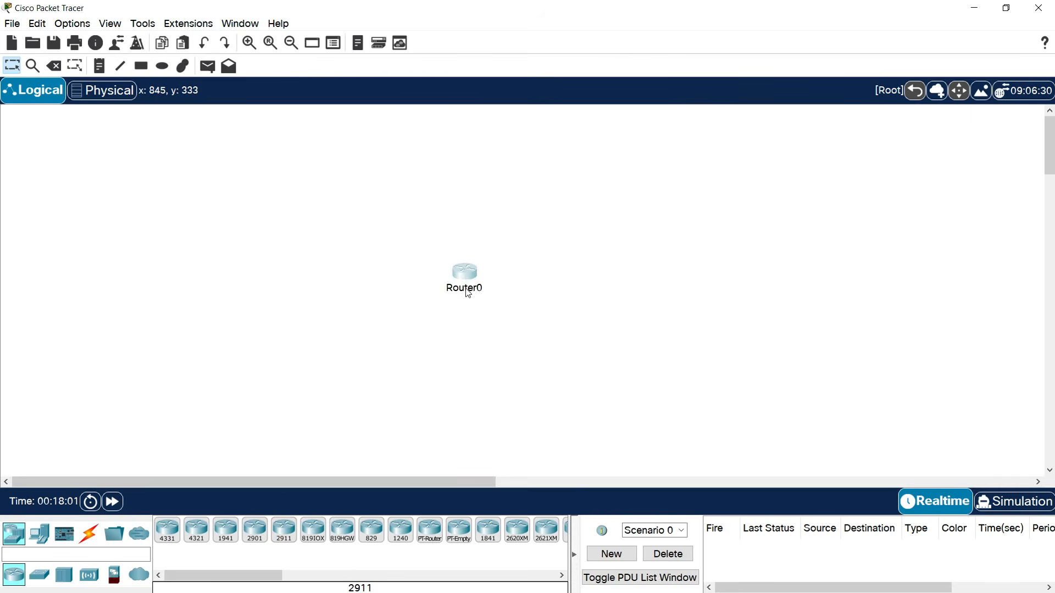
Rename Router0 to R1.
double_click(467, 289)
text(R1)
click(456, 346)
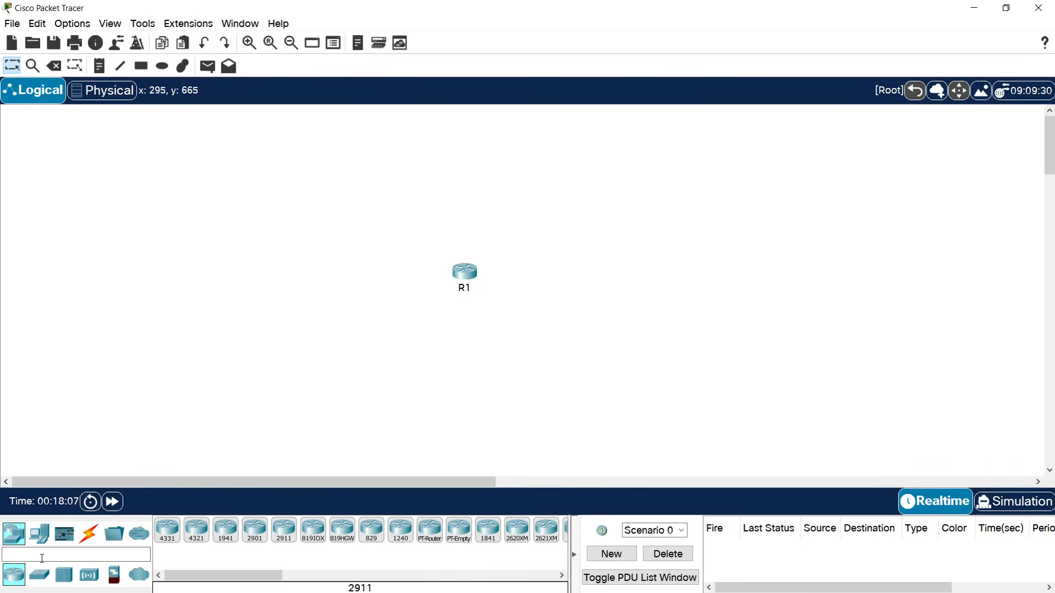
Place three 2960 switches to the left, right and below R1.
click(39, 574)
click(167, 542)
click(375, 272)
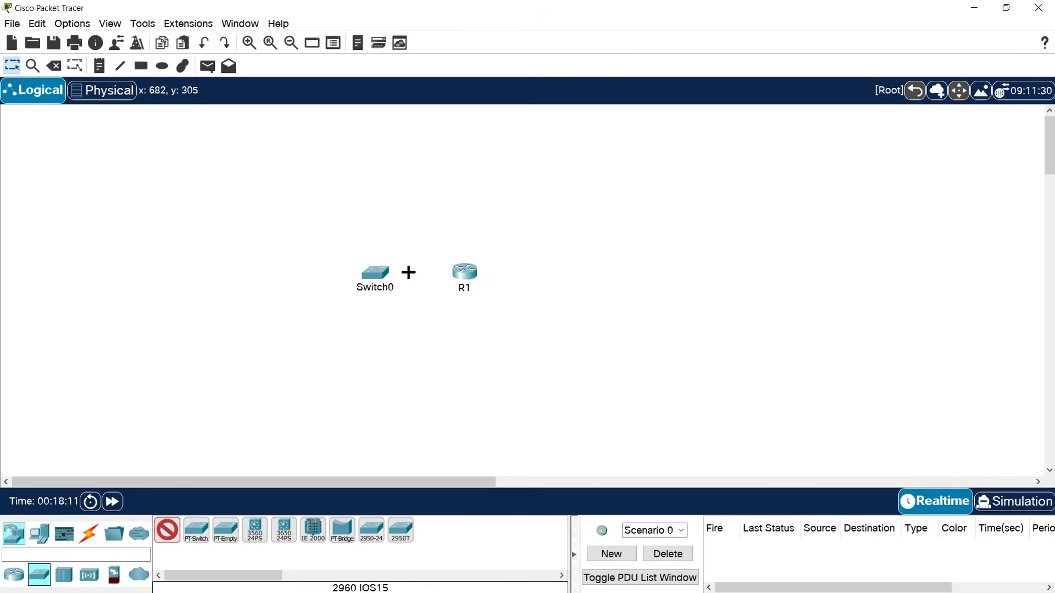
click(556, 269)
click(463, 356)
key(Escape)
Name the left, lower and right switches IT-Switch, HR-Switch and SERVER-FARM.
click(371, 291)
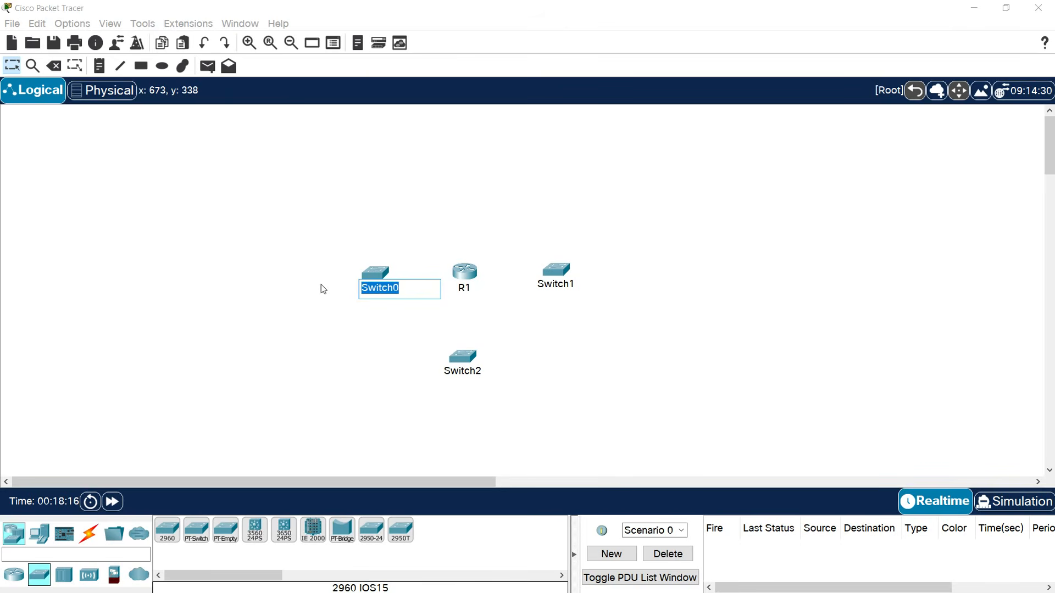
text(IT-)
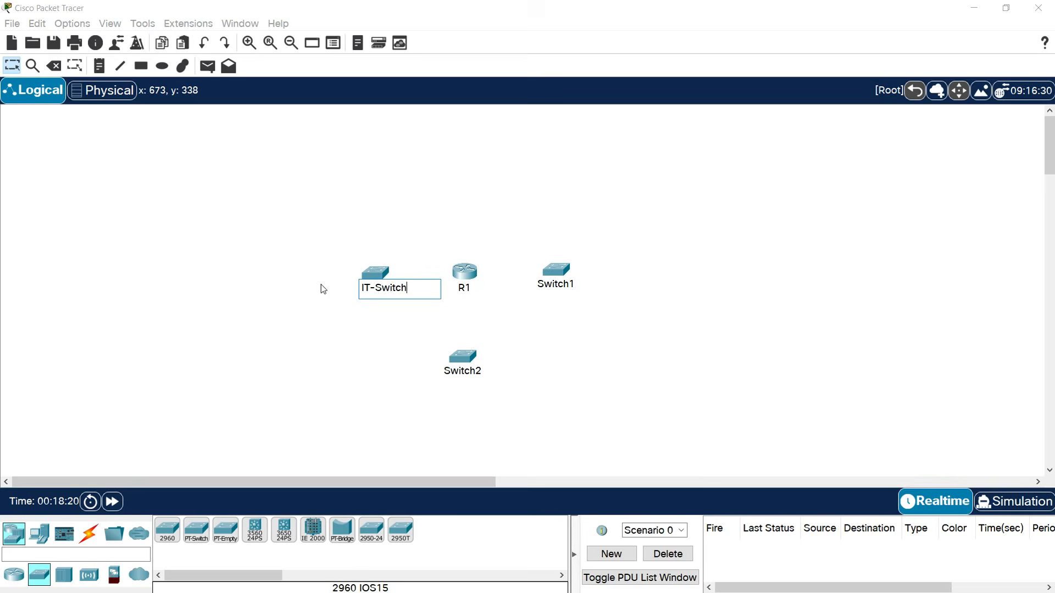
click(337, 304)
click(460, 372)
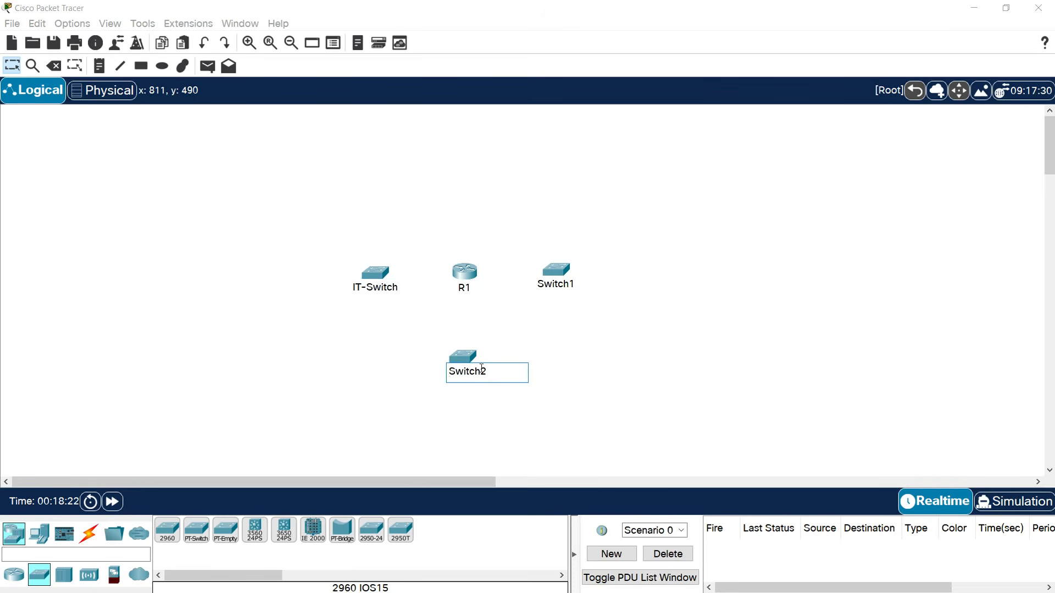
text(HR-)
click(418, 367)
click(553, 287)
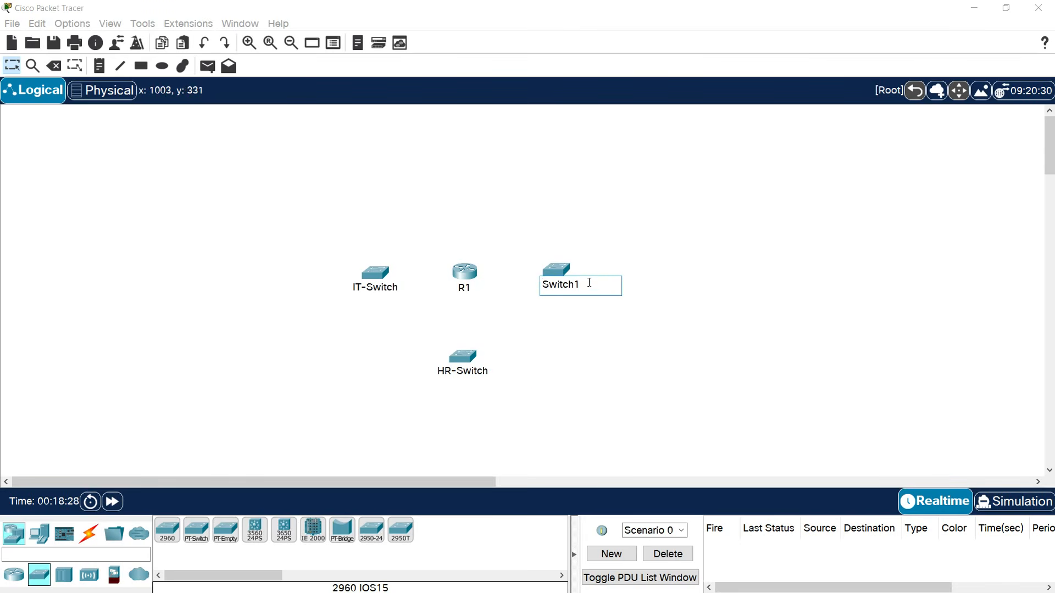
text(SERVER-FARM)
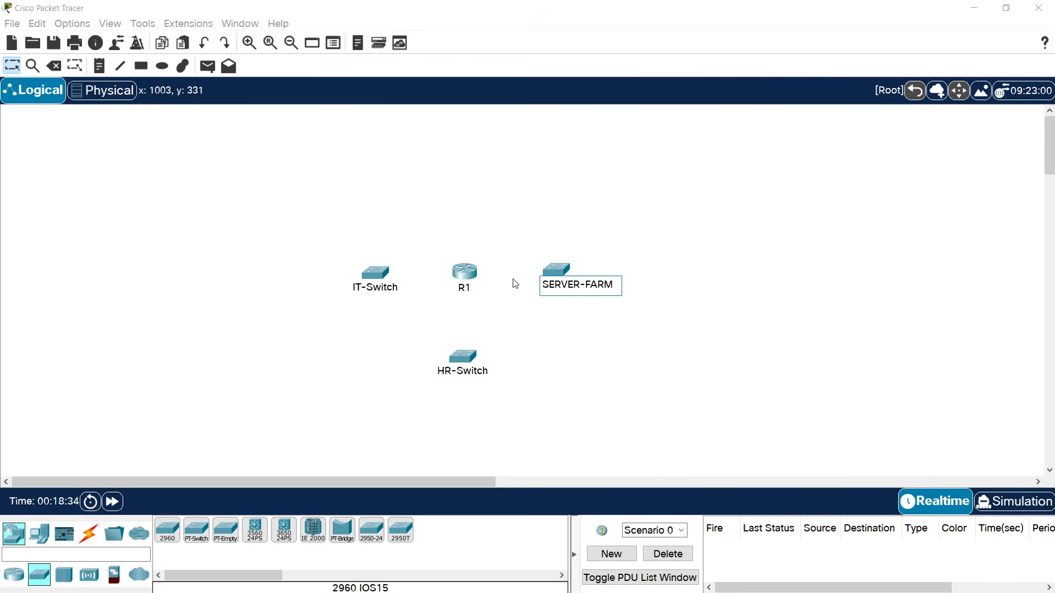
click(543, 330)
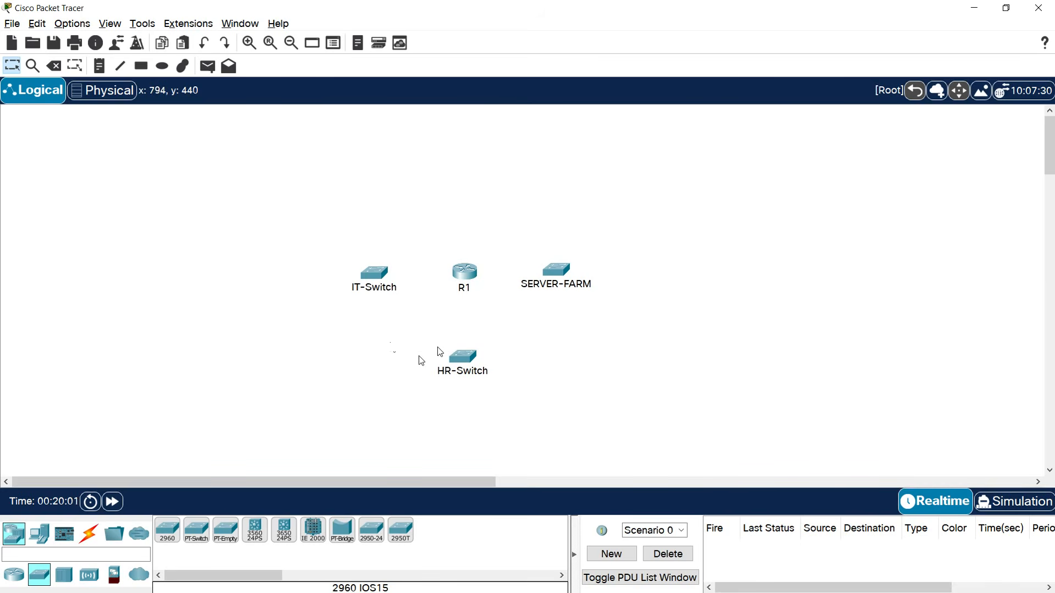
Place an AP-PT access point above IT-Switch, label it AP-Guest and nudge it higher.
click(92, 576)
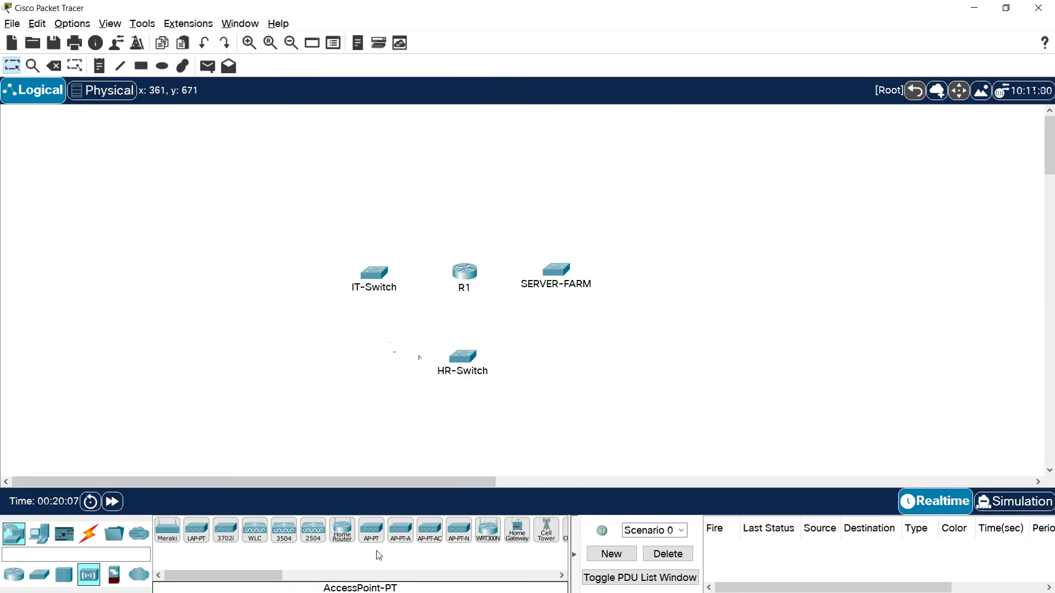
click(371, 530)
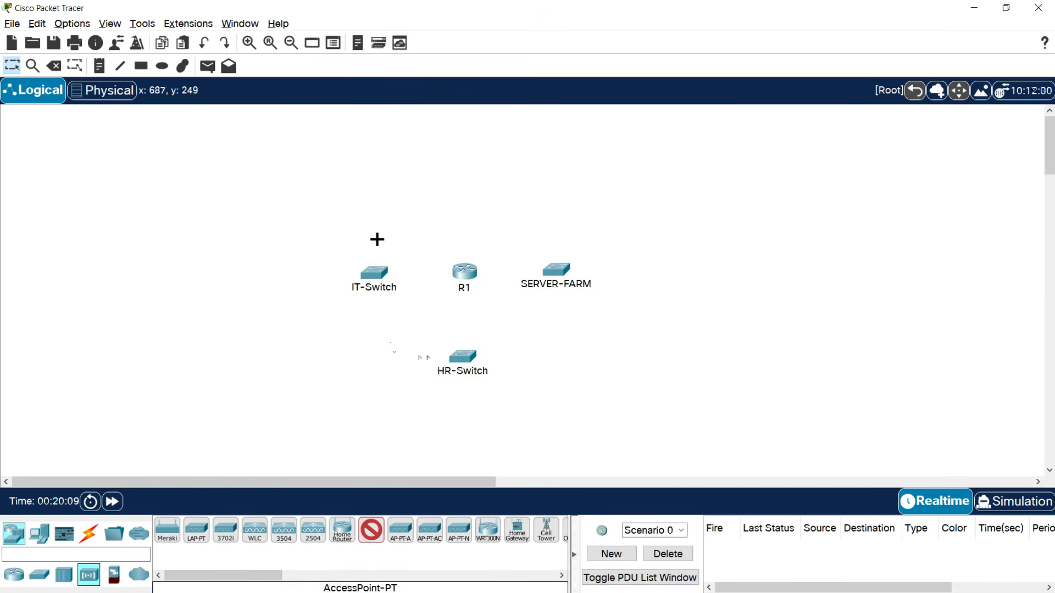
click(375, 197)
click(371, 215)
drag(428, 210, 328, 214)
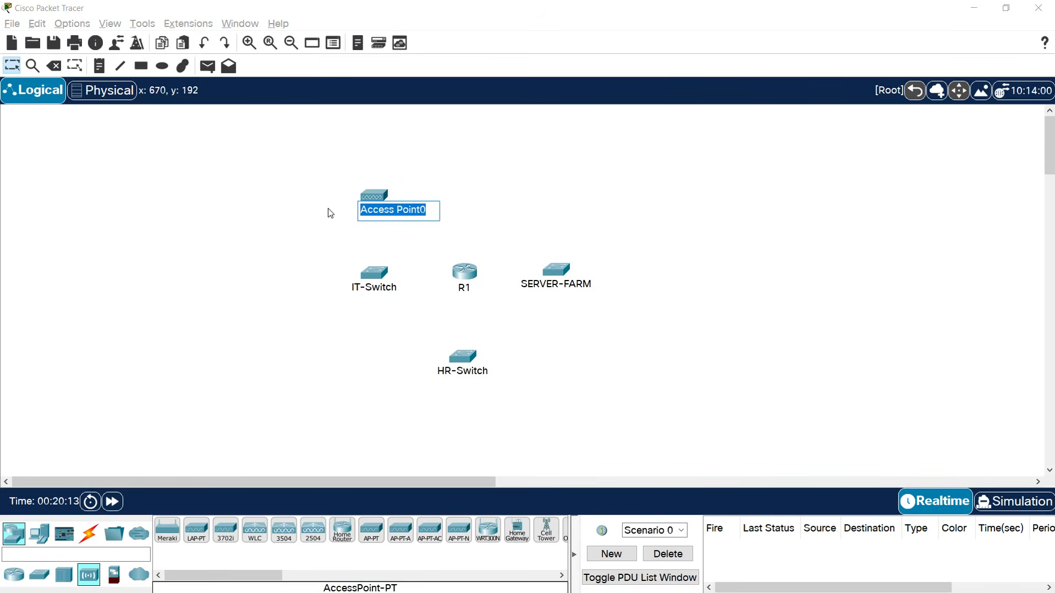
text(AP-Guest)
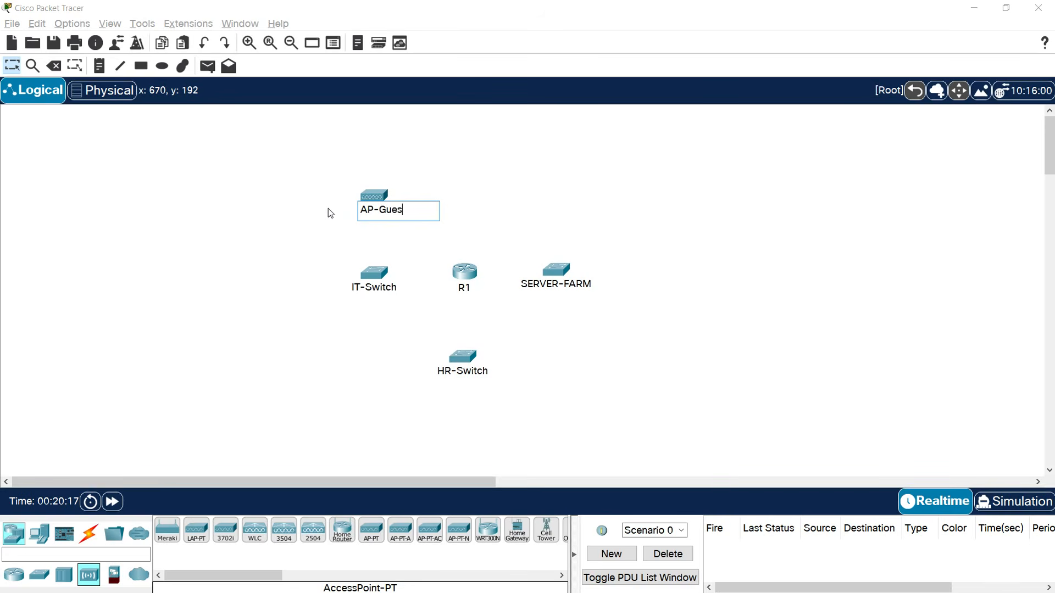
key(Return)
drag(356, 211, 374, 202)
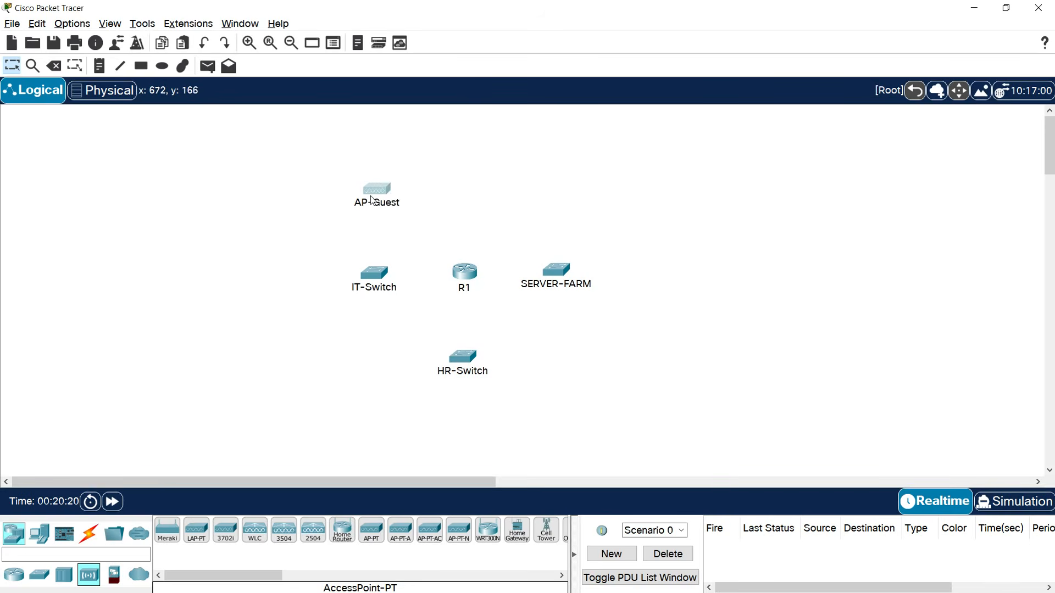
click(44, 538)
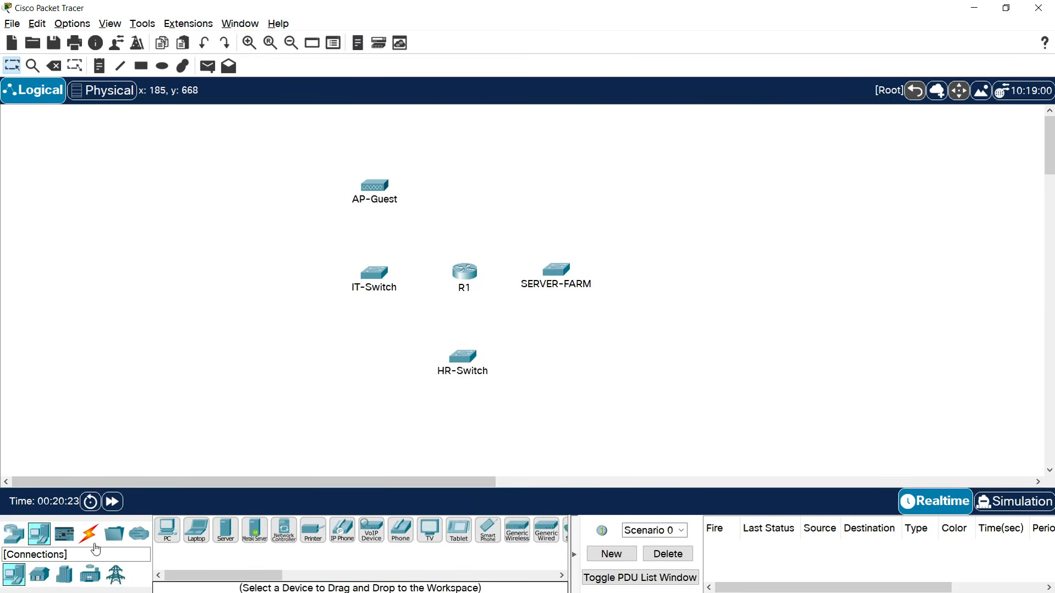
Place four PC-PT computers, two left of IT-Switch and two below HR-Switch.
drag(165, 538, 270, 240)
click(263, 314)
click(411, 429)
click(502, 421)
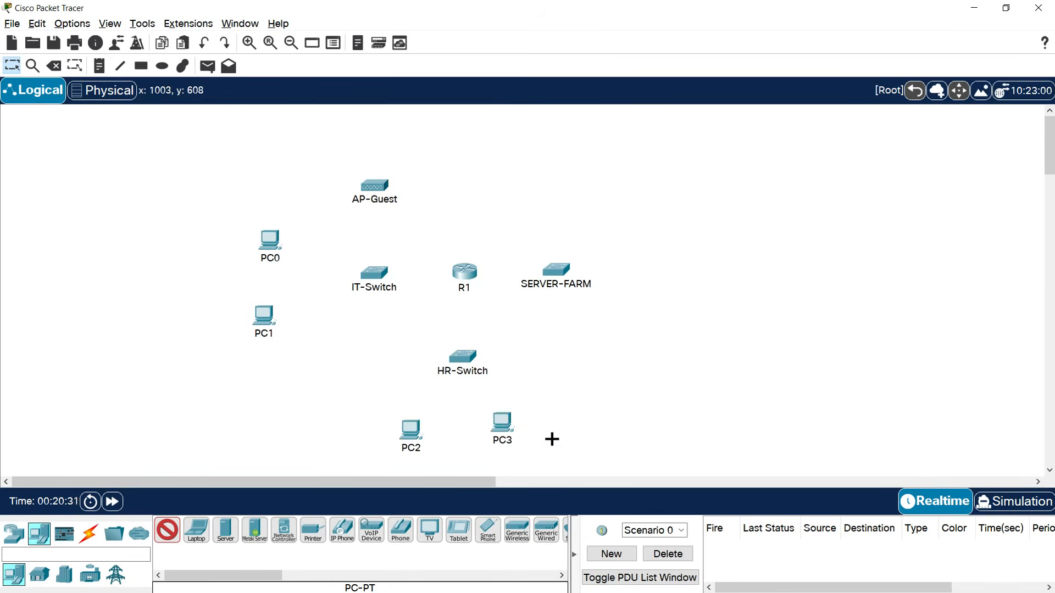
key(Escape)
drag(517, 439, 512, 437)
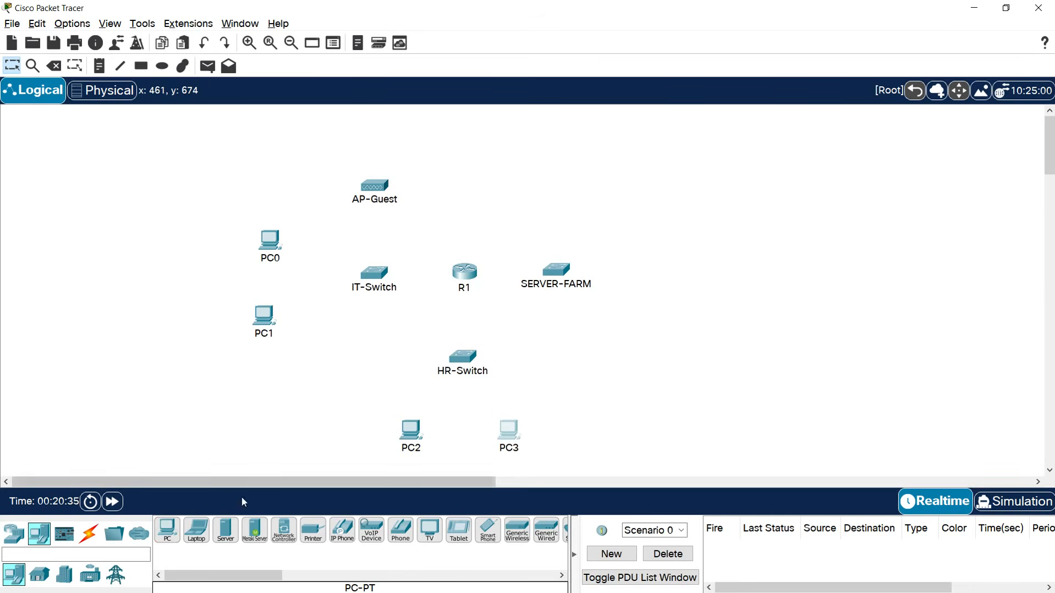
Stack three Server-PT servers right of SERVER-FARM and add a smartphone left of AP-Guest.
click(225, 530)
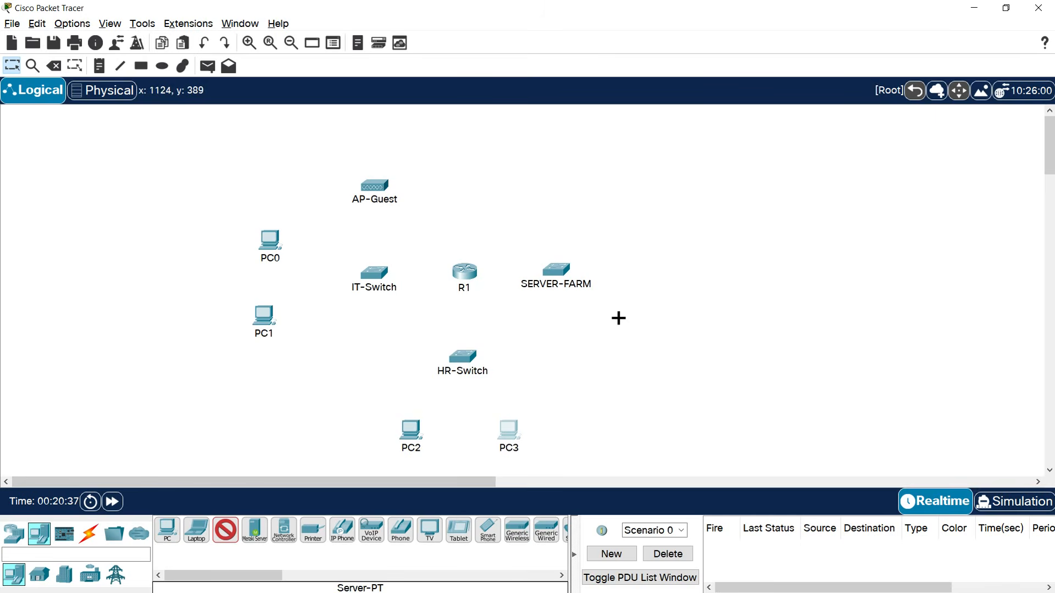
click(643, 204)
click(643, 274)
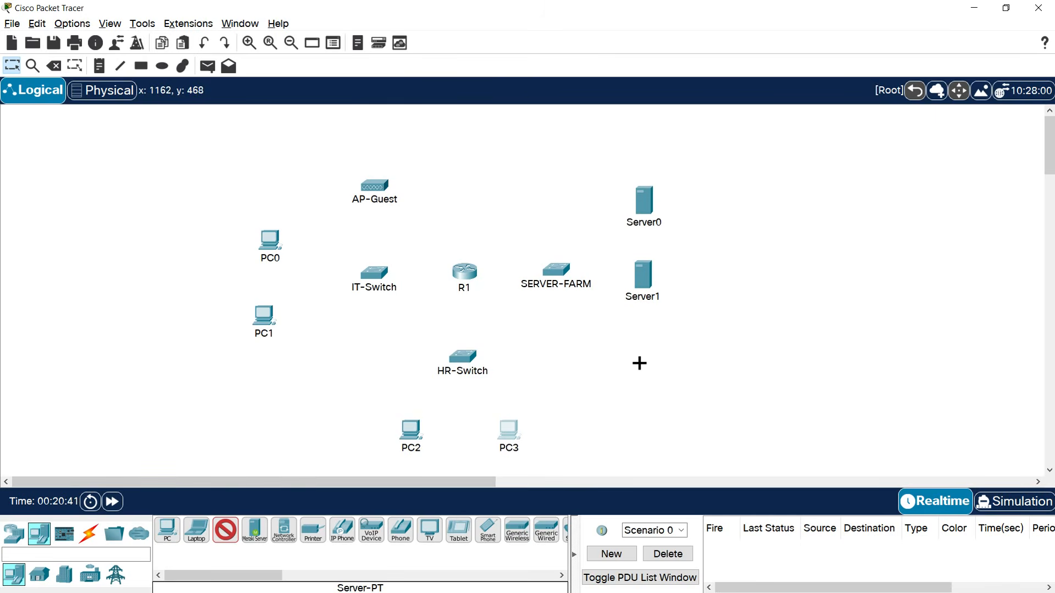
click(640, 364)
key(Escape)
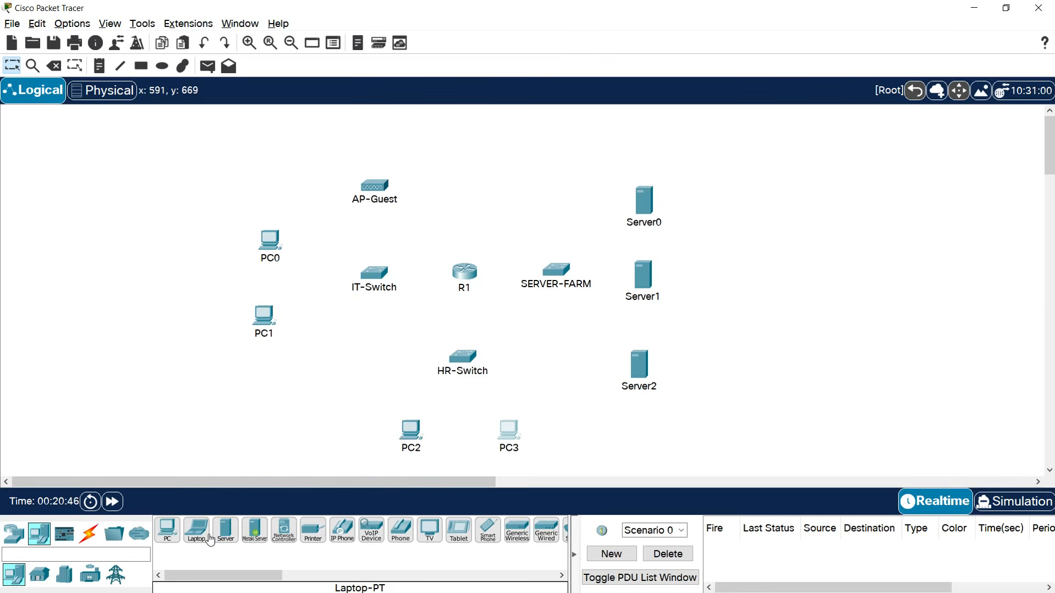
click(487, 531)
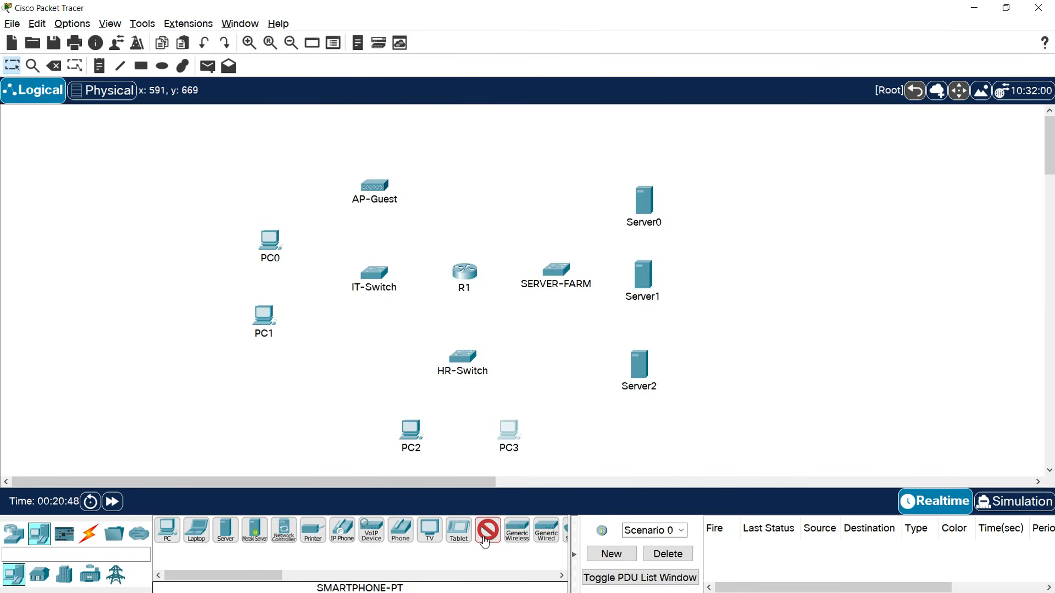
click(267, 181)
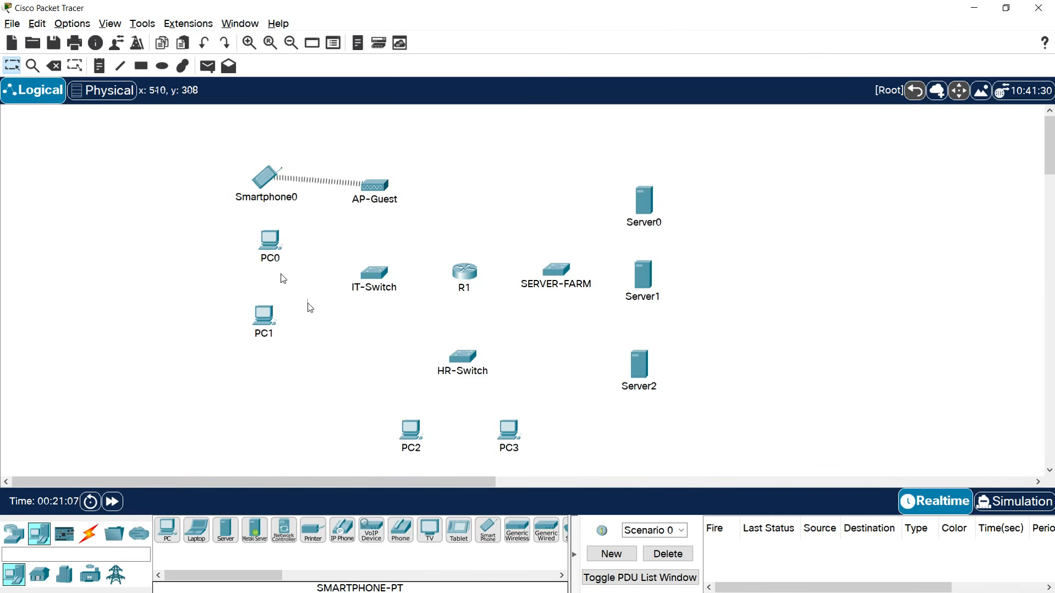
Name the left PCs IT-PC1 and IT-PC2 and nudge them and AP-Guest into place.
click(271, 260)
key(BackSpace)
text(IT-PC1)
key(ctrl+a)
key(ctrl+c)
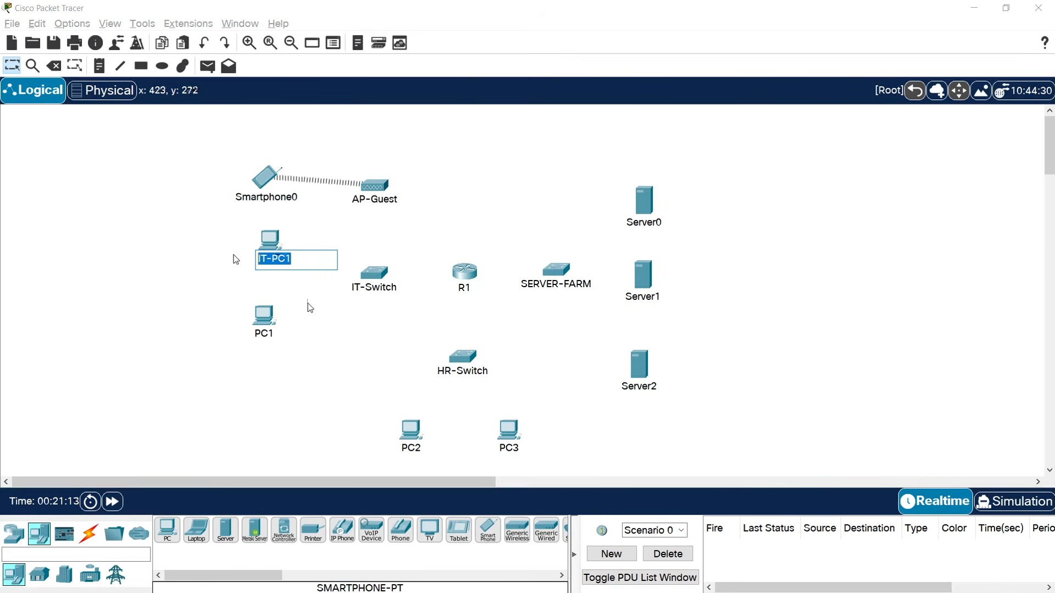
click(271, 333)
key(ctrl+a)
key(ctrl+v)
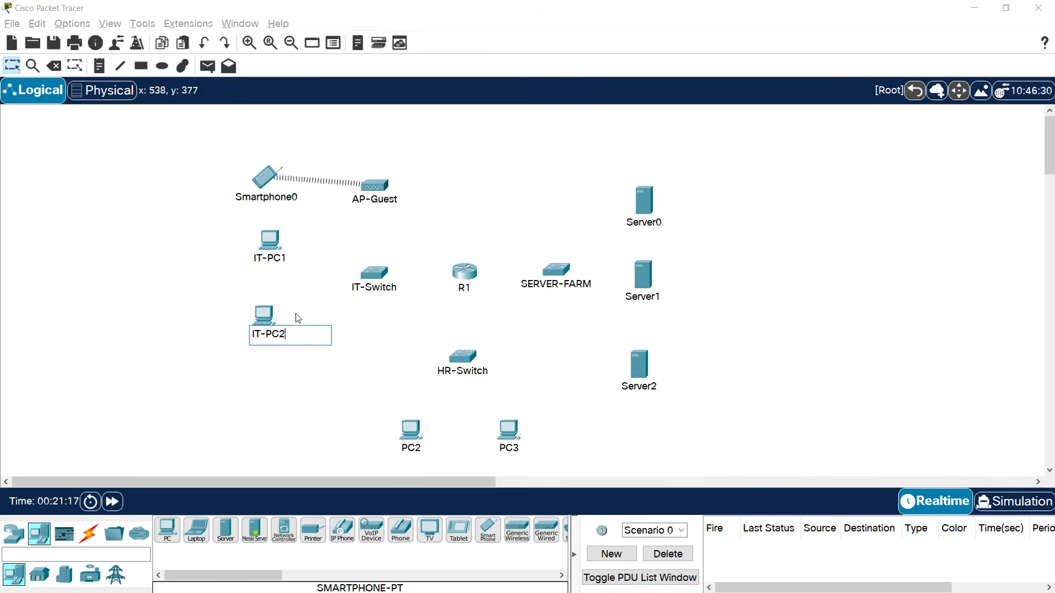
click(296, 318)
drag(264, 334, 264, 342)
drag(271, 257, 266, 264)
drag(373, 196, 373, 186)
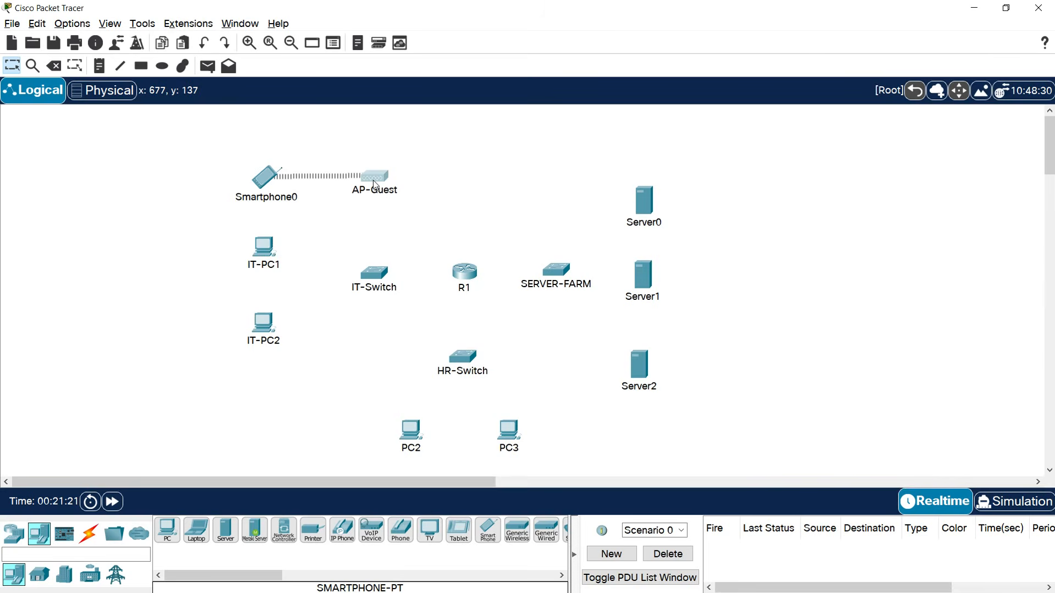
Name the smartphone Guest-Phone and the lower PCs HR-PC1 and HR-PC2.
click(279, 198)
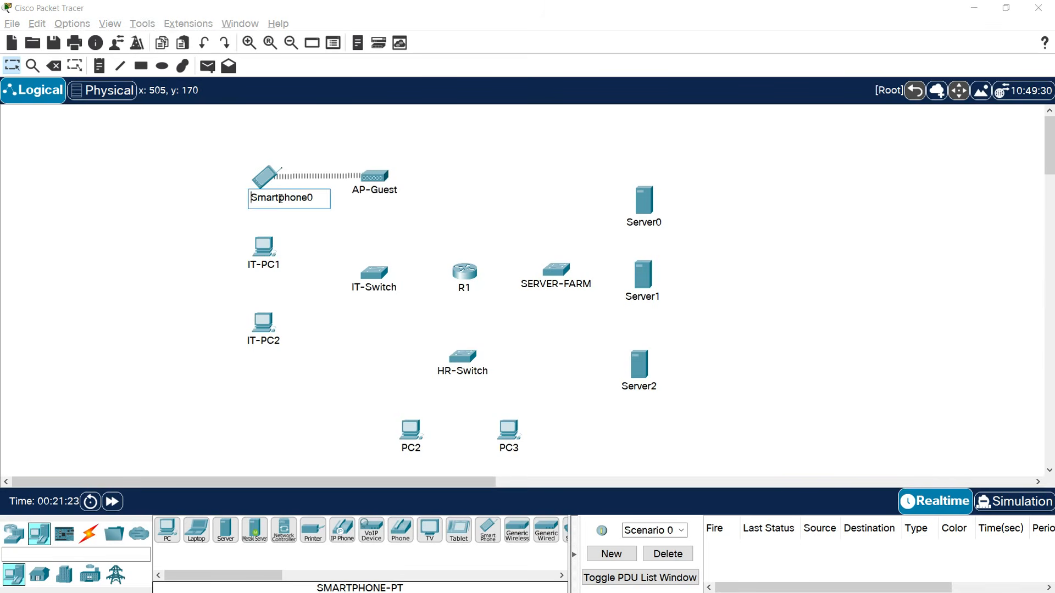
text(gU)
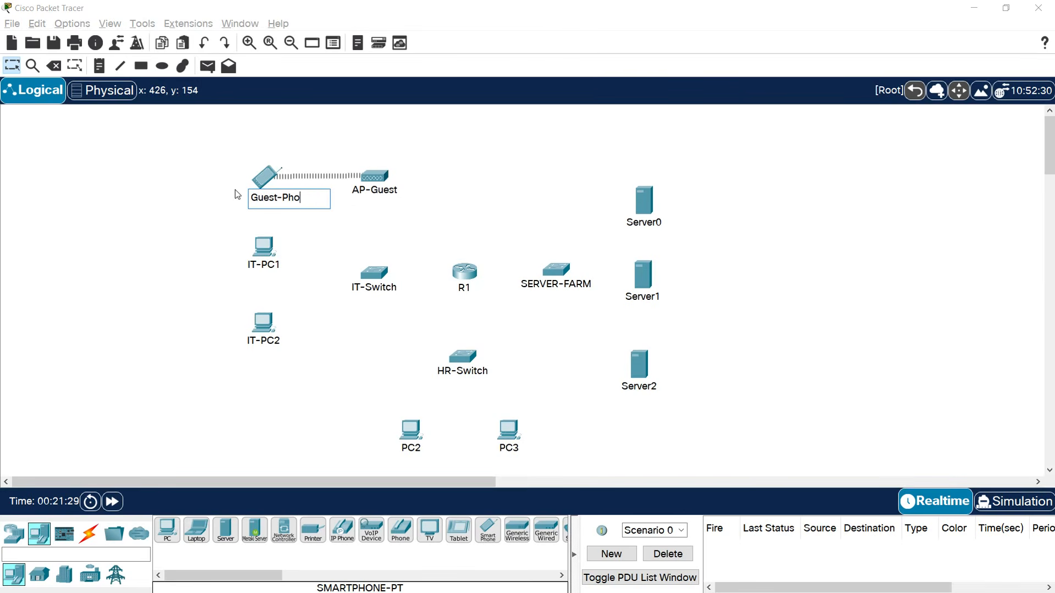
click(142, 212)
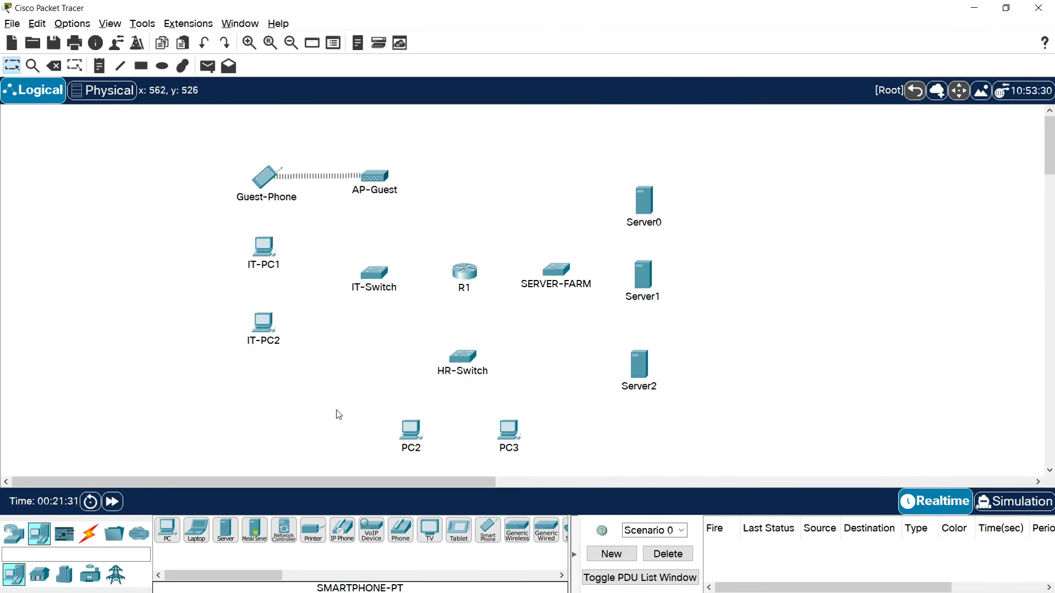
click(411, 447)
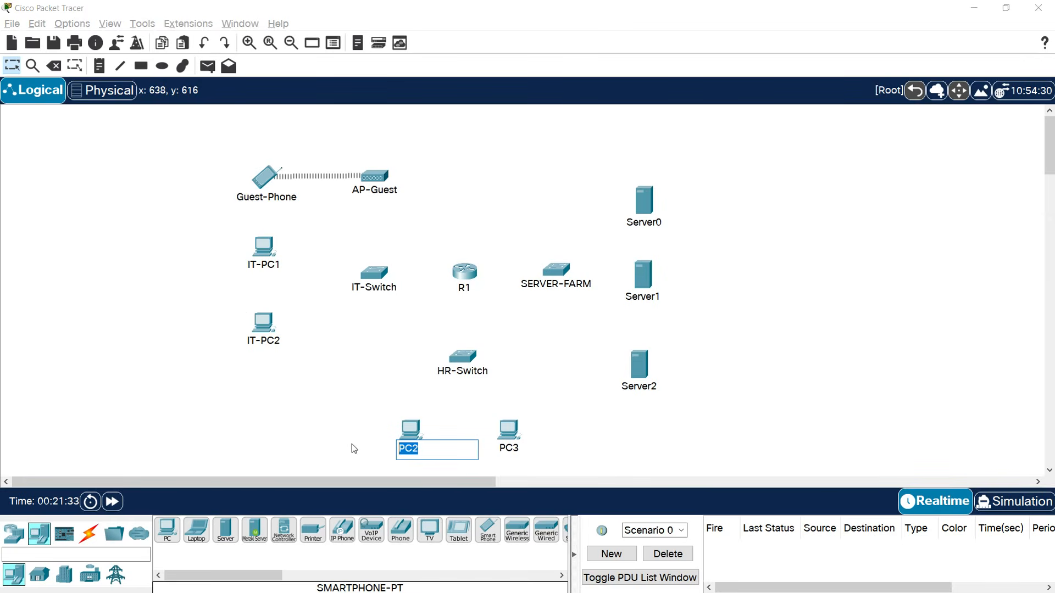
text(HR-PC1)
drag(438, 449, 387, 446)
key(ctrl+c)
click(511, 449)
drag(518, 449, 470, 452)
key(ctrl+v)
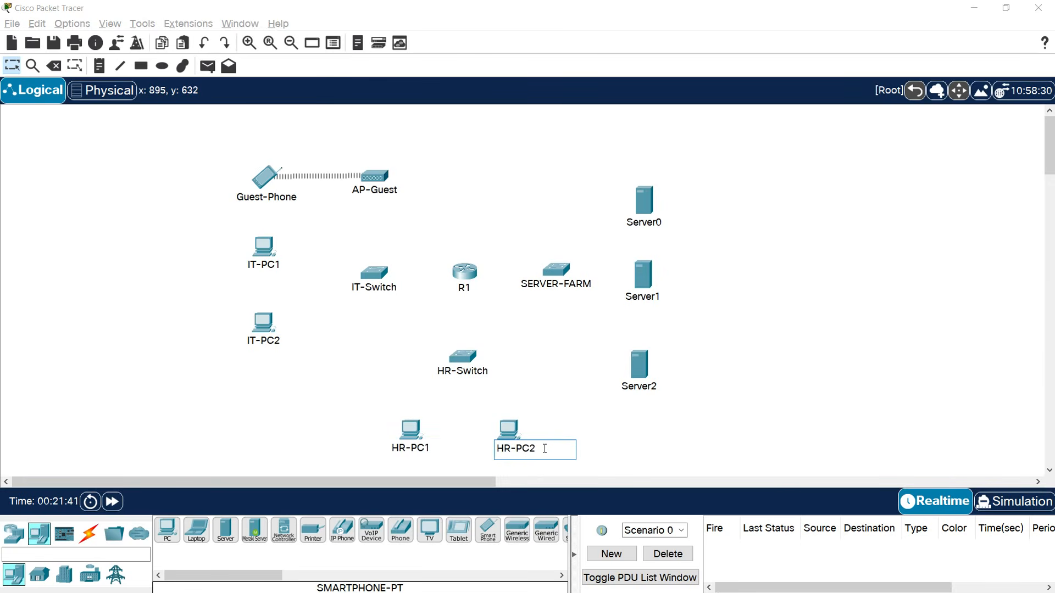
Rename Server0, Server1 and Server2 to HTTP SERVER, DNS SERVER and DHCP SERVER.
click(643, 223)
drag(675, 222, 603, 233)
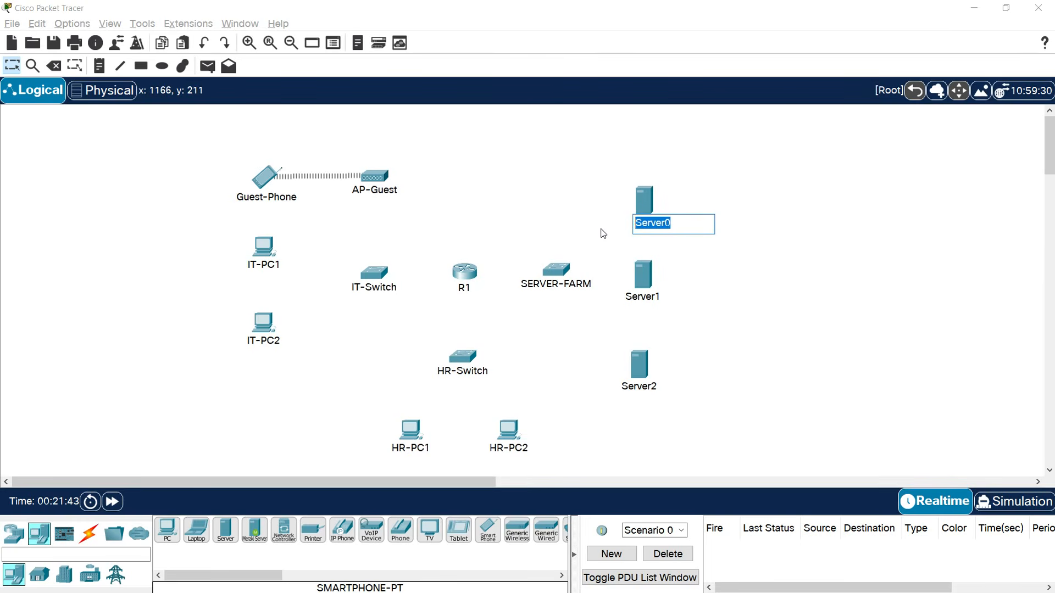
text(HTTP SERVER)
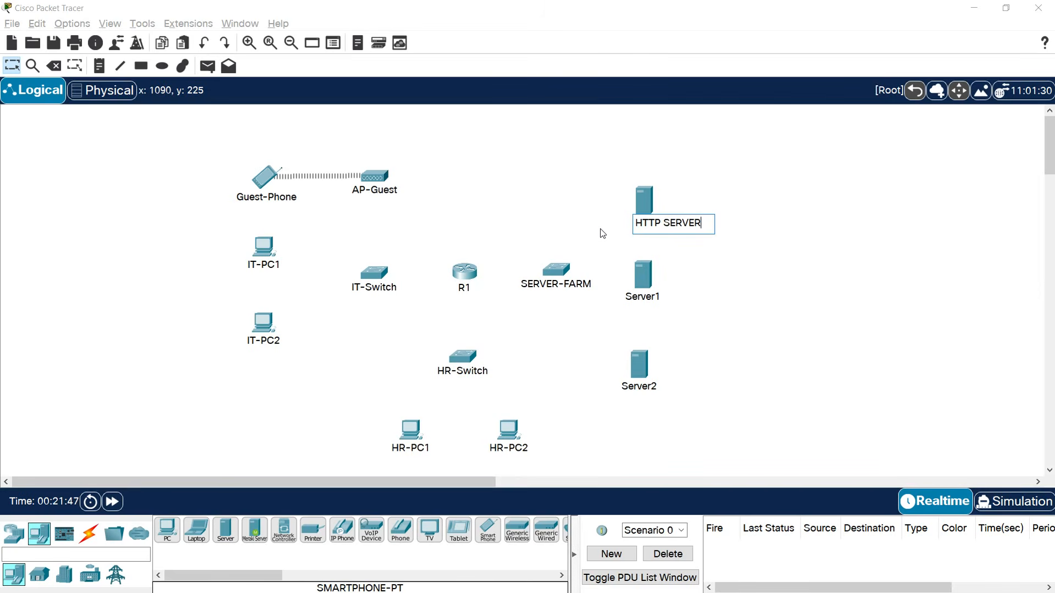
click(633, 298)
drag(672, 296, 594, 304)
text(DNS)
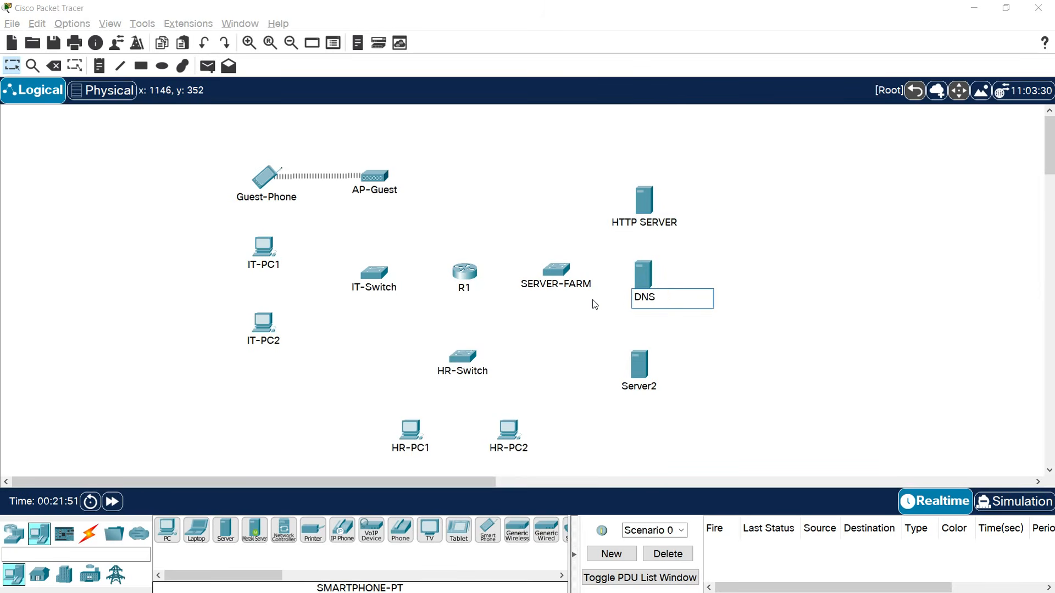
text( SERVER)
click(631, 388)
drag(666, 387, 585, 391)
text(DHCP SERVER)
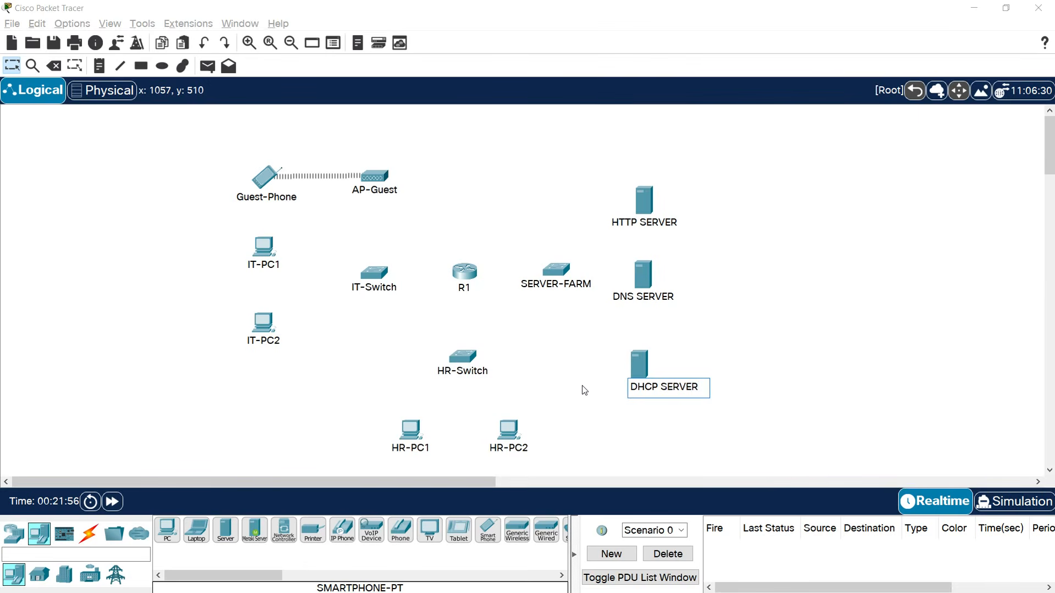
click(582, 386)
Realign the three servers into a neat column beside SERVER-FARM.
drag(638, 373, 646, 380)
click(644, 278)
drag(644, 278, 656, 275)
click(651, 214)
drag(652, 215, 663, 199)
click(656, 269)
drag(657, 269, 649, 271)
click(753, 296)
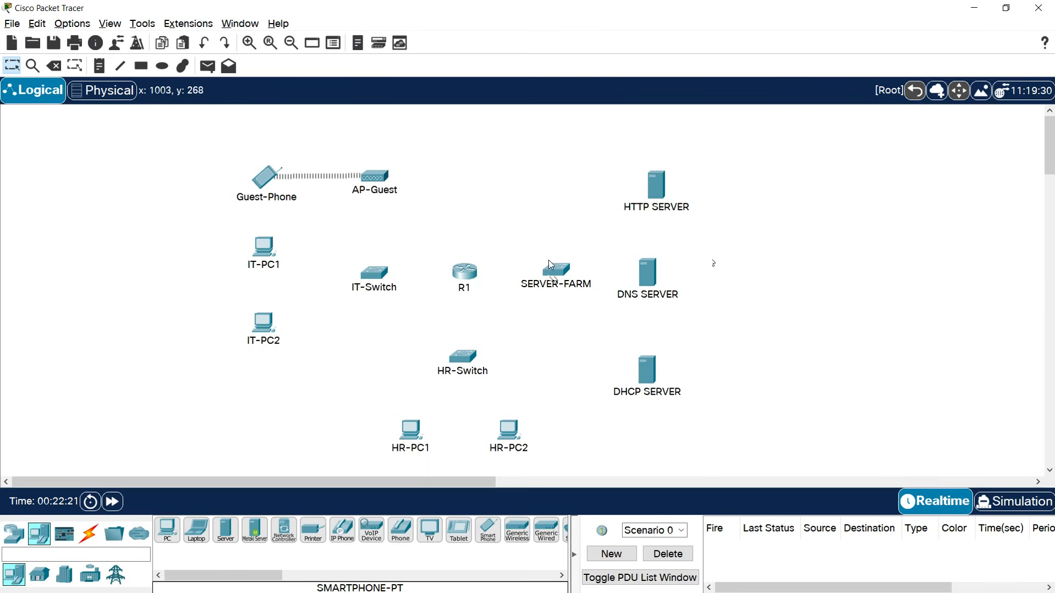
click(89, 533)
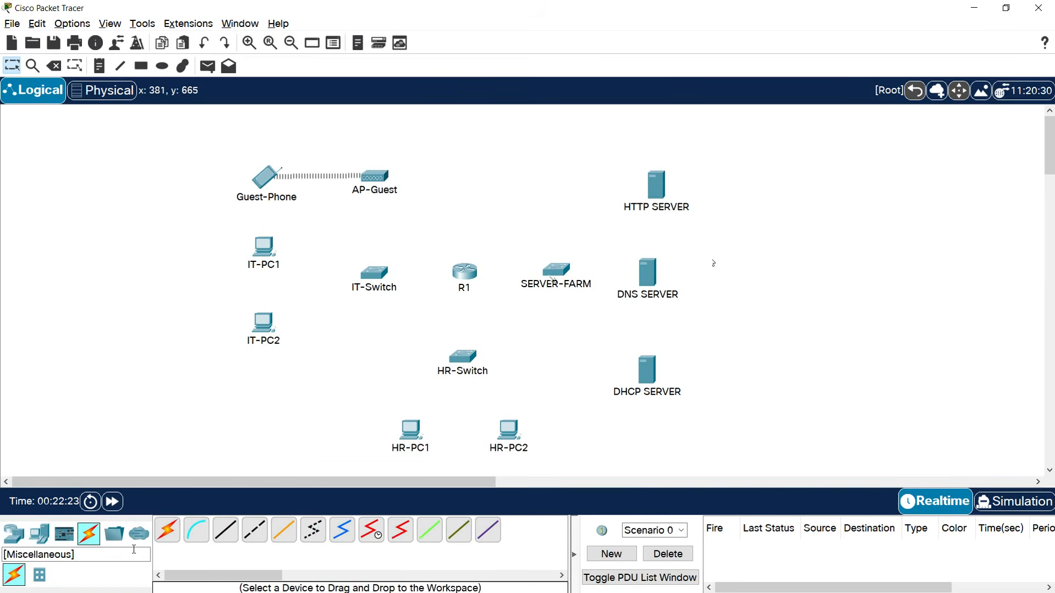
Cable R1 Gig0/0, Gig0/1, Gig0/2 to IT-Switch, HR-Switch and SERVER-FARM Gig0/1 with copper straight-through.
click(226, 536)
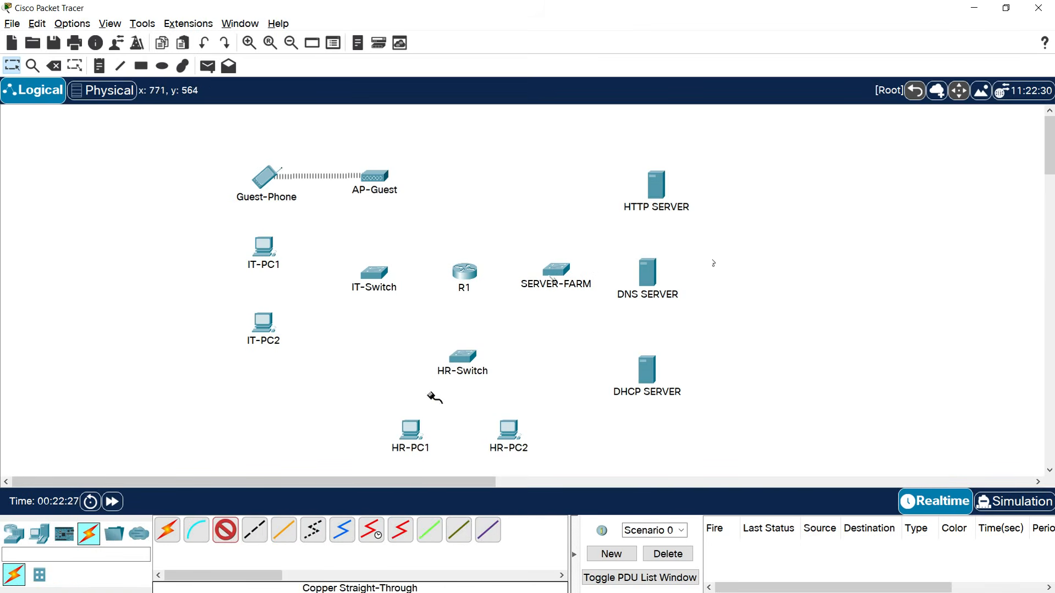
click(469, 272)
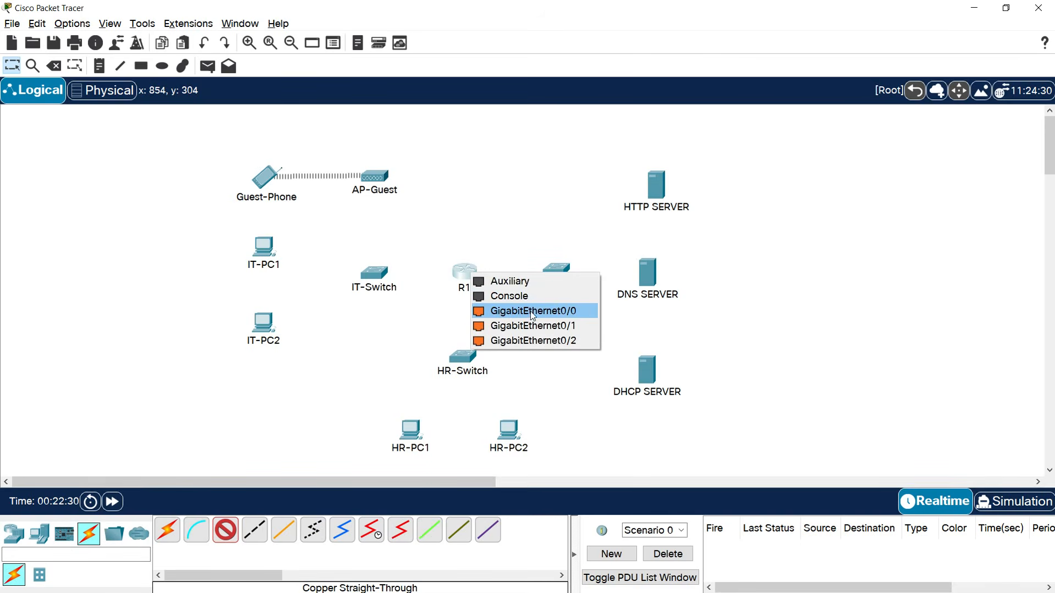
click(554, 312)
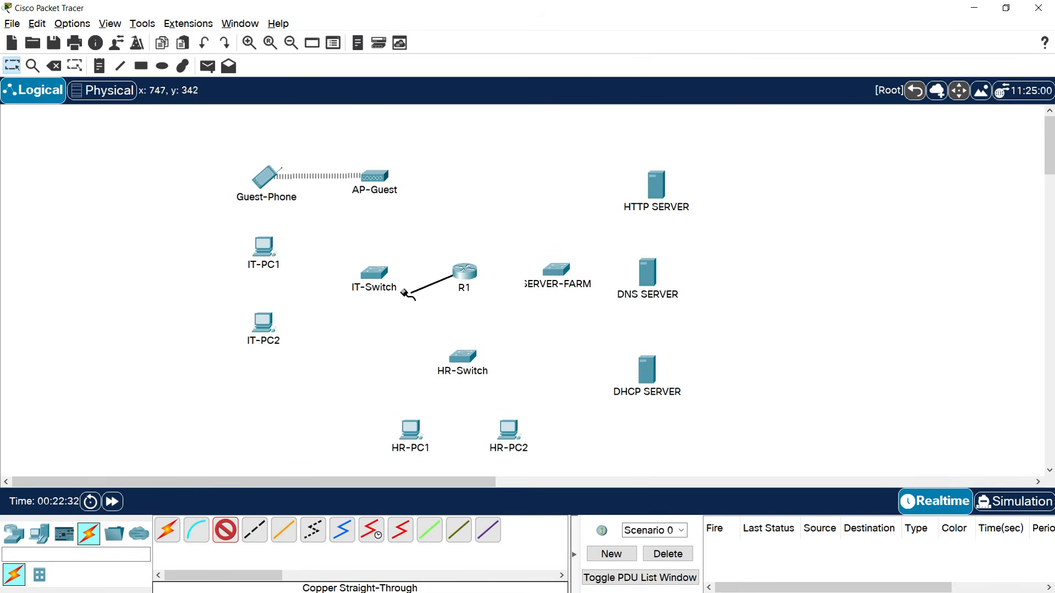
click(375, 276)
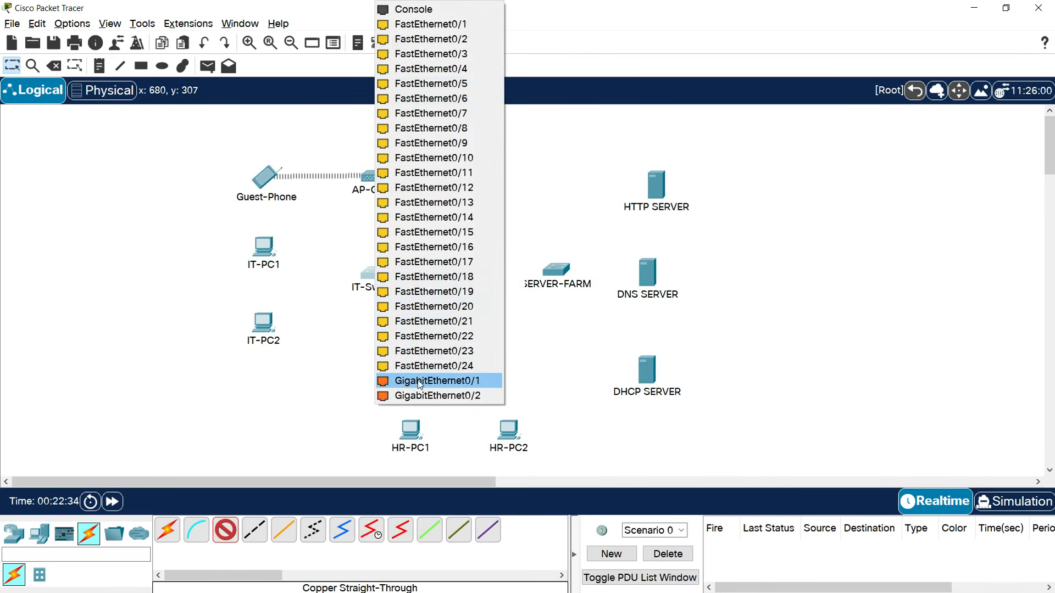
click(428, 381)
click(472, 271)
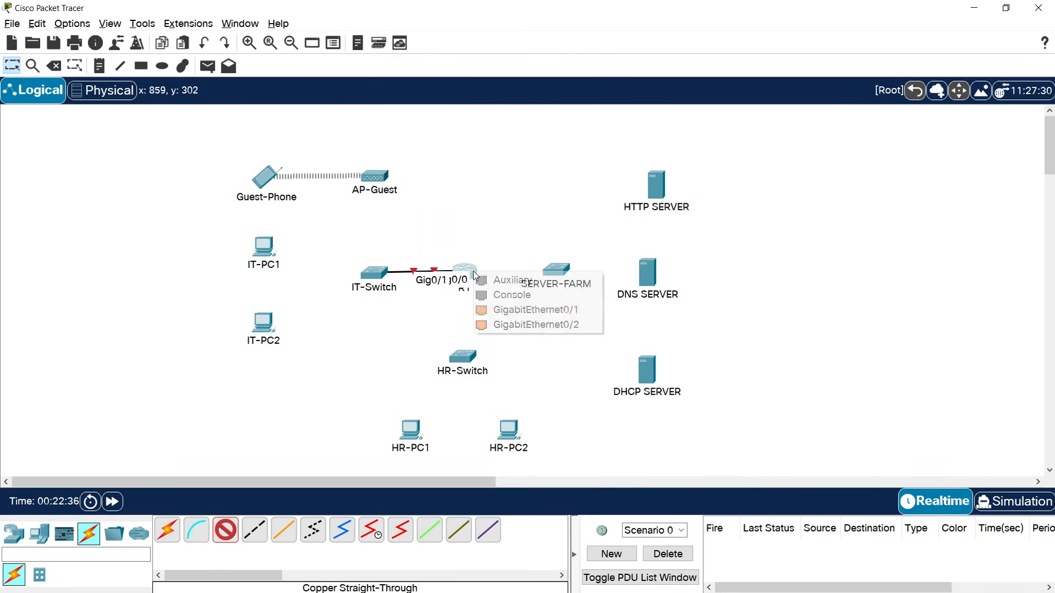
click(553, 312)
click(464, 356)
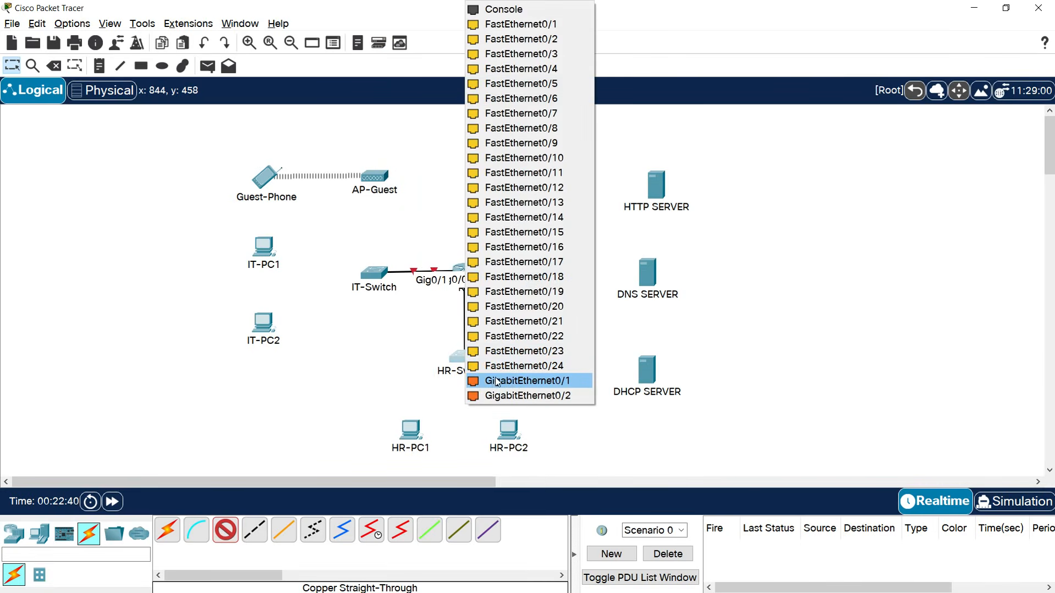
click(541, 380)
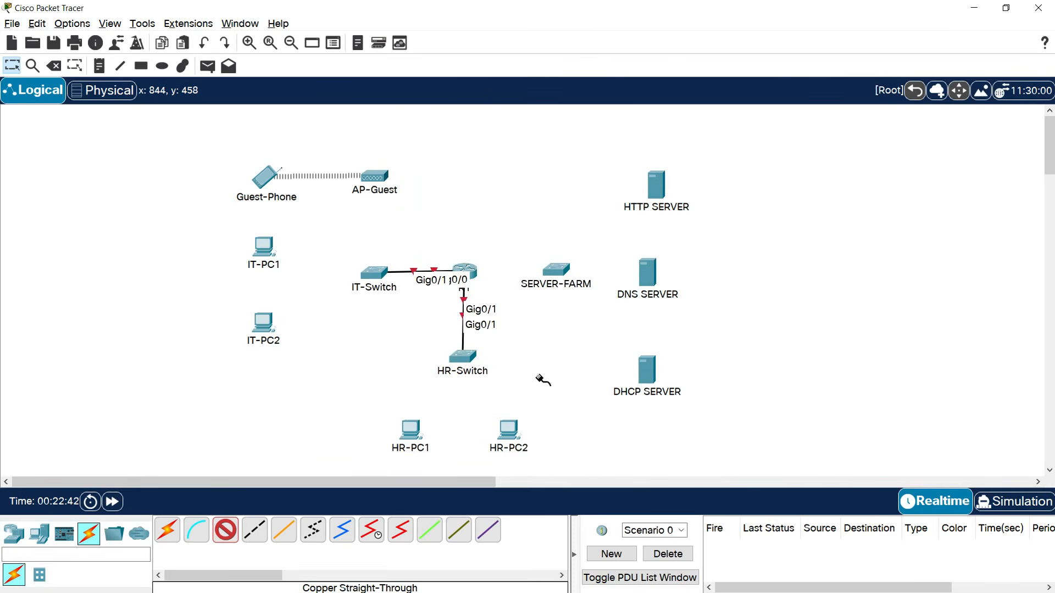
click(470, 272)
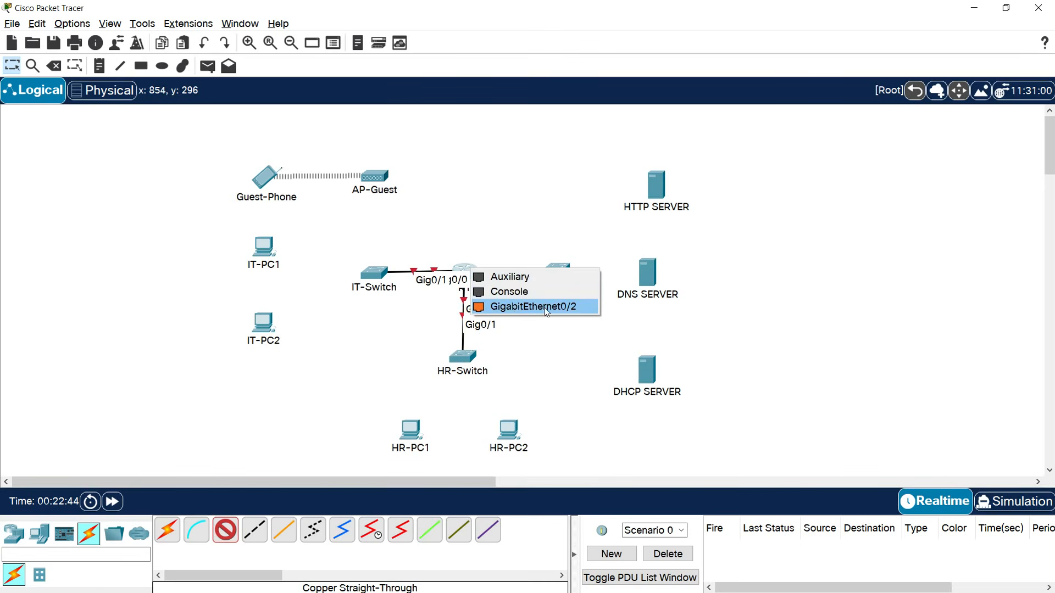
click(553, 307)
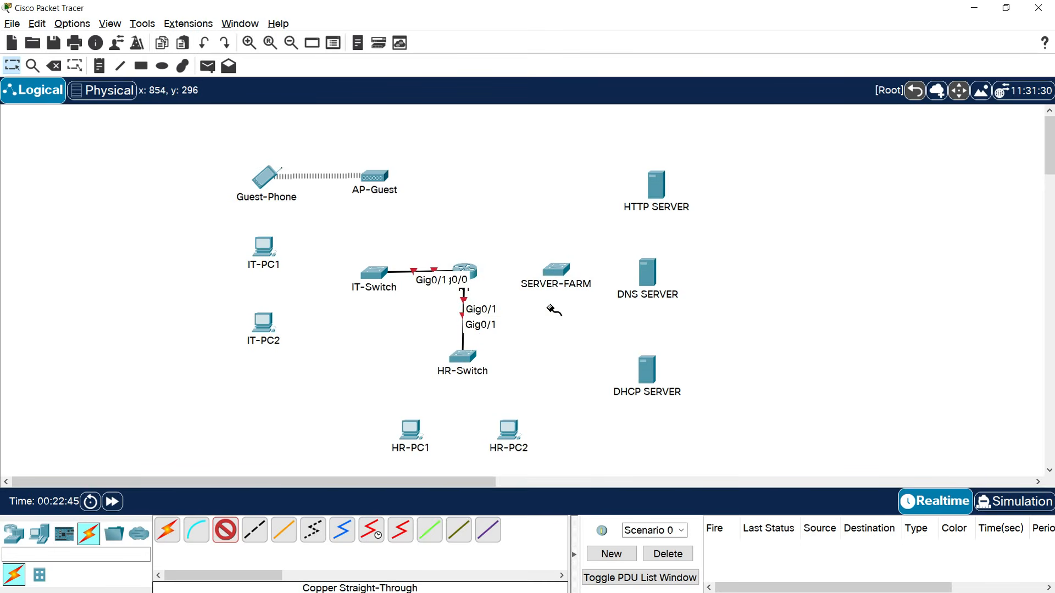
click(561, 274)
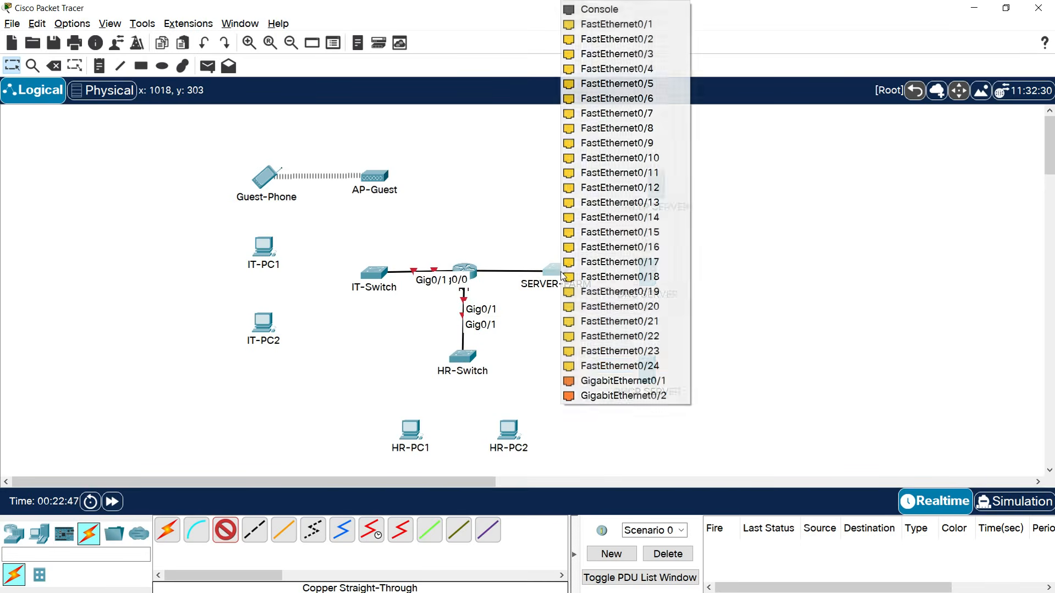
click(642, 386)
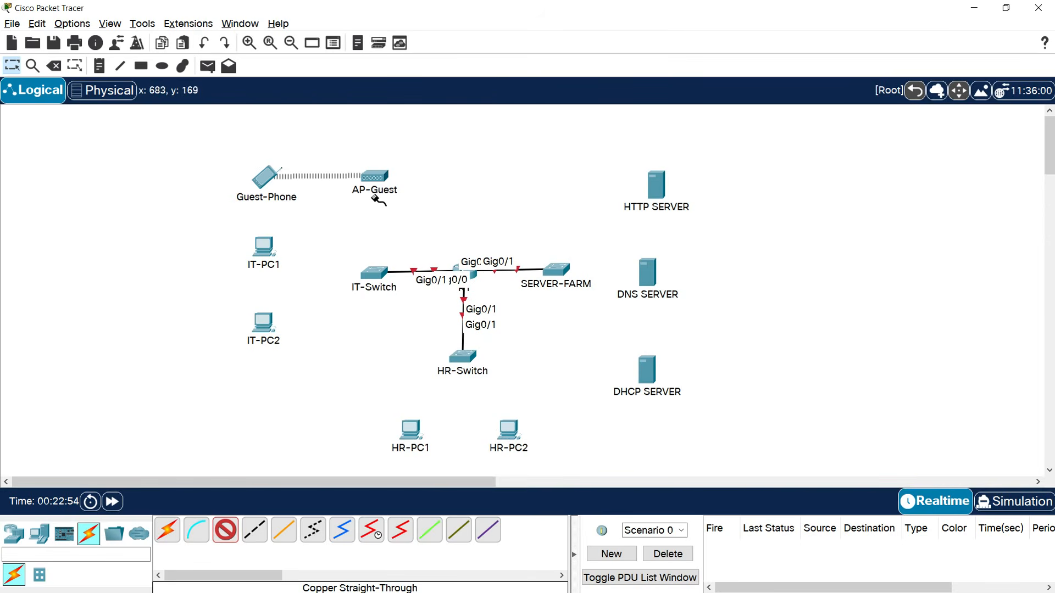
Connect IT-Switch Gig0/2 to AP-Guest's Port 0.
click(378, 273)
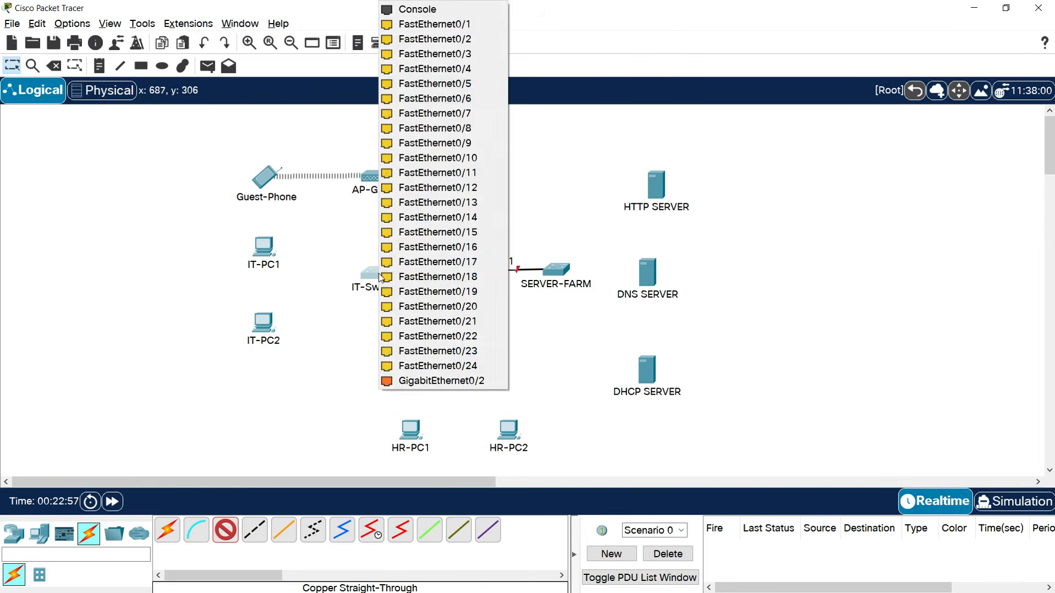
click(426, 381)
click(375, 176)
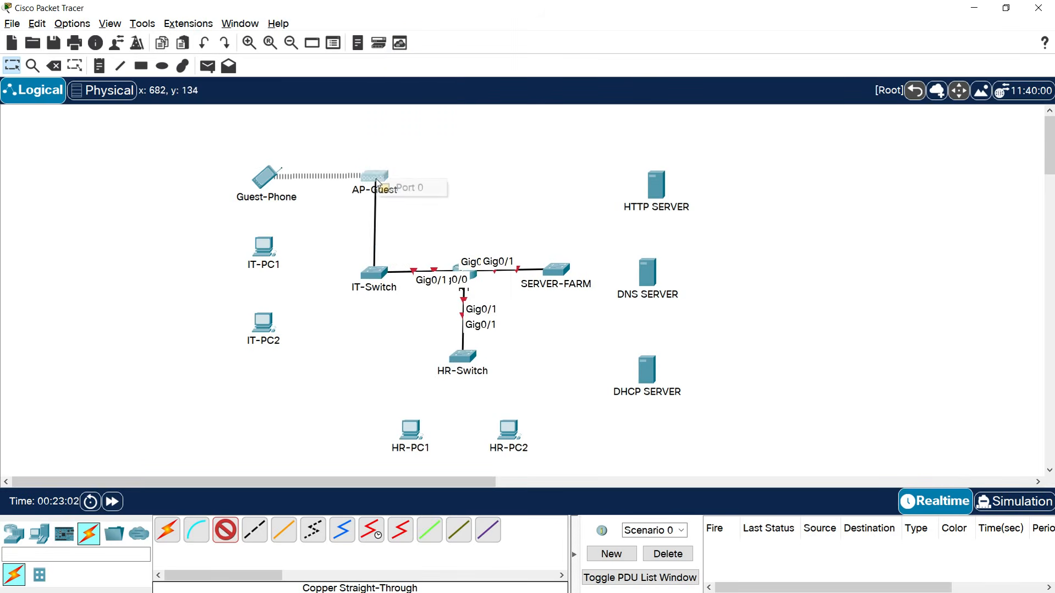
click(423, 190)
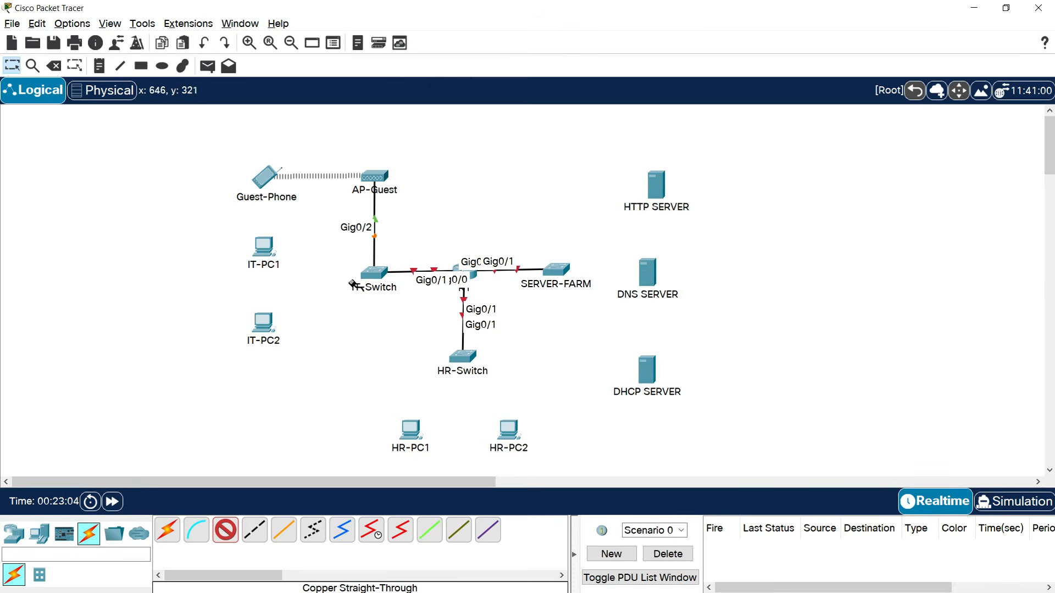
Connect IT-PC1 and IT-PC2 Fa0 to IT-Switch Fa0/1 and Fa0/2.
click(373, 280)
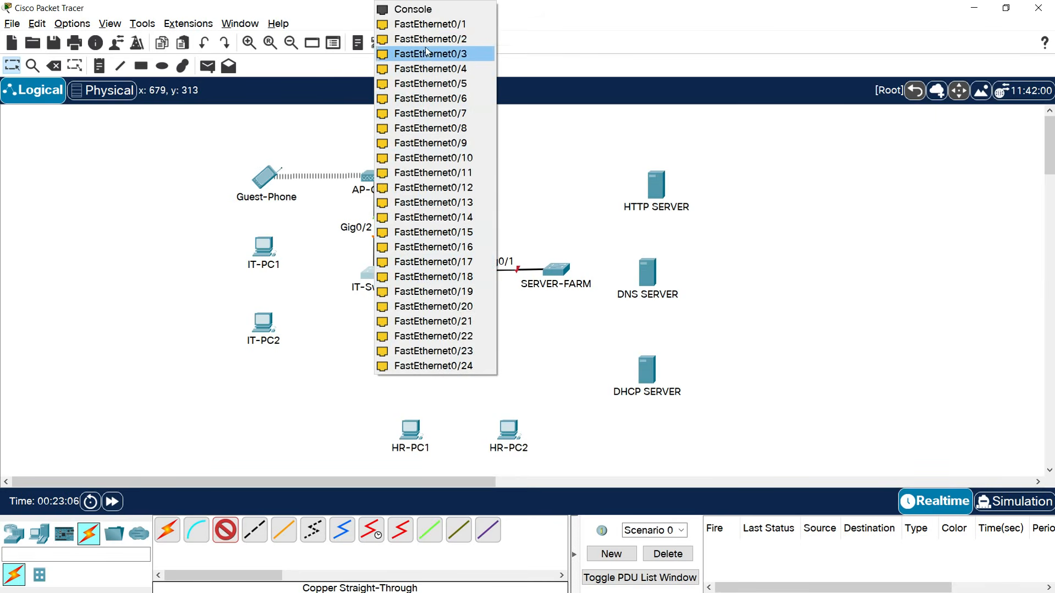
click(428, 24)
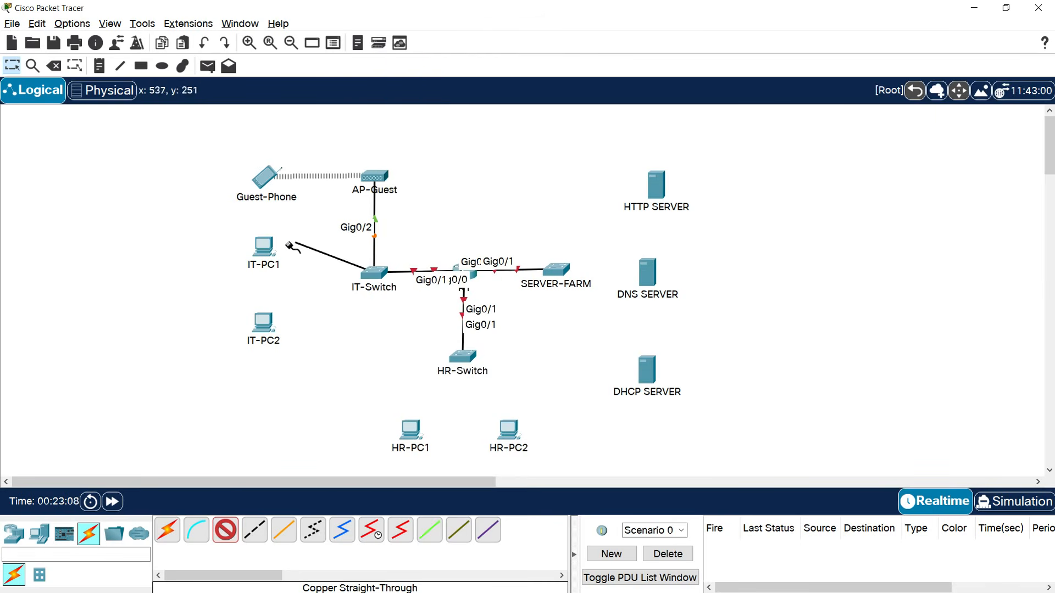
click(264, 248)
click(315, 299)
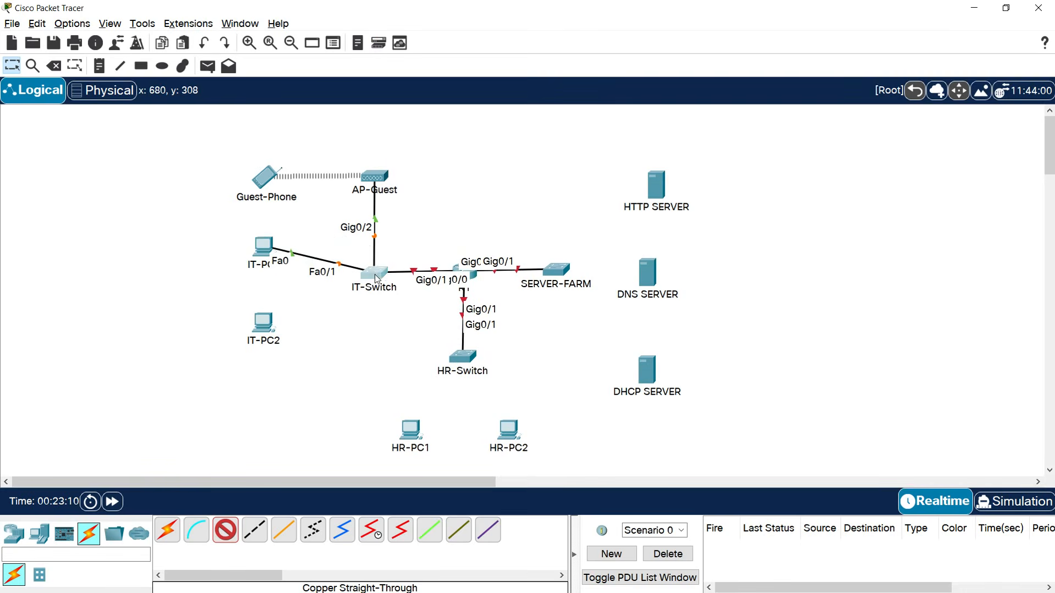
click(368, 273)
click(446, 25)
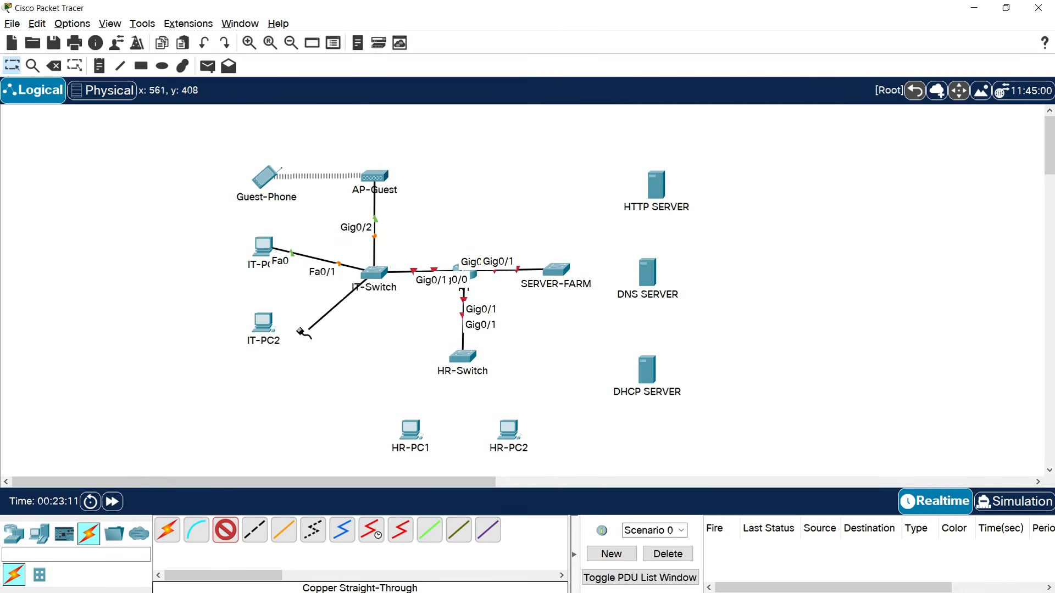
click(264, 324)
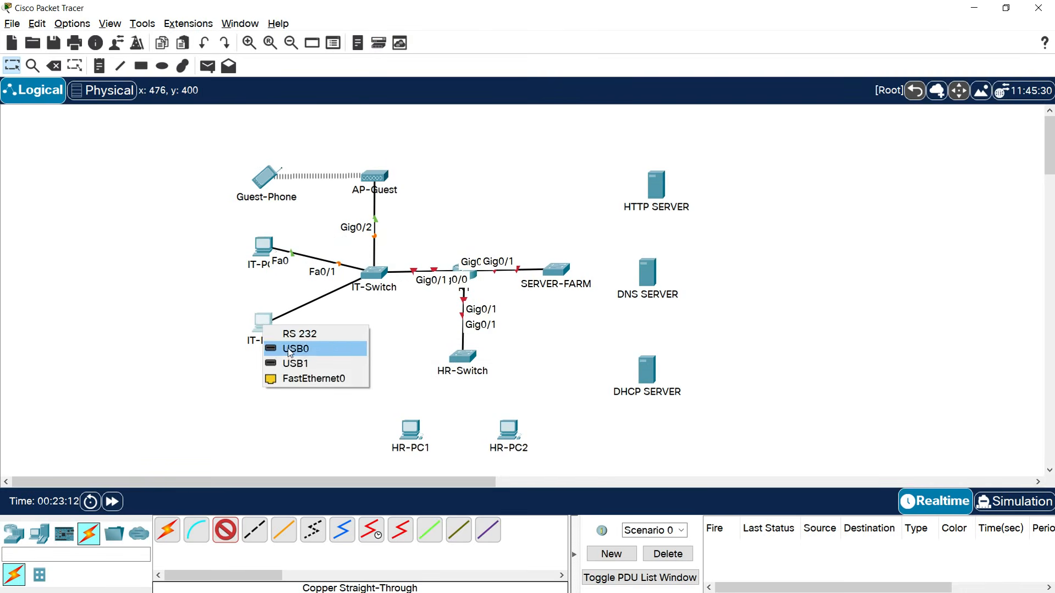
Connect HR-PC1 Fa0 to HR-Switch Fa0/1 and run a cable from Fa0/2 toward HR-PC2.
click(467, 362)
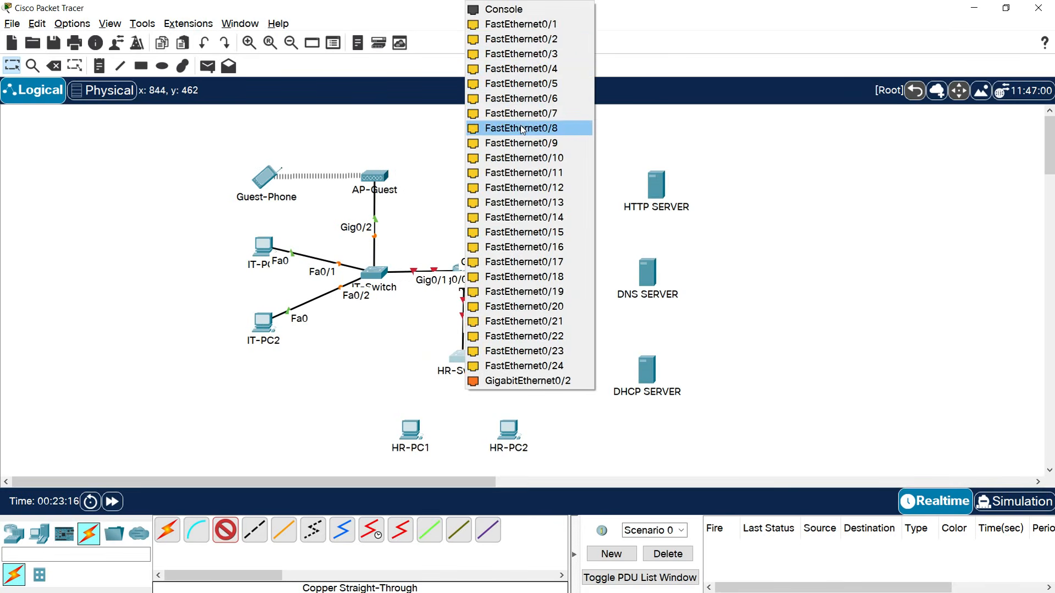
click(521, 38)
click(409, 428)
click(442, 486)
click(464, 365)
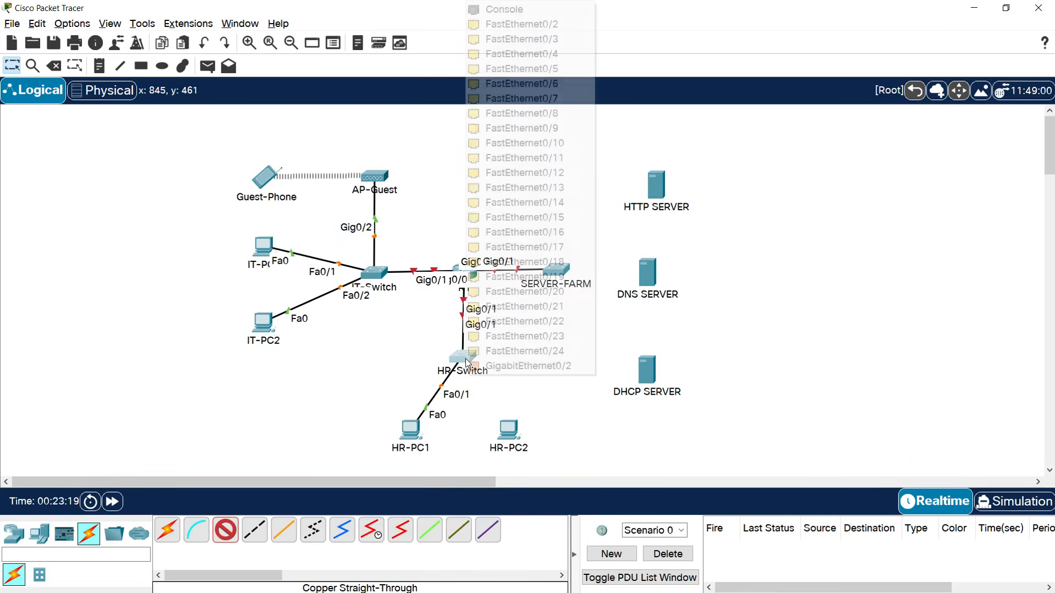
click(544, 38)
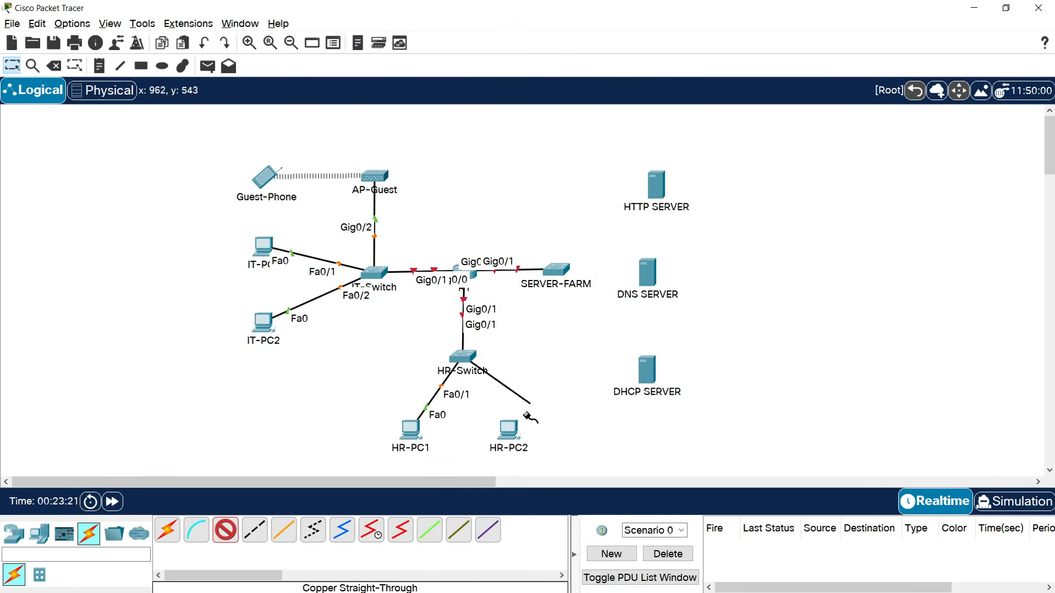
click(509, 432)
Finish HR-PC2's link to HR-Switch Fa0/2 and cable HTTP SERVER to SERVER-FARM Fa0/1.
click(538, 486)
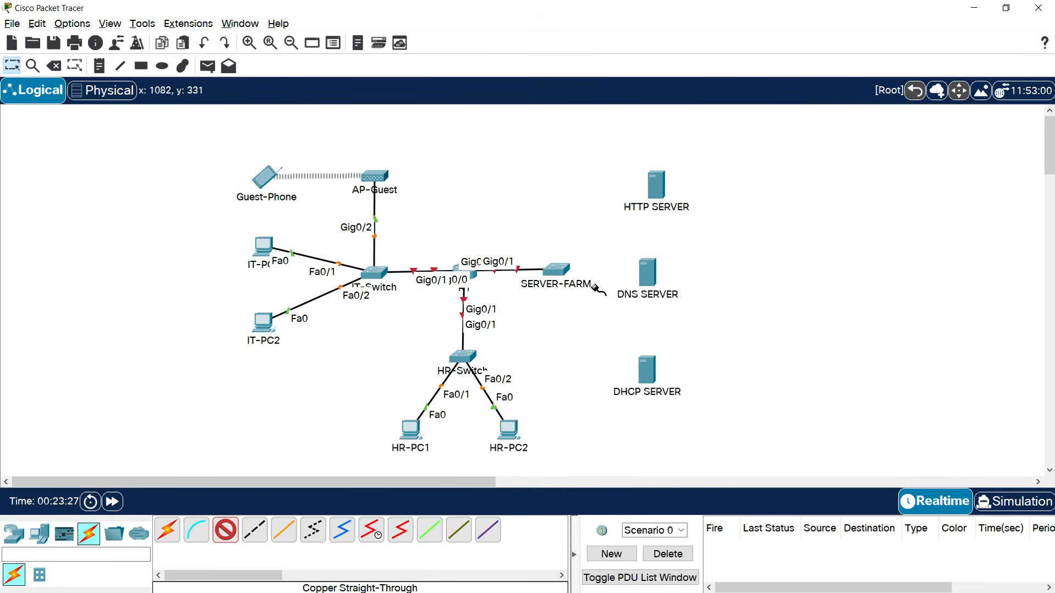
click(561, 269)
click(624, 24)
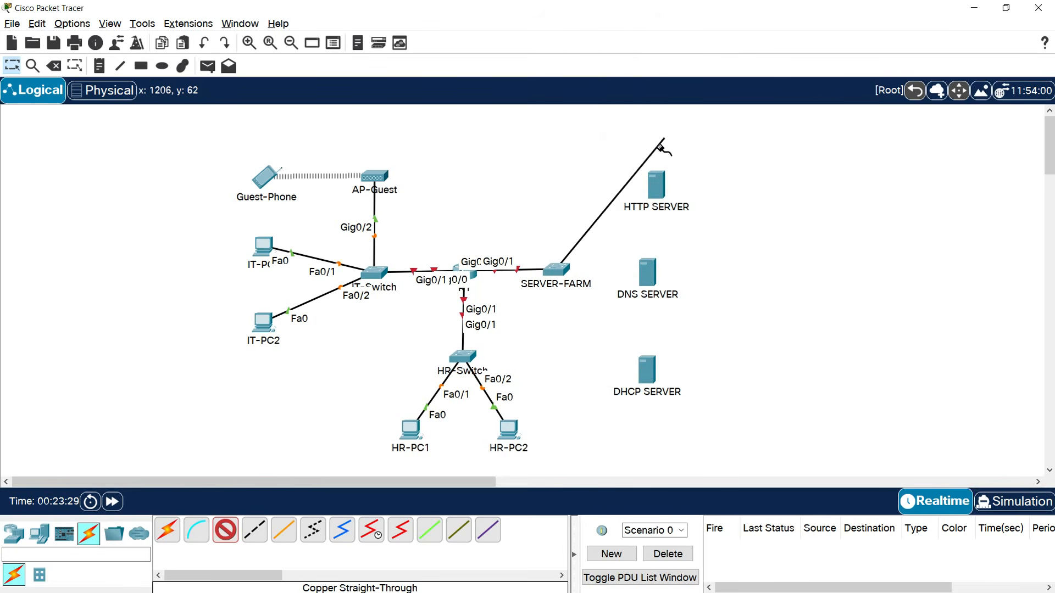
click(655, 182)
click(676, 188)
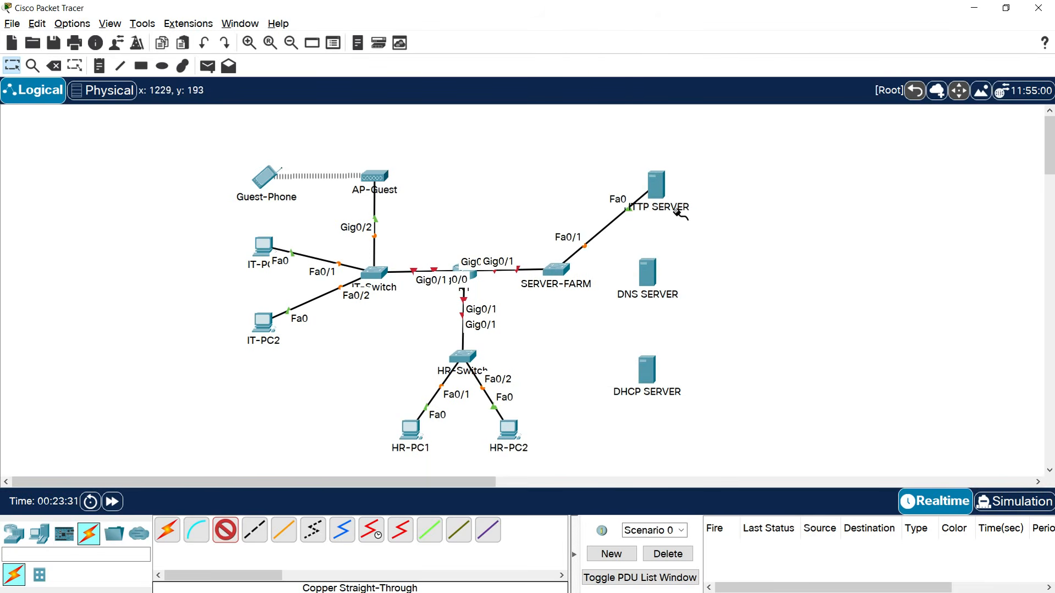
Cable DNS SERVER and DHCP SERVER to SERVER-FARM Fa0/2 and Fa0/3.
click(558, 269)
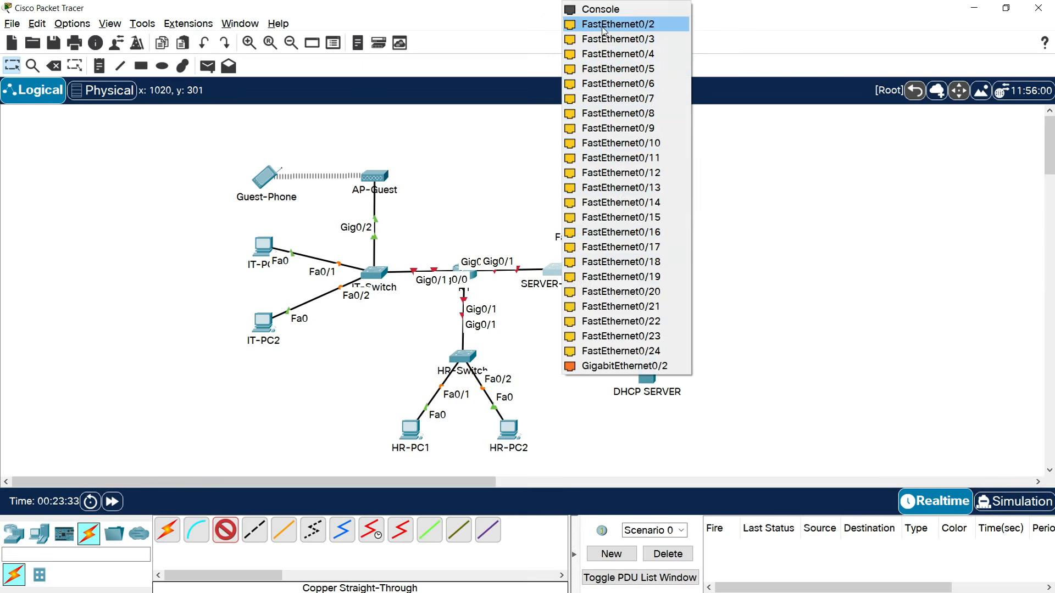
click(622, 25)
click(648, 273)
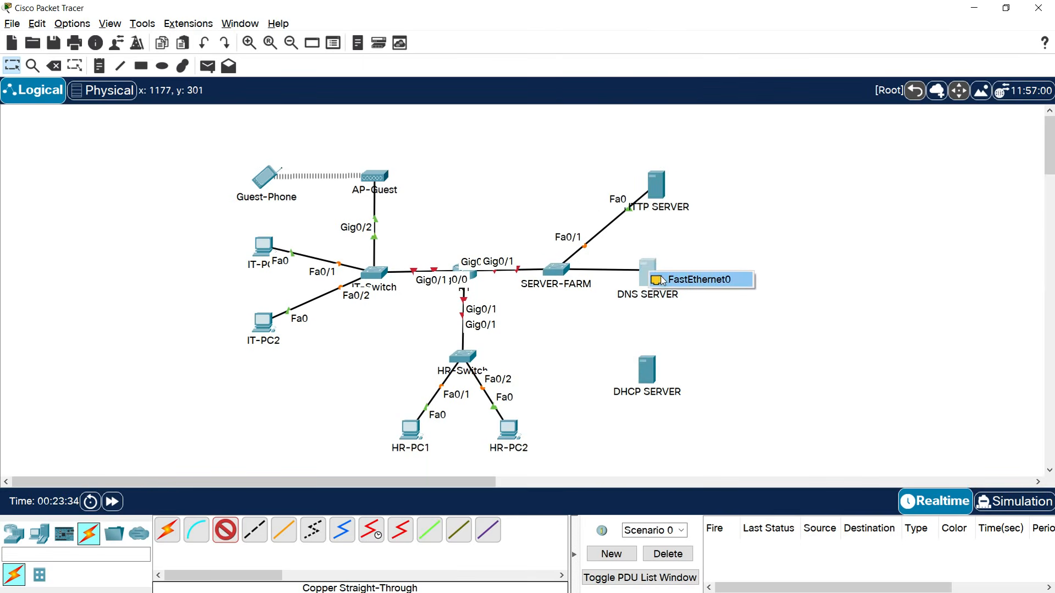
click(666, 278)
click(556, 269)
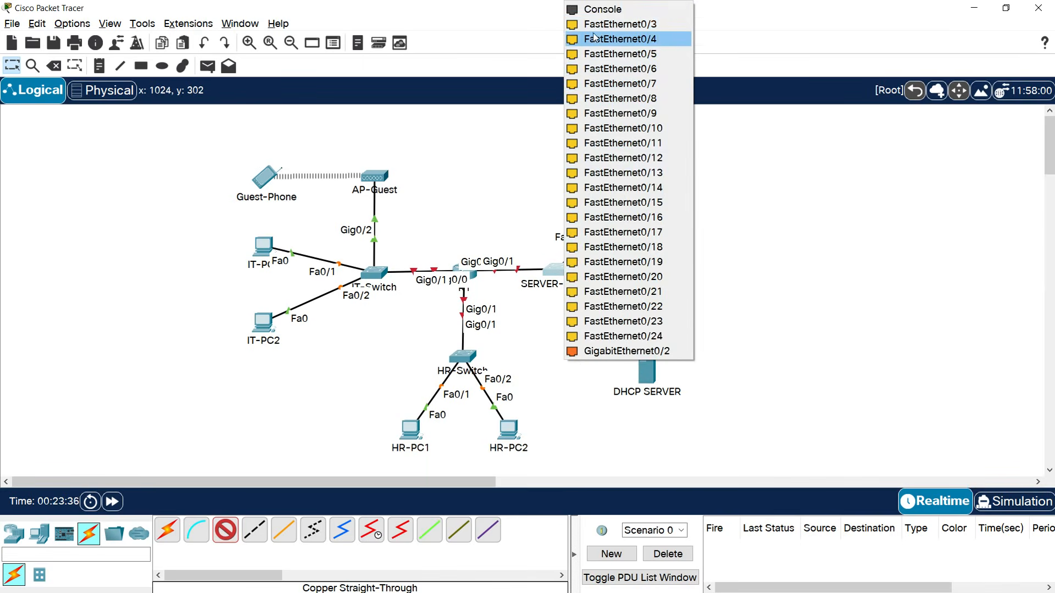
click(623, 38)
click(648, 371)
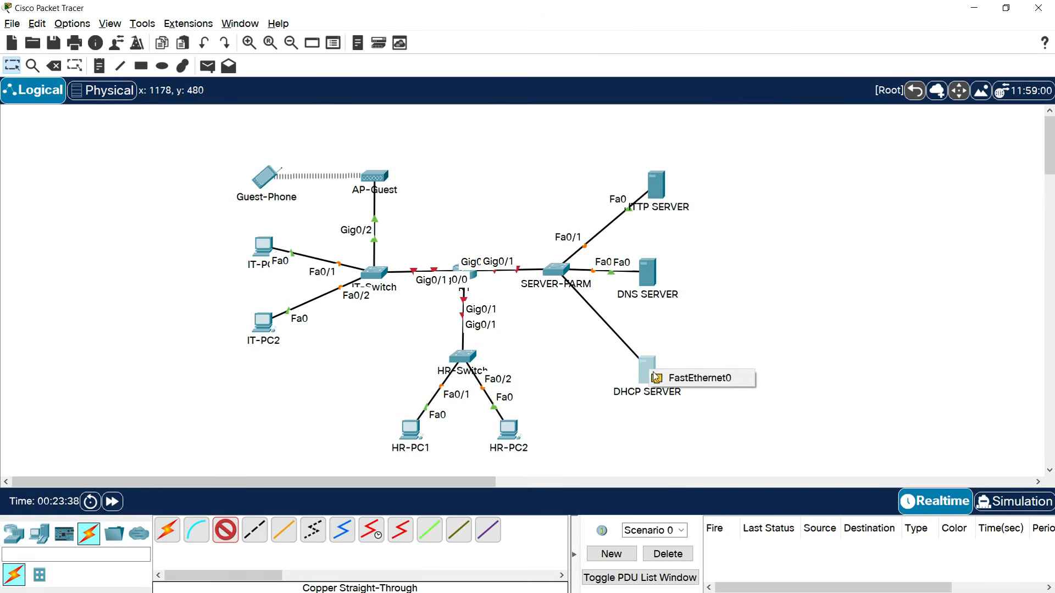
click(698, 373)
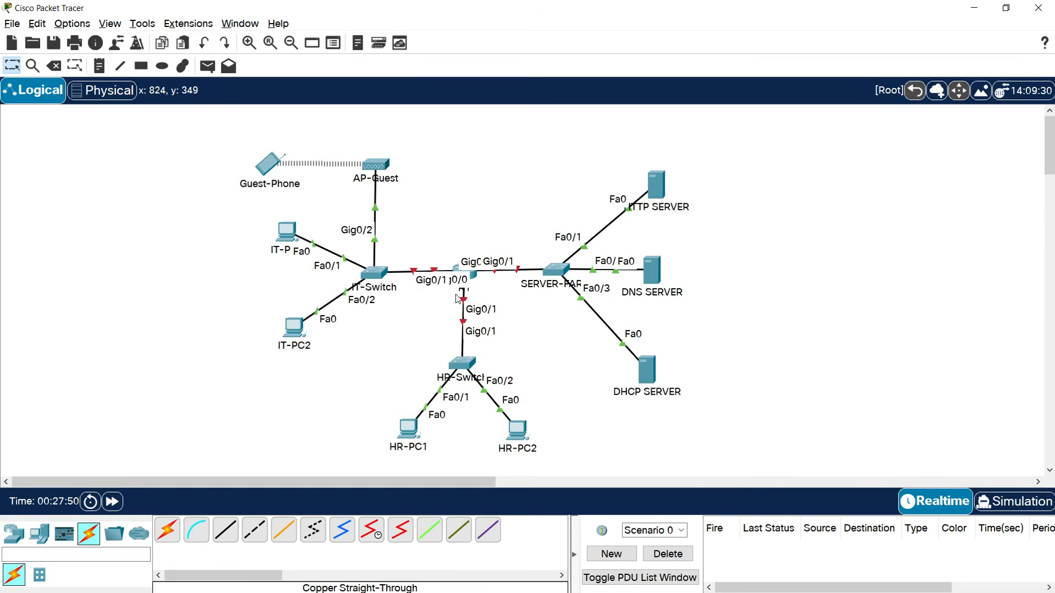
Open R1's CLI full-screen, decline initial setup, and enter global configuration mode.
click(476, 276)
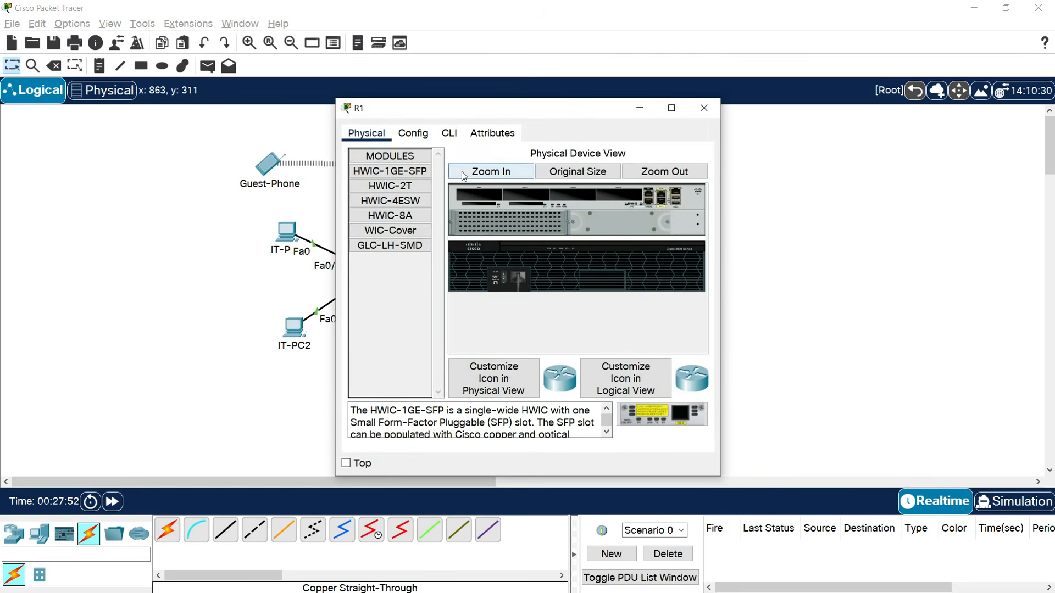
click(449, 135)
click(671, 107)
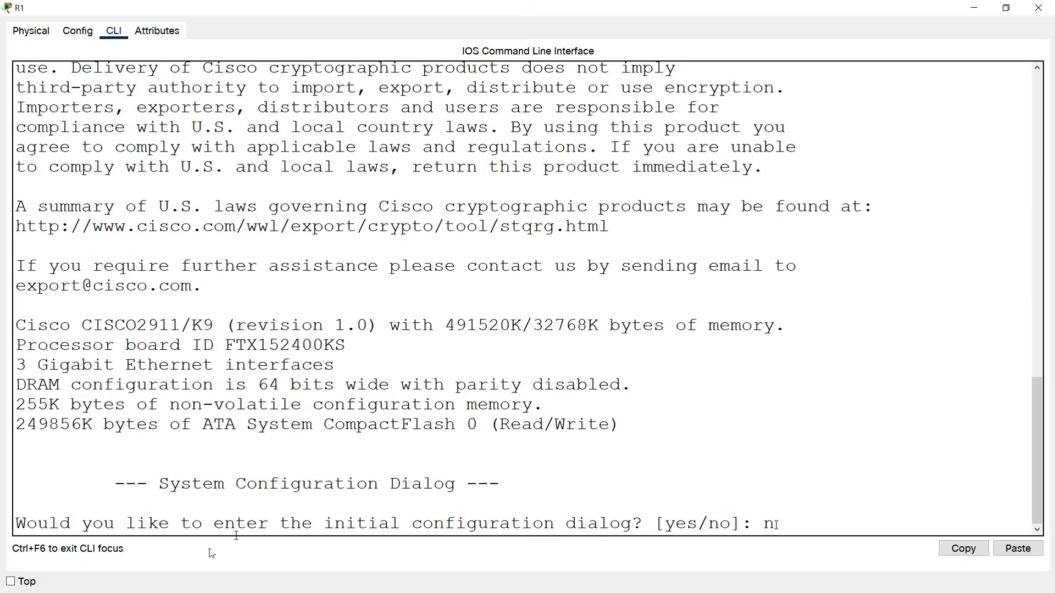
text(no)
key(Return)
key(Return)
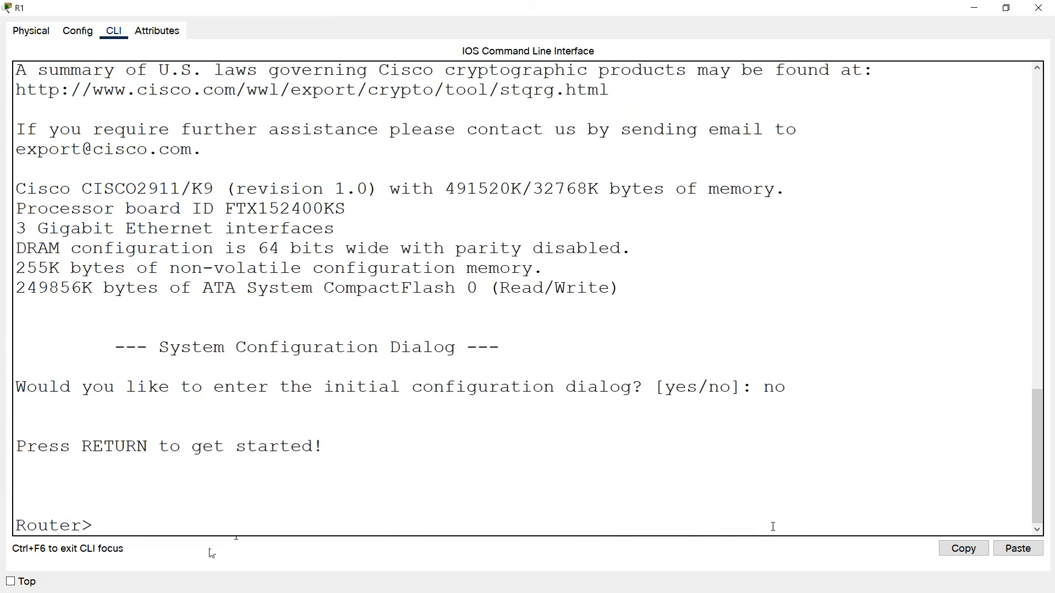
text(enable)
key(Return)
text(conf t)
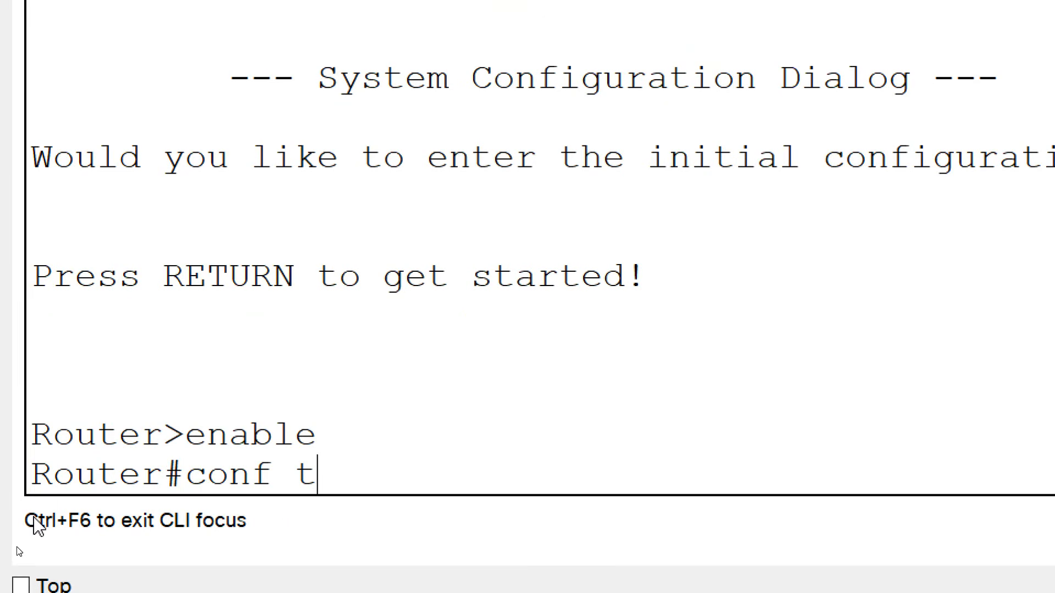
key(Return)
Name the router R1, set an enable secret, and turn on password encryption.
text(h)
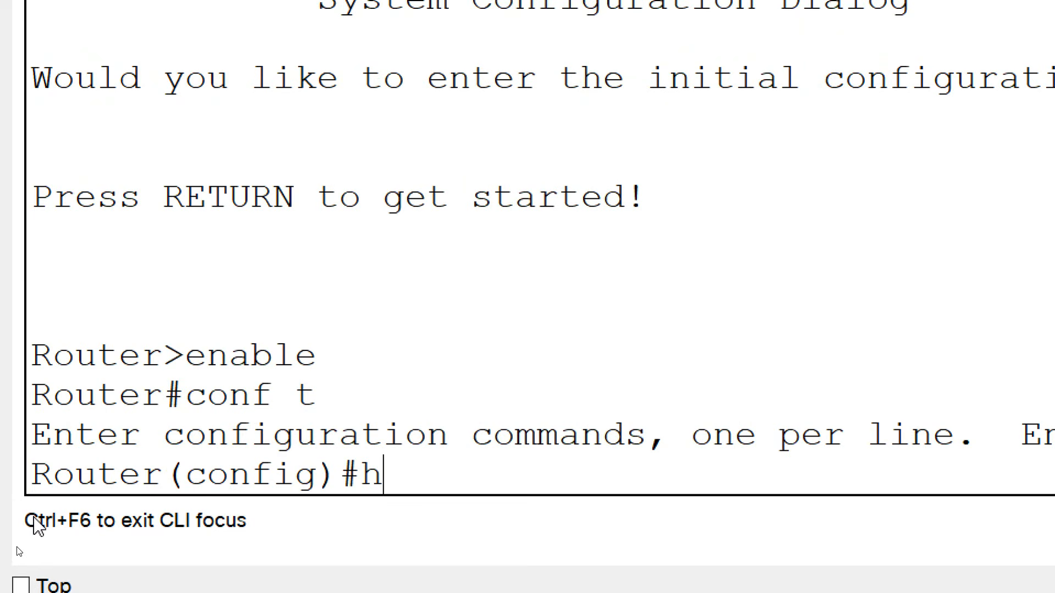
text(ostname R)
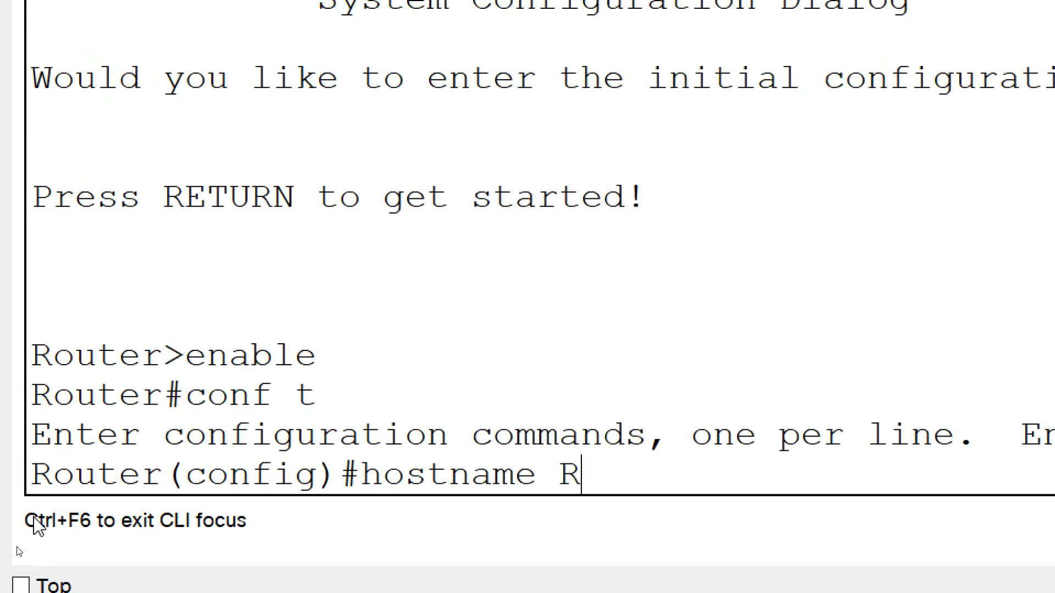
text(1)
key(Return)
text(en)
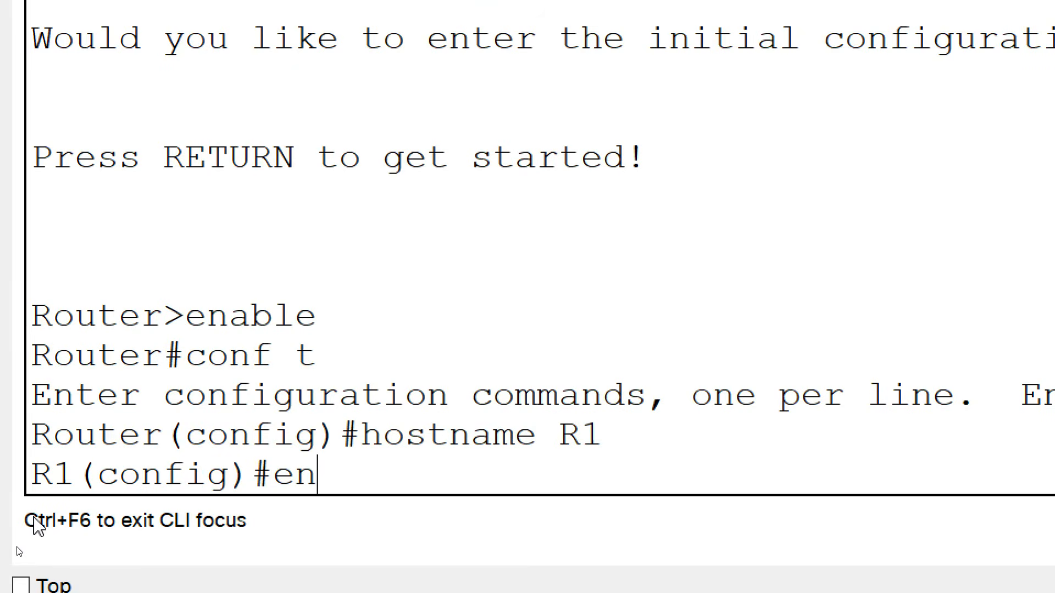
text(able secret)
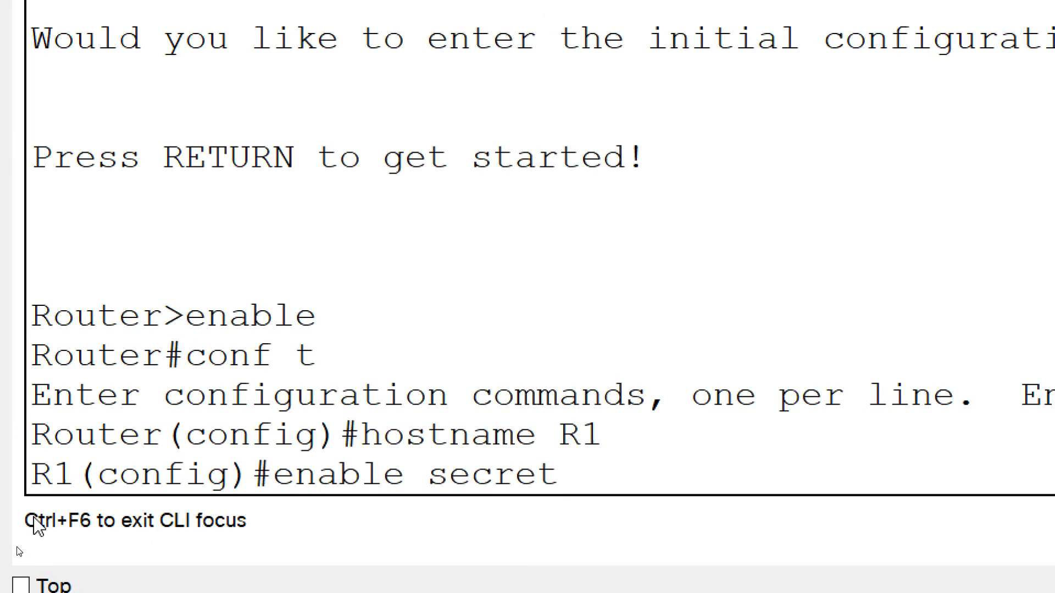
text( class)
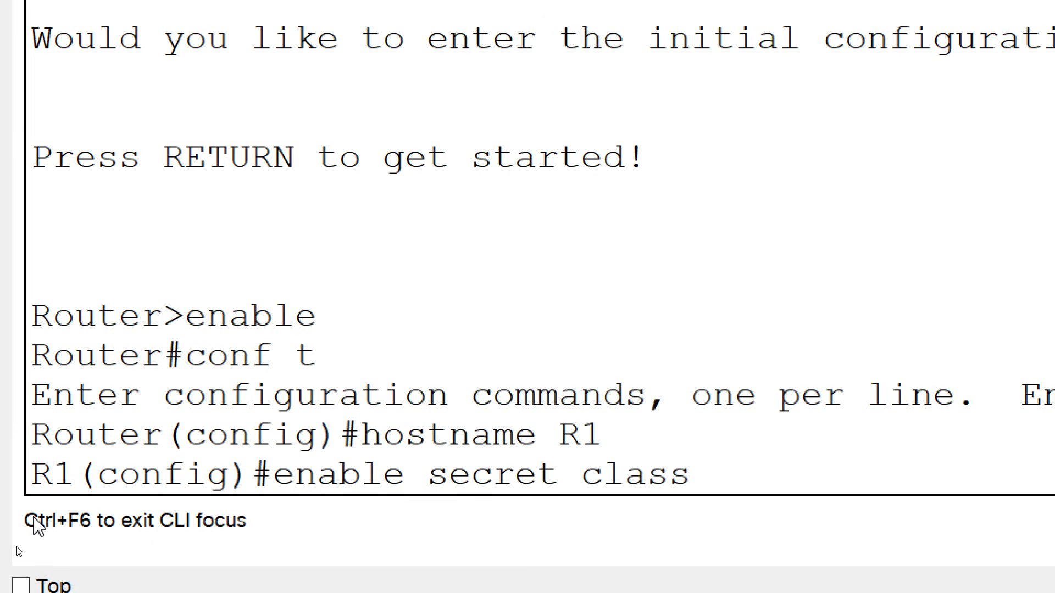
key(Return)
text(service password-encryption)
key(Return)
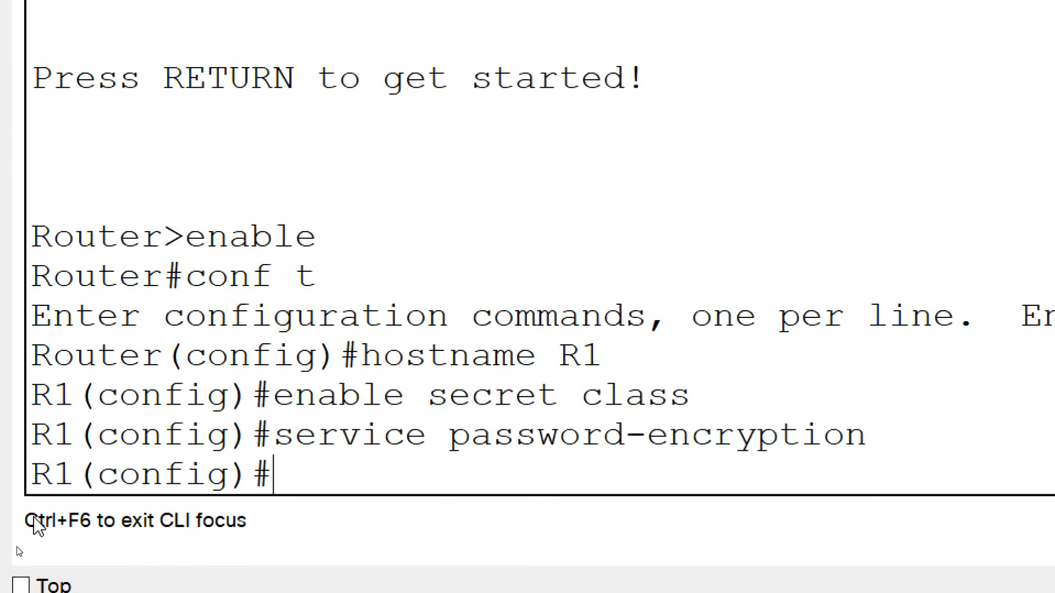
Type banner motd "Authorized access only" at the prompt, correcting the misspelled 'access'.
text(banner motd ")
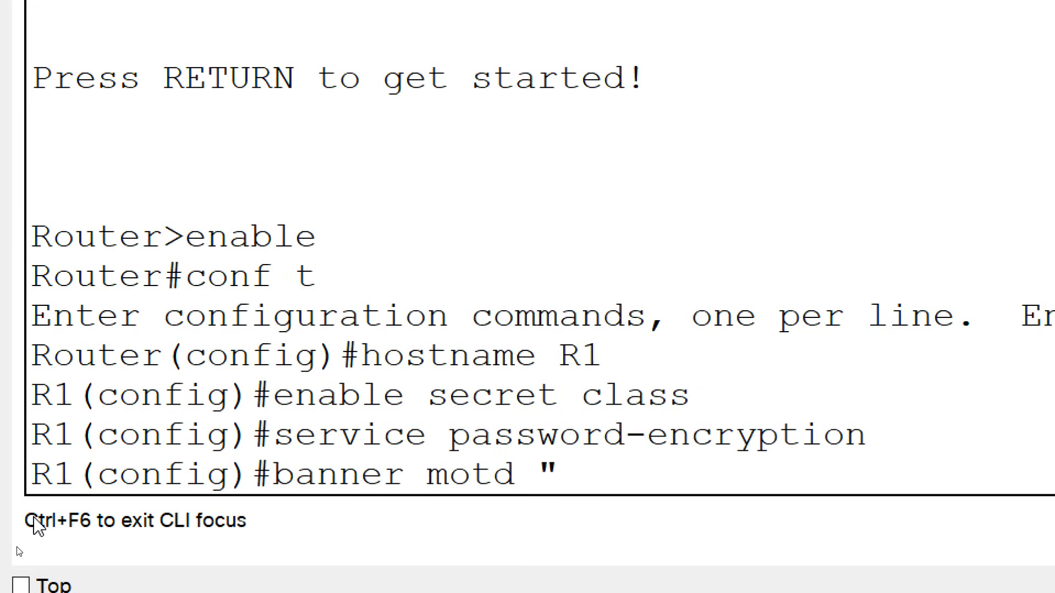
text(Authorized)
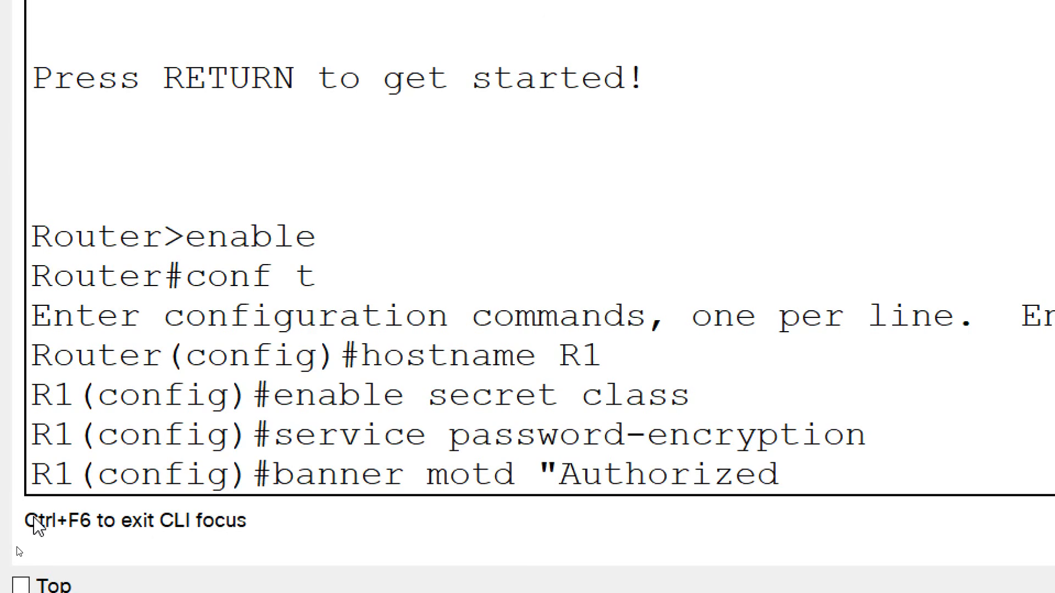
text( accesss)
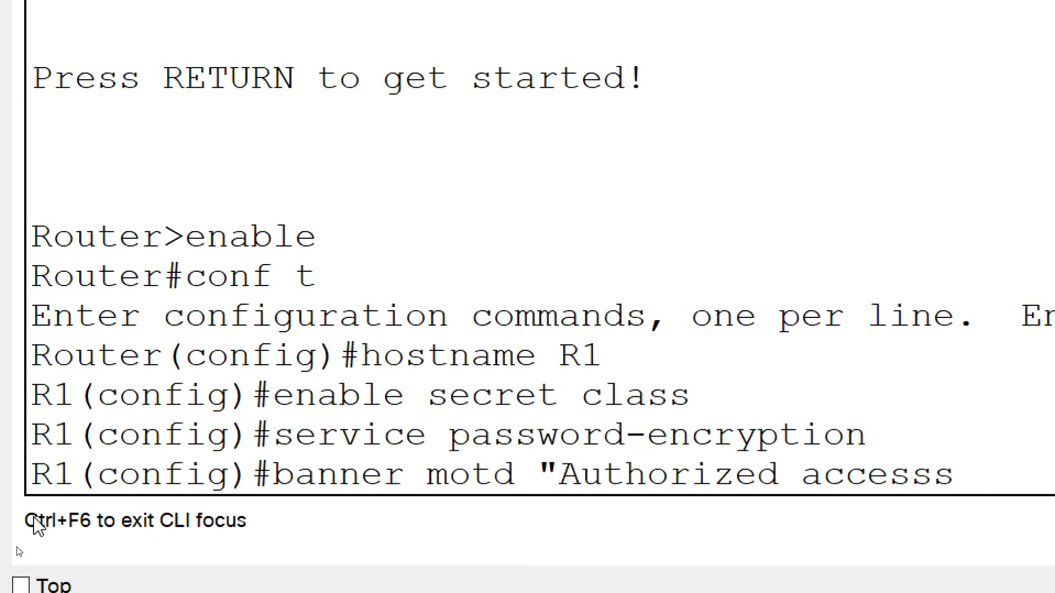
key(BackSpace)
text(on)
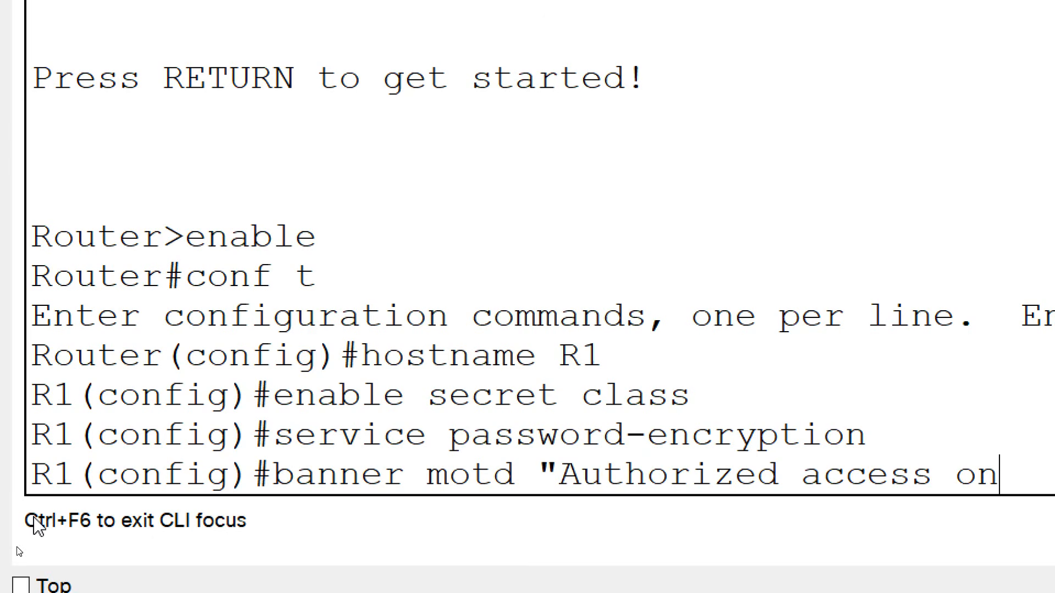
text(ly")
Apply the MOTD banner and give console line 0 a password with login required.
key(Return)
text(line console 0)
key(Return)
text(passow)
key(BackSpace)
key(BackSpace)
text(word cisco)
key(Return)
text(logi)
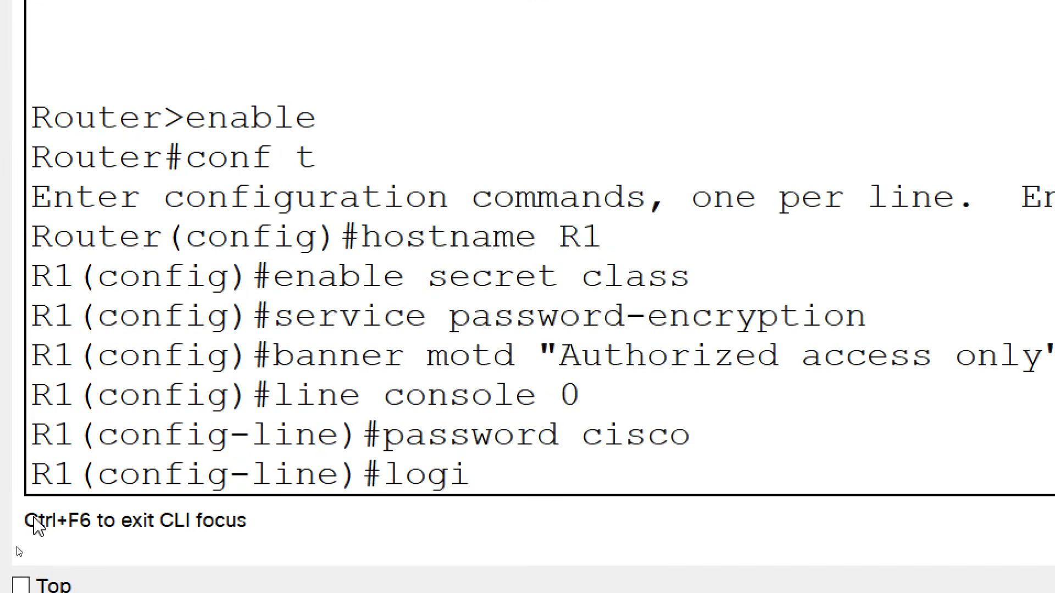
text(n)
key(Return)
Set a password and require login on vty lines 0 to 15.
text(line vty 0)
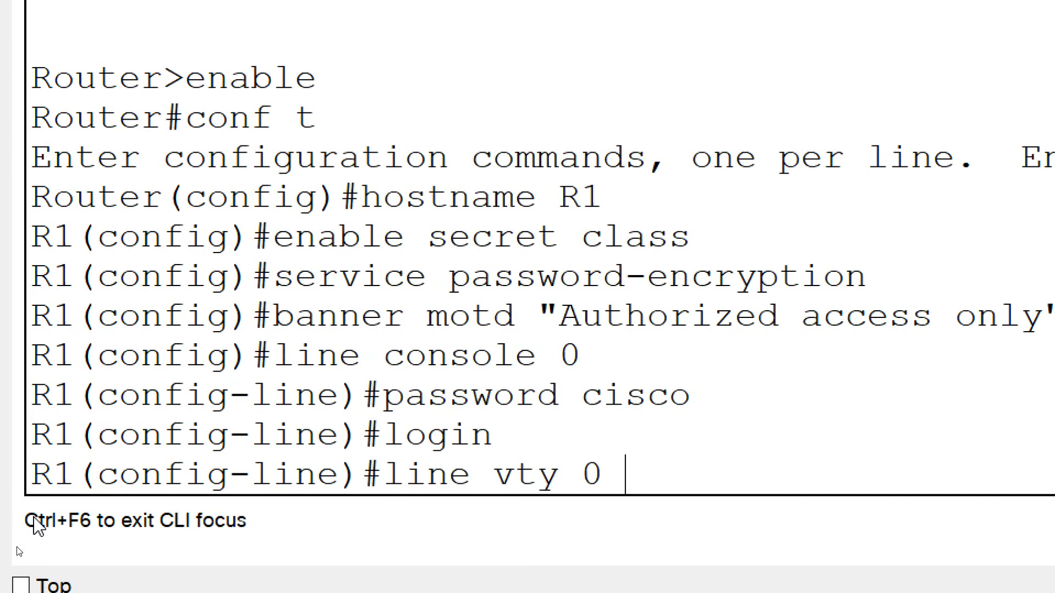
text( 15)
key(Return)
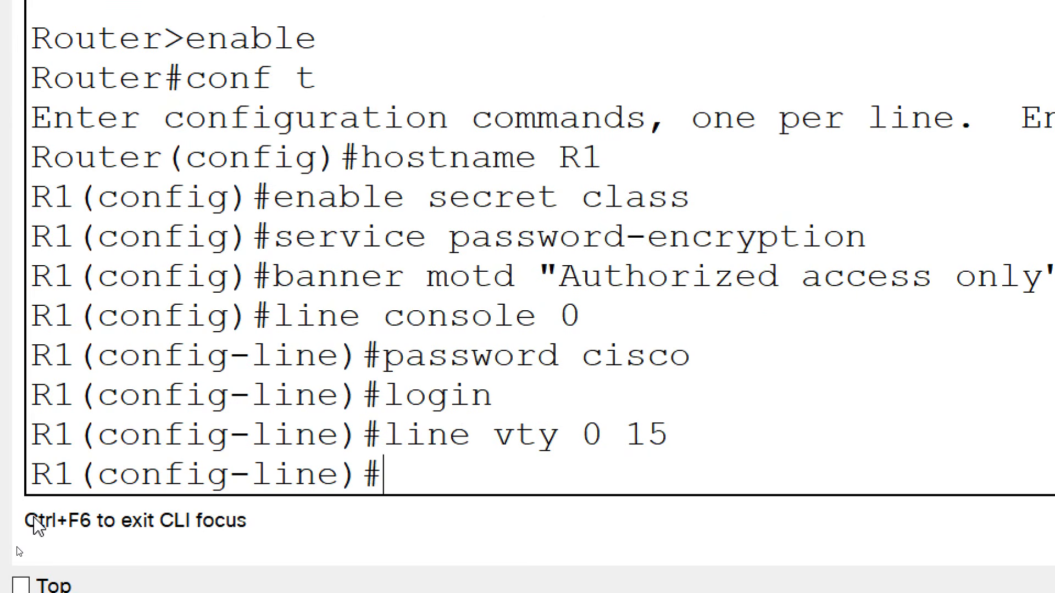
text(password cisco)
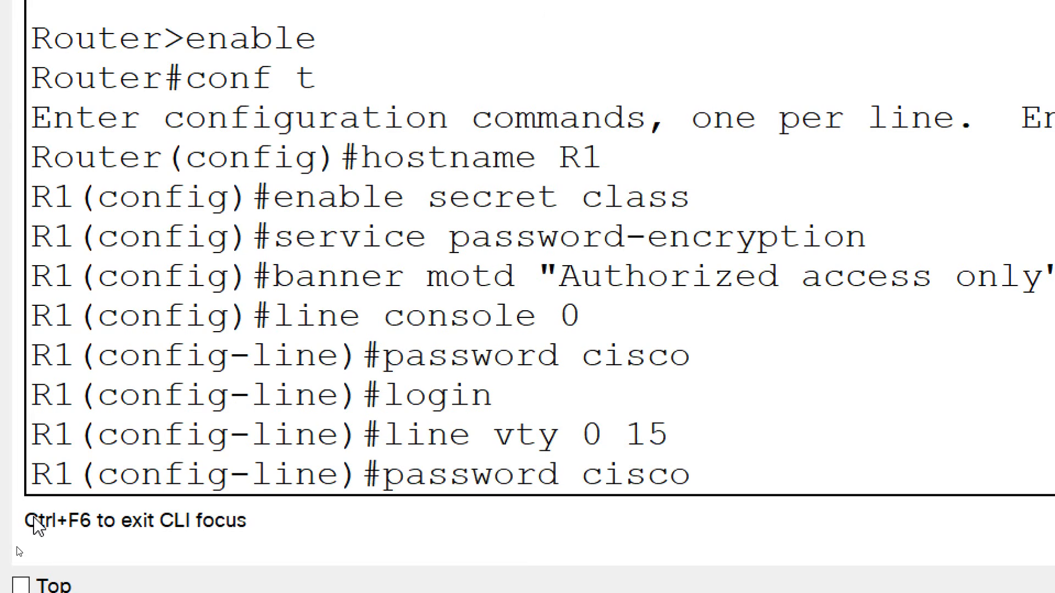
key(Return)
text(login)
key(Return)
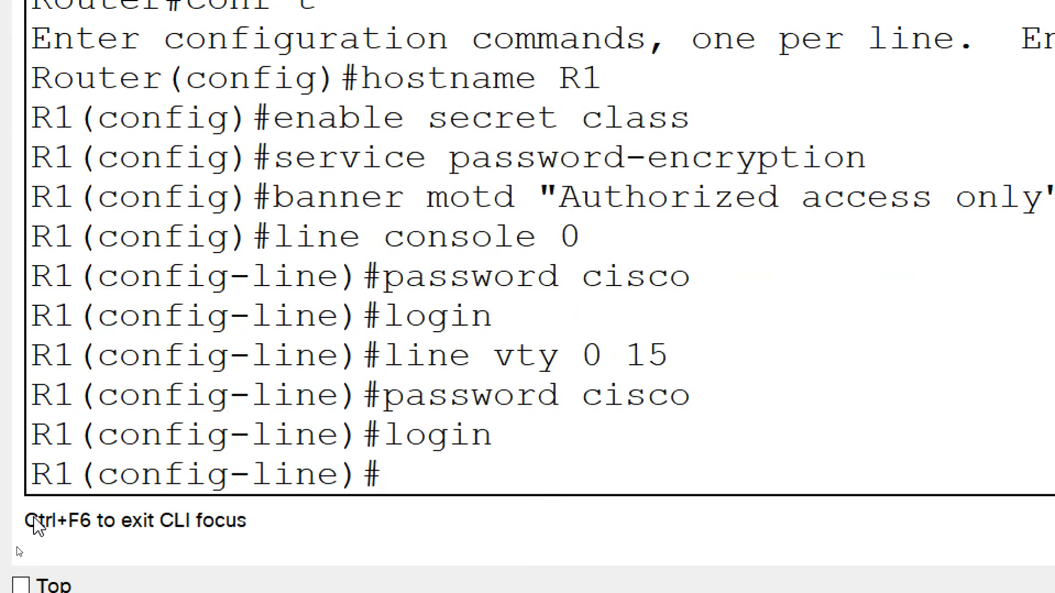
Enable logging synchronous on the vty lines and on console line 0.
text(logg)
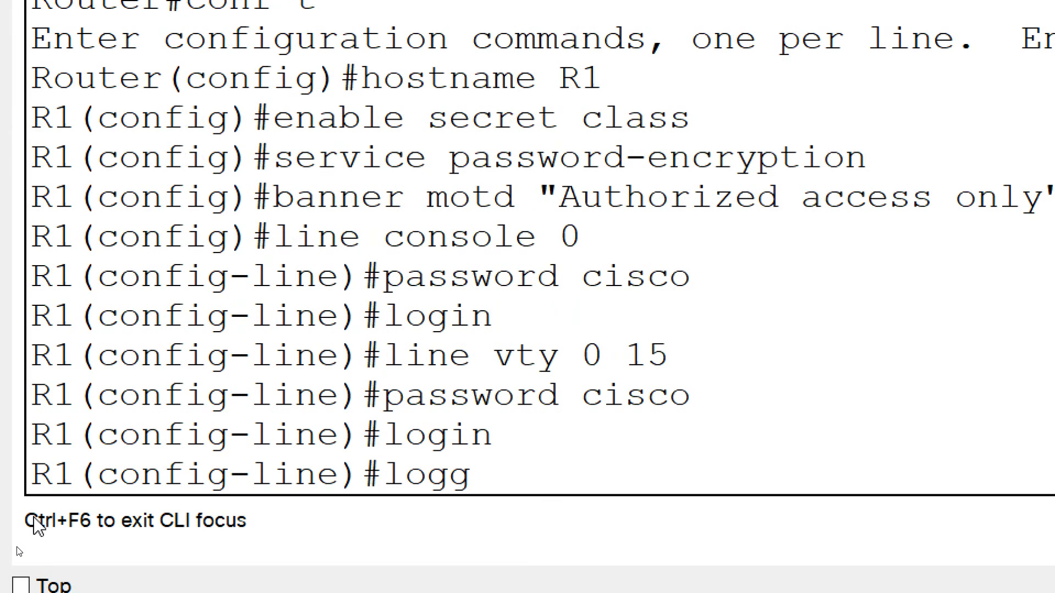
key(Tab)
text(synsch)
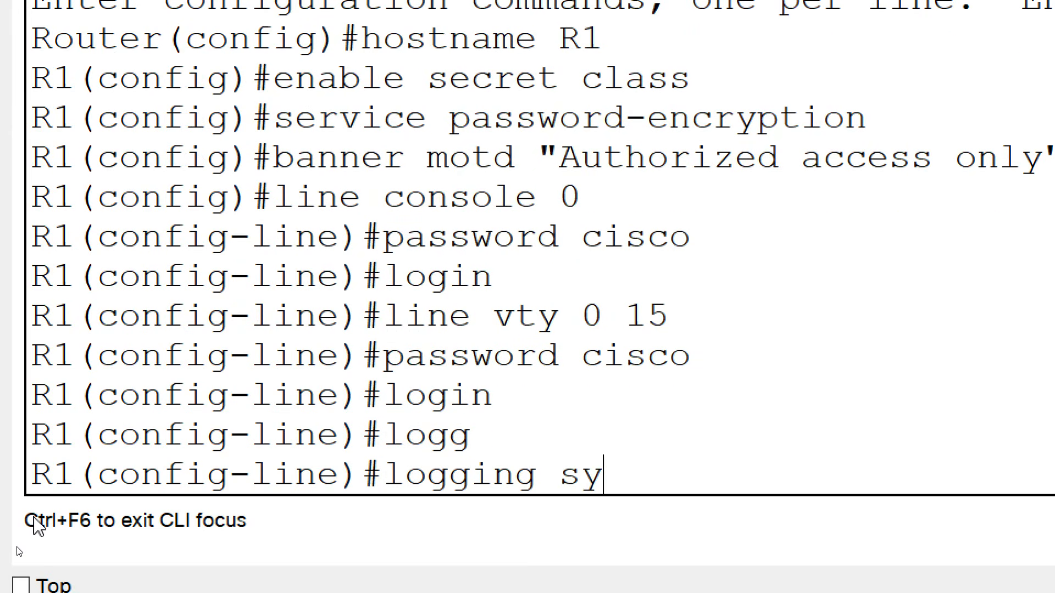
key(BackSpace)
key(BackSpace)
key(BackSpace)
text(ch)
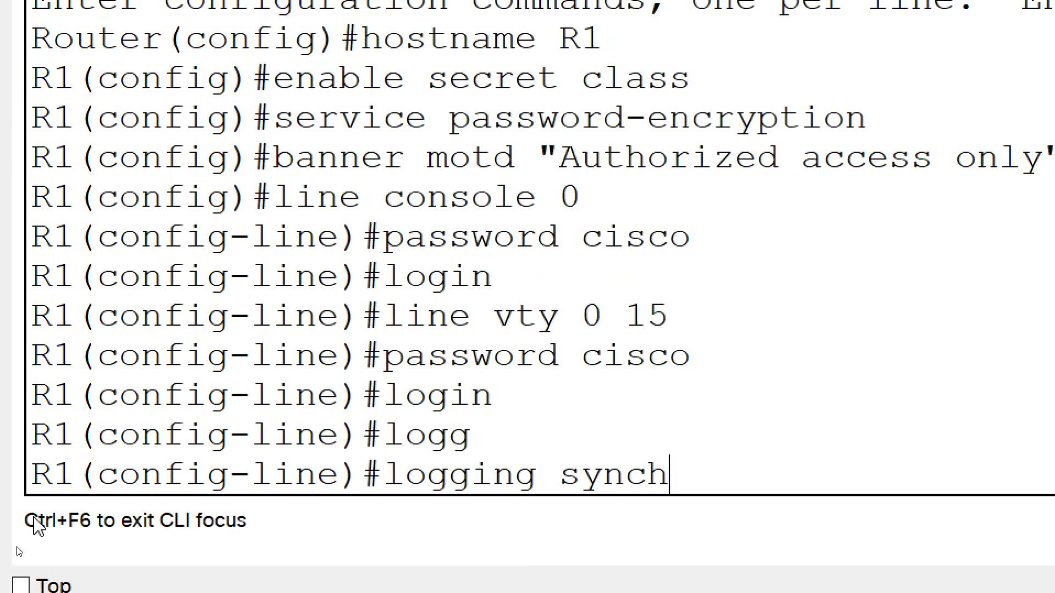
key(Return)
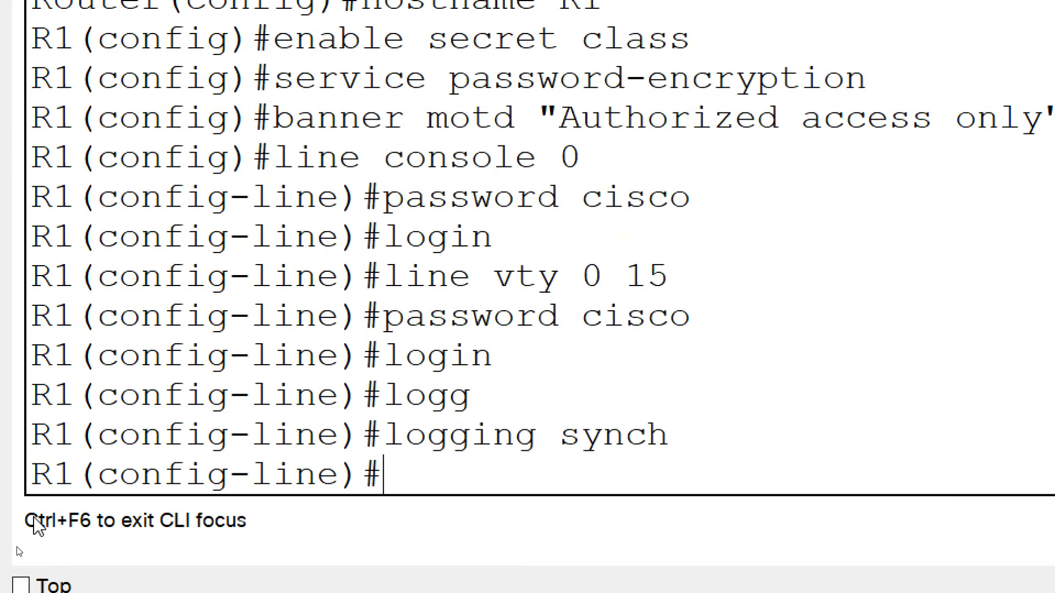
text(line)
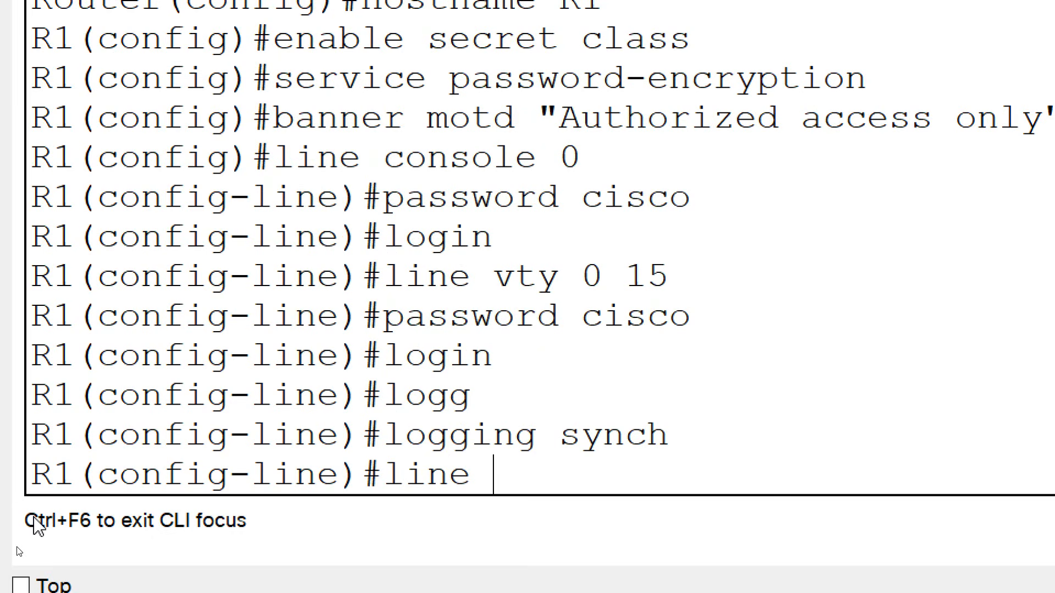
text( consol)
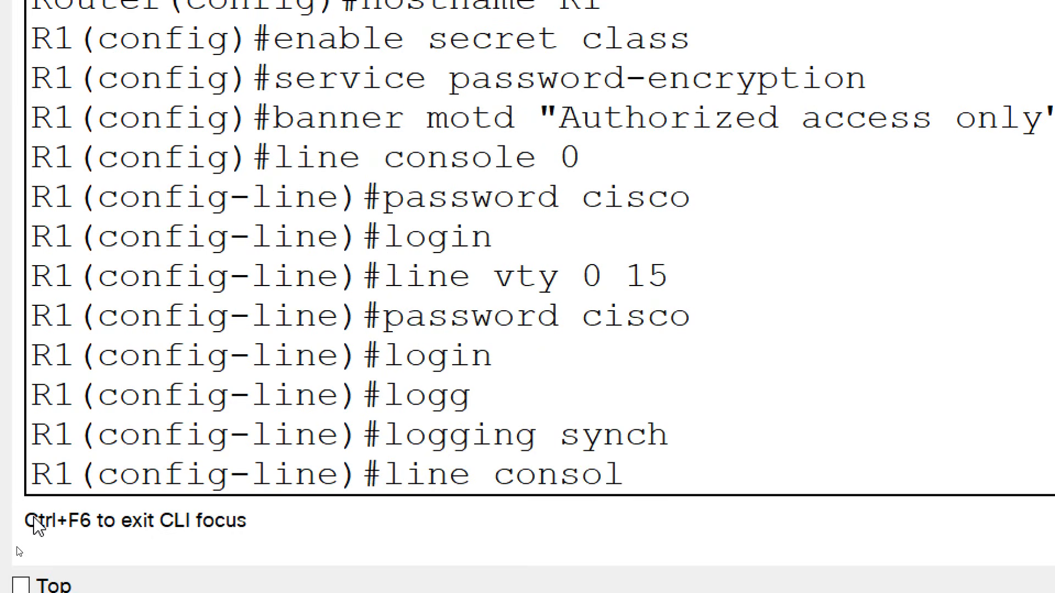
text(e 0)
key(Return)
text(lo)
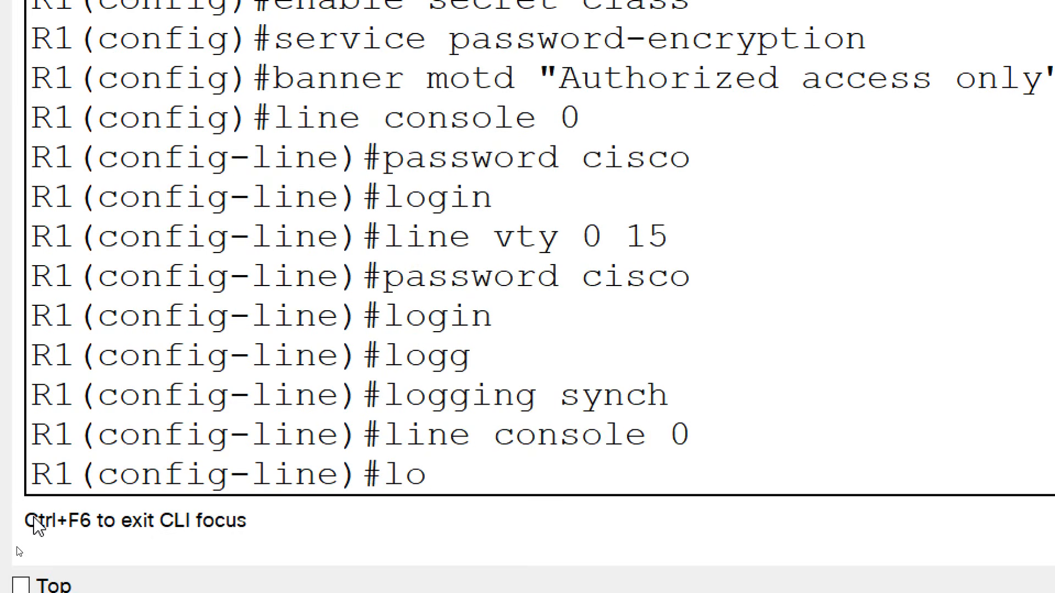
text(ggin synch)
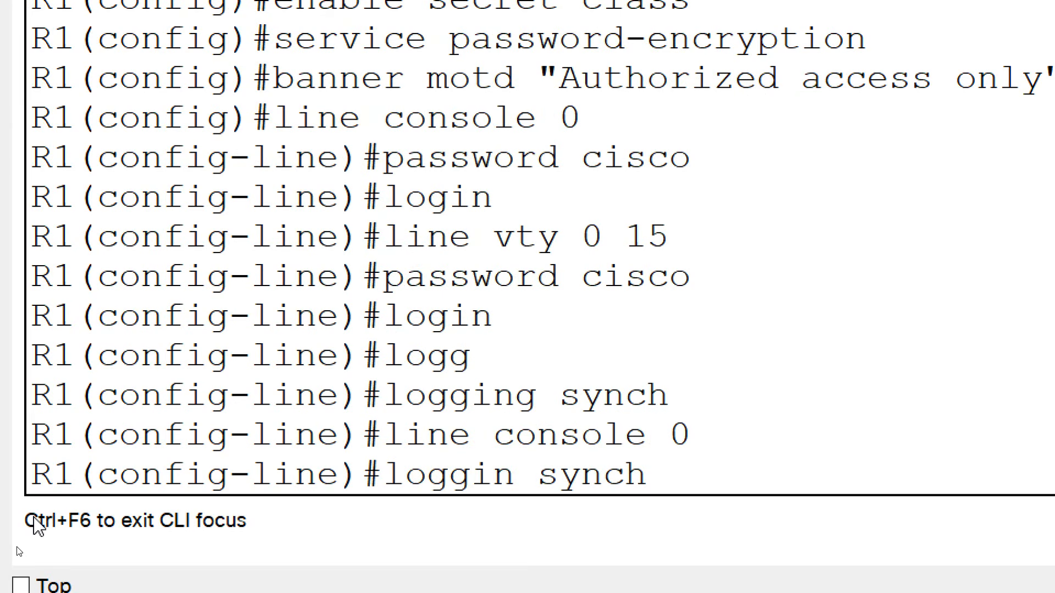
key(Return)
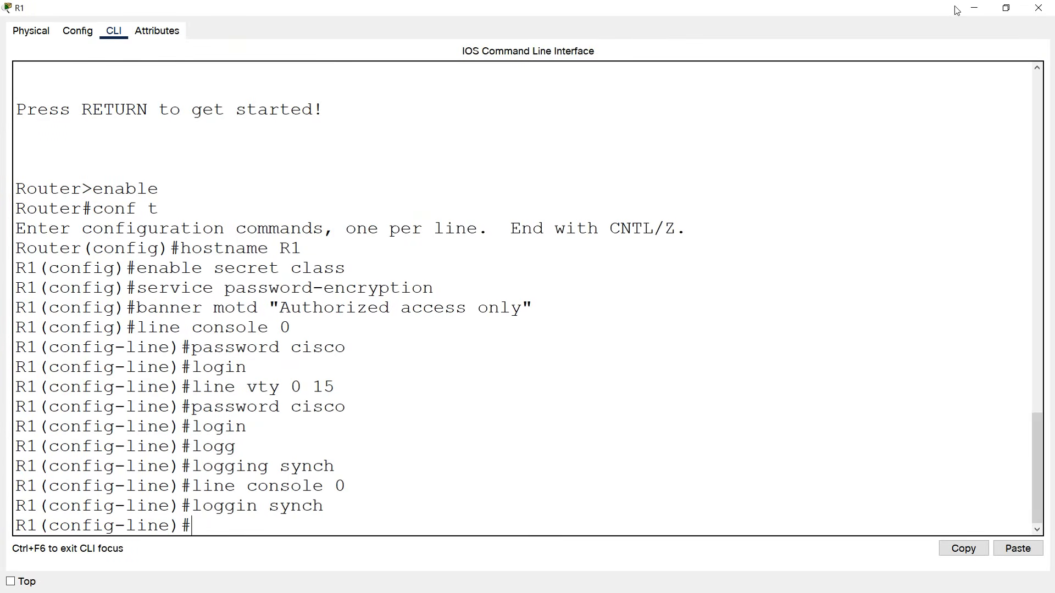
Close R1, open the switch's CLI full-screen, and enter global configuration mode.
click(1038, 8)
click(376, 275)
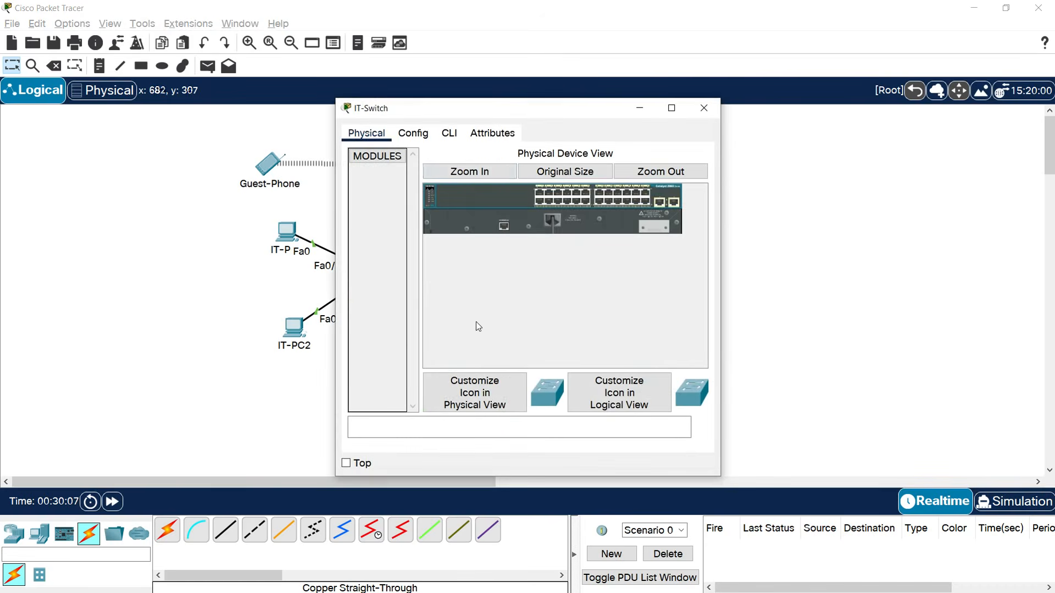
click(449, 134)
click(671, 108)
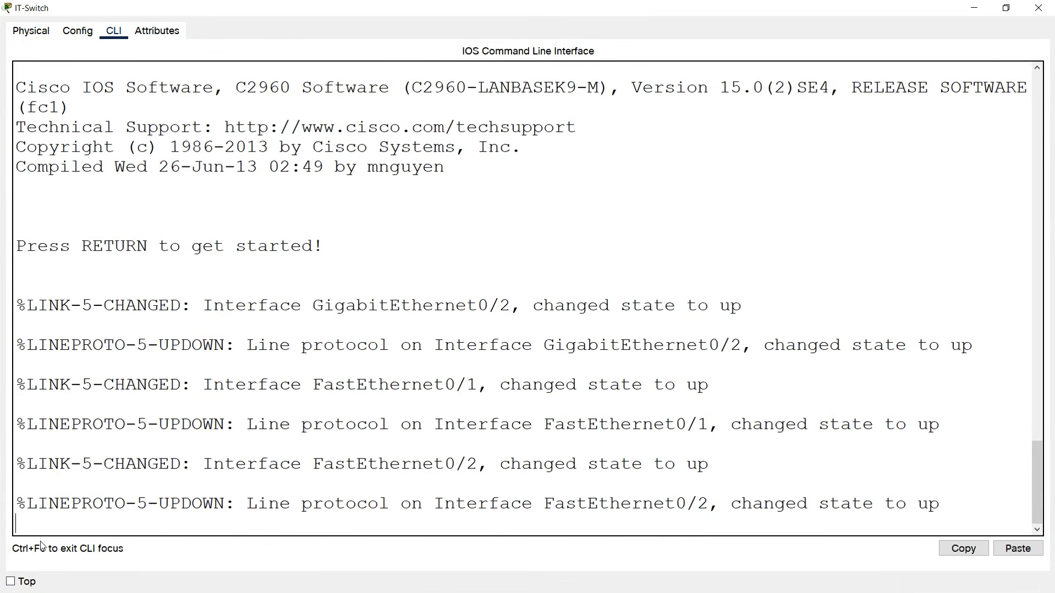
key(Return)
text(enable)
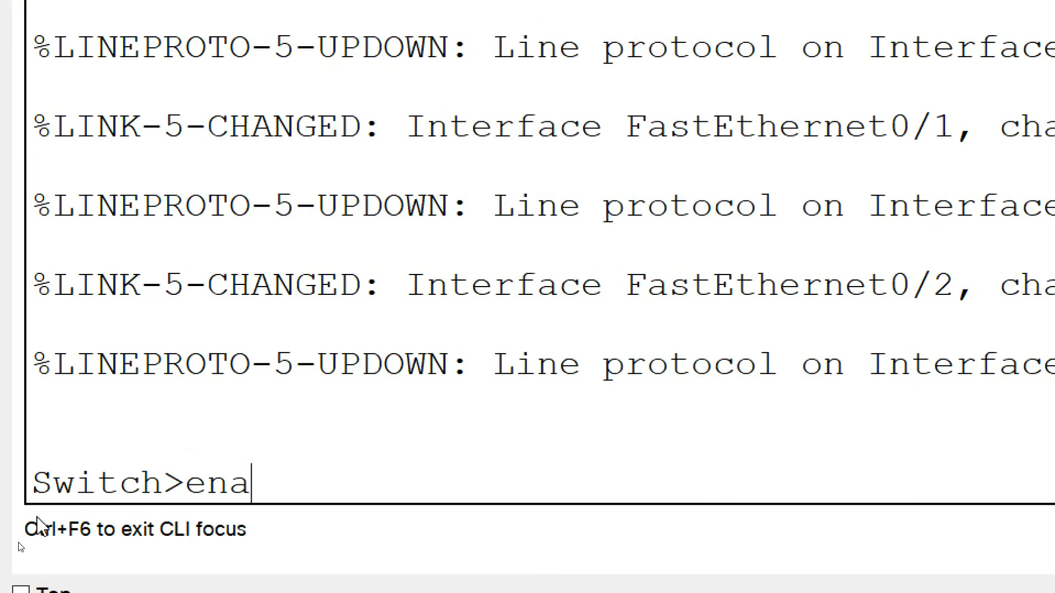
key(Return)
text(conf t)
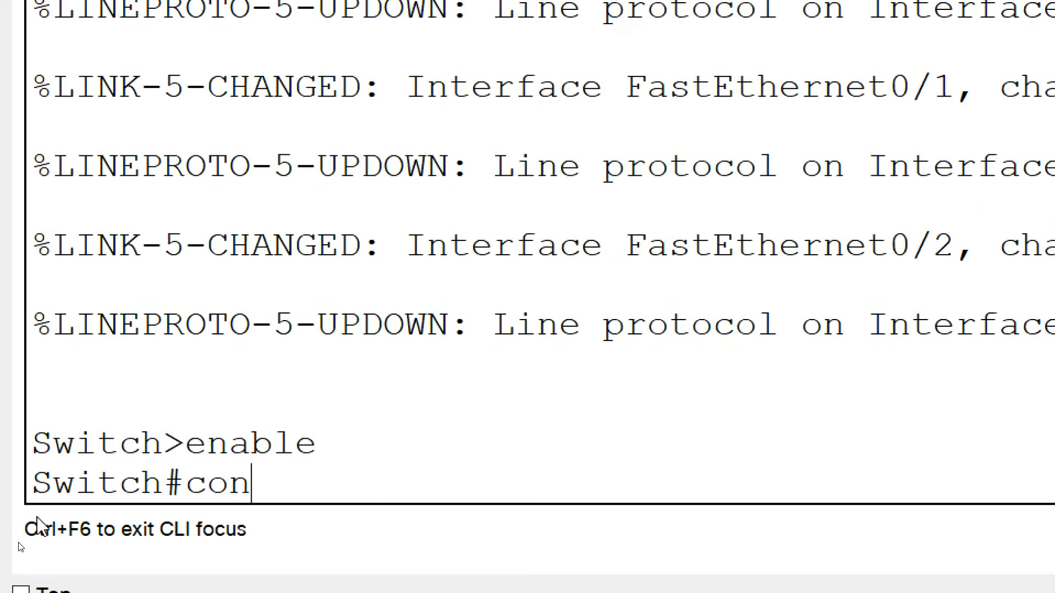
key(Return)
Rename the switch to IT-Switch, set an enable secret, and enable password encryption.
text(ho)
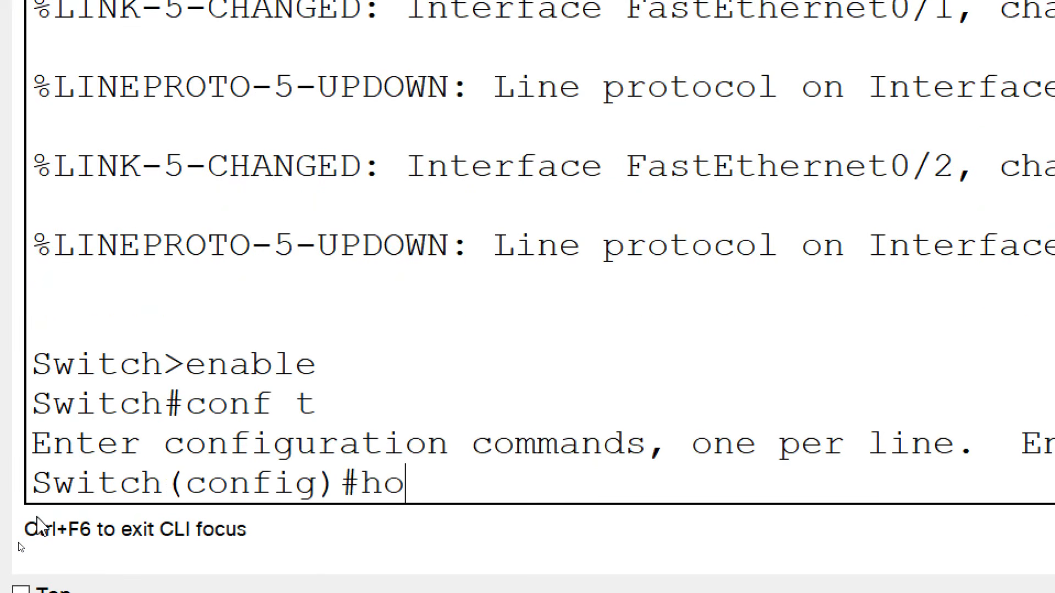
text(stname IT-Switch)
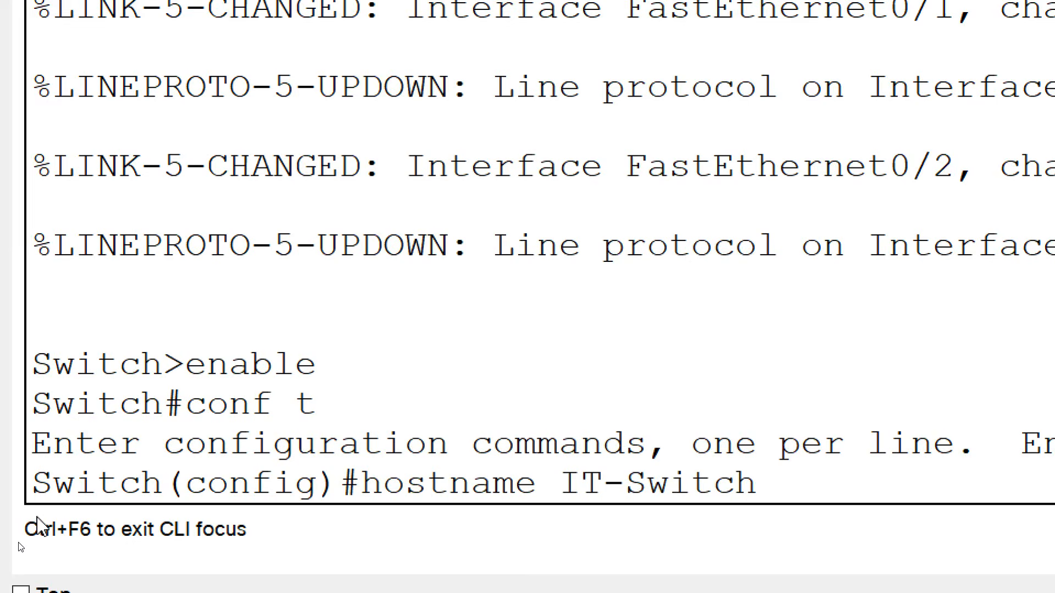
key(Return)
text(enabl)
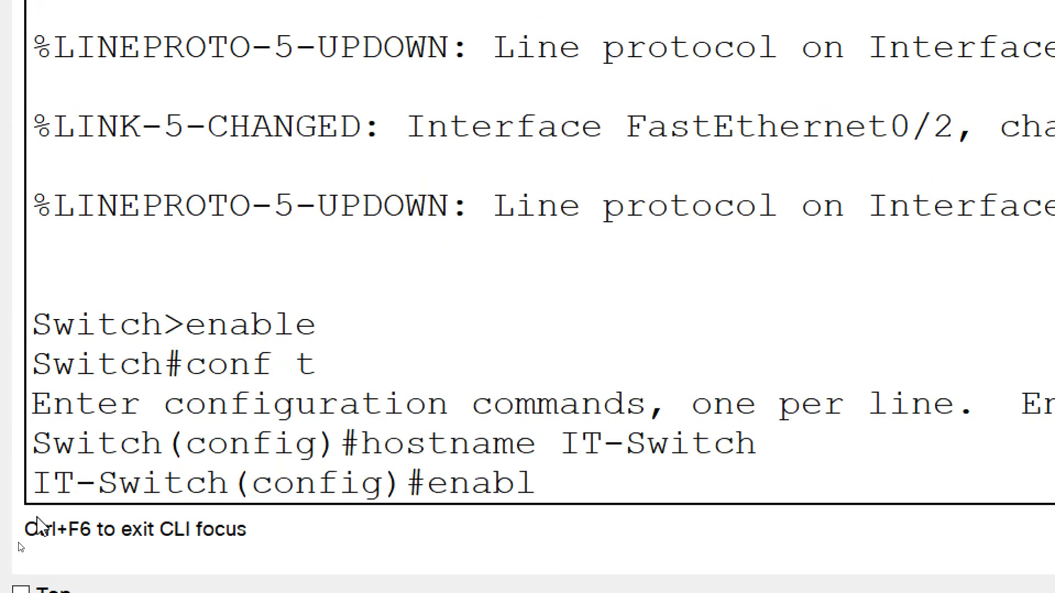
text(e secret class)
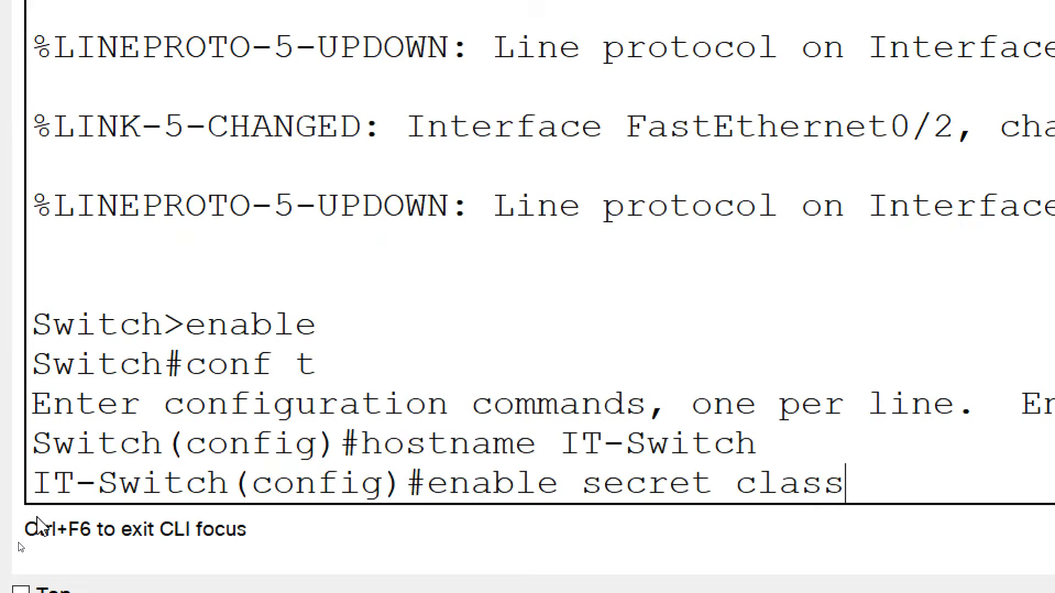
key(Return)
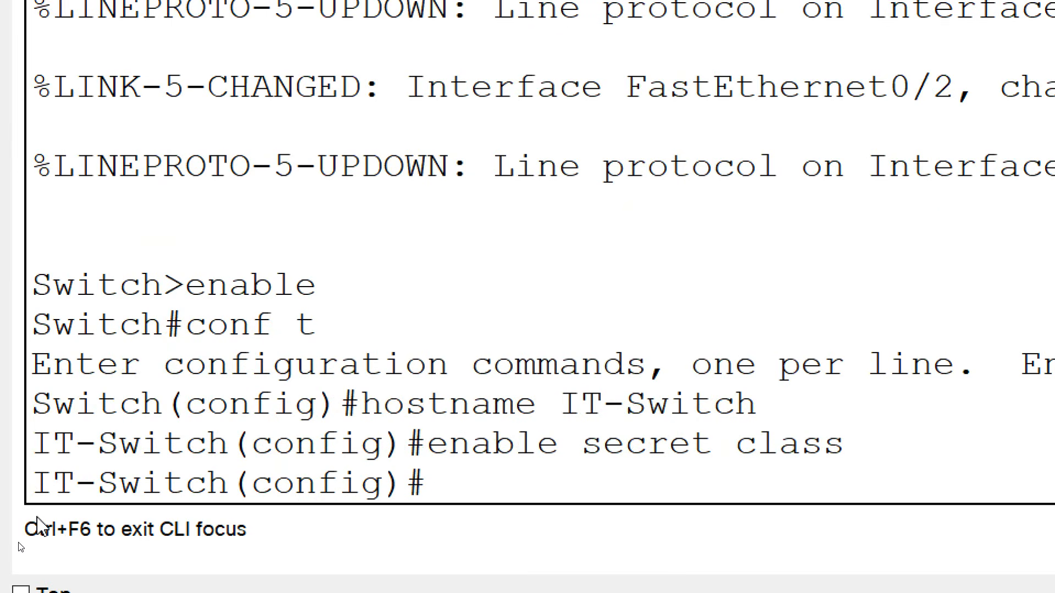
text(service password-encryption)
key(Return)
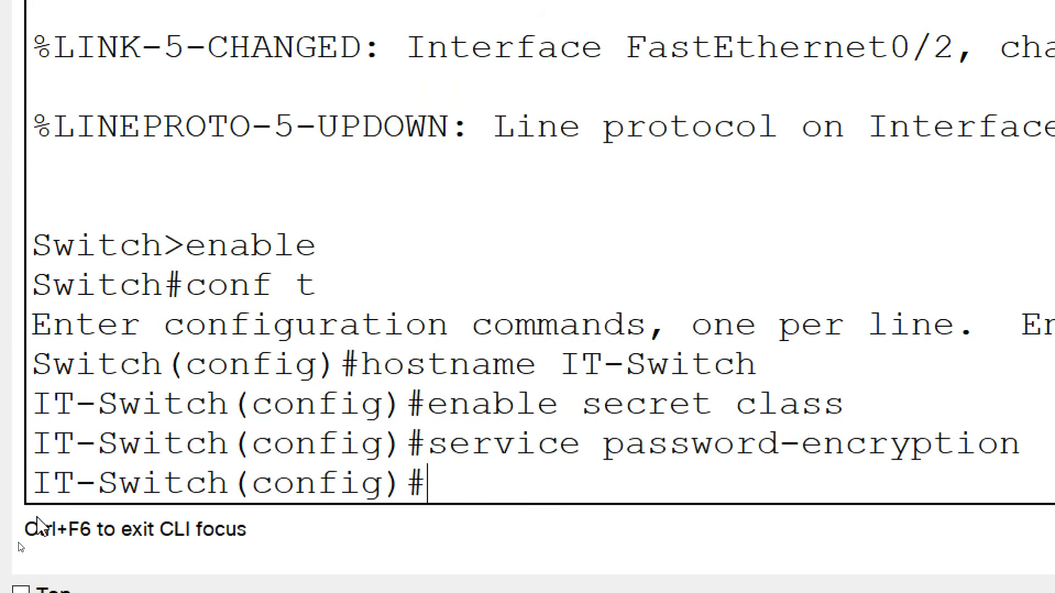
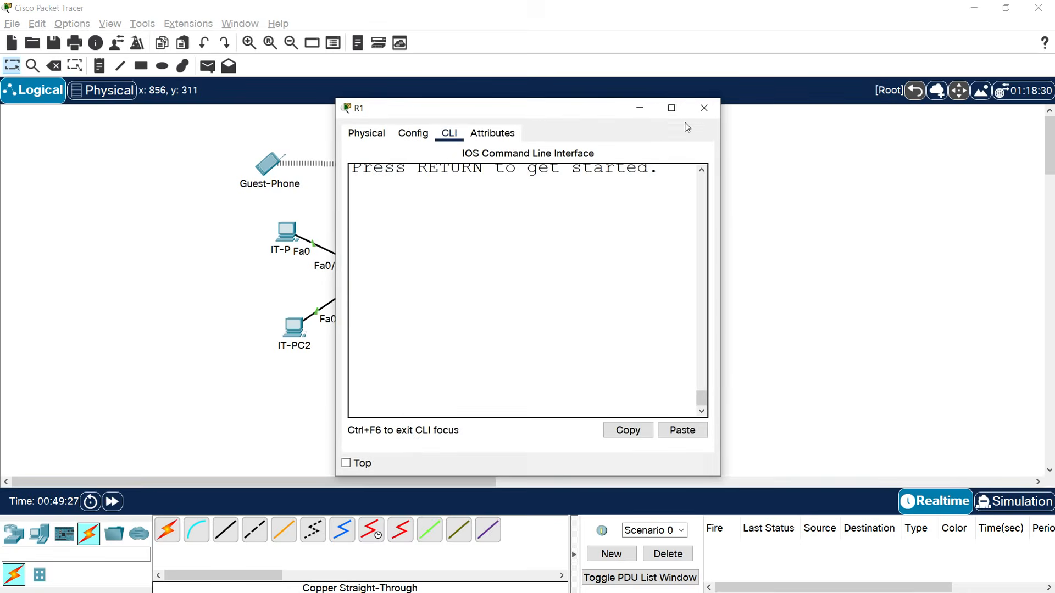
Log into R1's full-screen console and enter privileged and global configuration mode.
click(670, 110)
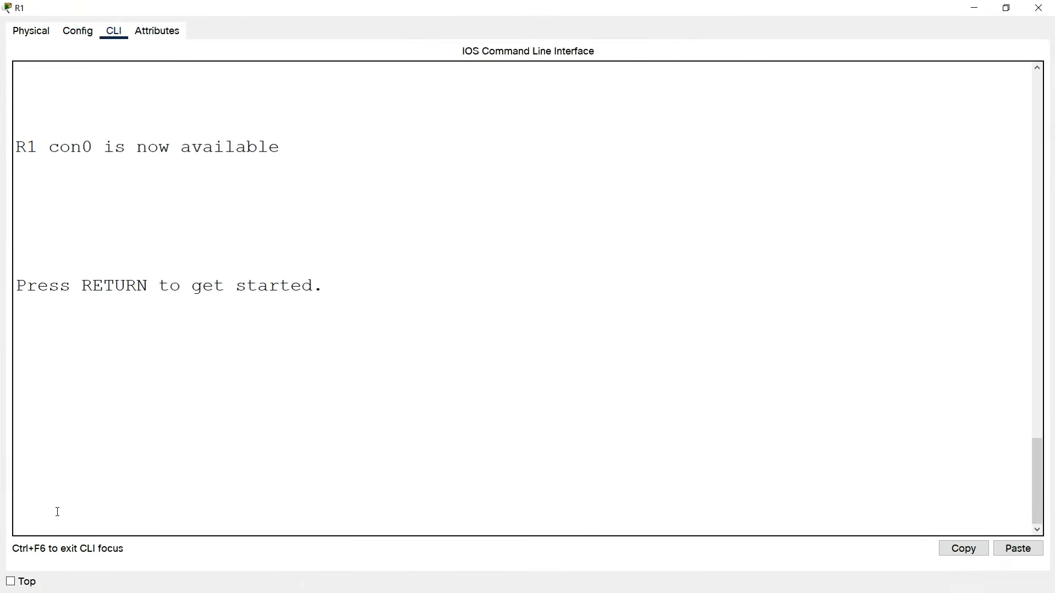
key(Return)
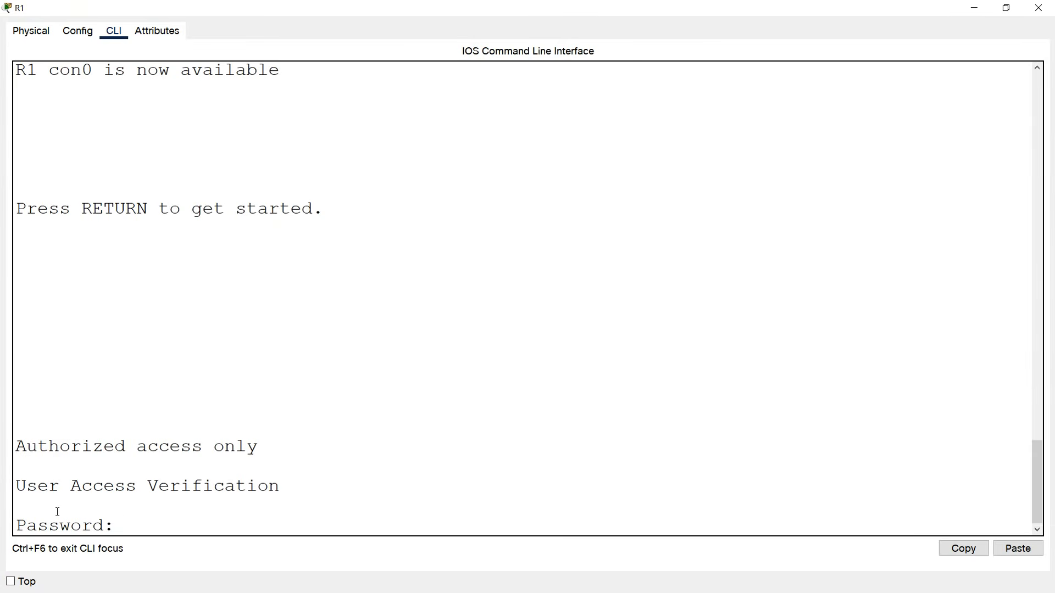
key(Return)
text(enable)
key(Return)
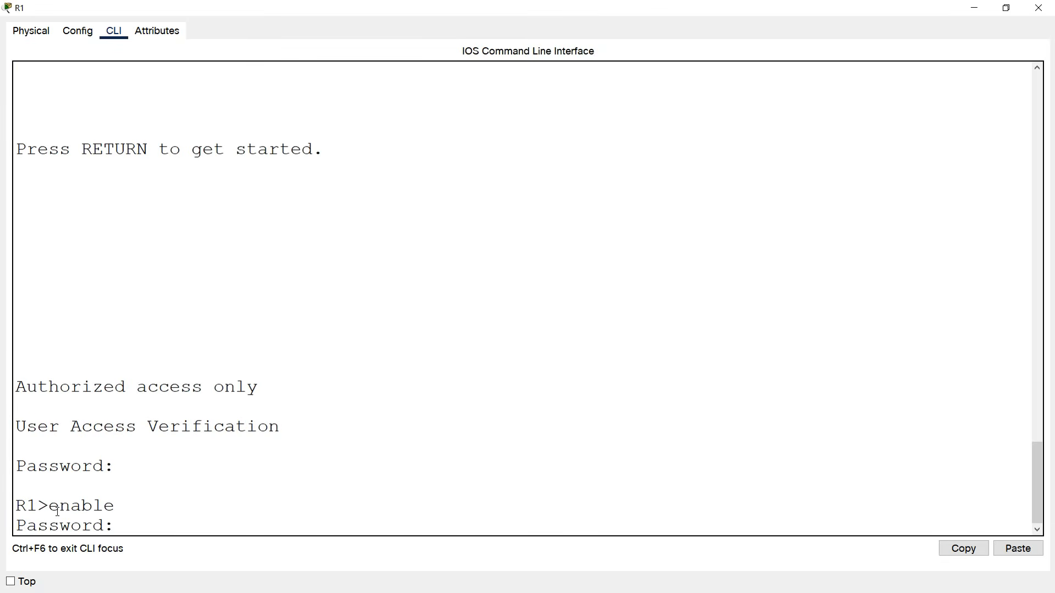
key(Return)
text(conf t)
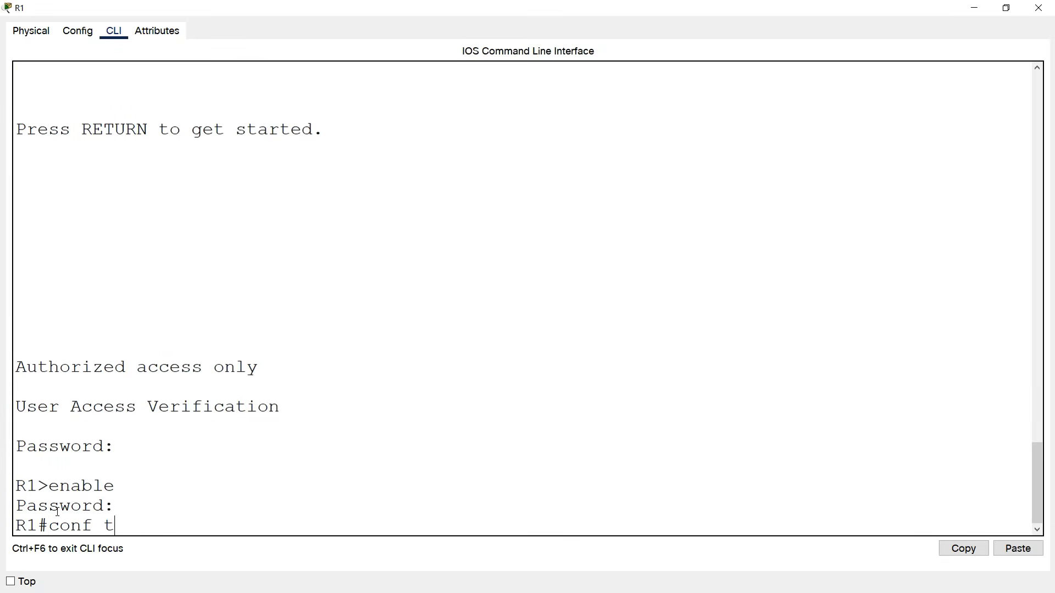
key(Return)
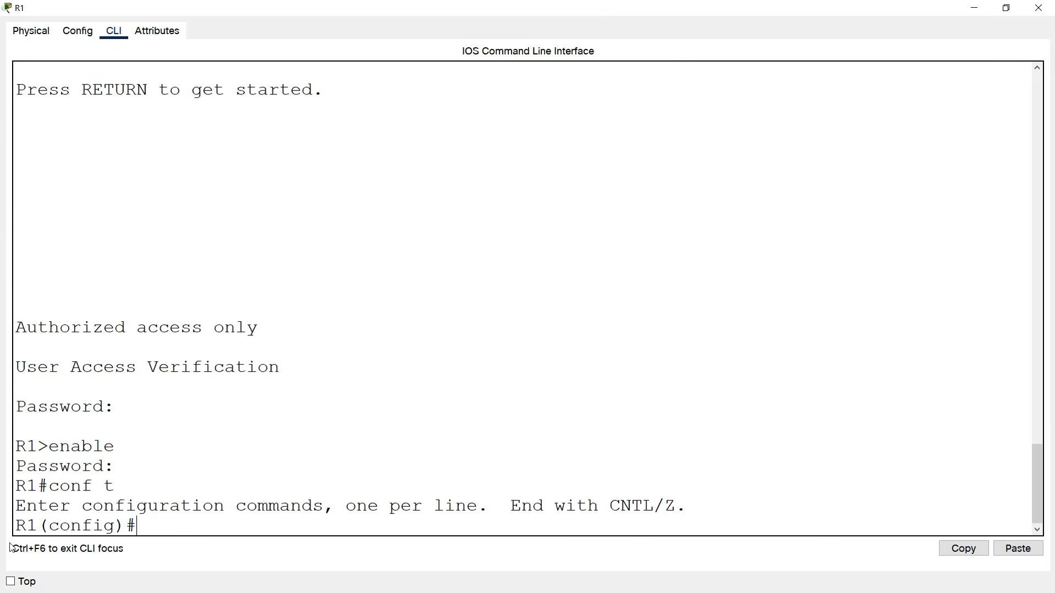
Enable IPv6 unicast routing and start giving g0/0 the address 192.168.1.1 255.255.255.128.
text(ipv6 unicast-routing)
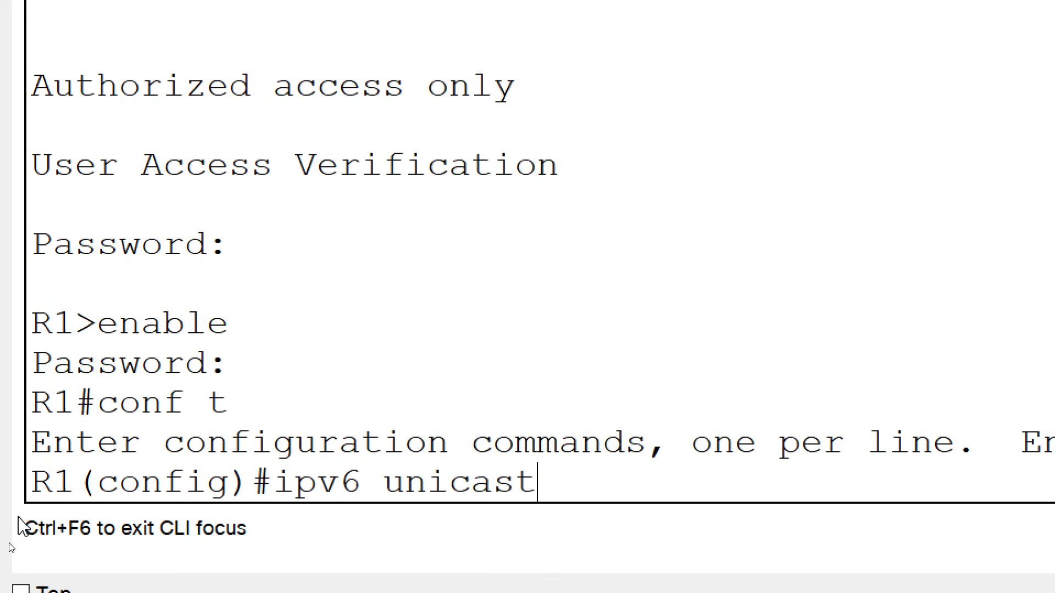
key(Return)
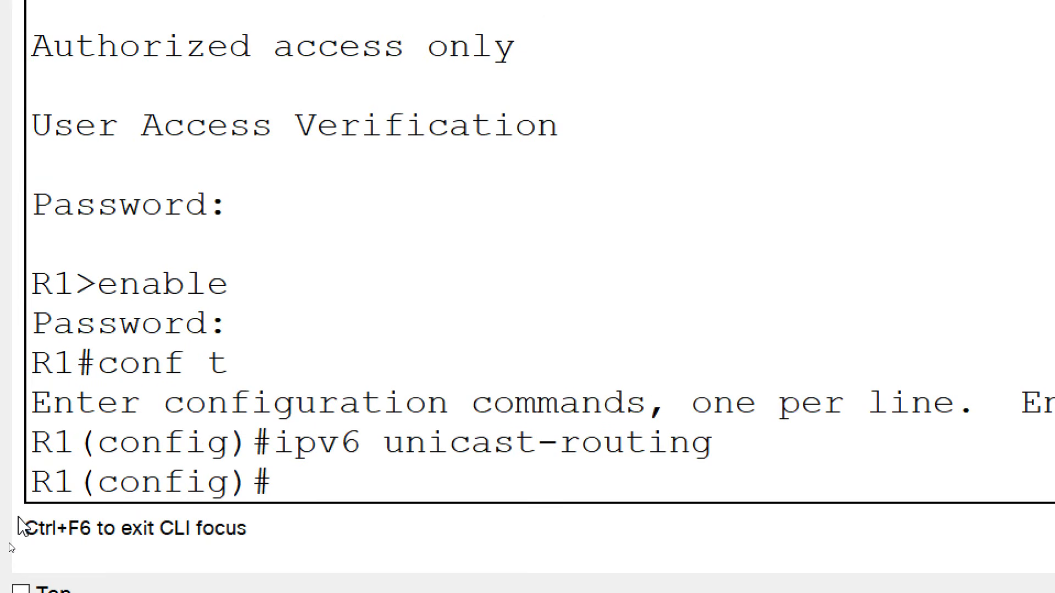
text(interface g0/0)
key(Return)
text(ip a)
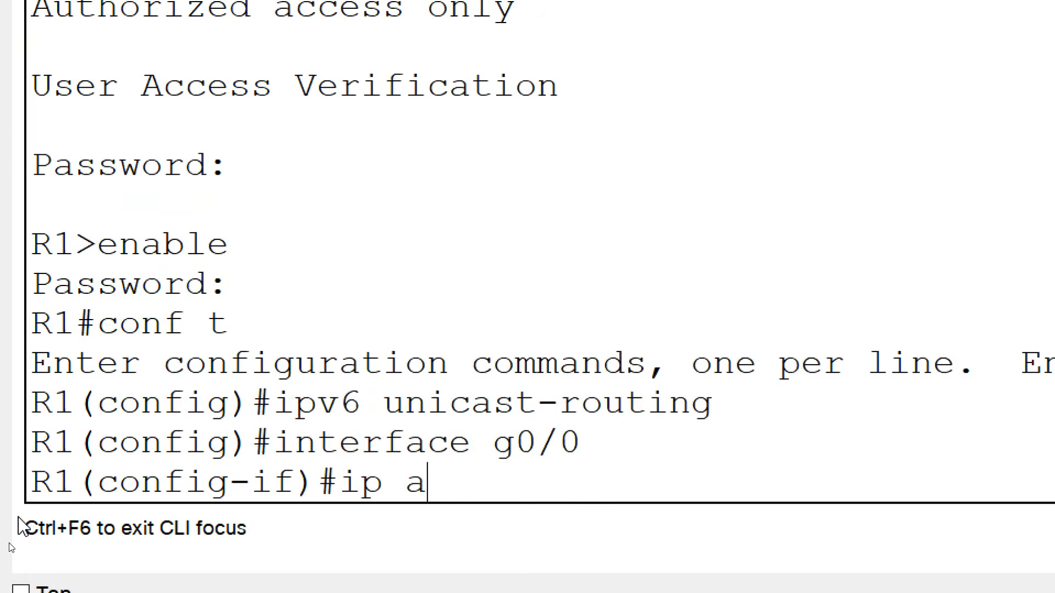
text(ddress)
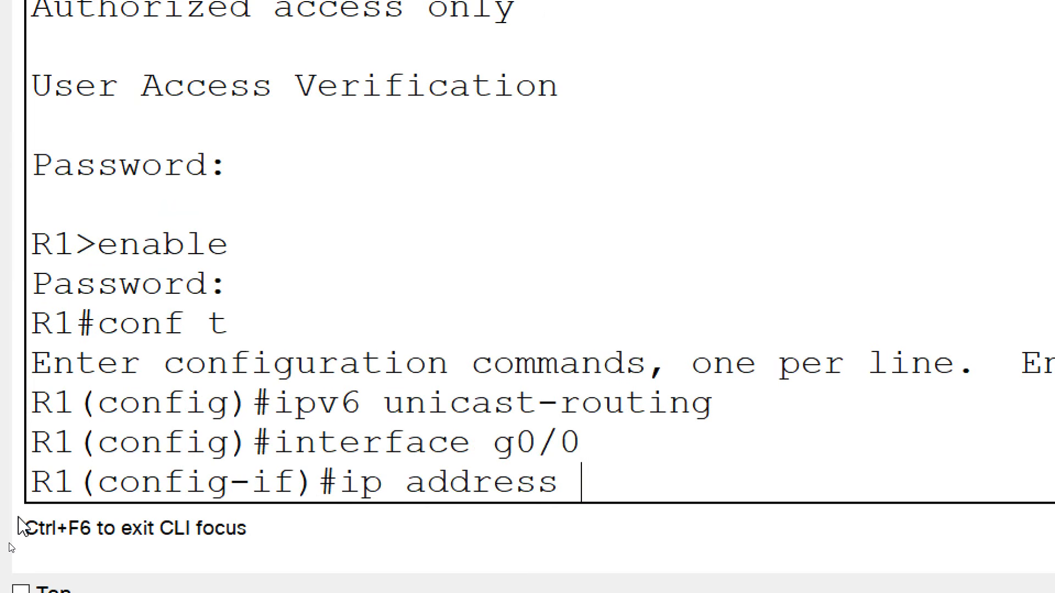
text( 192)
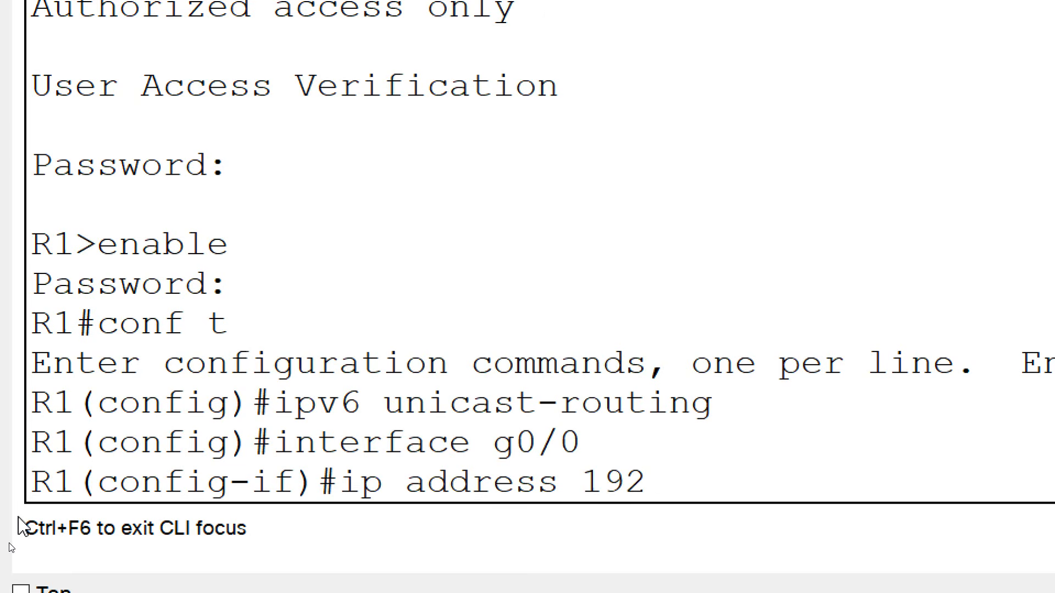
text(.168.1.1 )
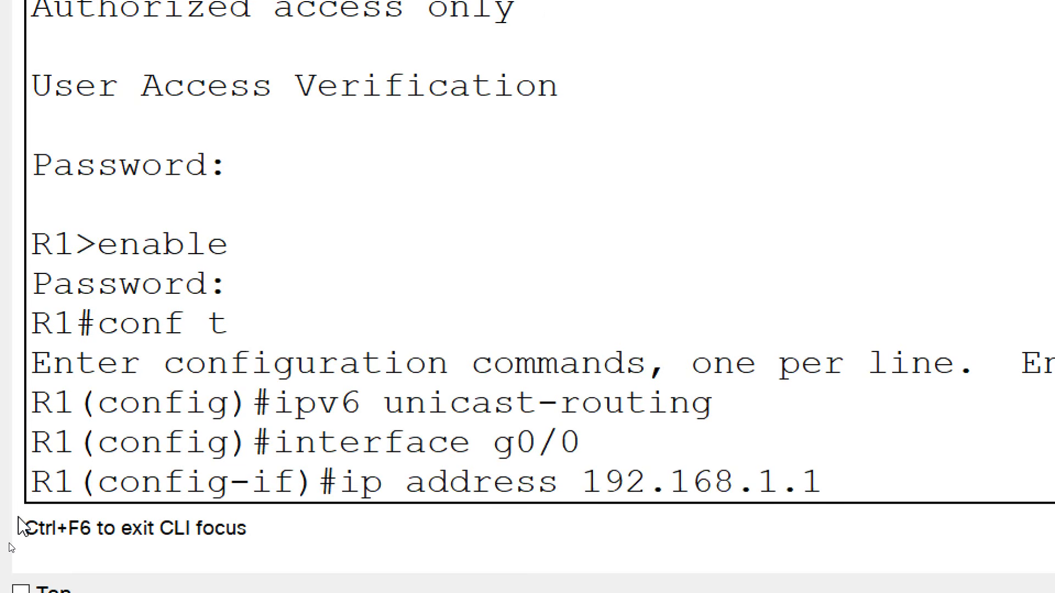
text(255.255.25)
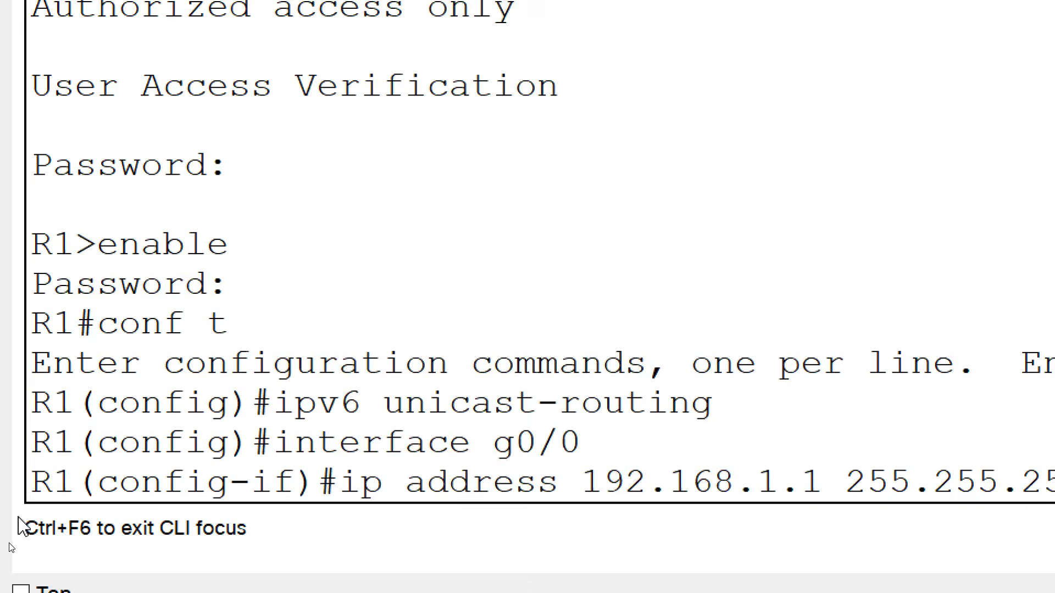
text(5.128)
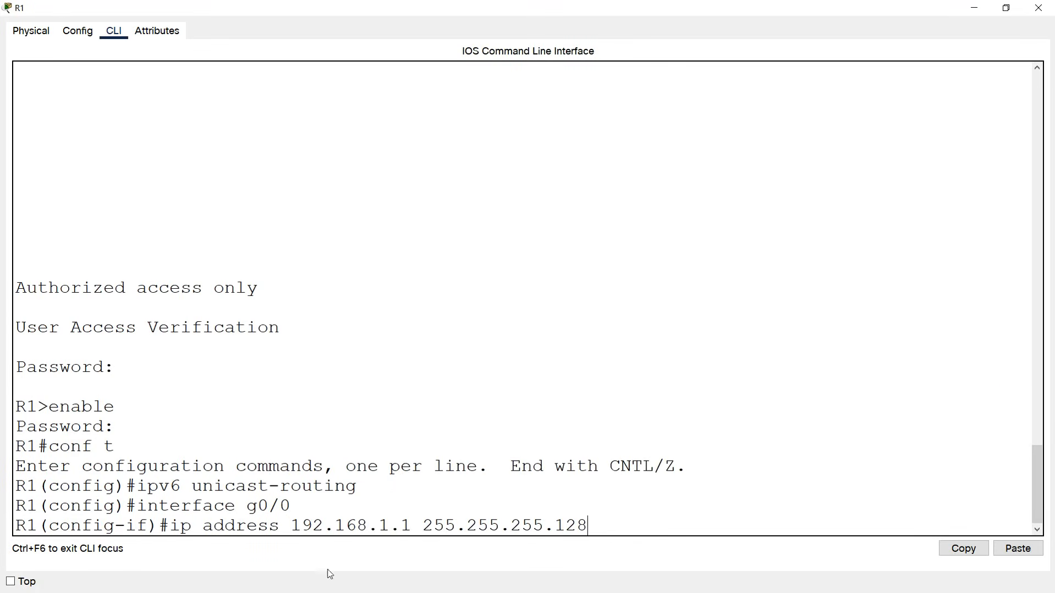
Apply 192.168.1.1/25, 2001:DB8:ACAD:1::1/64 and link-local FE80::1 to g0/0.
key(Return)
text(ipv6 address)
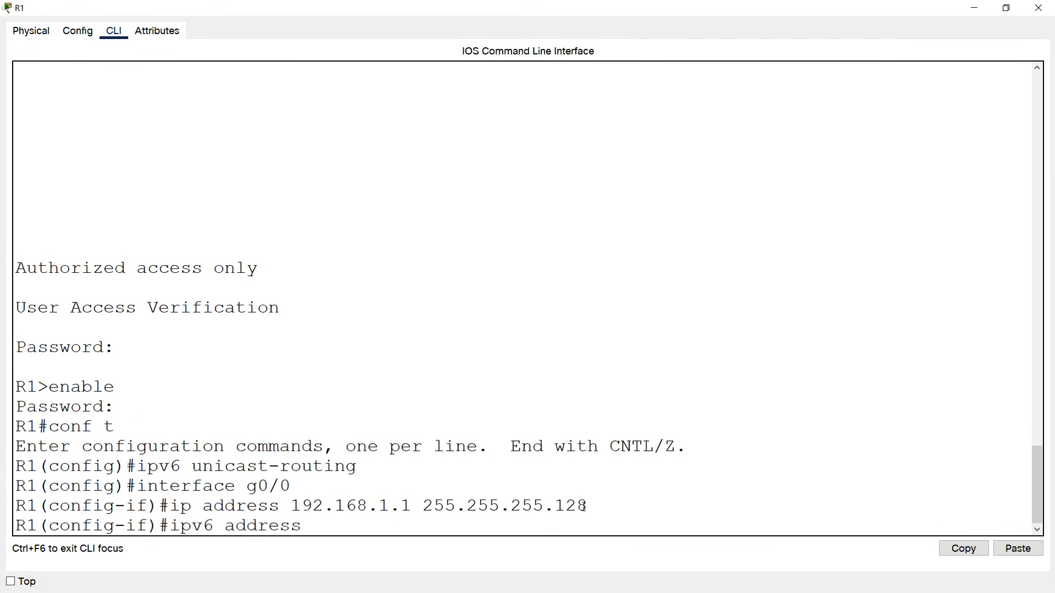
text( 2001:DB8:ACAD)
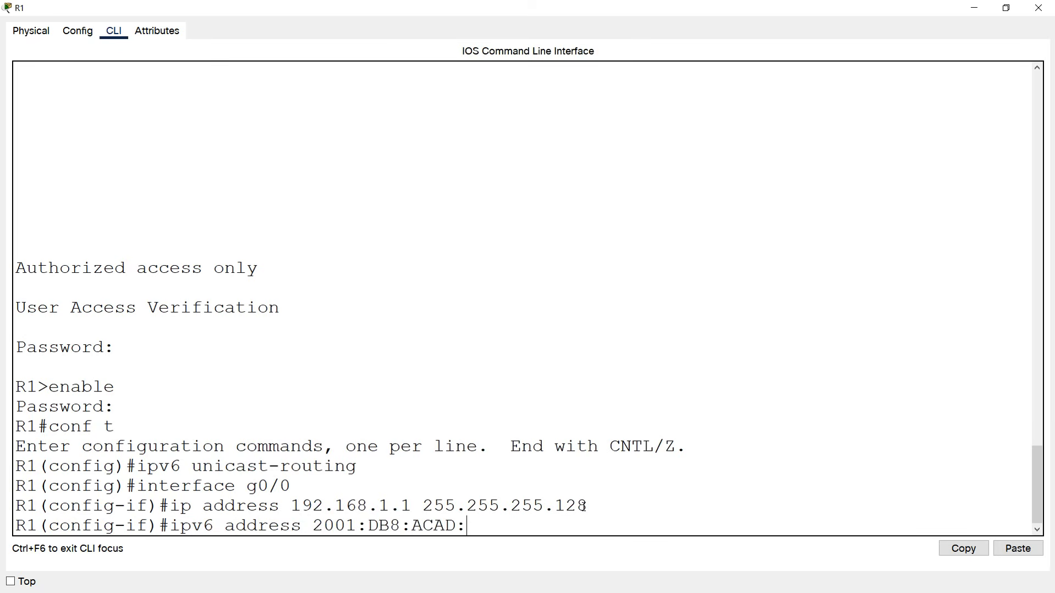
text(:1::1/64)
key(Return)
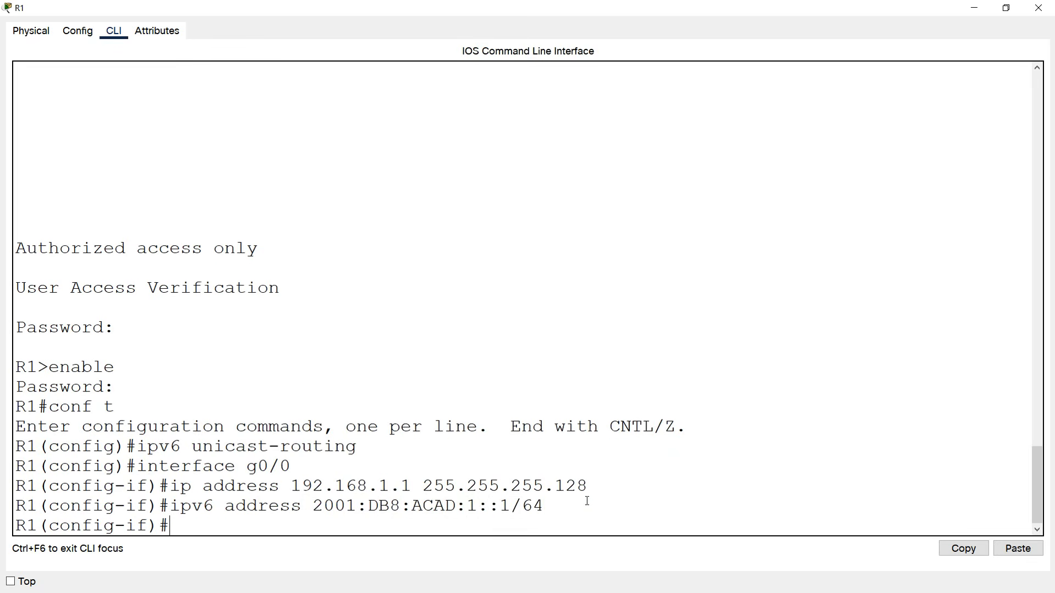
drag(544, 506, 313, 505)
click(219, 527)
text(ipv6 address)
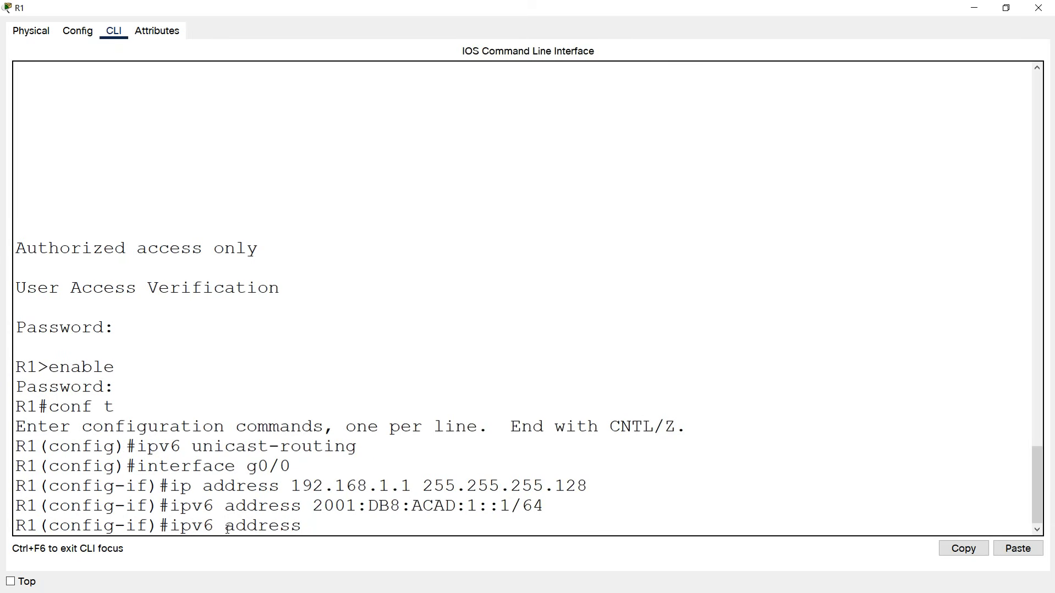
text( FE80::1 link-local)
key(Return)
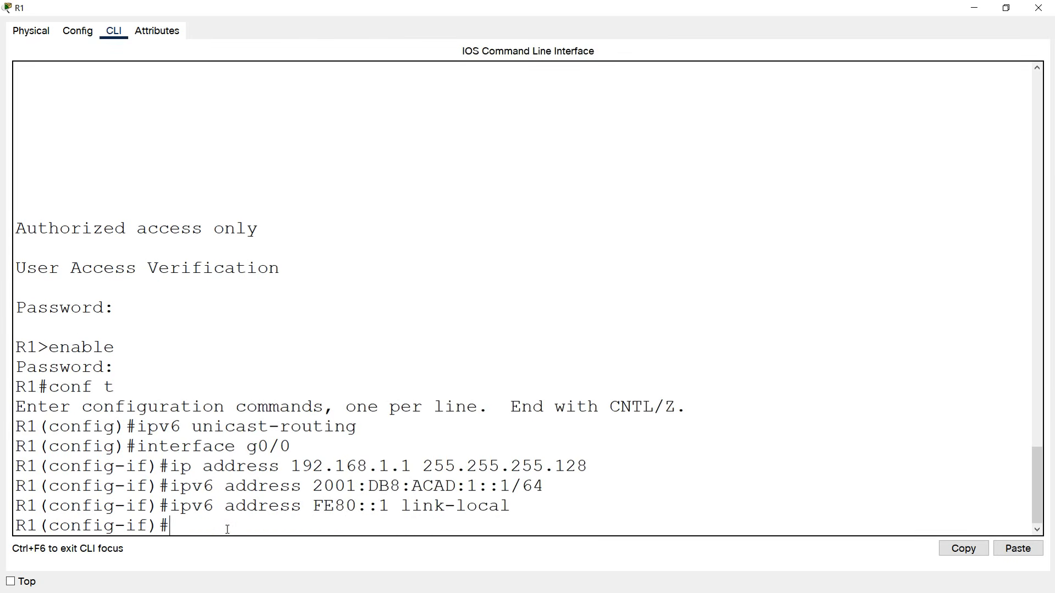
Bring g0/0 up, describe it as 'Connected to IT-Switch G0/1', and close R1.
text(no shutdown)
key(Return)
key(Return)
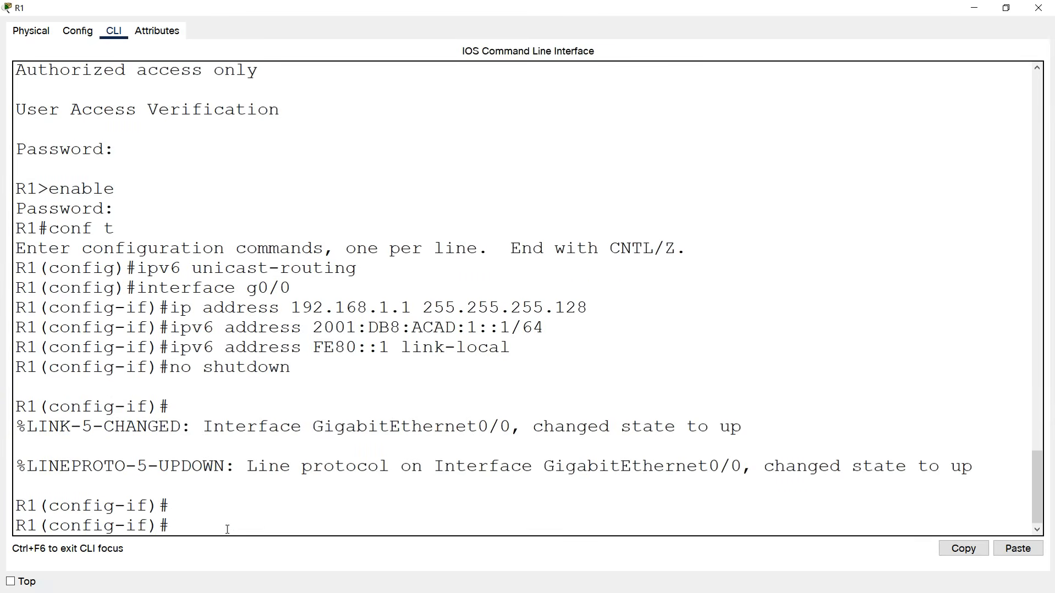
text(description Conn)
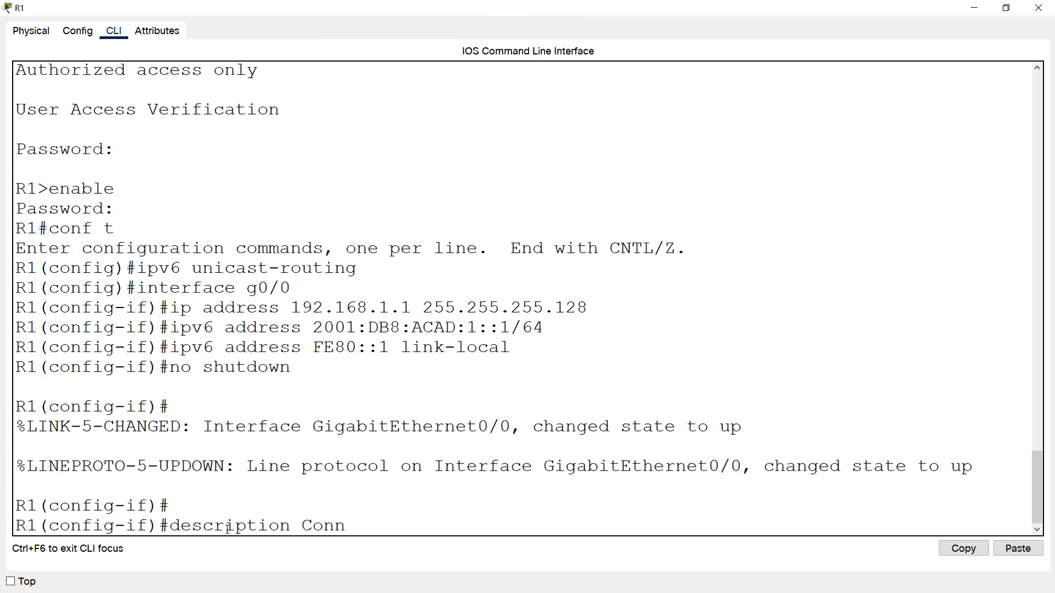
text(ected to IT-Switc)
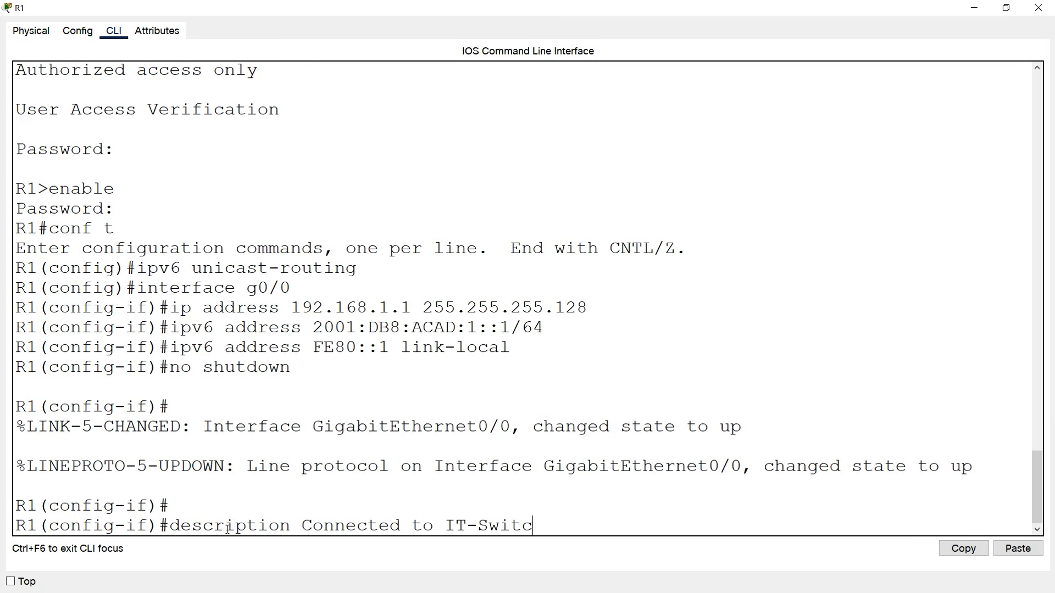
text(h G0/1)
key(Return)
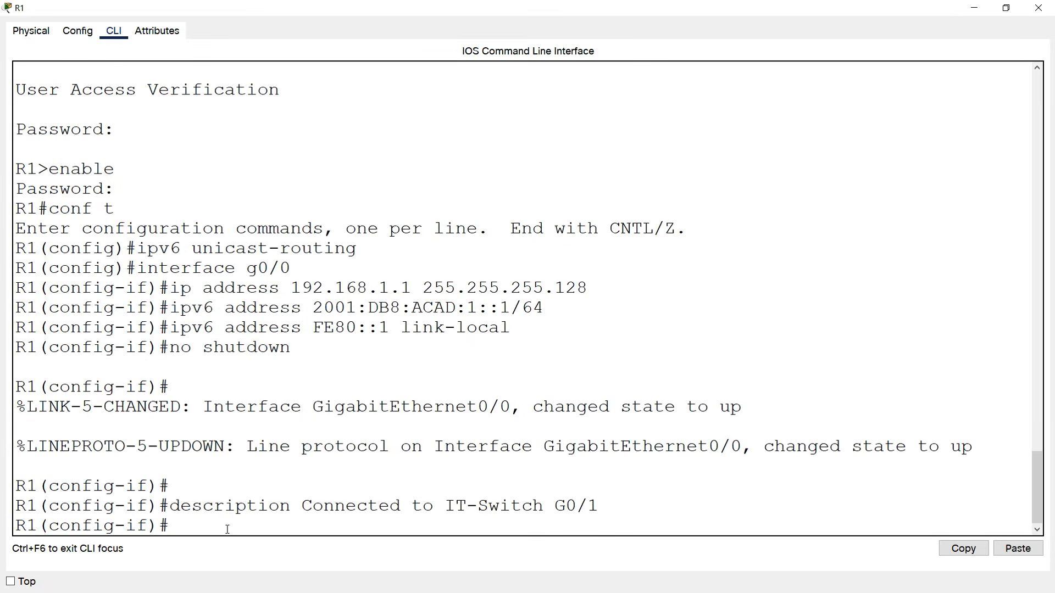
click(1038, 7)
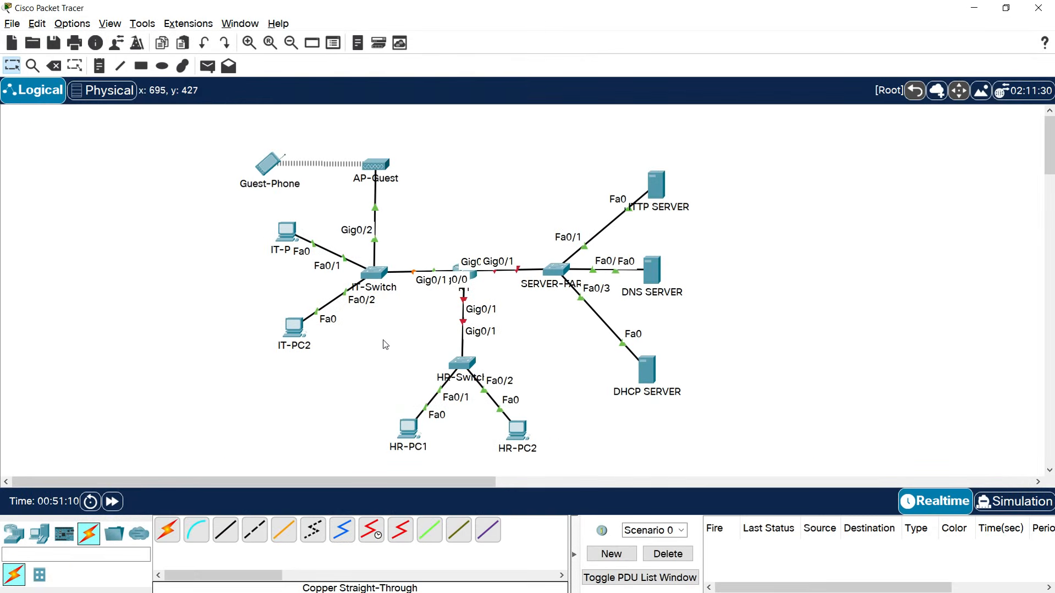
Log into IT-Switch's full-screen console and enter global configuration mode.
click(375, 282)
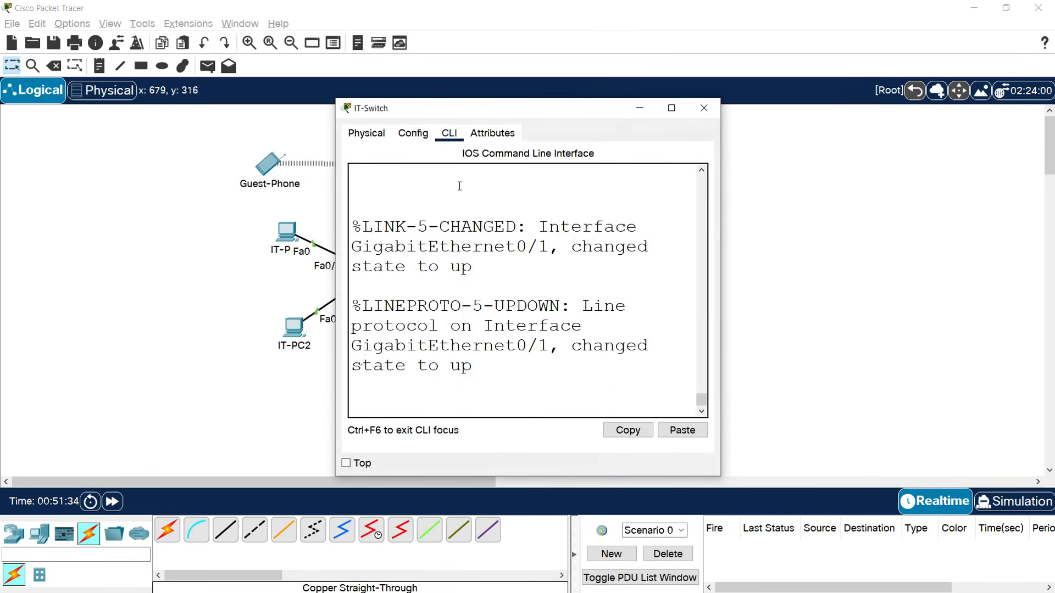
click(684, 104)
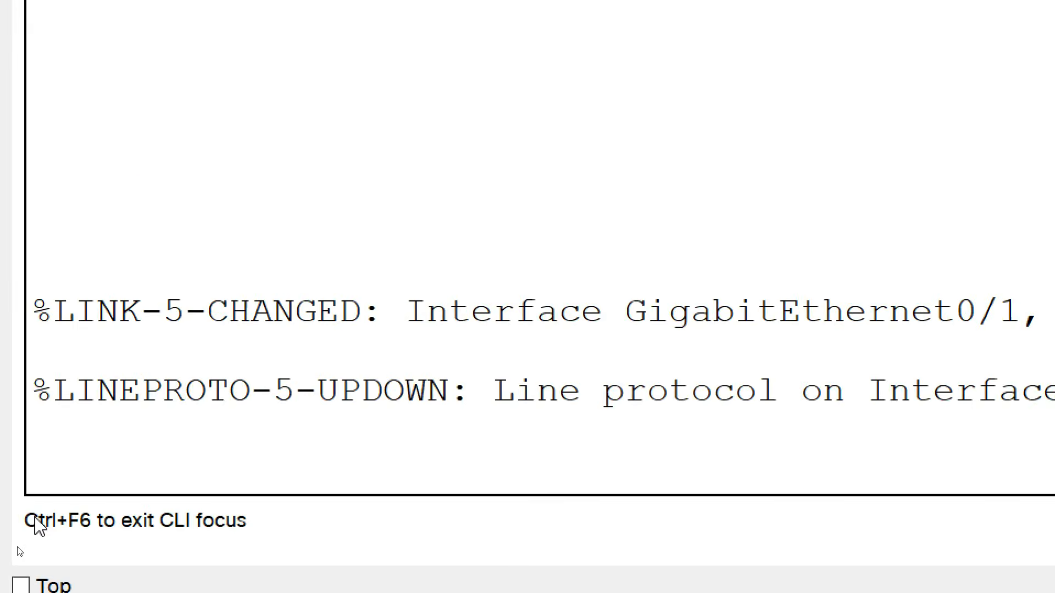
key(Return)
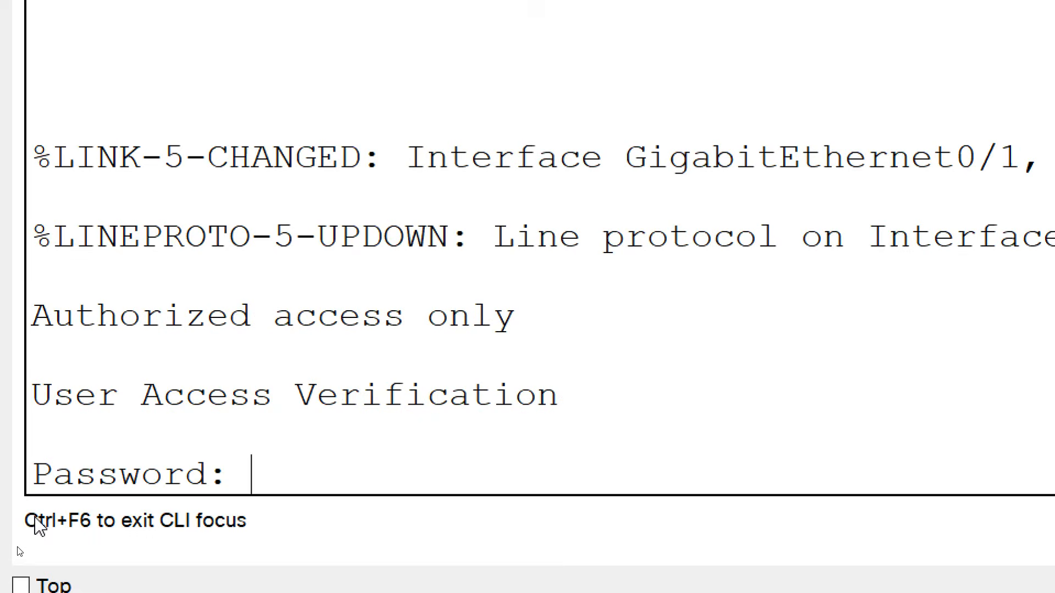
key(Return)
text(enable)
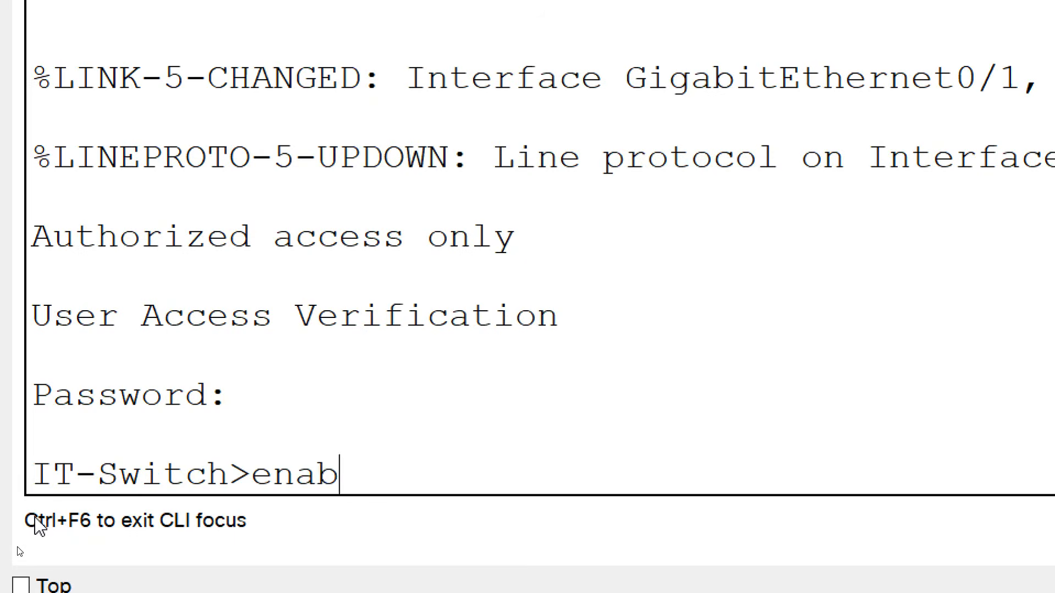
key(Return)
key(Return)
text(co)
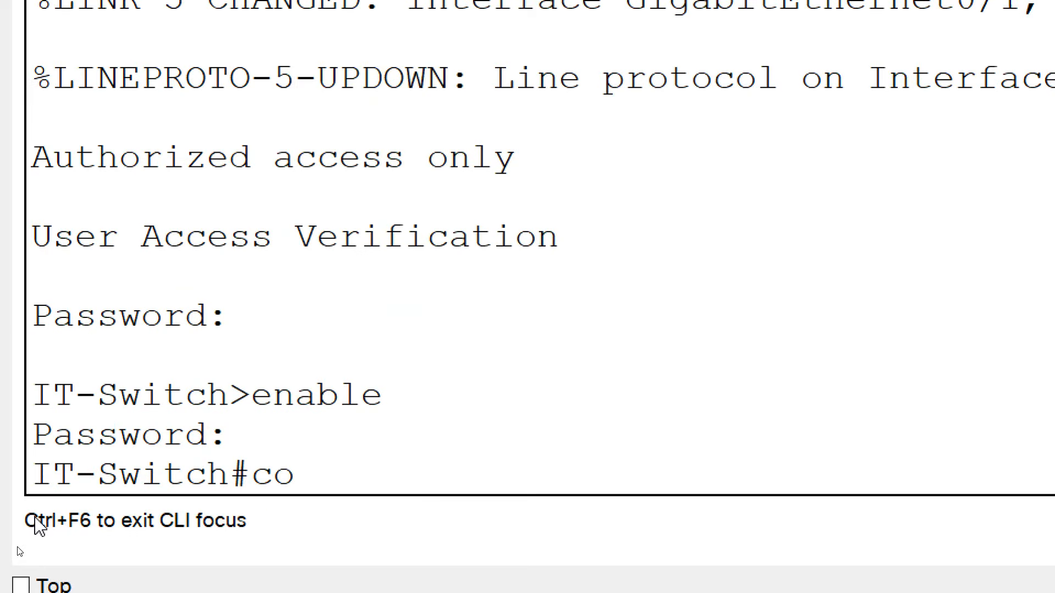
text(nf t)
key(Return)
Assign interface VLAN 1 the address 192.168.1.2 255.255.255.128.
text(interface)
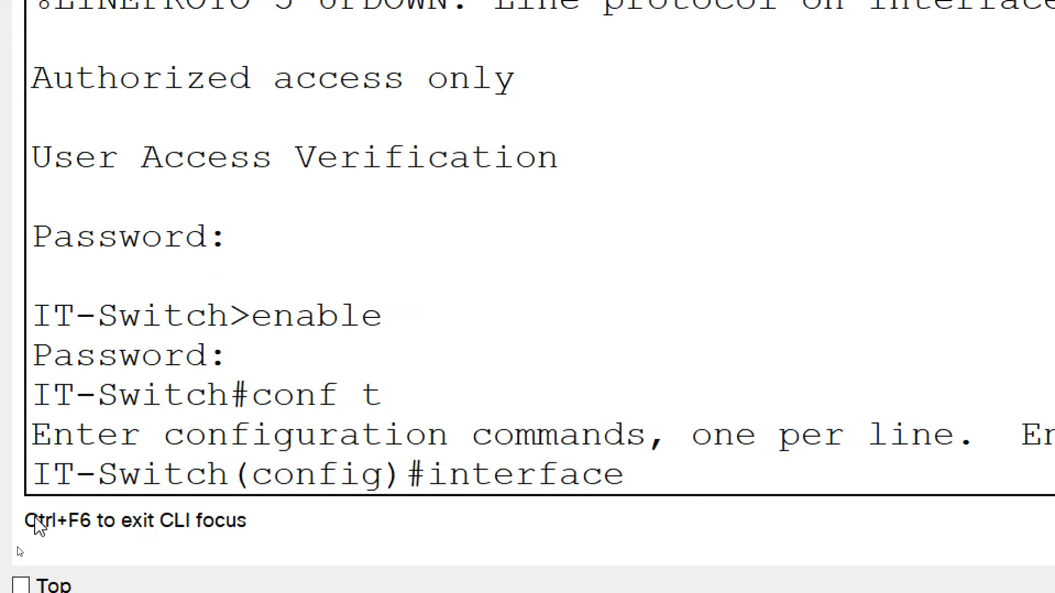
text( vlan 1)
key(Return)
text(ip)
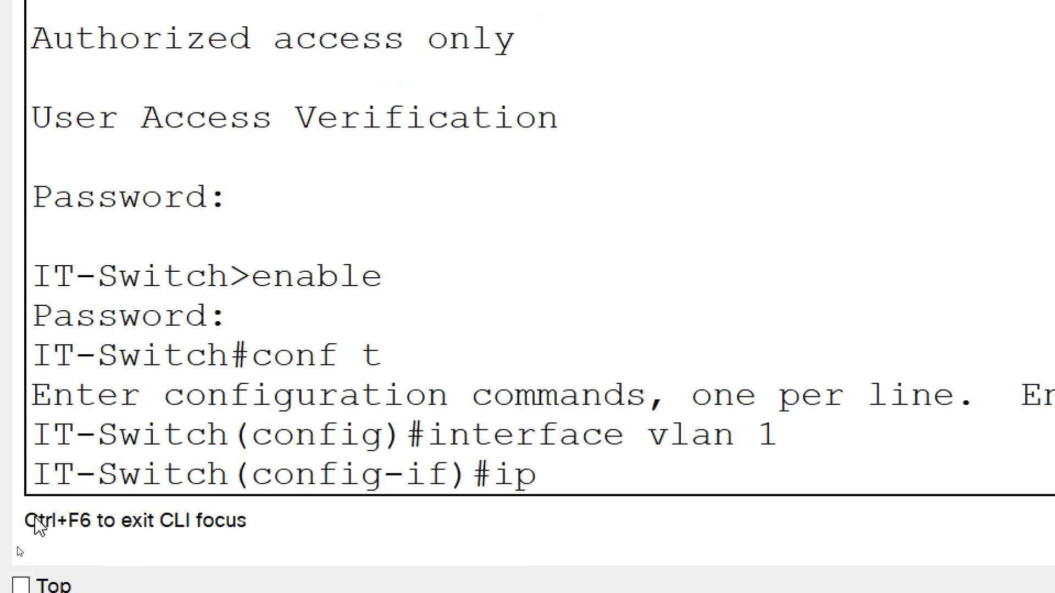
text( address)
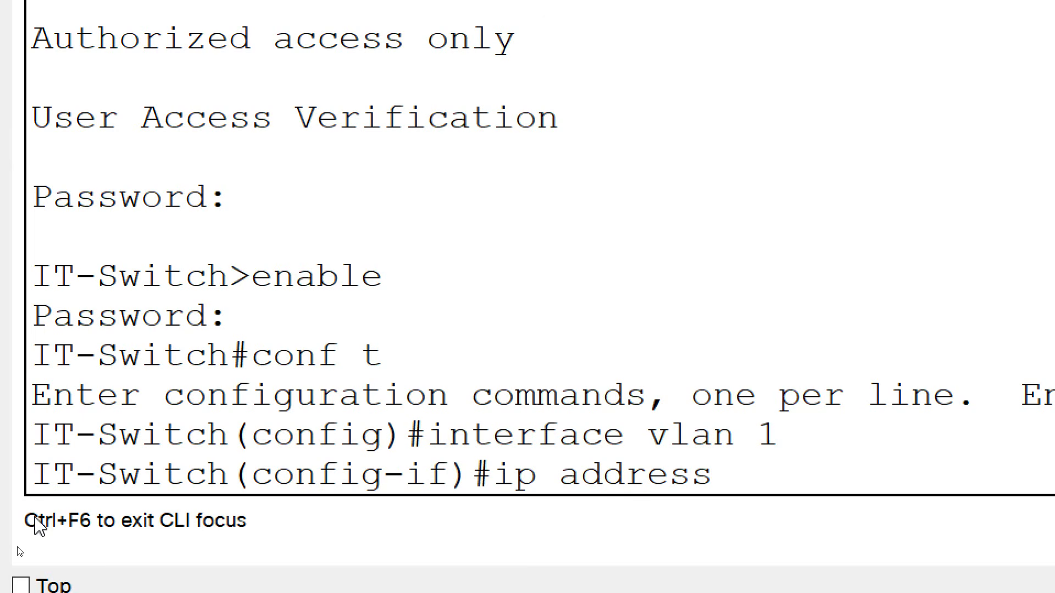
text(192.168.1.2 25)
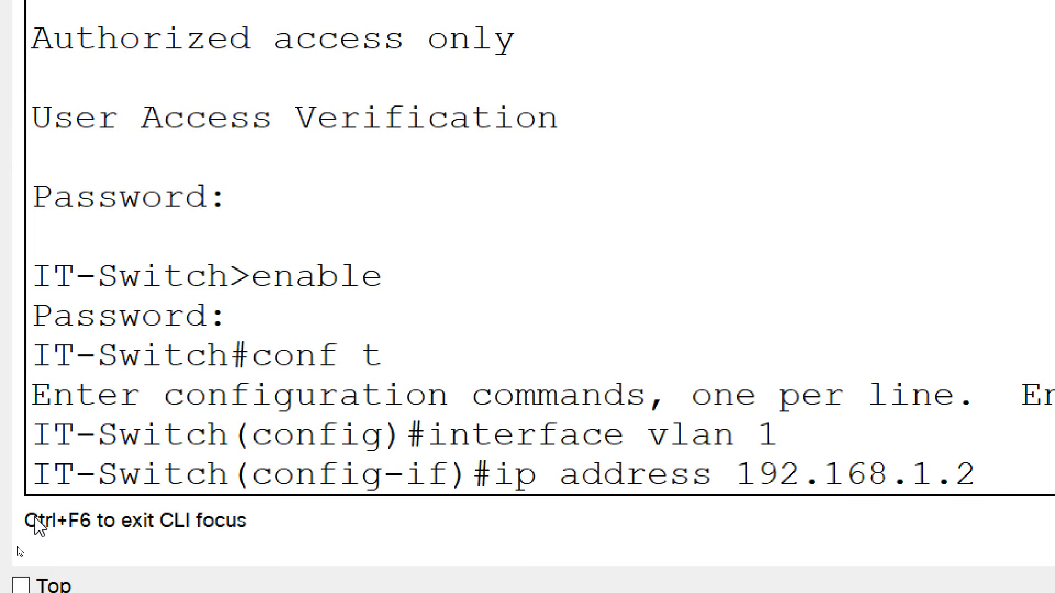
text(5.2)
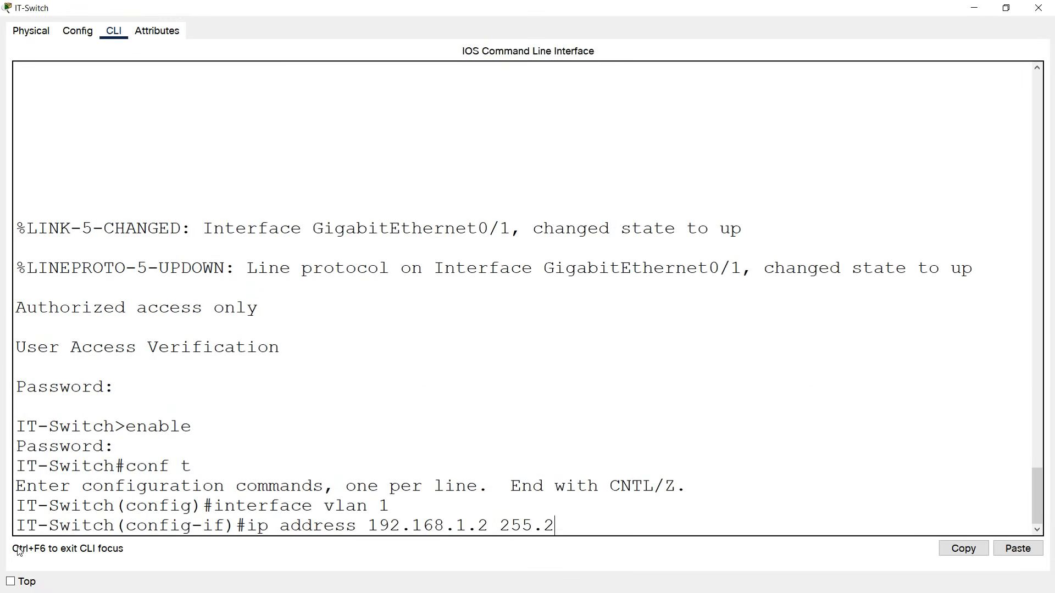
text(55.255.128)
key(Return)
Describe VLAN 1 as 'SVI for IT-Switch Management', enable it, and close the switch.
text(desc)
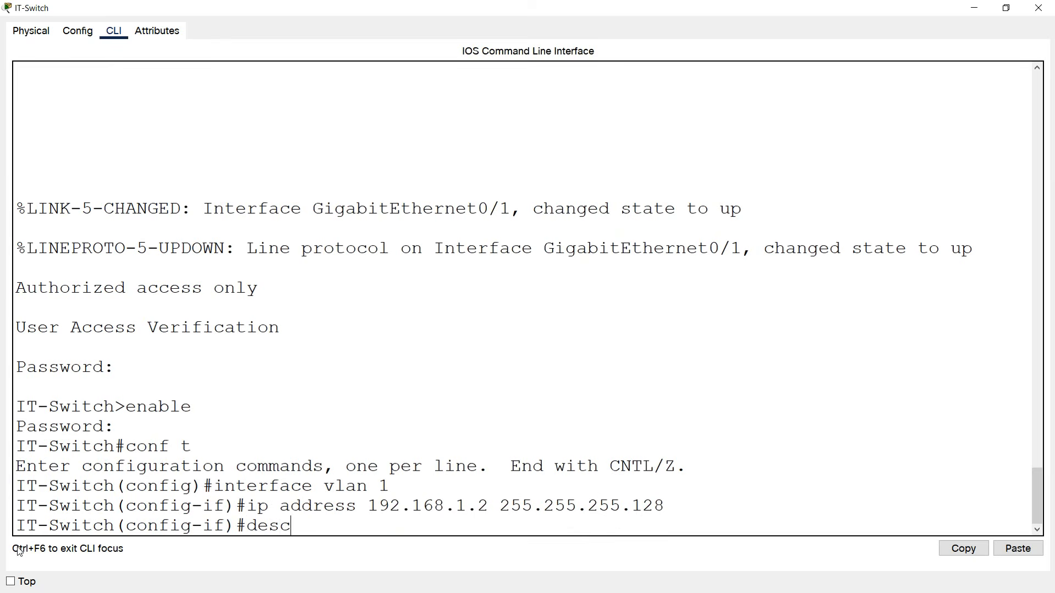
text(ription)
text( SVI)
key(BackSpace)
text(VI)
text( for)
text( IT-Switch)
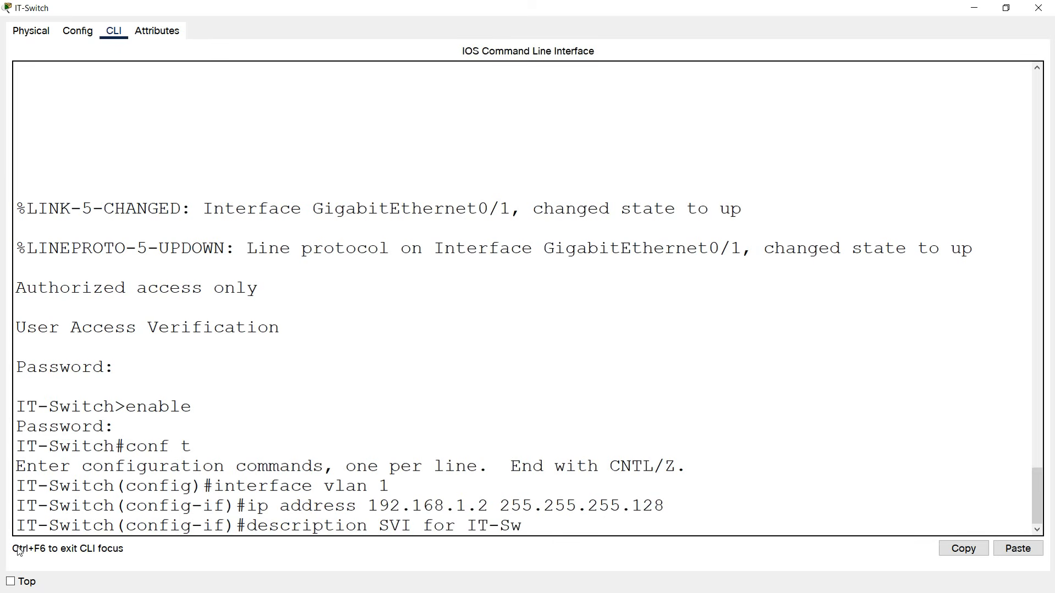
text( Management)
key(Return)
text(no shutdown)
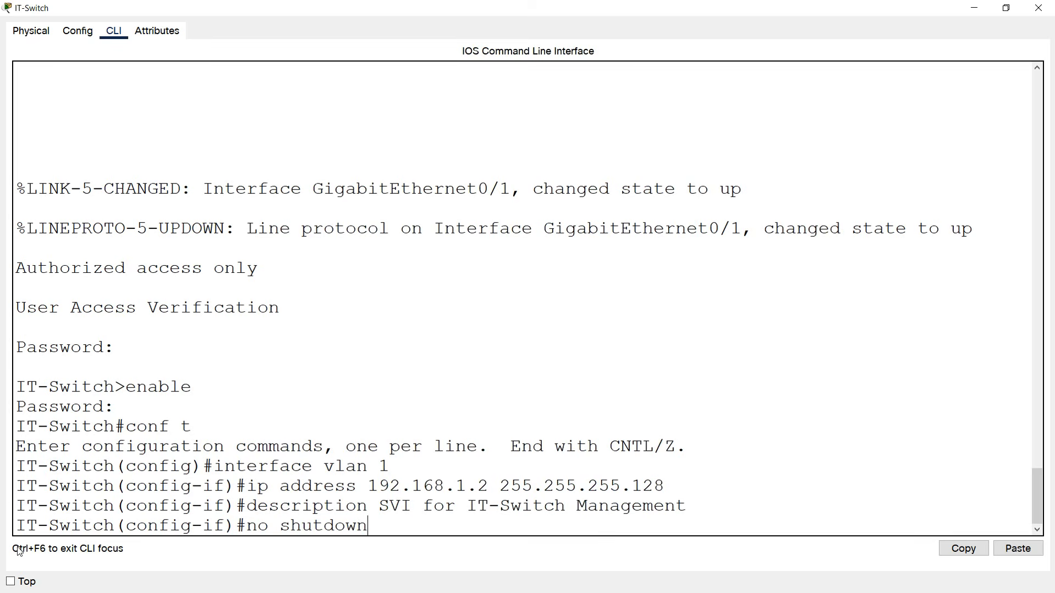
key(Return)
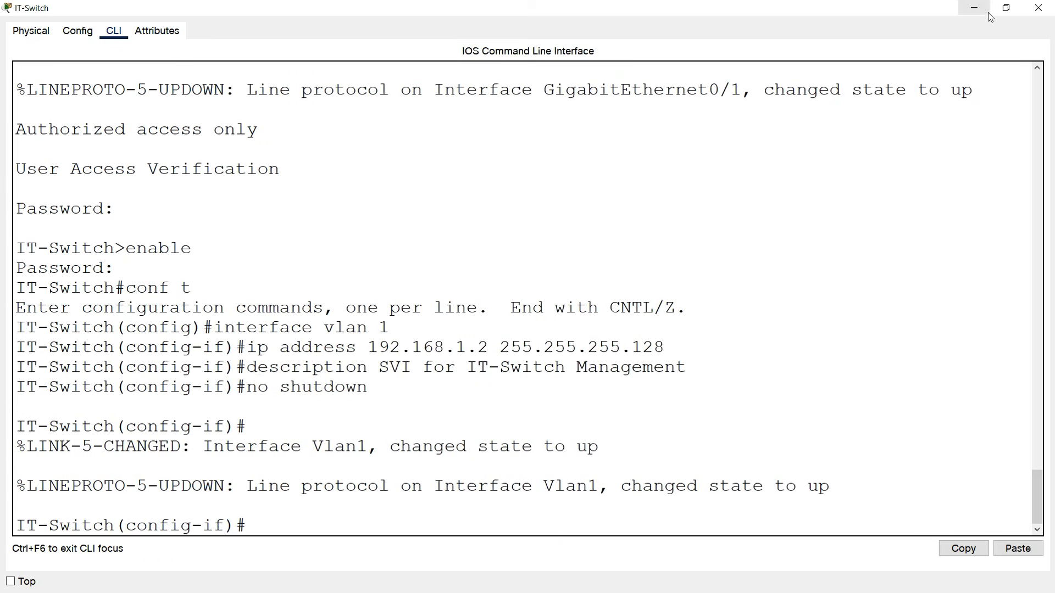
click(1039, 8)
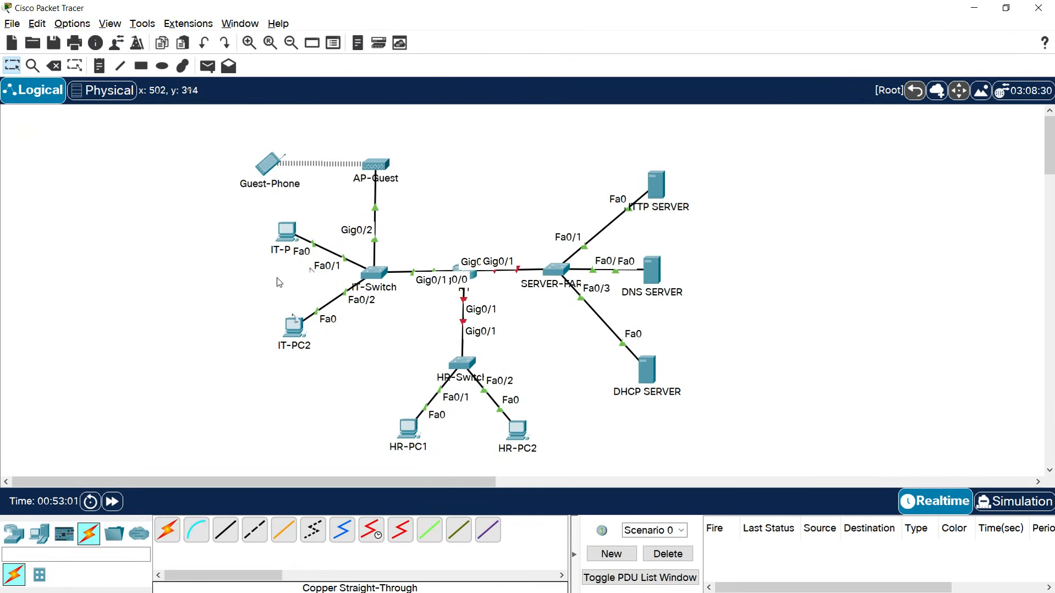
Open IT-PC1's Desktop IP Configuration.
click(281, 247)
click(286, 232)
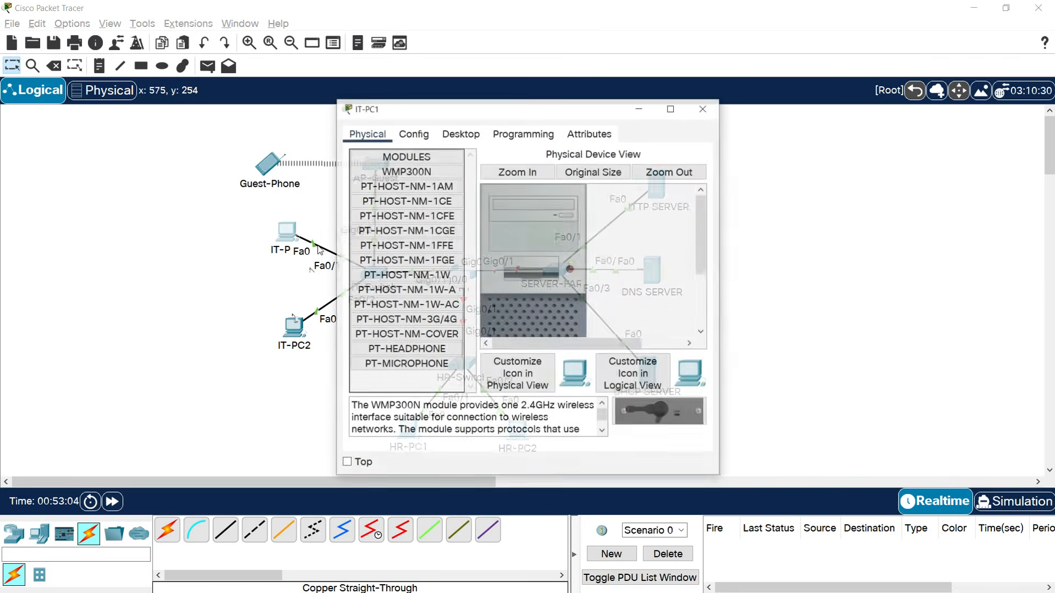
click(461, 133)
click(383, 181)
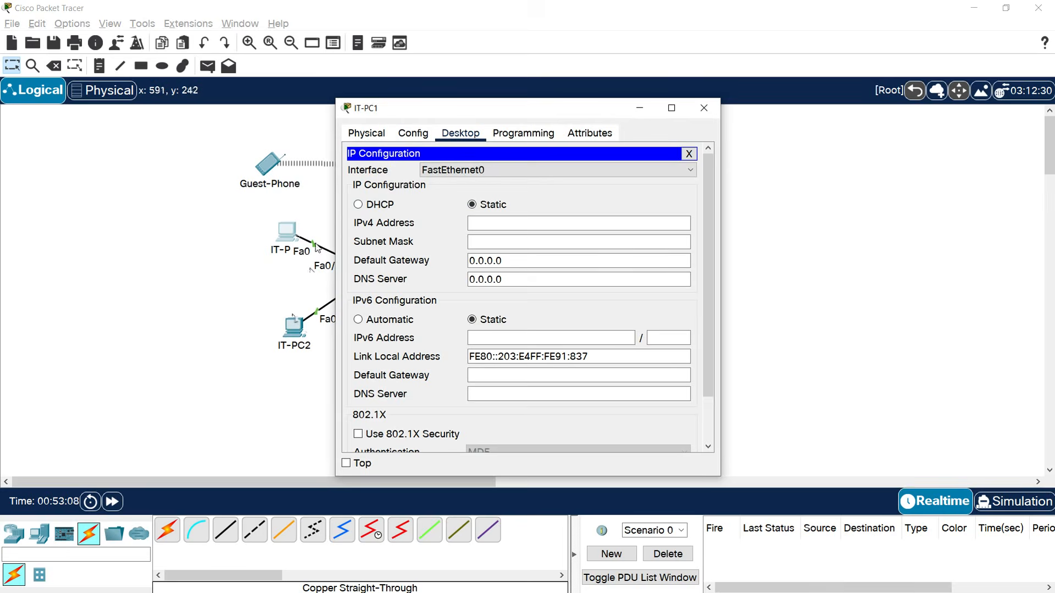
click(241, 235)
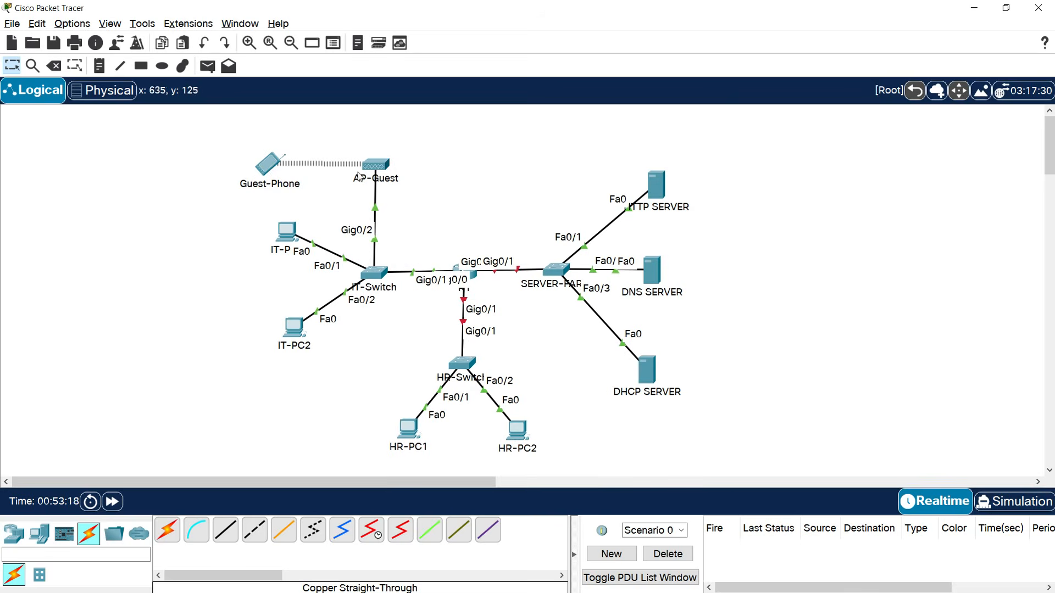
click(287, 231)
Enter IPv4 192.168.1.3, mask 255.255.255.128, gateway 192.168.1.1 and DNS 192.168.1.222.
click(492, 226)
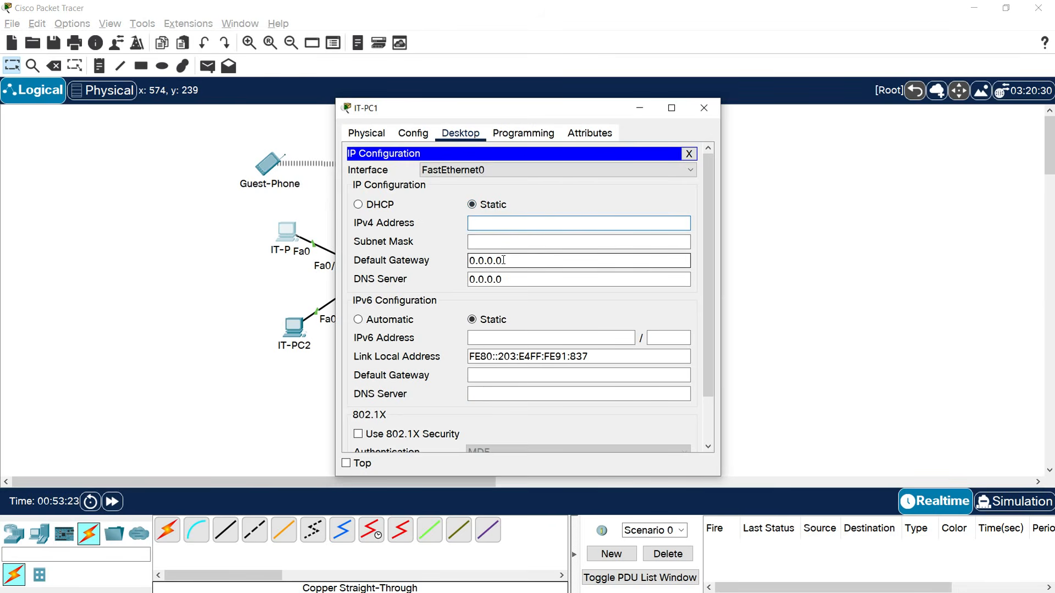
text(192.168.1.)
text(3)
click(512, 242)
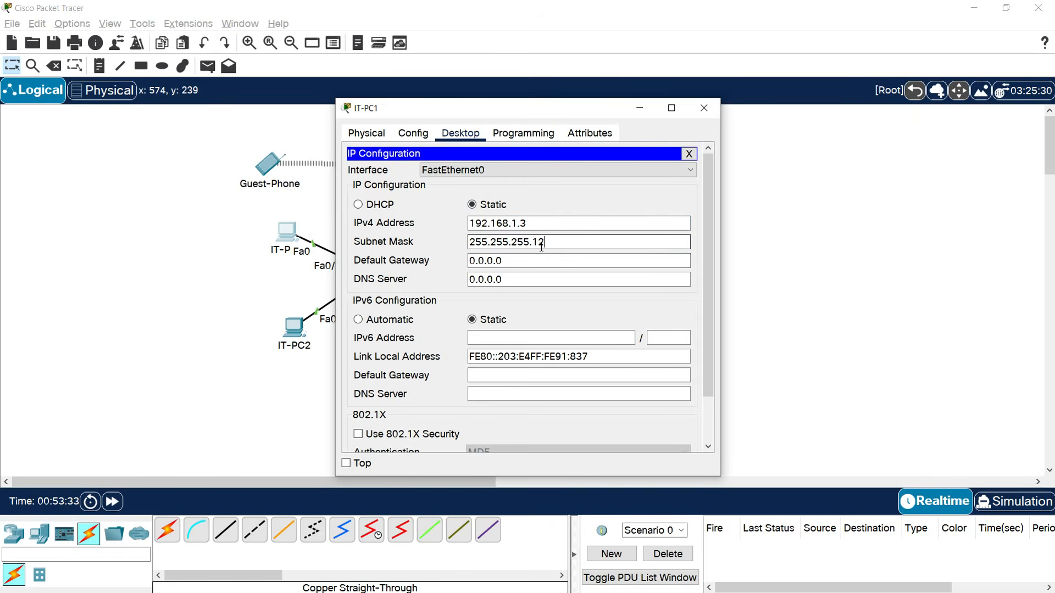
key(Tab)
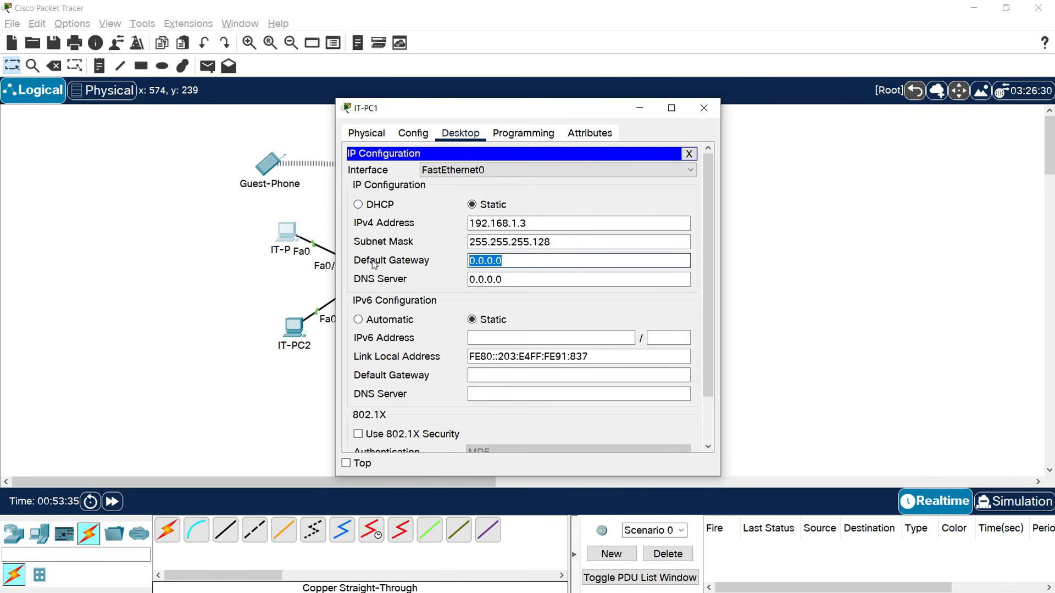
text(192.168.1.1)
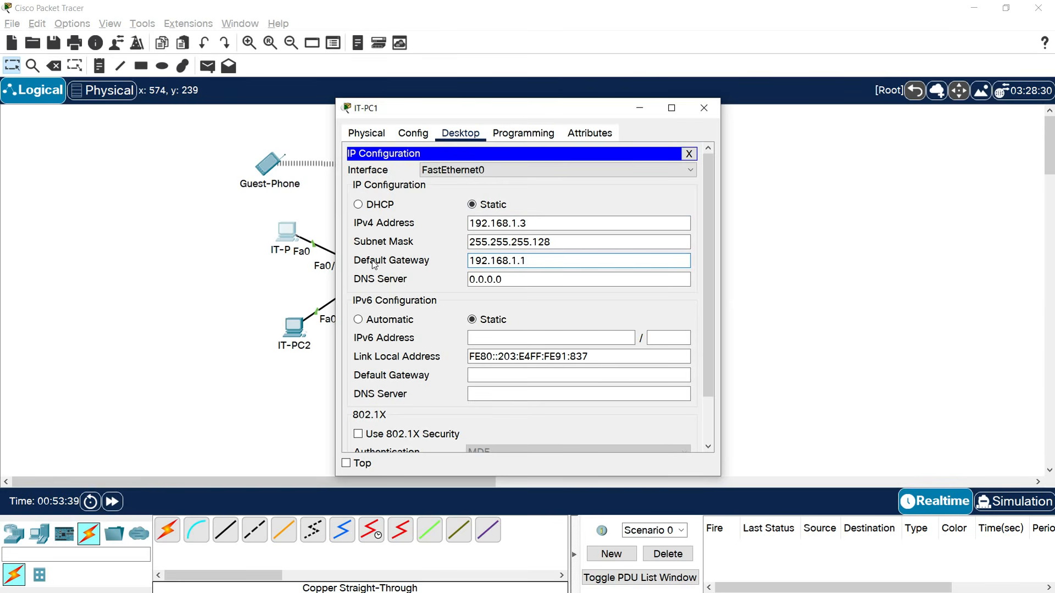
double_click(490, 284)
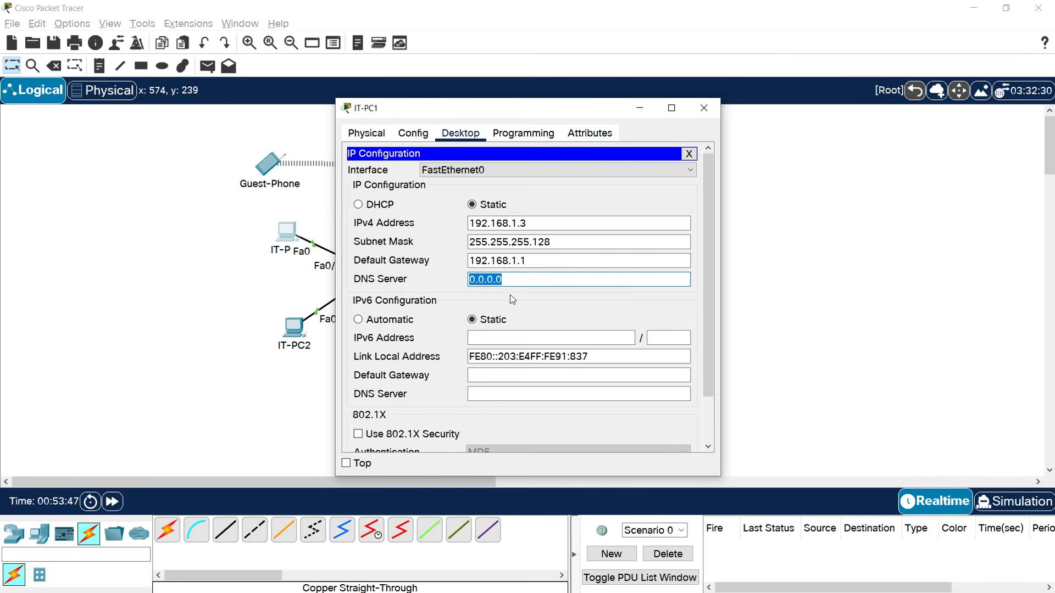
text(192.168.1.222)
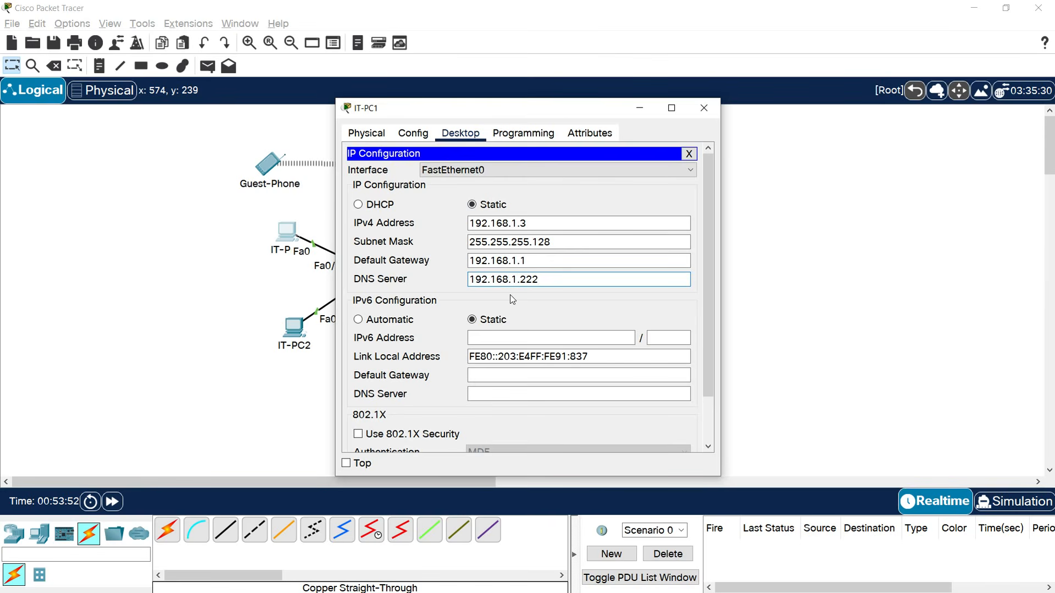
Set IT-PC1's IPv6 configuration to Automatic.
drag(607, 109, 476, 109)
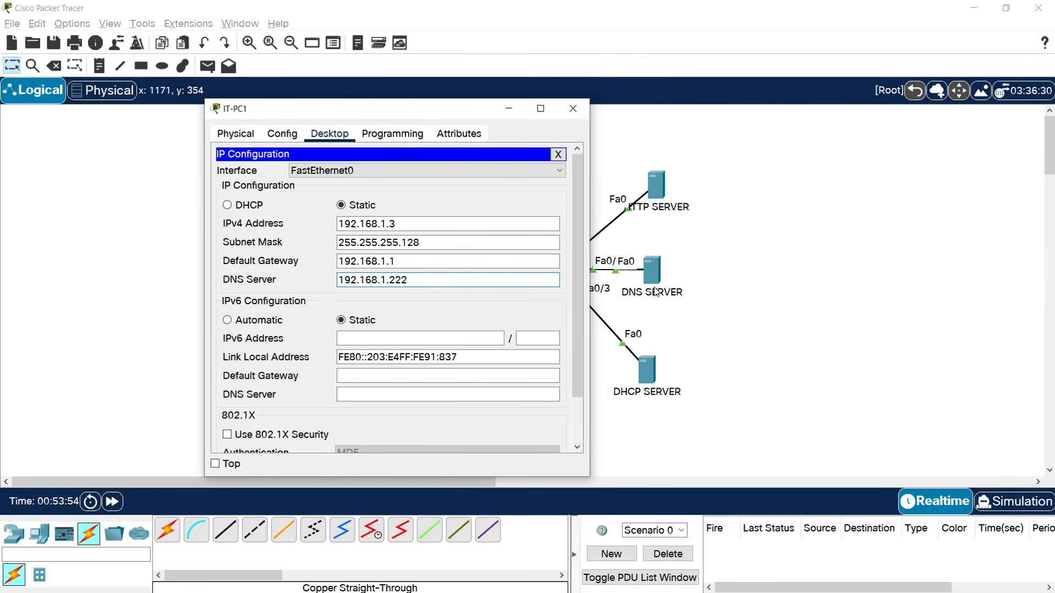
drag(367, 108, 646, 86)
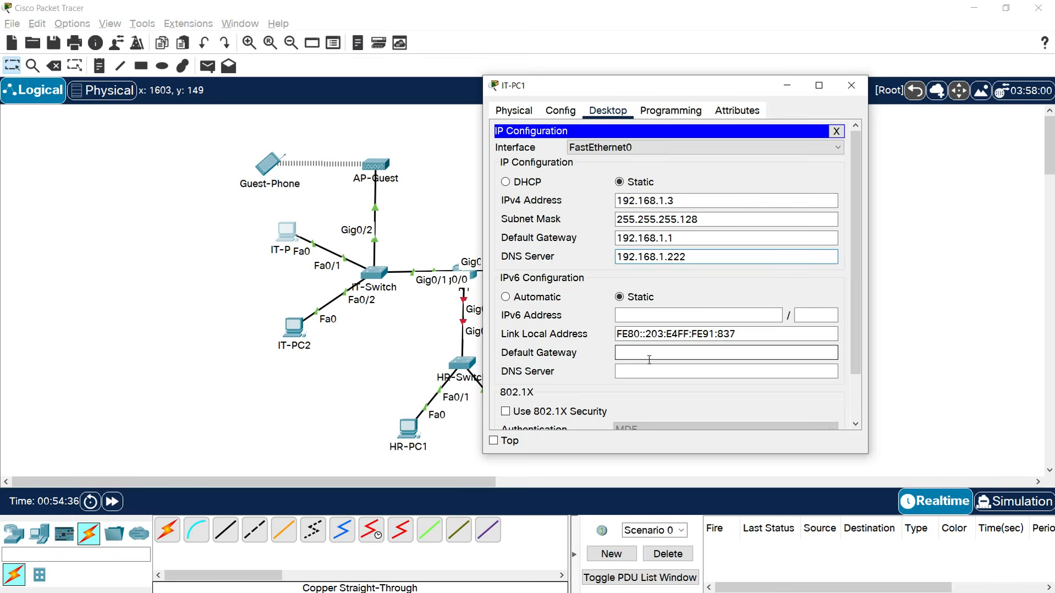
click(545, 307)
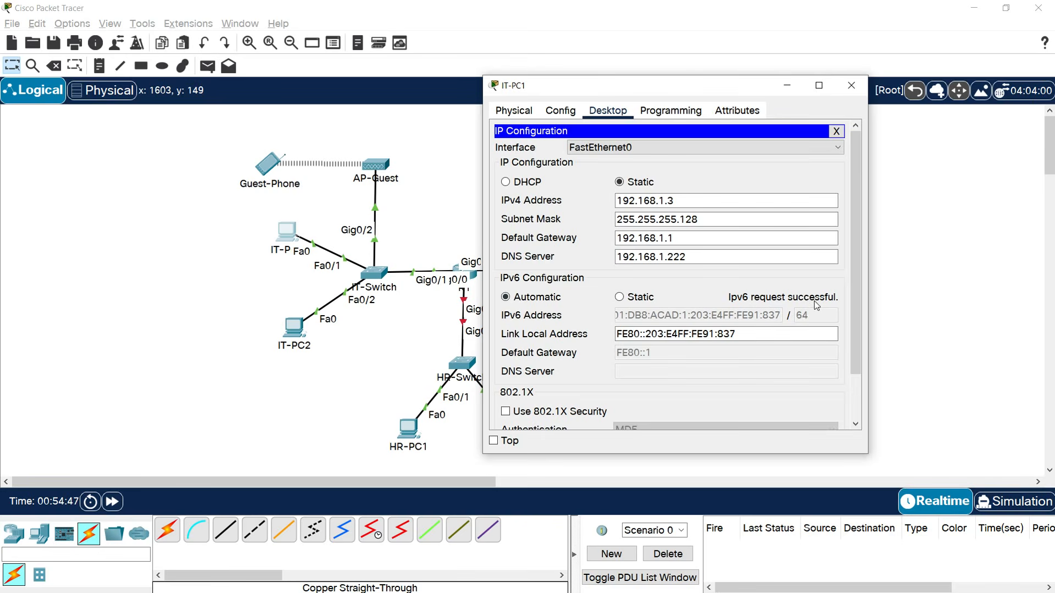
Set IT-PC1's IPv6 to static 2001:DB8:ACAD:1::2/64 with gateway FE80::1.
click(619, 298)
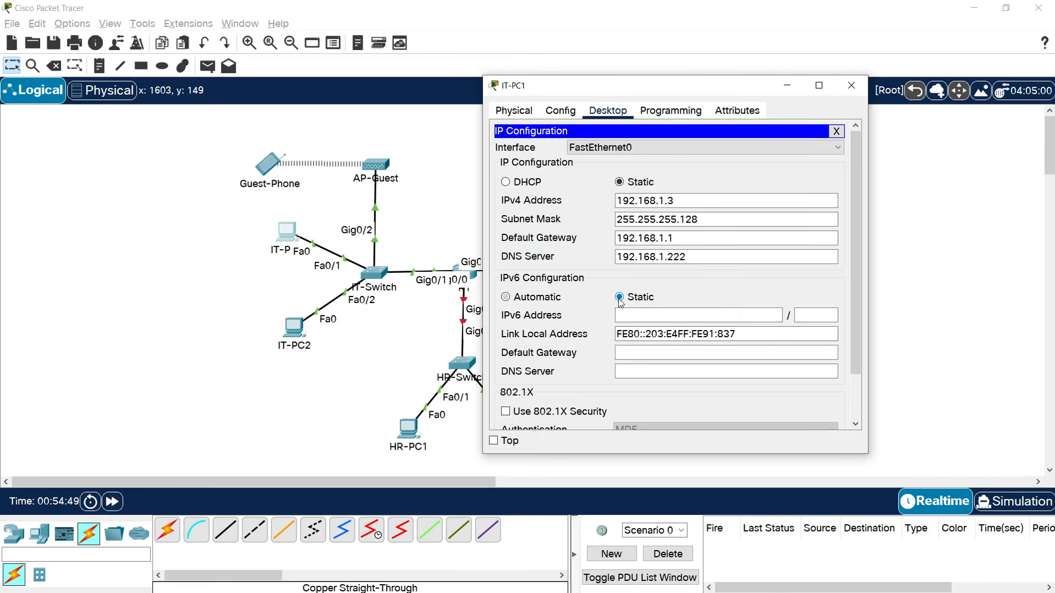
text(2001)
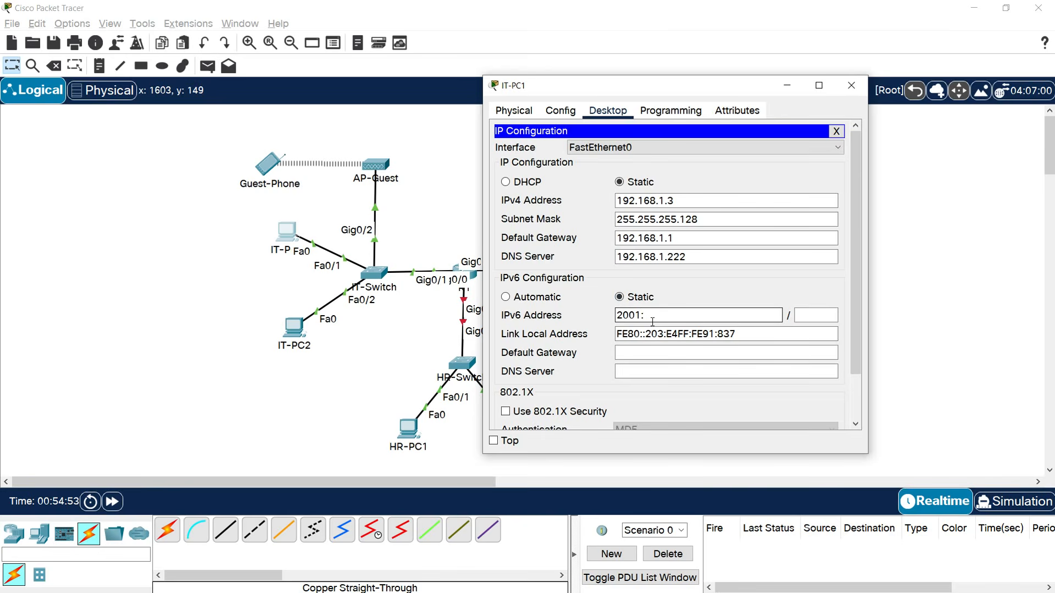
text(:DB8)
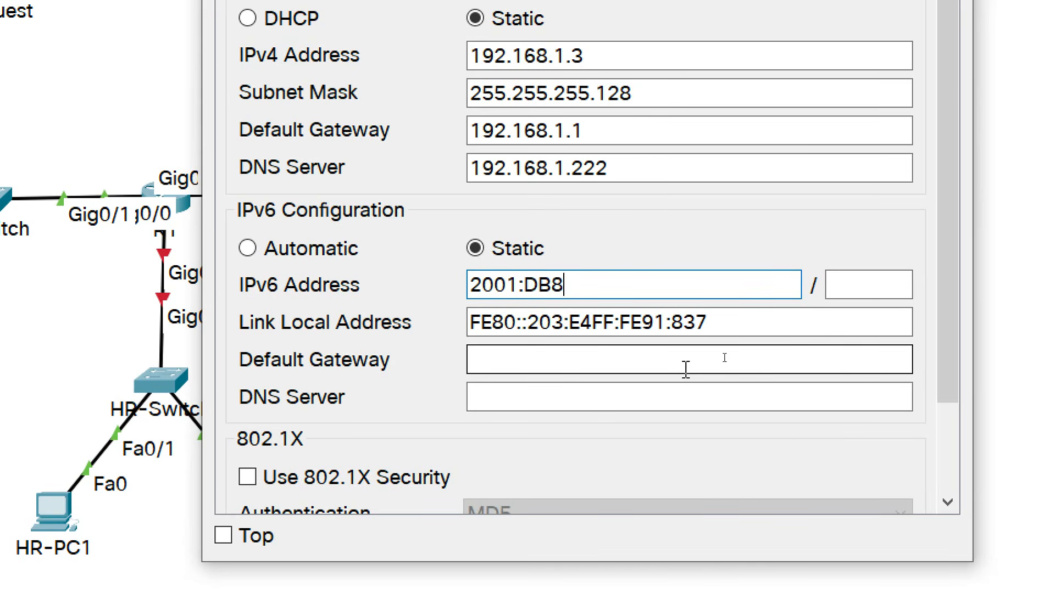
text(:ACAD)
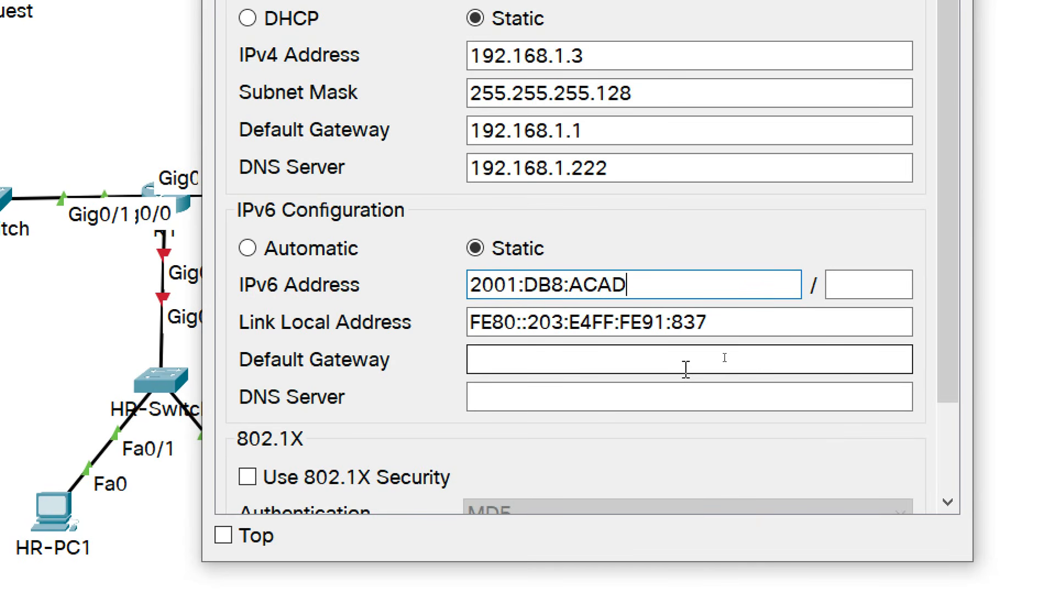
text(:1)
text(::)
text(2)
key(Tab)
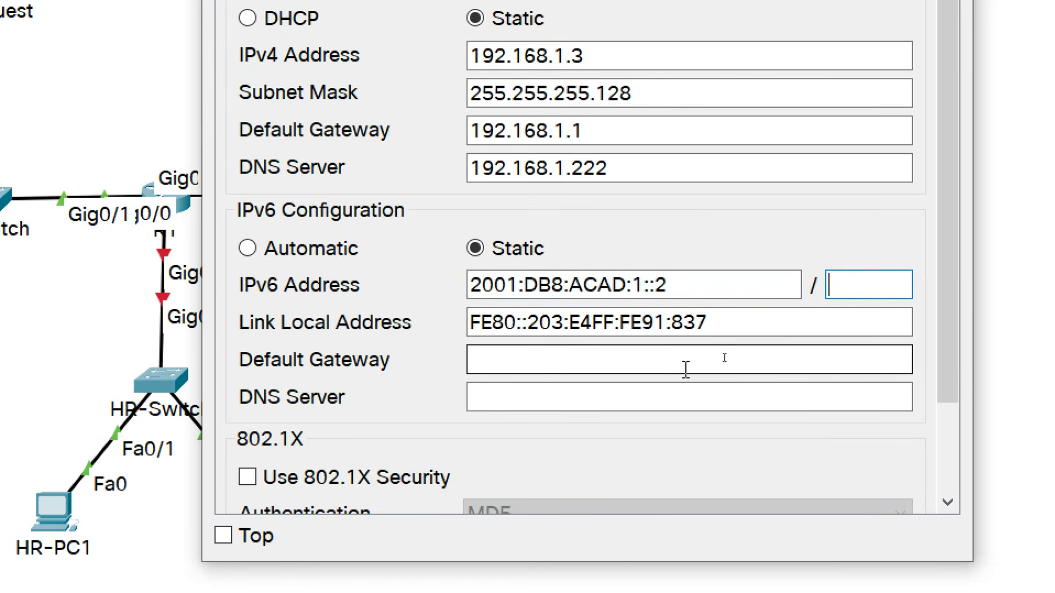
text(64)
click(686, 369)
text(FE80)
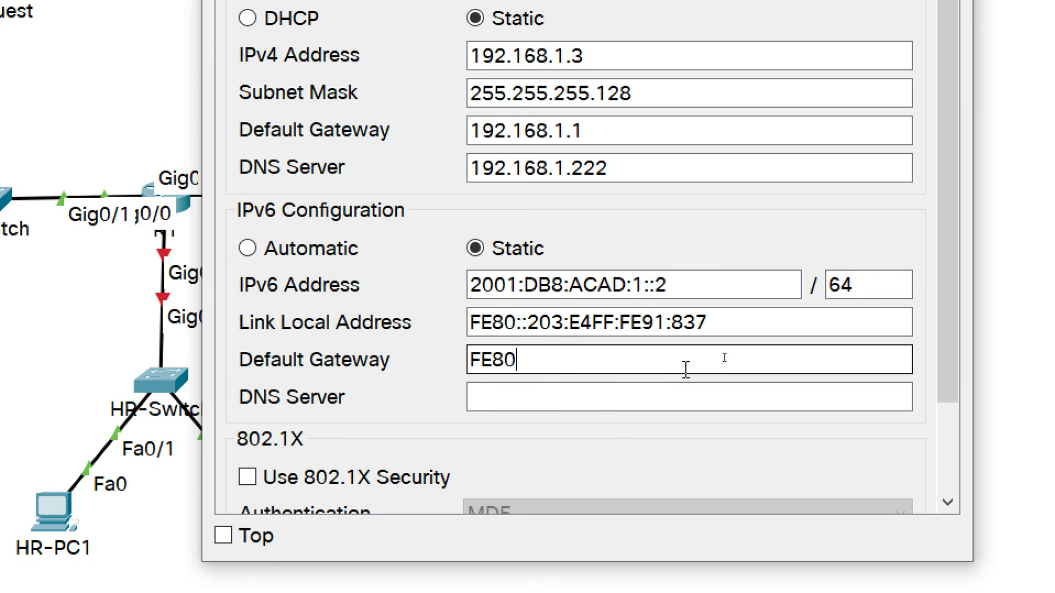
text(::1)
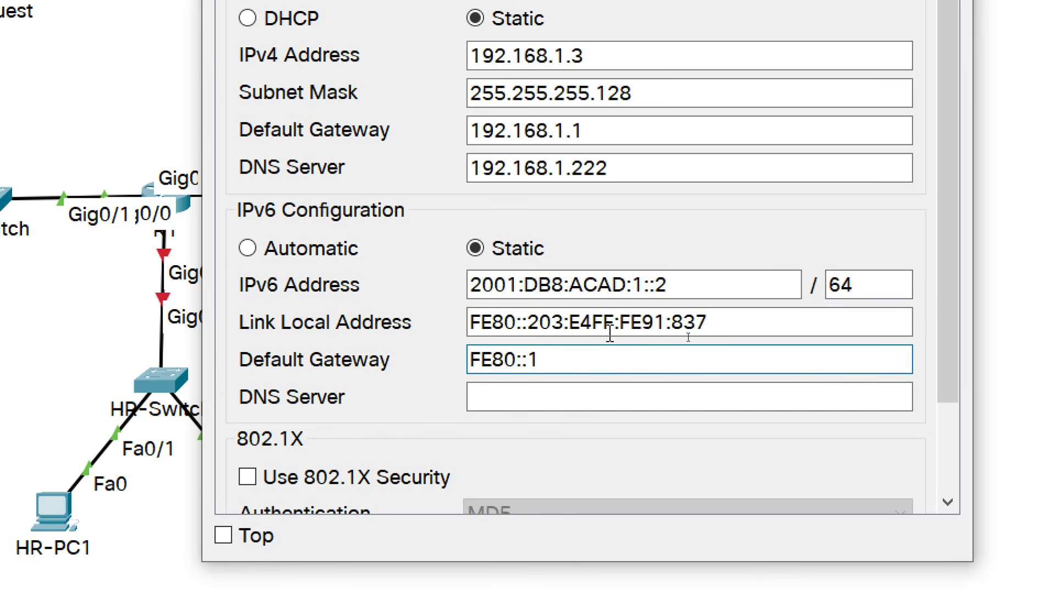
Set the IPv6 DNS server to 2001:DB8:ACAD:192::3.
drag(679, 287, 464, 288)
key(ctrl+c)
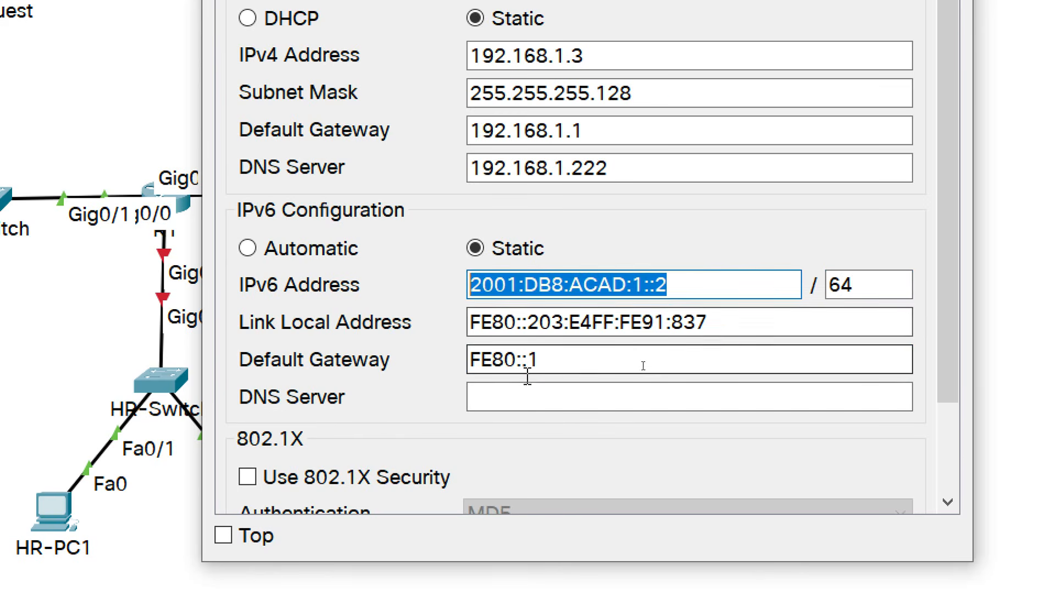
click(517, 395)
key(ctrl+v)
click(643, 400)
text(92)
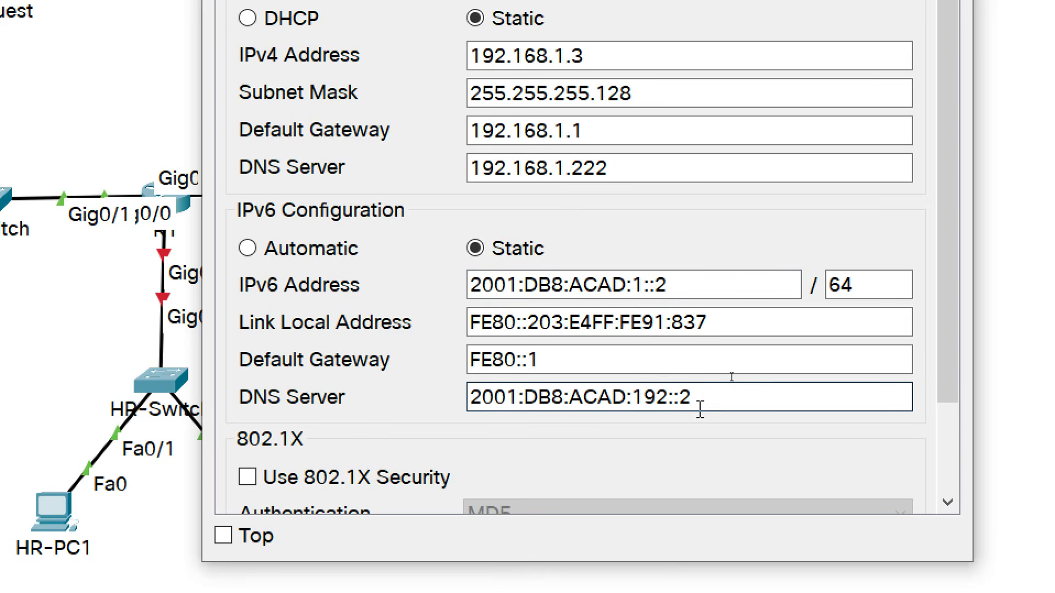
key(BackSpace)
text(3)
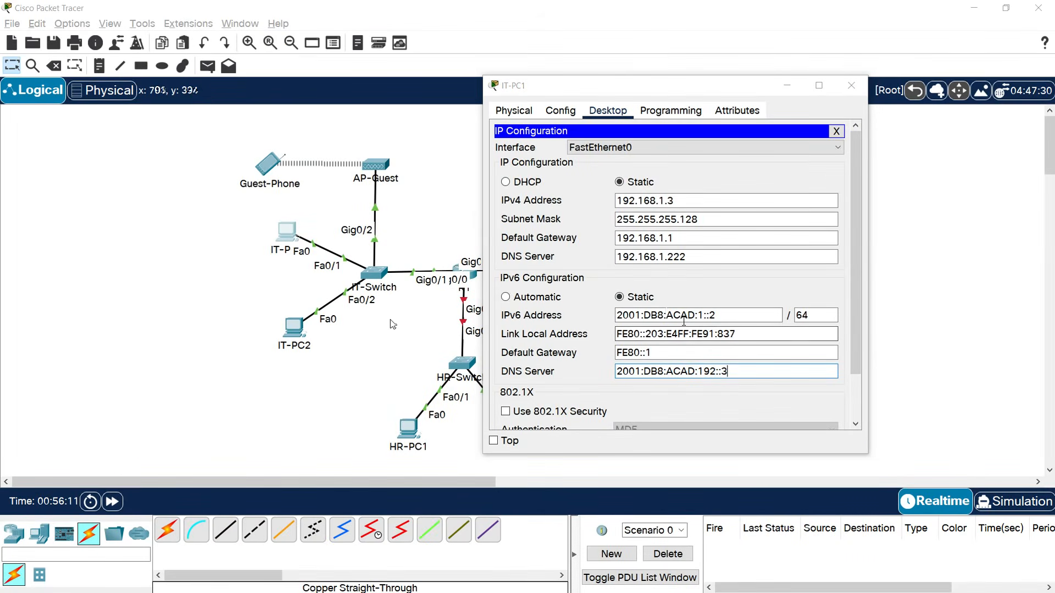
Close IT-PC1 and open IT-PC2's Desktop IP Configuration.
click(851, 86)
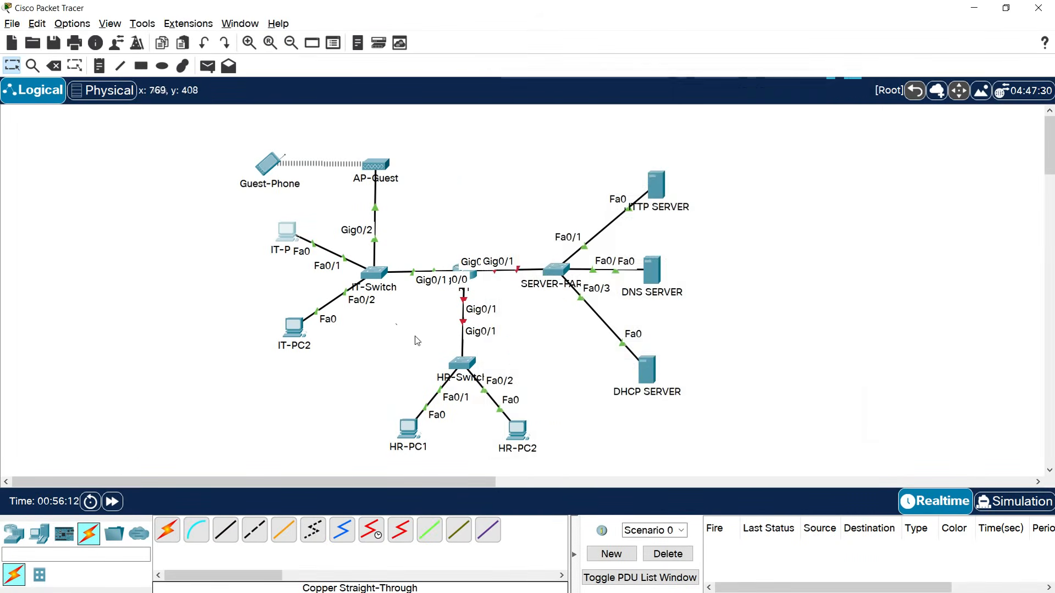
click(295, 331)
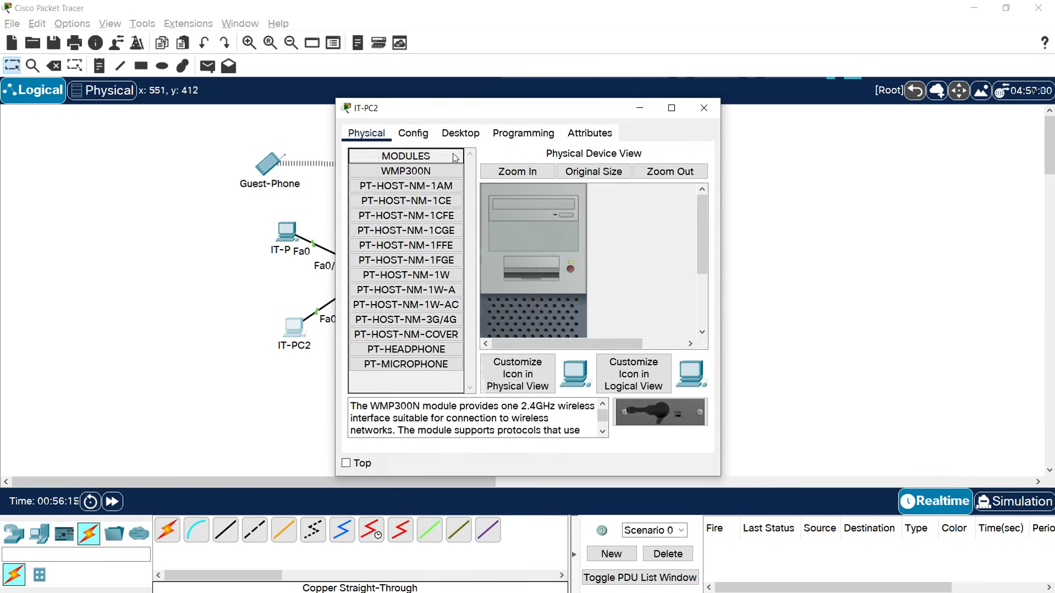
click(459, 134)
click(368, 186)
Enter IPv4 192.168.1.4, mask 255.255.255.128, gateway 192.168.1.1 and DNS 192.168.1.222.
click(481, 222)
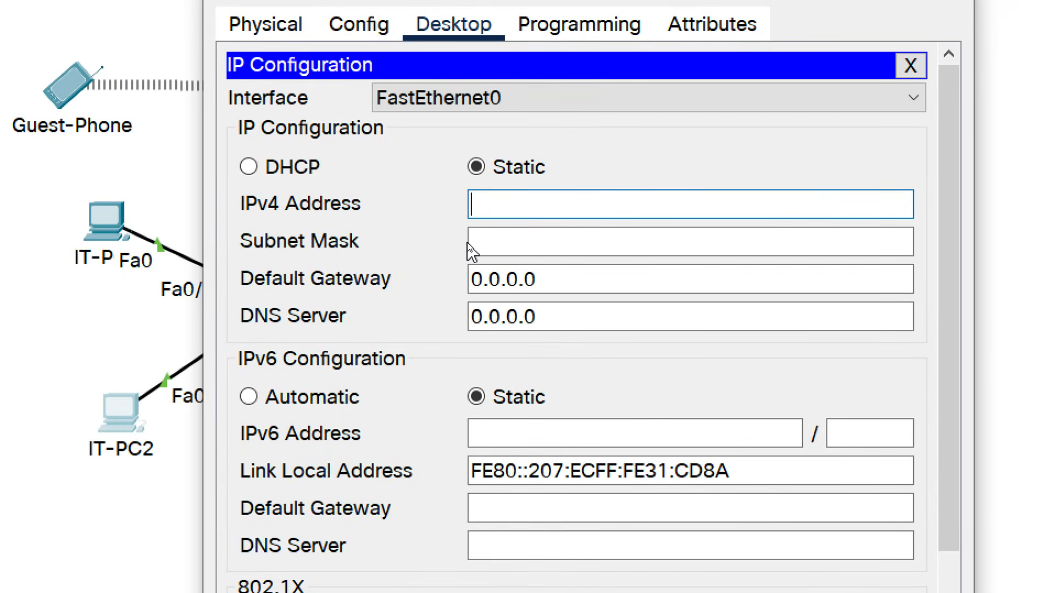
text(192.168)
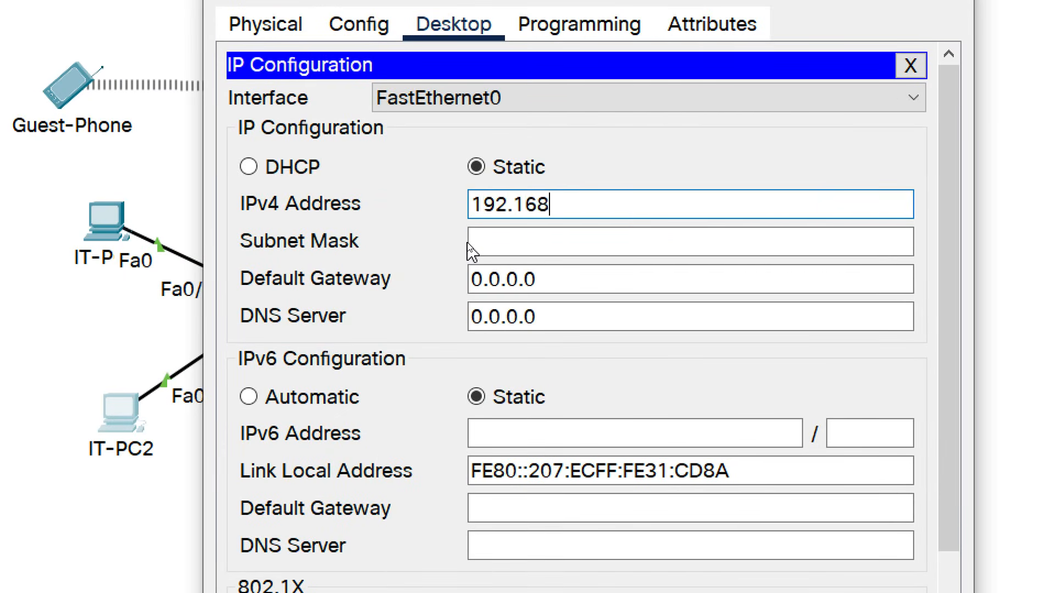
text(.1.4)
click(471, 252)
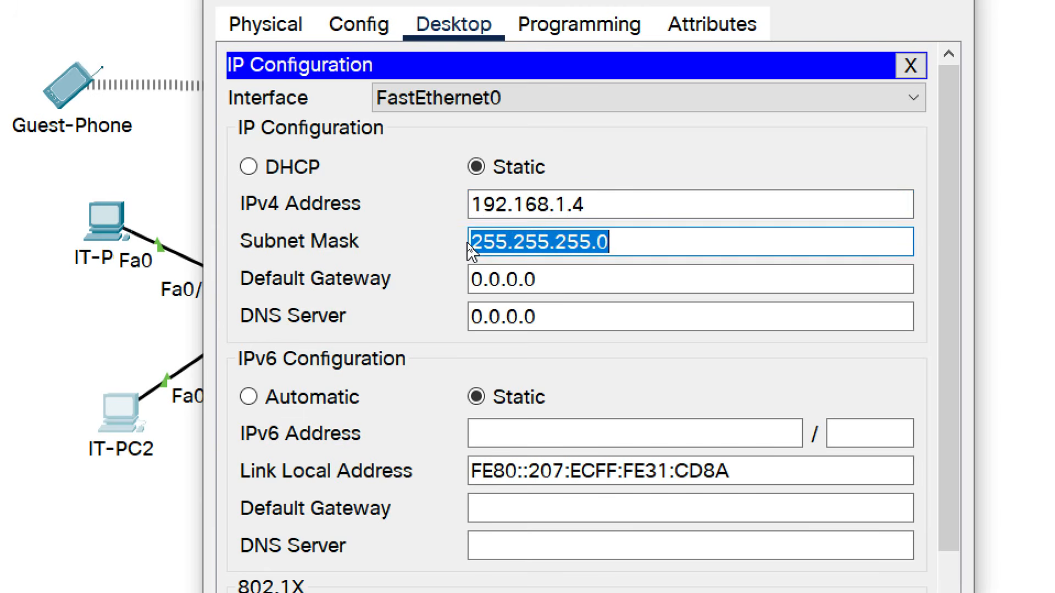
click(642, 247)
key(BackSpace)
text(128)
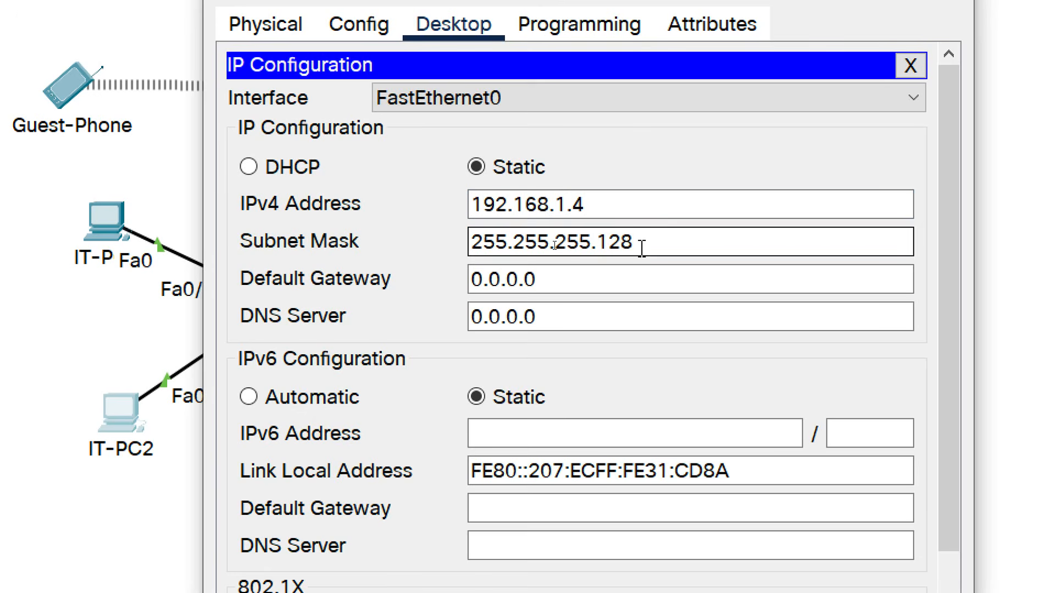
key(Tab)
text(192.1)
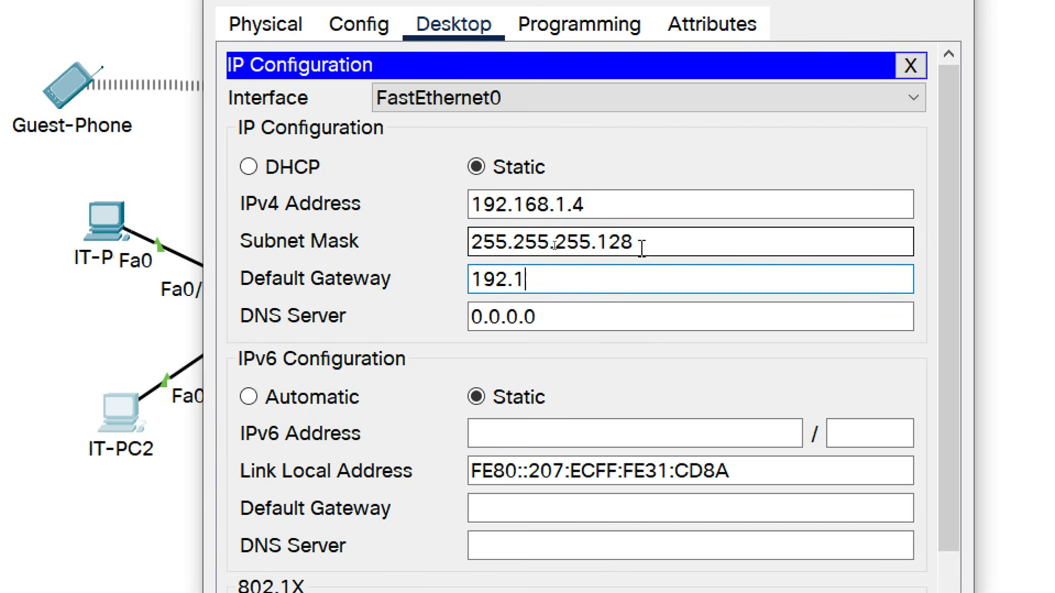
text(68.1.1)
key(Tab)
text(192)
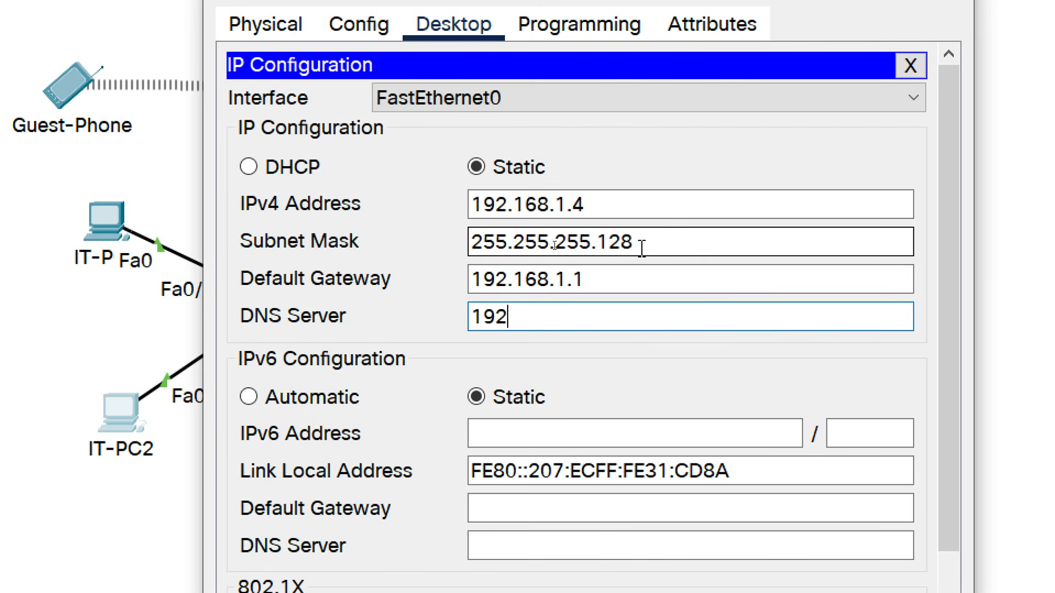
text(.168.1)
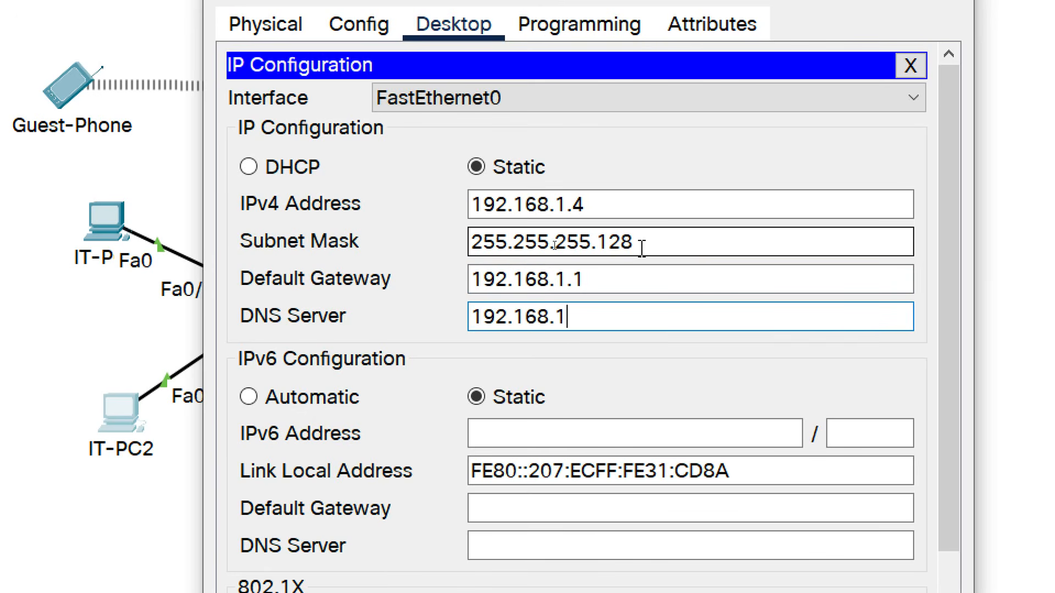
text(.222)
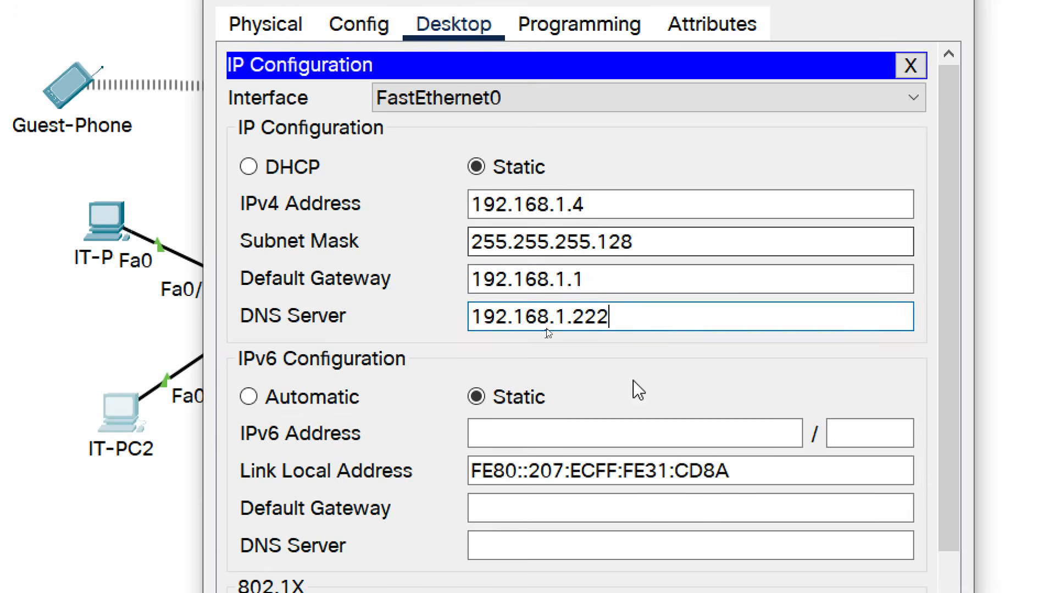
Enter static IPv6 2001:DB8:ACAD:1::3/64 with gateway FE80::1.
scroll(607, 513, down, 2)
click(483, 354)
text(2001:DB8:ACAD)
key(BackSpace)
key(BackSpace)
text(CAD:1::)
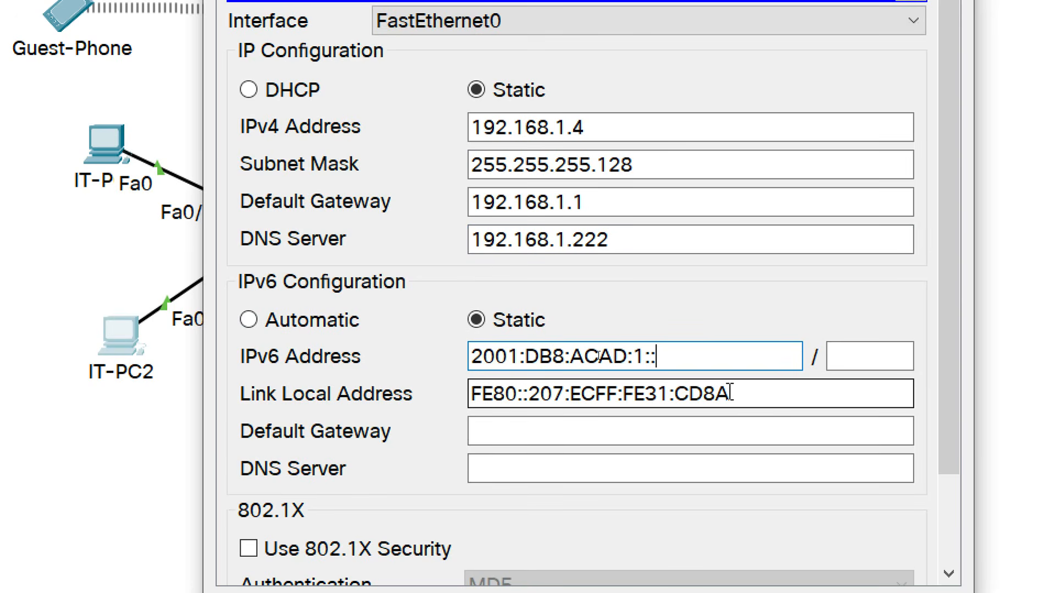
text(3)
key(Tab)
text(64)
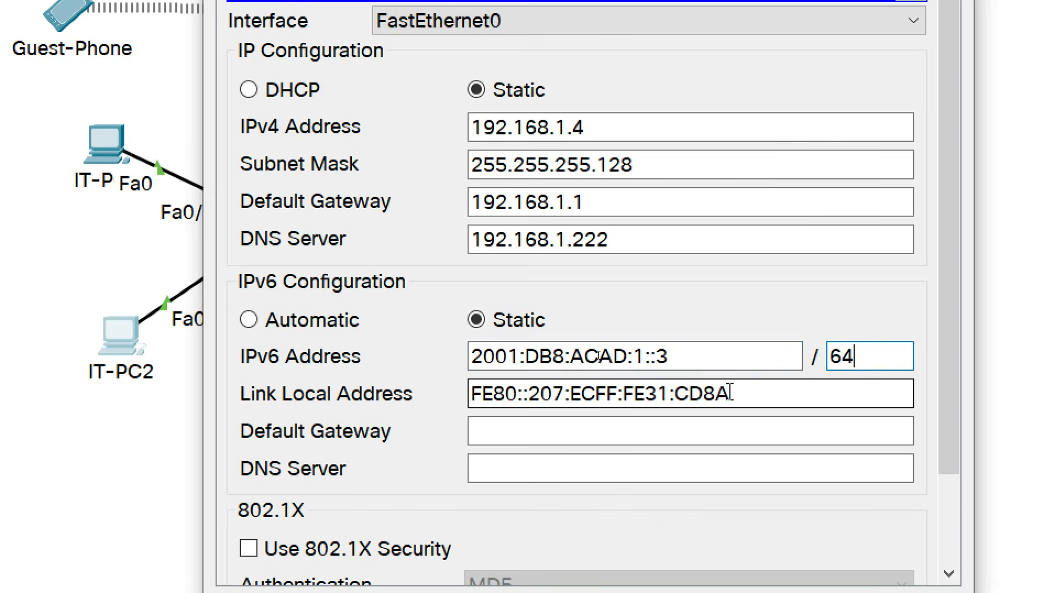
click(620, 436)
text(FE80::1)
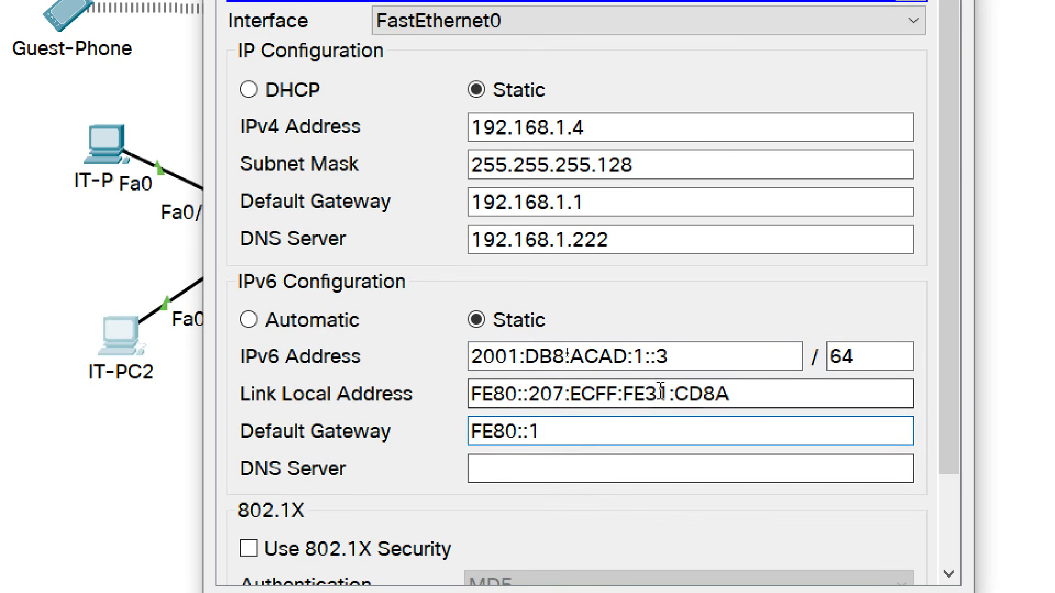
Set the IPv6 DNS server to 2001:DB8:ACAD:192::3 and close IT-PC2.
drag(683, 356, 469, 357)
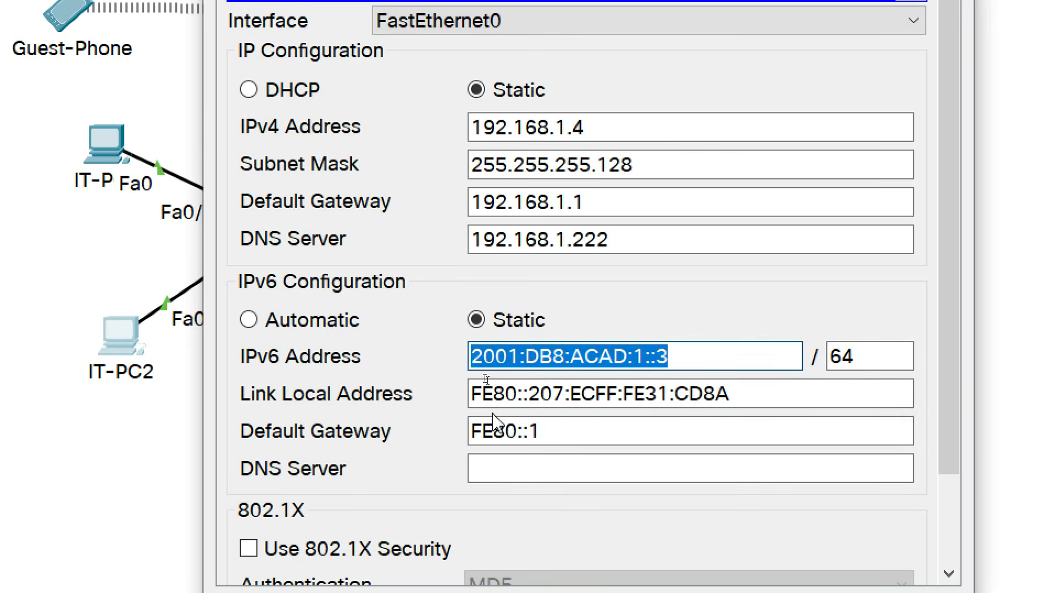
click(515, 466)
text(2001:DB8:ACAD:1::3)
click(638, 472)
text(92)
drag(713, 464, 403, 460)
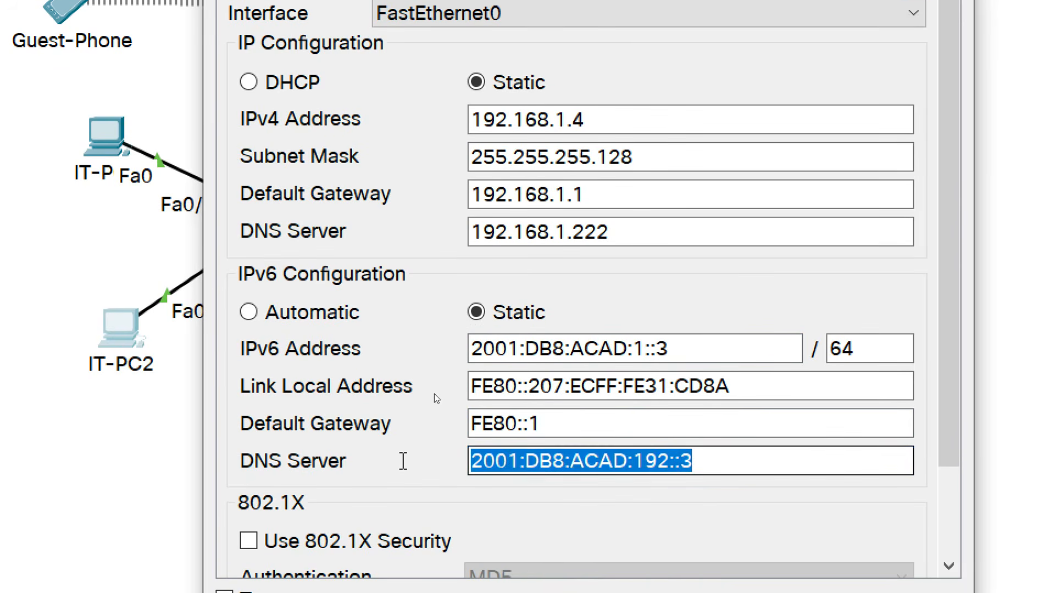
click(424, 466)
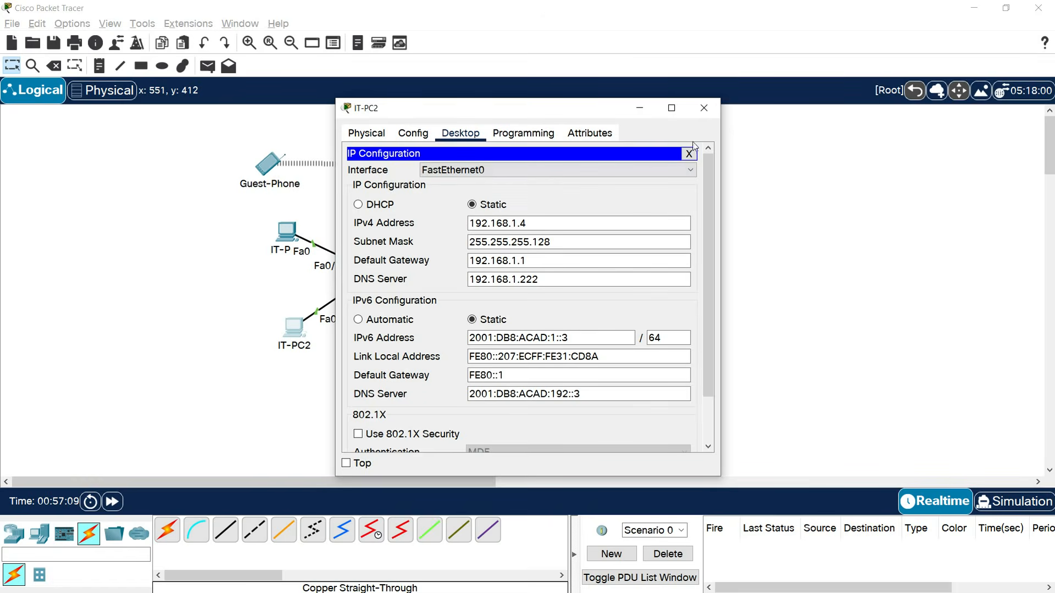
click(704, 107)
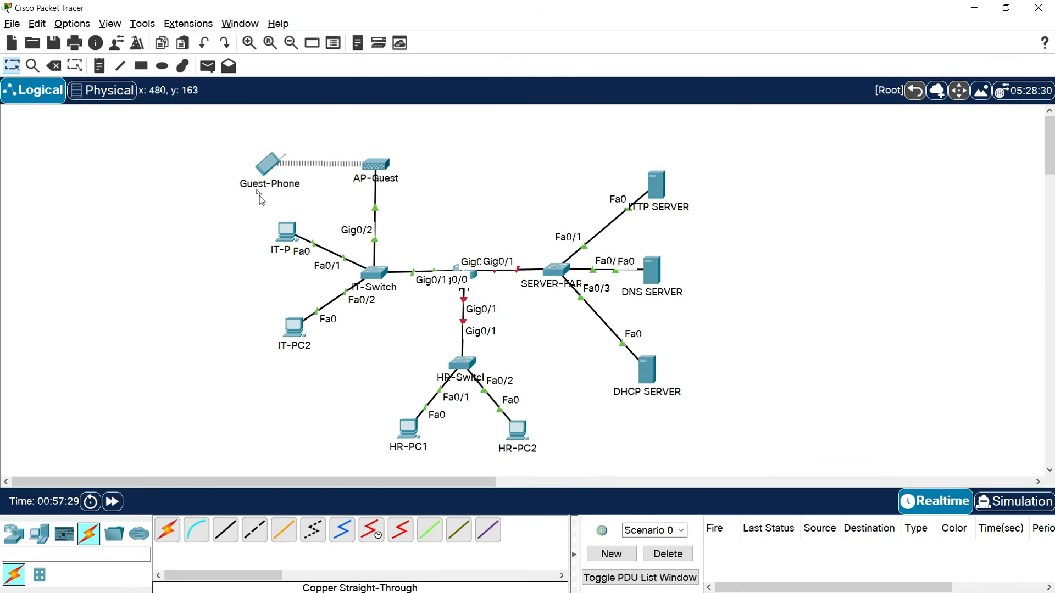
Switch Guest-Phone's IPv6 to Automatic, getting a /64 address via gateway FE80::1.
double_click(268, 164)
click(456, 134)
click(405, 189)
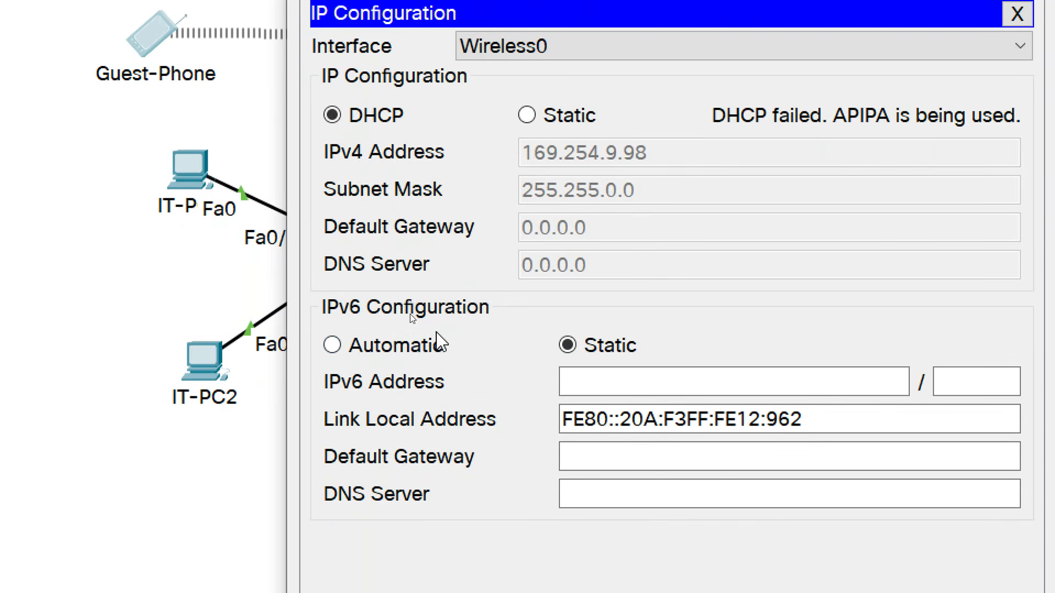
click(333, 345)
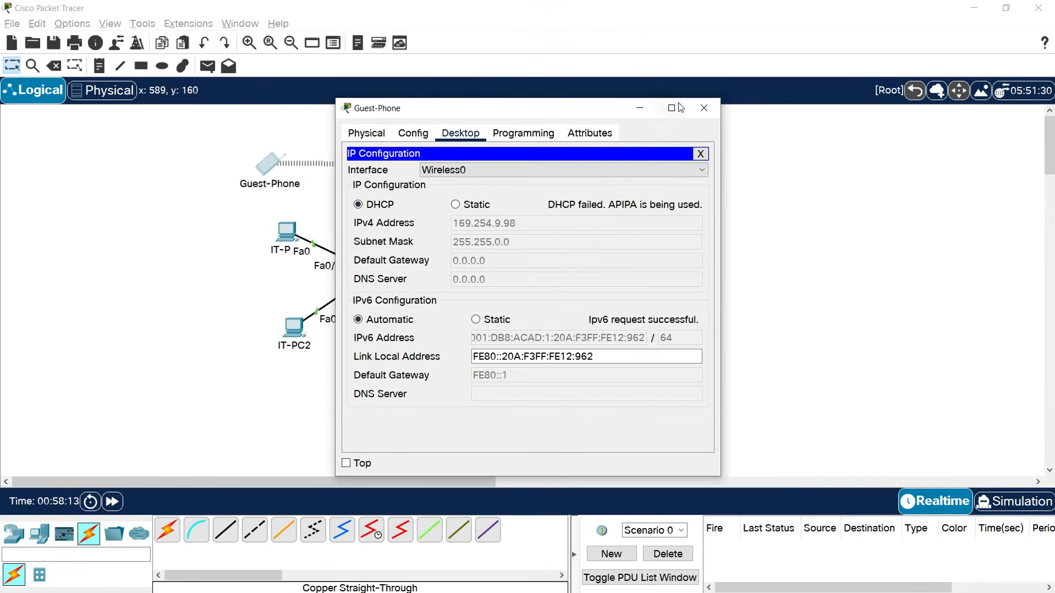
click(704, 108)
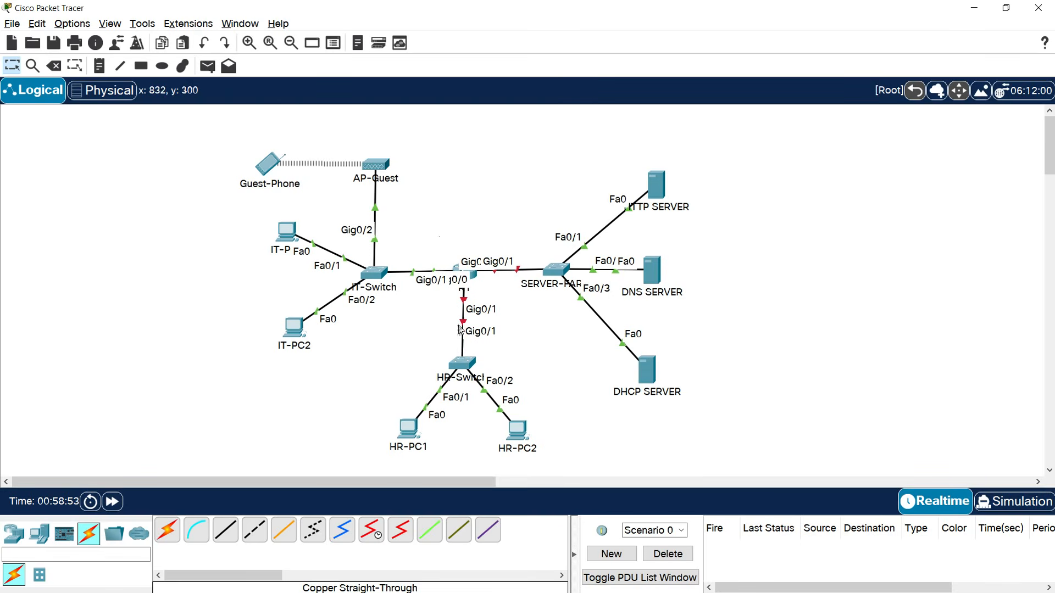
On R1, give interface g0/1 the address 192.168.1.129 255.255.255.192.
double_click(474, 280)
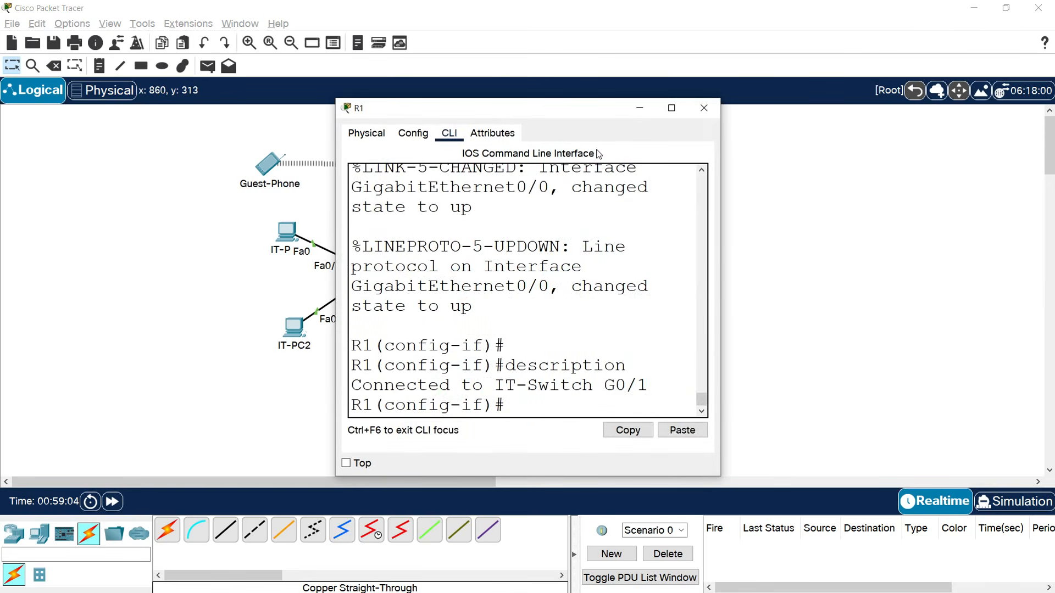
click(671, 107)
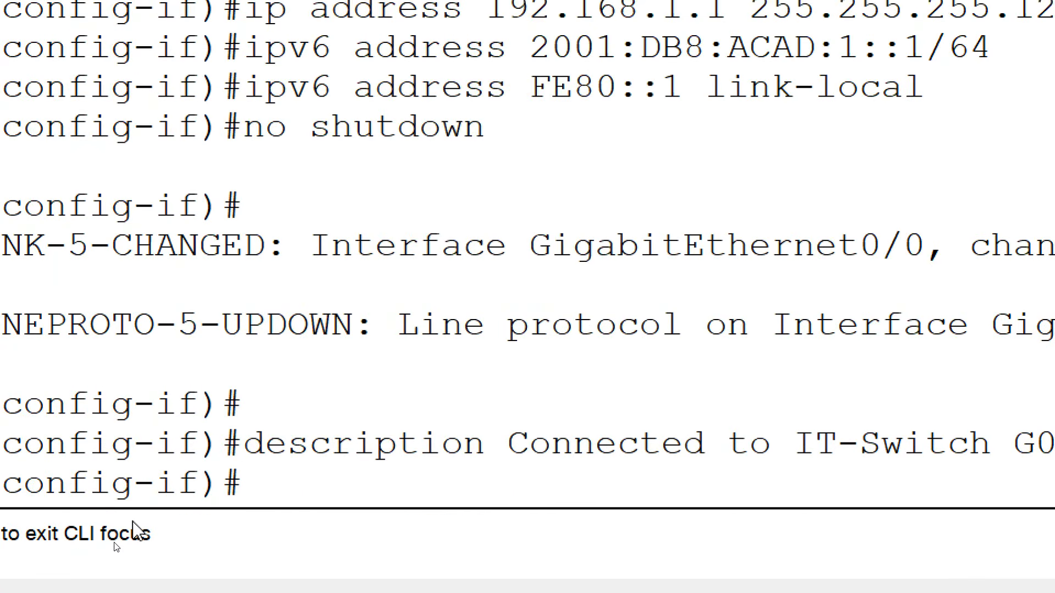
text(INTER)
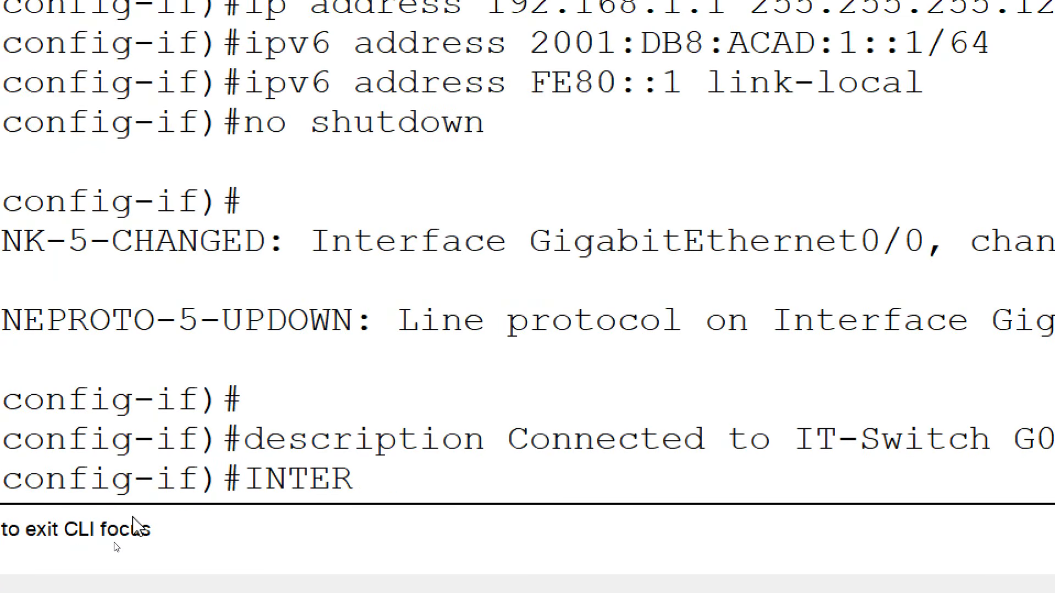
text(FACE g0/1)
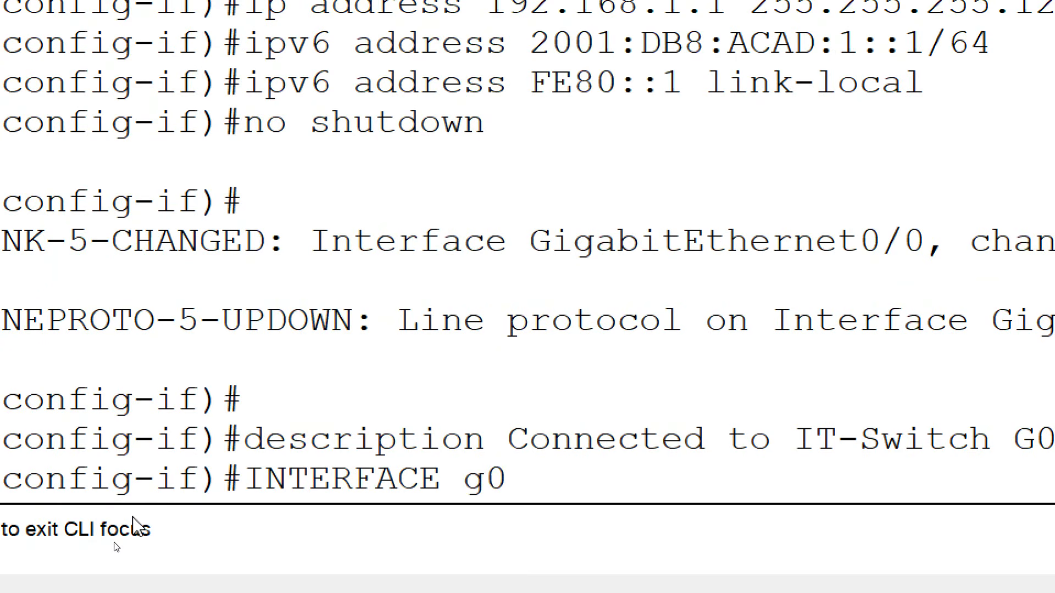
key(Return)
text(ip address)
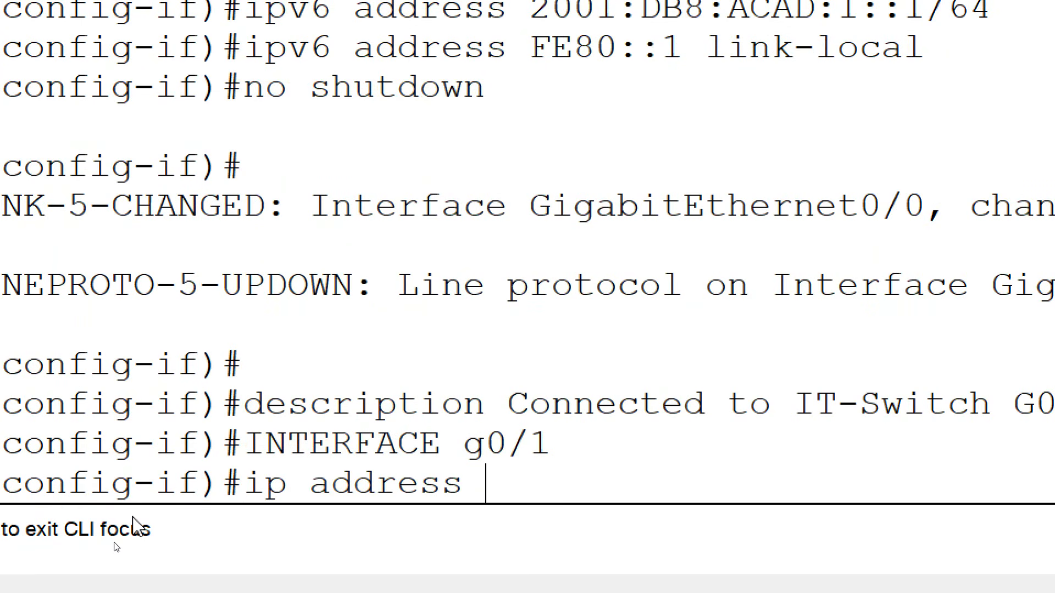
text( 192)
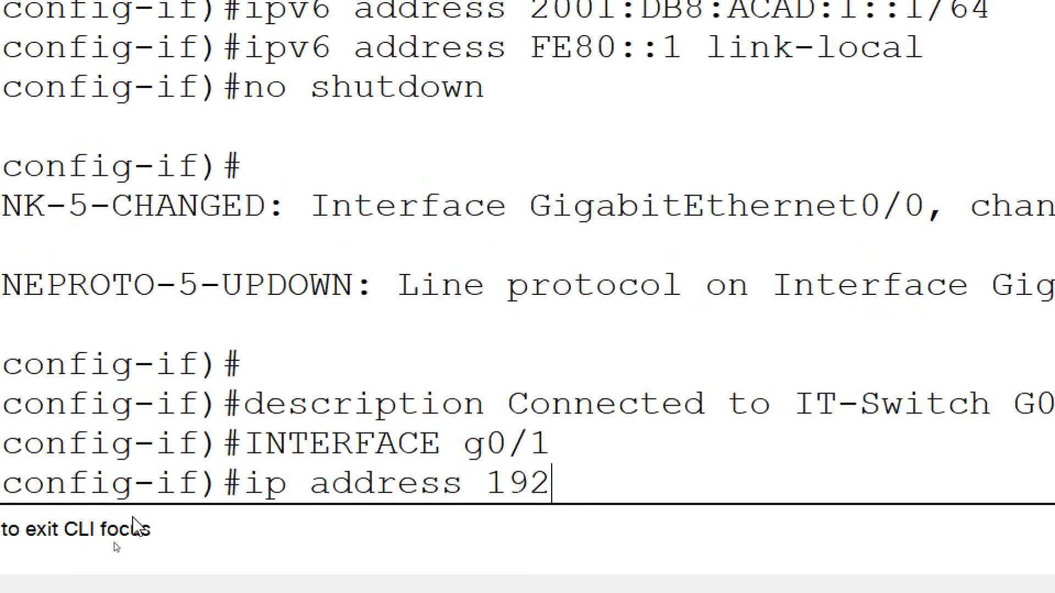
text(.168.1.129 255.255.255)
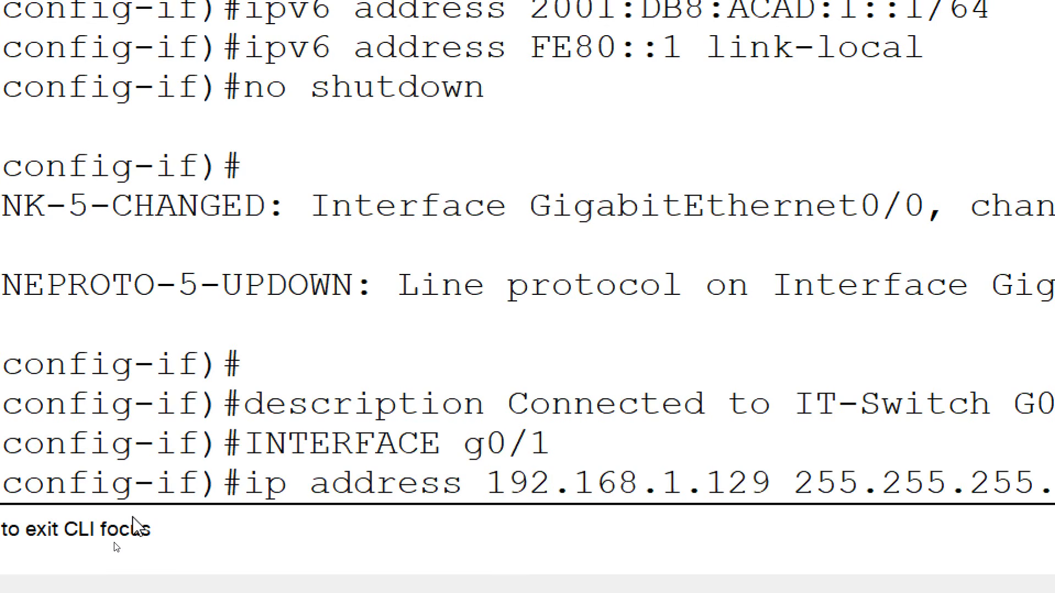
text(.)
text(192)
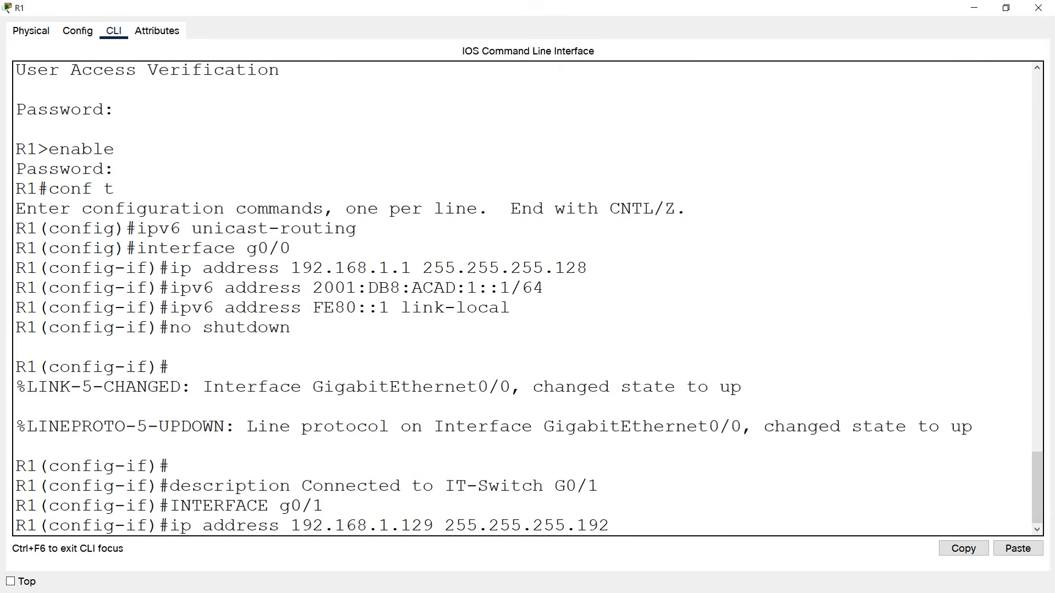
drag(446, 525, 609, 525)
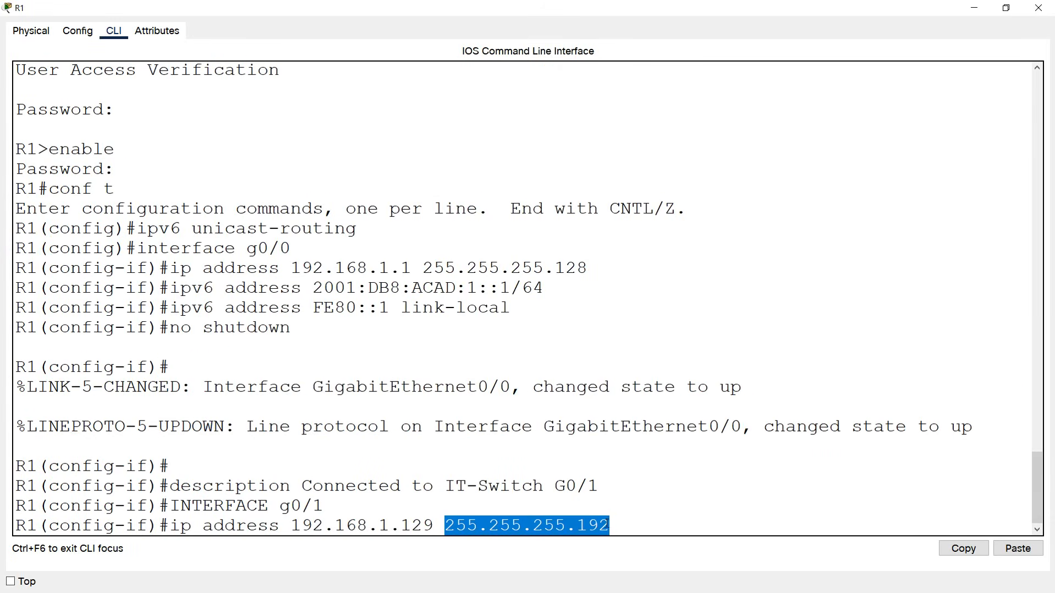
key(Return)
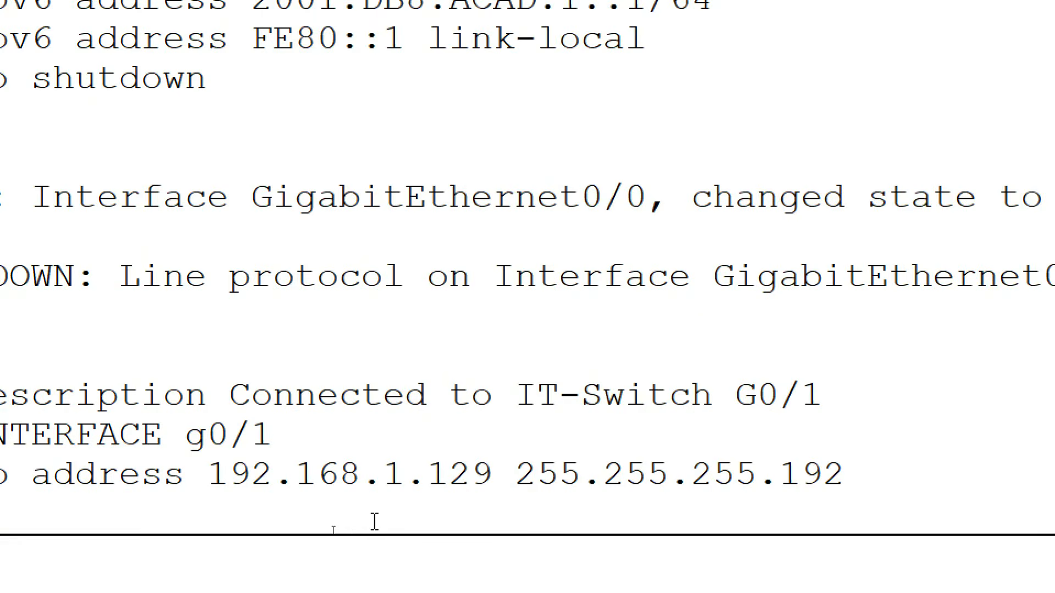
Add IPv6 2001:DB8:ACAD:128::1/64 and link-local FE80::1 to g0/1.
text(ip)
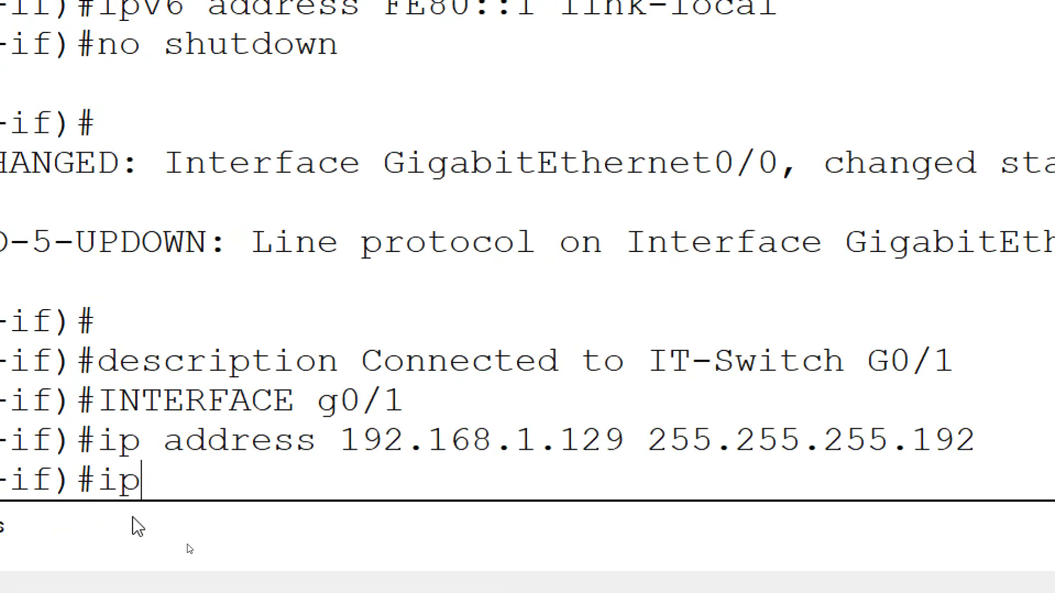
text(v6 address)
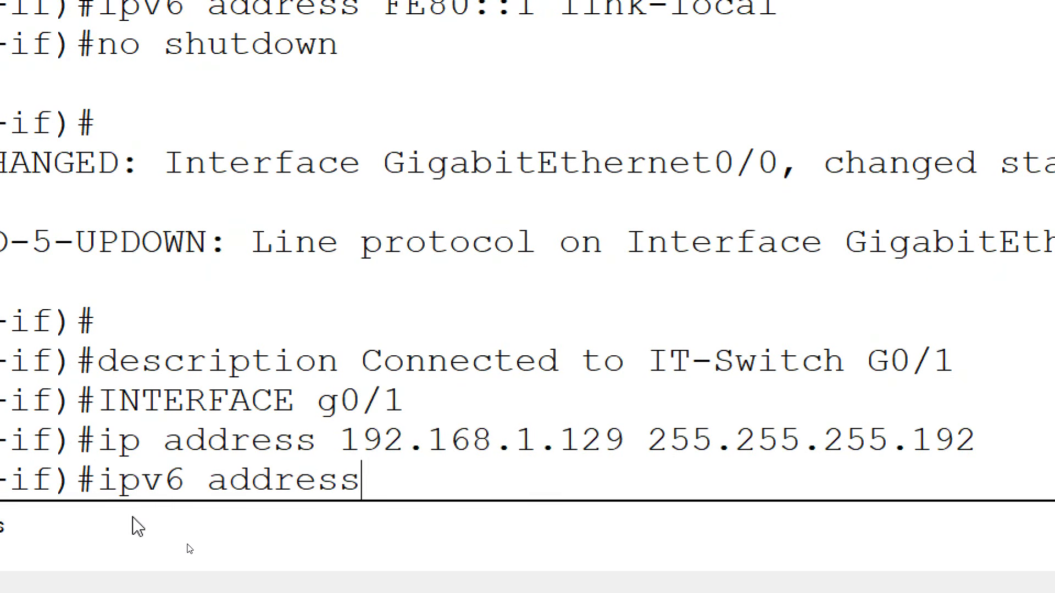
text( 2001)
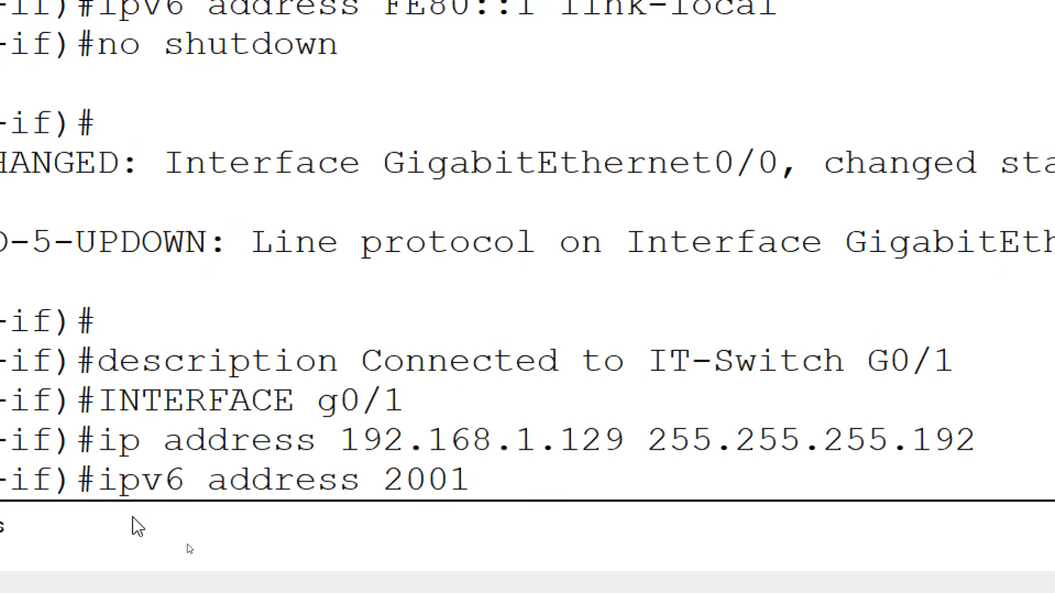
text(:DB8:ACAD)
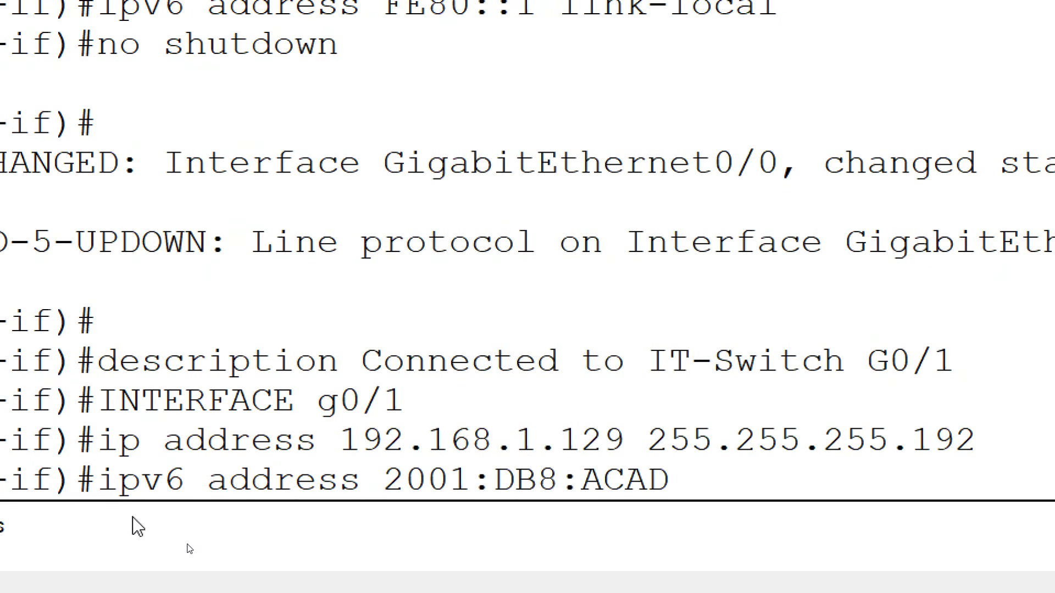
text(:128::1/64)
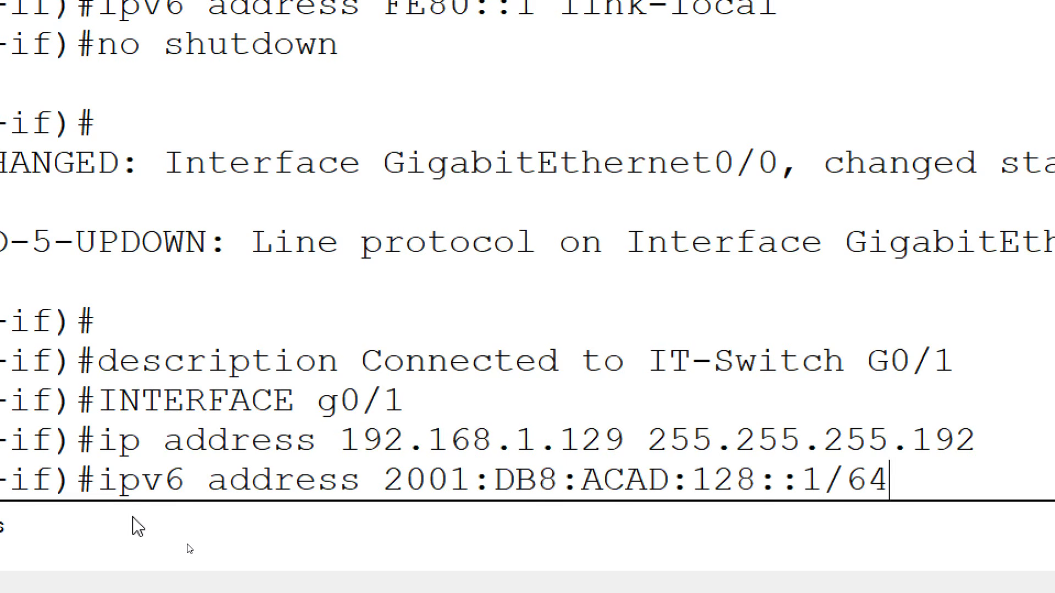
key(Return)
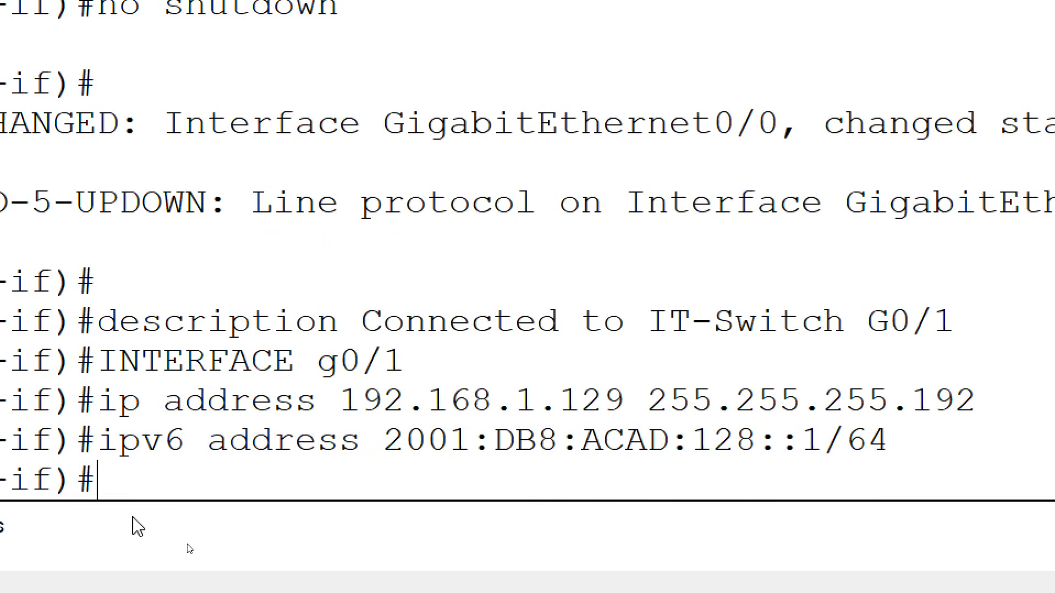
text(ipv6)
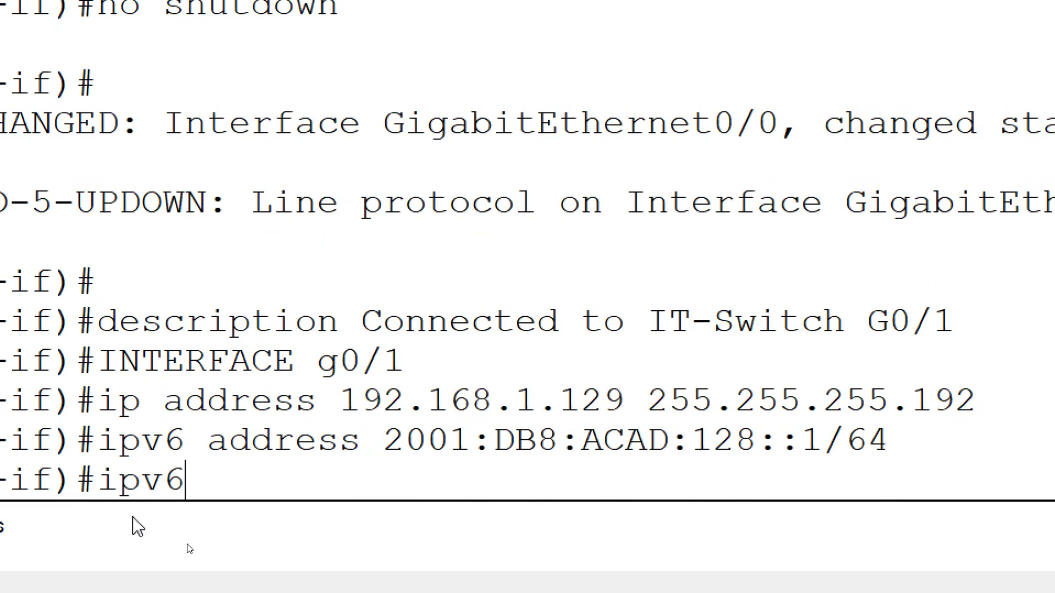
text( address FE80::1 link-local)
key(Return)
Describe g0/1 as 'Connected to HR-Switch G0/1', bring it up, and close R1.
text(desc)
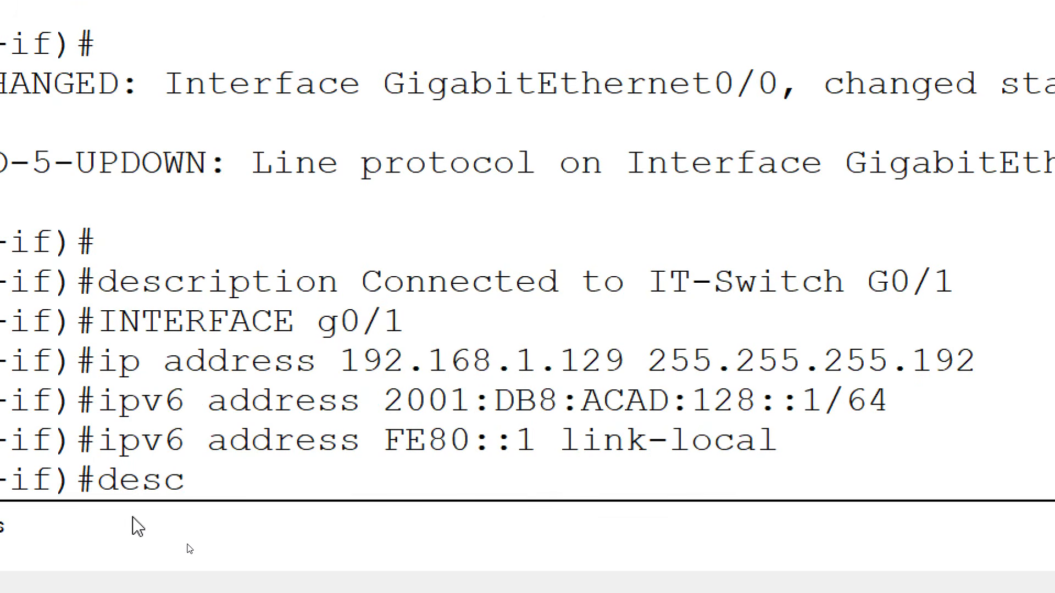
text(ription )
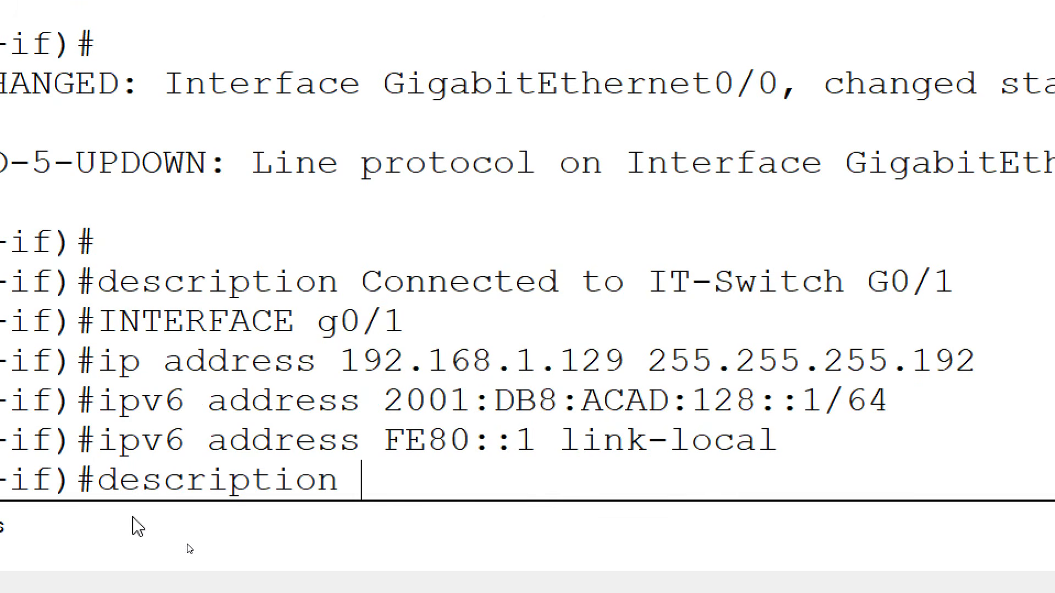
text(Conne)
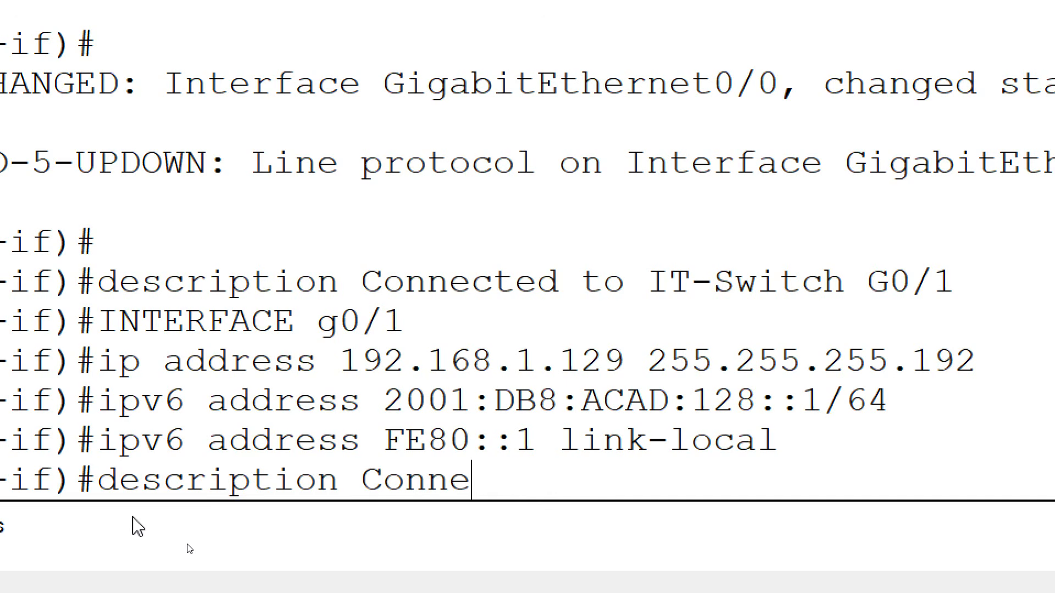
text(cted to H)
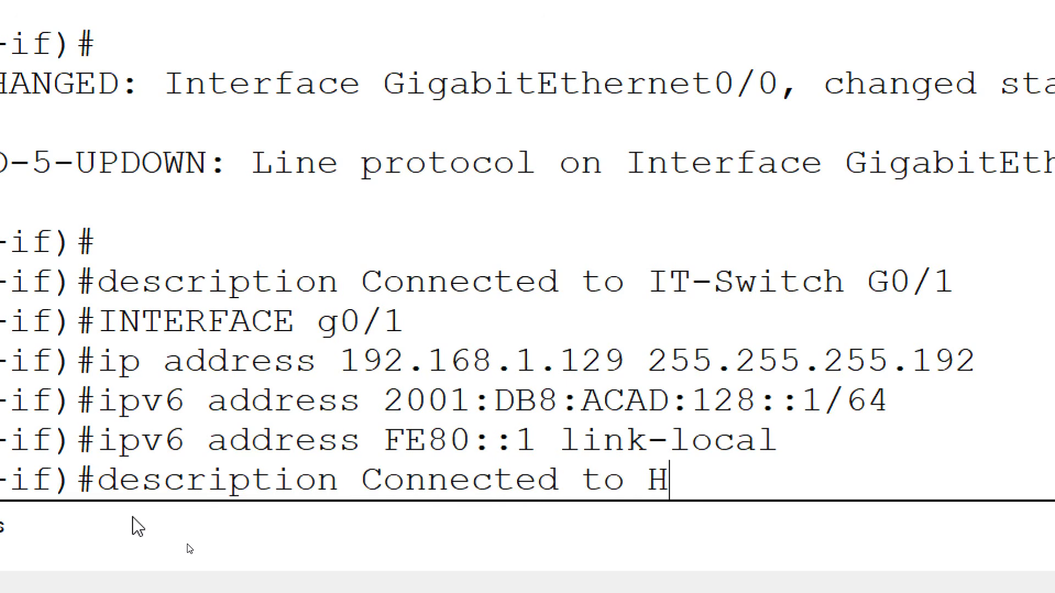
text(R-Swit)
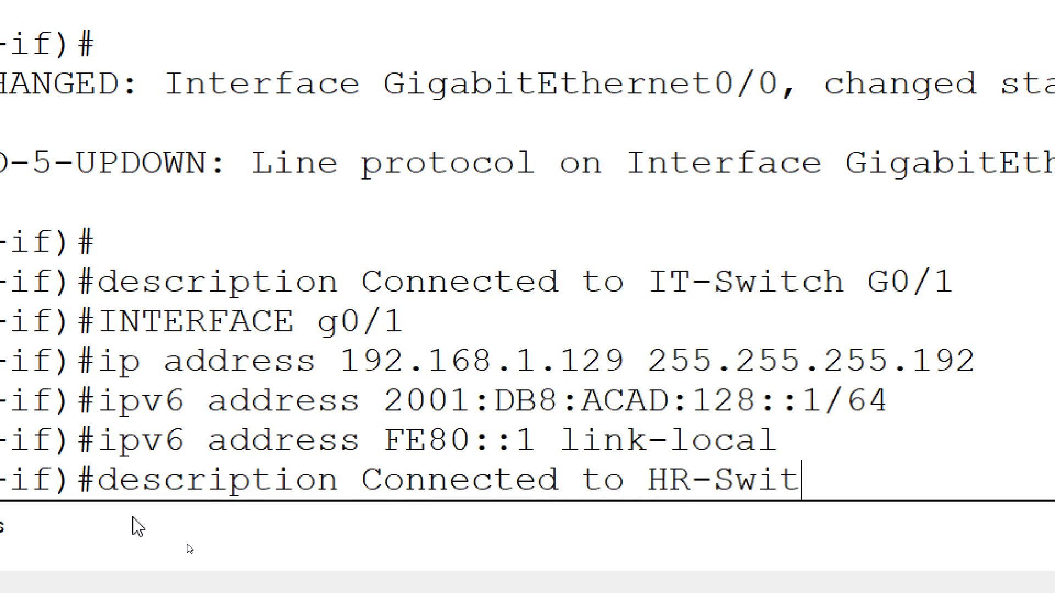
text(ch G0/1)
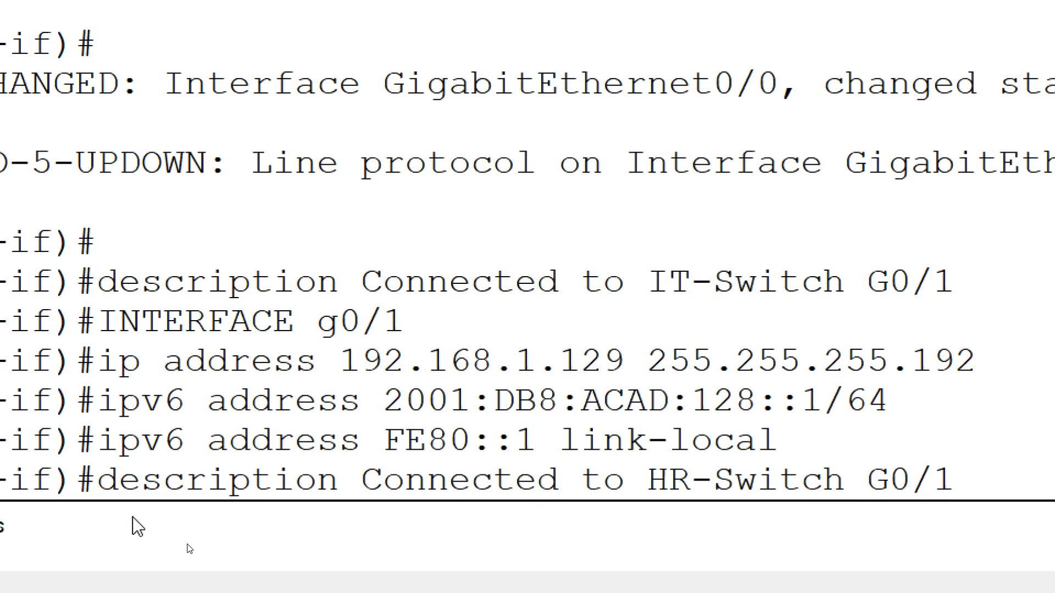
key(Return)
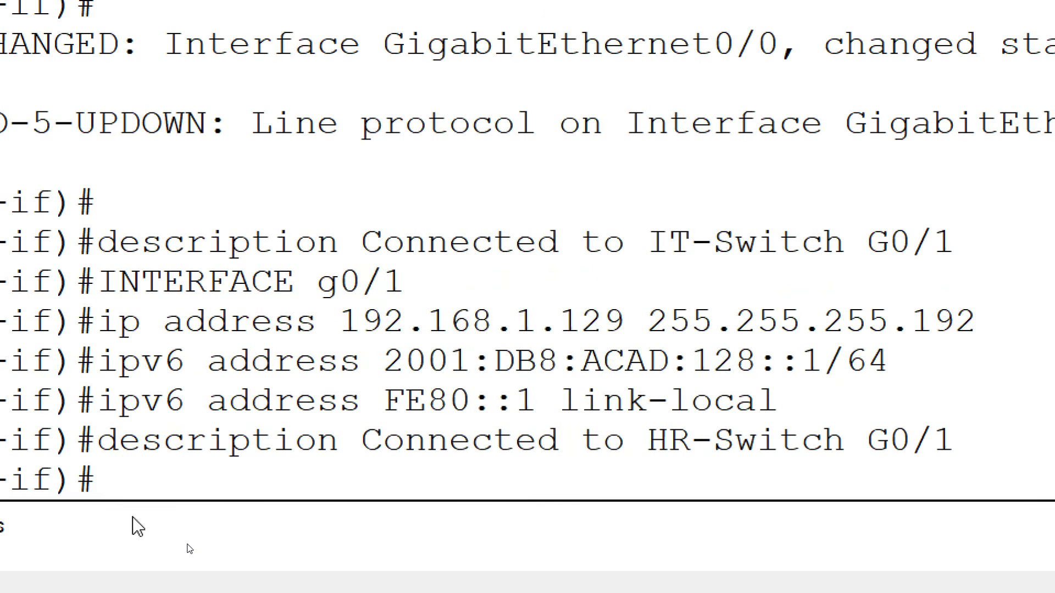
text(no shutdown)
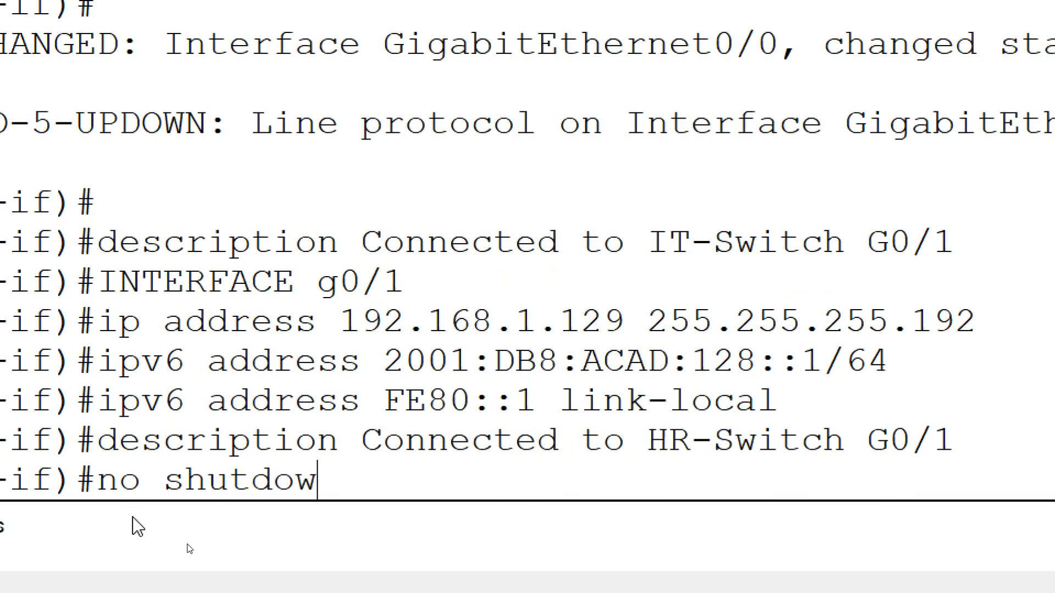
key(Return)
key(Return)
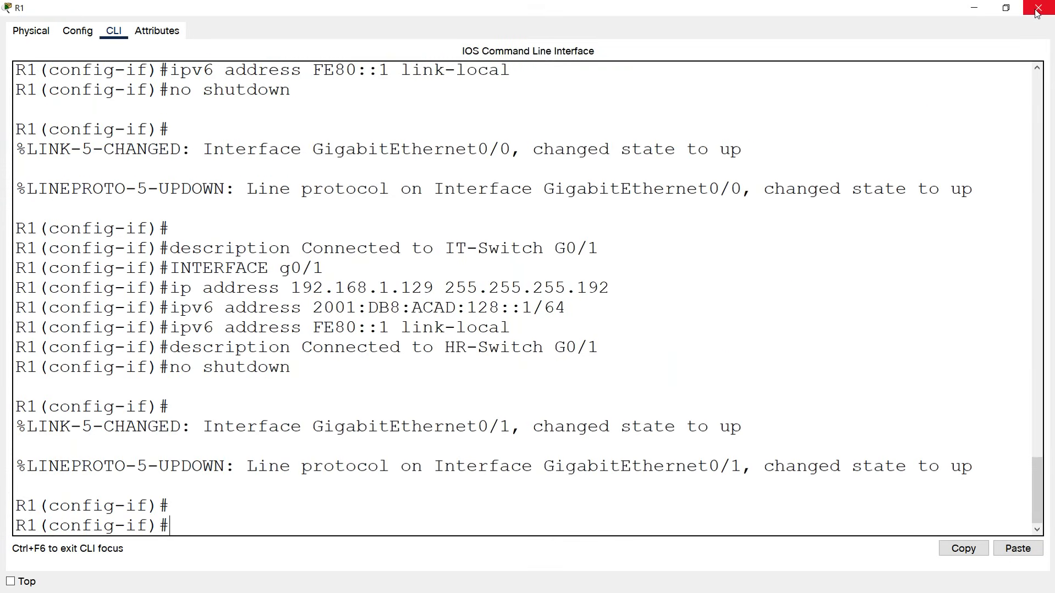
click(1037, 9)
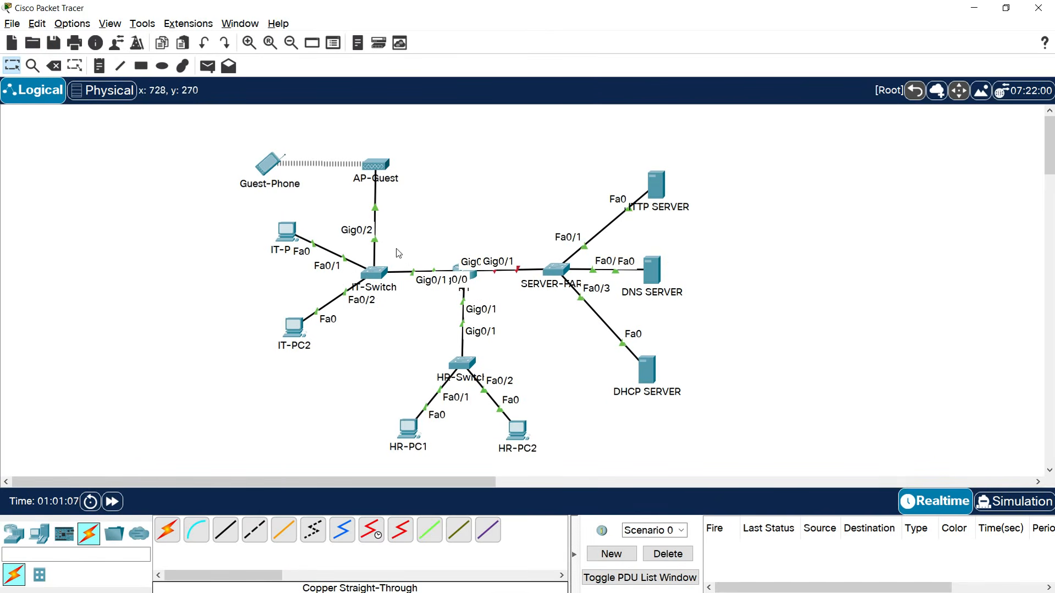
On IT-Switch, exit interface mode and set ip default-gateway 192.168.1.1.
click(377, 272)
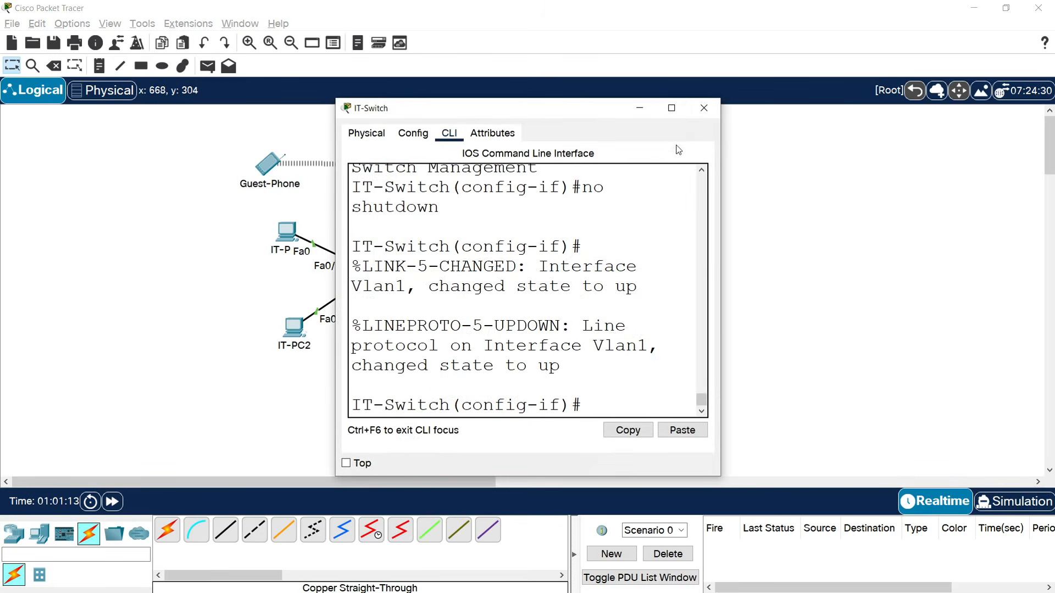
click(670, 109)
text(exit)
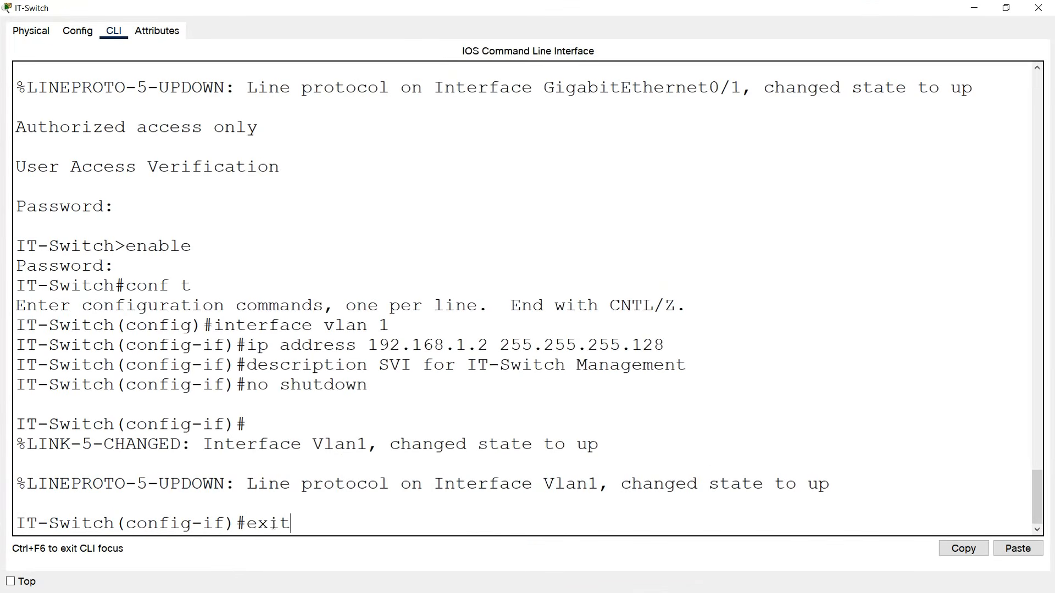
key(Return)
text(ip defaul)
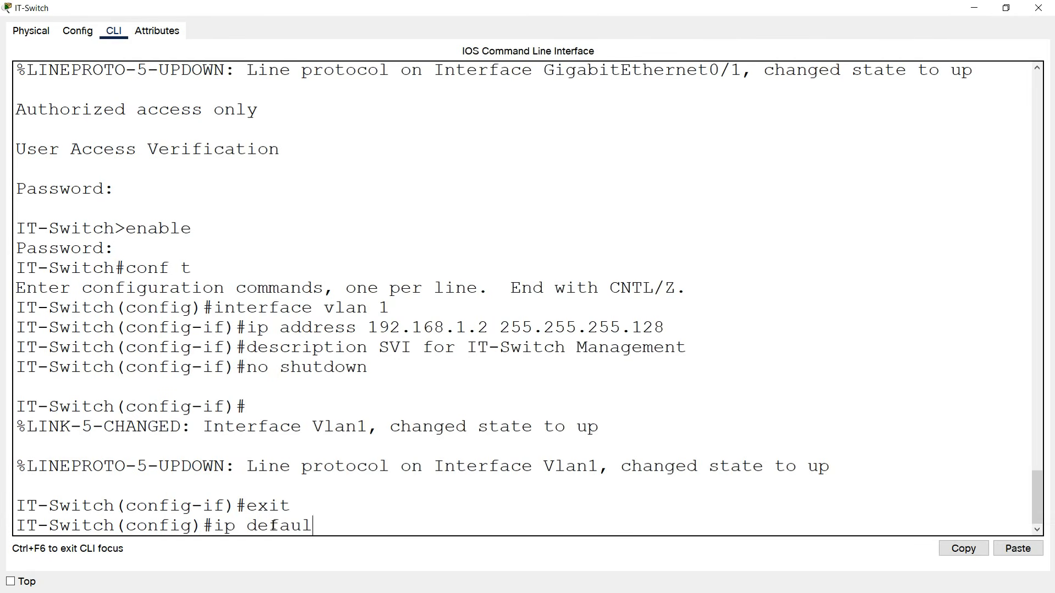
text(t-gateway 192.168.)
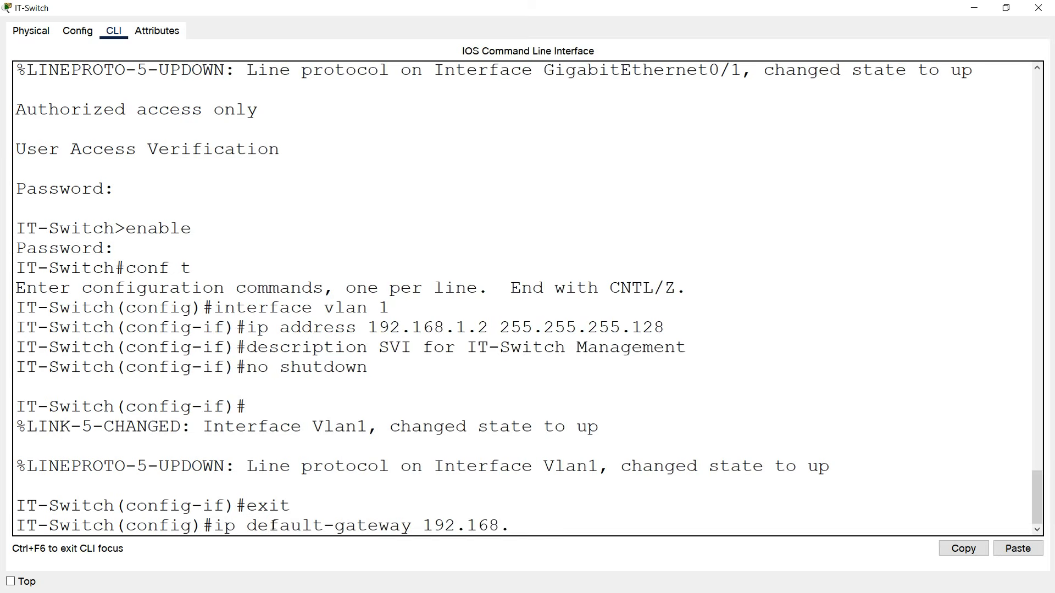
text(1.1)
key(Return)
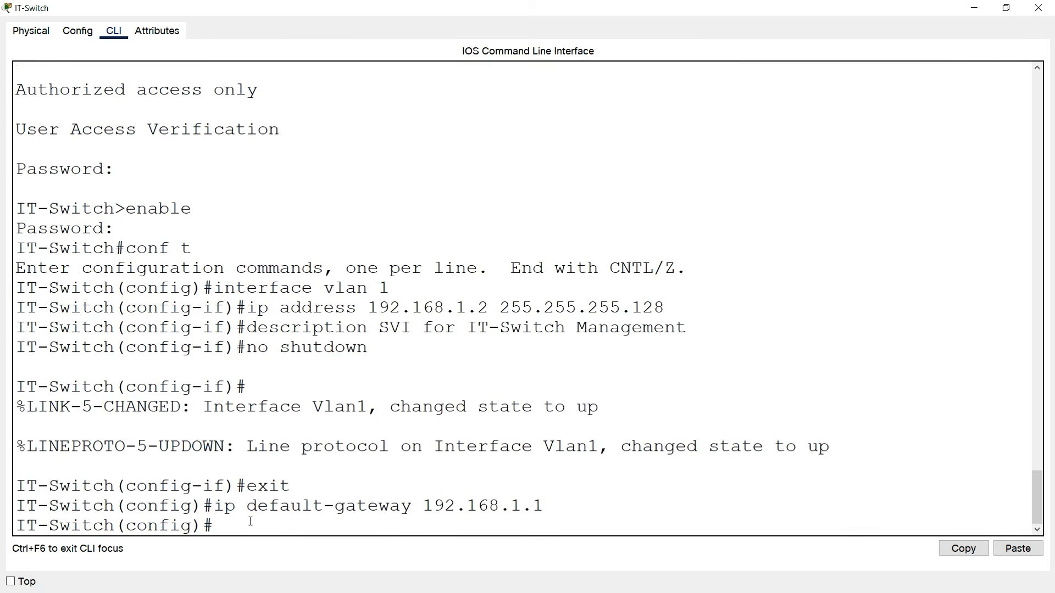
click(1033, 8)
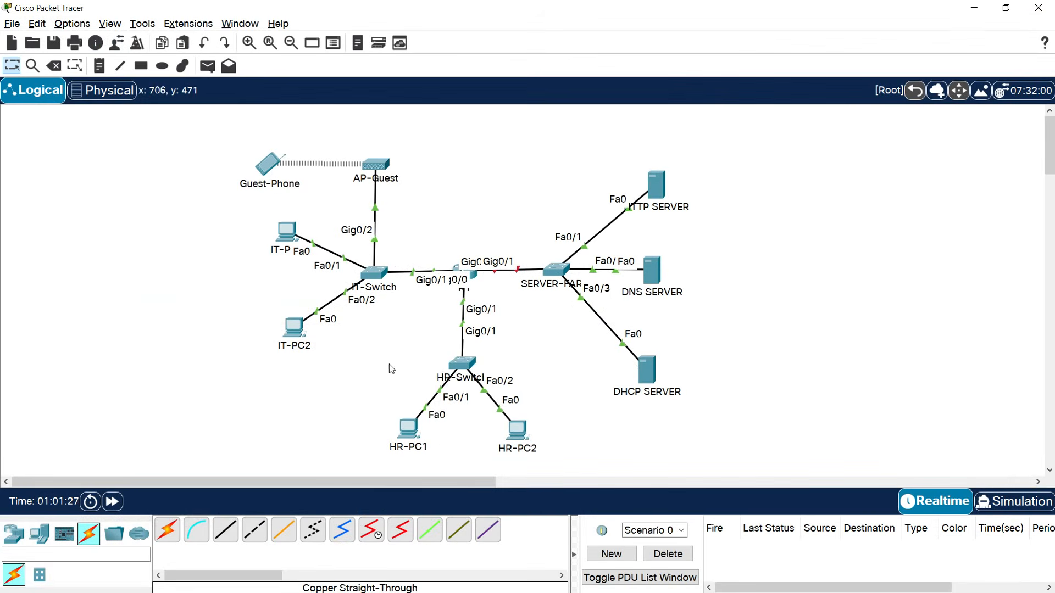
Open HR-Switch's console full-screen and enter privileged global configuration mode.
click(462, 365)
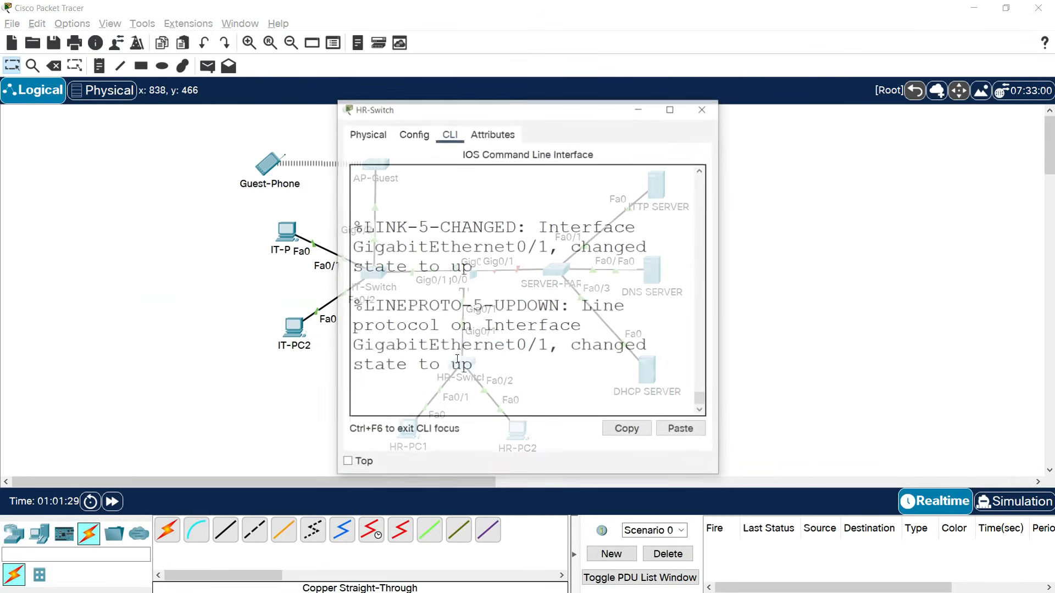
click(672, 108)
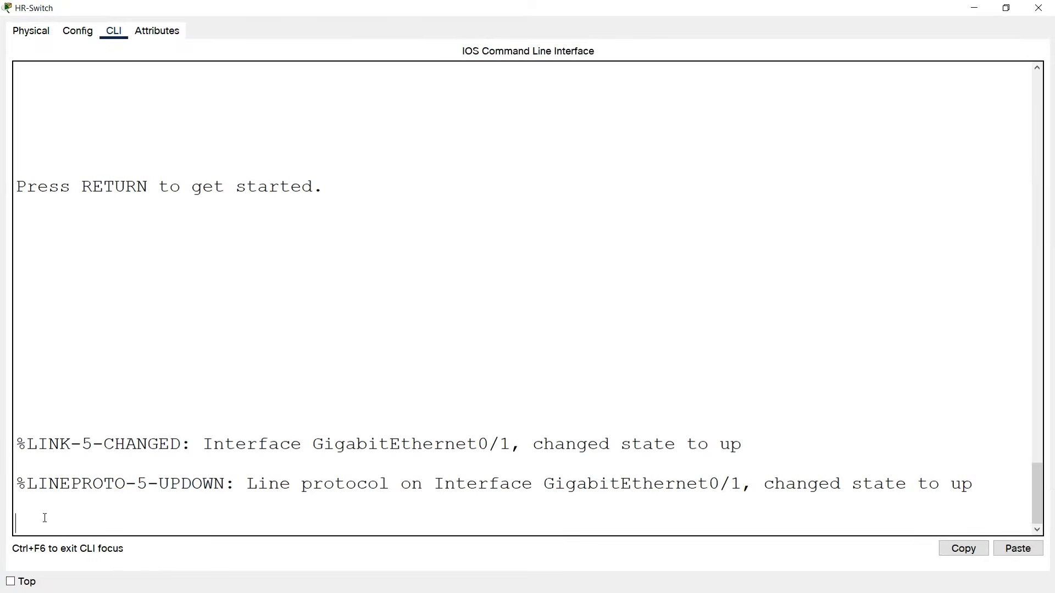
key(Return)
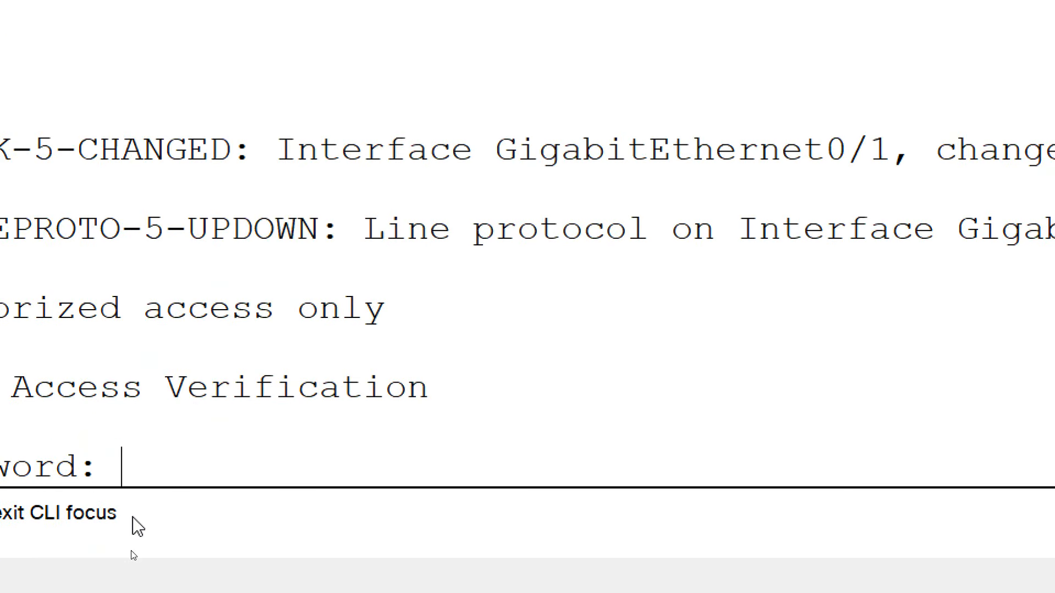
key(Return)
text(enable)
key(Return)
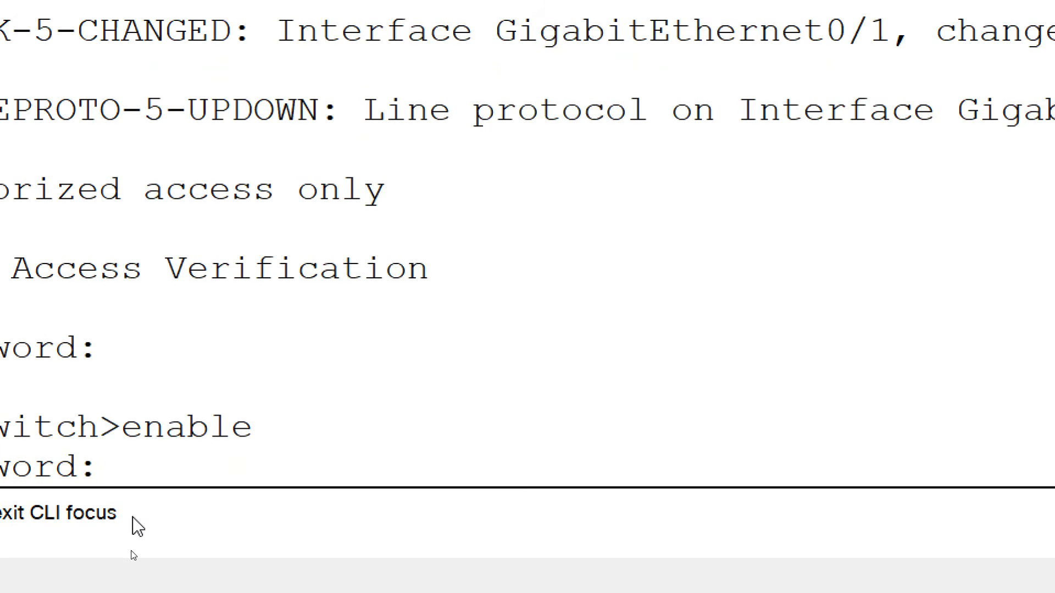
key(Return)
text(conf t)
key(Return)
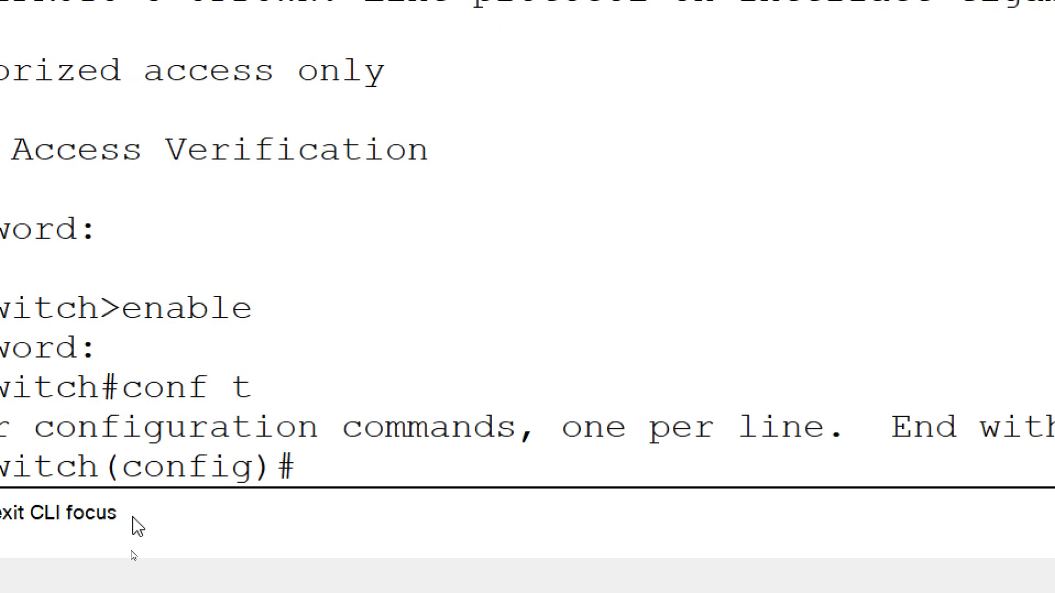
On interface VLAN 1, add the description 'SVI for HR-Switch Management'.
text(interfaec)
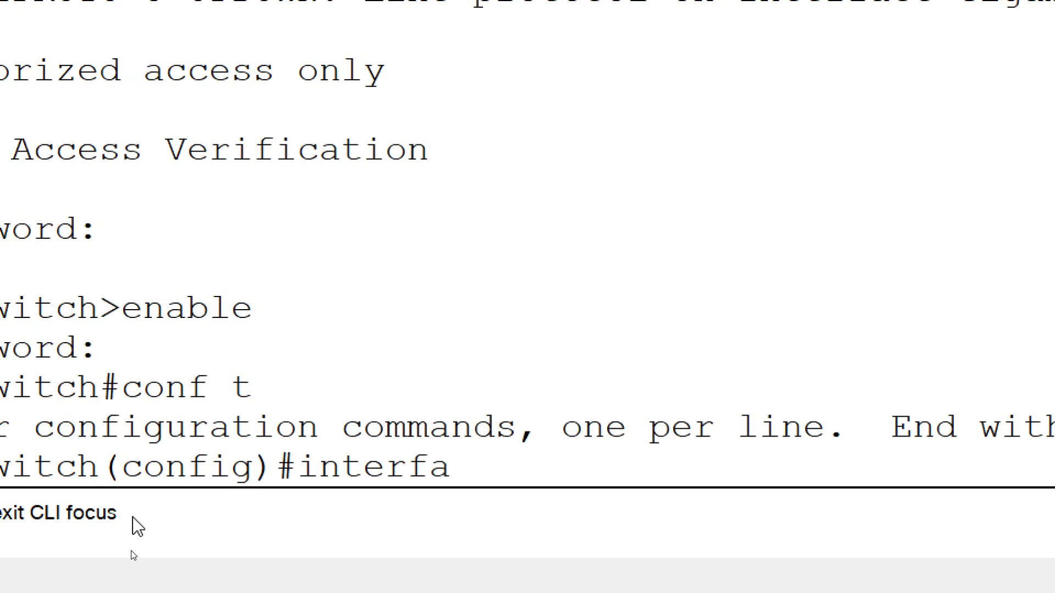
key(BackSpace)
key(BackSpace)
key(BackSpace)
text(ce vlan 1)
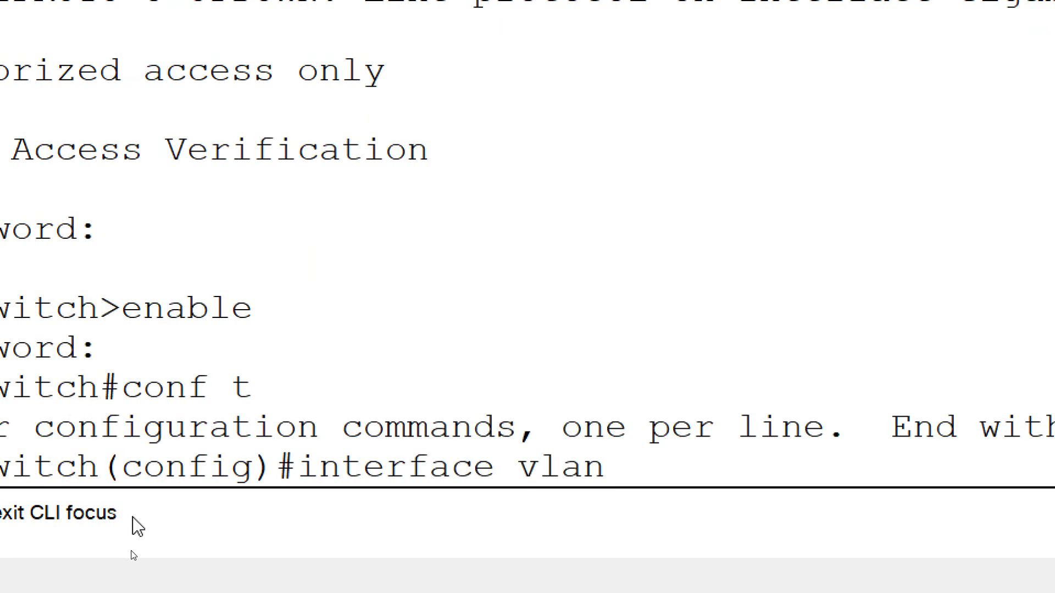
key(Return)
text(ip)
key(BackSpace)
key(BackSpace)
text(des)
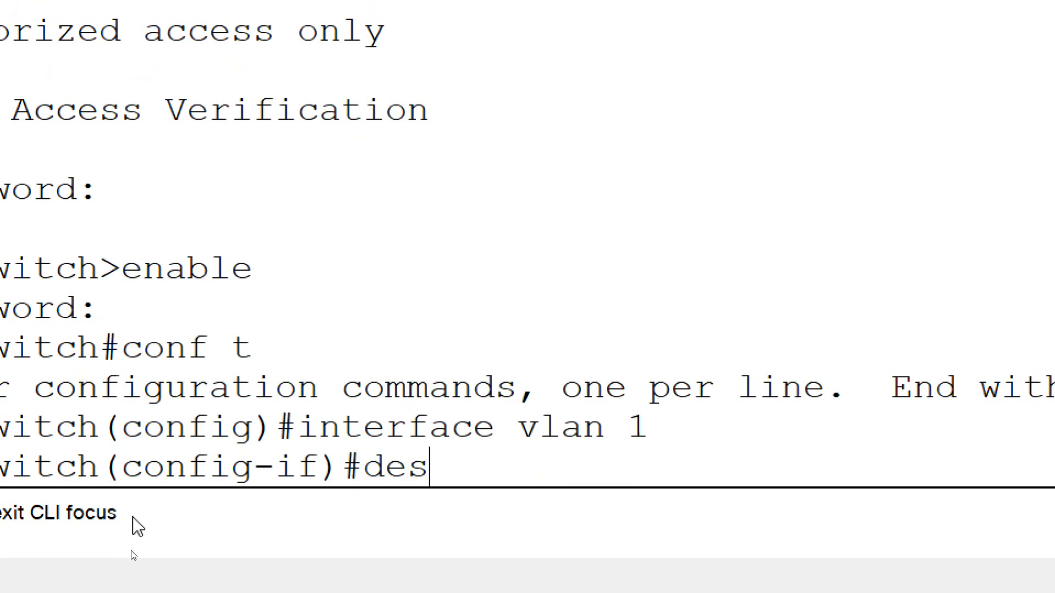
text(crip)
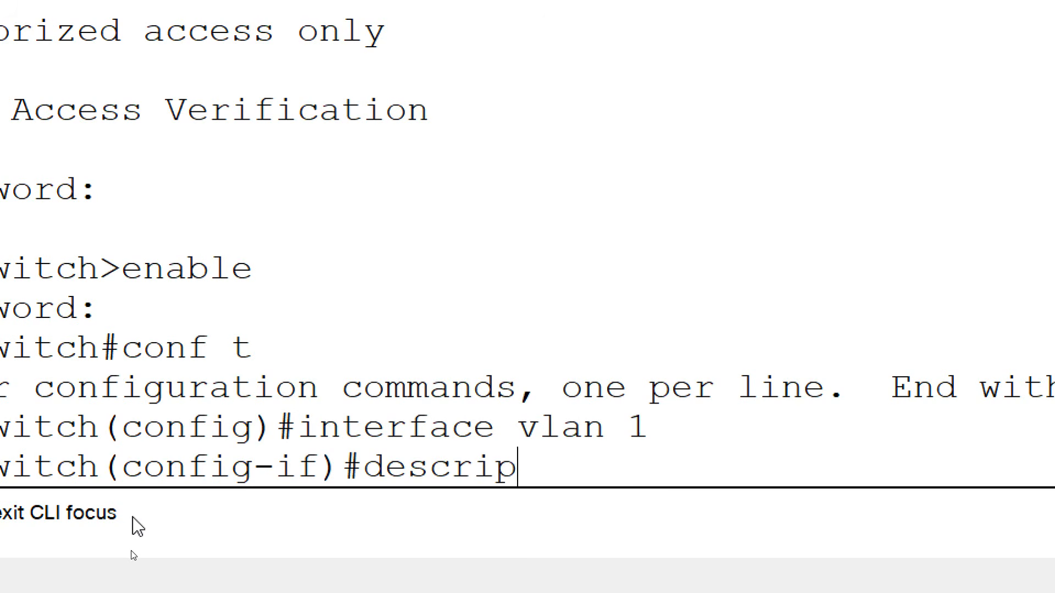
text(tion S)
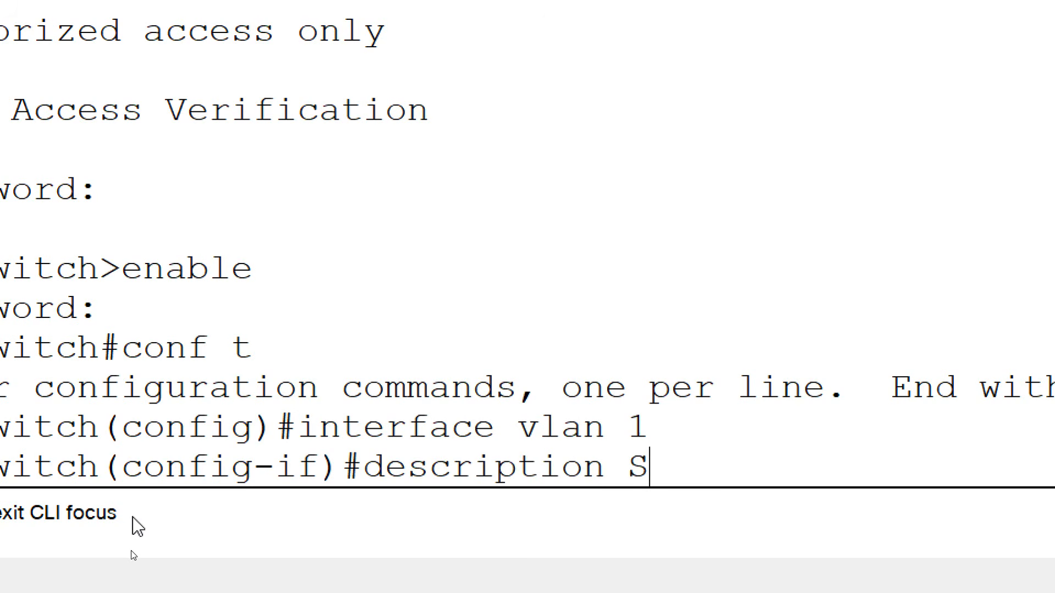
text(VI for HR)
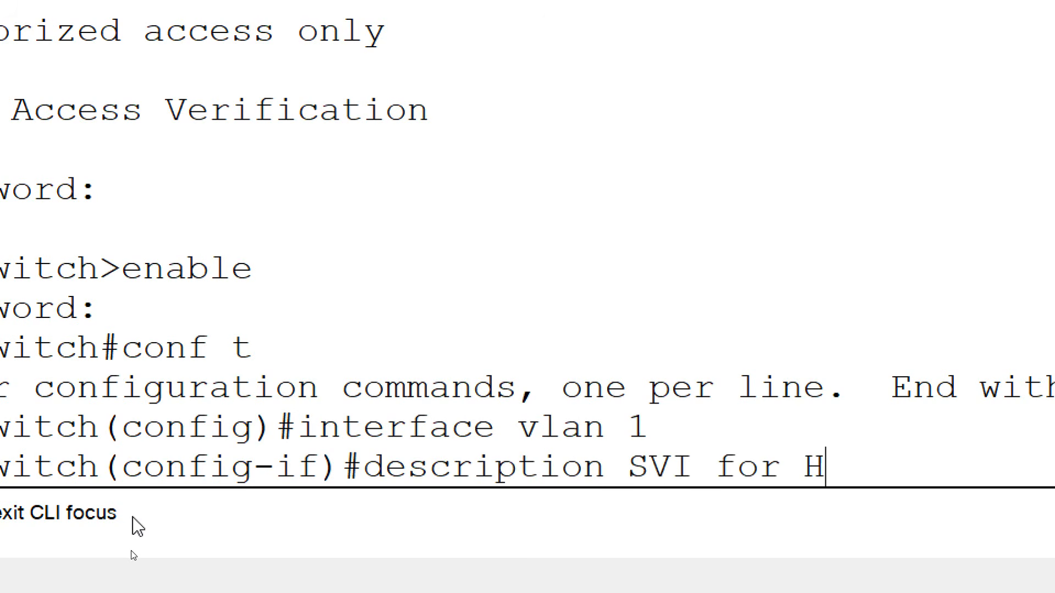
text(-Switch Ma)
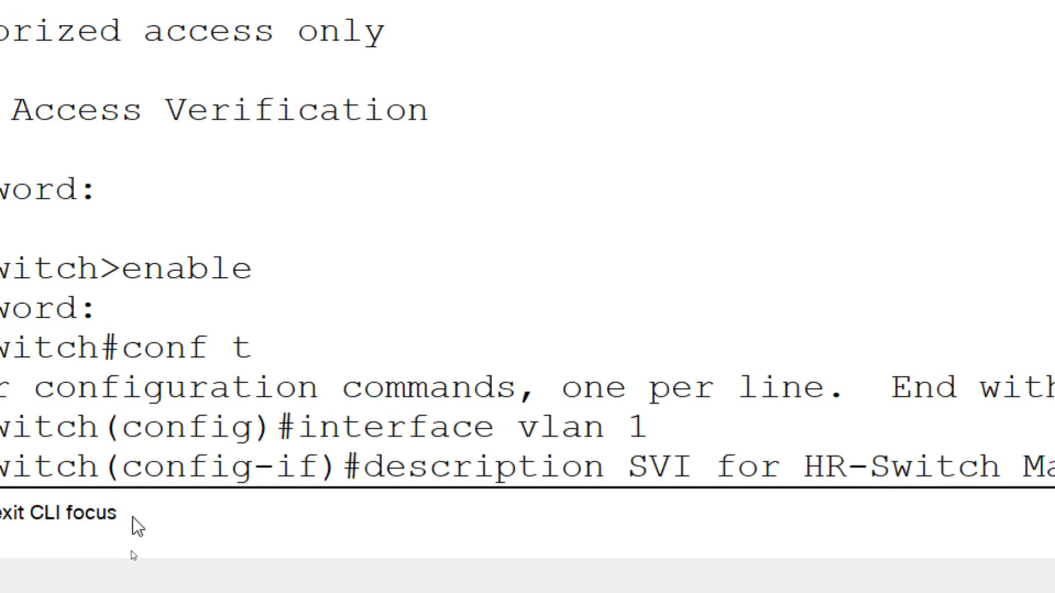
text(nagement)
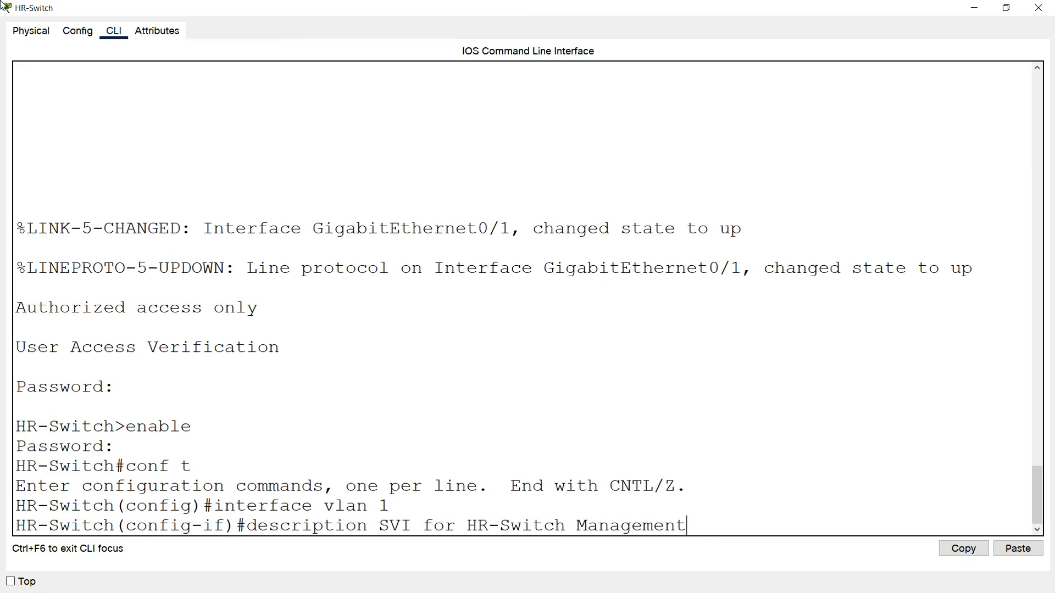
key(Return)
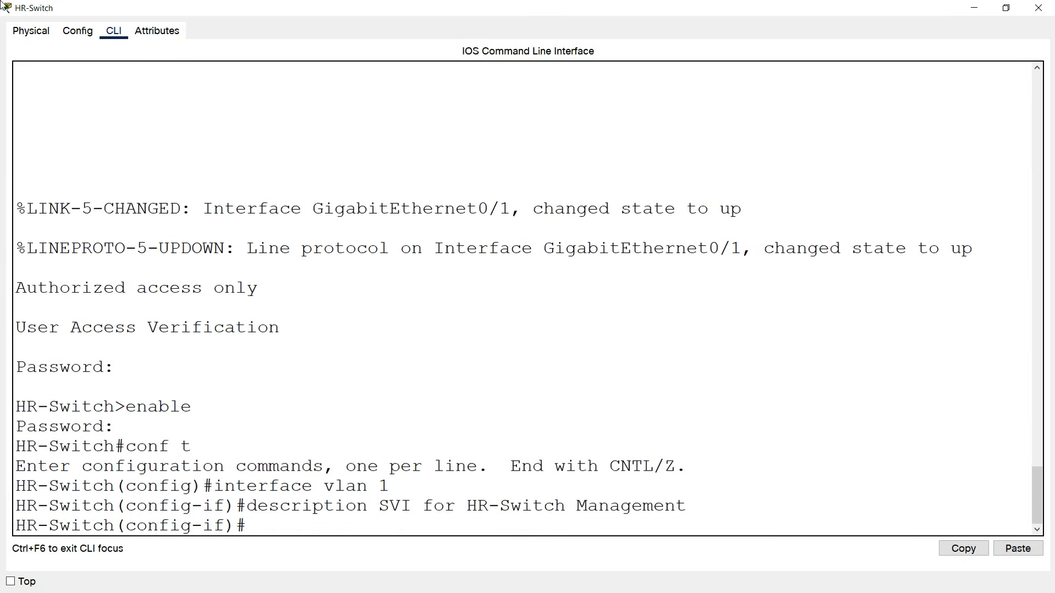
Assign VLAN 1 the address 192.168.1.130 255.255.255.192 and bring it up.
text(ip address 192.168.1.)
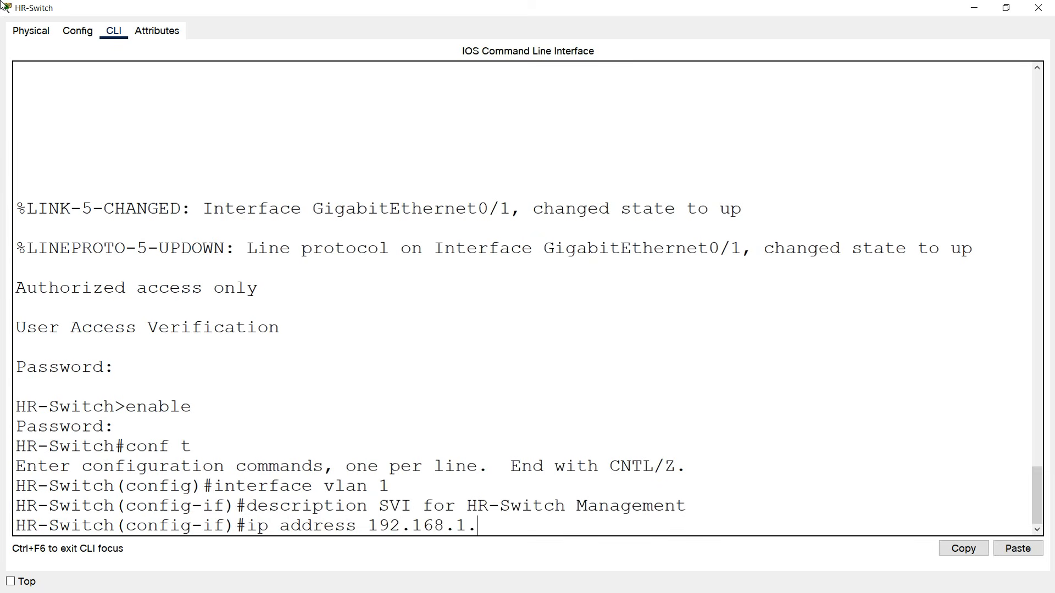
text(30)
text(255.255.255.0)
key(BackSpace)
text(192)
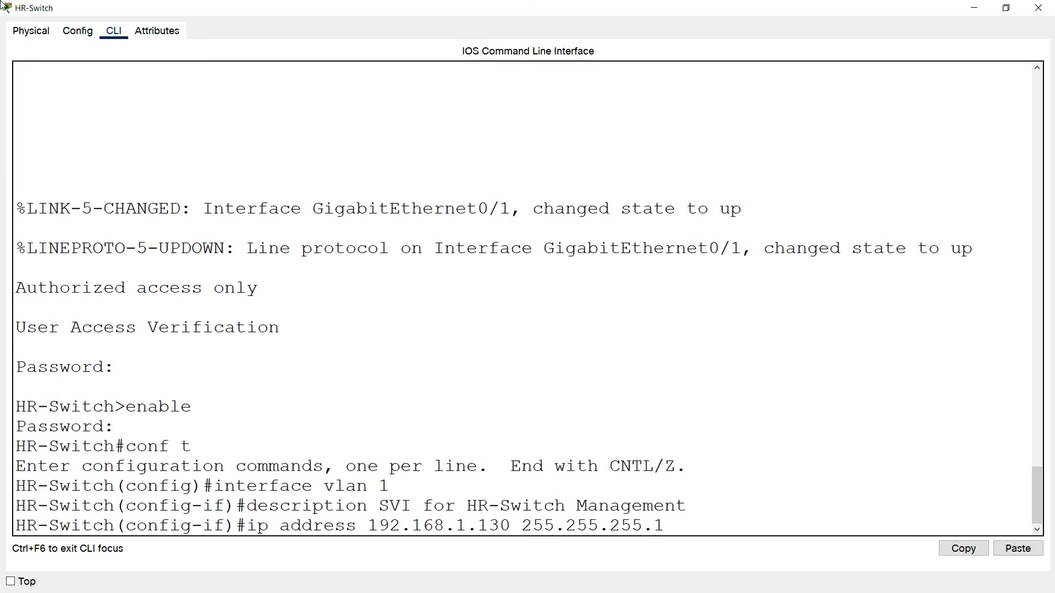
key(Return)
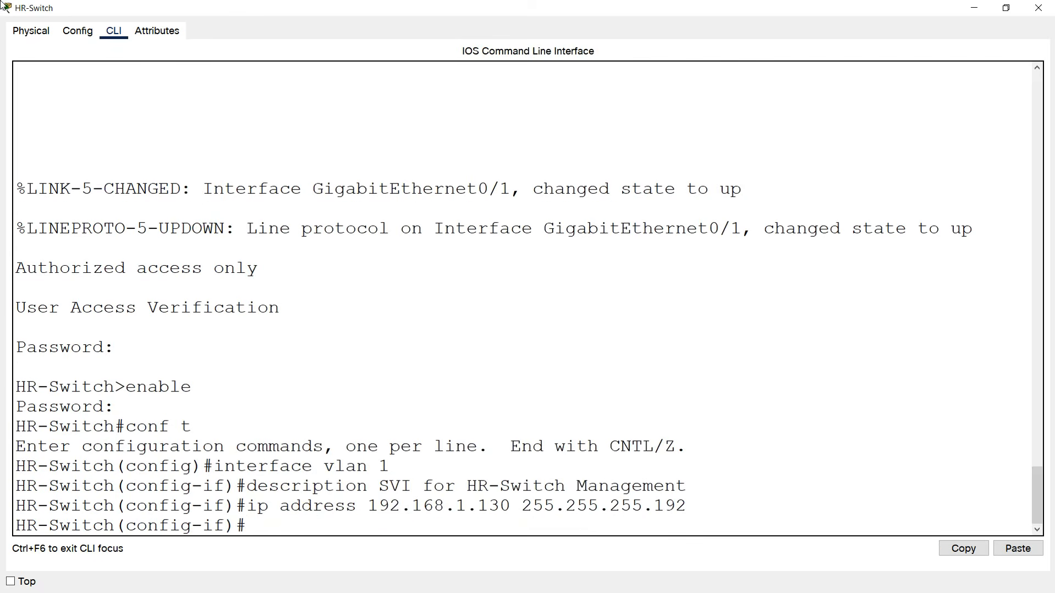
text(no shutdown)
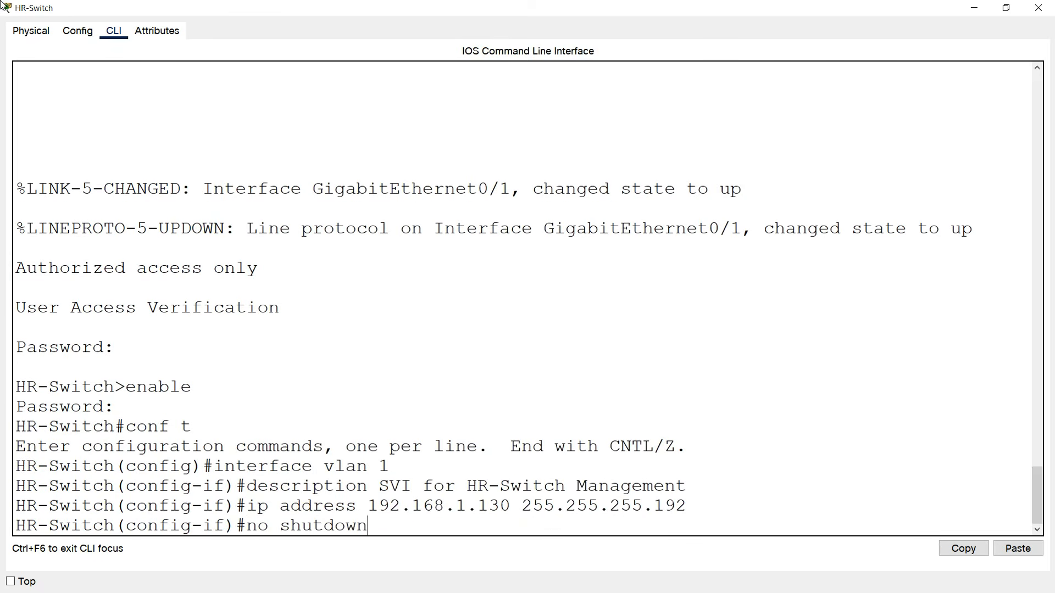
key(Return)
Set the switch's default gateway to 192.168.1.129 and close its window.
key(Return)
text(exit)
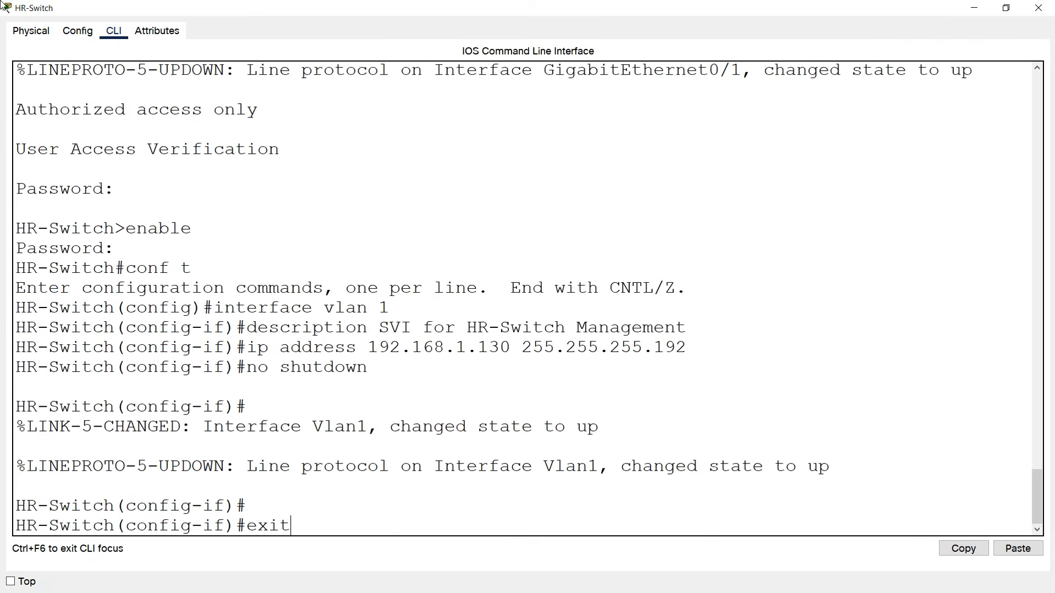
key(Return)
text(ip defau)
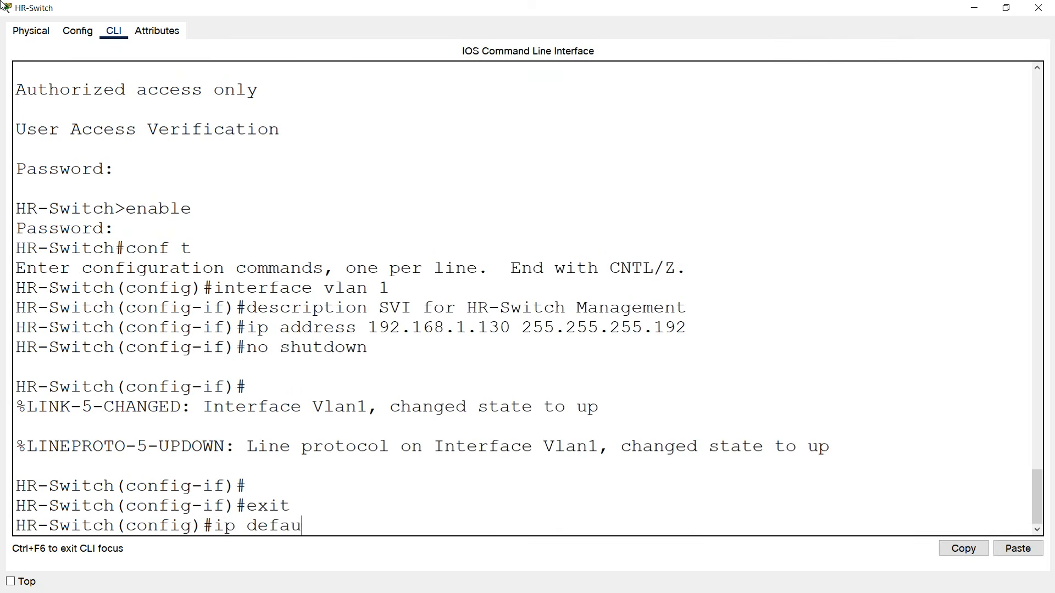
text(lt-gateway 192)
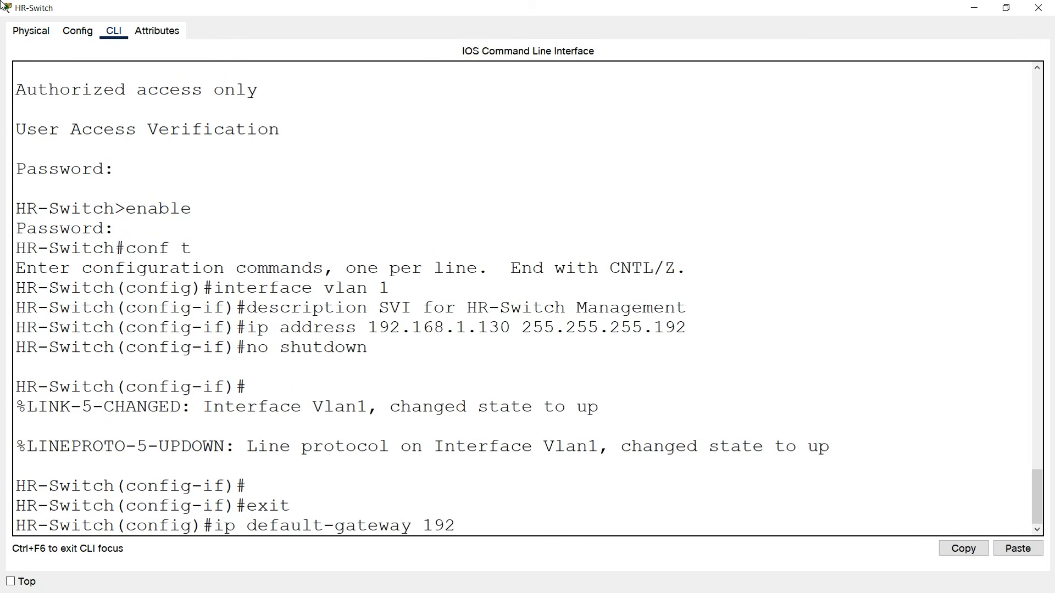
text(.168.1.129)
key(Return)
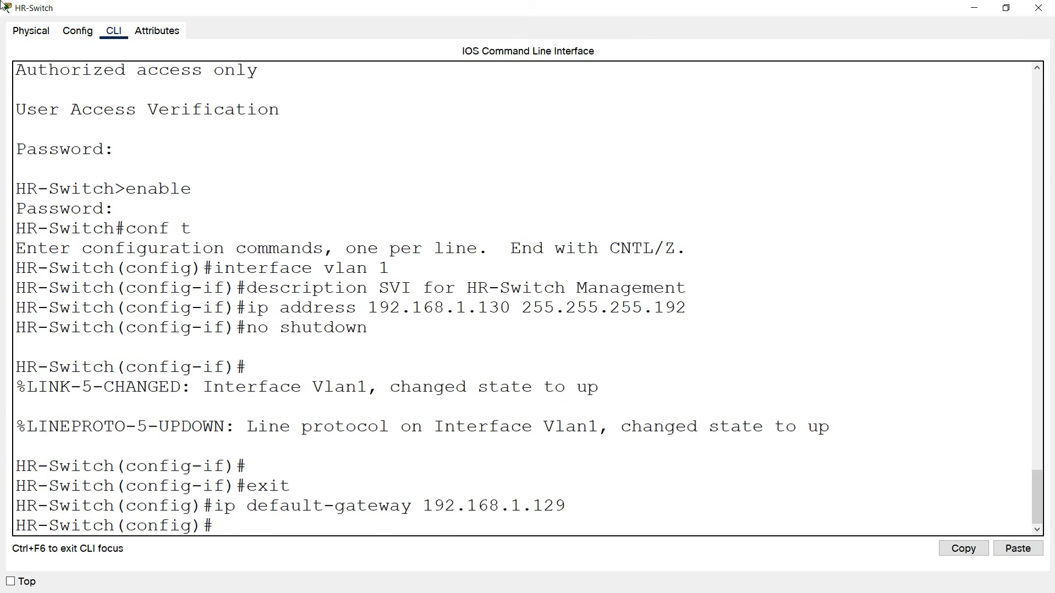
click(1037, 8)
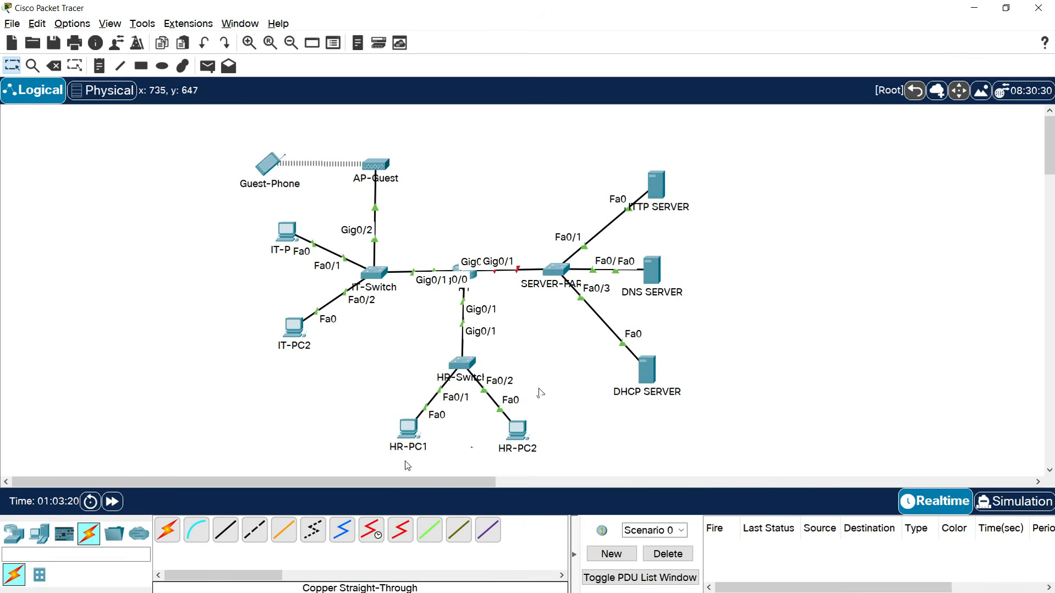
In HR-PC1's IP Configuration, enter IPv4 address 192.168.1.131.
mouse_move(410, 459)
click(408, 430)
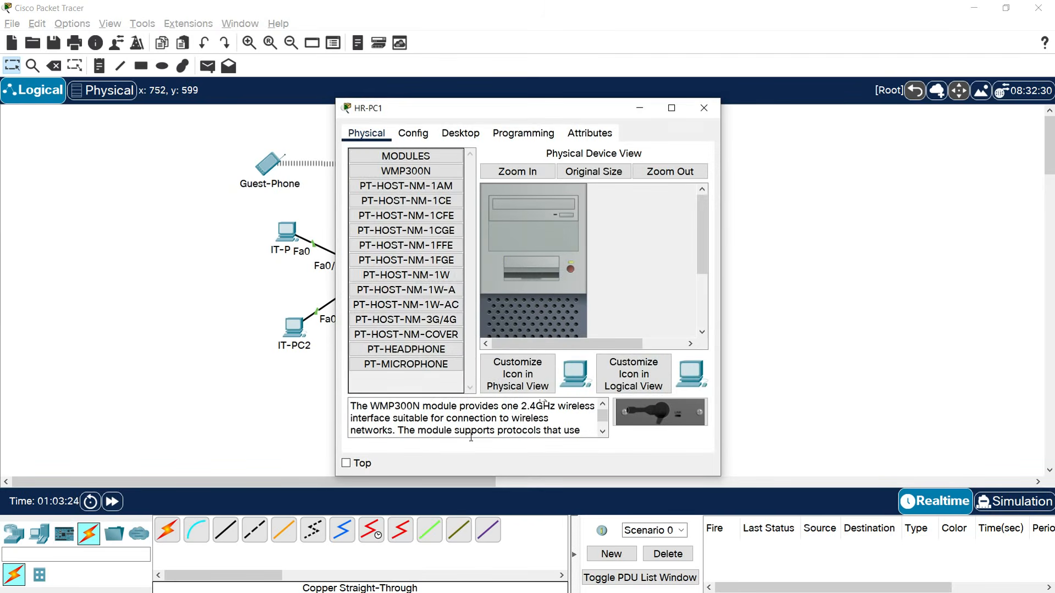
click(465, 140)
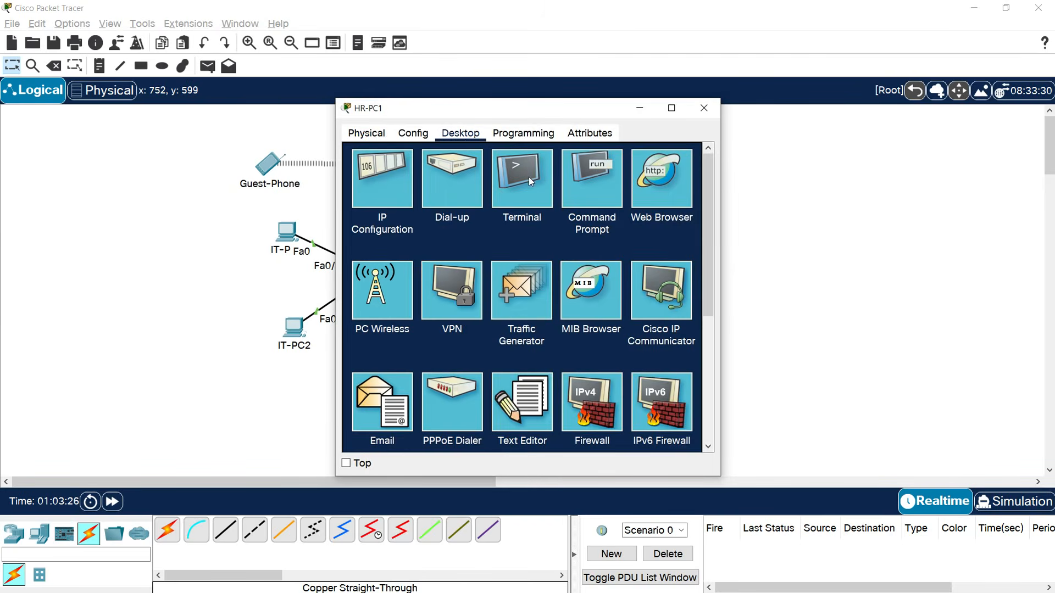
click(394, 193)
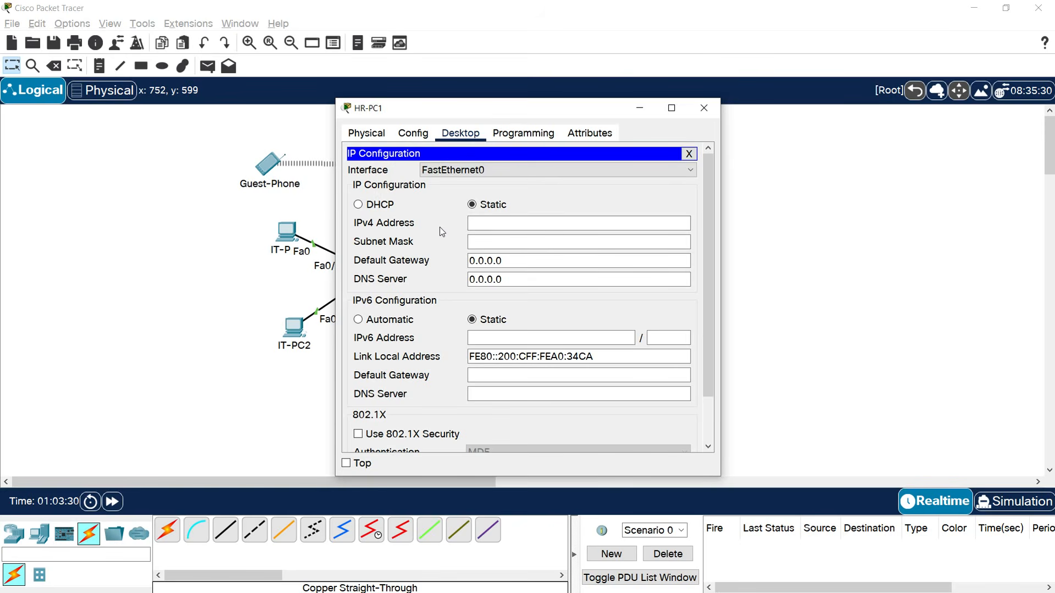
click(493, 221)
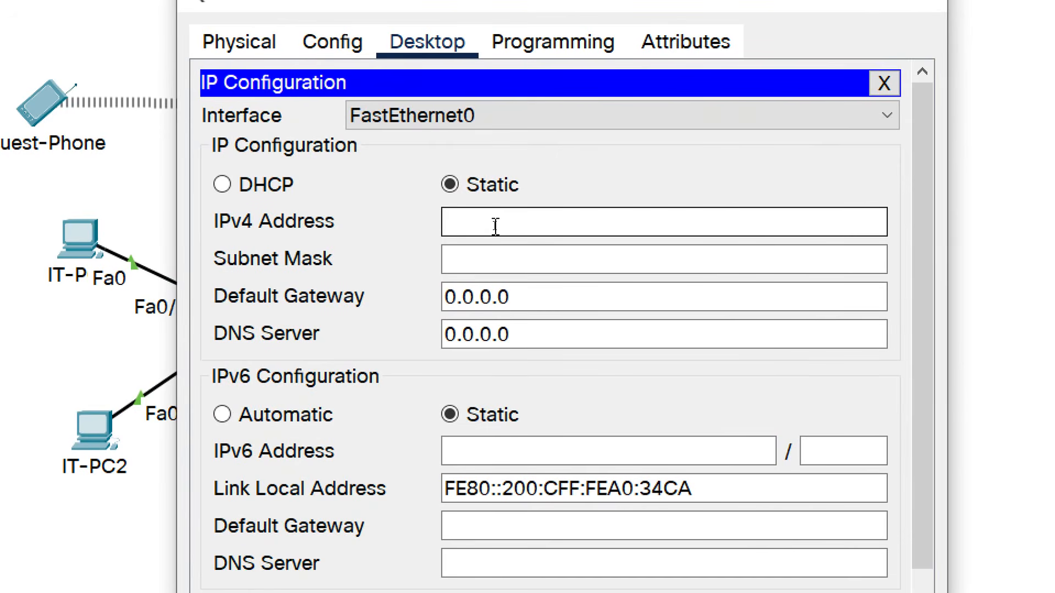
text(192.168.1.131)
key(Tab)
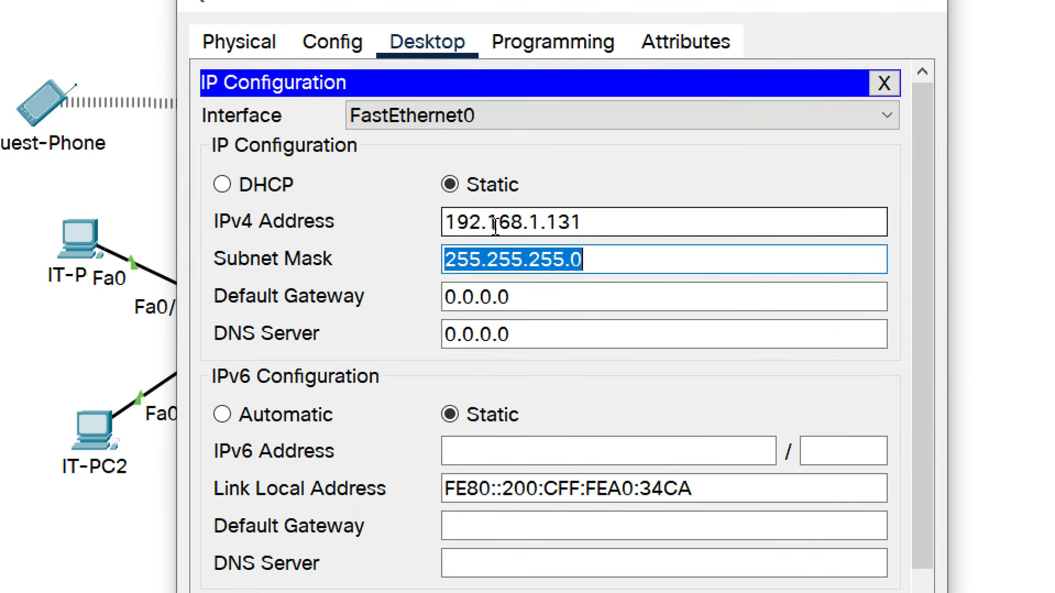
Set mask 255.255.255.192, gateway 192.168.1.129 and DNS server 192.168.1.222.
click(631, 266)
key(BackSpace)
text(192)
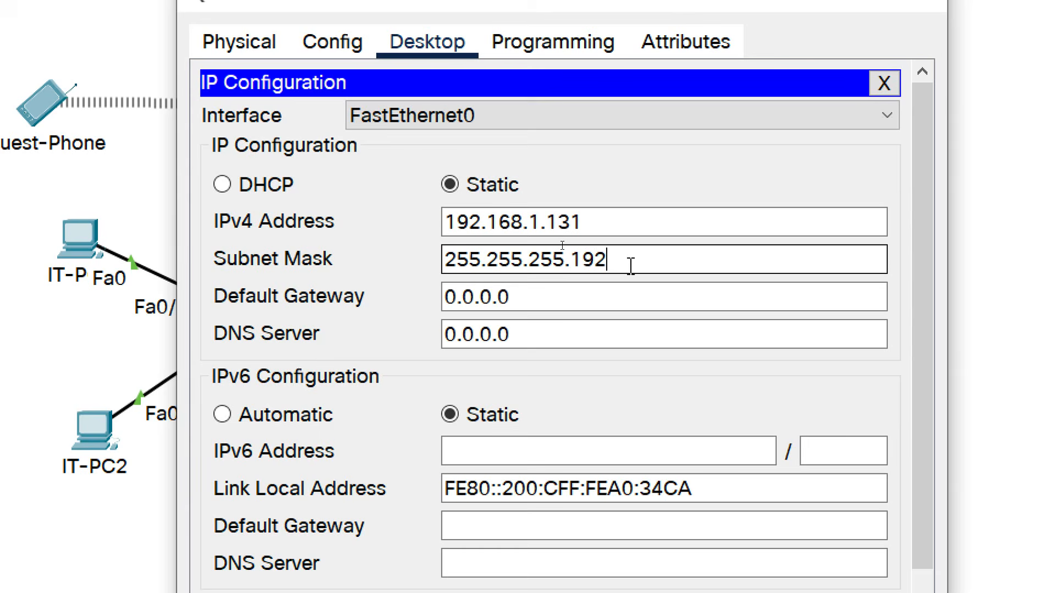
key(Tab)
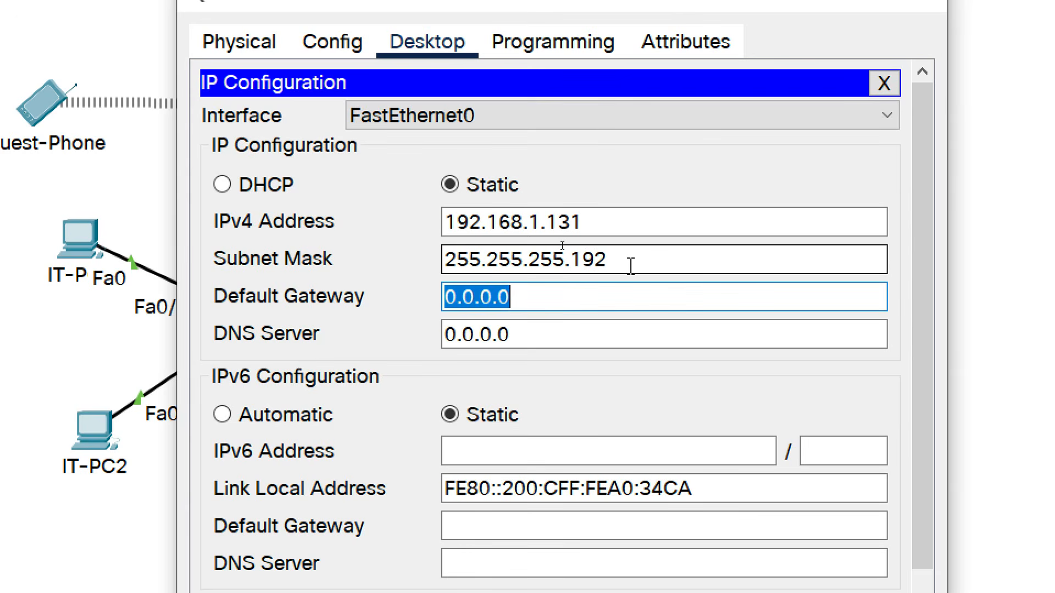
text(192.168.1.129)
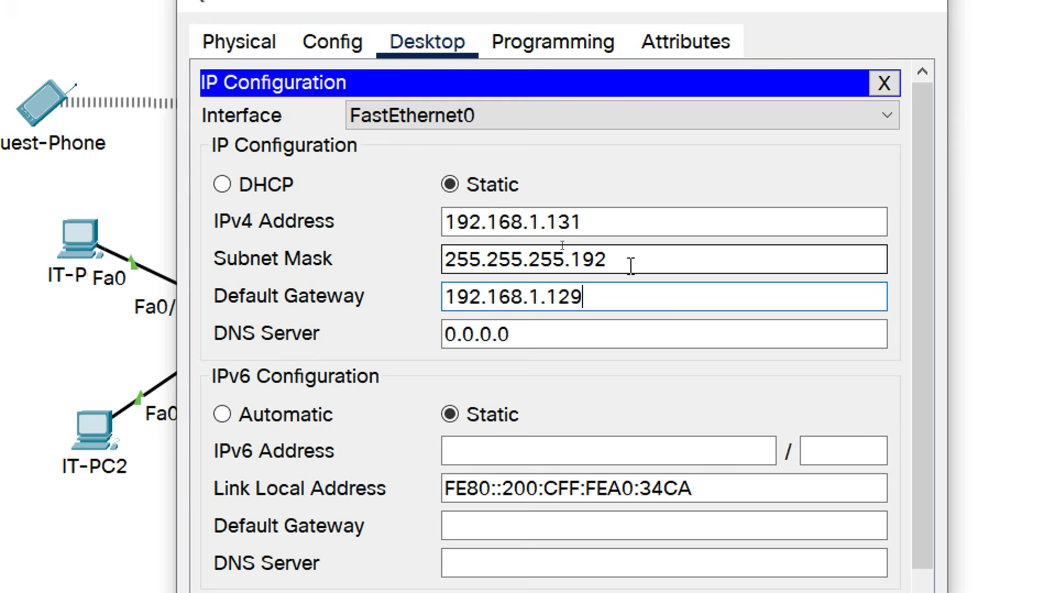
key(Tab)
text(192)
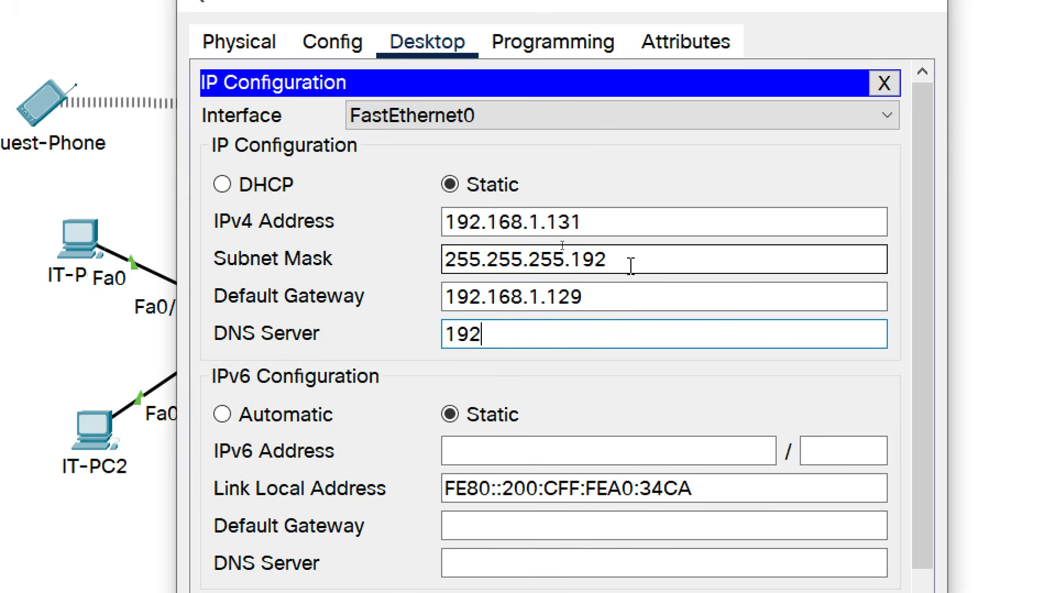
text(.168.1.222)
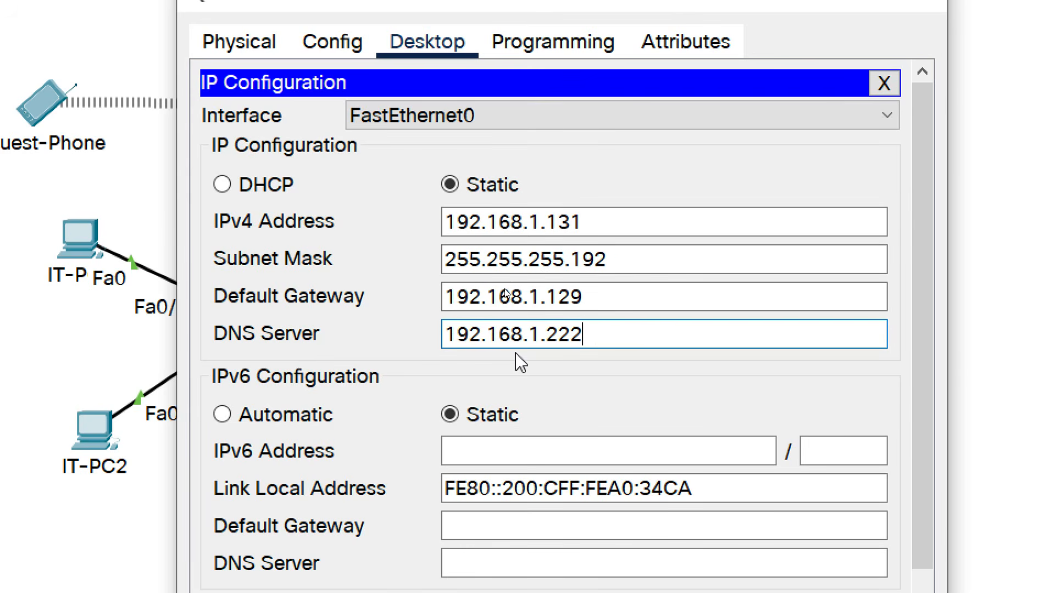
scroll(504, 439, down, 2)
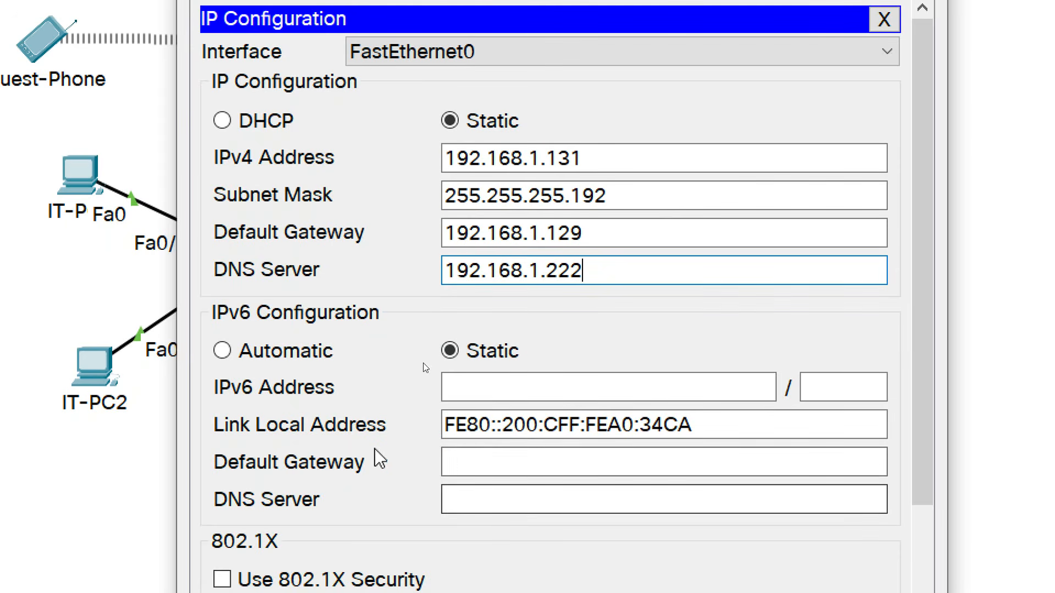
Enter IPv6 address 2001:DB8:ACAD:128::2/64 with default gateway FE80::1.
click(464, 391)
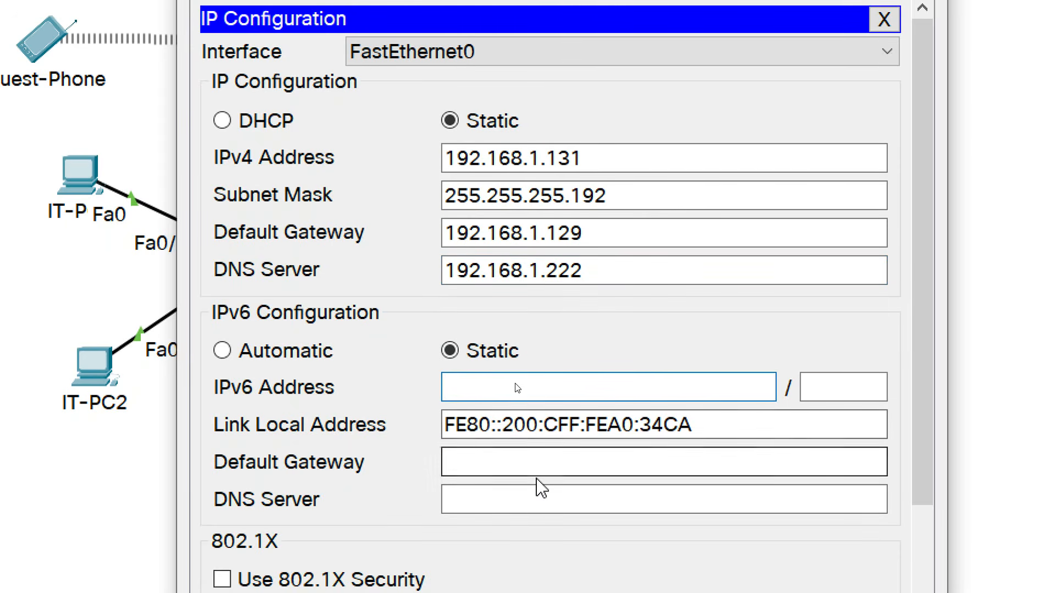
text(2001:DB8:ACAD)
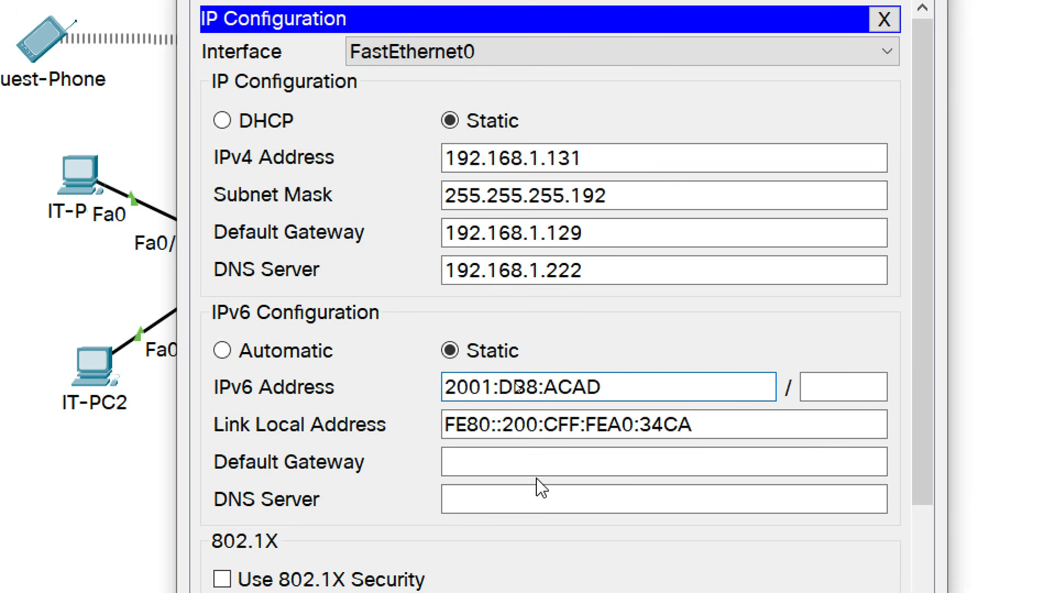
text(:128::2)
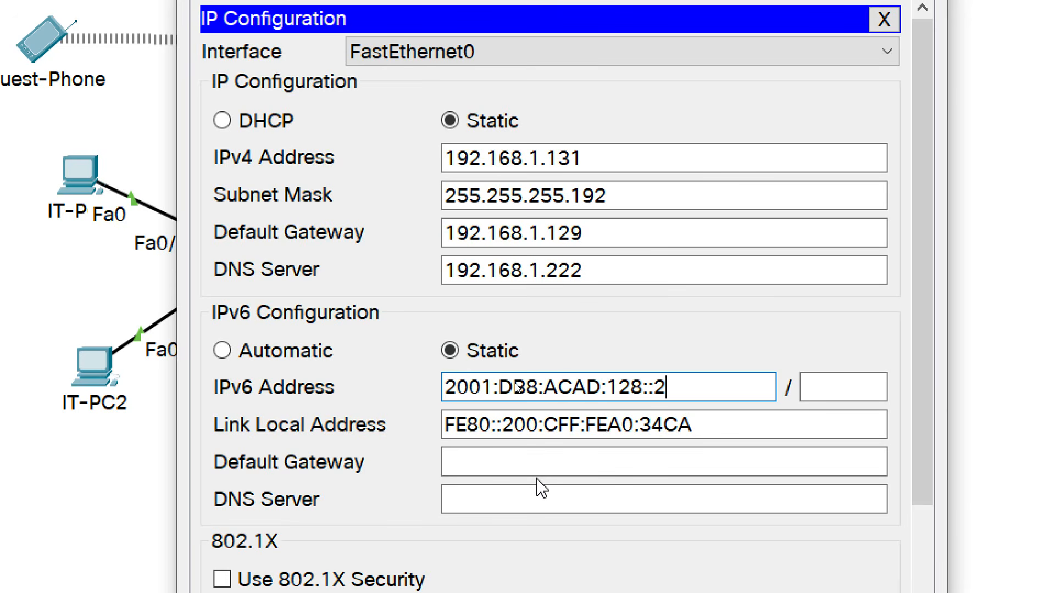
key(Tab)
text(64)
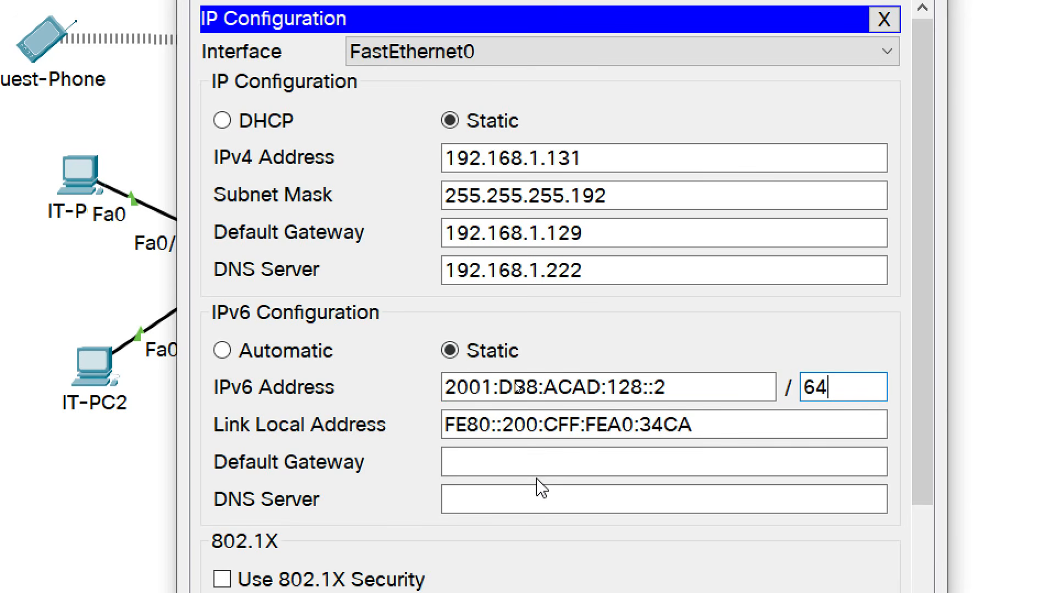
click(536, 462)
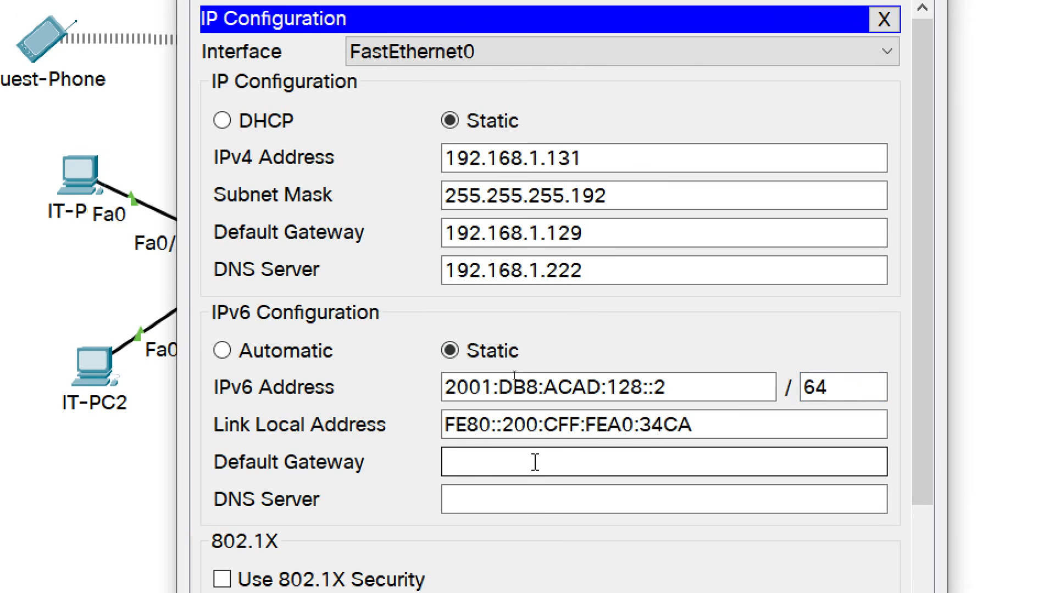
text(FE80::1)
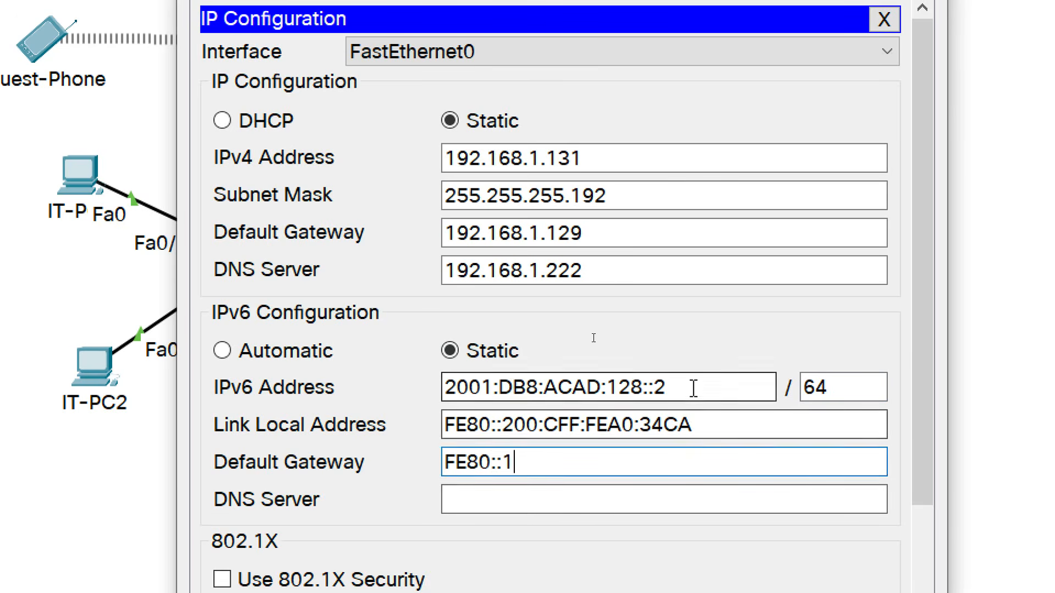
Set the IPv6 DNS server to 2001:DB8:ACAD:192::3 and close HR-PC1's window.
drag(692, 387, 440, 386)
key(ctrl+c)
click(514, 497)
key(ctrl+v)
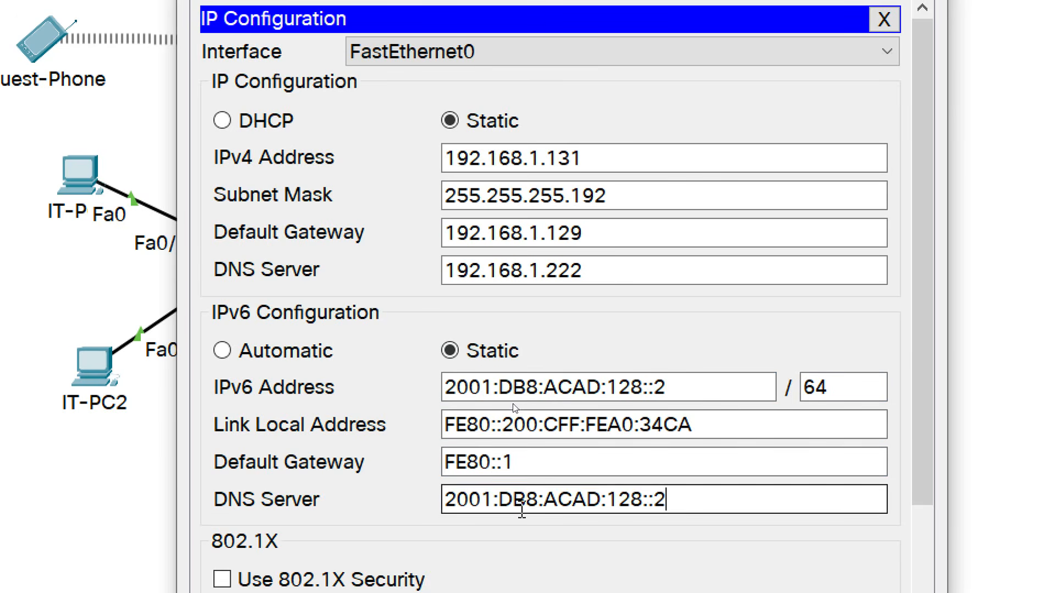
click(641, 497)
key(BackSpace)
key(BackSpace)
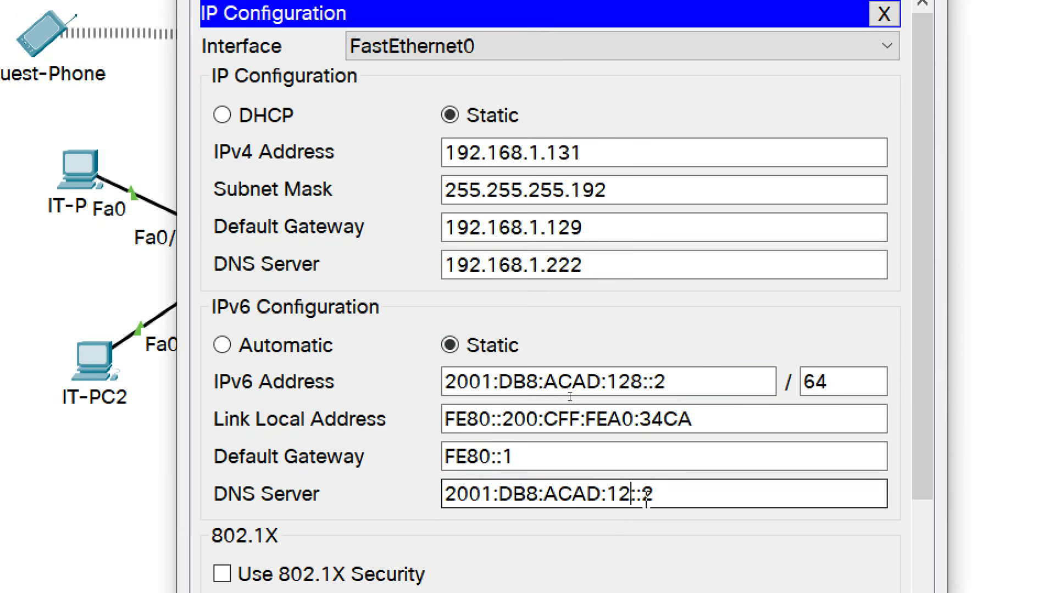
text(92)
click(676, 497)
key(BackSpace)
text(3)
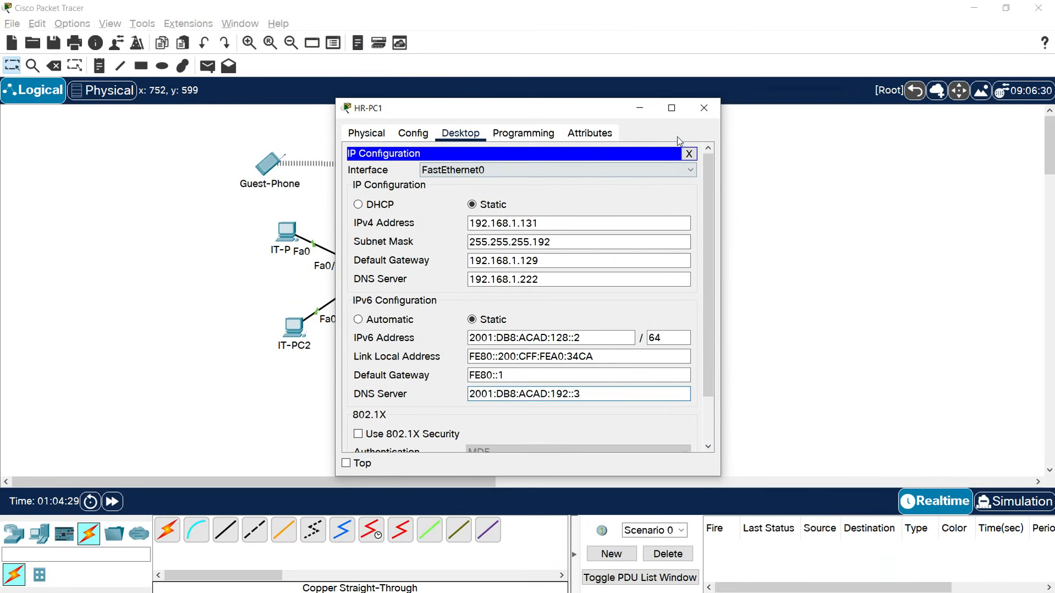
click(701, 111)
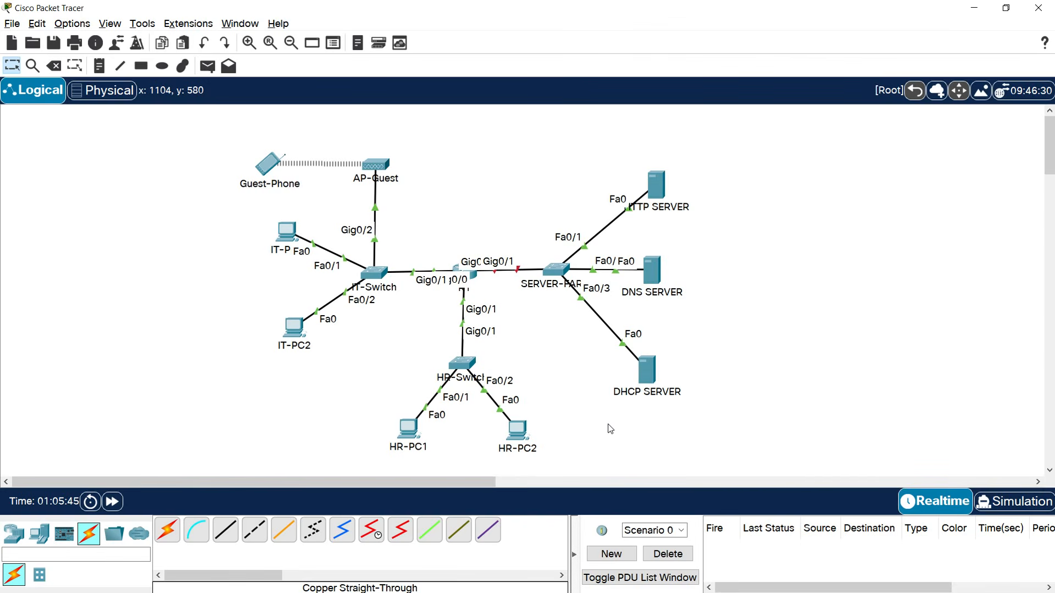
In HR-PC2's IP Configuration, enter IPv4 address 192.168.1.132.
click(516, 430)
click(392, 202)
click(478, 224)
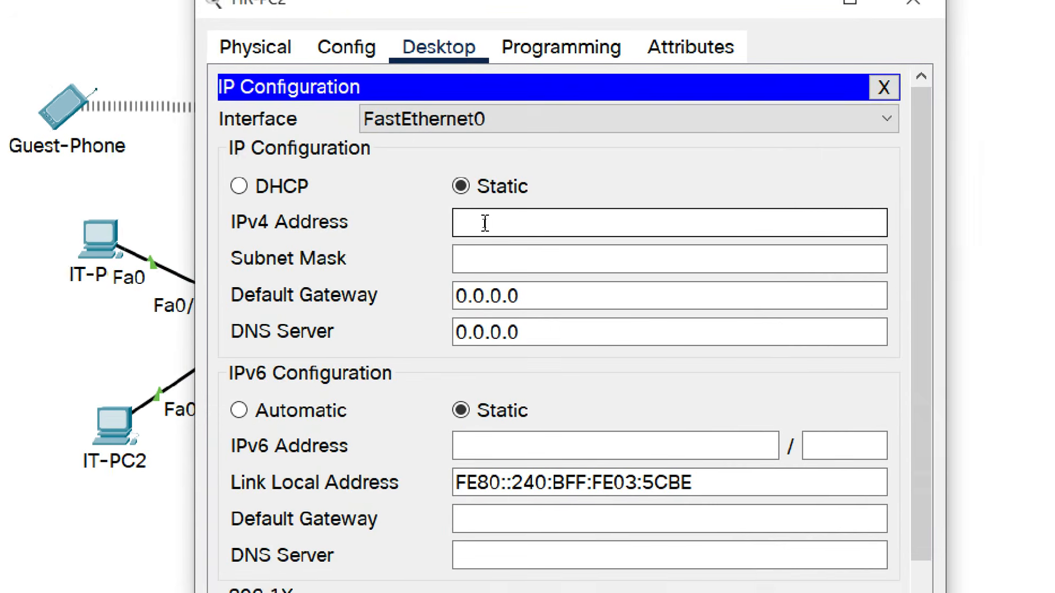
text(19)
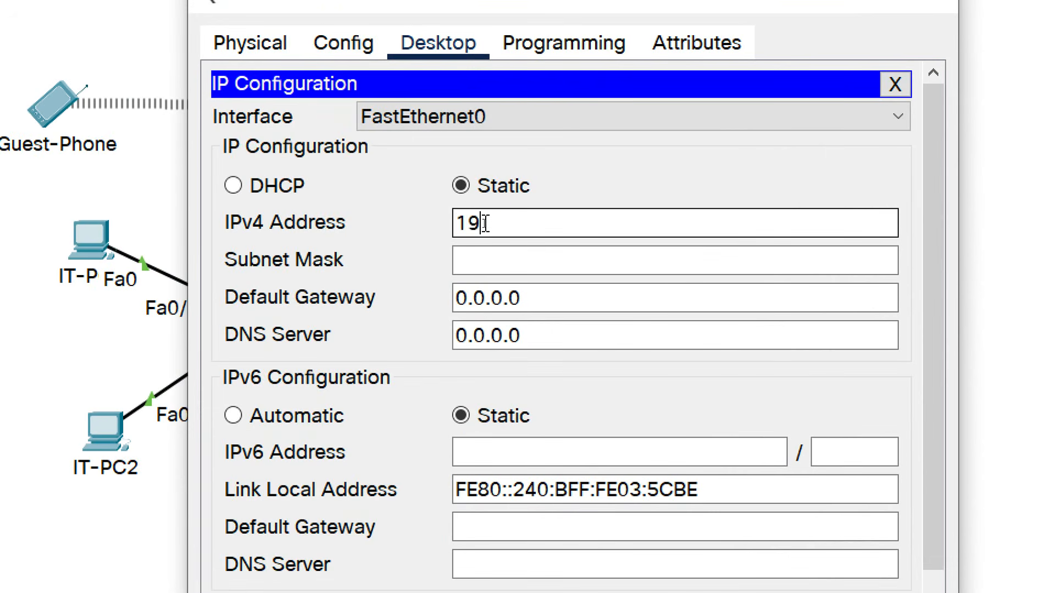
text(2.168.1.132)
key(Tab)
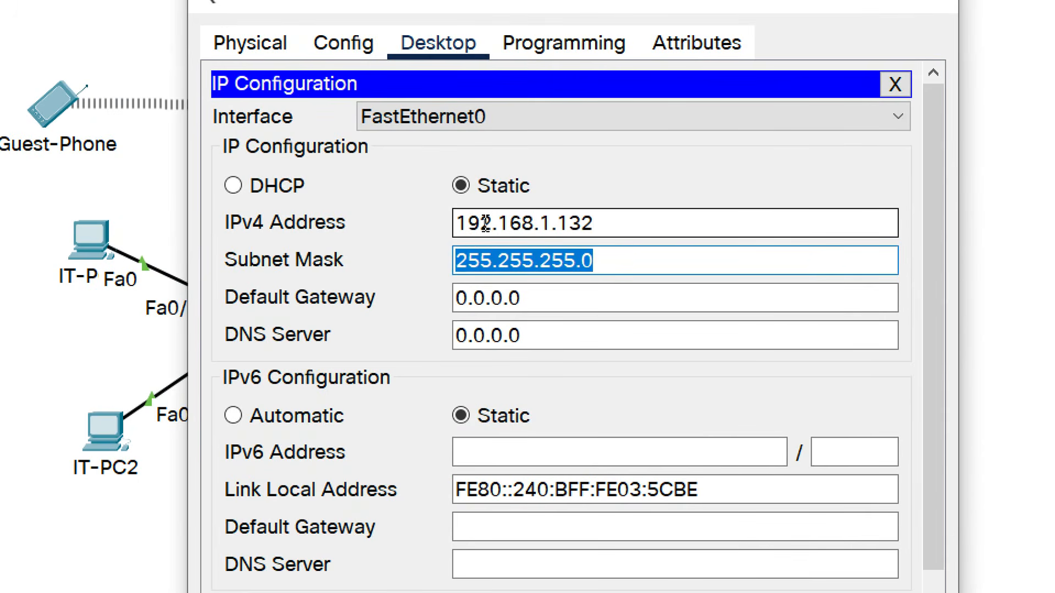
Set mask 255.255.255.192, gateway 192.168.1.129 and DNS server 192.168.1.222.
click(637, 248)
key(BackSpace)
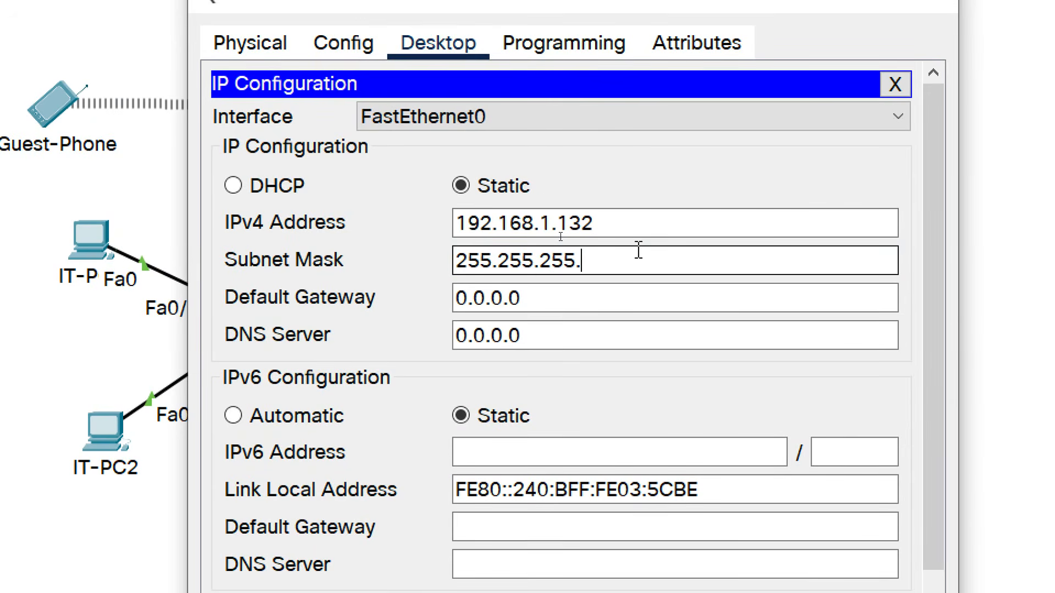
text(192)
drag(544, 302, 431, 299)
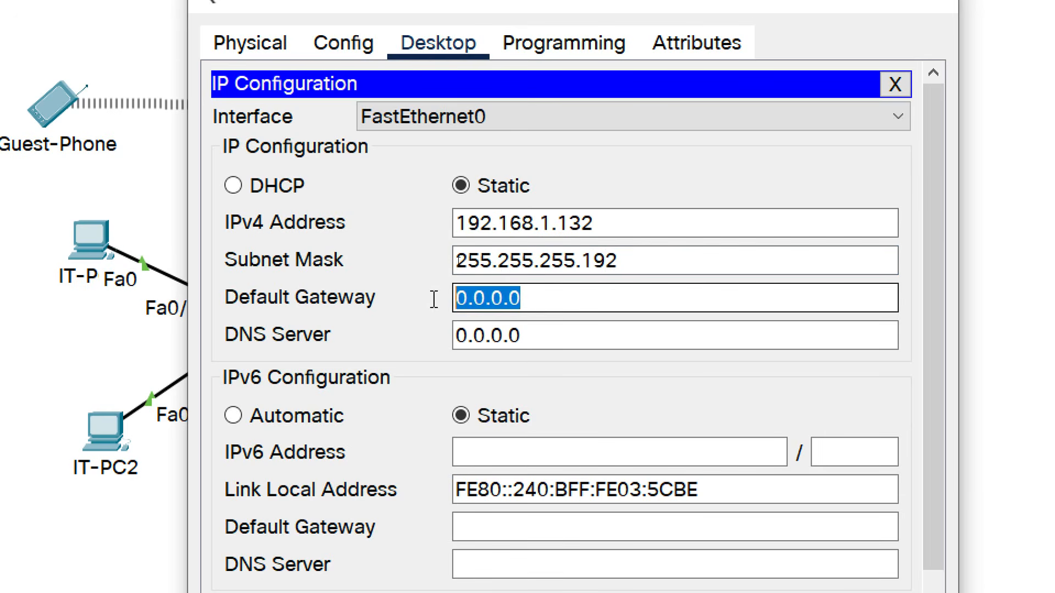
text(192.16)
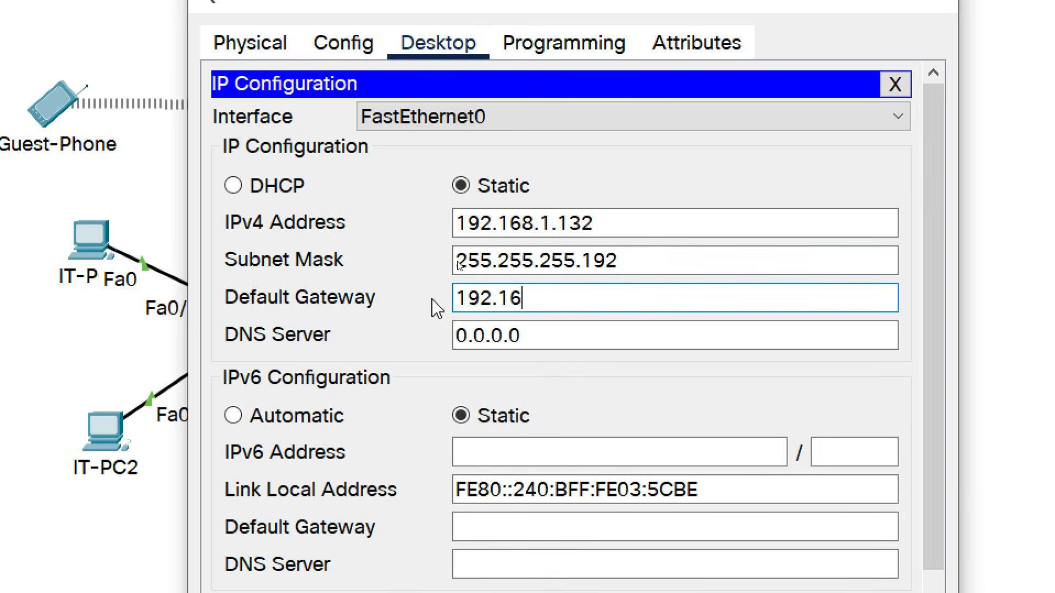
text(8.1.129)
key(Tab)
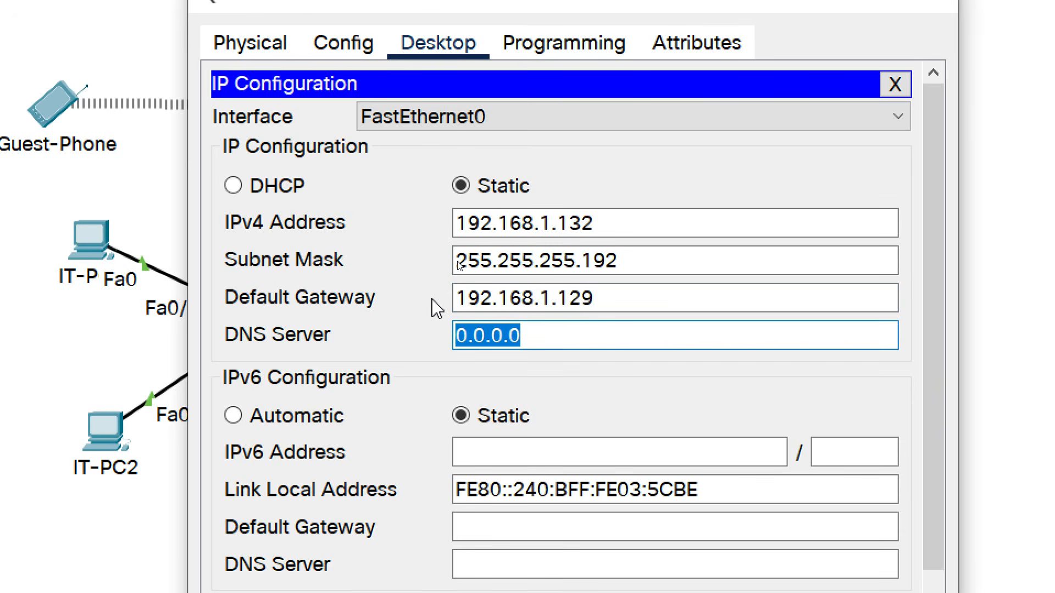
text(192.16)
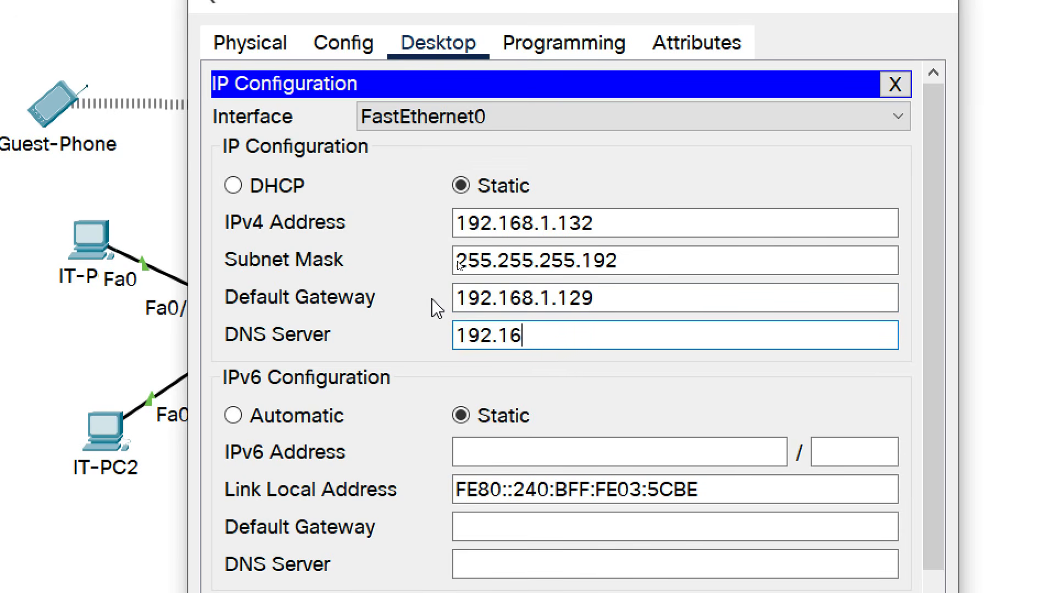
text(8.1.222)
drag(608, 336, 456, 337)
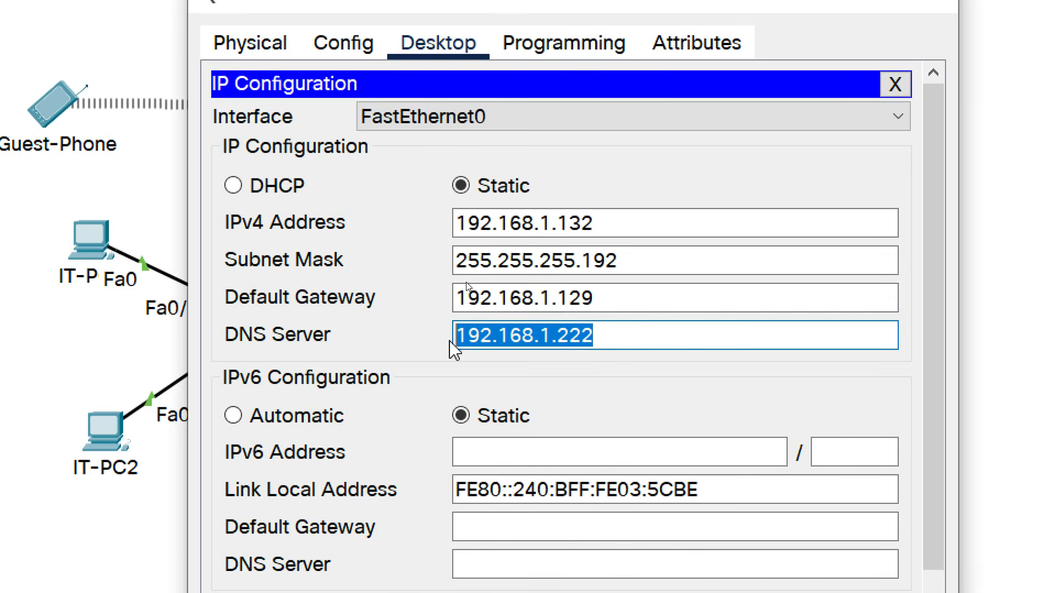
scroll(483, 518, down, 2)
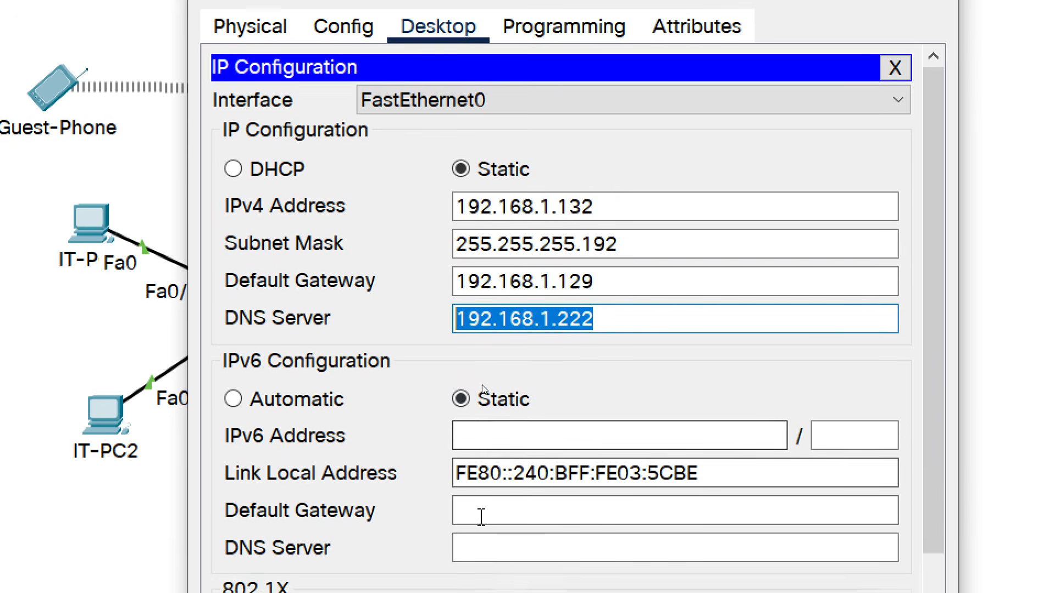
Give HR-PC2 IPv6 address 2001:DB8:ACAD:128::3/64 with default gateway FE80::1.
click(473, 391)
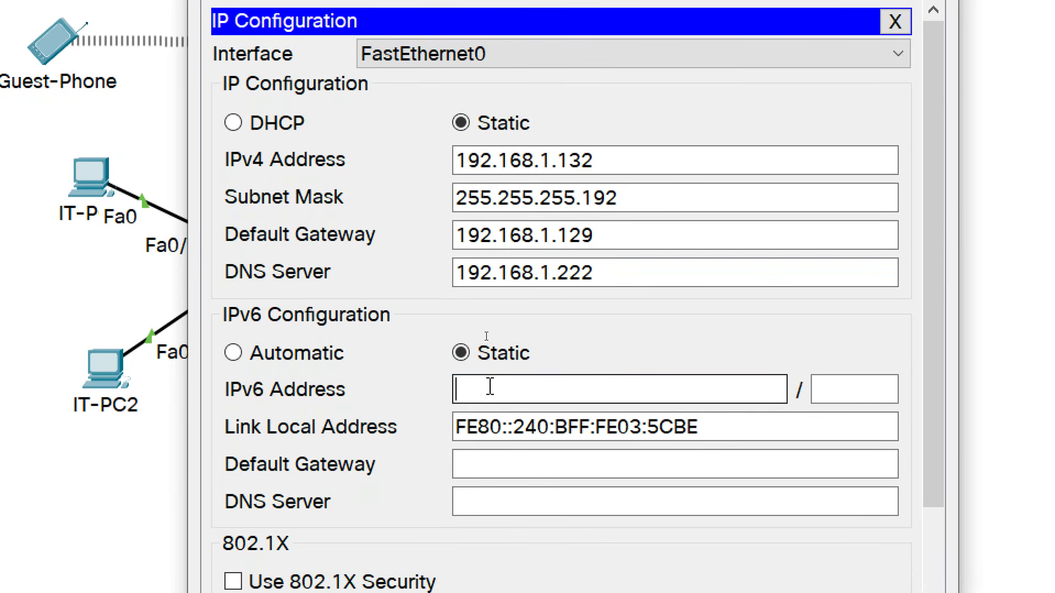
text(2001:DB8:AC)
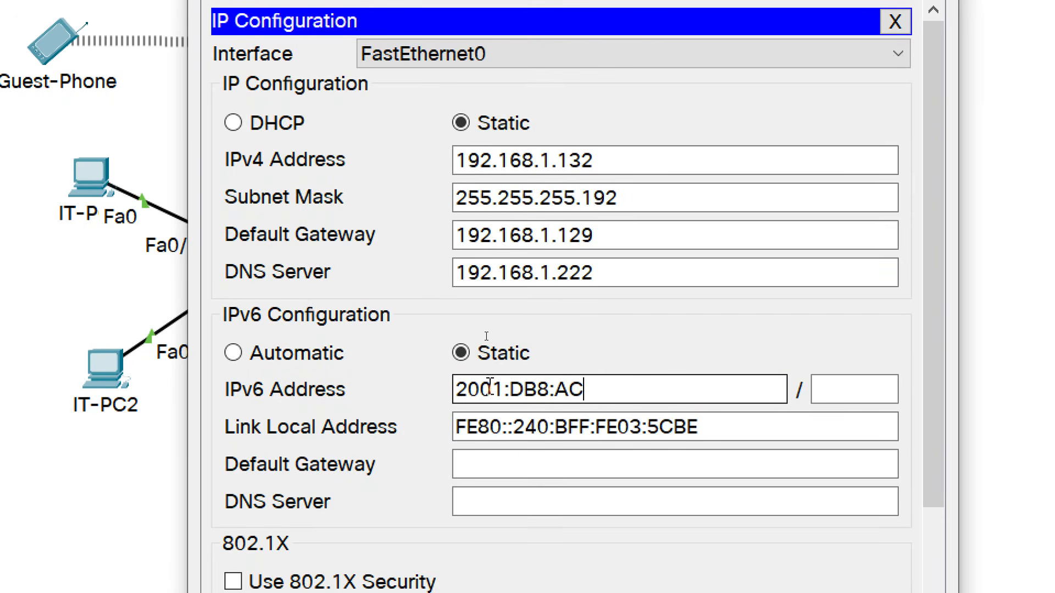
text(AD:128)
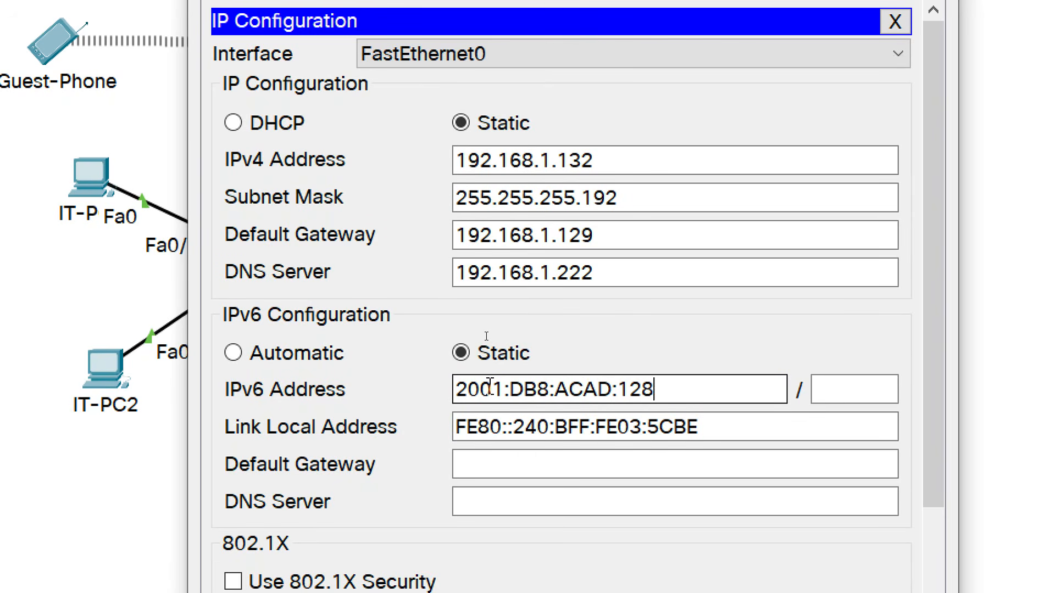
text(::3)
key(Tab)
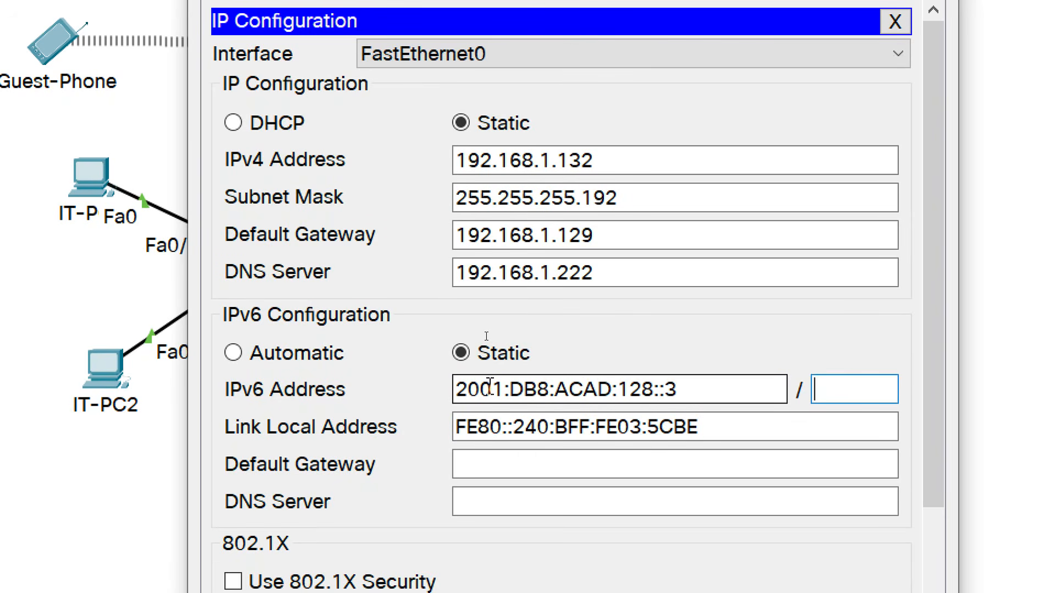
text(64)
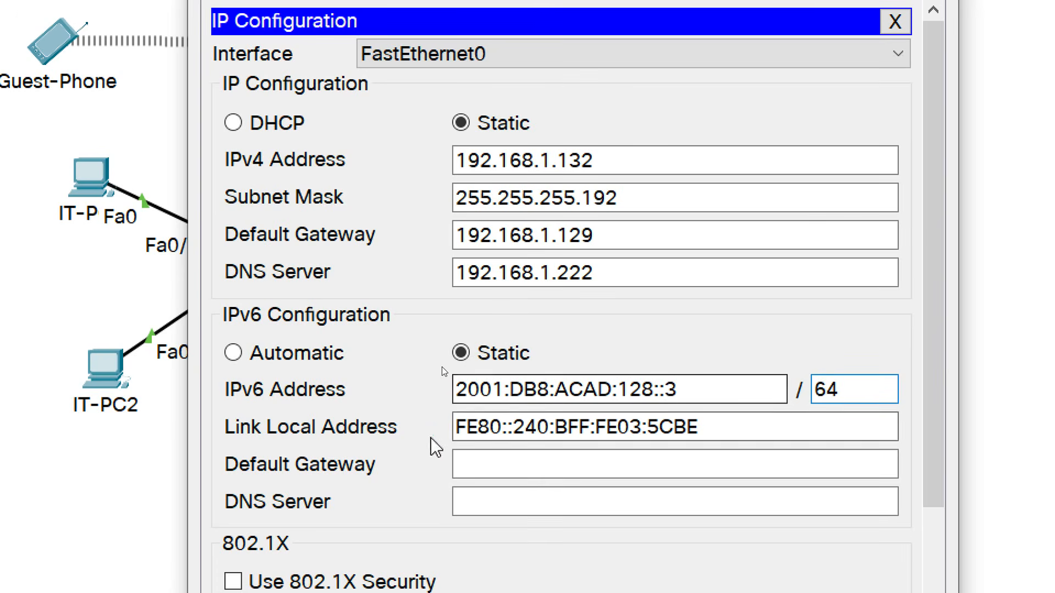
click(487, 464)
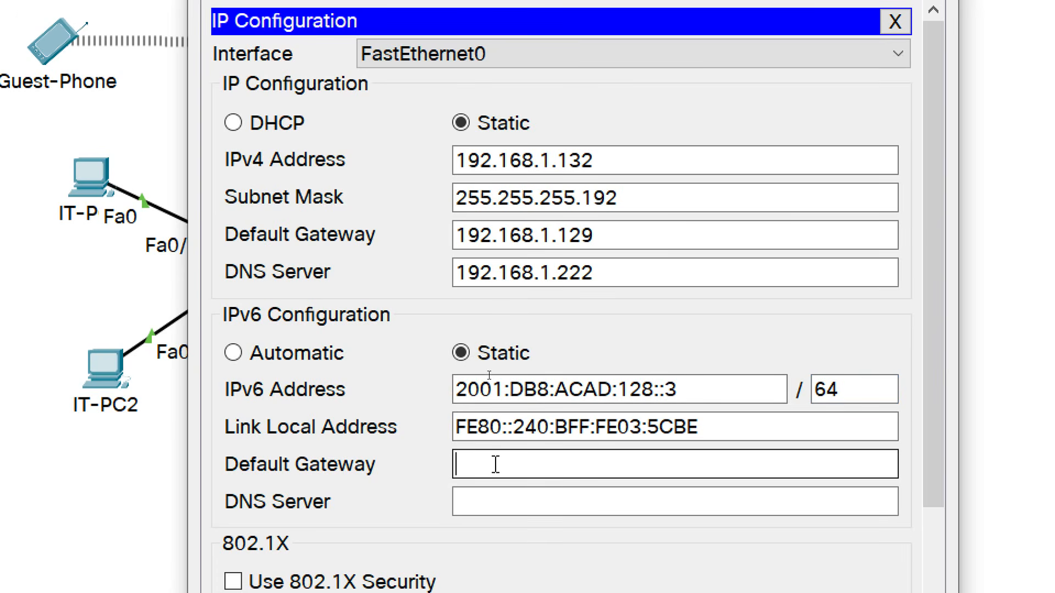
text(FE80::1)
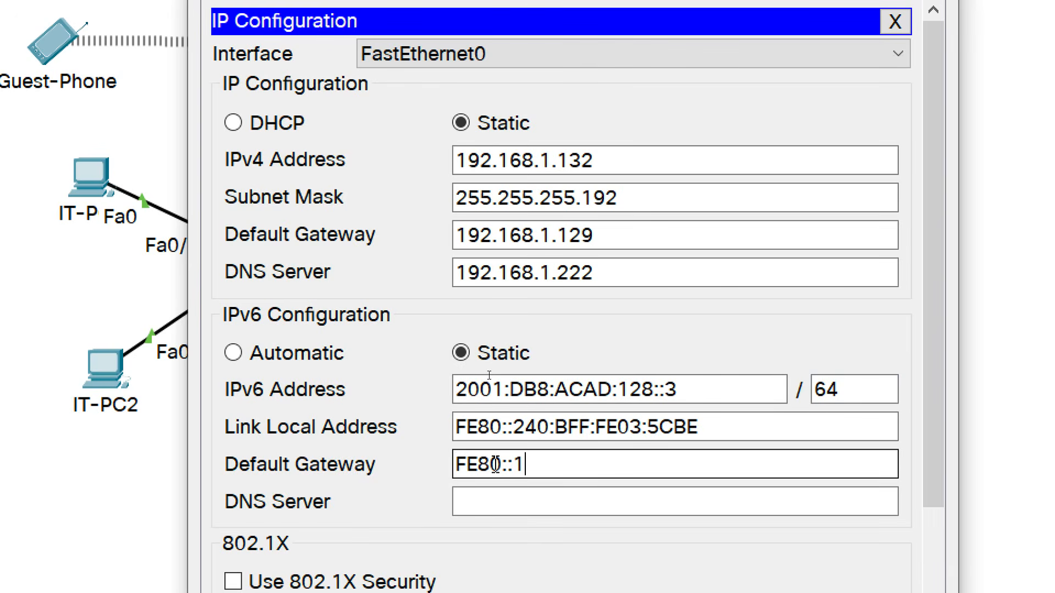
Set the IPv6 DNS server to 2001:DB8:ACAD:192::3 and close the window.
click(487, 502)
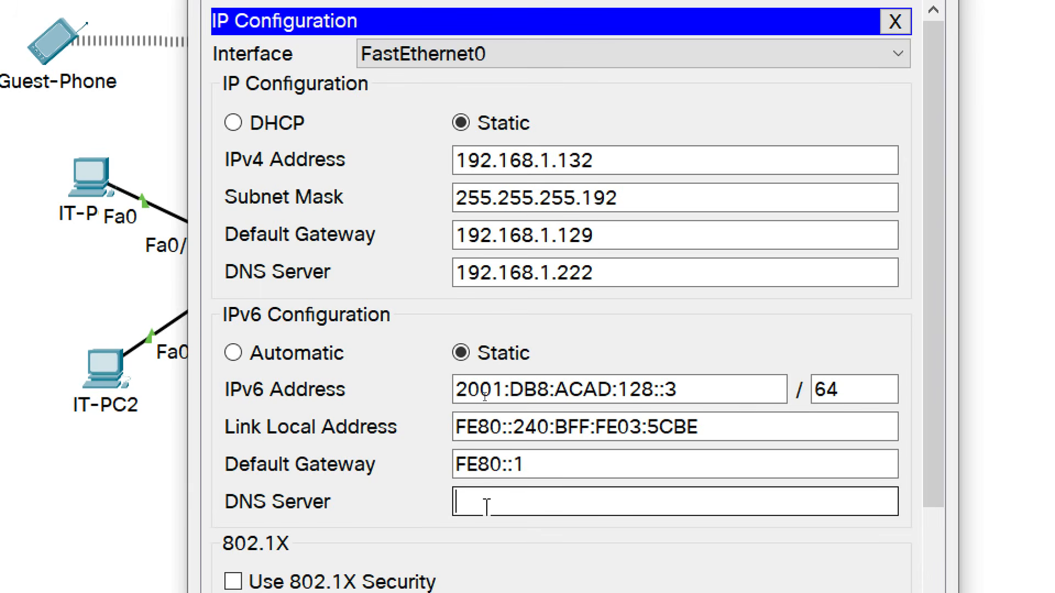
click(690, 389)
drag(700, 389, 459, 390)
key(ctrl+c)
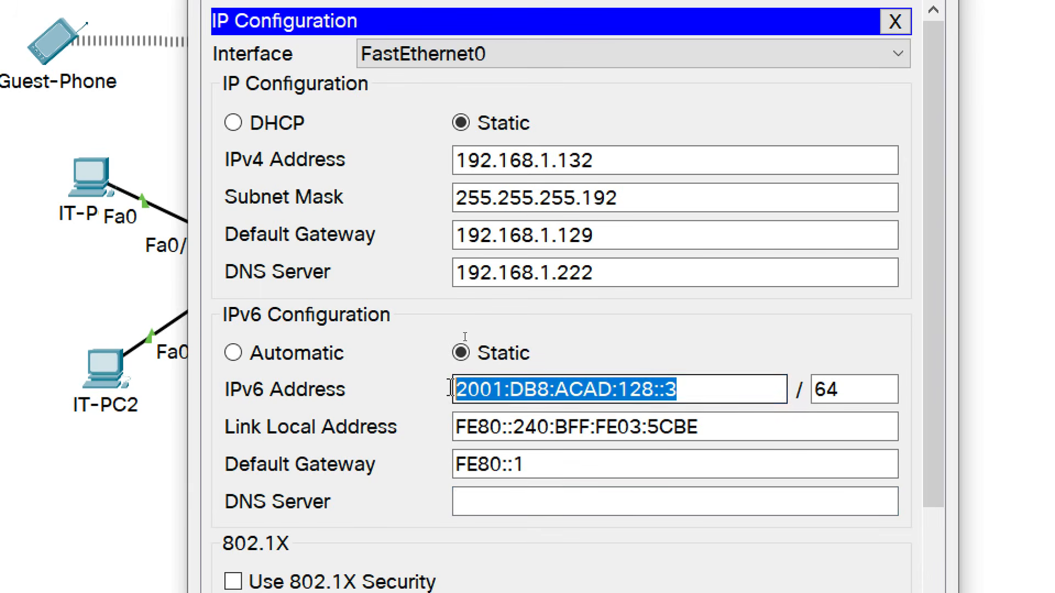
click(484, 511)
key(ctrl+v)
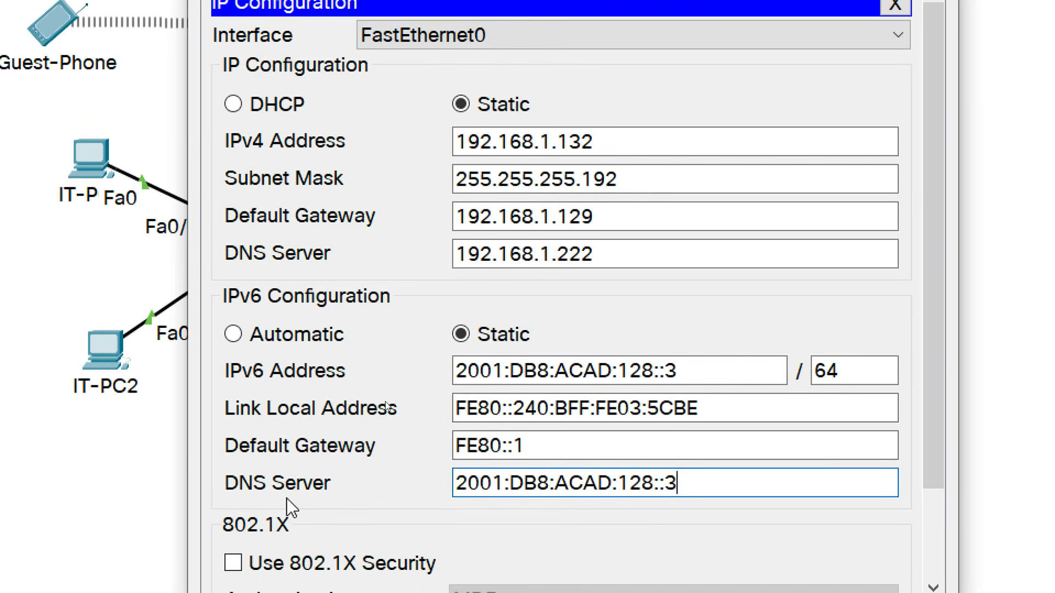
click(654, 483)
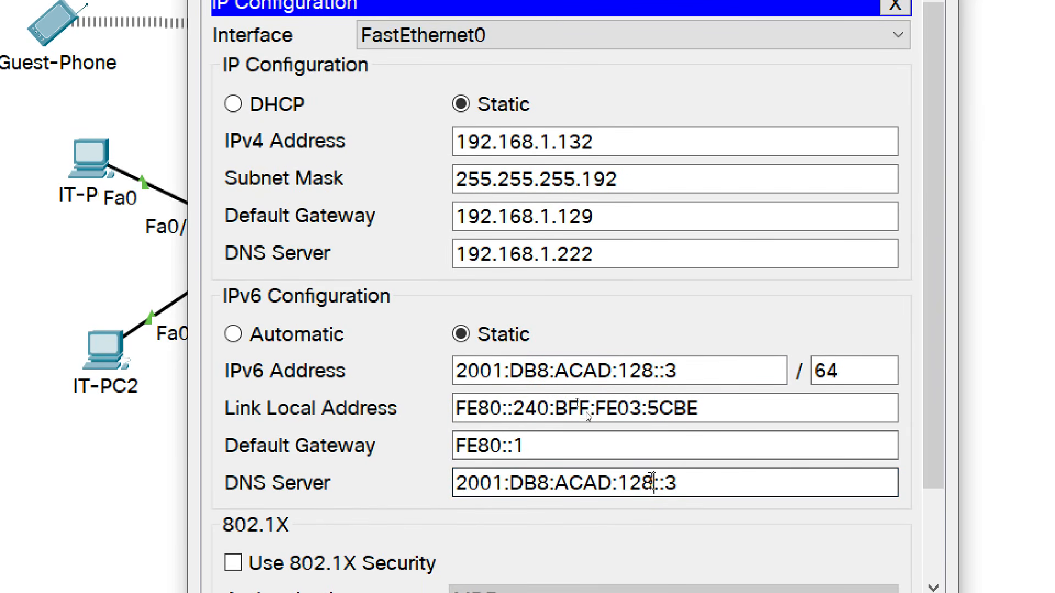
key(BackSpace)
key(BackSpace)
text(92)
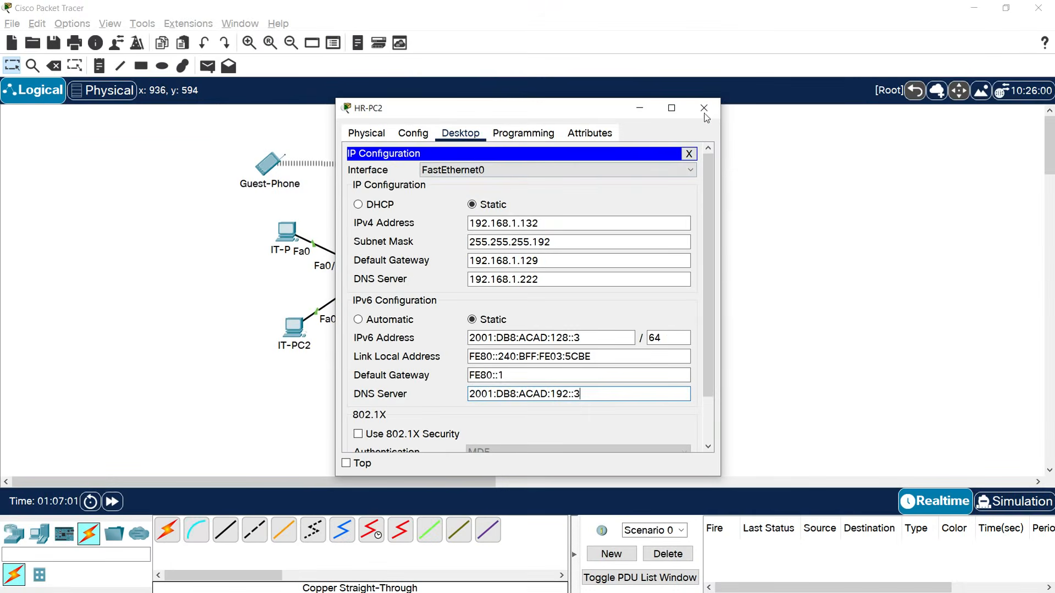
click(705, 108)
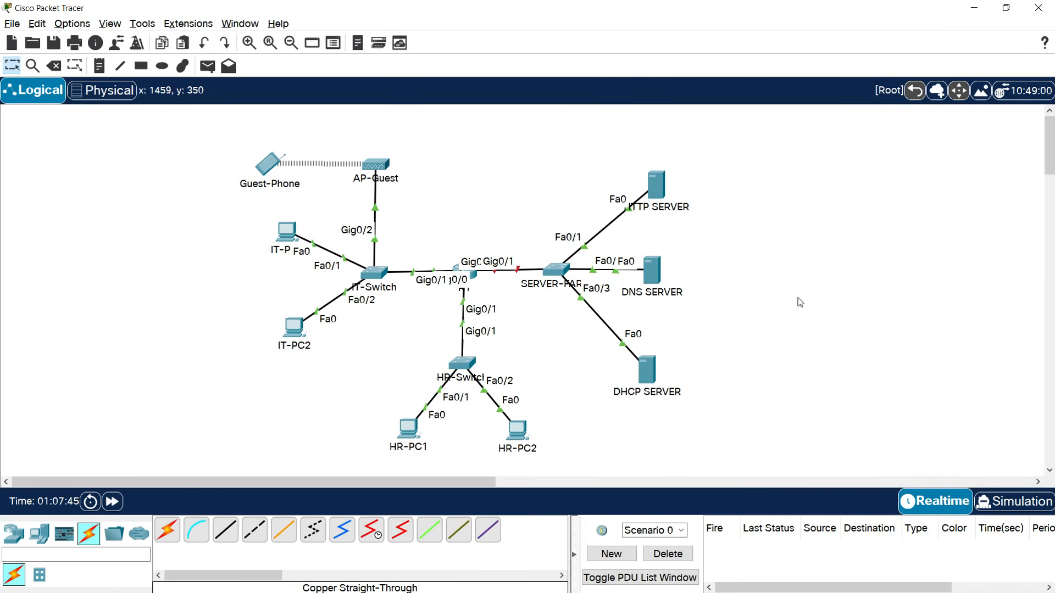
In R1's full-screen CLI, describe g0/2 as 'Connected to Server-Farm G0/1'.
click(475, 280)
click(671, 108)
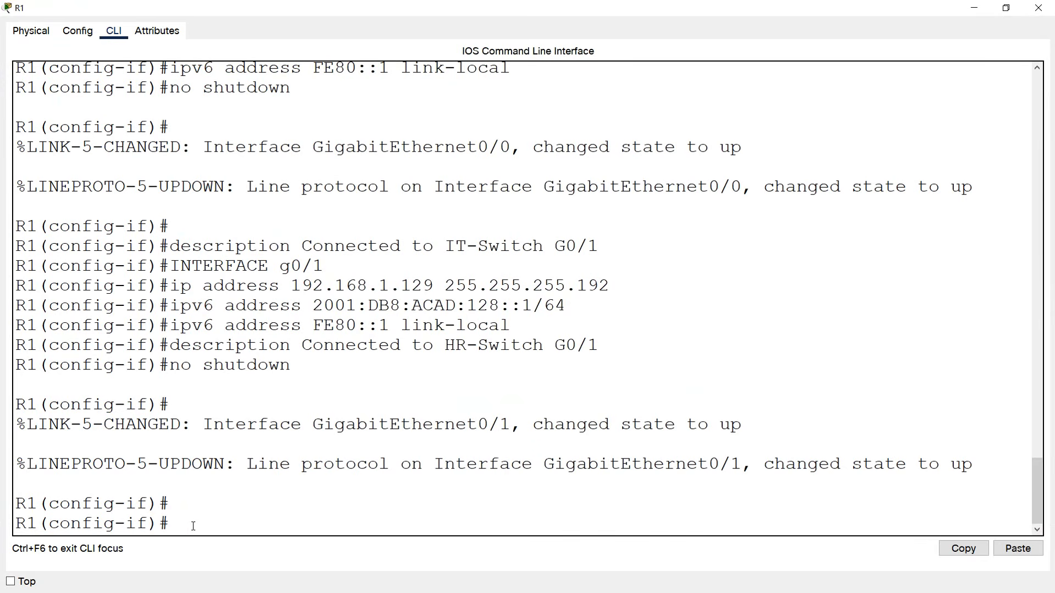
text(INT)
key(BackSpace)
key(BackSpace)
key(BackSpace)
text(interface g0/2)
key(Return)
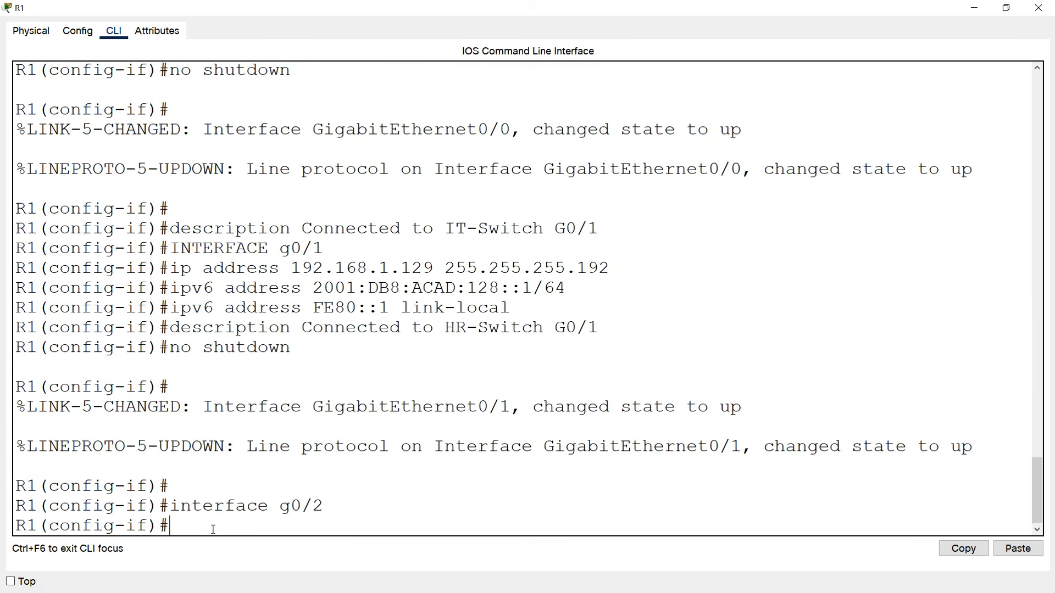
text(ip addre)
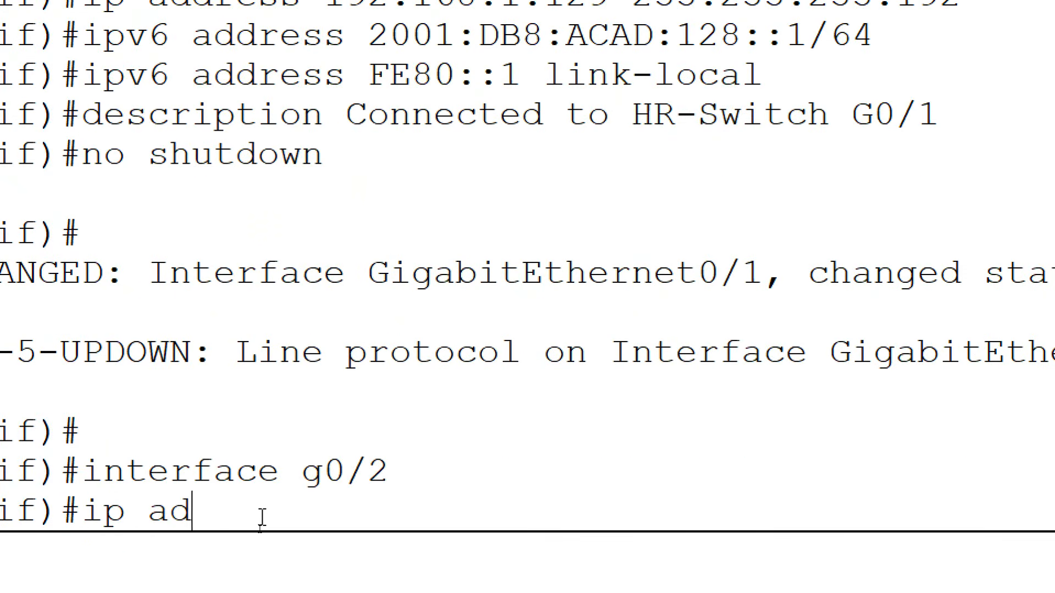
key(BackSpace)
key(BackSpace)
key(BackSpace)
key(BackSpace)
key(BackSpace)
key(BackSpace)
key(BackSpace)
key(BackSpace)
text(description Connected to )
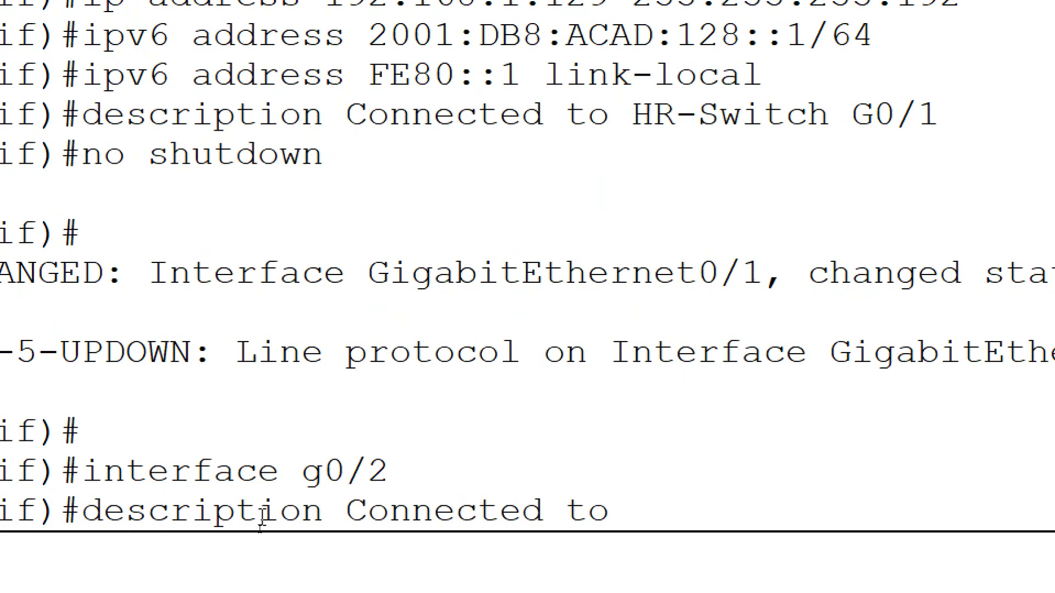
text(Server)
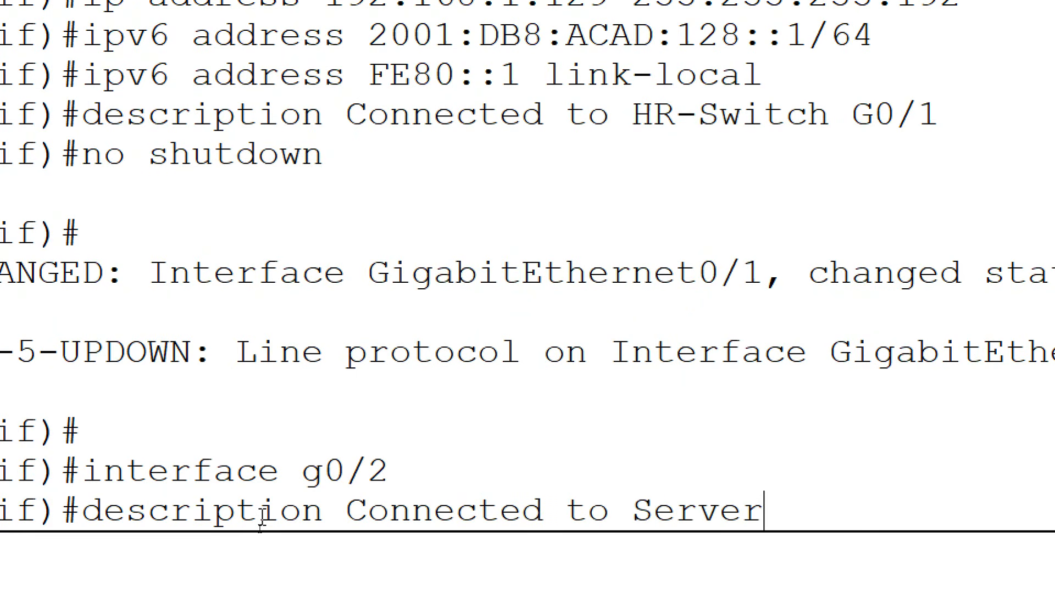
text(-Farm)
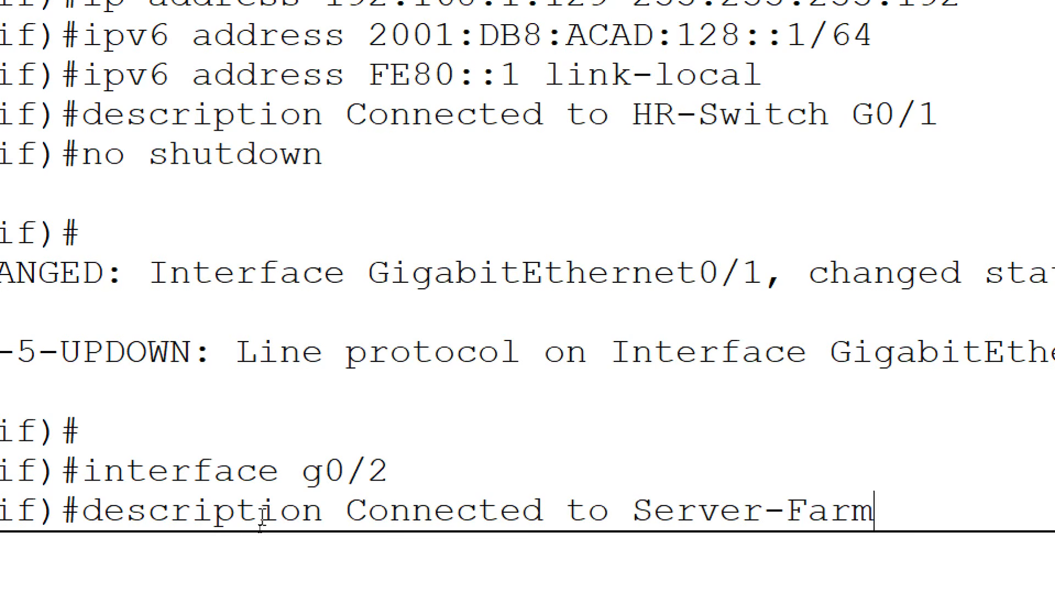
text( G0/1)
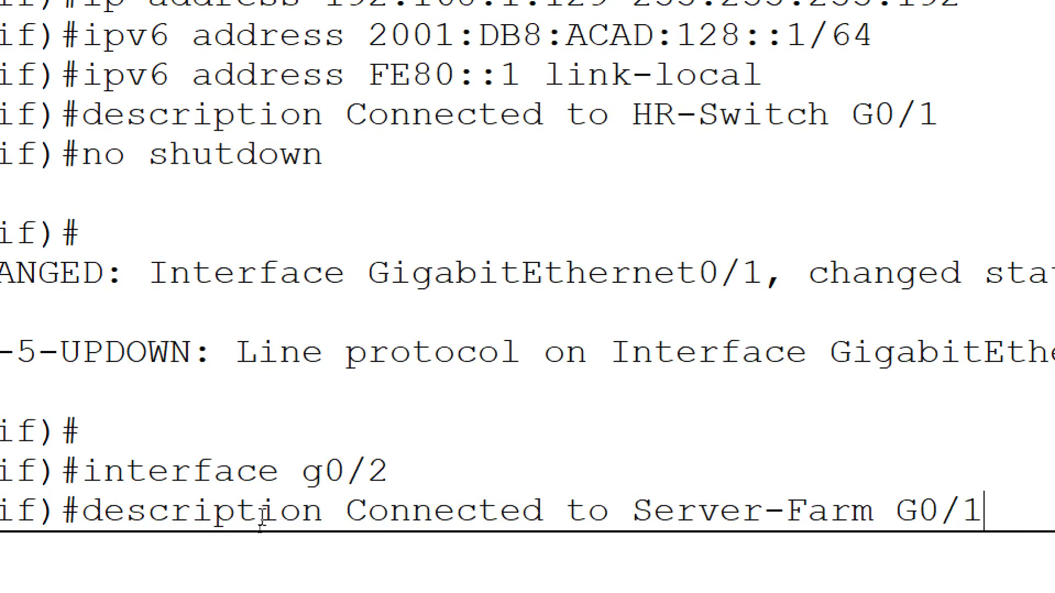
key(Return)
Give g0/2 192.168.1.193 255.255.255.224, 2001:DB8:ACAD:192::1/64, FE80::1 link-local, and enable it.
text(ip add)
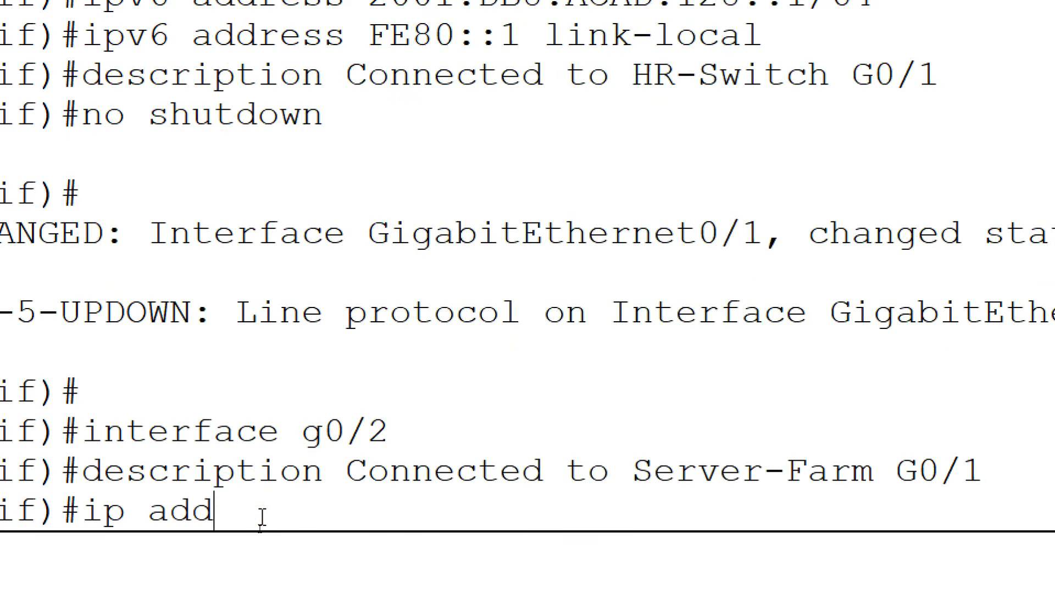
text(ress 192.168.)
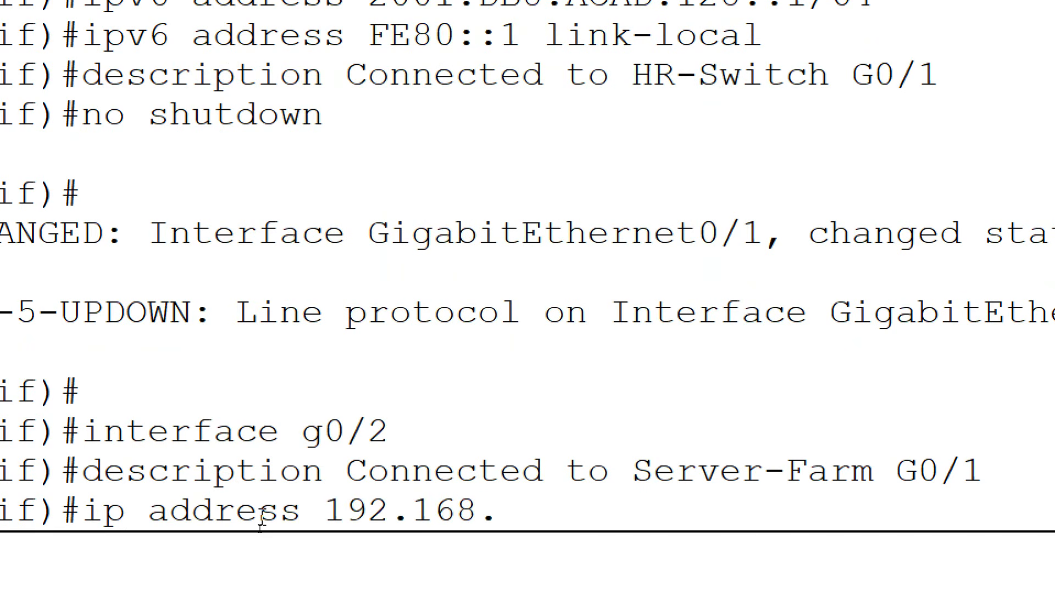
text(1.192)
key(BackSpace)
text(3)
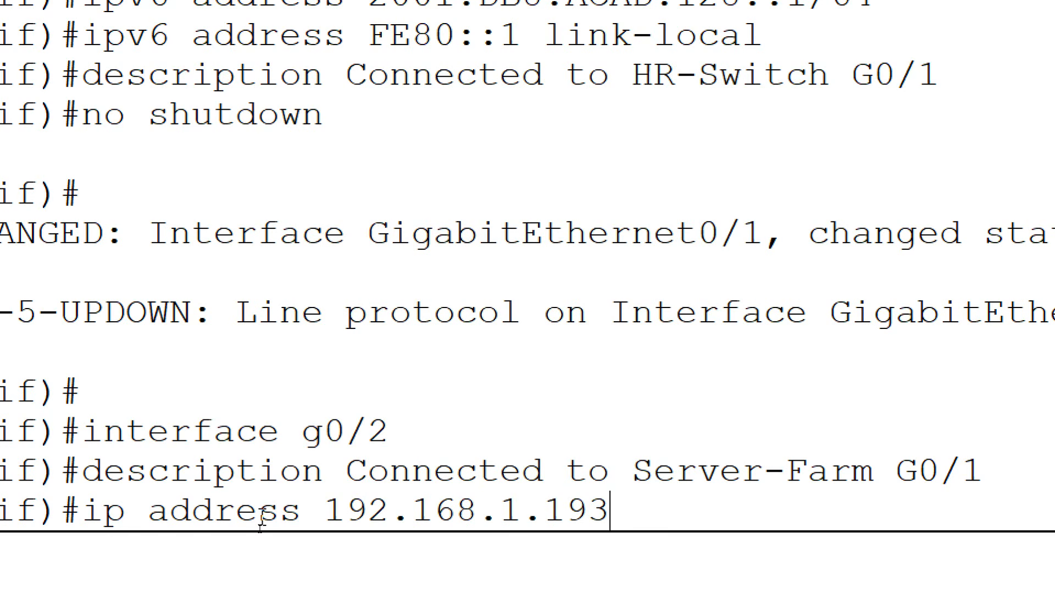
text( 255.2)
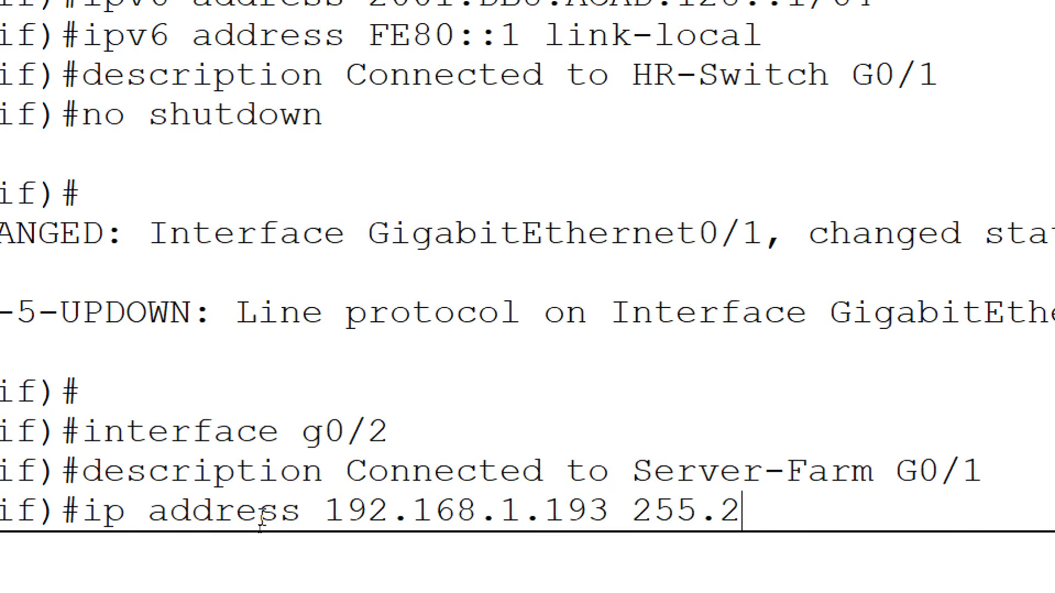
text(55.255.224)
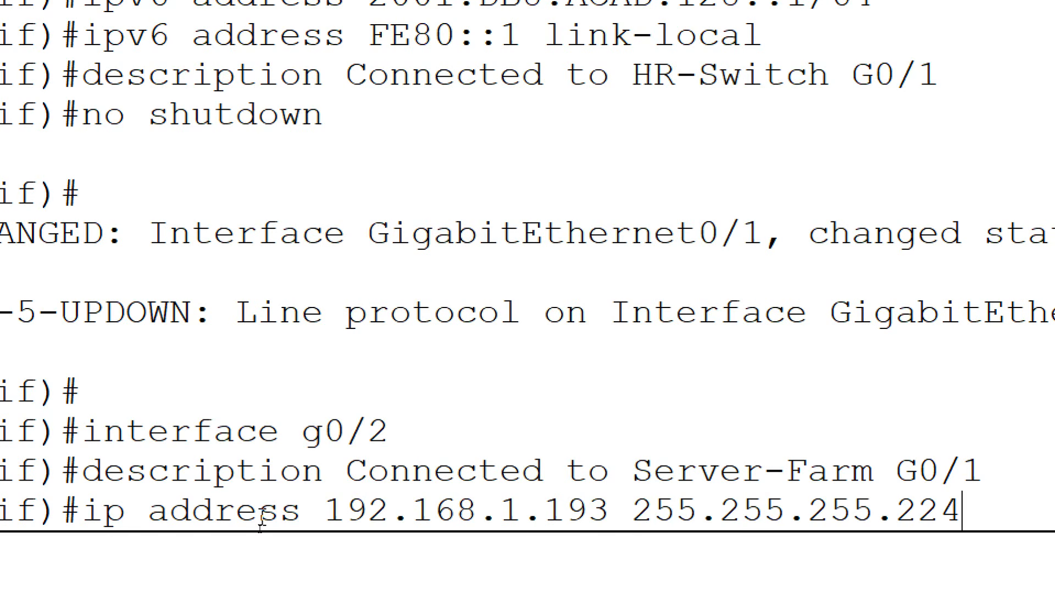
key(Return)
text(ipv6 address 2001:DB)
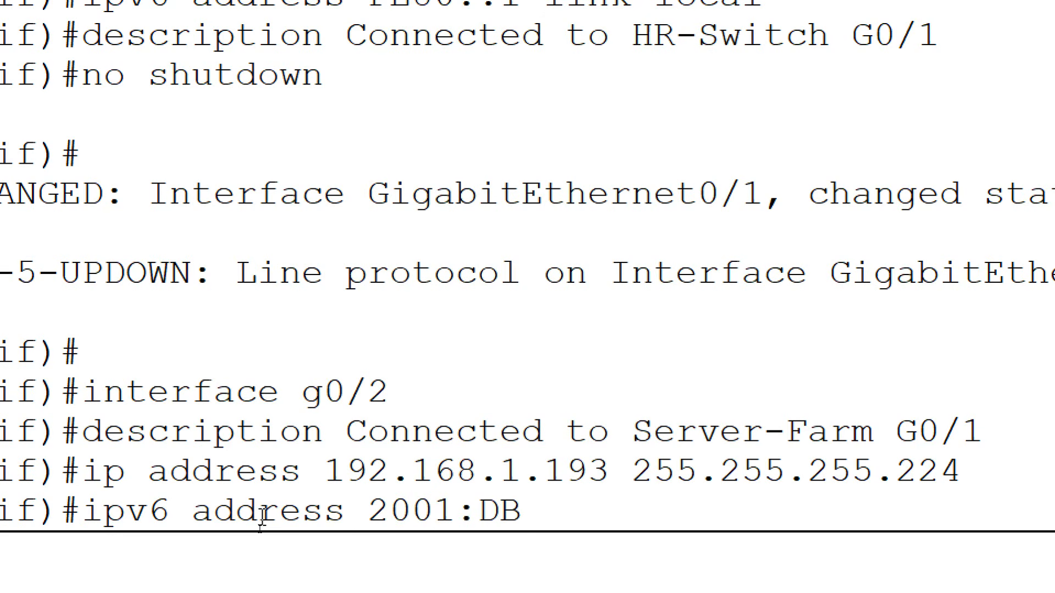
text(8:ACA)
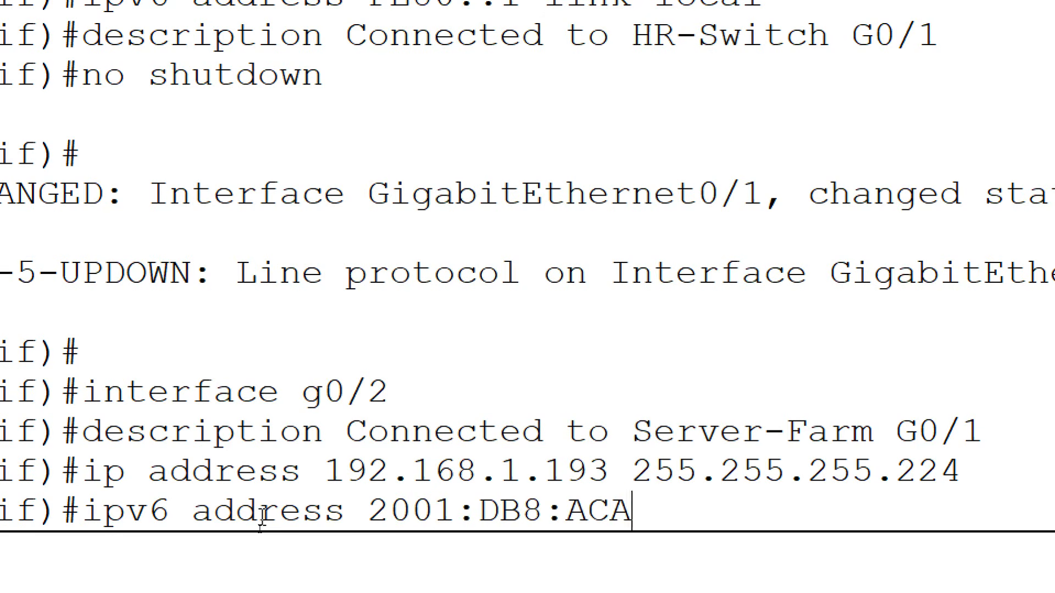
text(D:192)
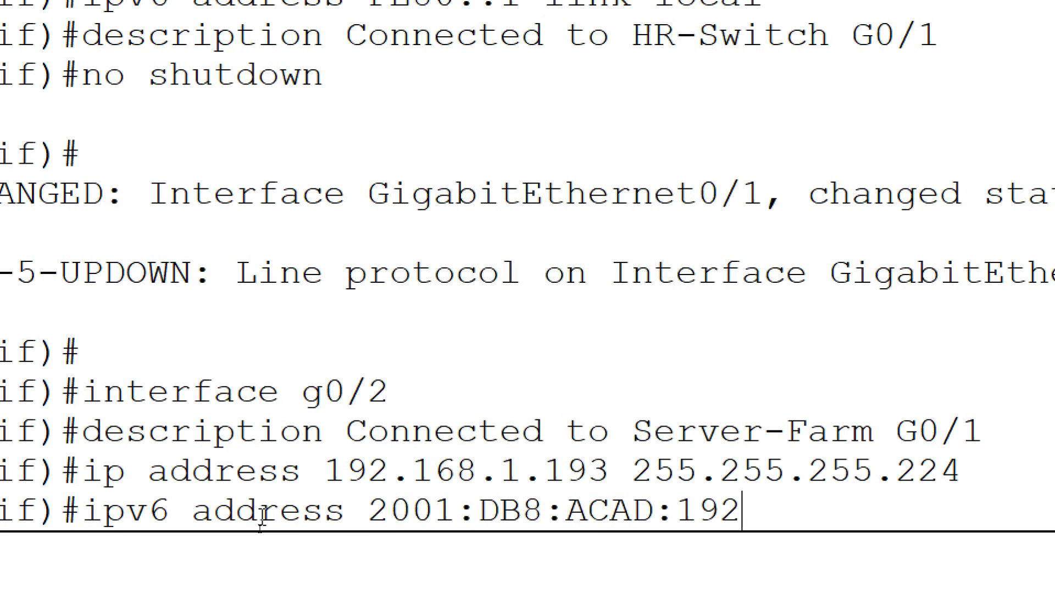
text(::1/64)
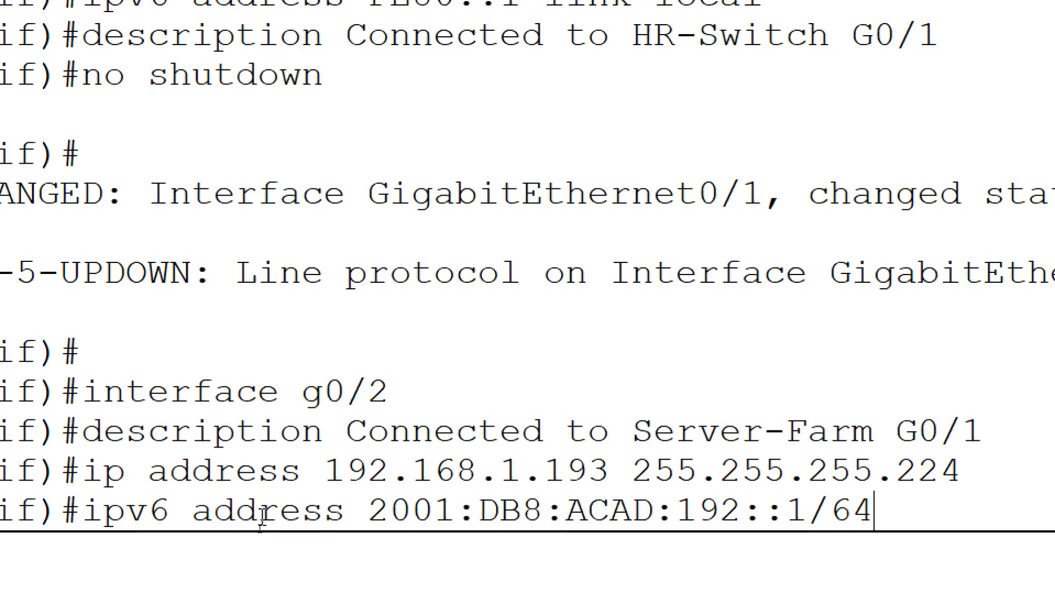
key(Return)
text(ipv6 address FE80::1)
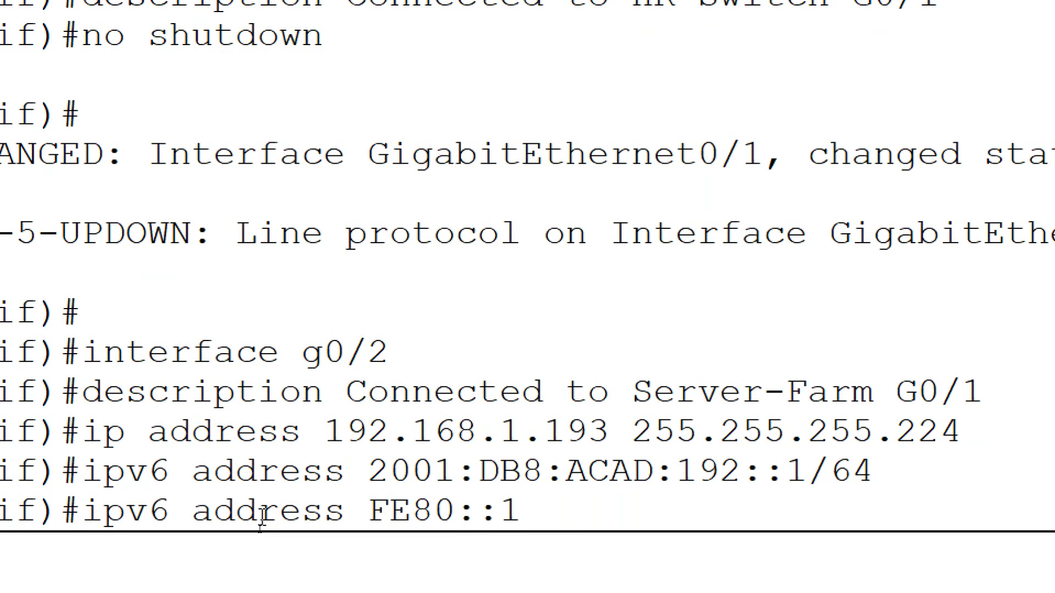
text( link-local)
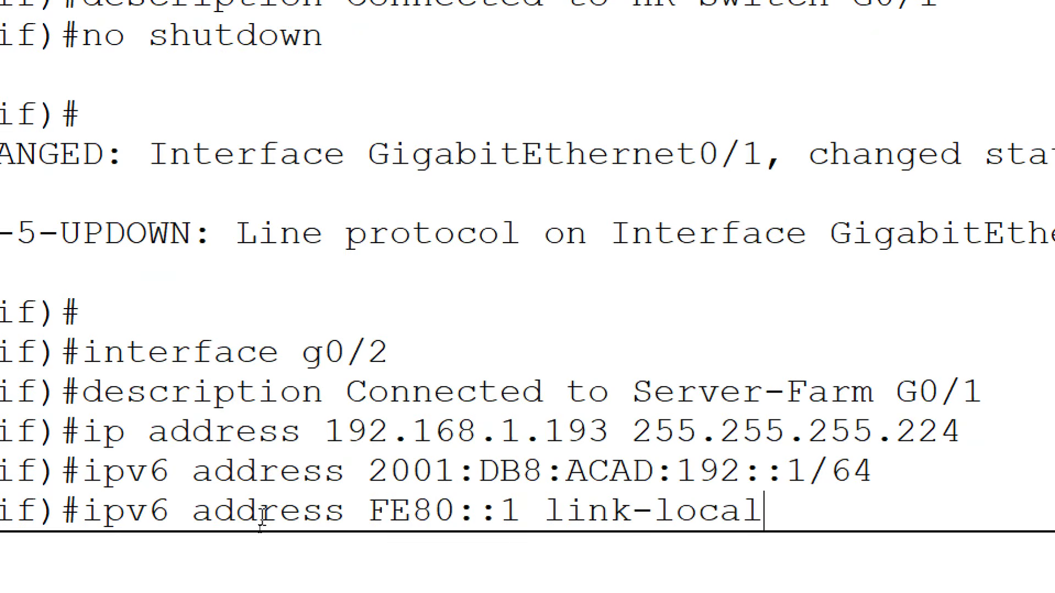
key(Return)
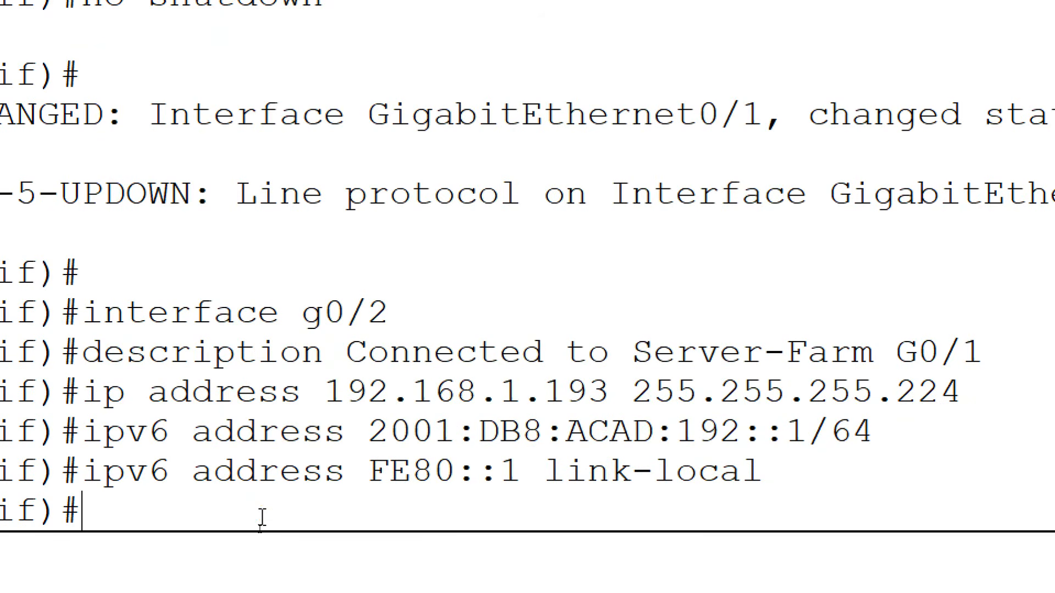
text(no shutdown)
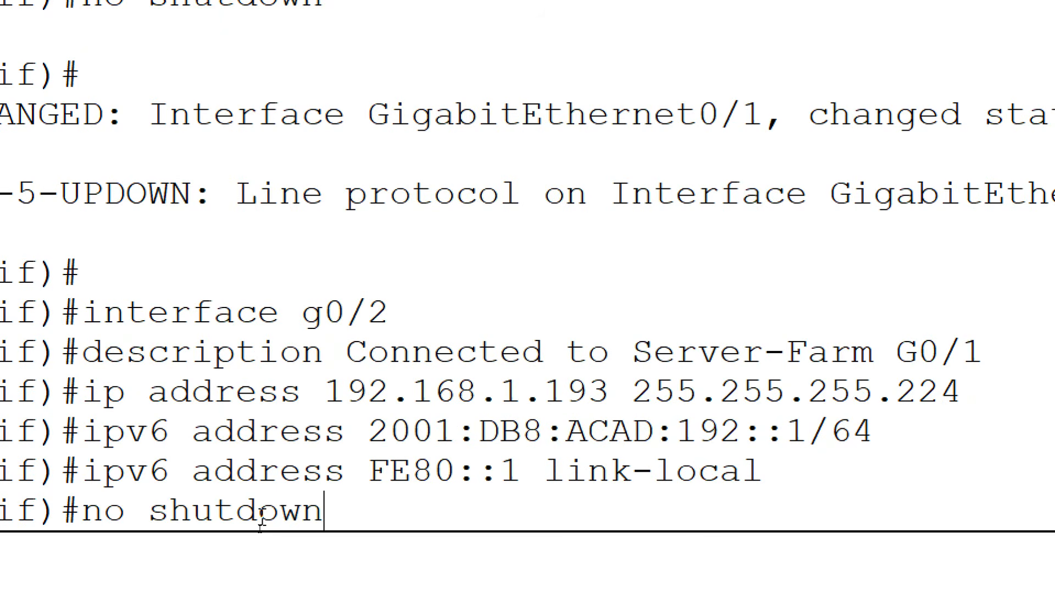
key(Return)
key(Return)
key(Return)
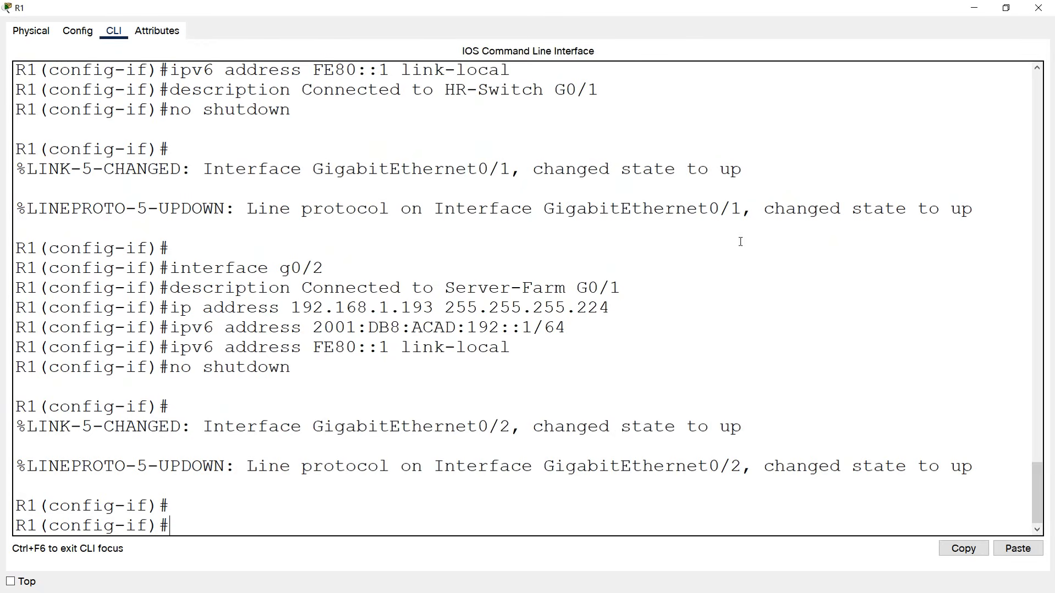
Close R1 and open the SERVER-FARM switch console, widening and repositioning it.
click(1039, 8)
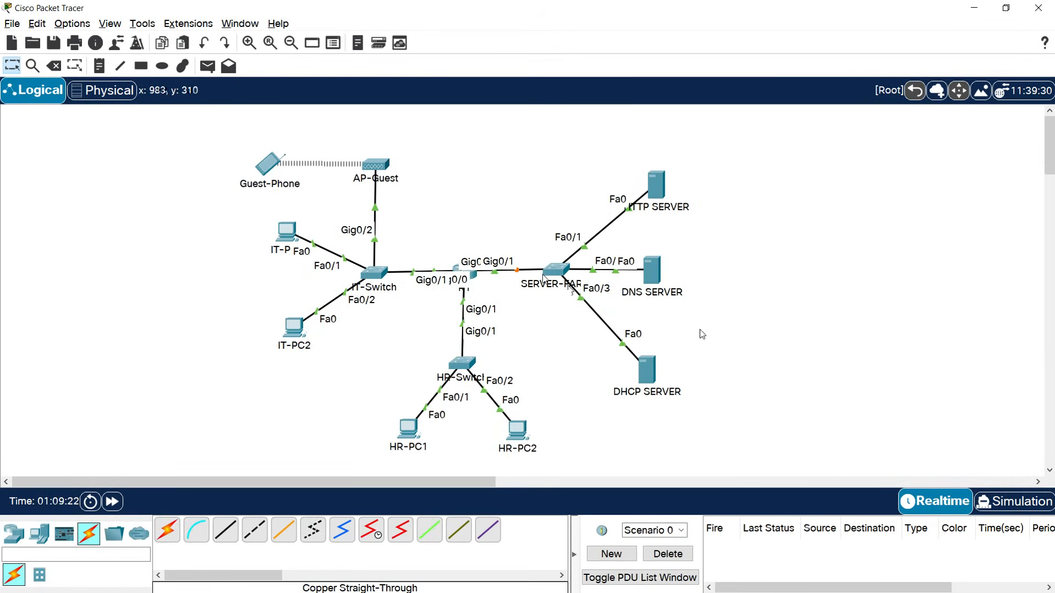
click(552, 272)
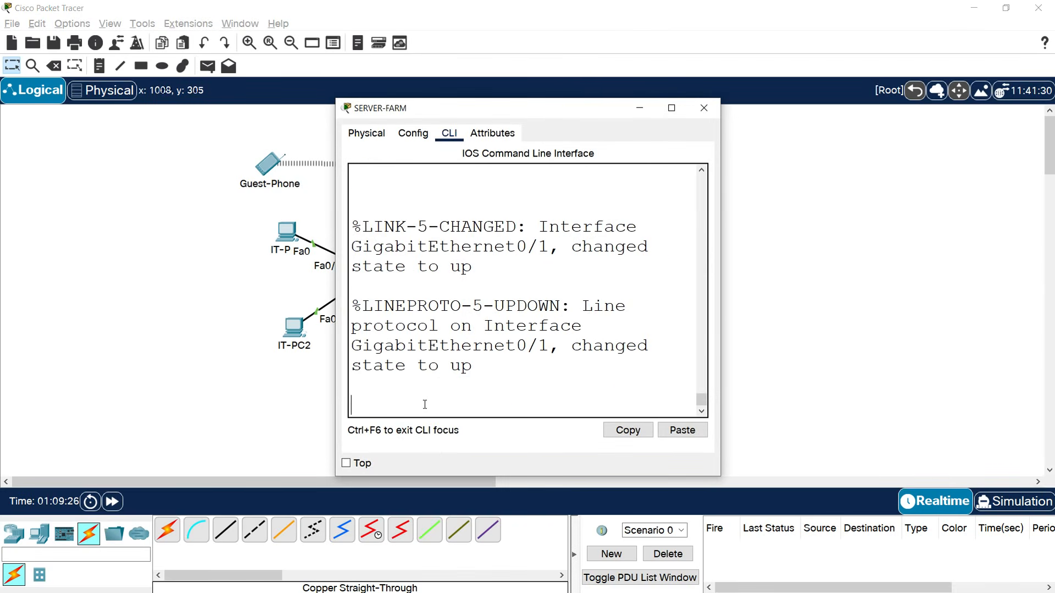
key(Return)
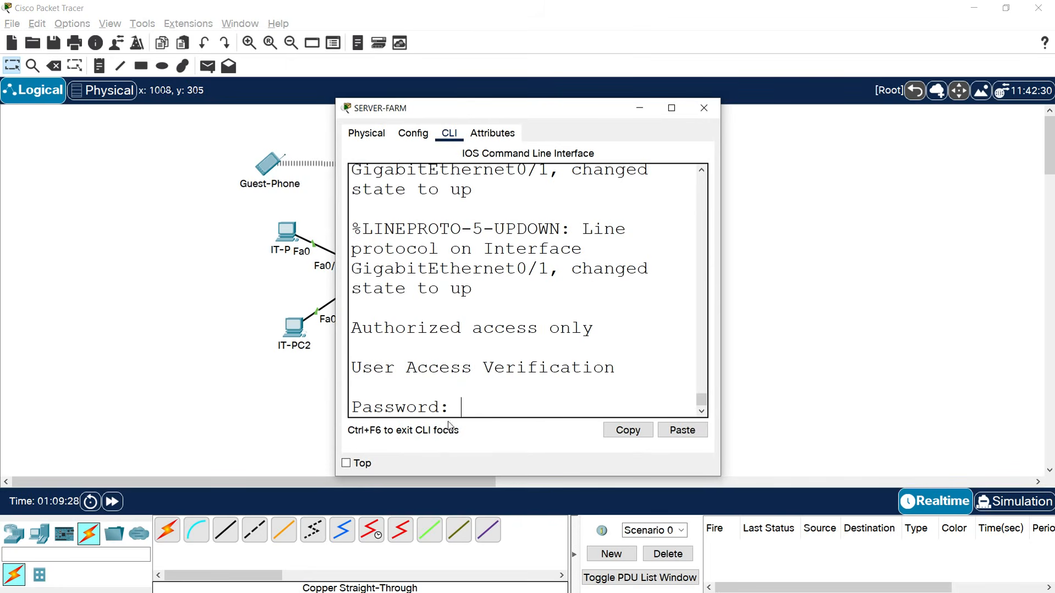
drag(720, 267, 806, 267)
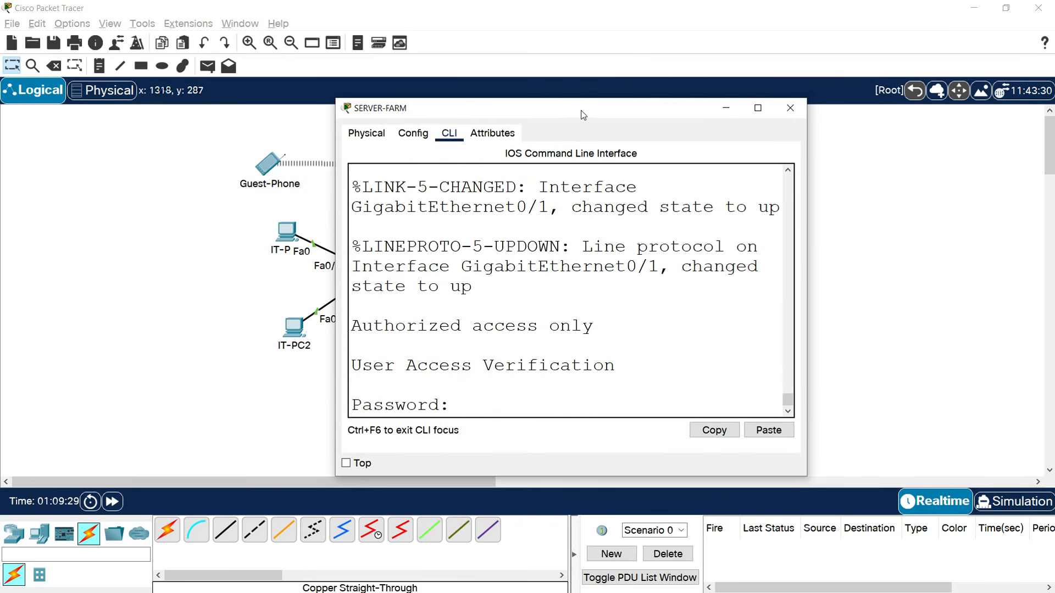
drag(583, 115, 540, 63)
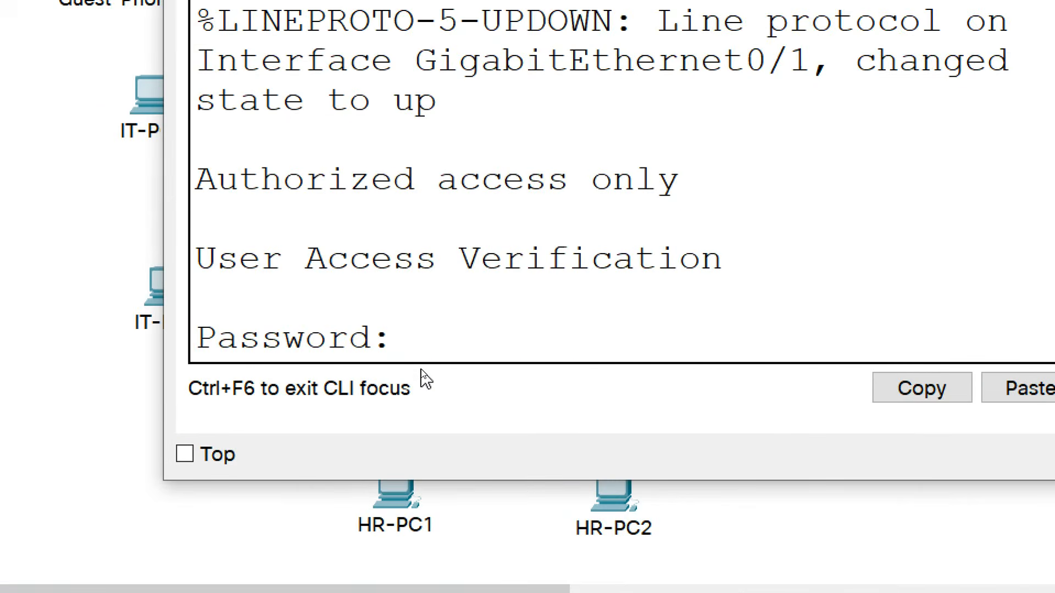
Log in, enter privileged mode, and go to interface VLAN 1 configuration.
key(Return)
text(enable)
key(Return)
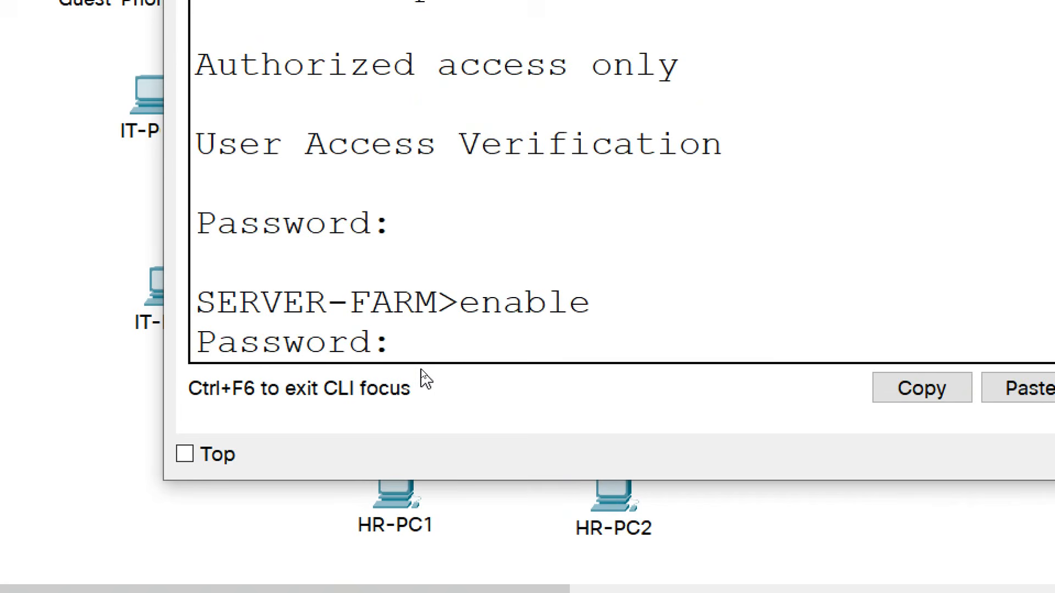
key(Return)
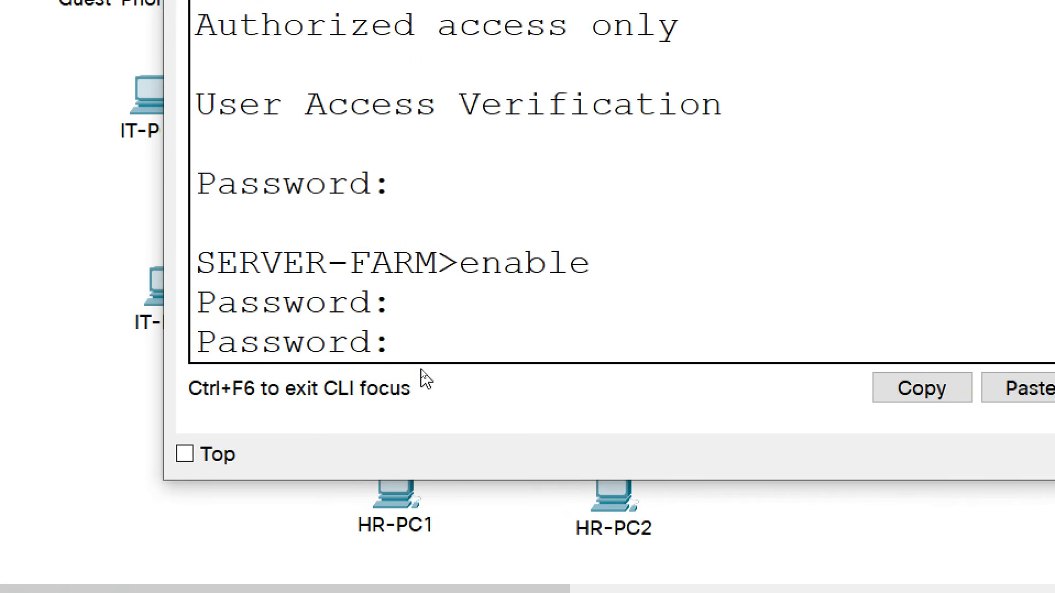
key(Return)
text(conf t)
key(Return)
text(interface vlan 1)
key(Return)
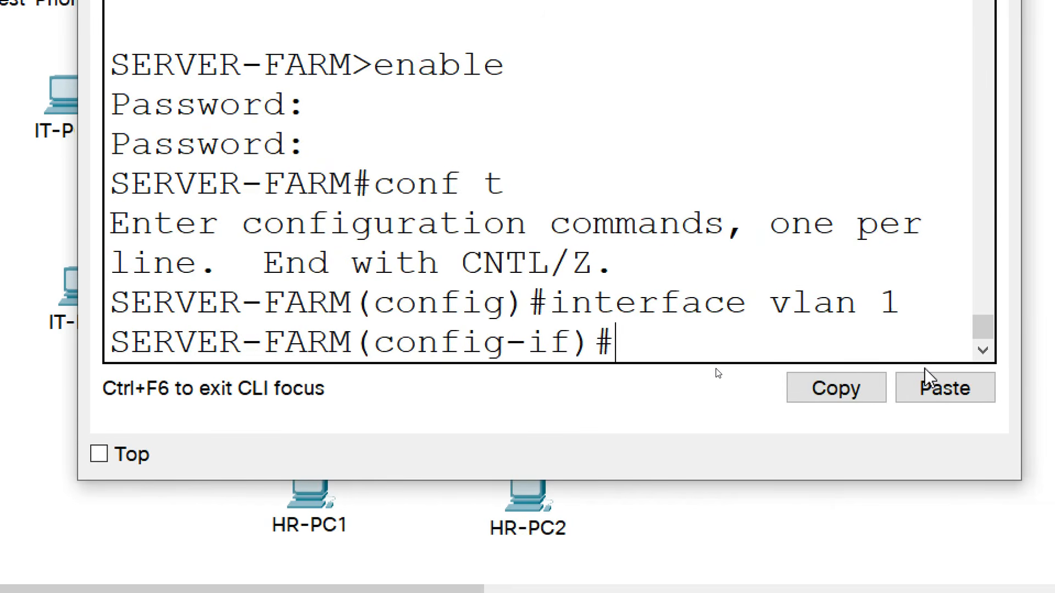
Describe VLAN 1 as 'SVI for Server-Farm', assign 192.168.1.194 255.255.255.224, enable it, and exit.
text(description)
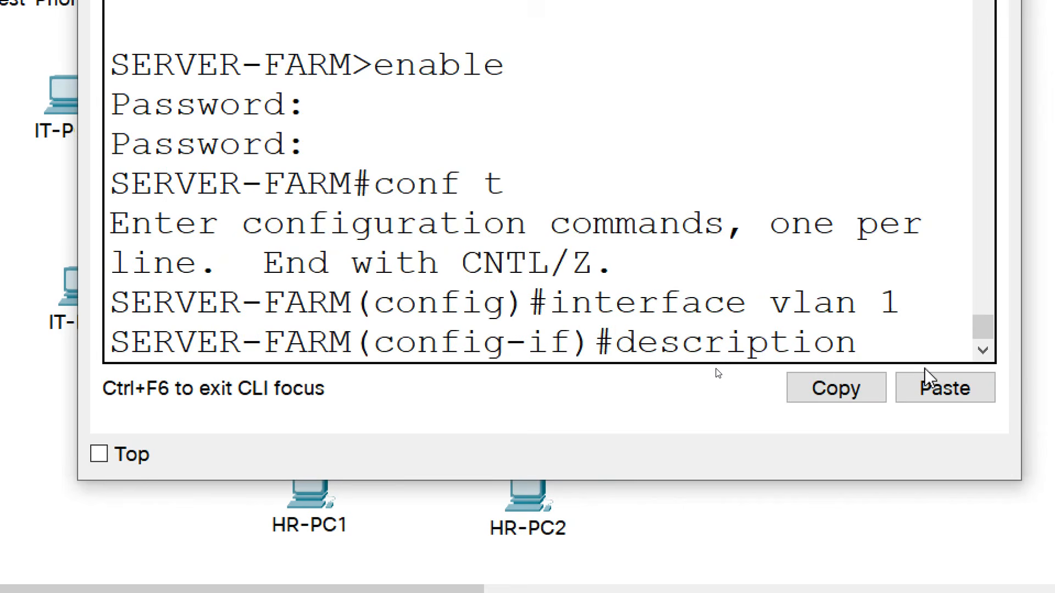
text( SVI for Server)
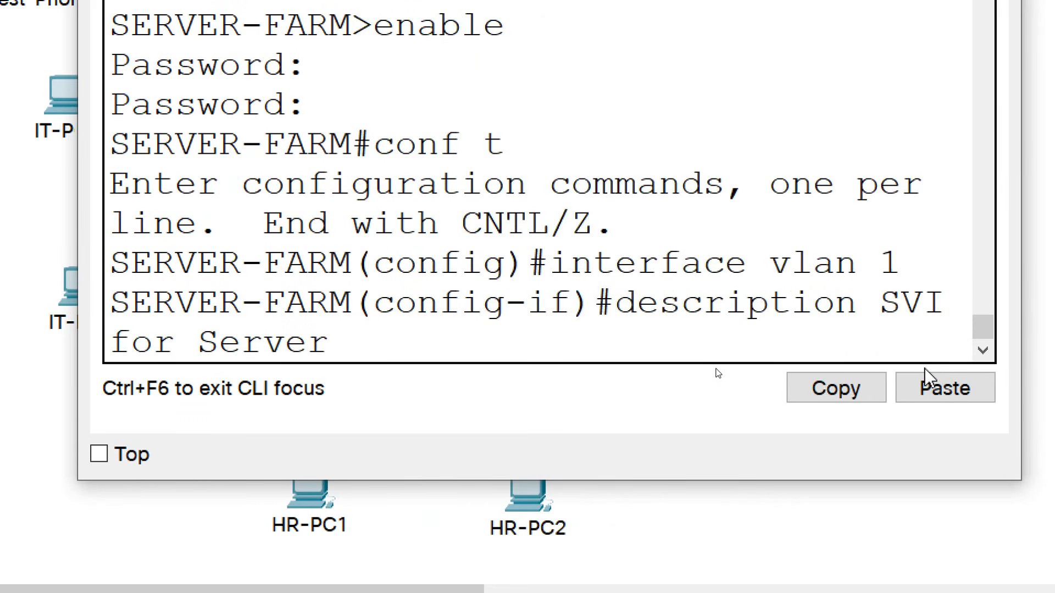
text(-Farm)
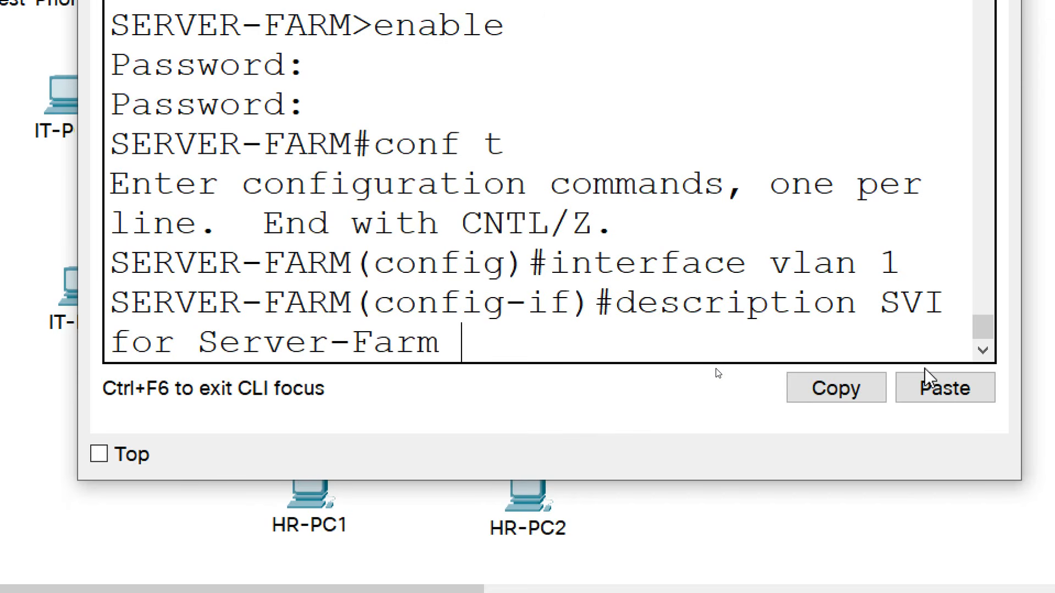
key(Return)
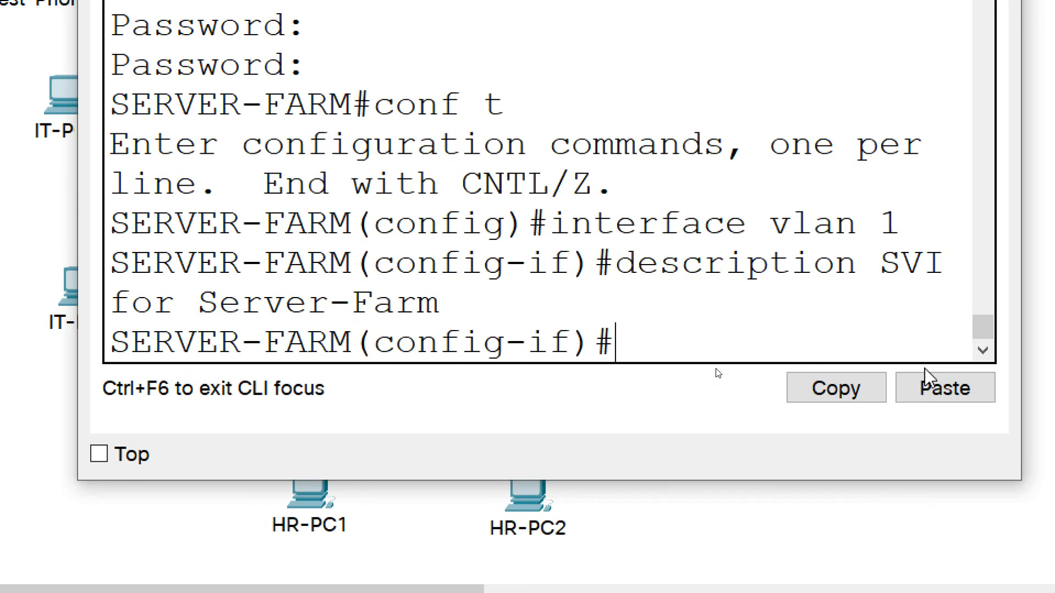
text(ip address )
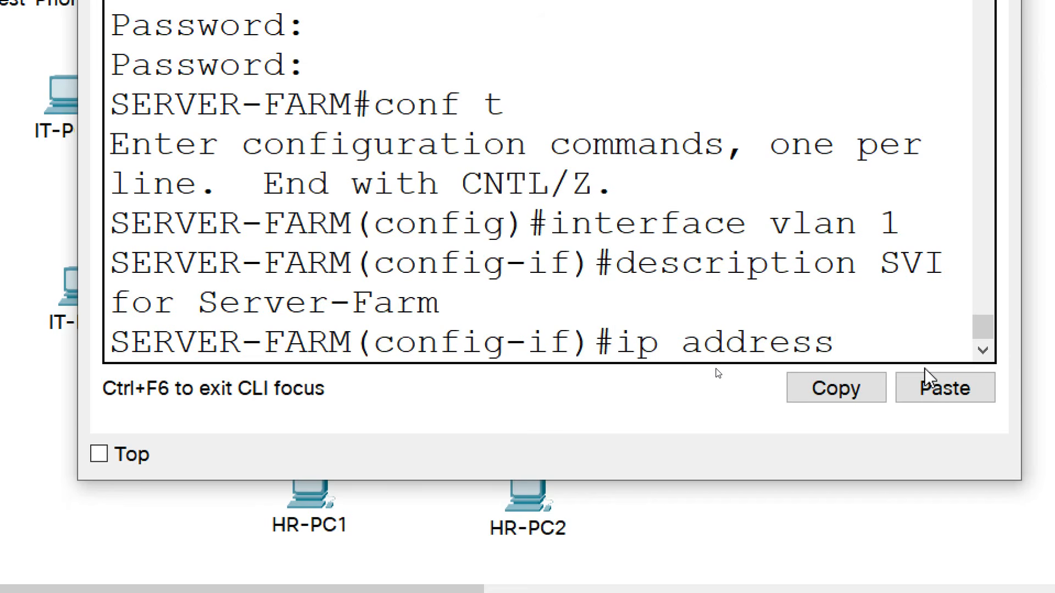
text(192.168.1.)
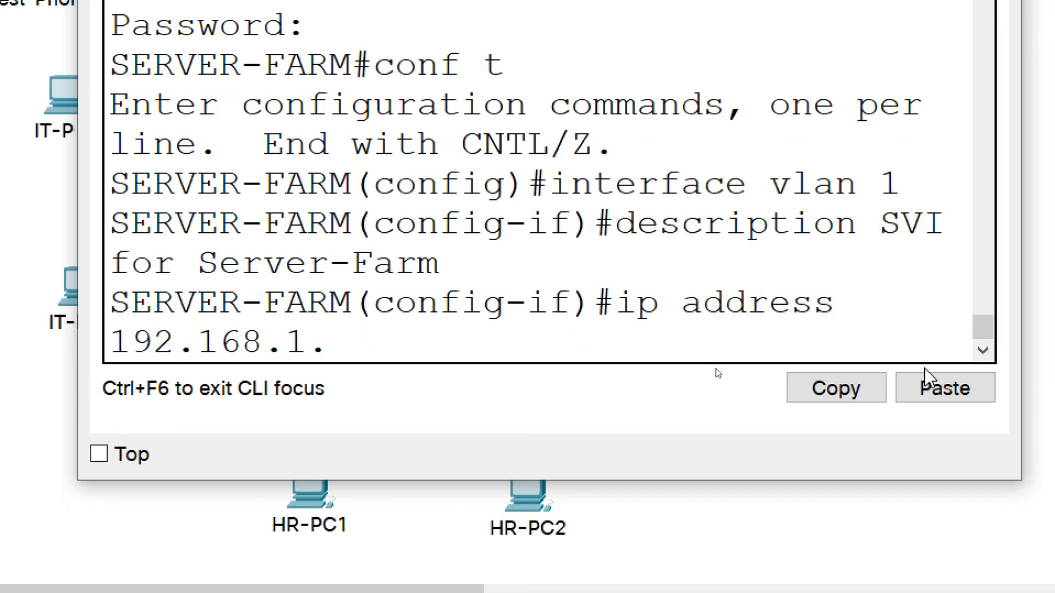
text(194 )
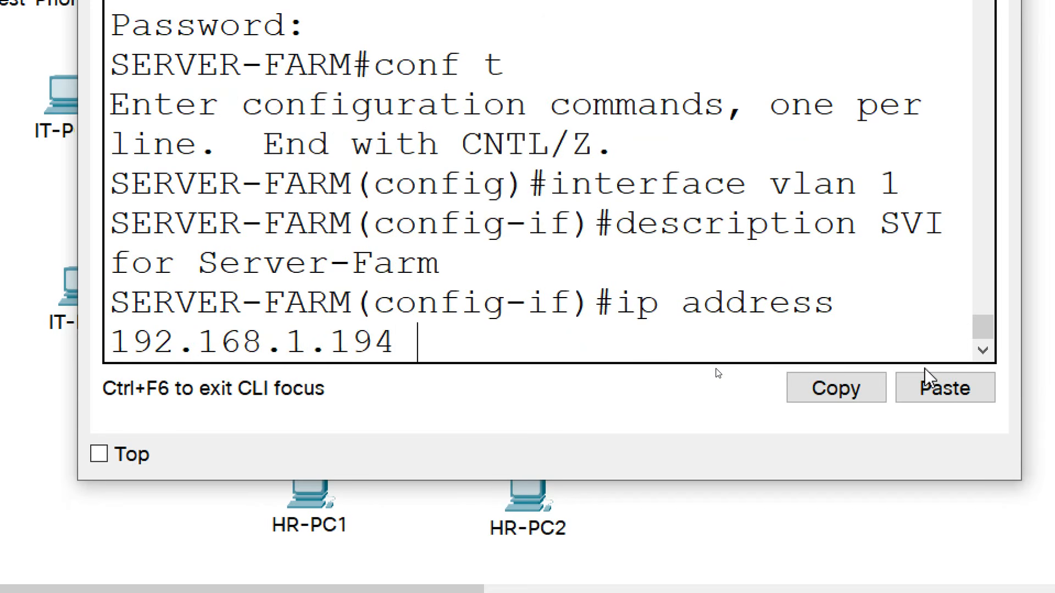
text(255.255.2)
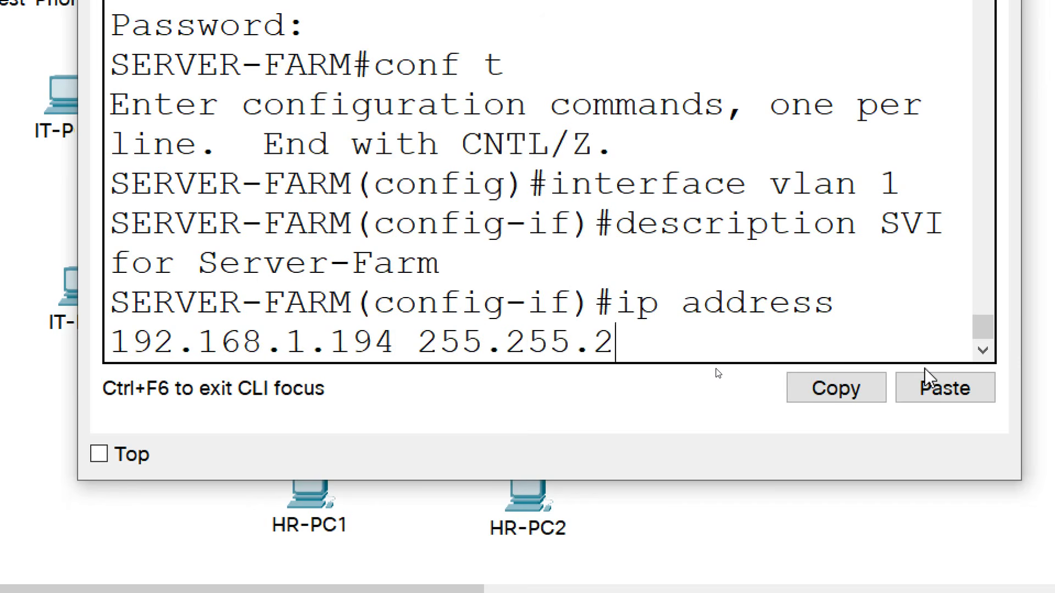
text(55.224)
key(Return)
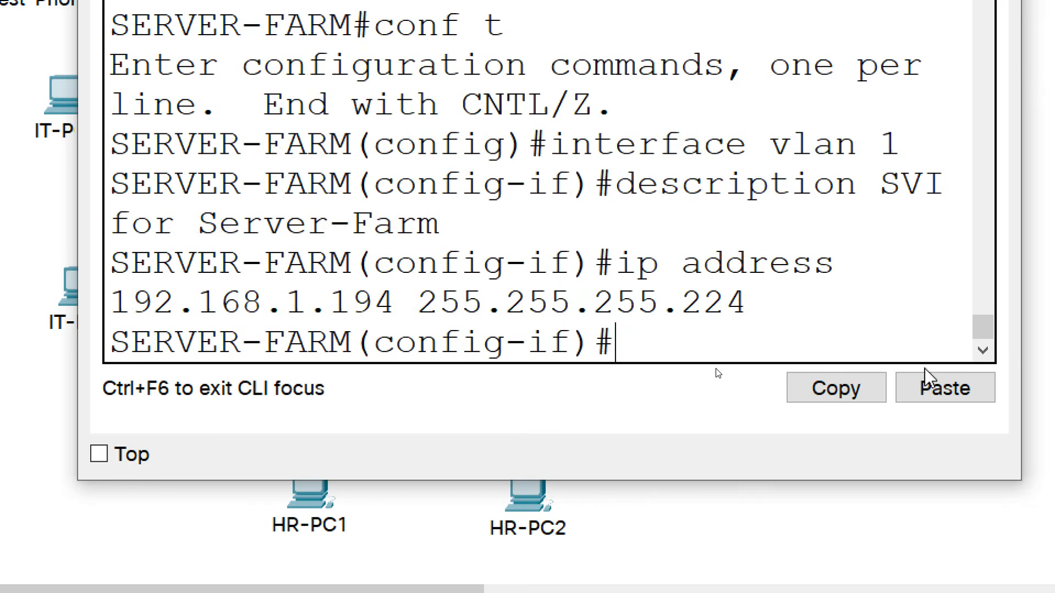
text(no shutdown)
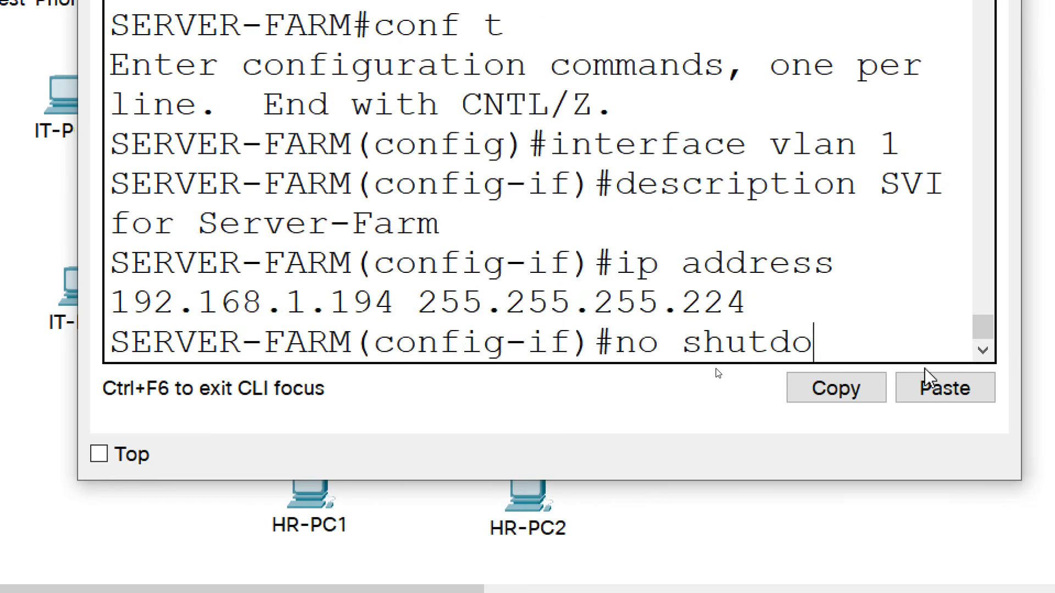
key(Return)
key(Return)
text(exit)
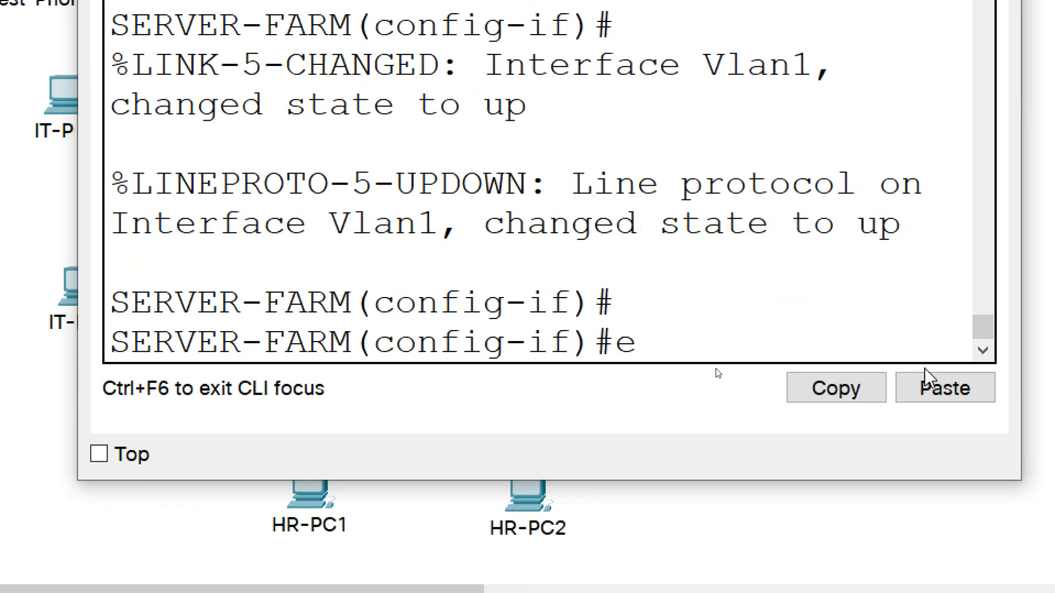
key(Return)
key(Return)
Set SERVER-FARM's ip default-gateway to 192.168.1.193 and close the CLI window.
text(ip def)
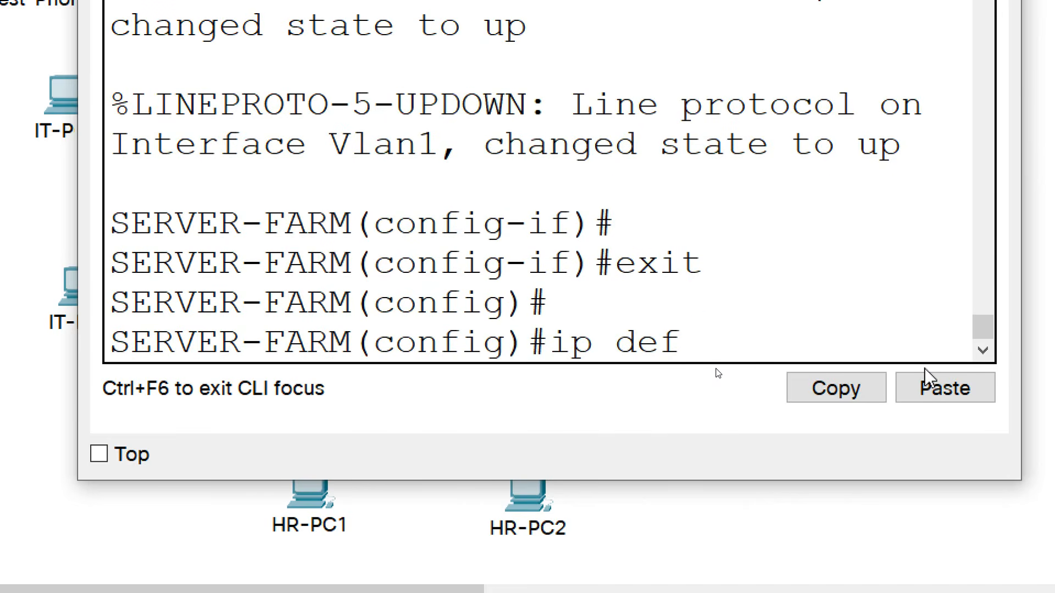
text(ault-gate)
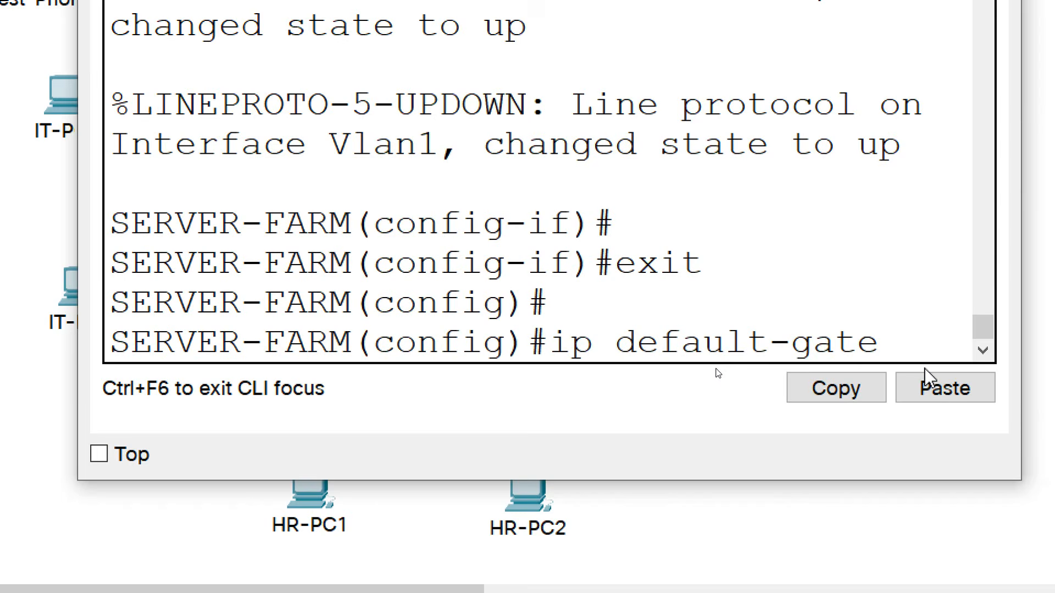
text(way 192)
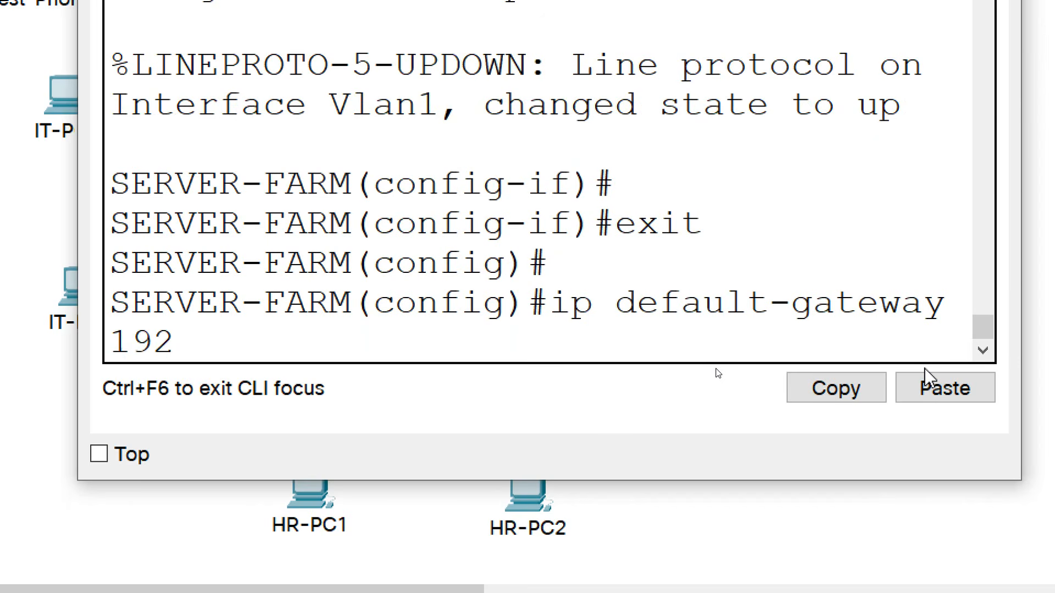
text(.168.1.)
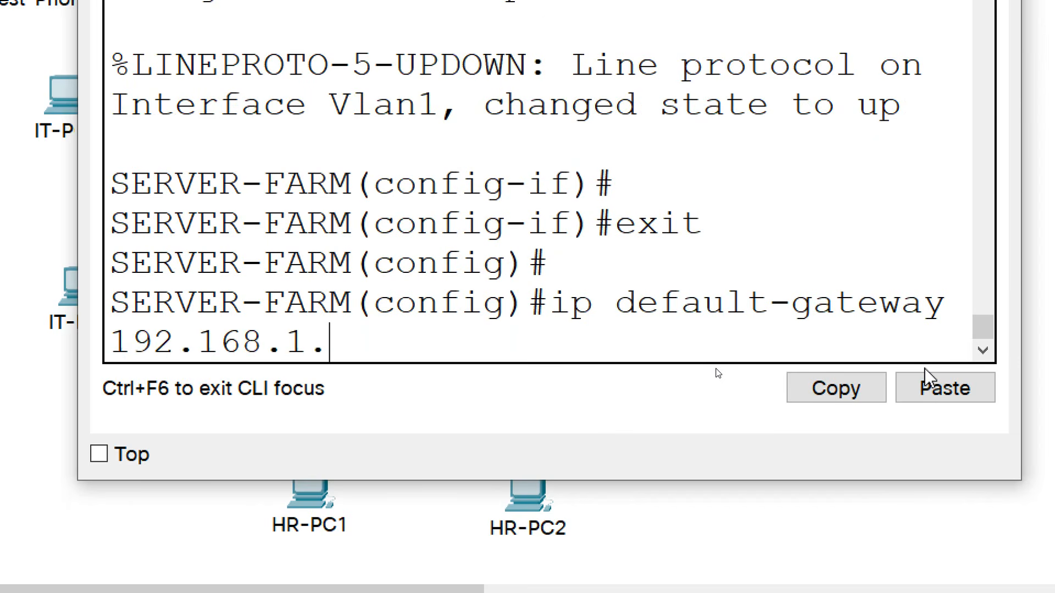
text(193)
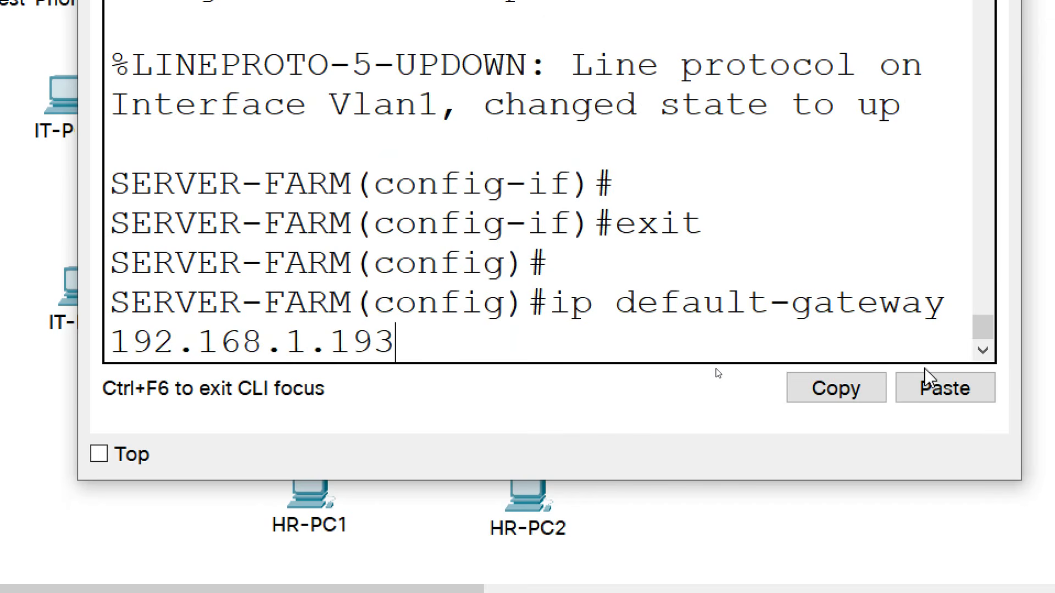
key(Return)
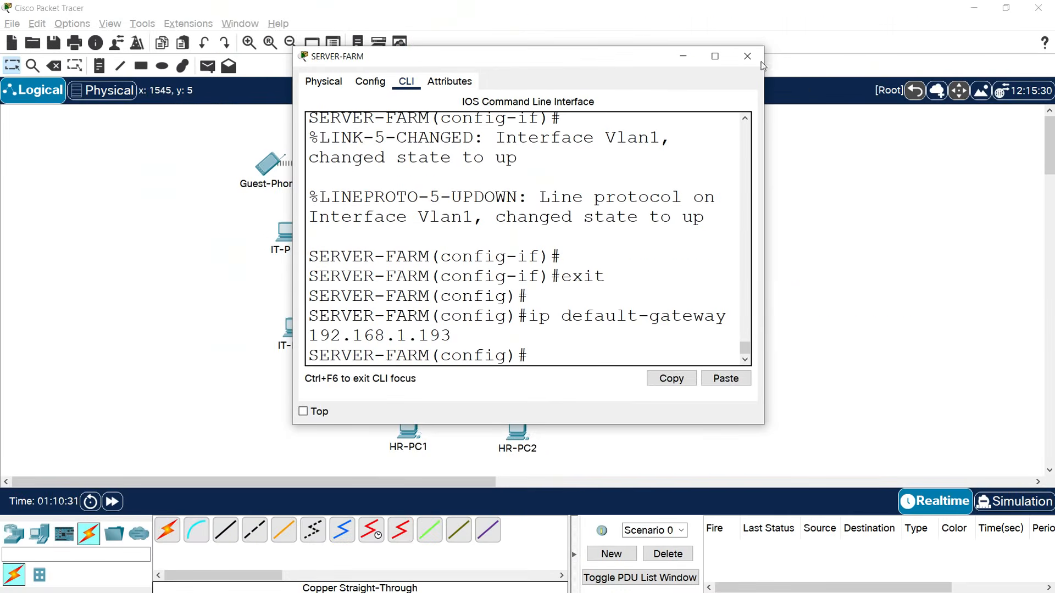
click(751, 63)
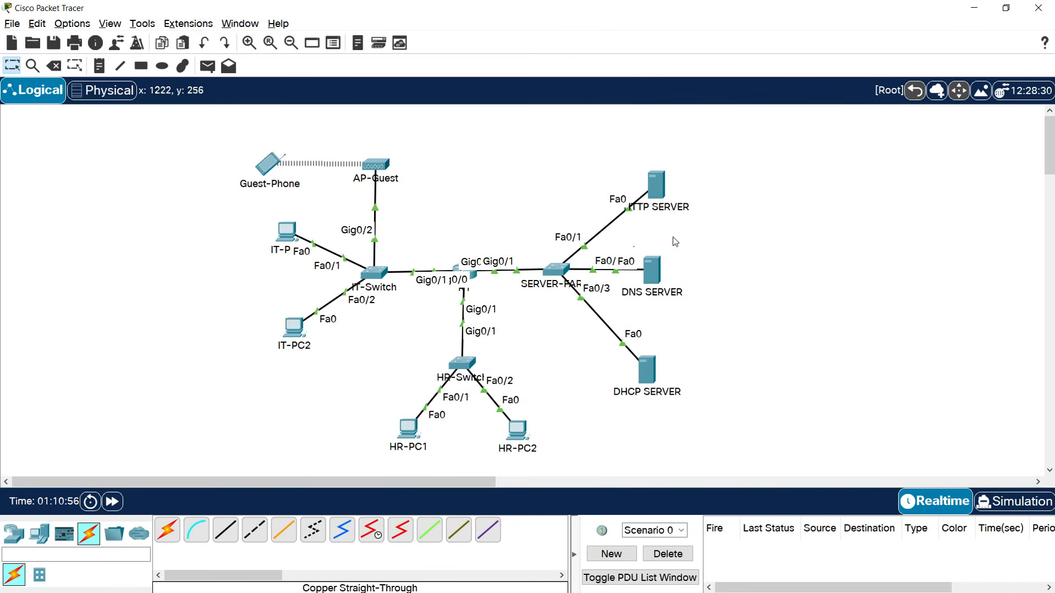
Bring up the HTTP SERVER's IP Configuration and enter IPv4 address 192.168.1.221.
click(667, 196)
click(511, 133)
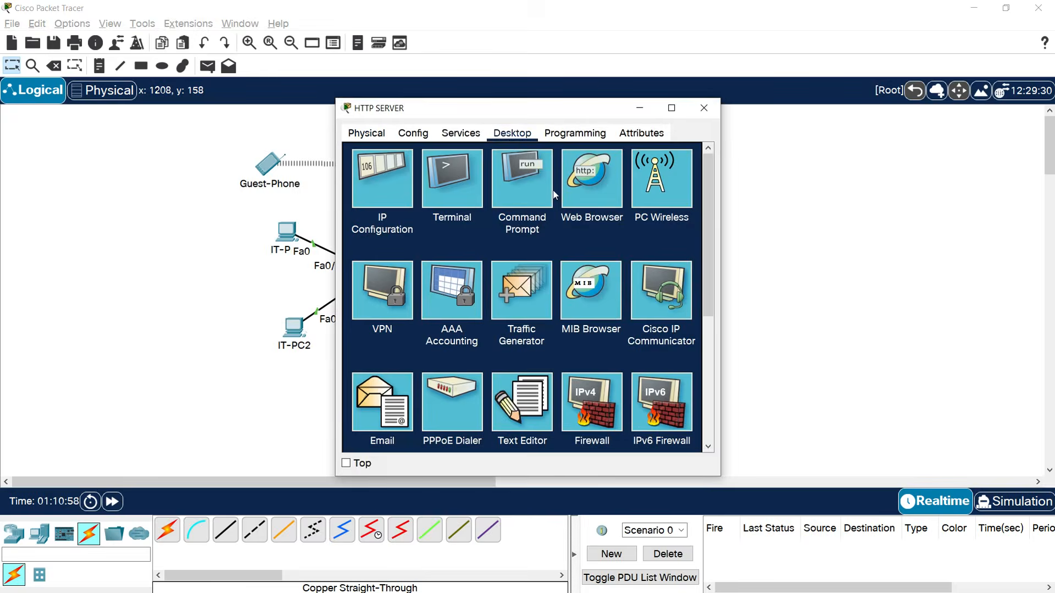
click(384, 200)
click(509, 206)
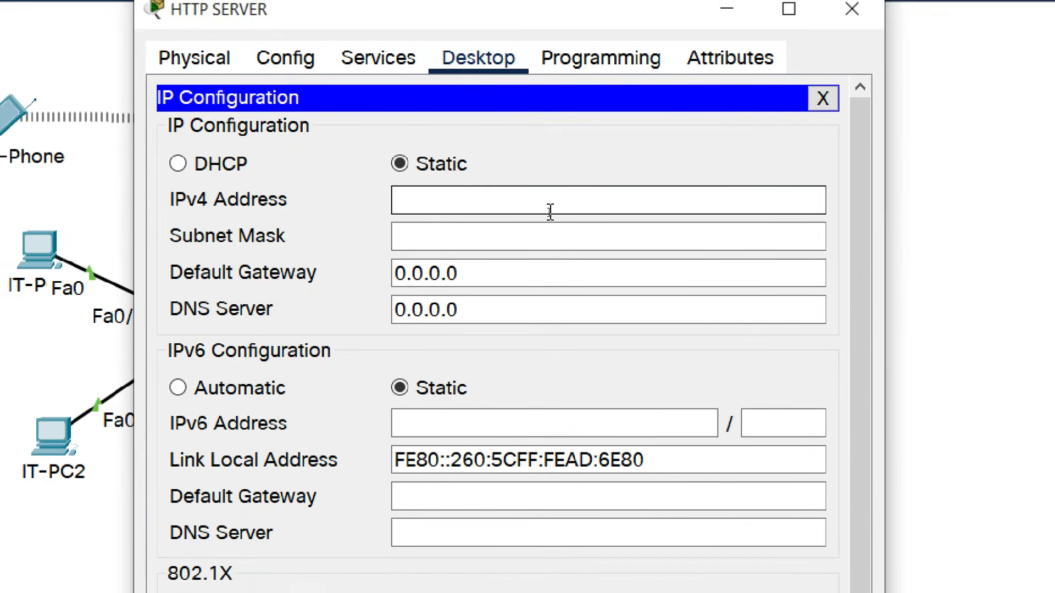
text(192.168.1.)
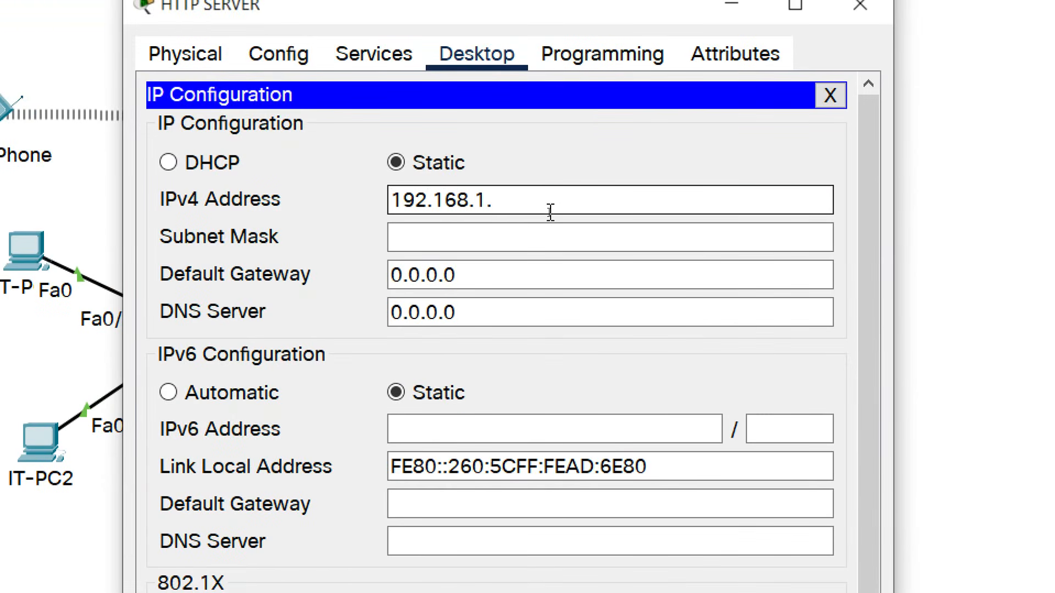
text(221)
Set mask 255.255.255.224, gateway 192.168.1.193 and DNS server 192.168.1.222.
key(Tab)
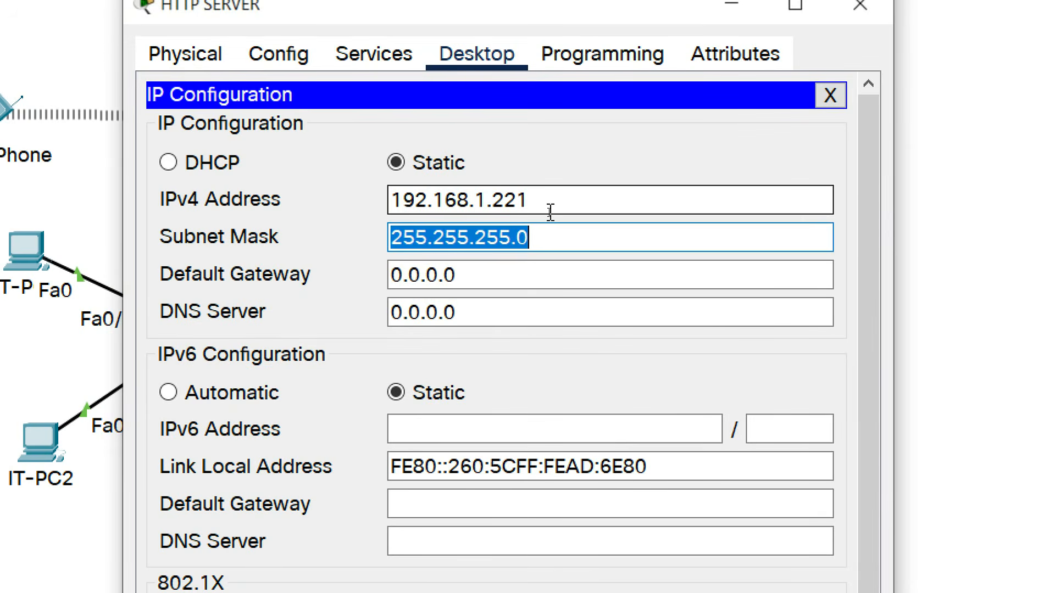
click(558, 238)
key(BackSpace)
text(224)
click(496, 269)
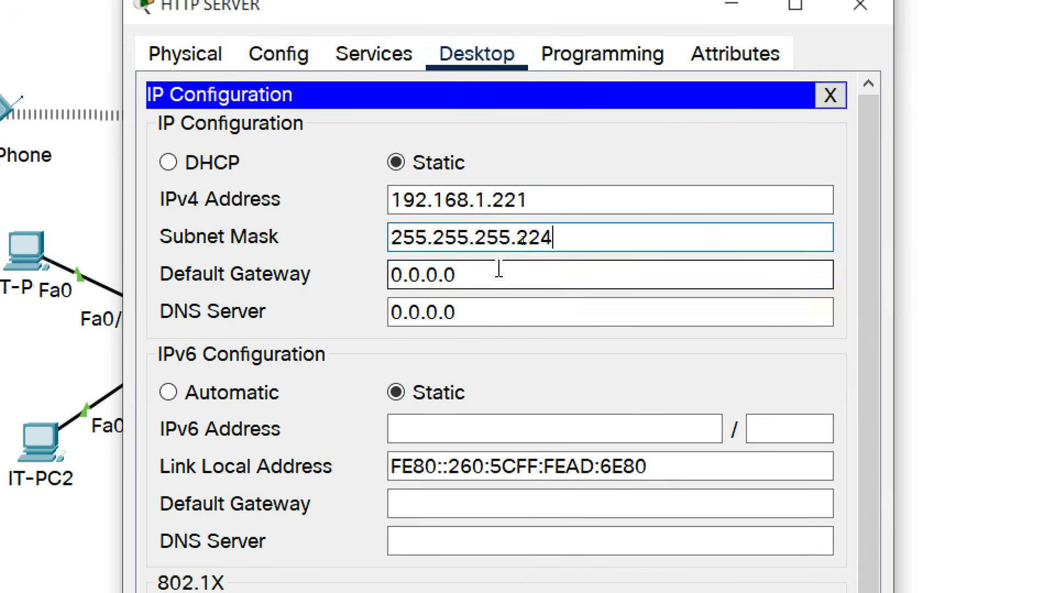
drag(497, 269, 357, 278)
text(192.1)
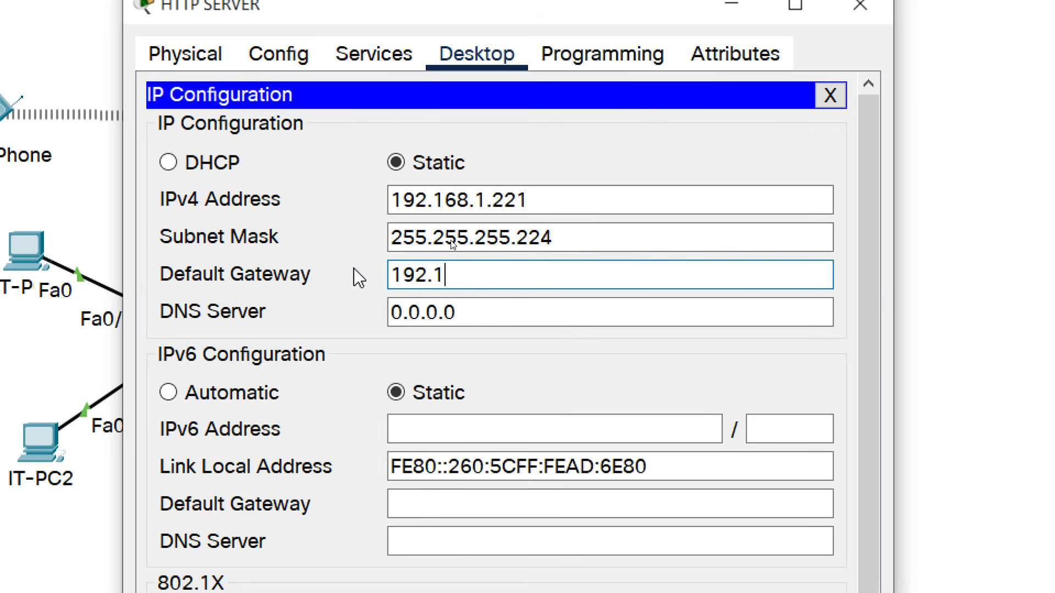
text(68.1.193)
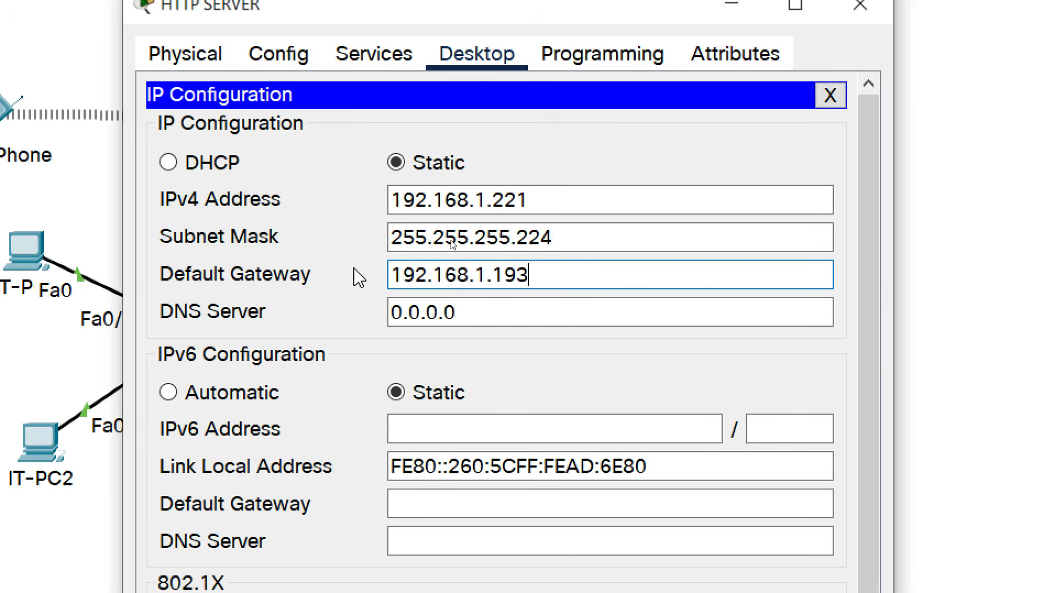
key(Tab)
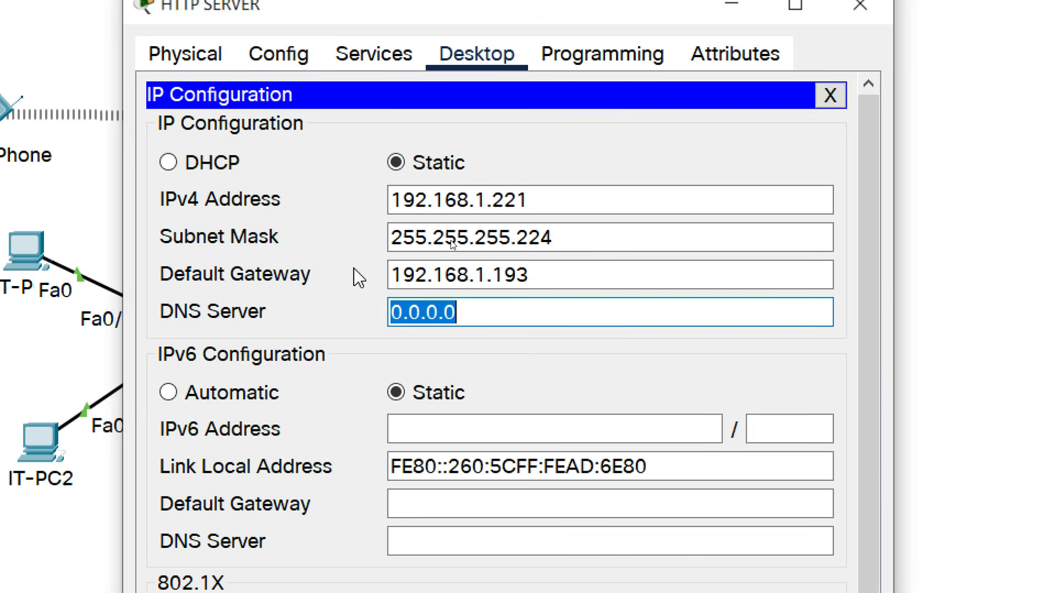
text(192.16)
text(8.1.222)
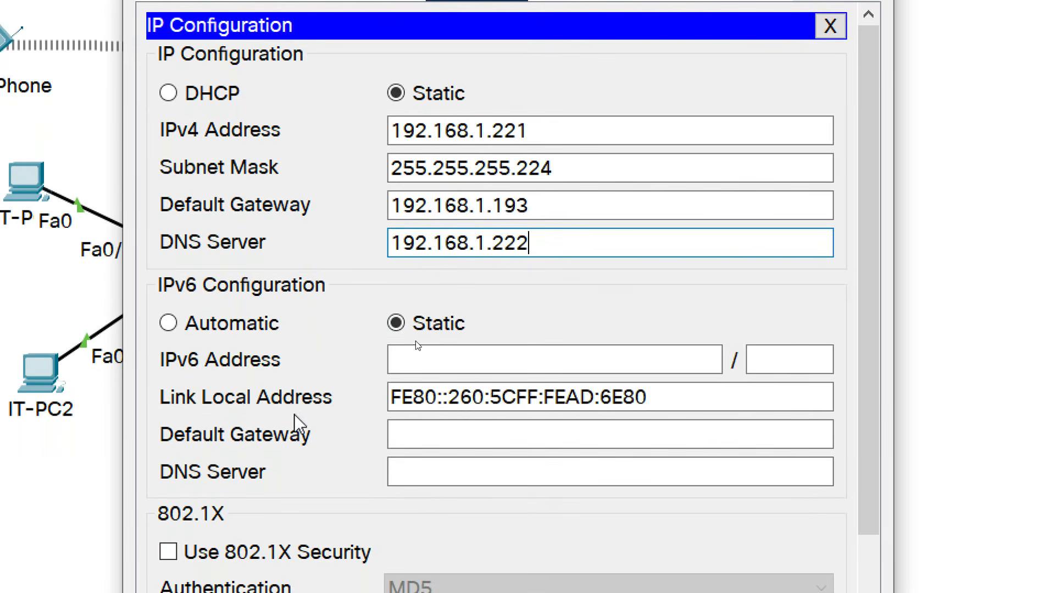
Enter IPv6 address 2001:DB8:ACAD:192::2/64 with IPv6 gateway FE80::1.
click(418, 362)
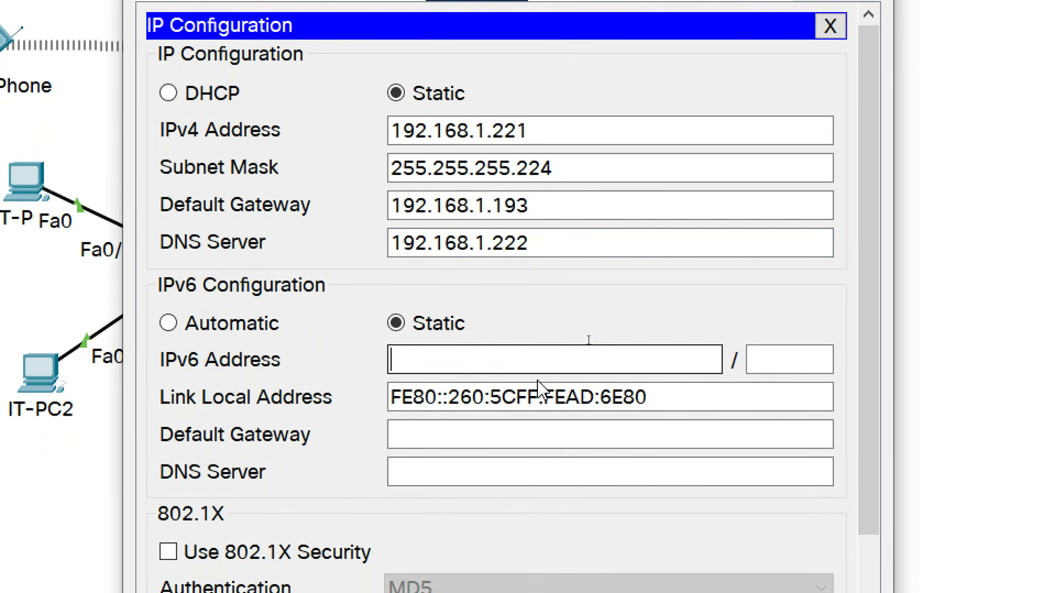
text(2001)
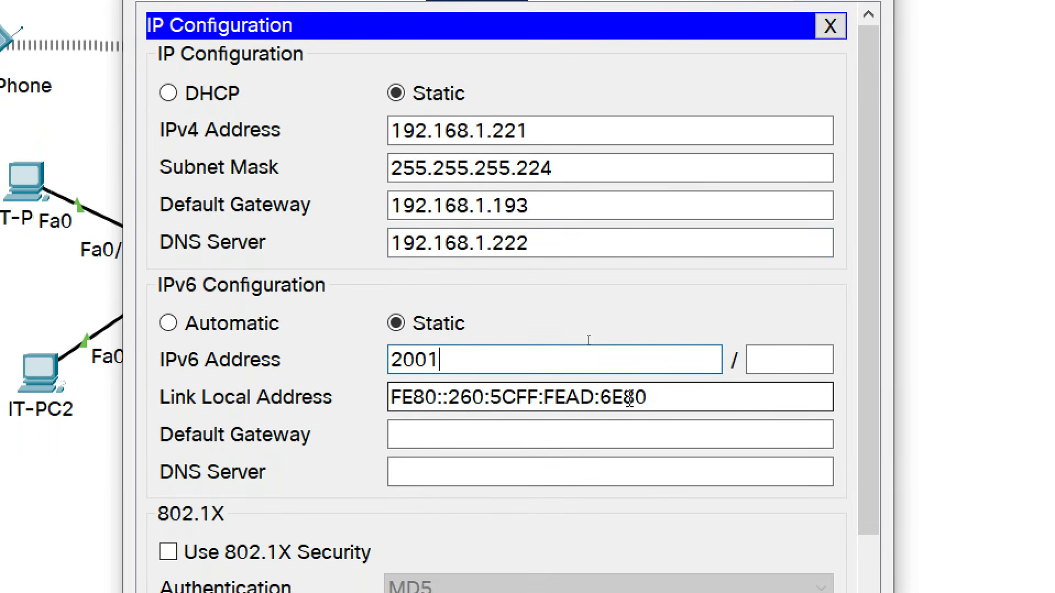
text(:DB8)
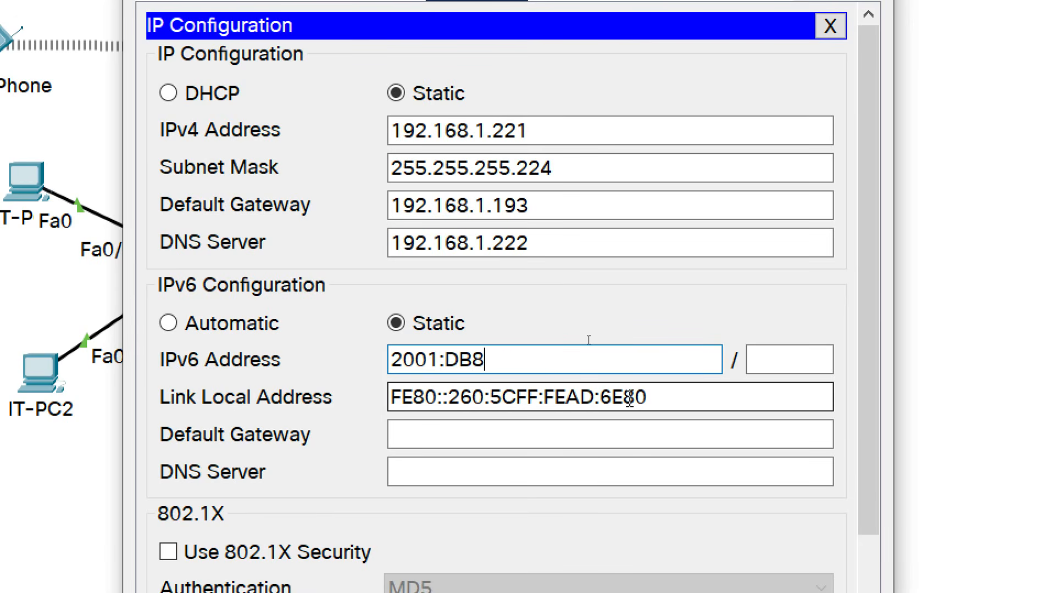
text(:ACAD:)
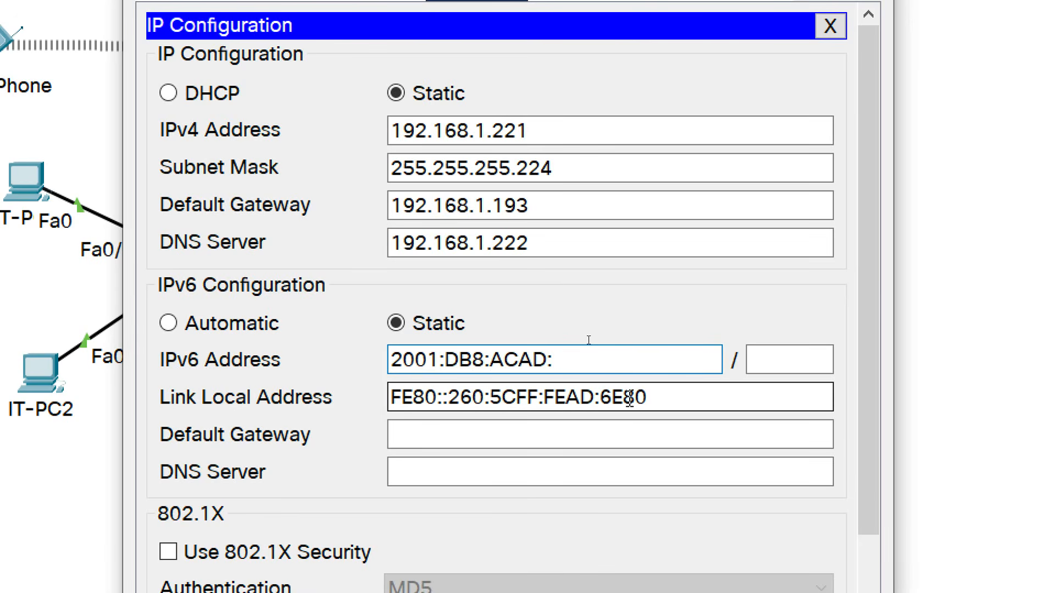
text(192::2)
click(784, 362)
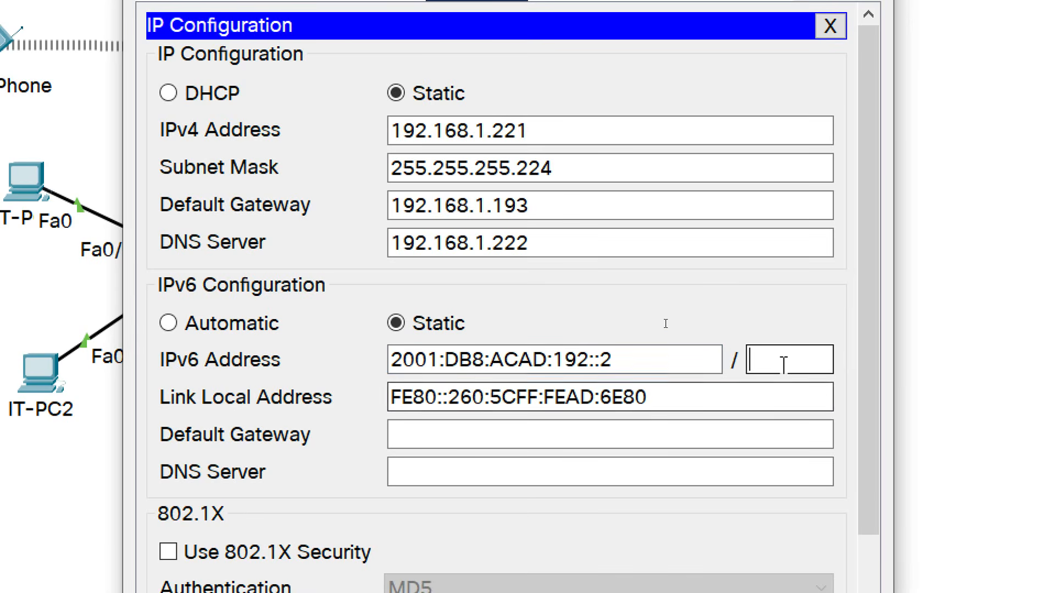
text(64)
click(591, 433)
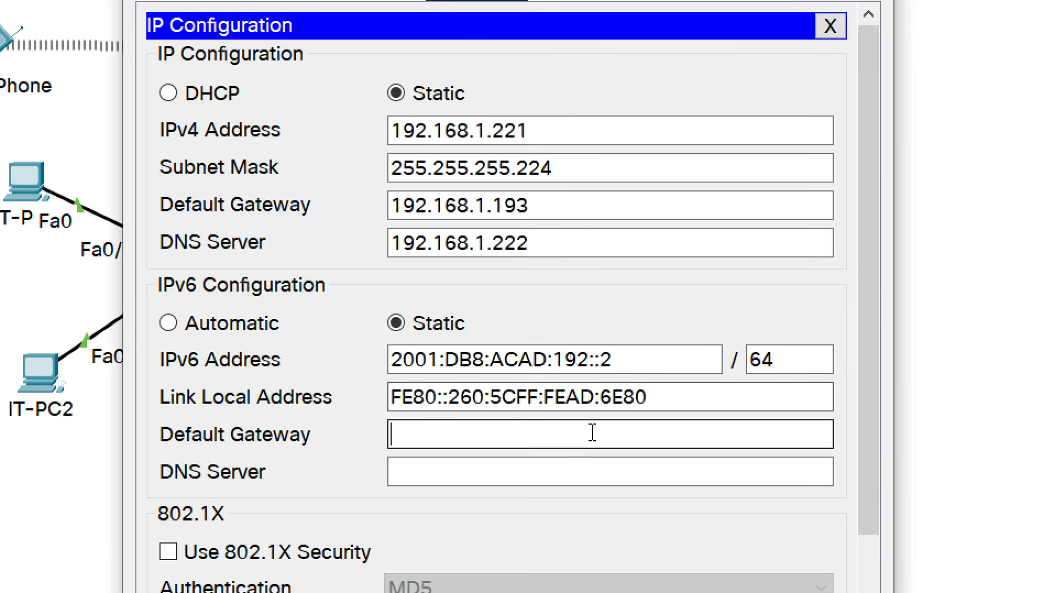
text(FE80::1)
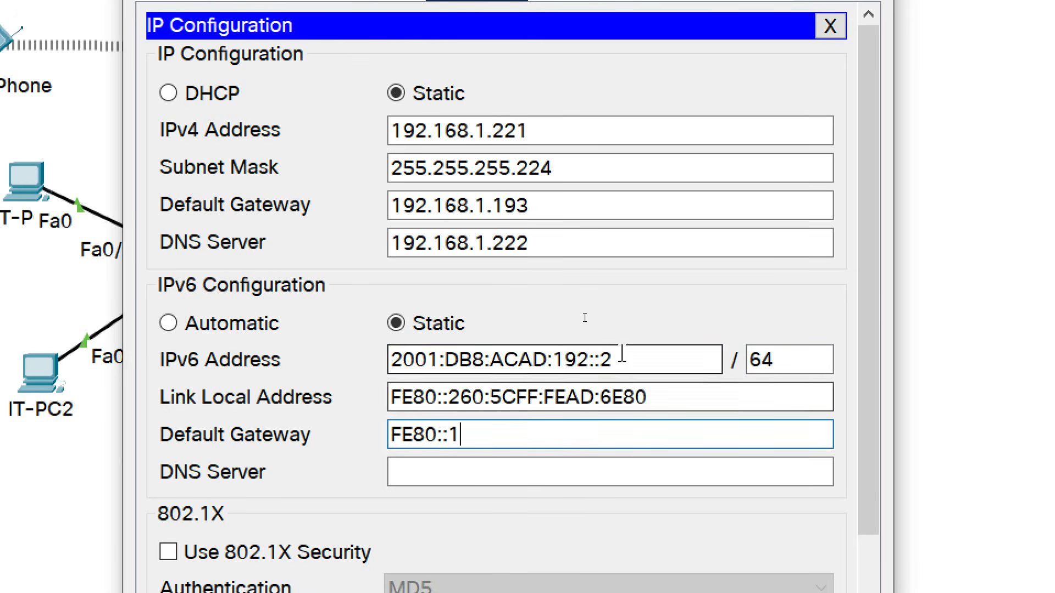
Set the IPv6 DNS server to 2001:DB8:ACAD:192::3 and close the HTTP SERVER window.
drag(654, 360, 370, 341)
key(ctrl+c)
click(450, 468)
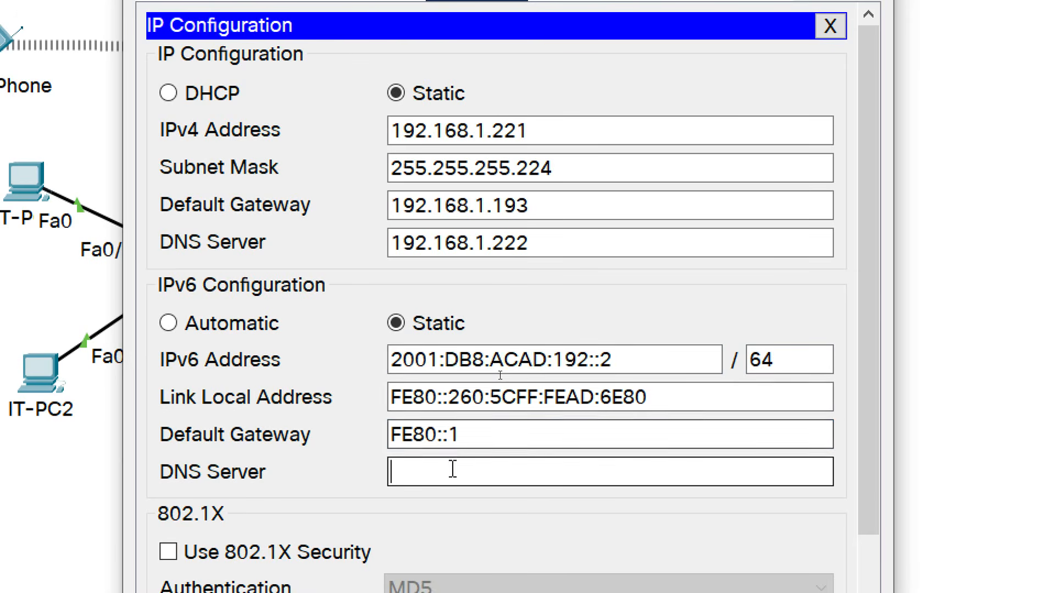
key(ctrl+v)
key(BackSpace)
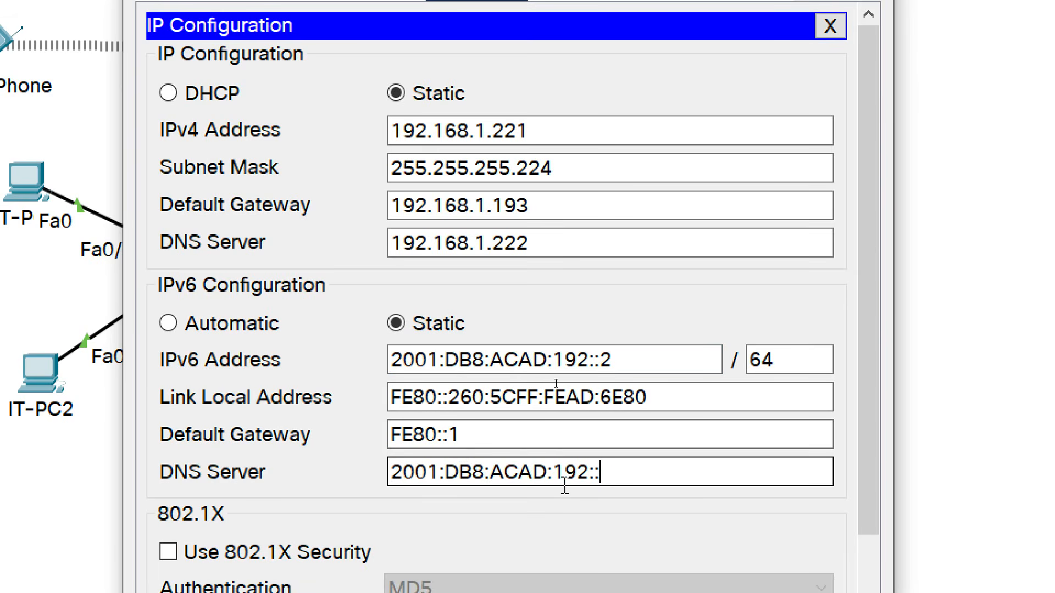
text(3)
drag(616, 476, 393, 480)
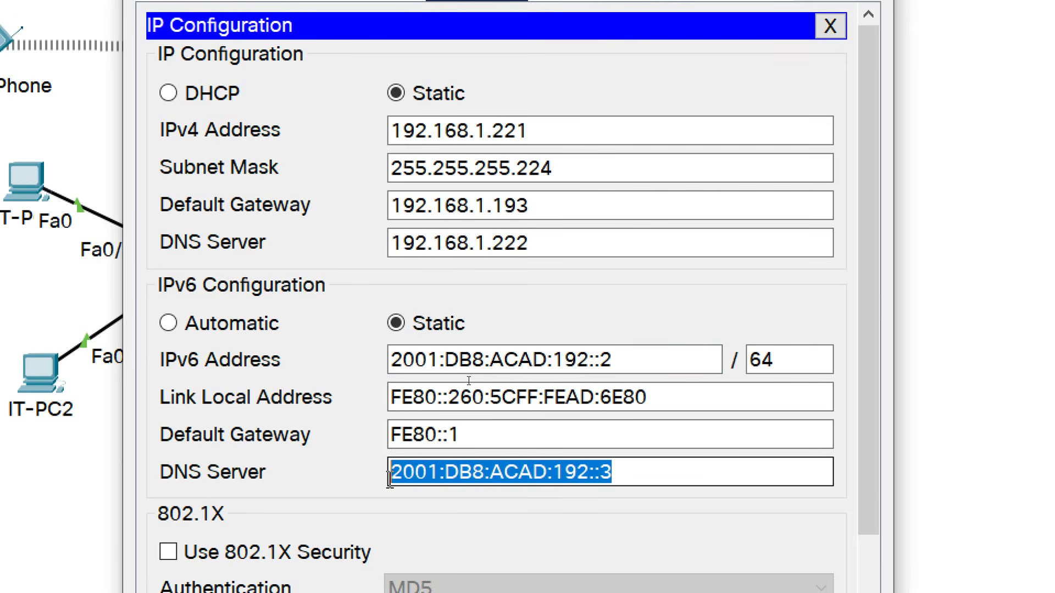
click(480, 430)
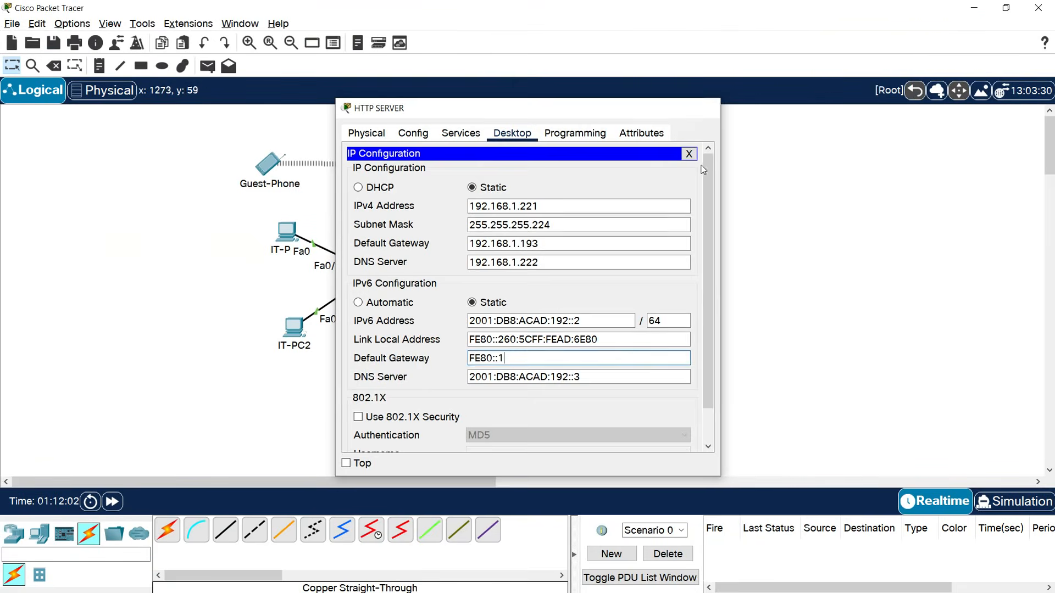
click(704, 107)
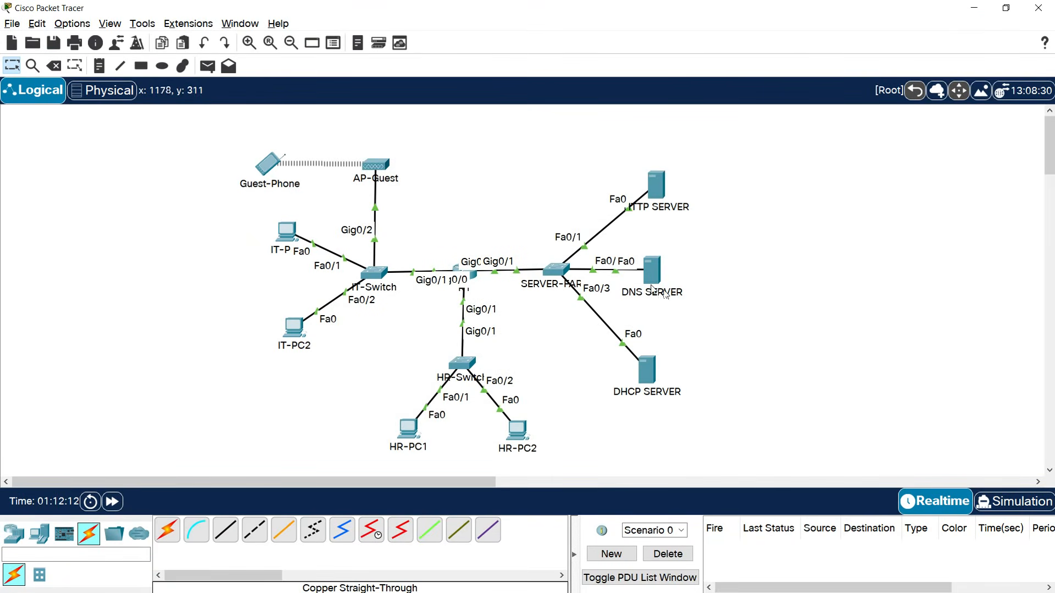
Bring up the DNS SERVER's IP Configuration and enter IPv4 address 192.168.1.222.
click(652, 274)
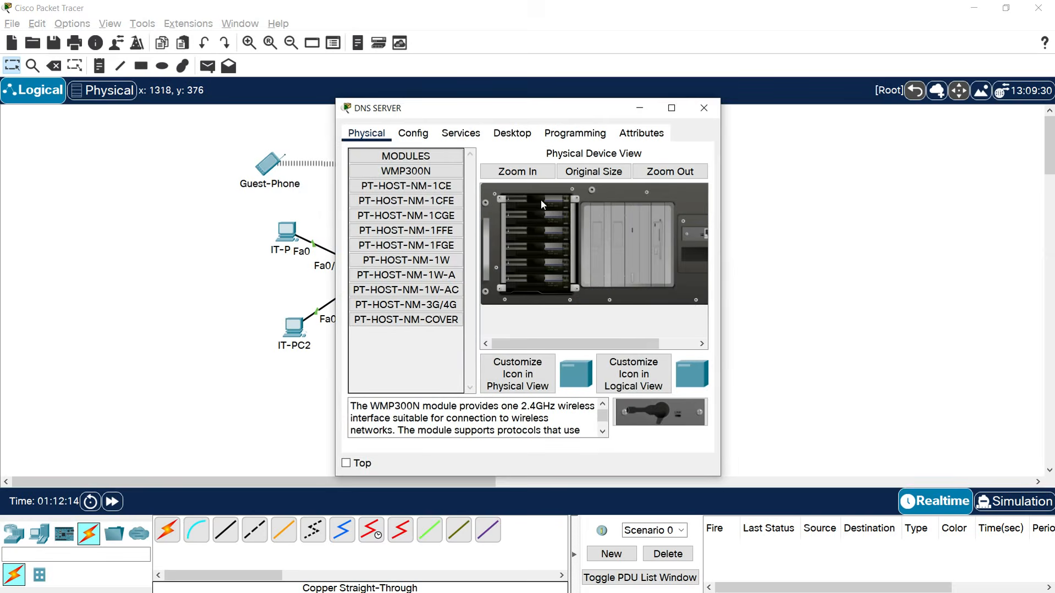
click(512, 135)
click(394, 190)
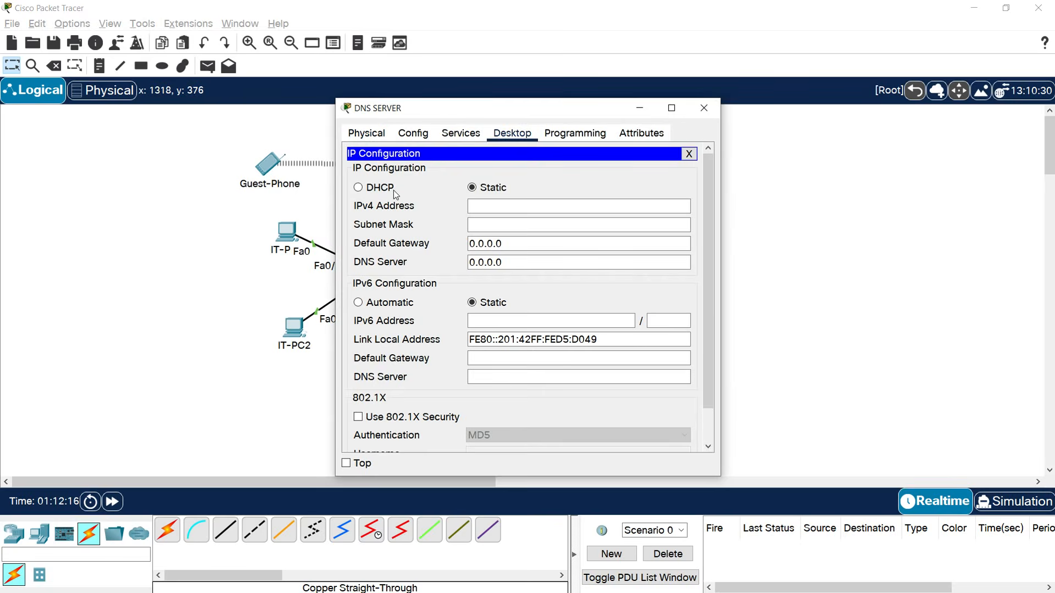
click(516, 208)
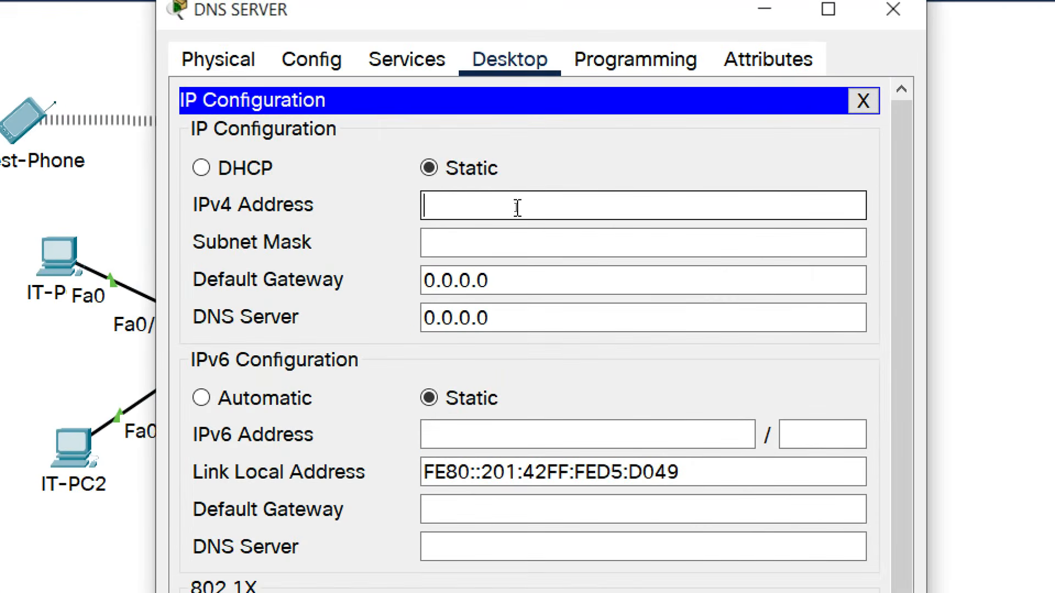
text(192.168.1)
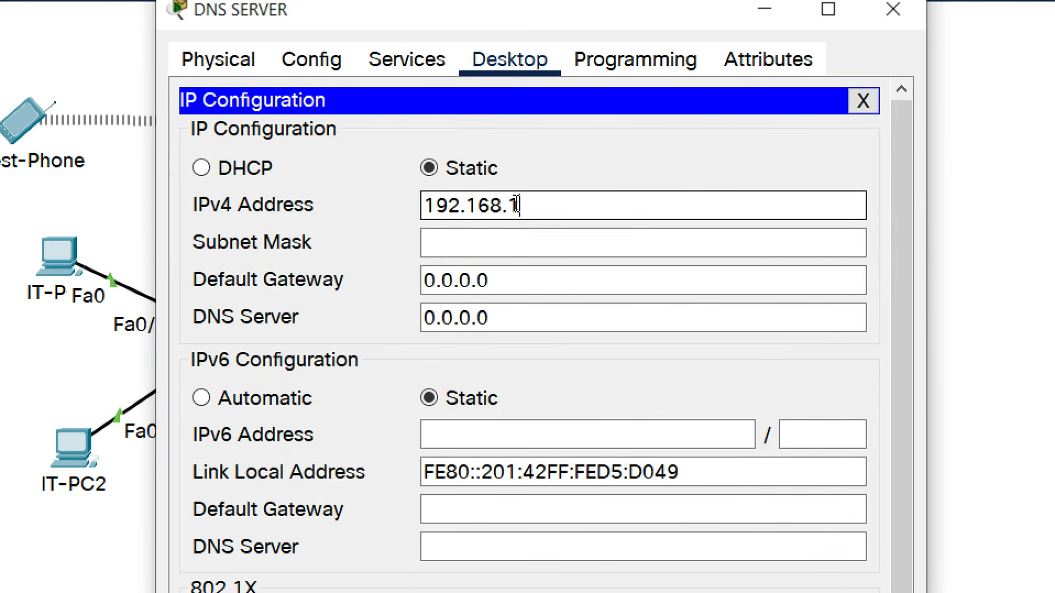
text(.222)
Set mask 255.255.255.224, gateway 192.168.1.193 and DNS server 192.168.1.222.
drag(575, 211, 437, 210)
click(454, 238)
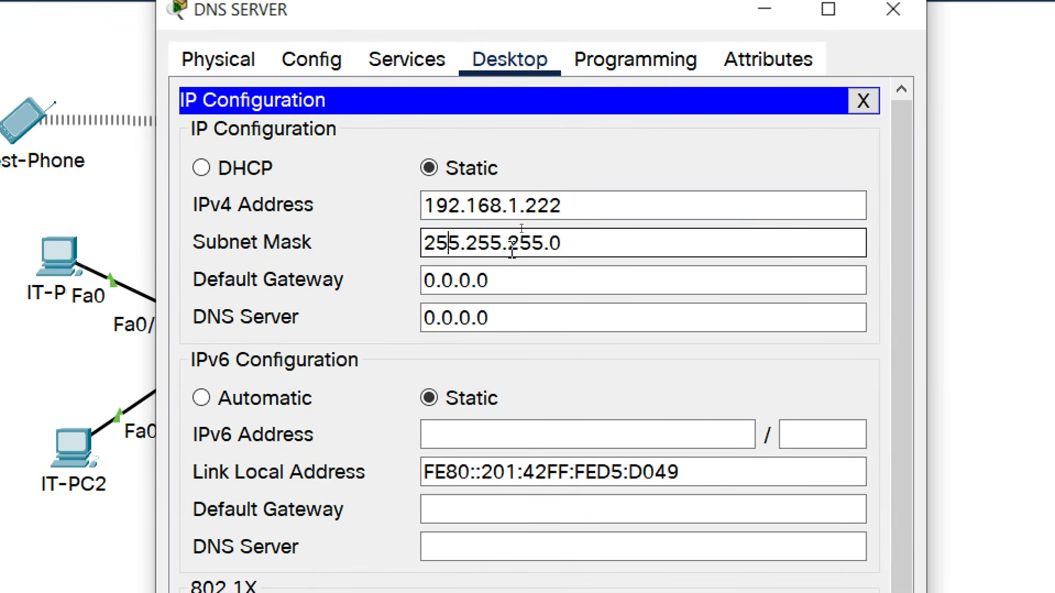
key(BackSpace)
text(224)
key(Tab)
text(192.168.)
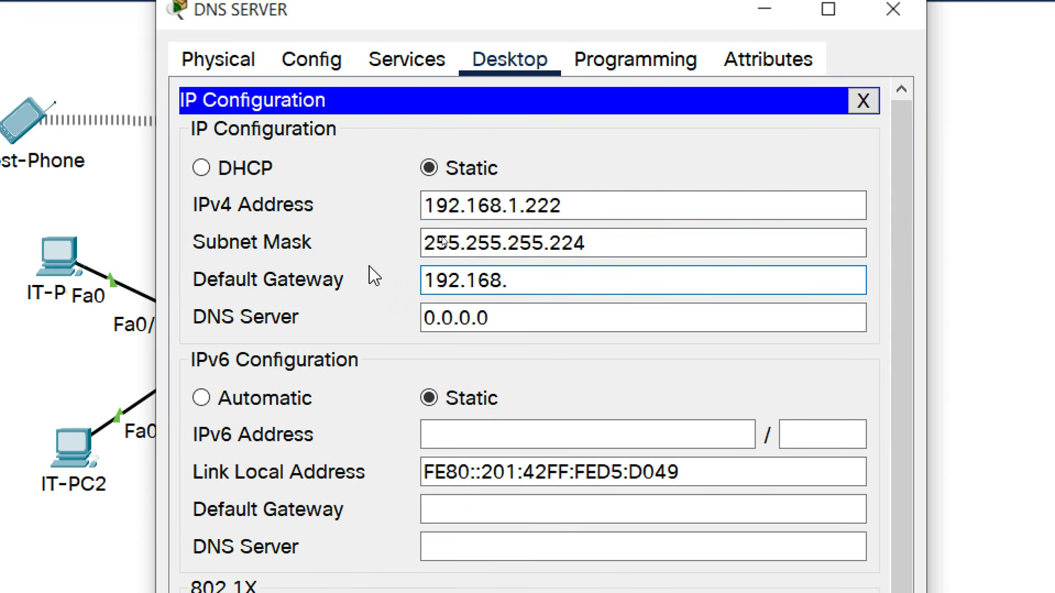
text(1.193)
key(Tab)
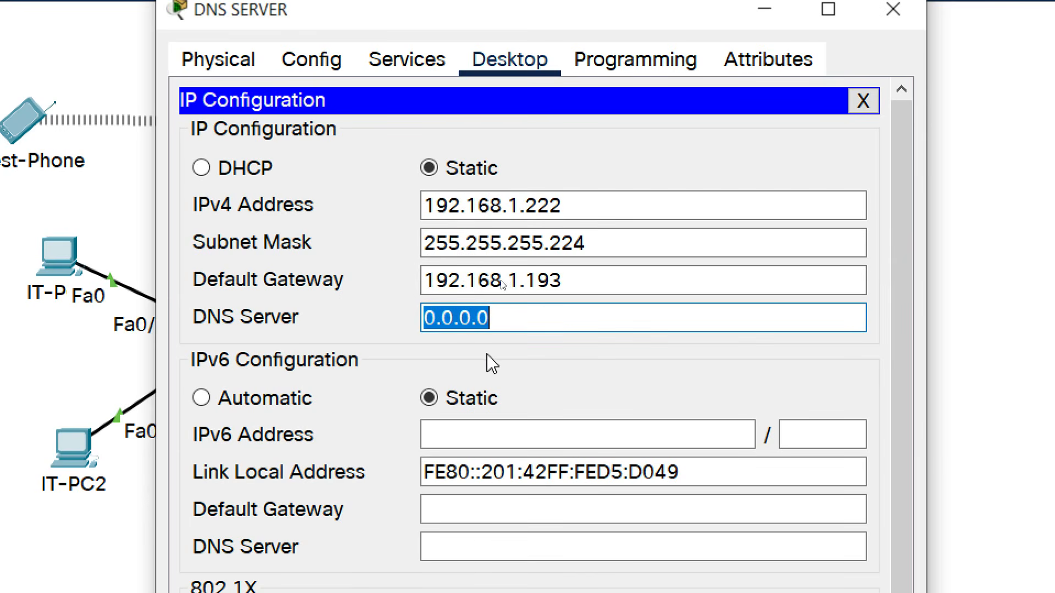
text(192.15)
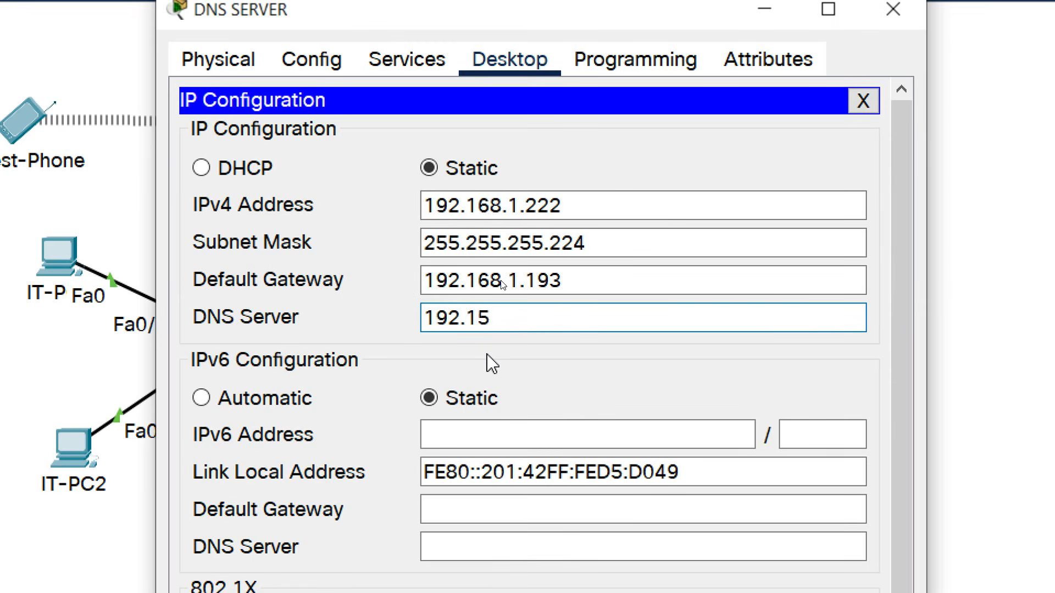
key(BackSpace)
text(68.1.222)
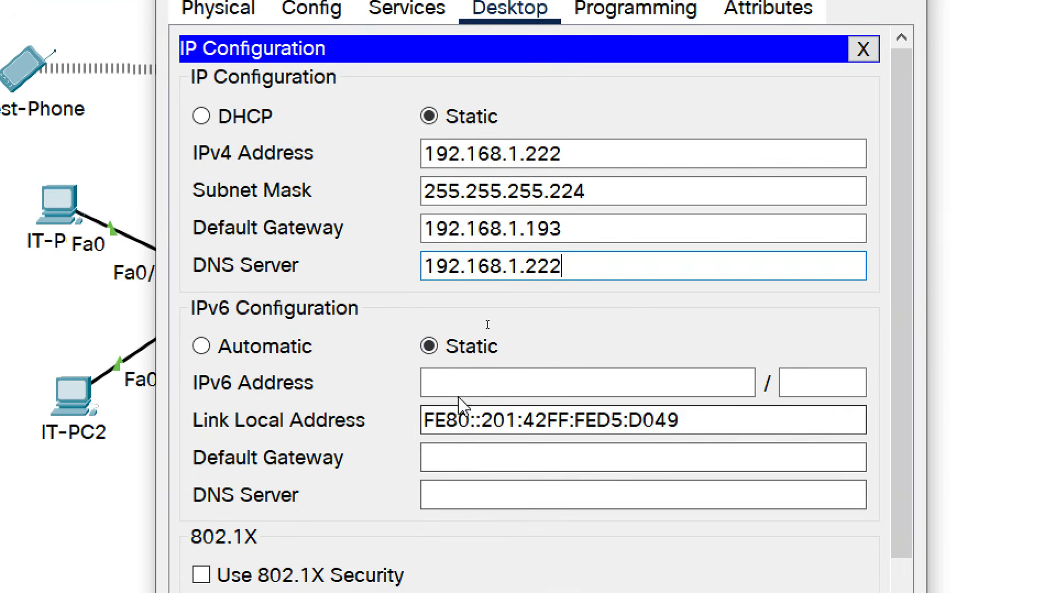
Enter IPv6 address 2001:DB8:ACAD:192::3/64 with IPv6 gateway FE80::1.
click(505, 429)
text(2001:DB8:ACAD:)
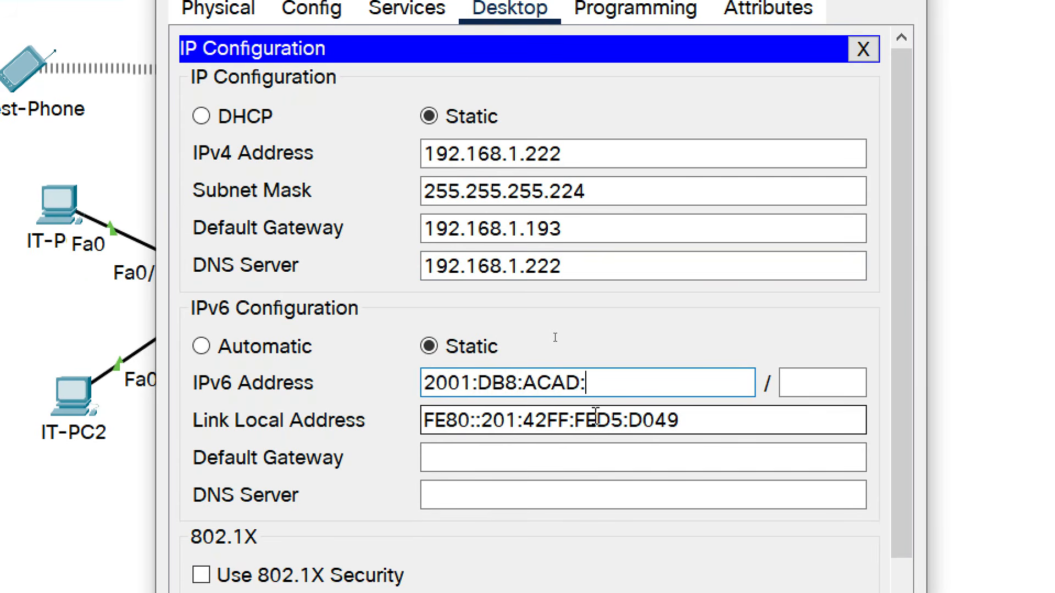
text(192::3)
click(800, 392)
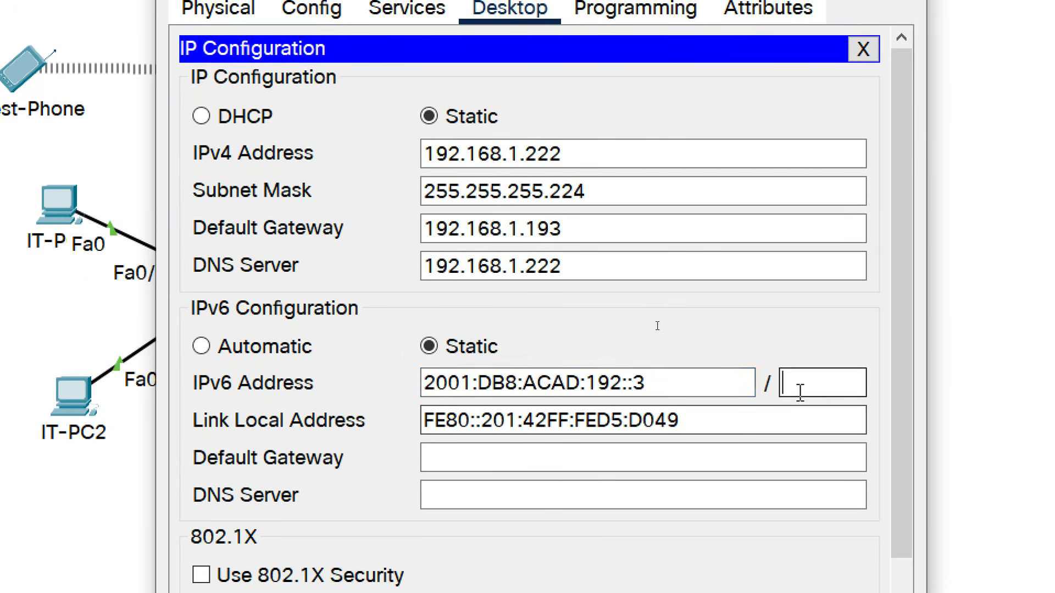
text(64)
click(687, 452)
text(FE80::1)
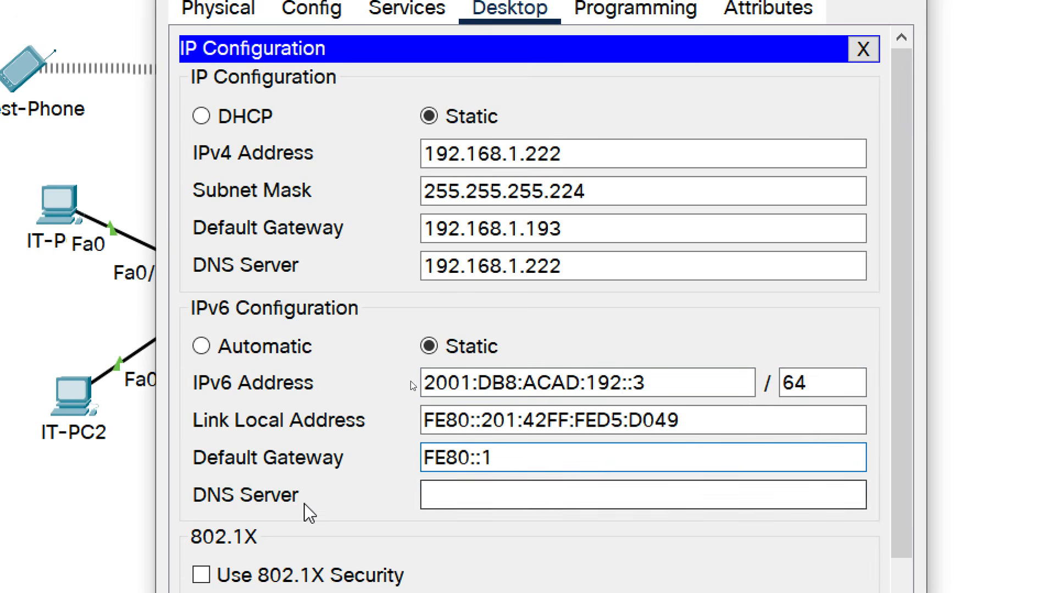
Copy 2001:DB8:ACAD:192::3 into the IPv6 DNS server field and close the window.
drag(668, 383, 415, 389)
key(ctrl+c)
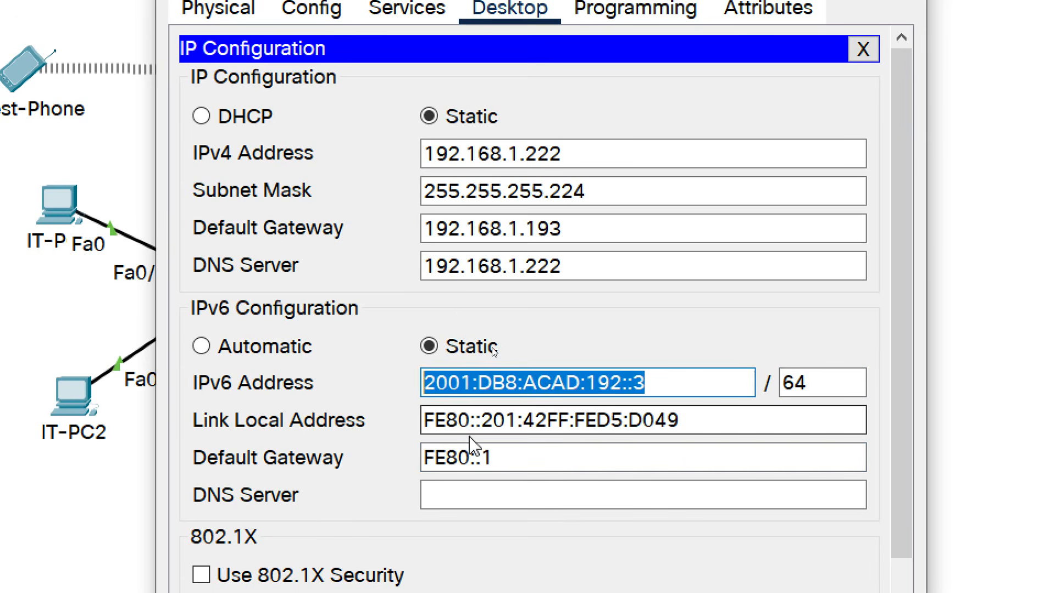
click(468, 497)
key(ctrl+v)
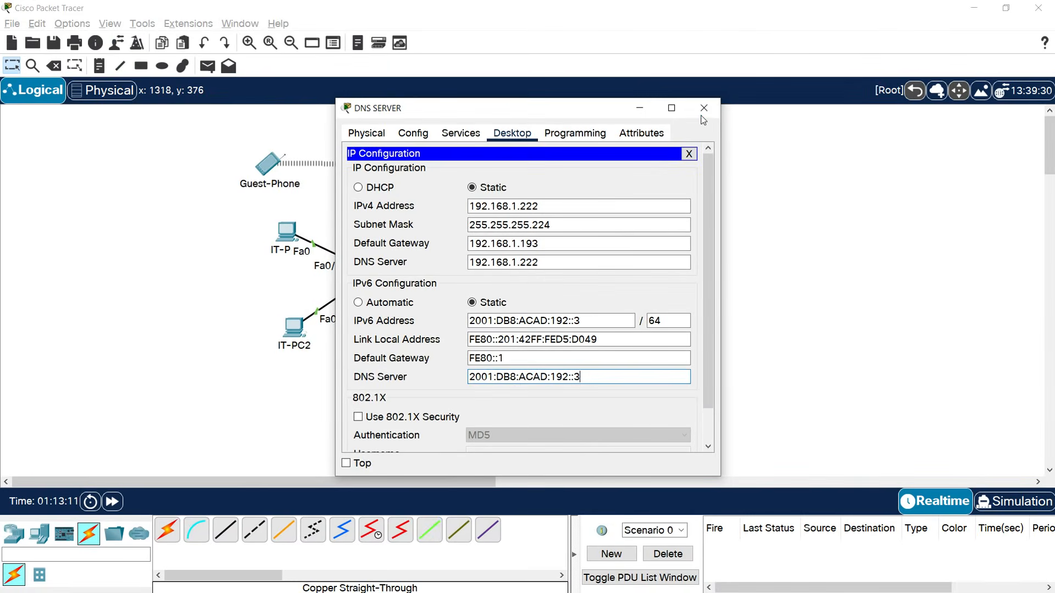
click(704, 108)
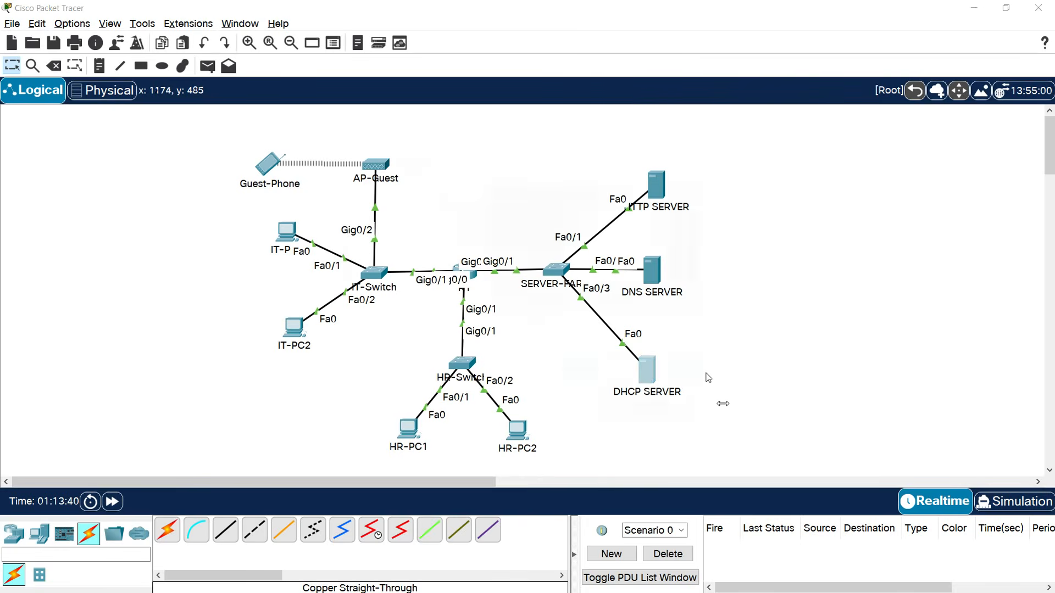
Give the DHCP SERVER IPv4 192.168.1.220, mask 255.255.255.224, gateway 192.168.1.193, DNS 192.168.1.222.
click(512, 134)
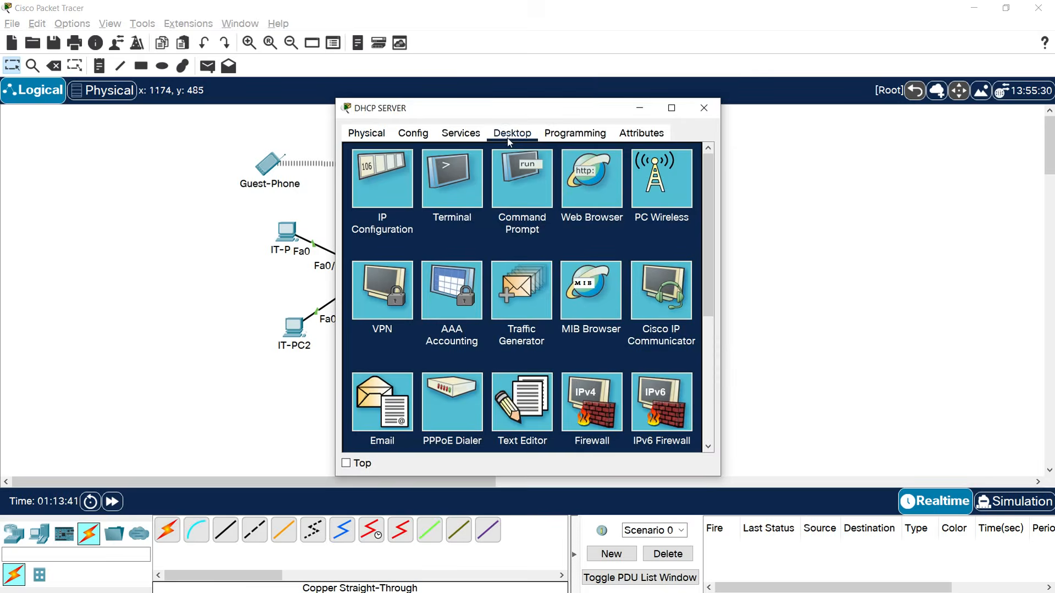
click(376, 184)
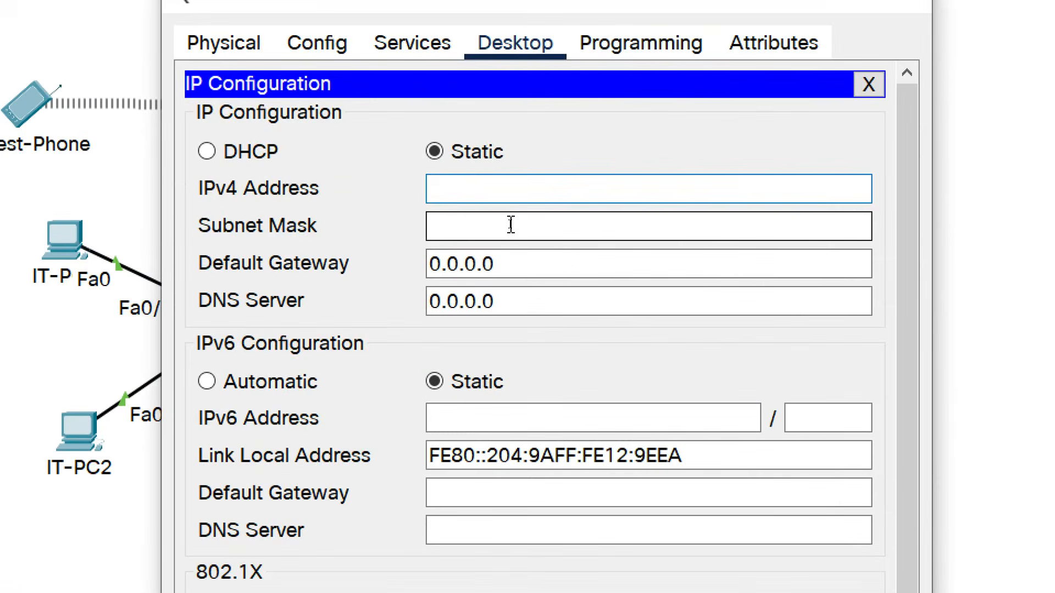
text(192.168.)
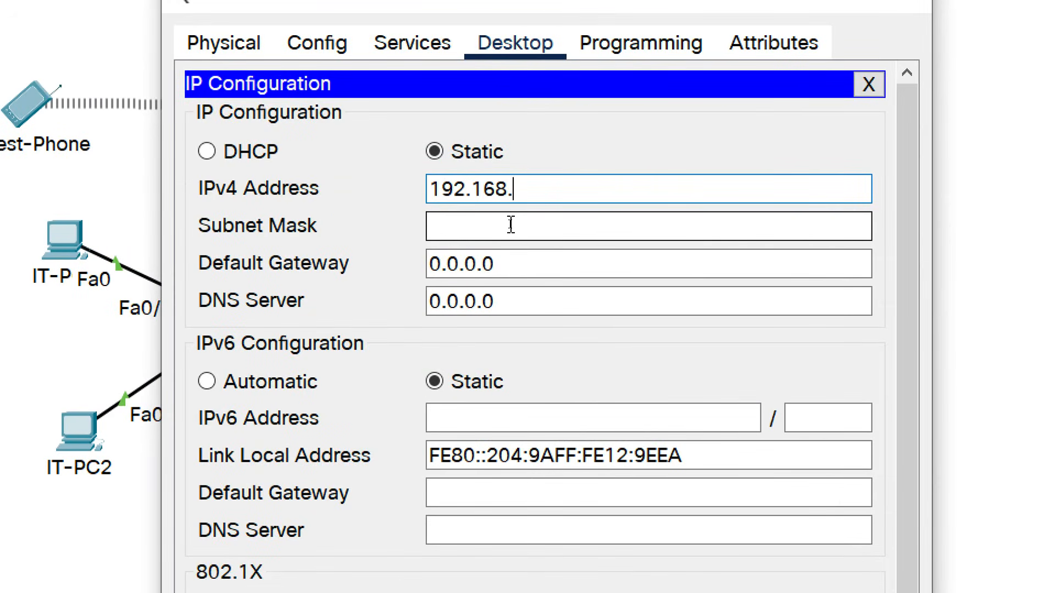
text(1.220)
key(Tab)
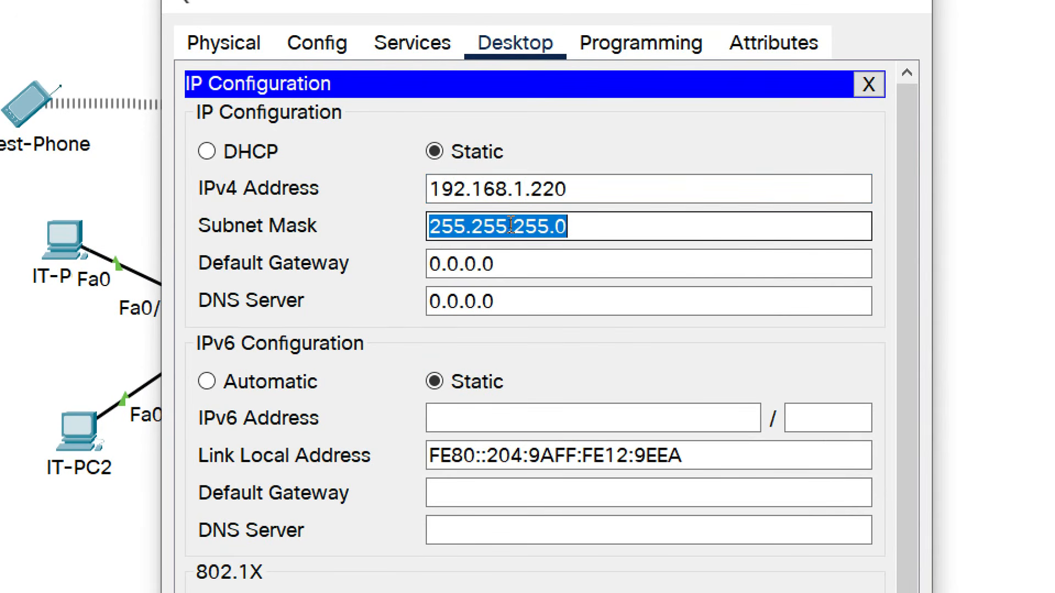
key(Tab)
click(610, 223)
key(BackSpace)
text(224)
drag(543, 263, 395, 274)
text(19)
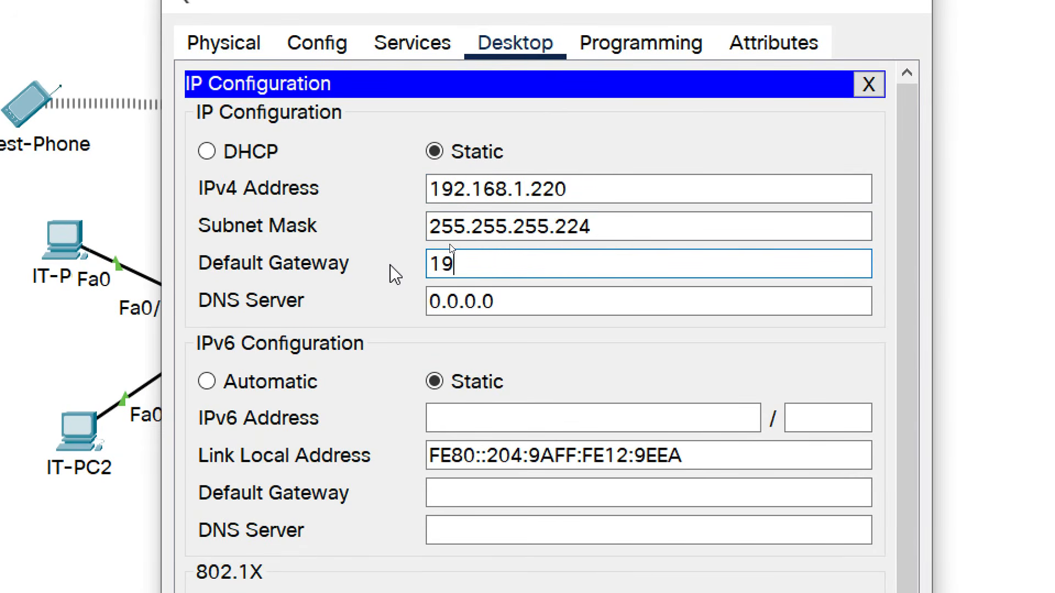
text(2.168.1)
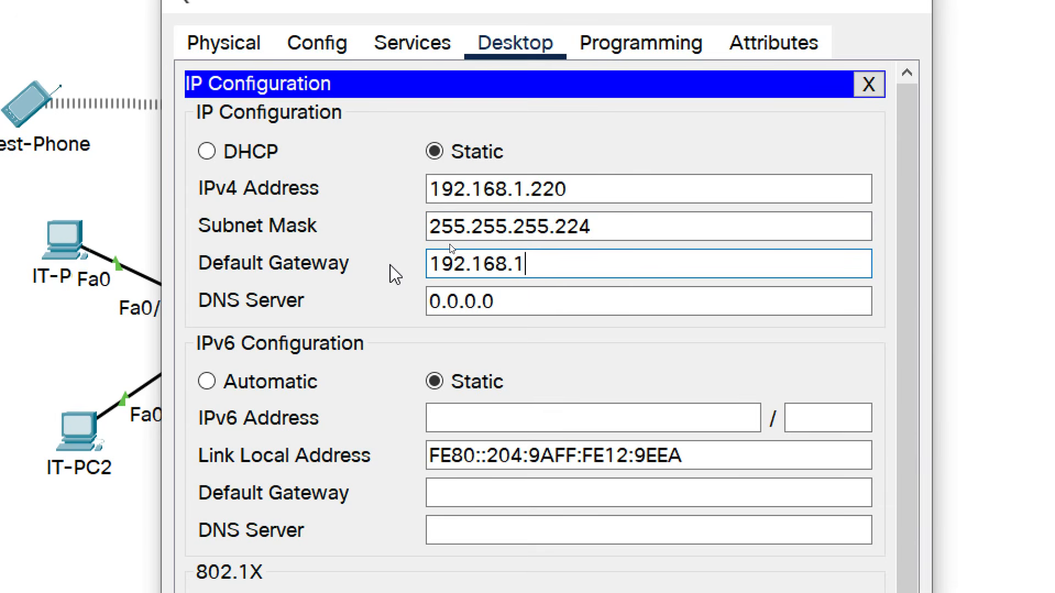
text(.193)
key(Tab)
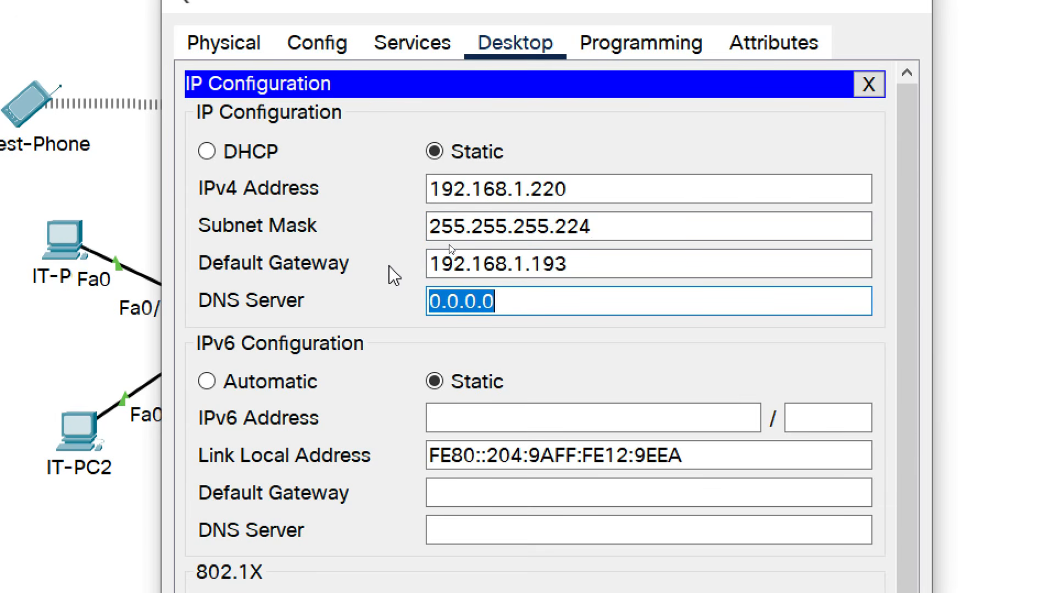
text(192.168.)
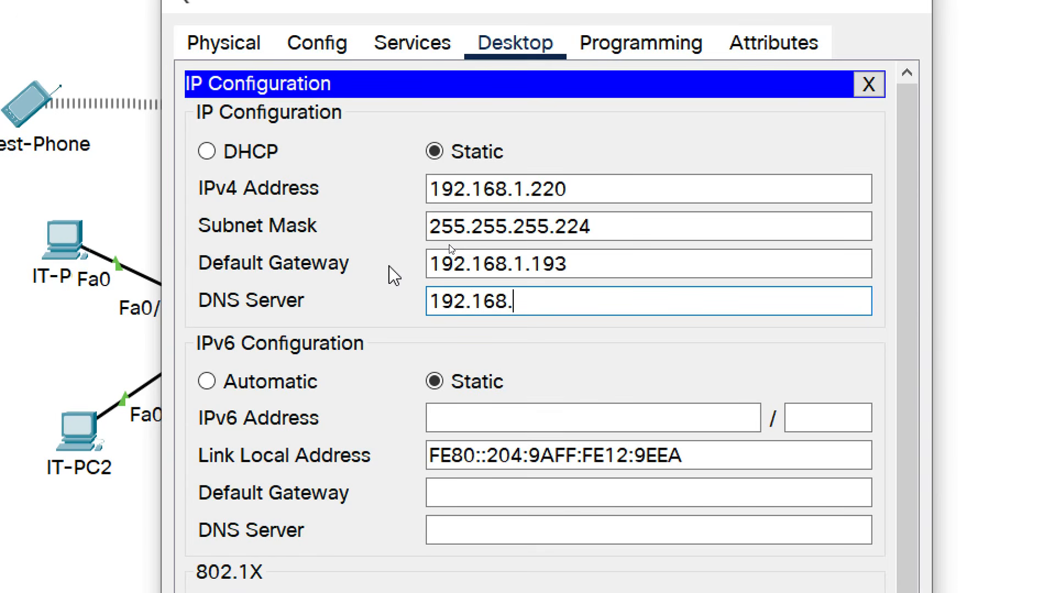
text(1.222)
Enter IPv6 address 2001:DB8:ACAD:192::4/64 with IPv6 gateway FE80::1.
click(461, 407)
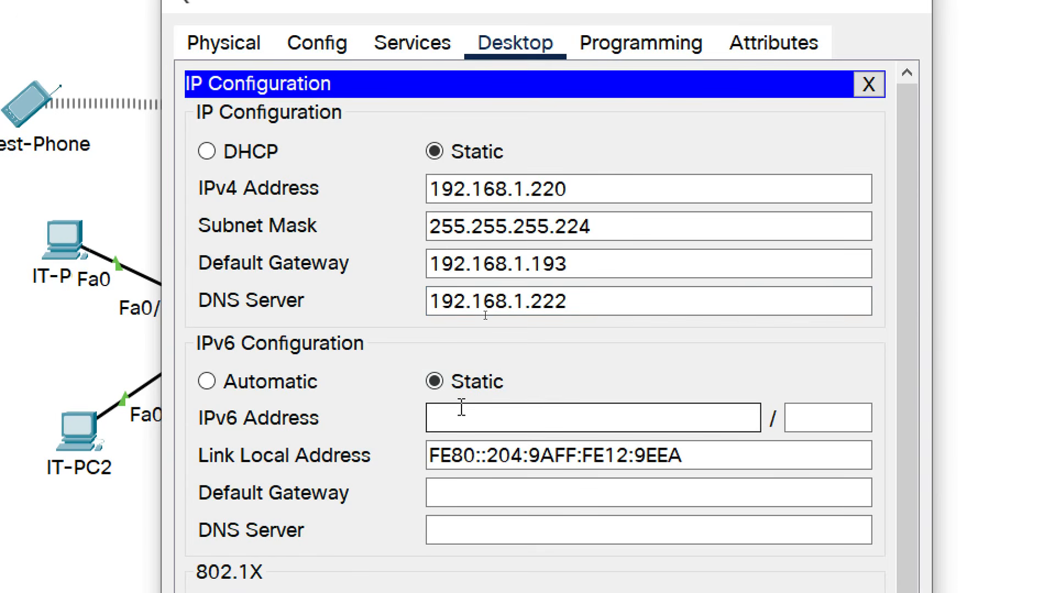
text(2001:DB)
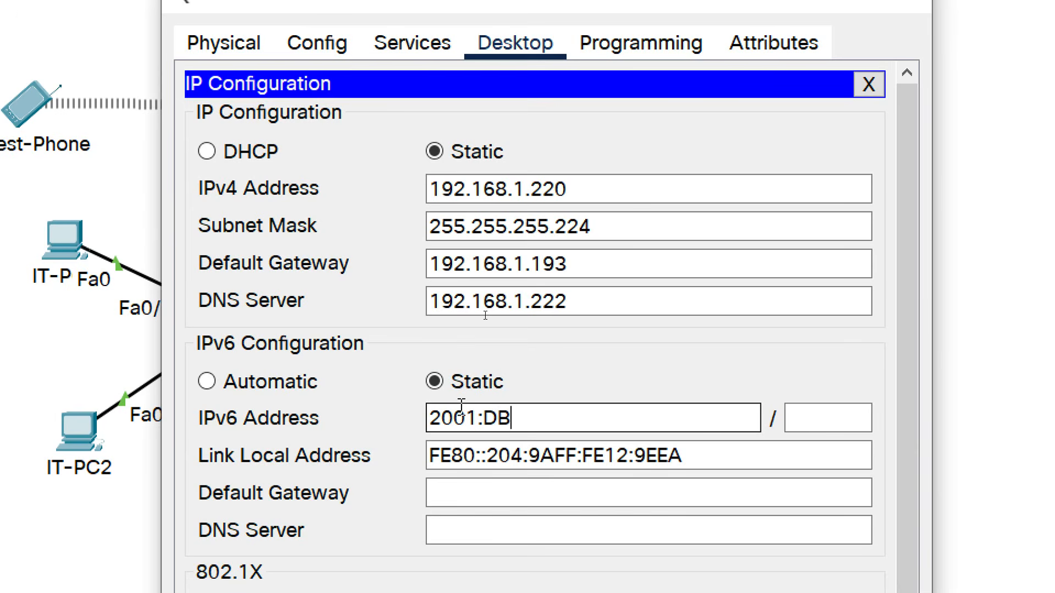
text(8:ACAD)
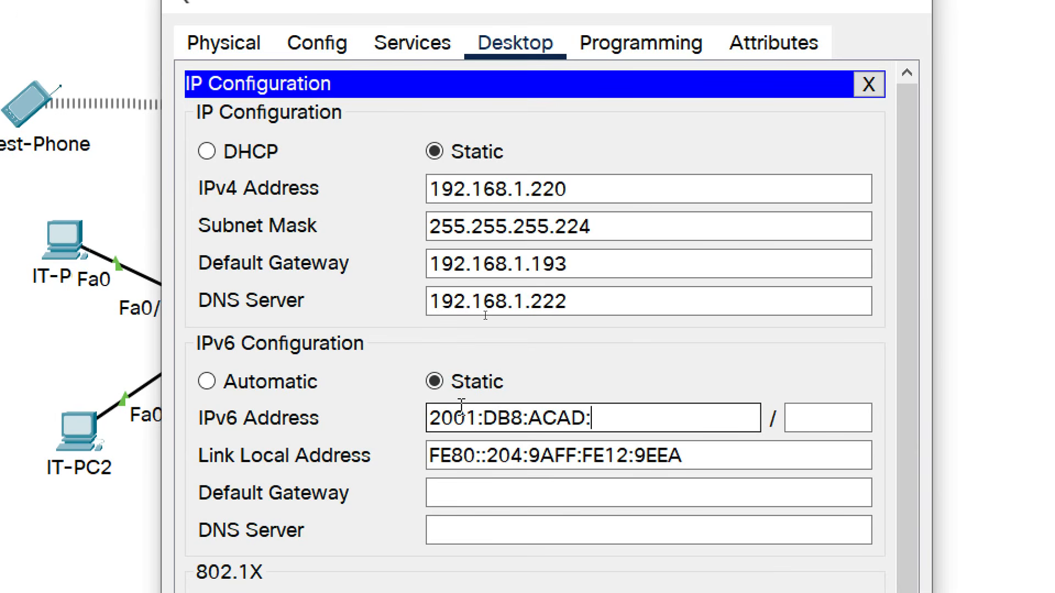
text(:192::4)
key(Tab)
text(64)
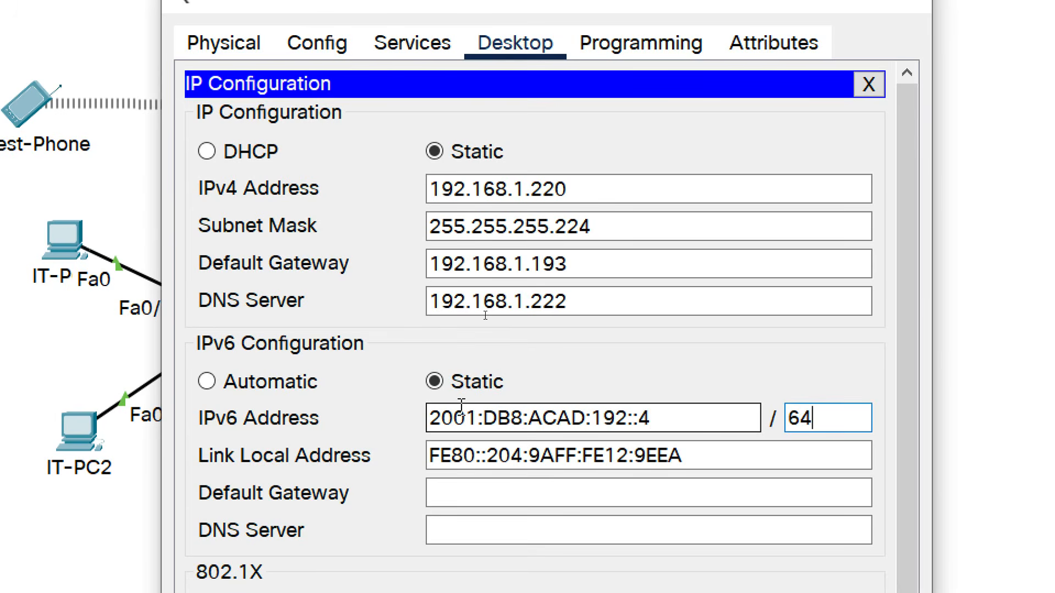
click(447, 497)
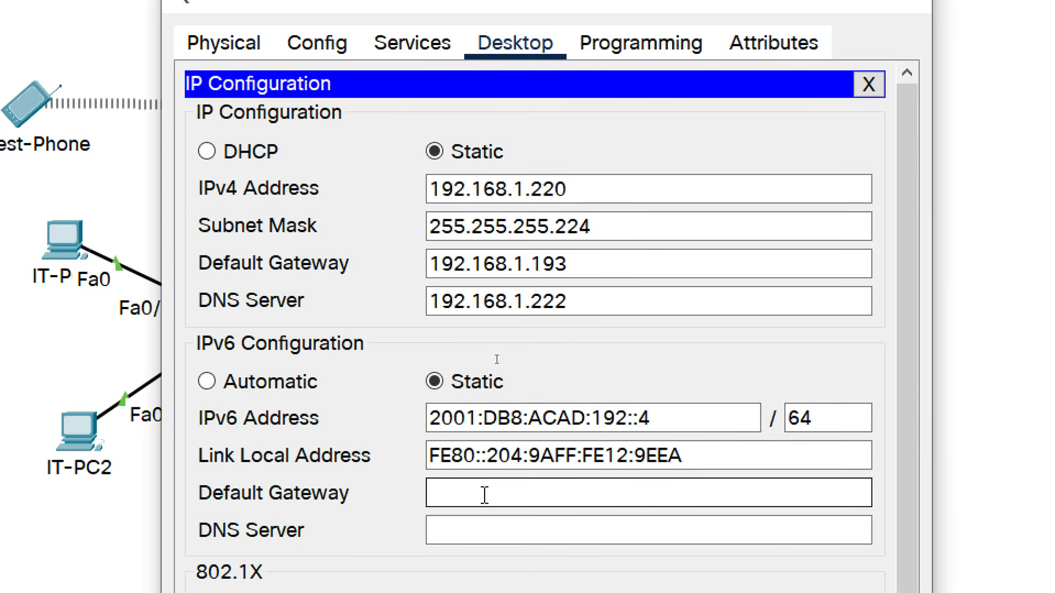
text(FE80::1)
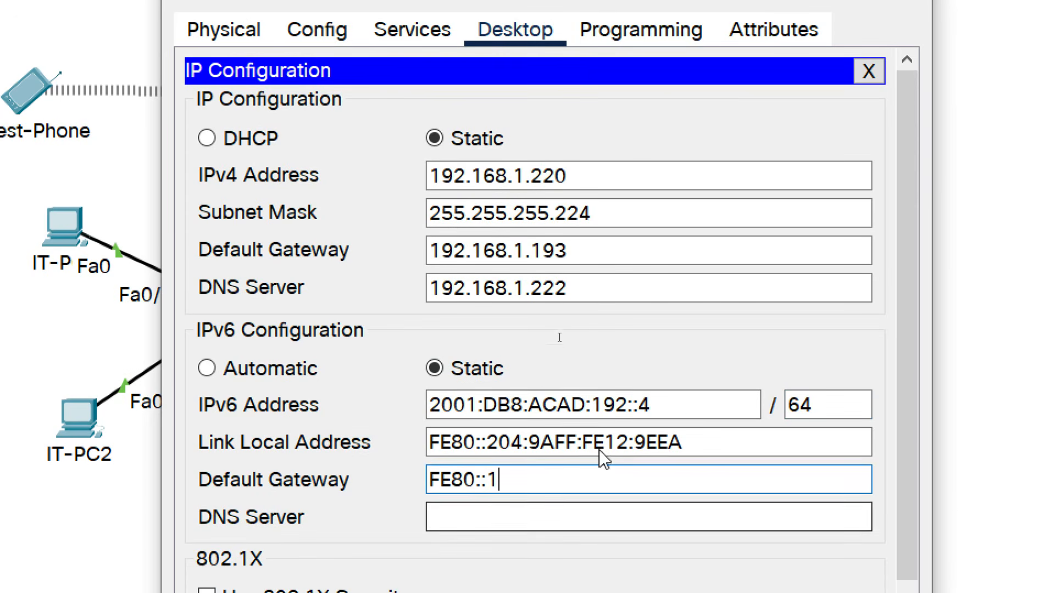
Set the IPv6 DNS server to 2001:DB8:ACAD:192::3 and close the DHCP SERVER window.
drag(653, 417, 423, 419)
key(ctrl+c)
click(461, 516)
key(ctrl+v)
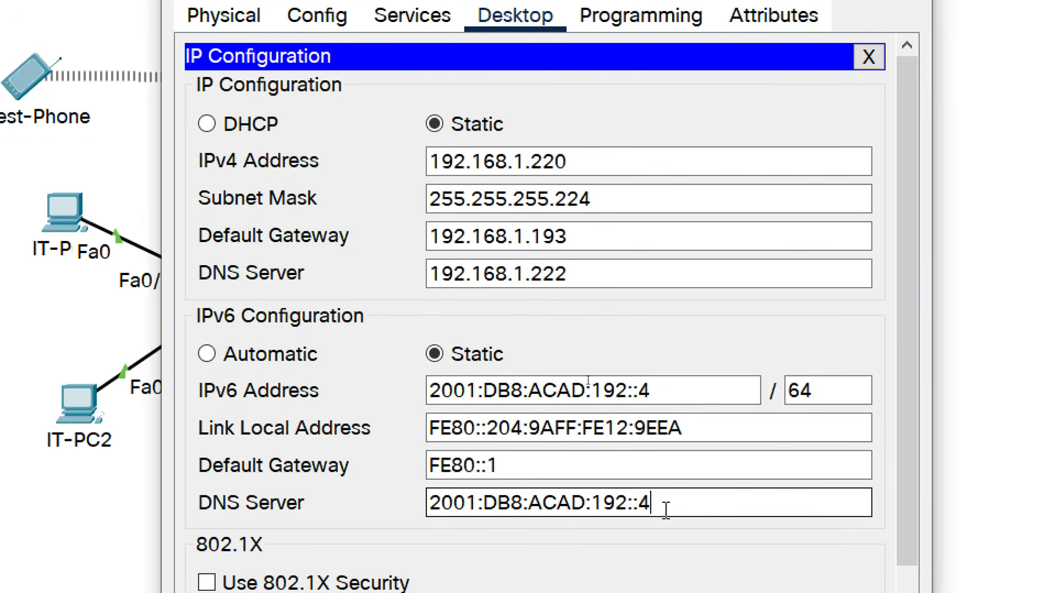
key(BackSpace)
text(3)
click(703, 111)
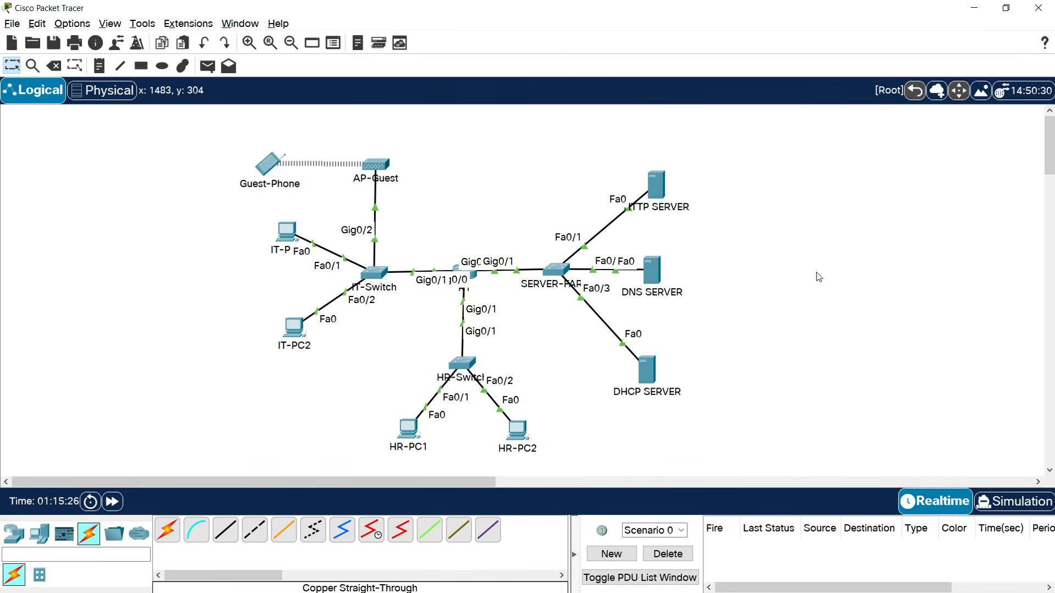
Check the HTTP SERVER's IP Configuration, then bring up its HTTP service page listing the web files.
click(657, 192)
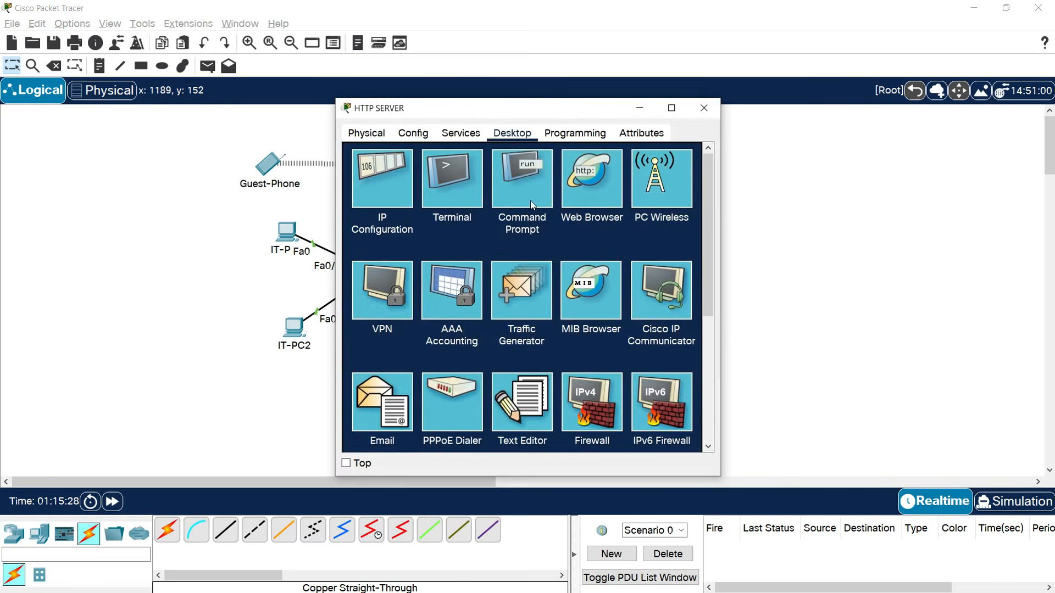
click(398, 186)
click(476, 208)
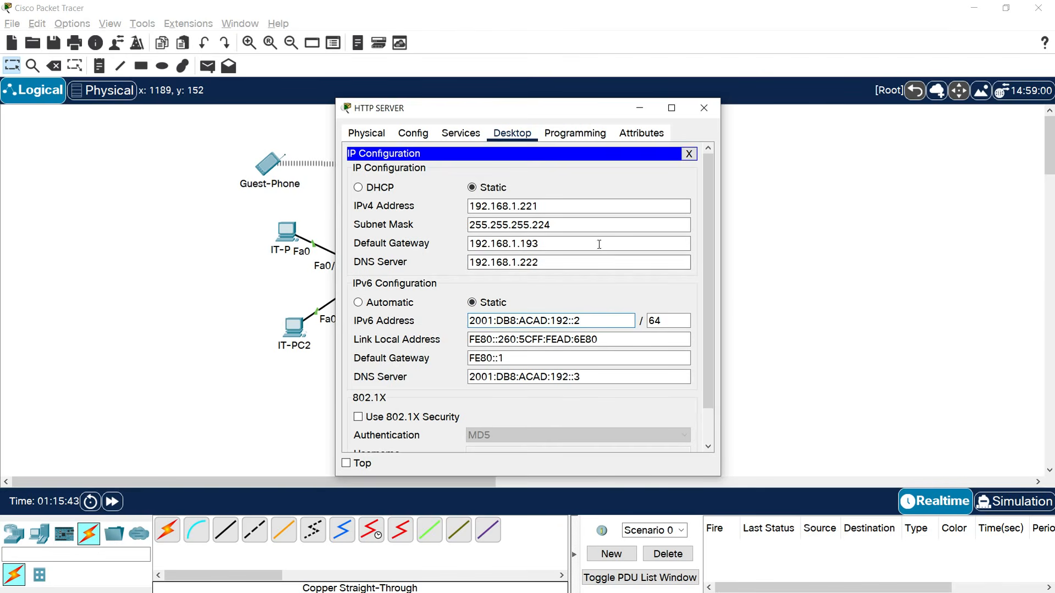
click(462, 137)
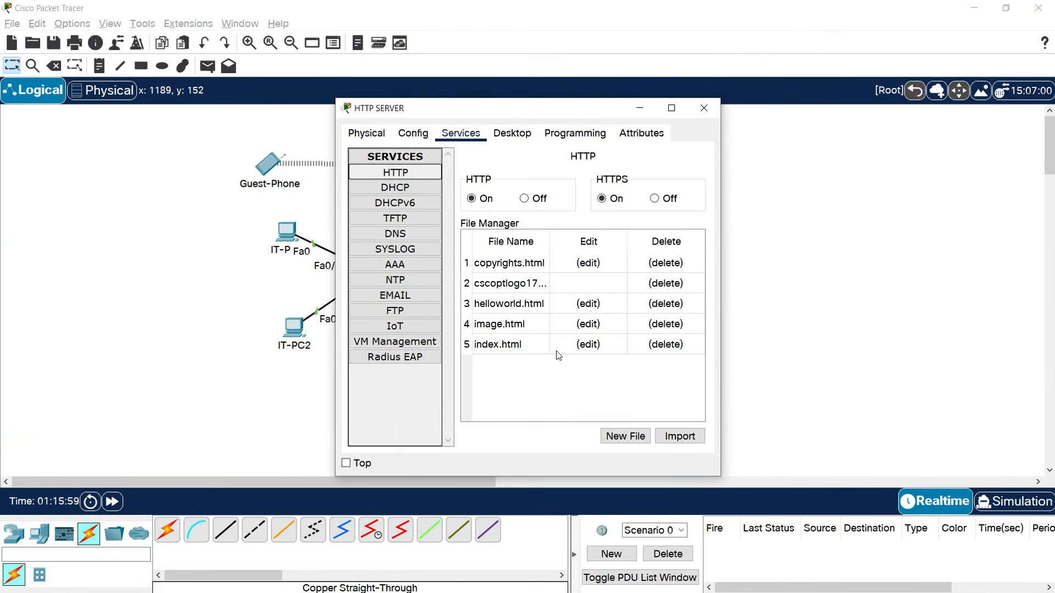
Change index.html's heading to 'Project1 Using CISCO Packet Tracer' and welcome text to 'TechAcad Project', overwriting the file.
click(577, 344)
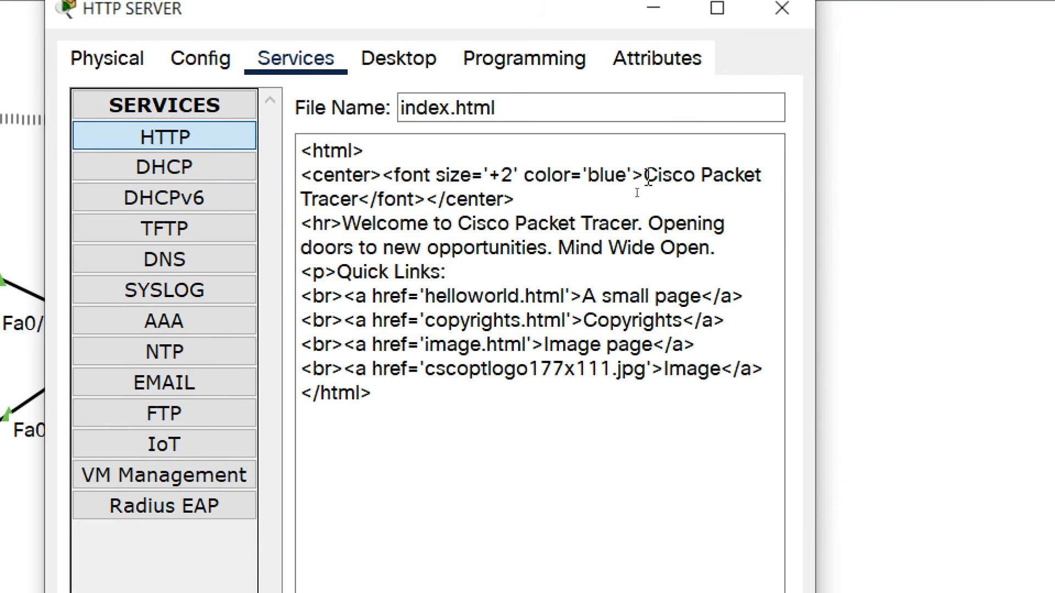
drag(646, 177, 362, 206)
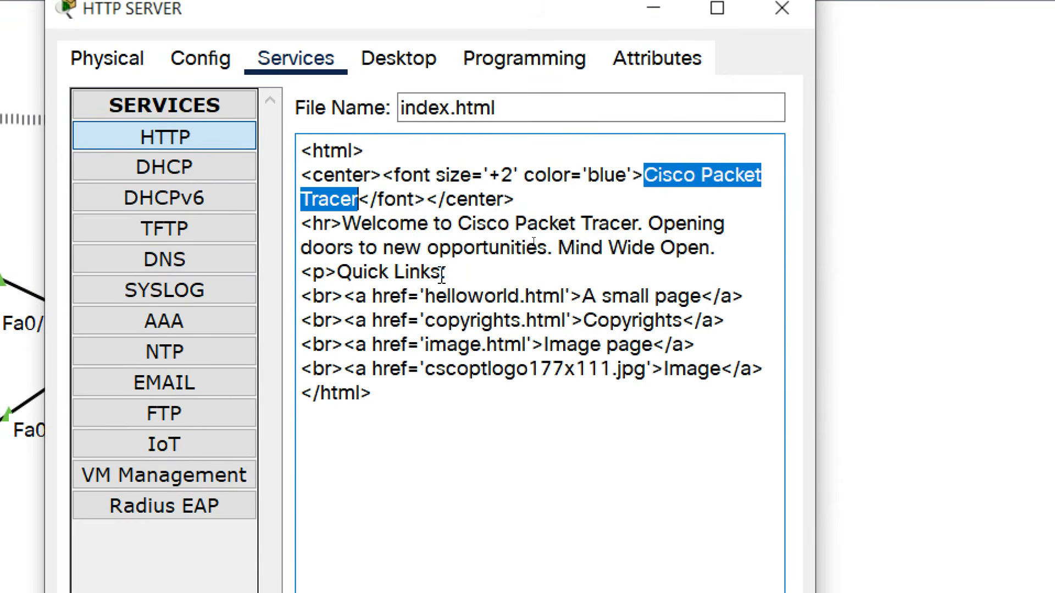
text(p)
key(BackSpace)
text(Proje)
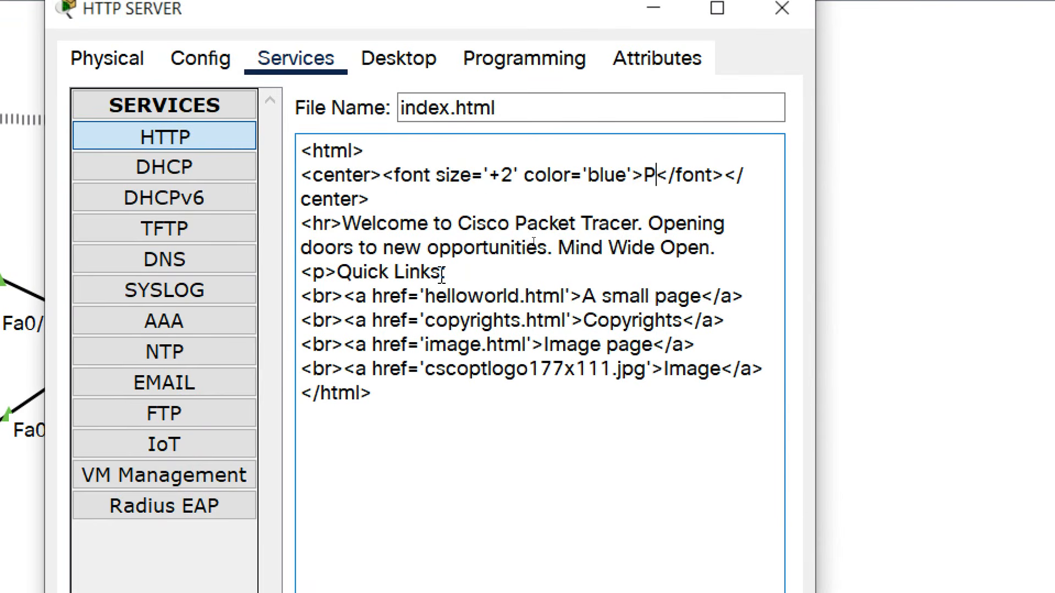
text(ct1)
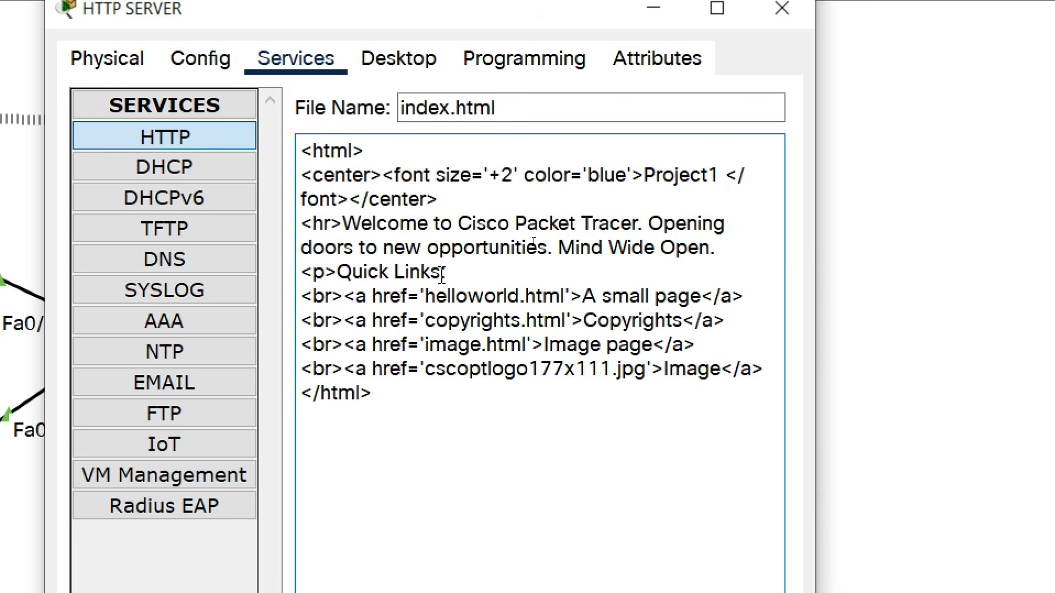
text( Using CISCO )
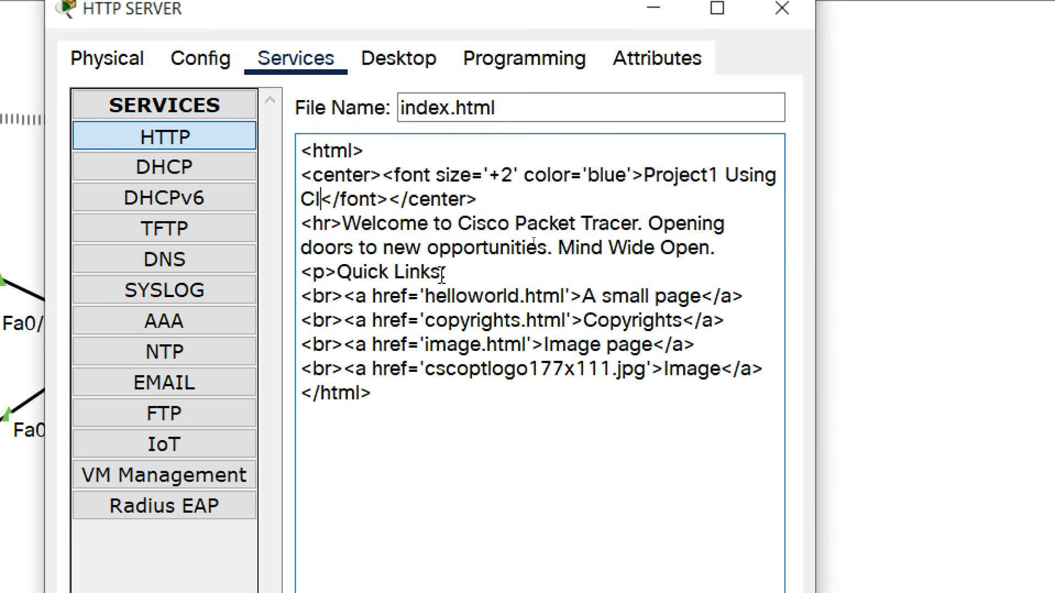
text(Packet Tracer)
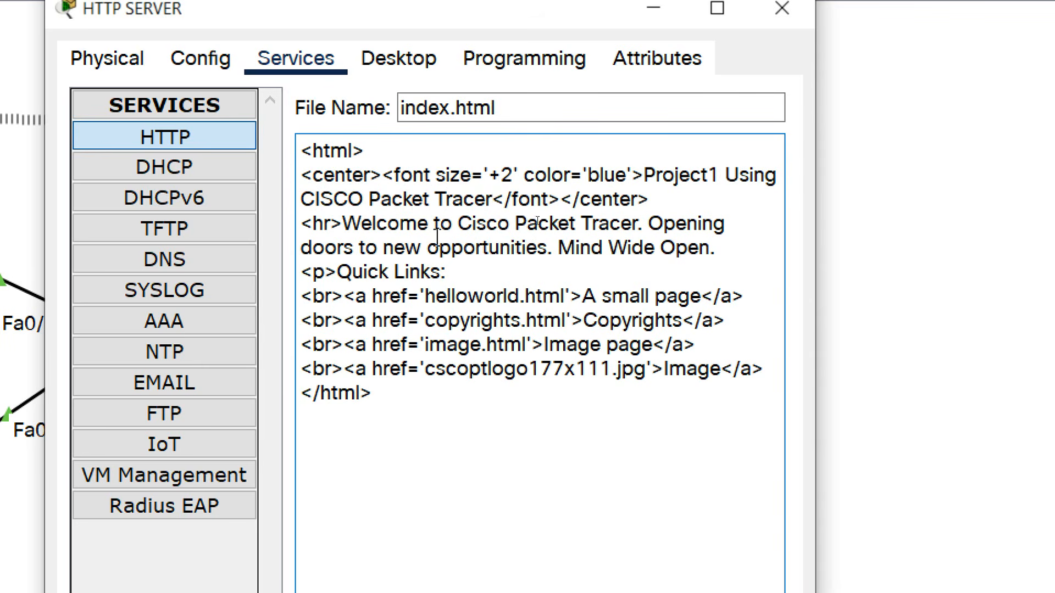
drag(459, 225, 640, 228)
text(TechAcad)
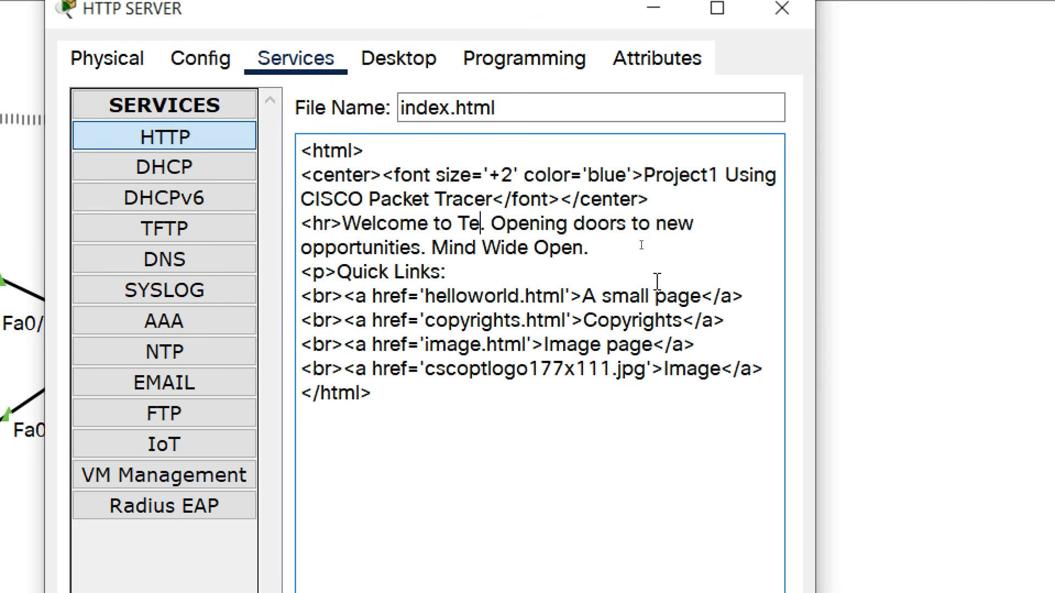
text( Proje)
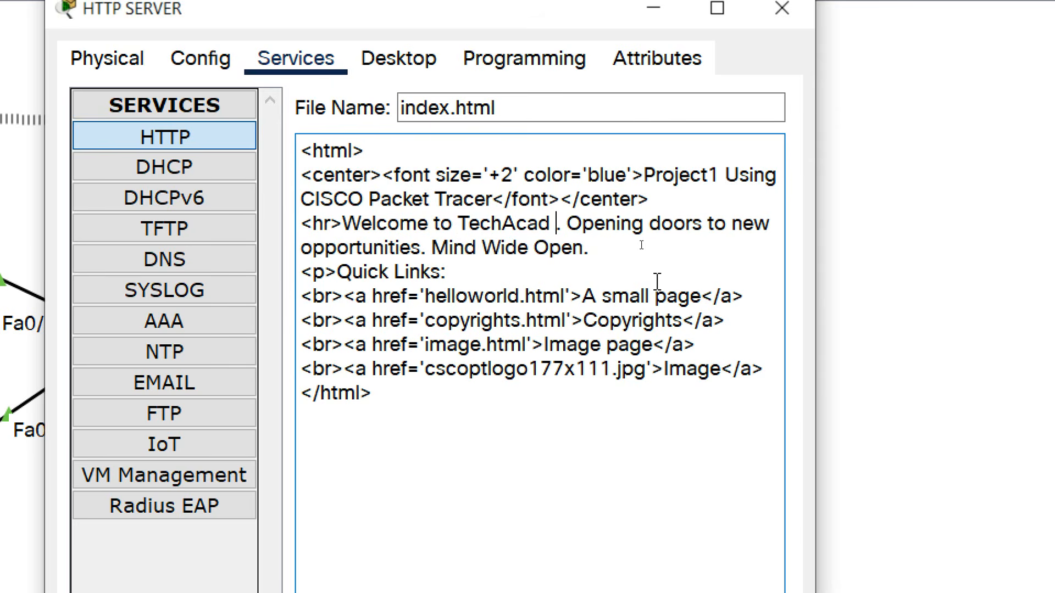
text(ct)
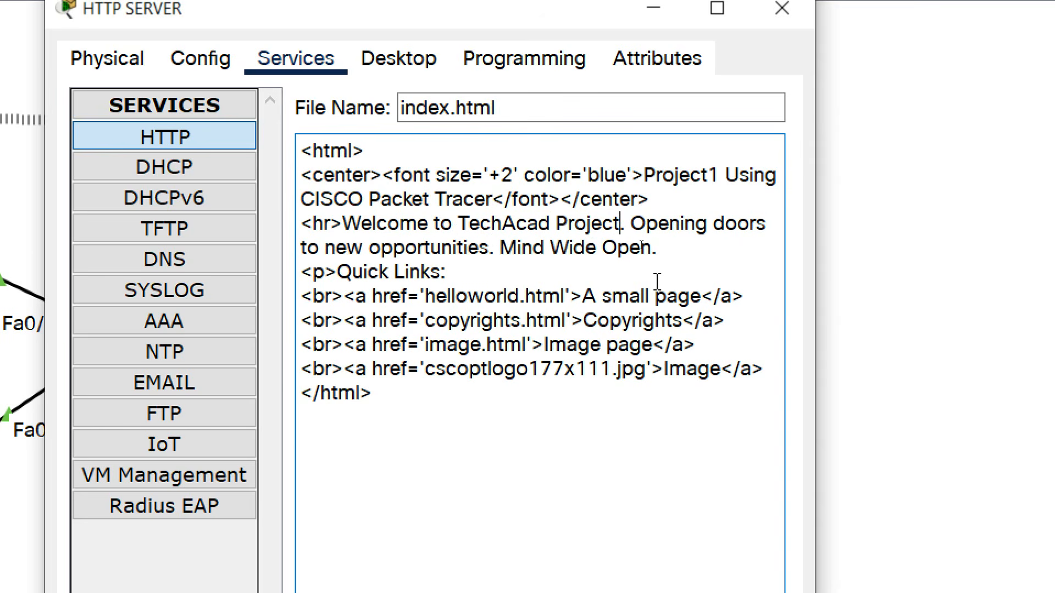
click(711, 516)
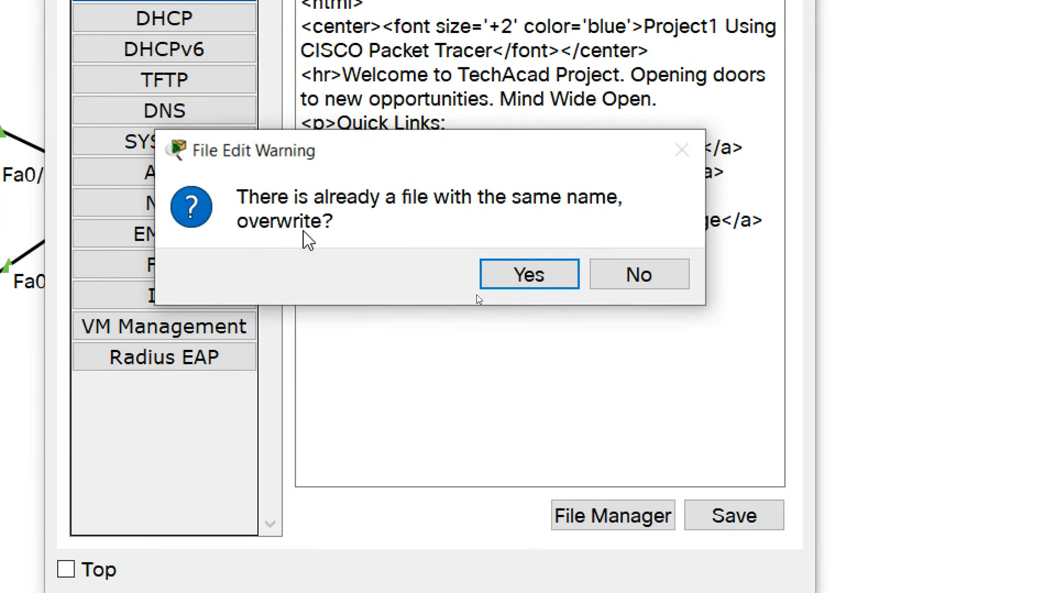
click(511, 276)
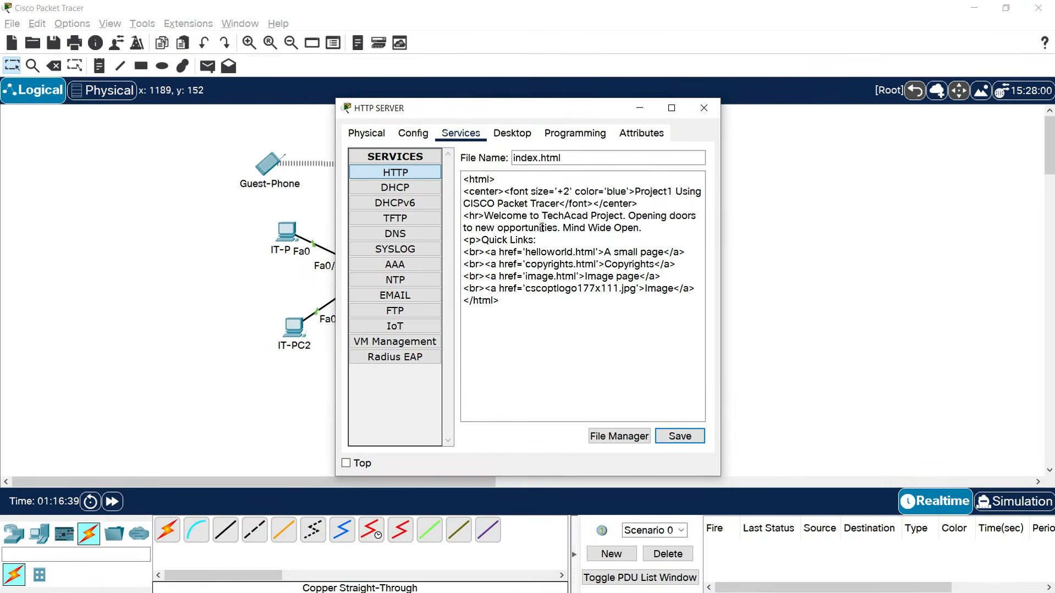
Load the web page in the server's browser at 192.168.1.221.
click(512, 133)
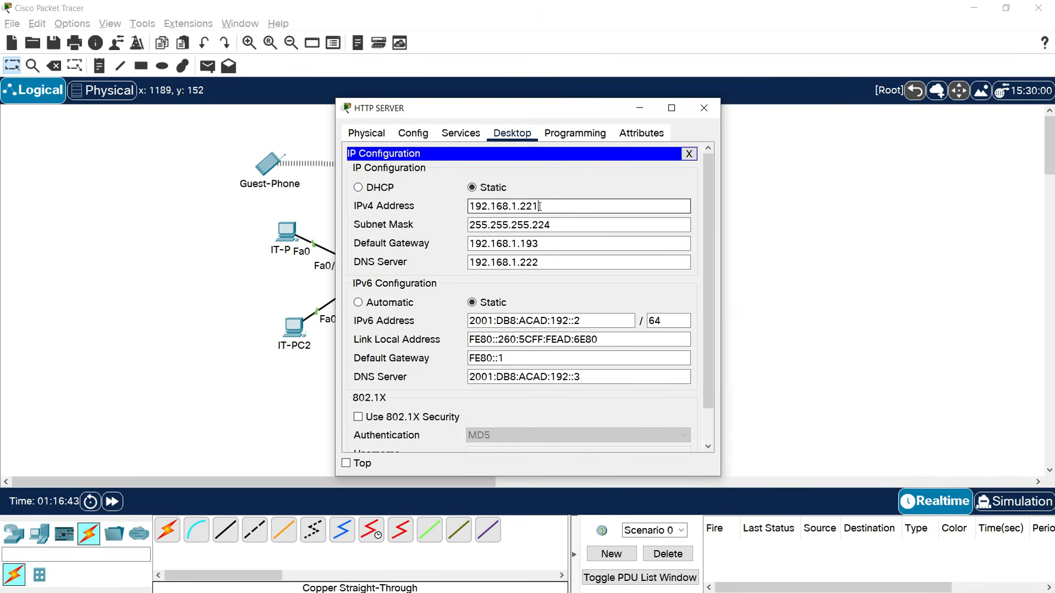
drag(540, 206, 403, 211)
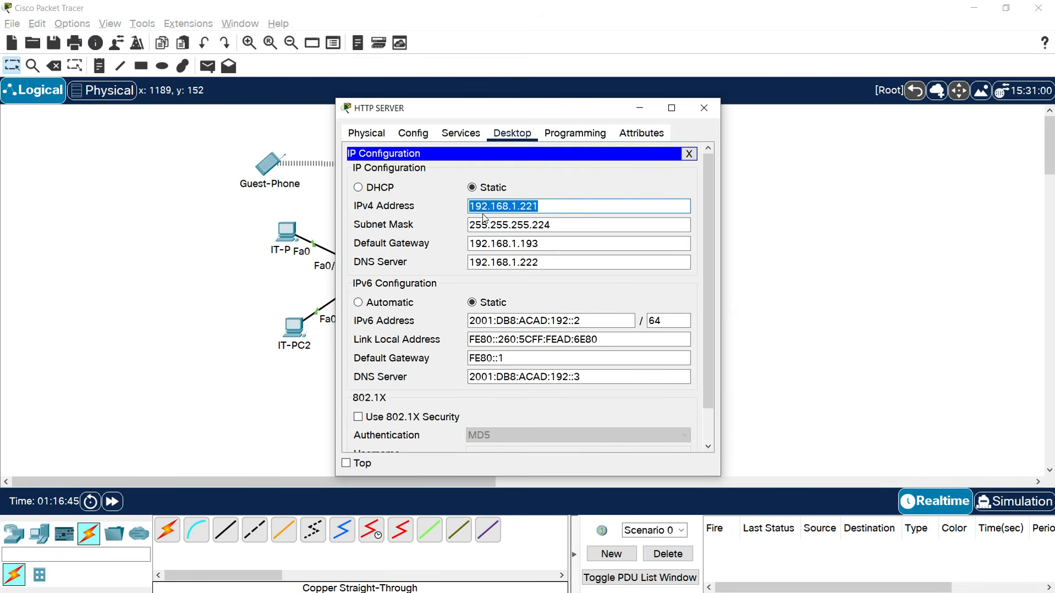
click(689, 154)
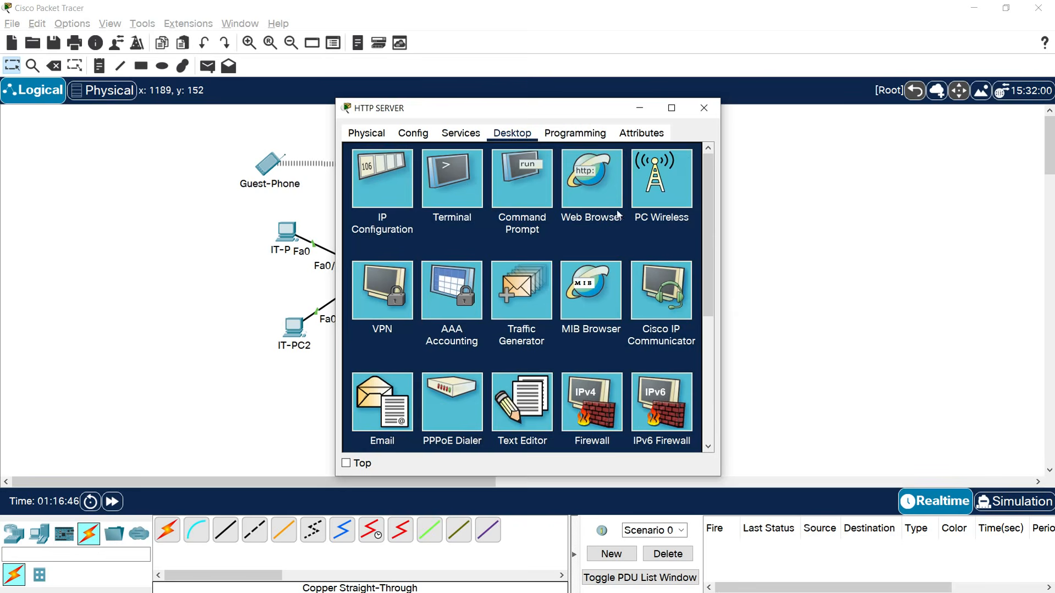
click(603, 205)
click(506, 170)
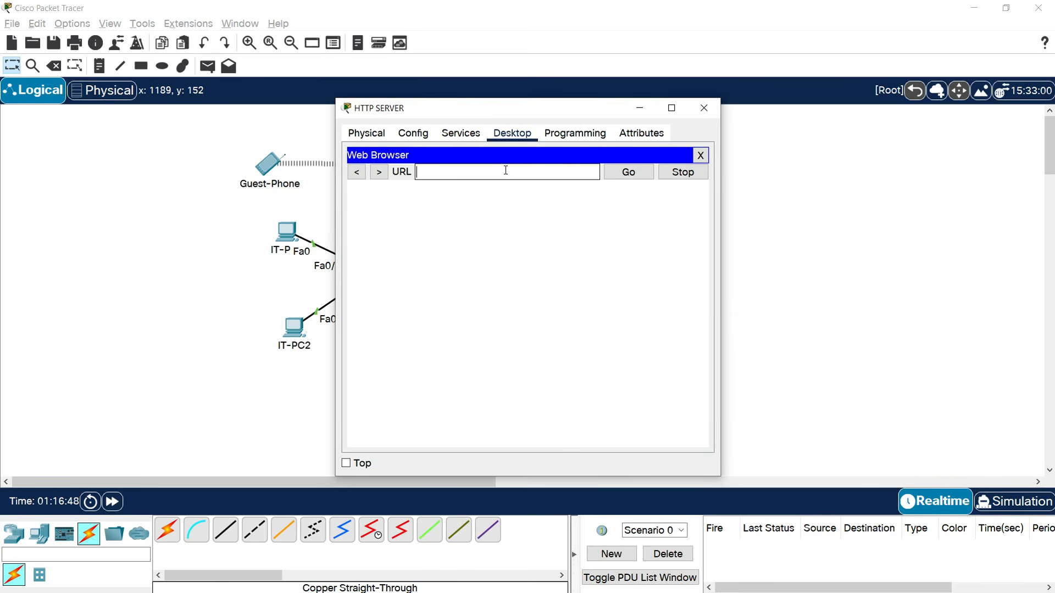
text(192.168.1.221)
click(622, 174)
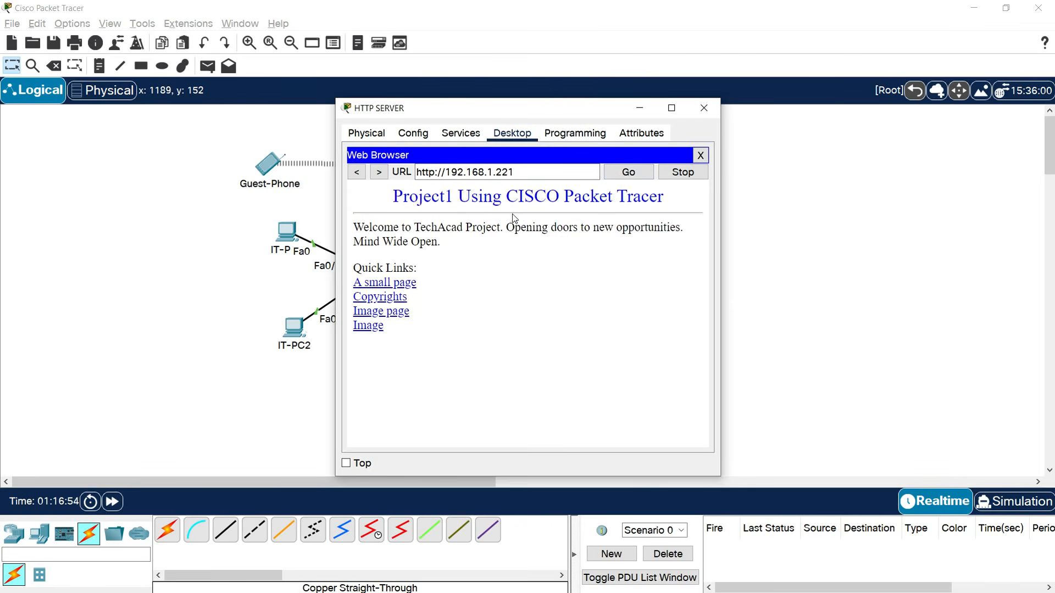
Copy the server's IPv6 address 2001:DB8:ACAD:192::2 and load the page at it.
click(700, 155)
click(396, 192)
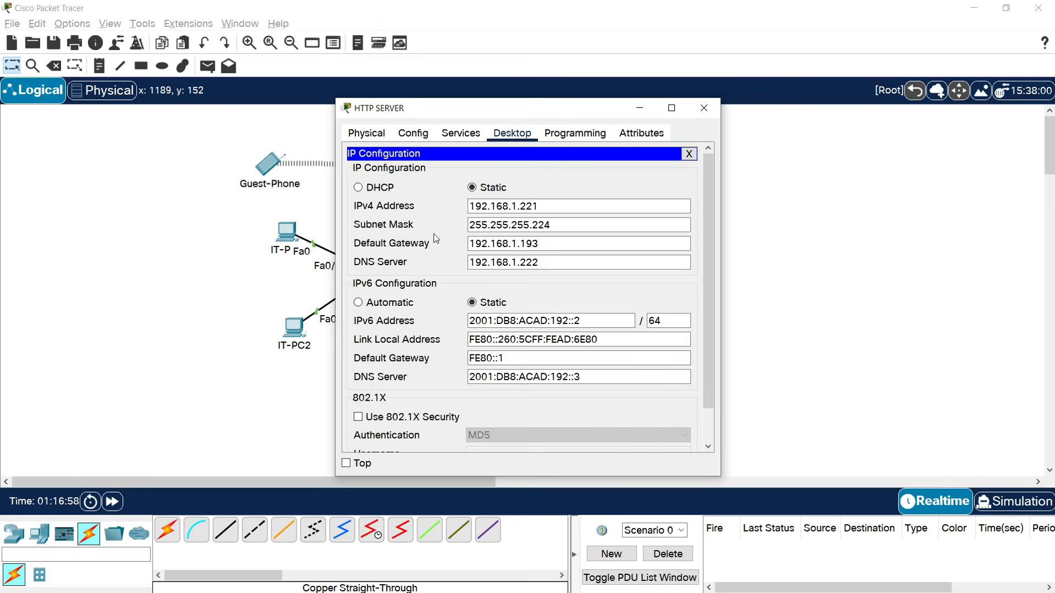
drag(581, 320, 444, 317)
key(ctrl+c)
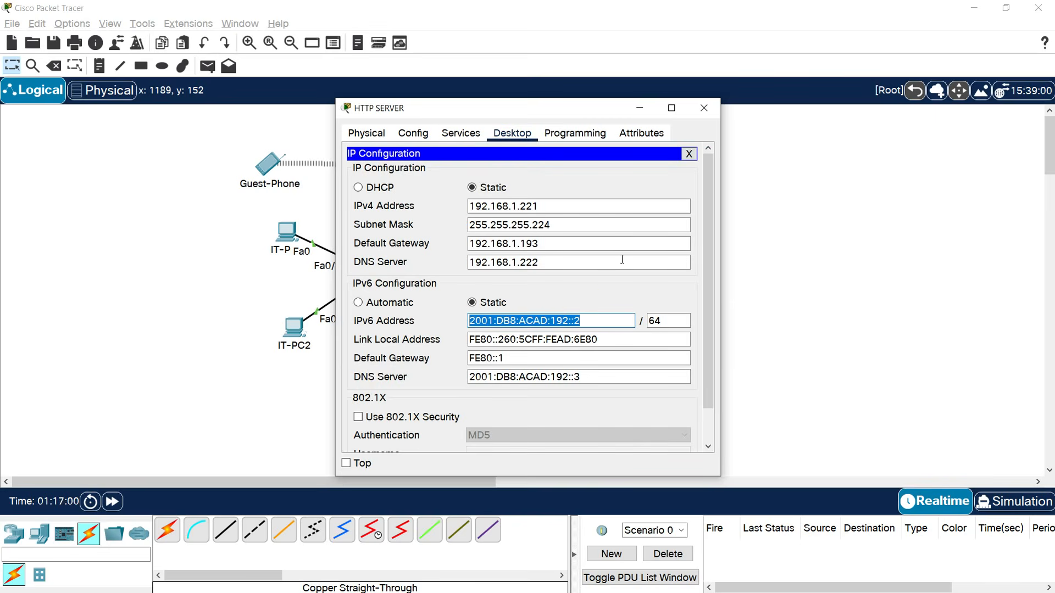
click(689, 157)
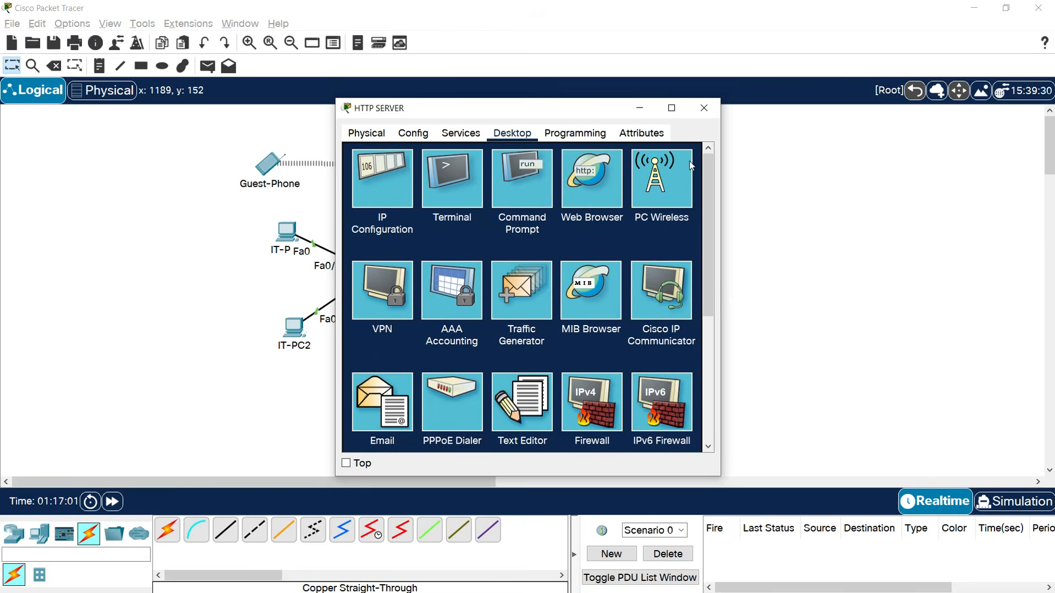
click(603, 198)
click(484, 177)
key(ctrl+v)
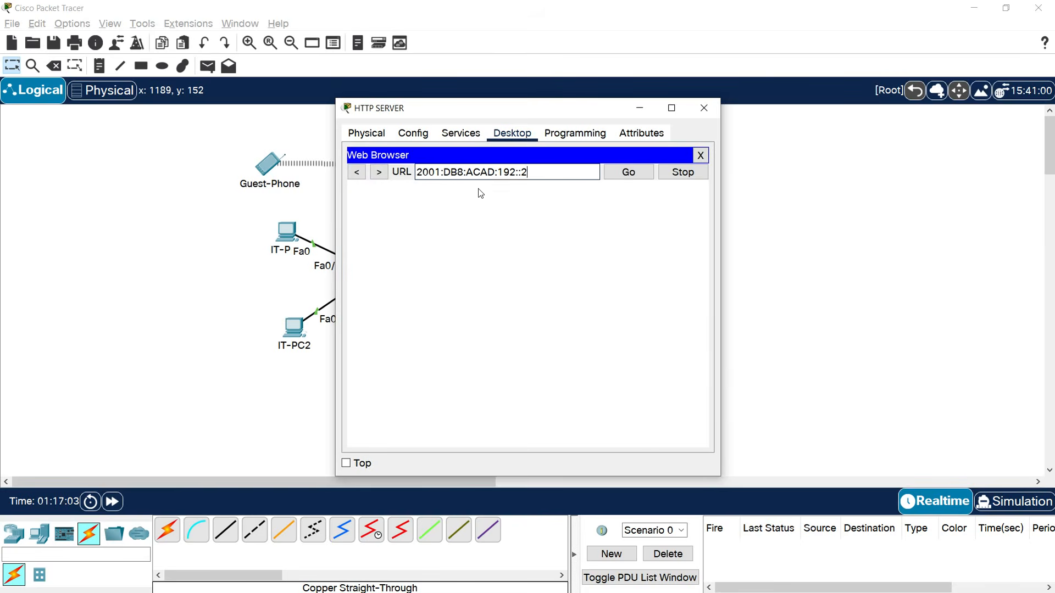
click(626, 174)
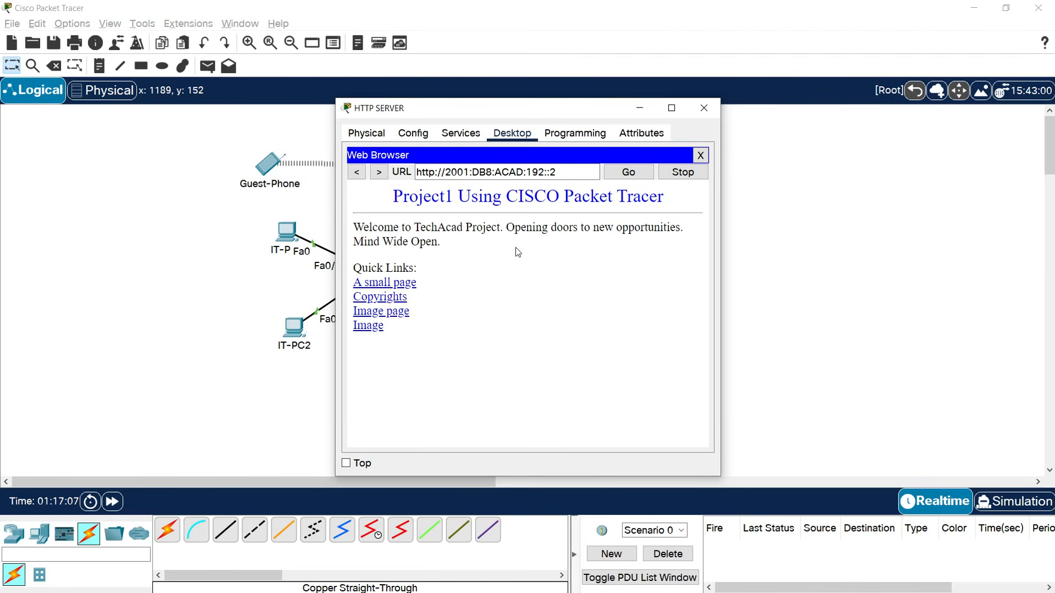
Close the HTTP SERVER window to return to the network topology.
click(705, 109)
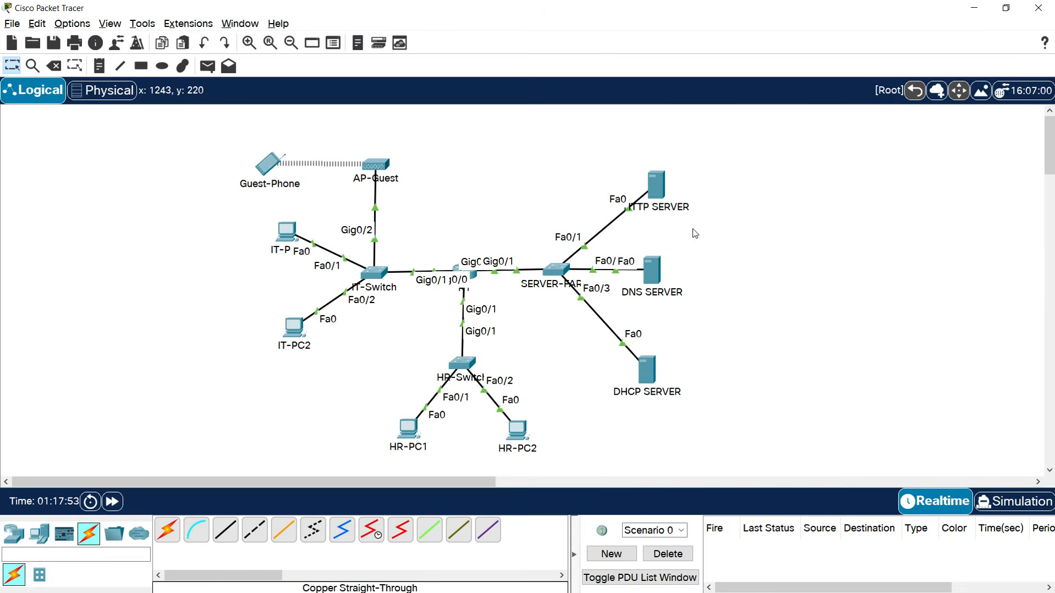
Switch the DNS SERVER's DNS service on and enter techacadipv4.com as the new record name.
click(654, 274)
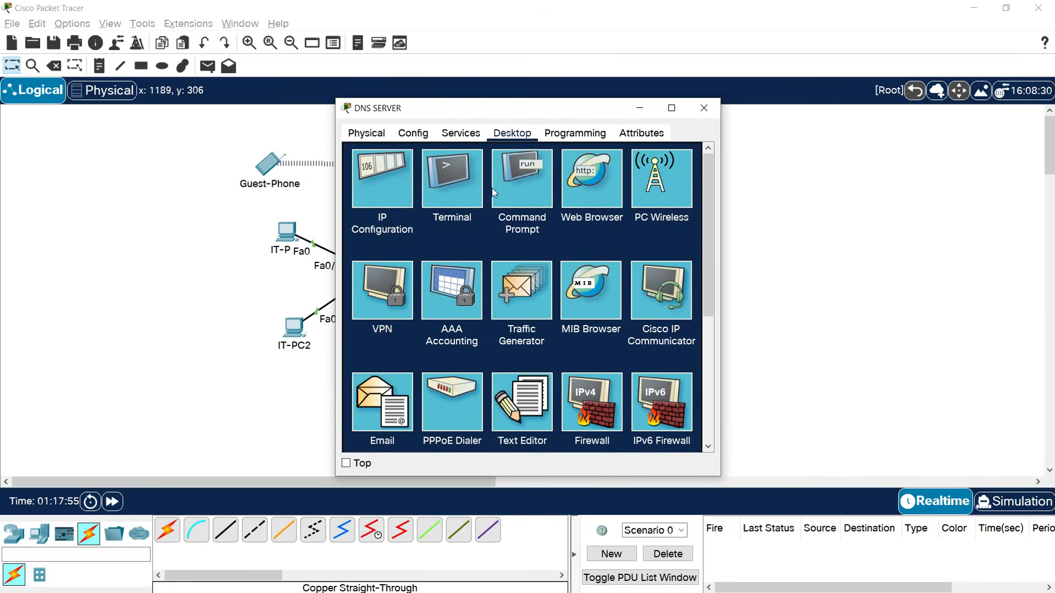
click(460, 138)
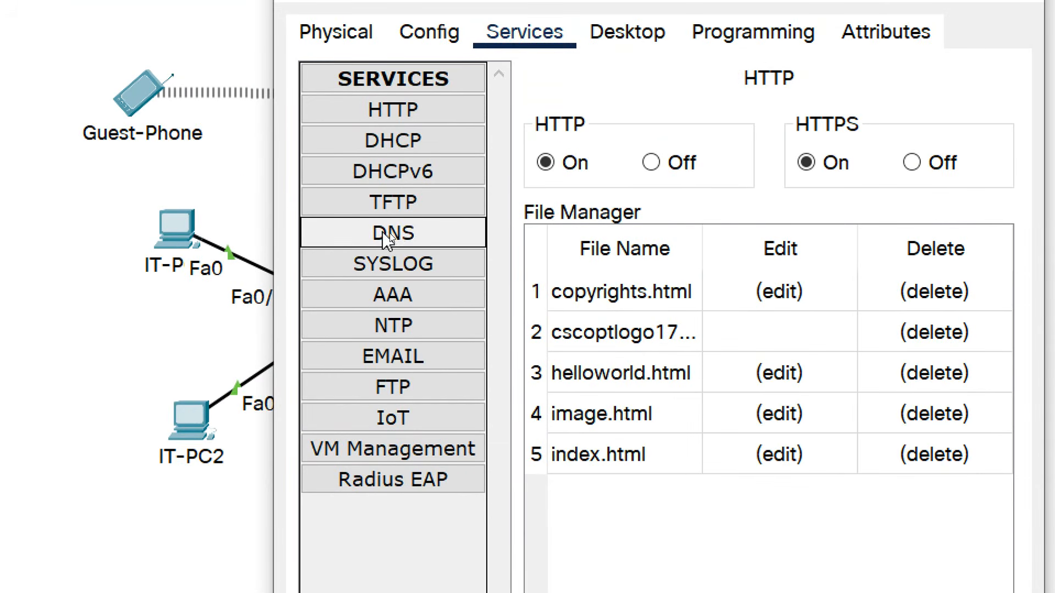
click(395, 237)
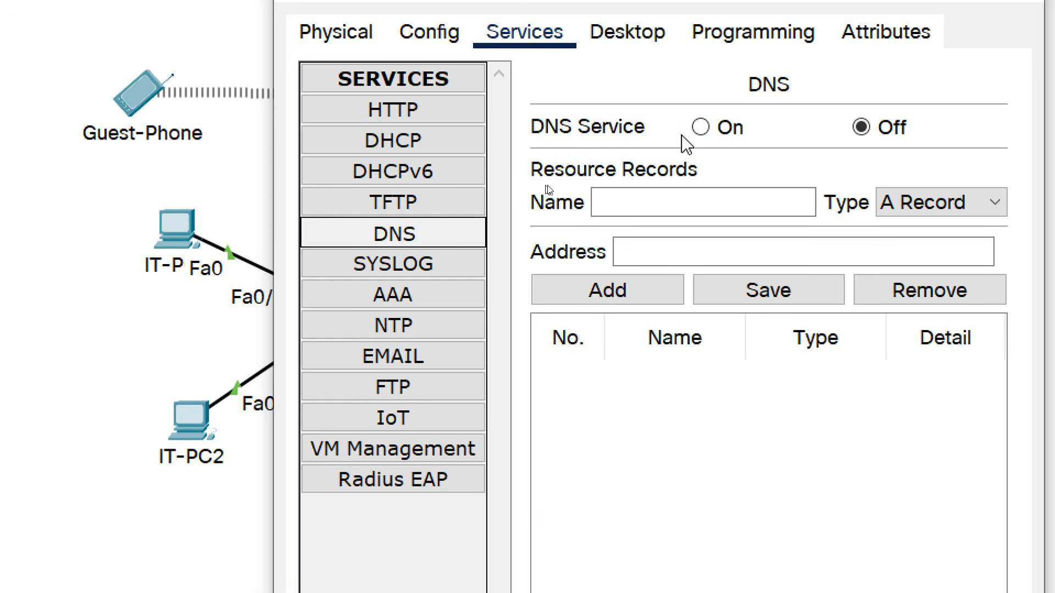
click(699, 130)
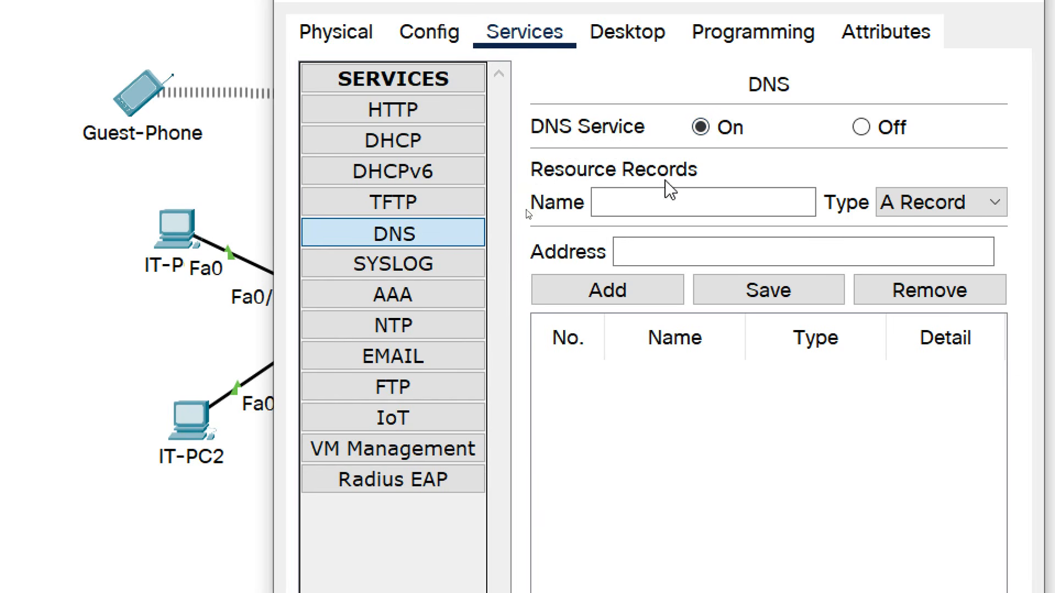
click(612, 192)
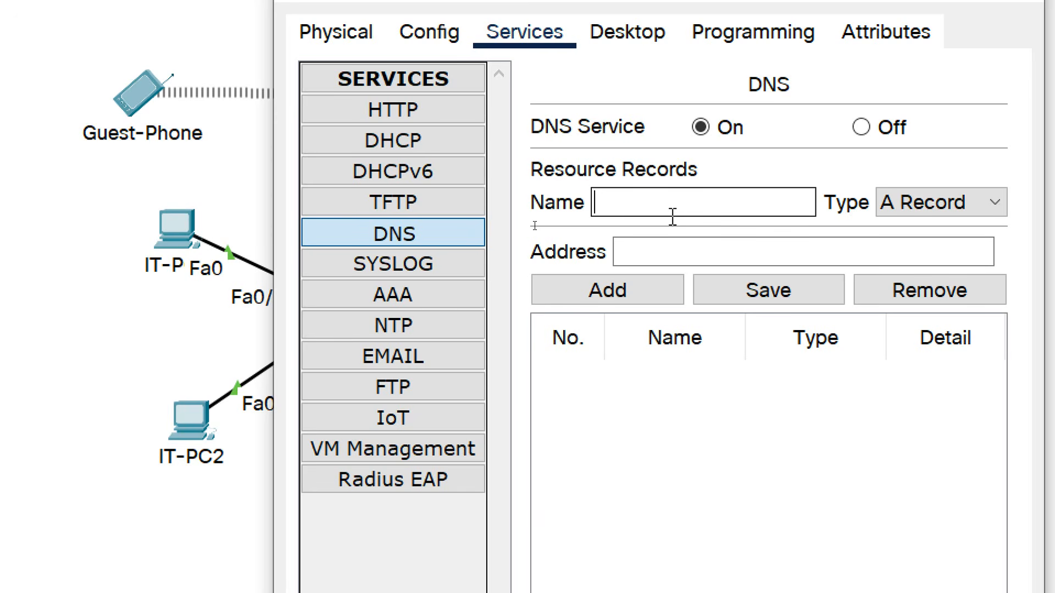
text(techac)
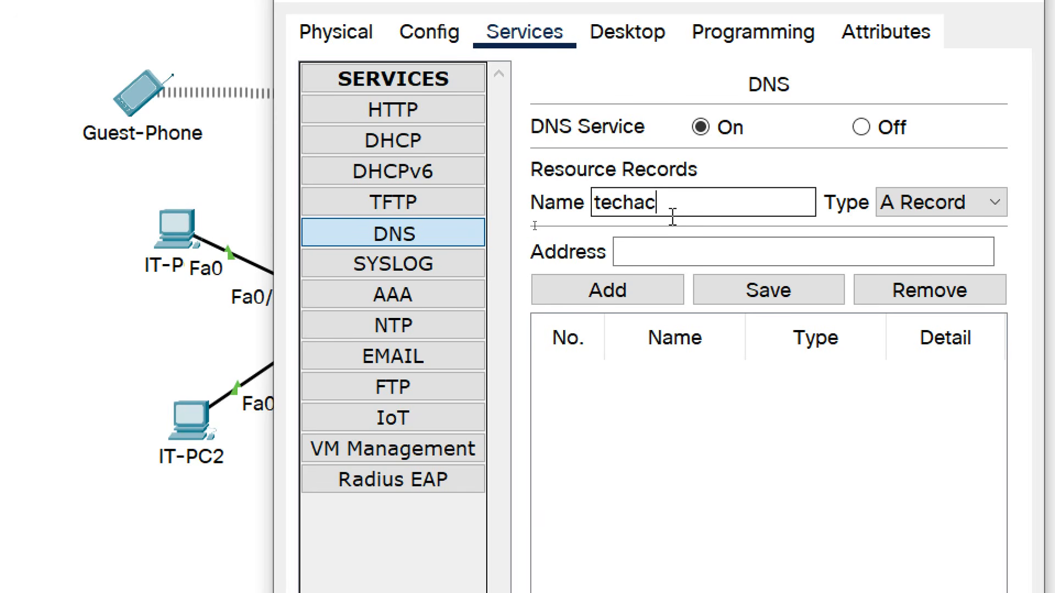
text(adipv4.com)
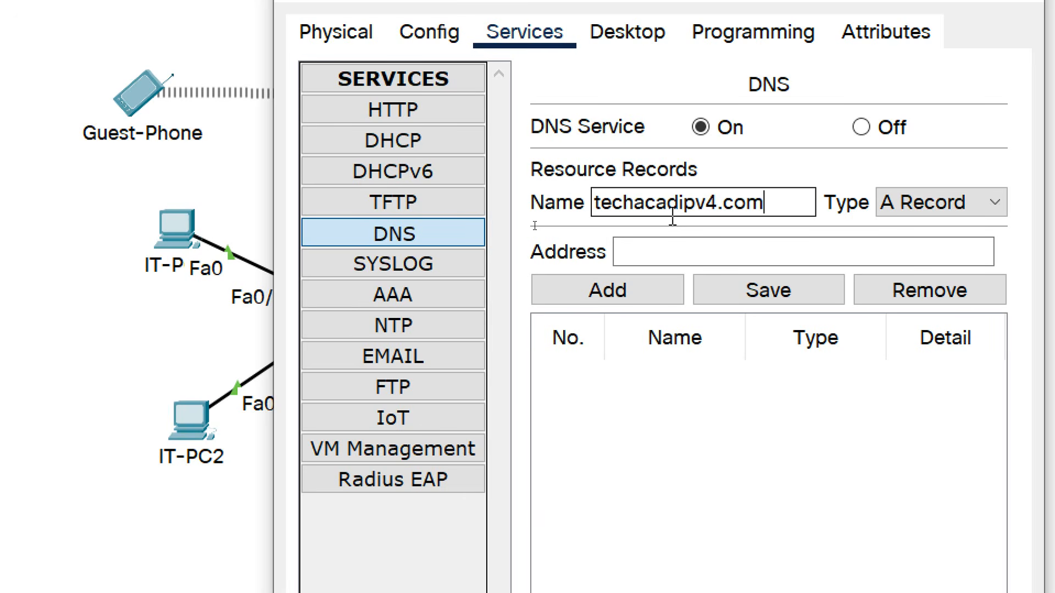
click(660, 246)
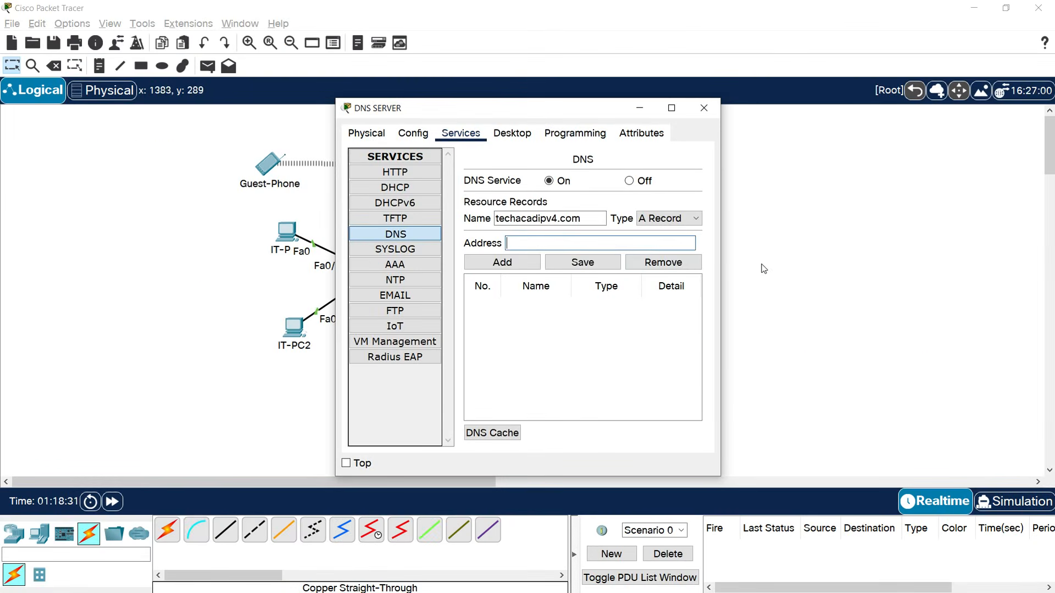
Look up and copy the HTTP server's IPv4 address, 192.168.1.221.
click(704, 107)
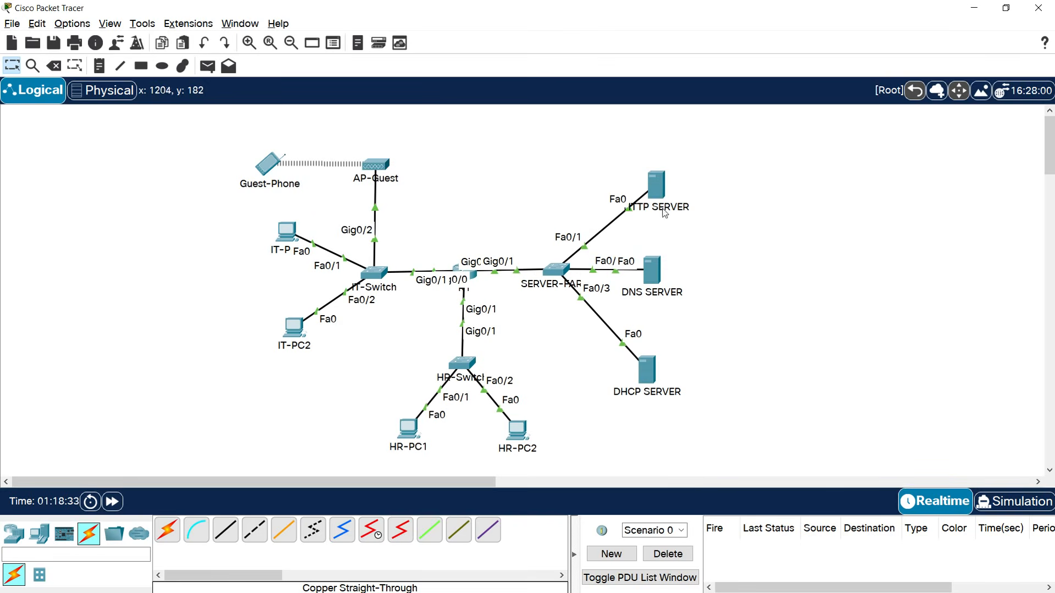
click(656, 189)
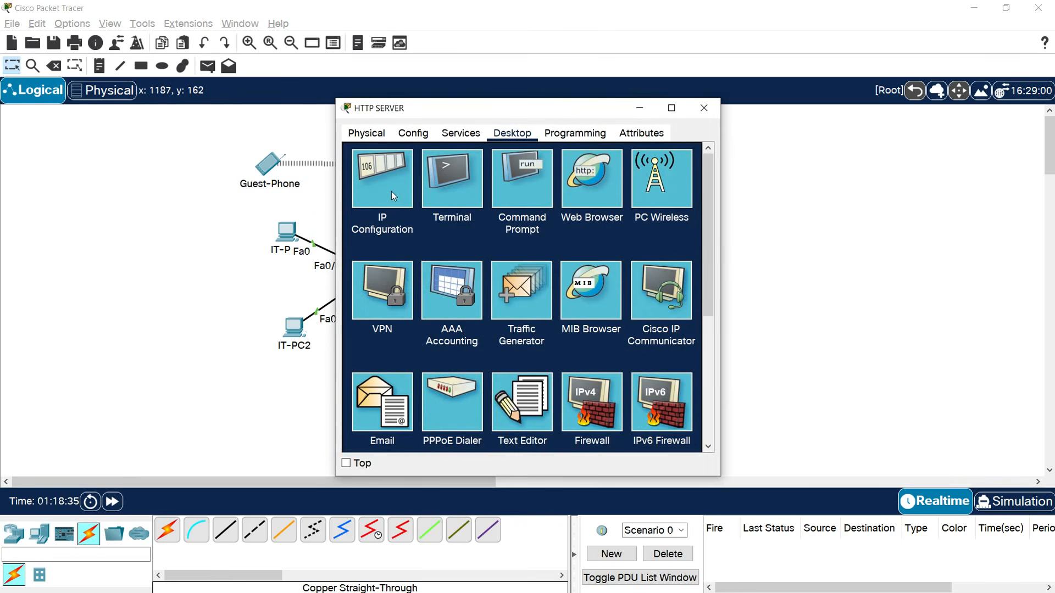
click(394, 208)
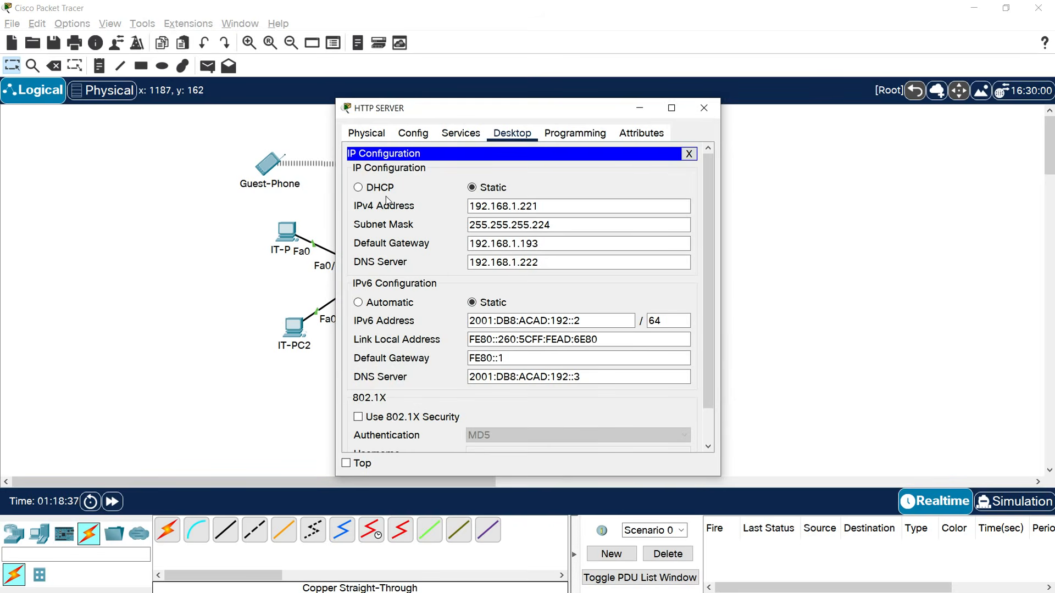
double_click(500, 206)
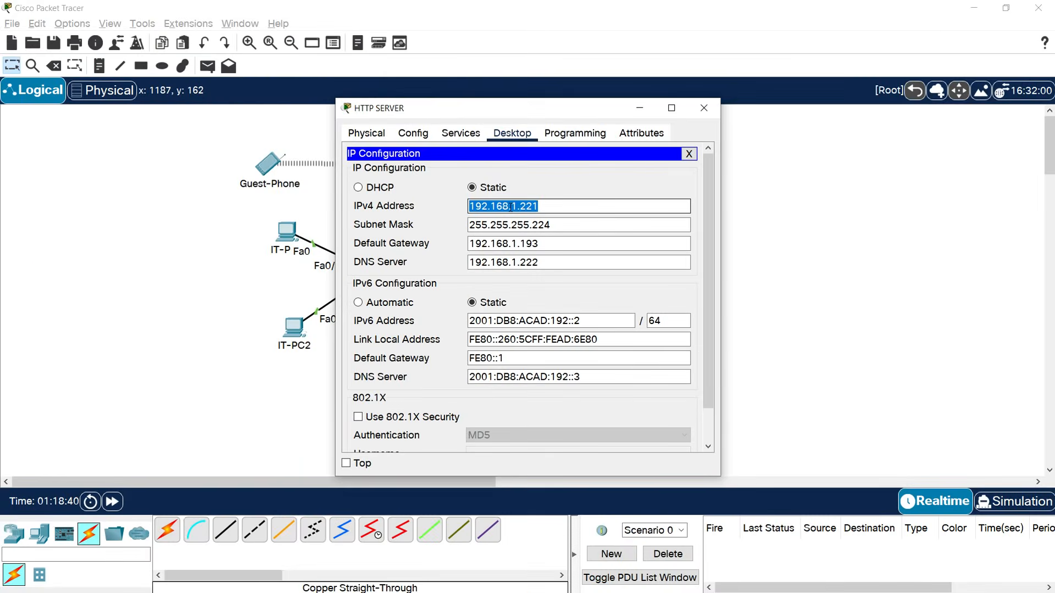
click(704, 108)
Add a DNS A record mapping techacadipv4.com to 192.168.1.221.
click(657, 277)
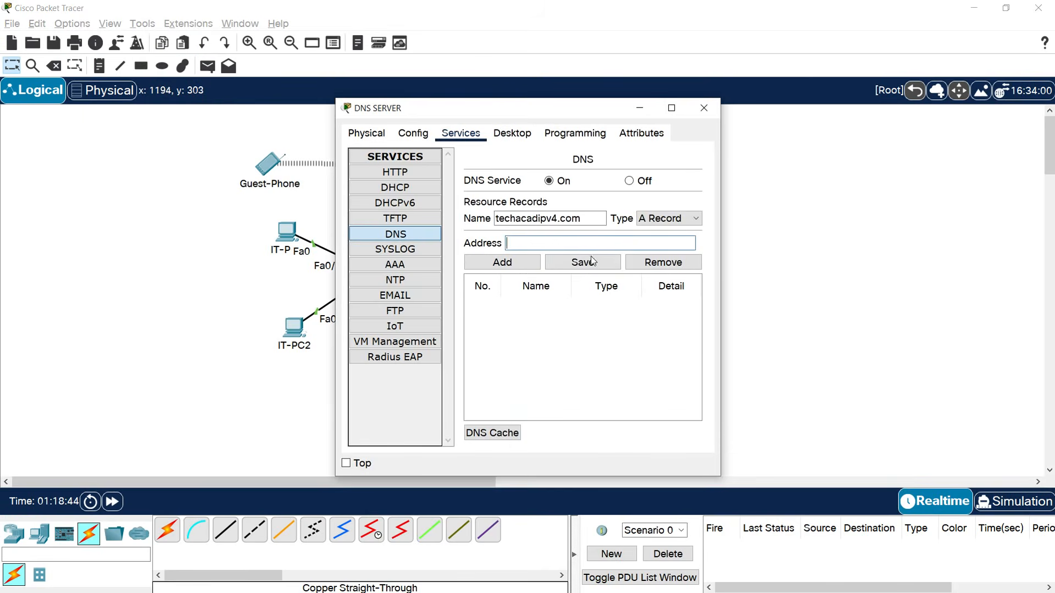
click(521, 245)
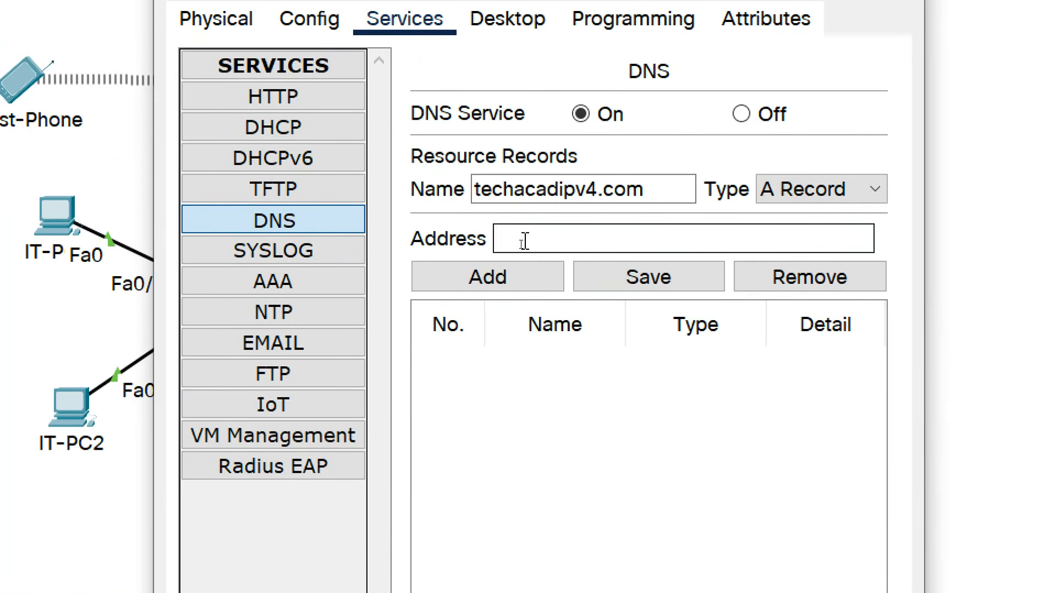
text(192.168.1.221)
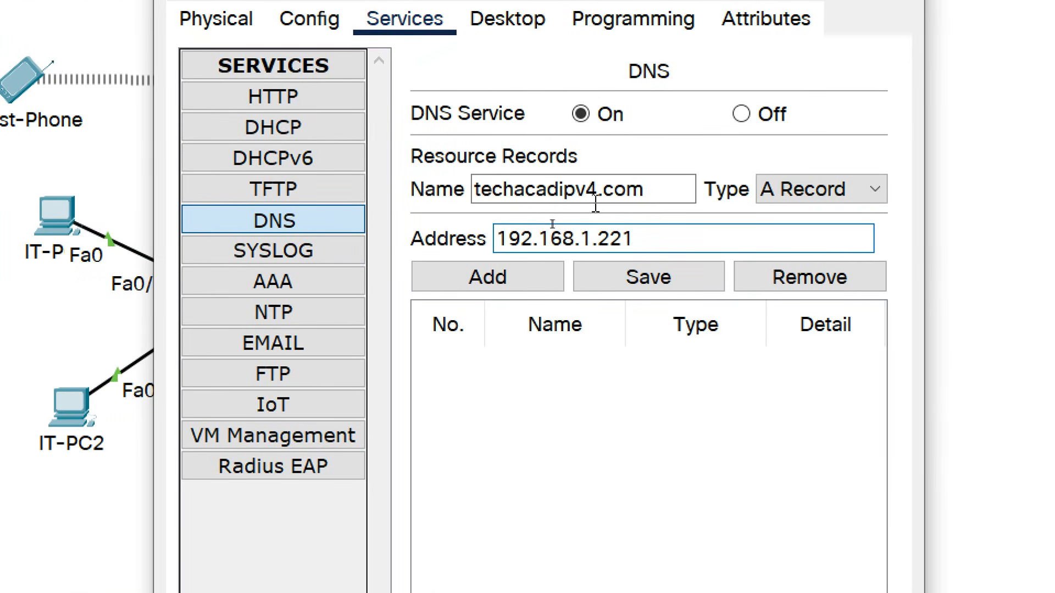
click(519, 278)
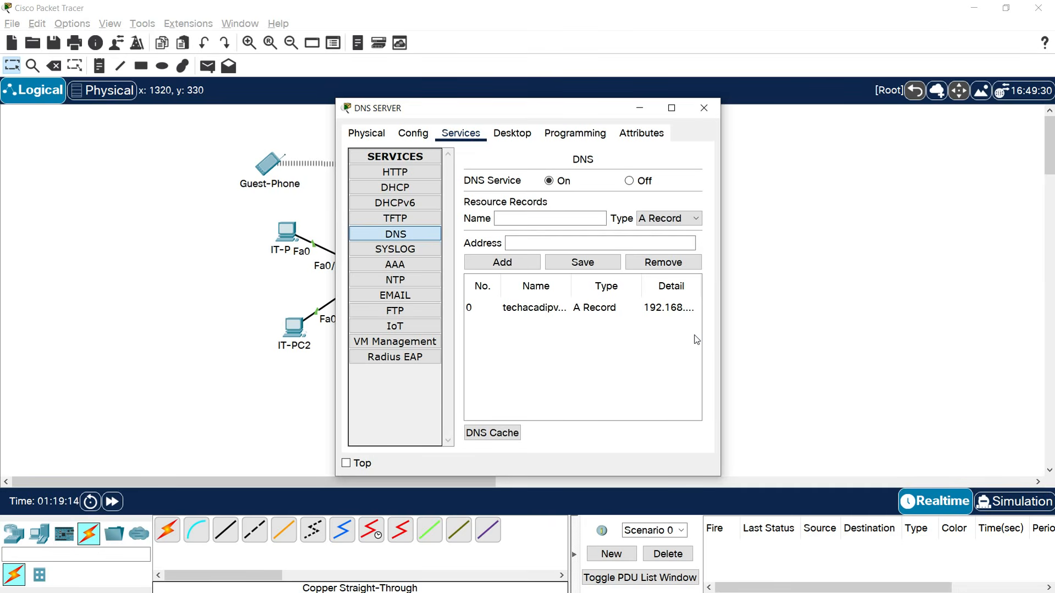
Widen the DNS SERVER window and enter techacadipv6.com as the next record name.
drag(720, 313, 870, 311)
click(580, 222)
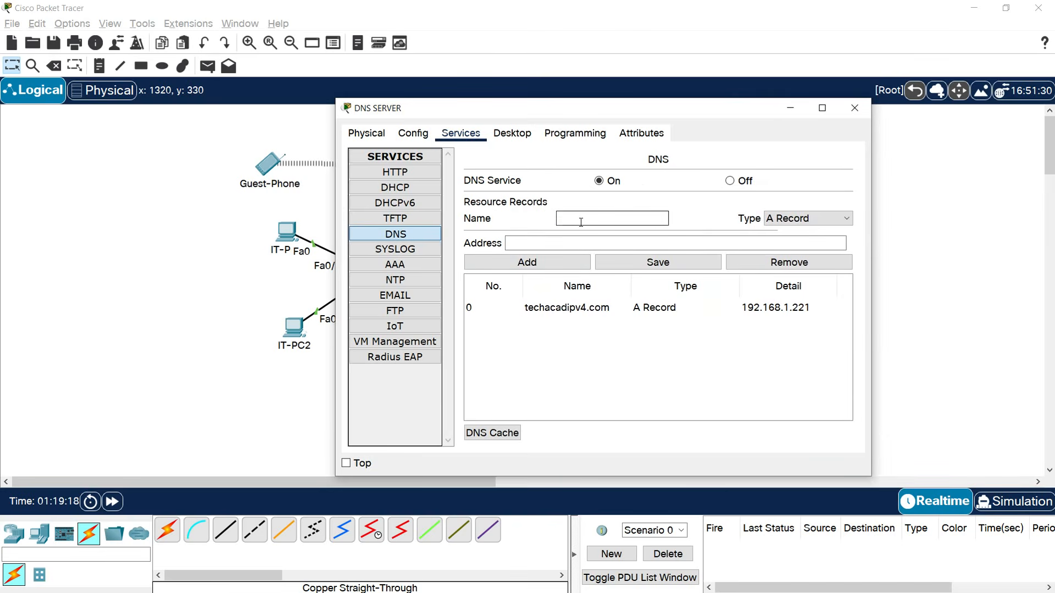
text(techacadipv6.com)
Copy the HTTP server's IPv6 address 2001:DB8:ACAD:192::2 from its IP configuration.
click(915, 311)
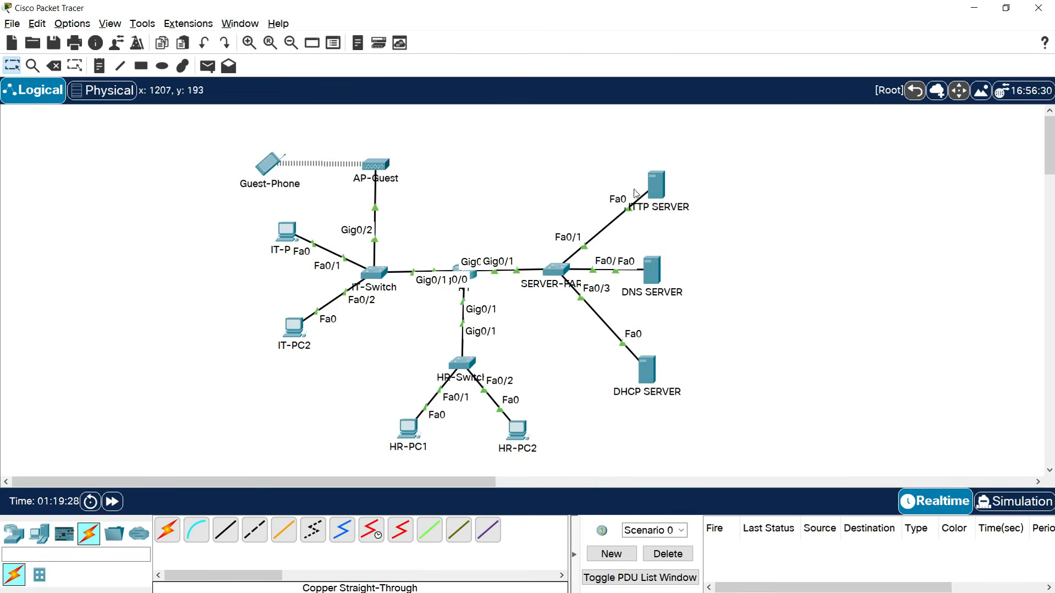
click(655, 188)
click(383, 201)
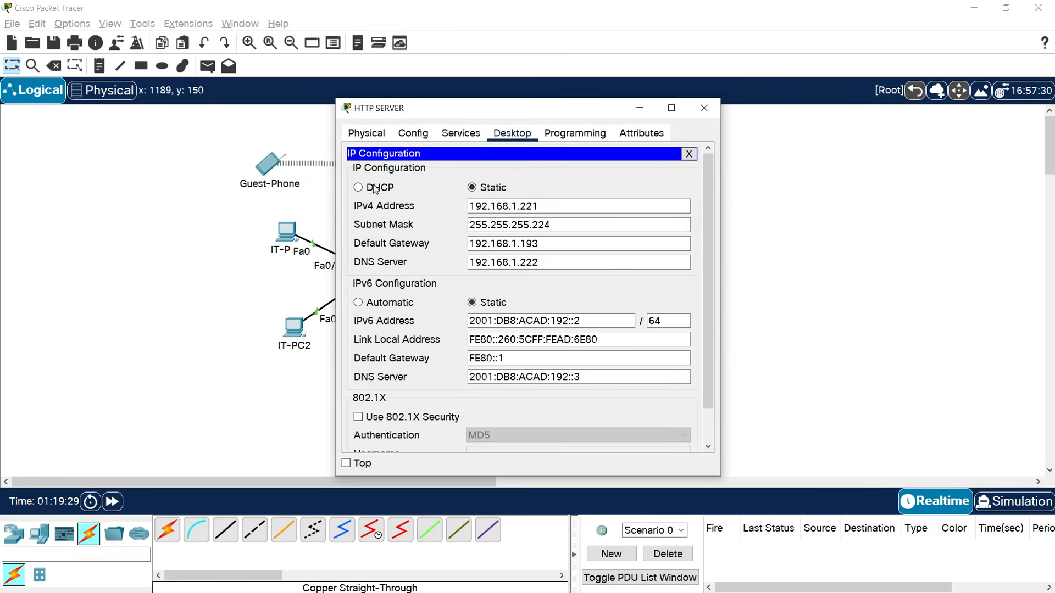
drag(580, 321, 449, 322)
key(ctrl+c)
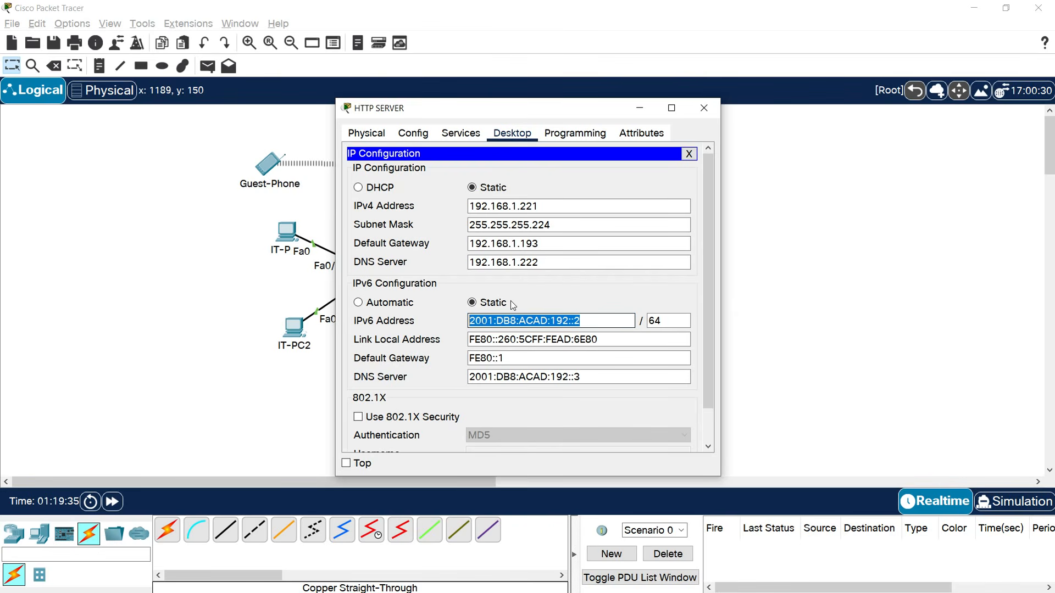
click(704, 108)
Paste 2001:DB8:ACAD:192::2 as techacadipv6.com's address, add the record, and close DNS SERVER.
click(650, 283)
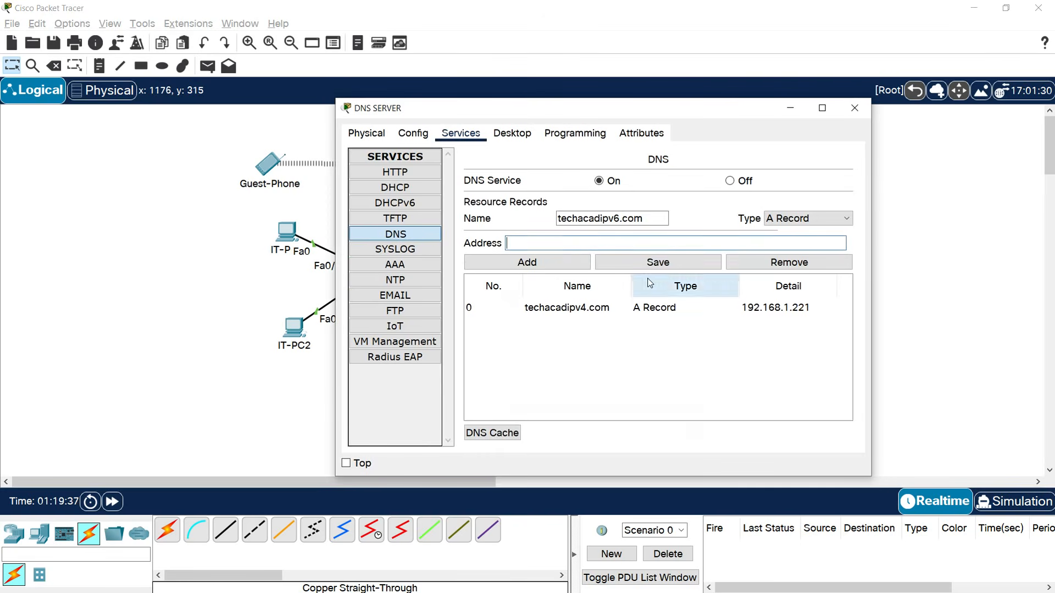
click(554, 243)
key(ctrl+v)
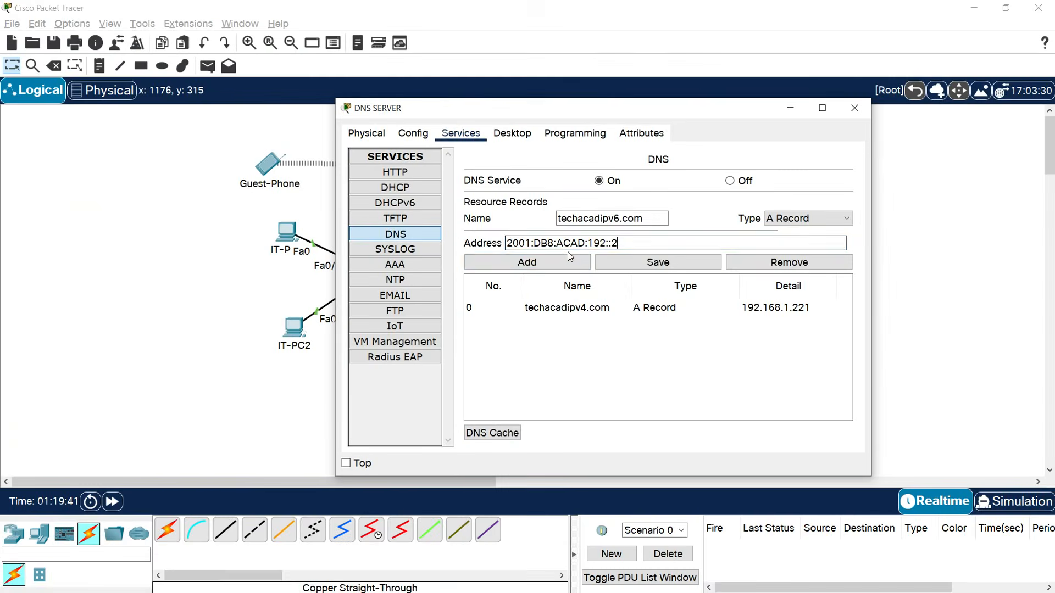
click(562, 260)
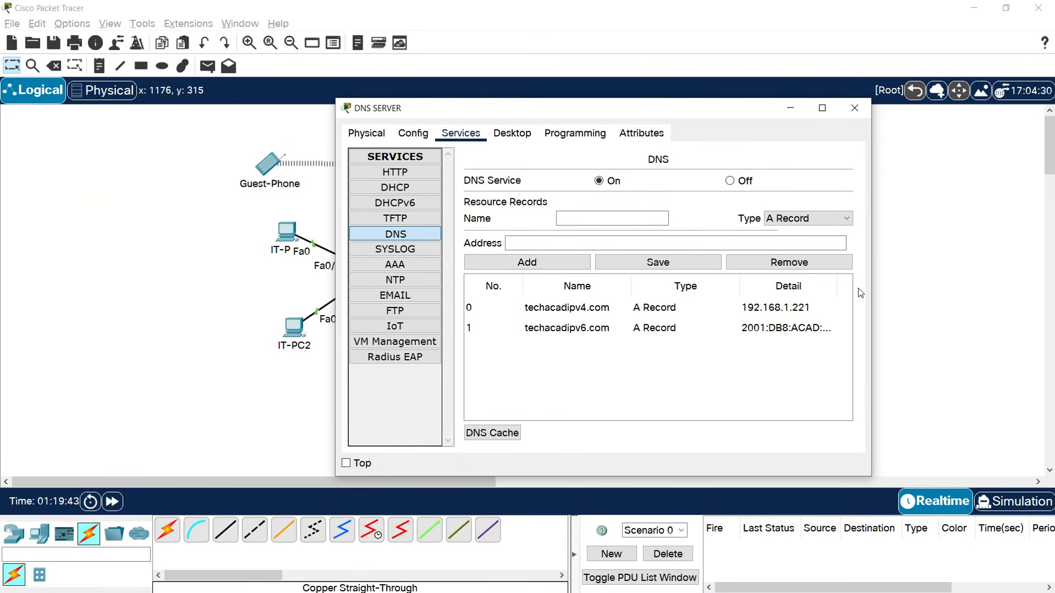
drag(873, 275, 1011, 276)
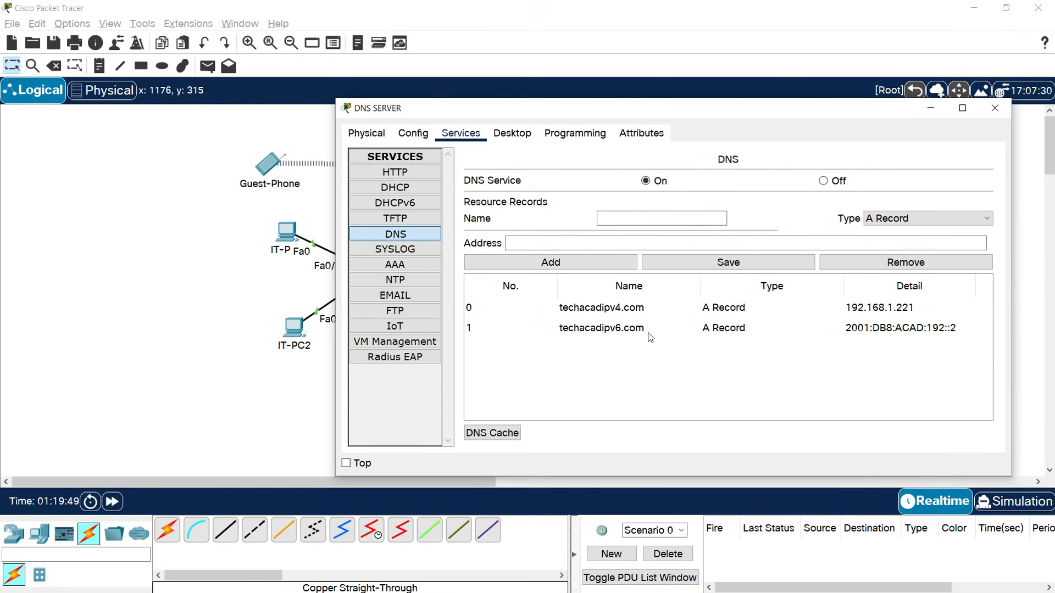
click(995, 109)
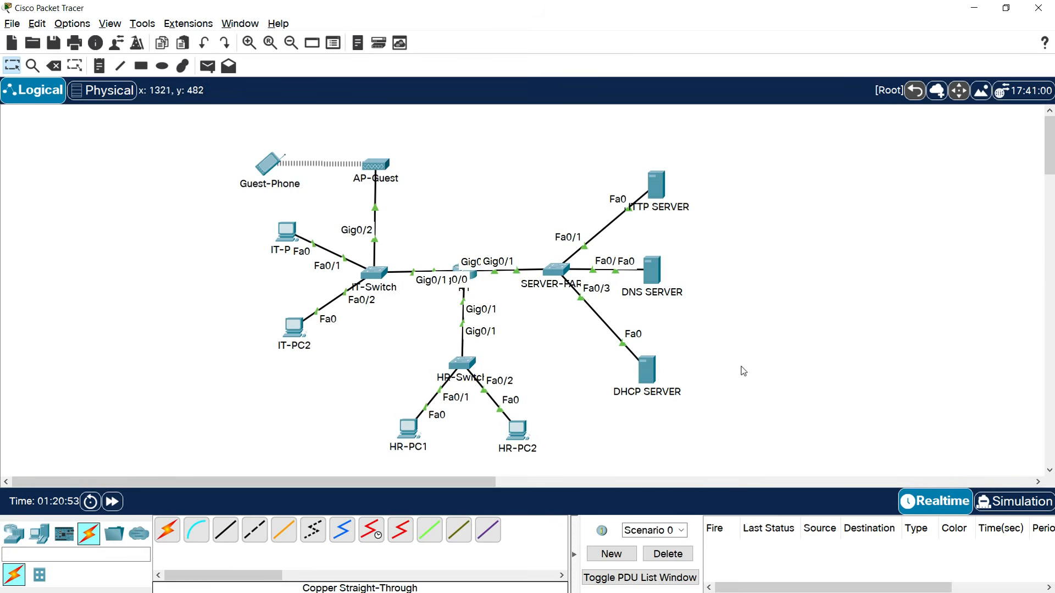
Open the DHCP SERVER's services and check Guest-Phone's IP configuration.
click(647, 370)
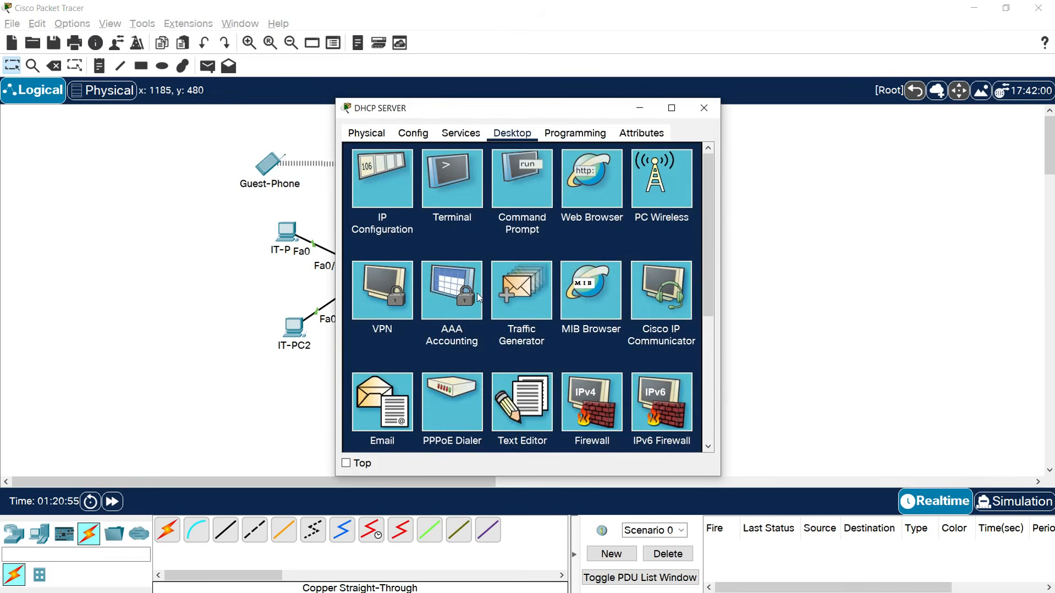
click(462, 137)
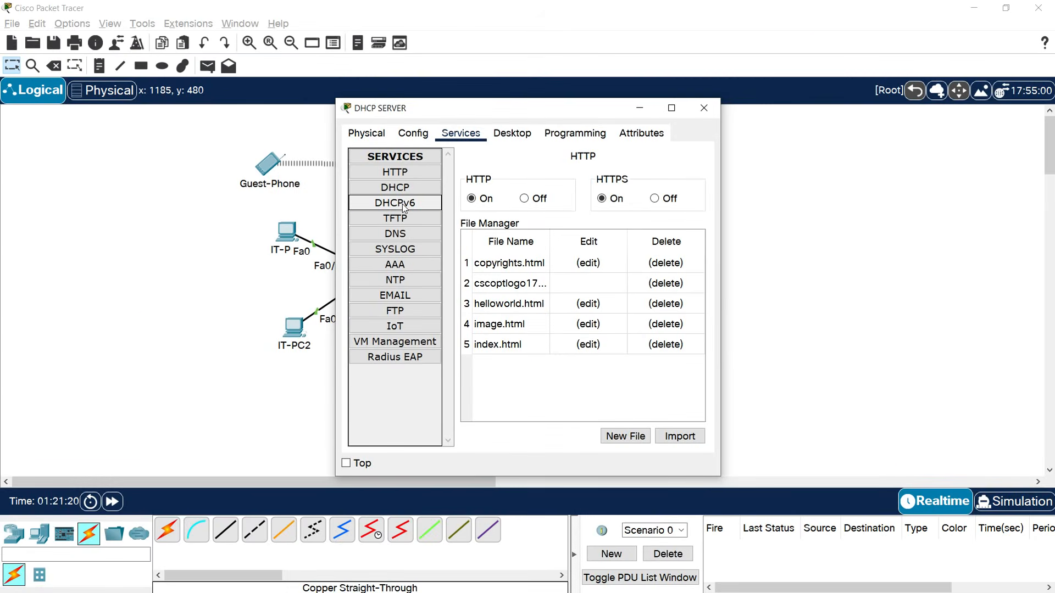
click(267, 164)
click(427, 230)
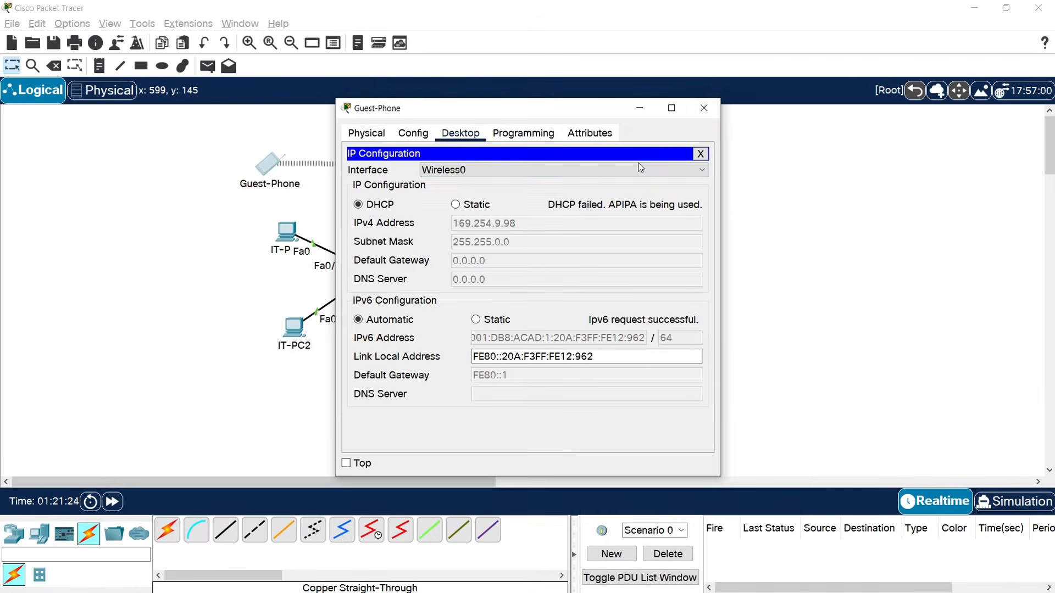
click(701, 106)
Display the DHCP SERVER's serverPool settings in a maximized window.
click(654, 366)
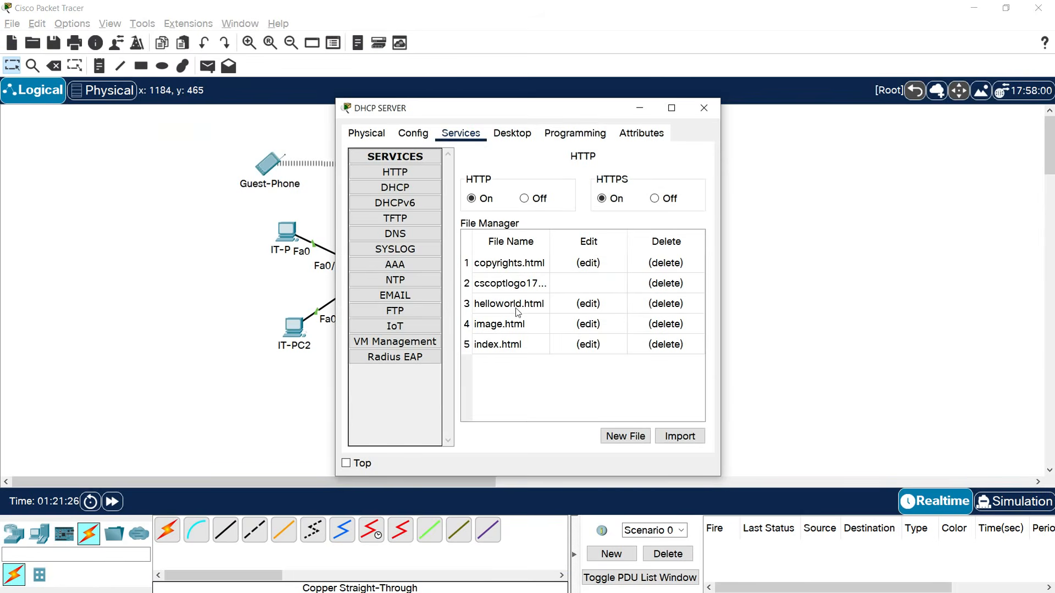
click(395, 188)
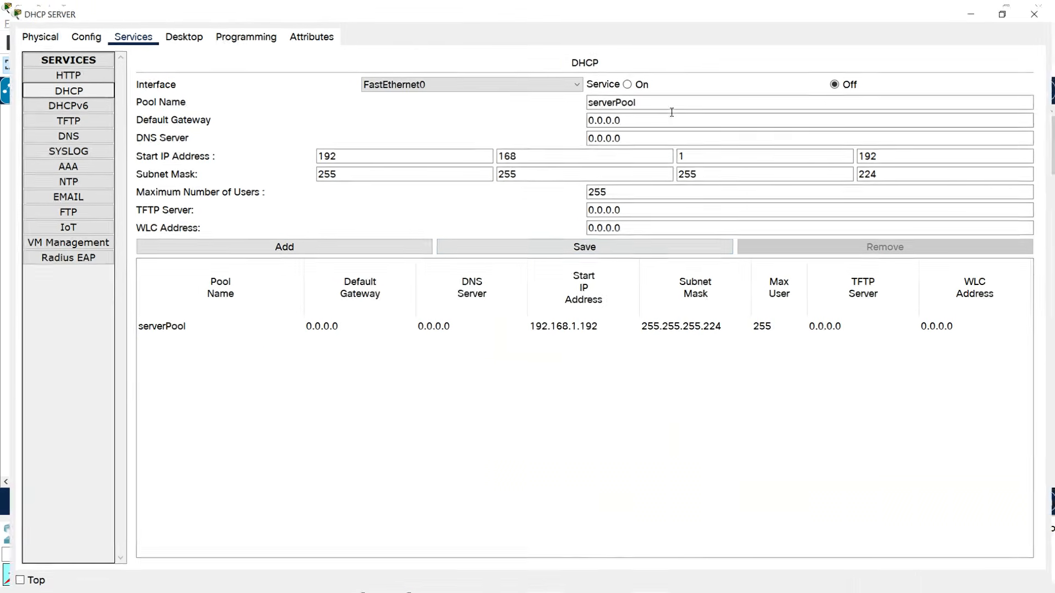
click(671, 108)
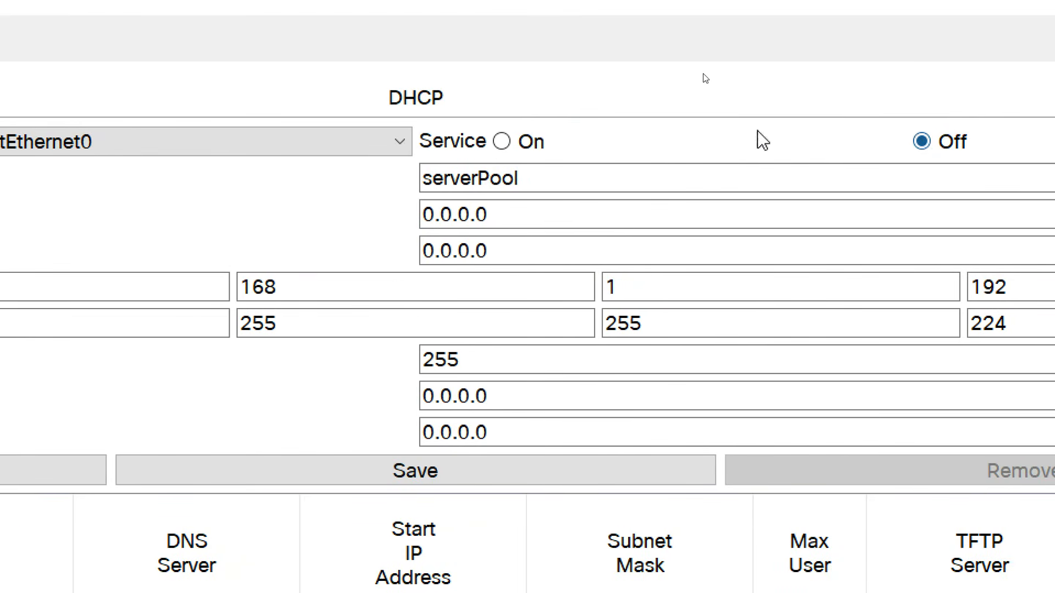
Turn the DHCP service on and edit the pool's default gateway and DNS server fields.
click(527, 144)
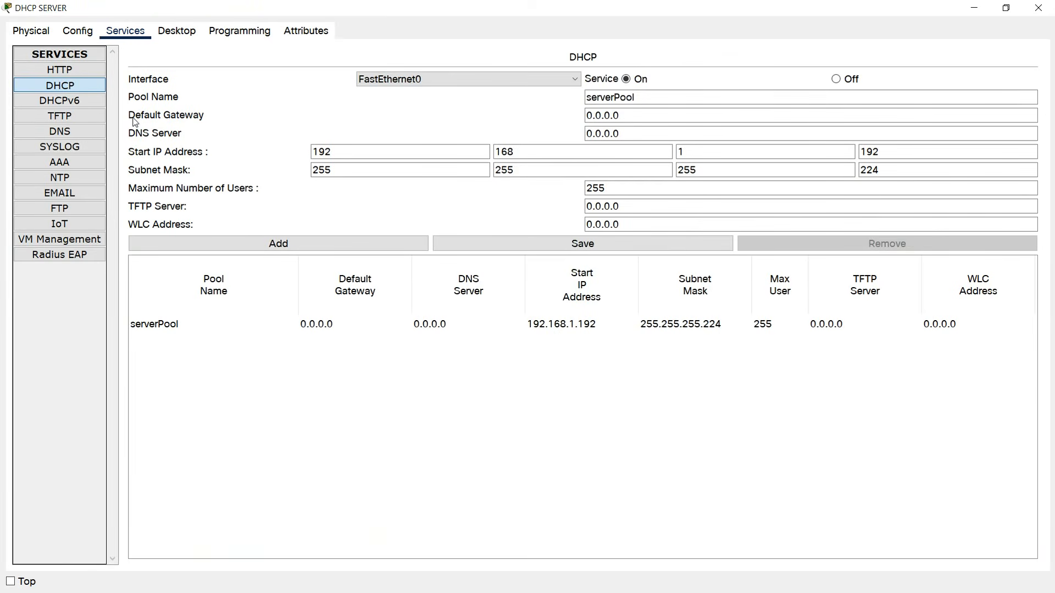
drag(627, 115, 517, 121)
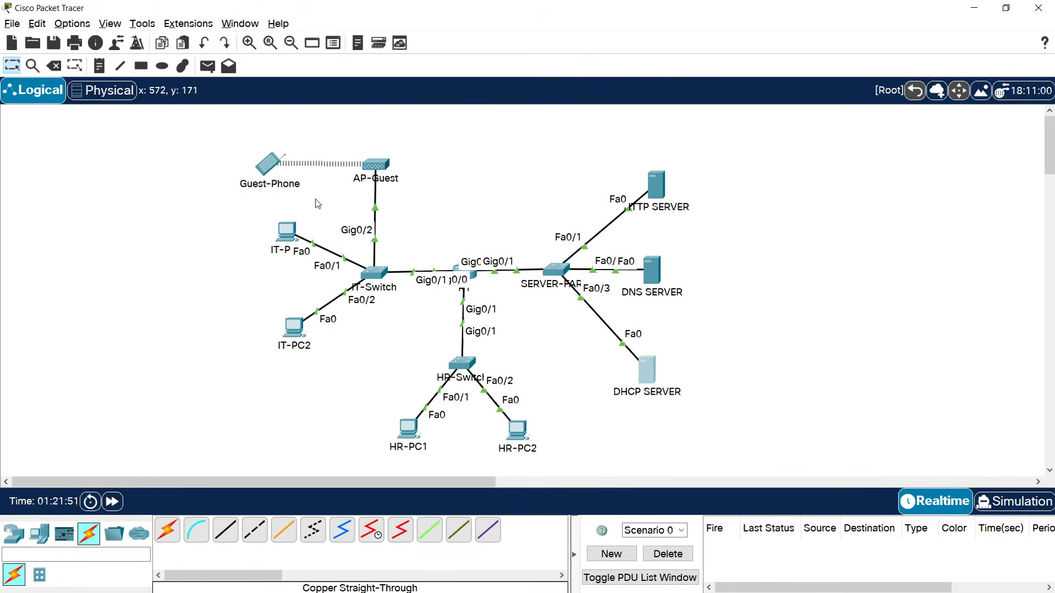
click(655, 367)
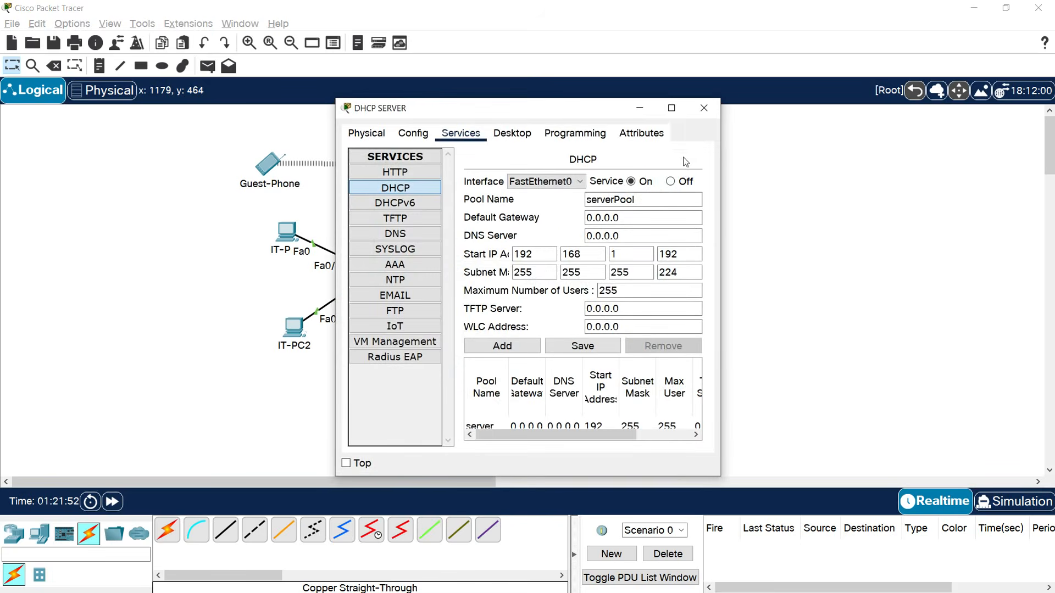
click(670, 108)
drag(620, 115, 522, 120)
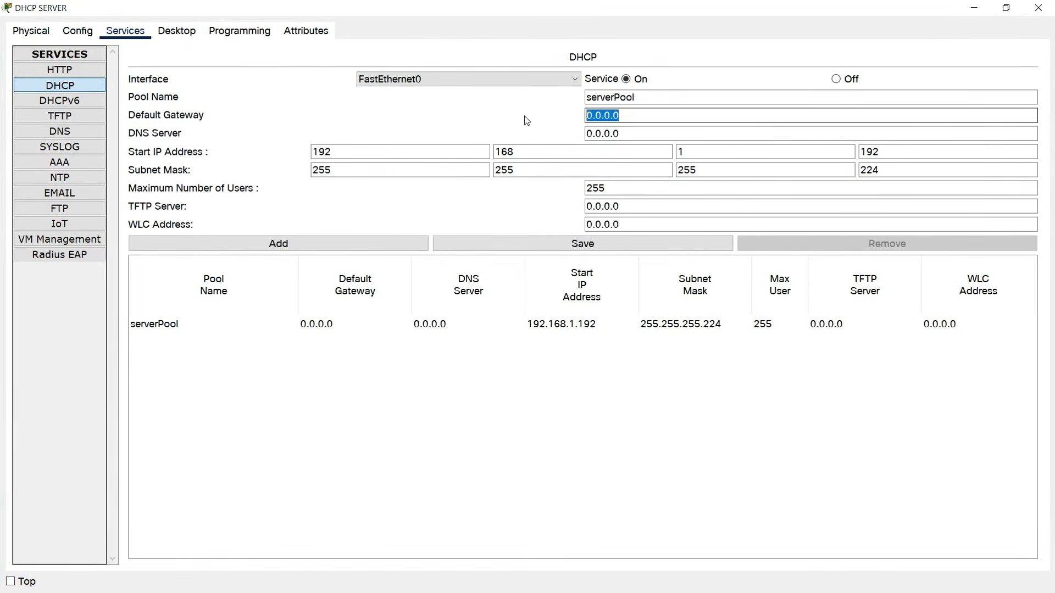
text(192.168.1.1)
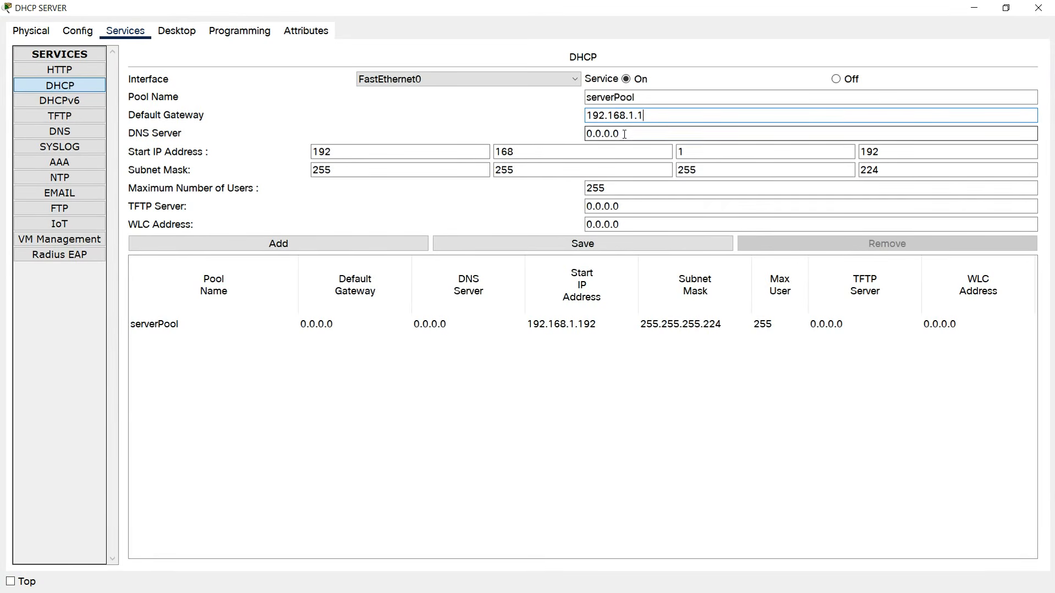
drag(625, 134, 530, 135)
text(192.168.1.222)
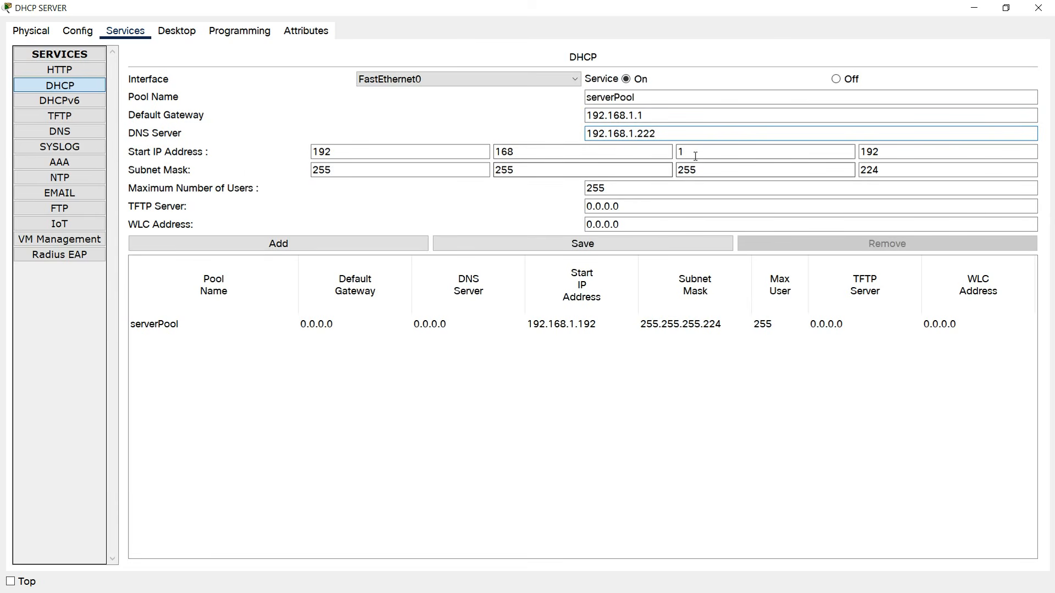
Set serverPool start to 192.168.1.100 and mask 255.255.255.128, save, and close.
double_click(868, 151)
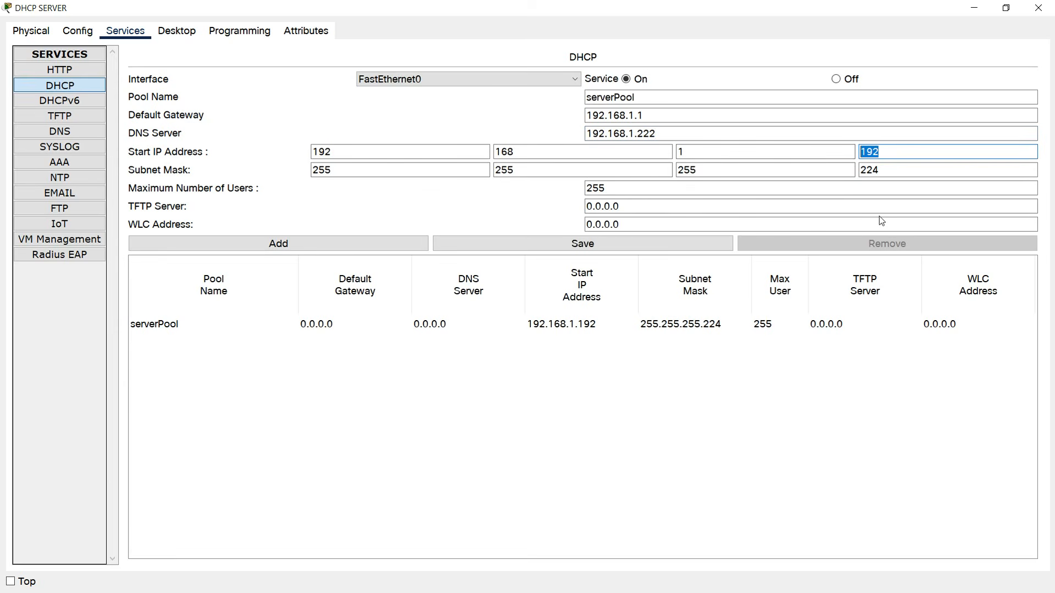
text(100)
double_click(869, 170)
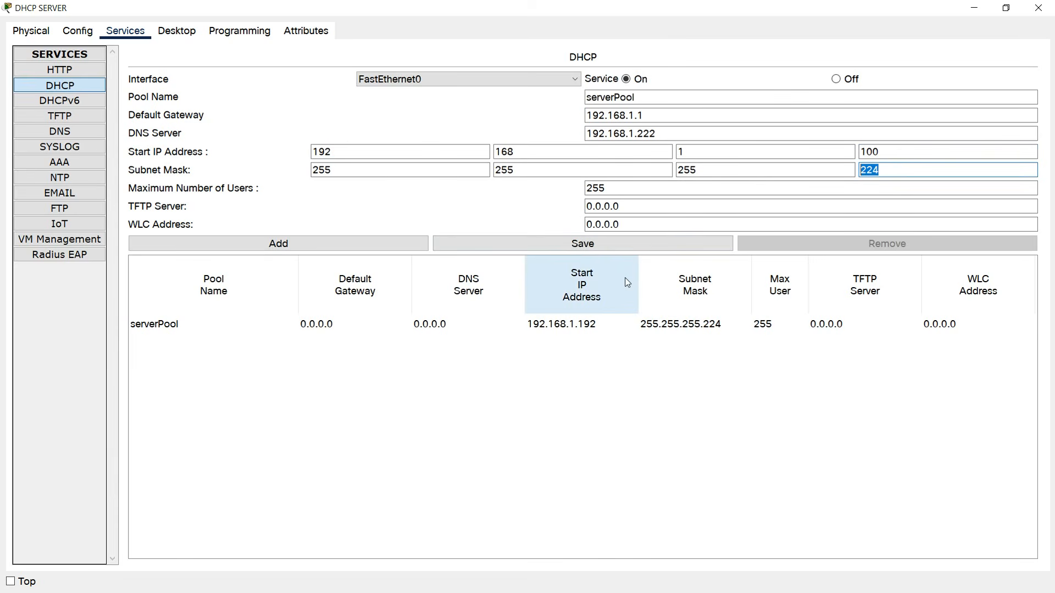
text(128)
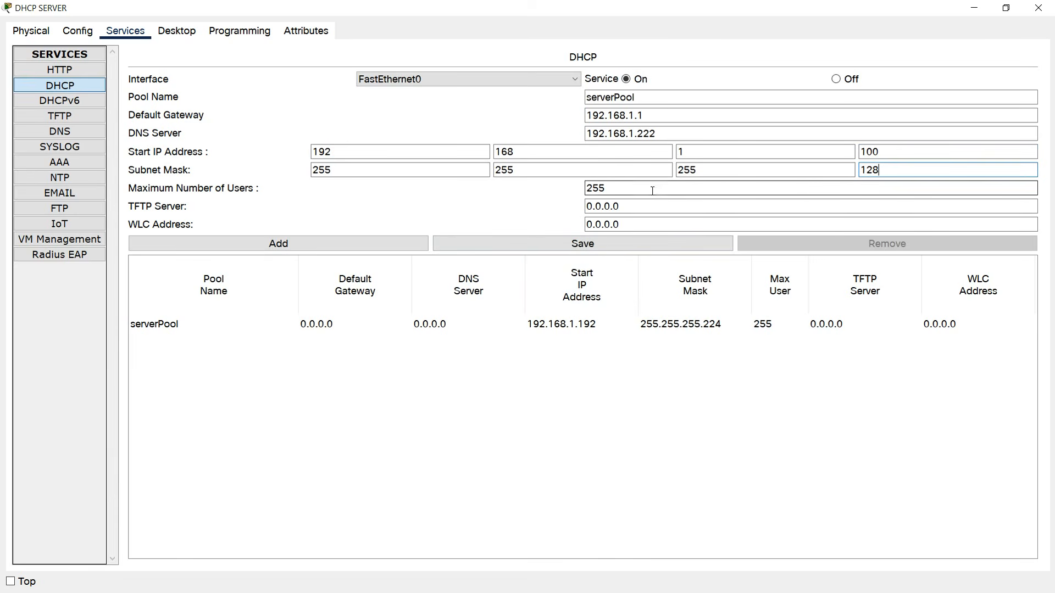
click(513, 244)
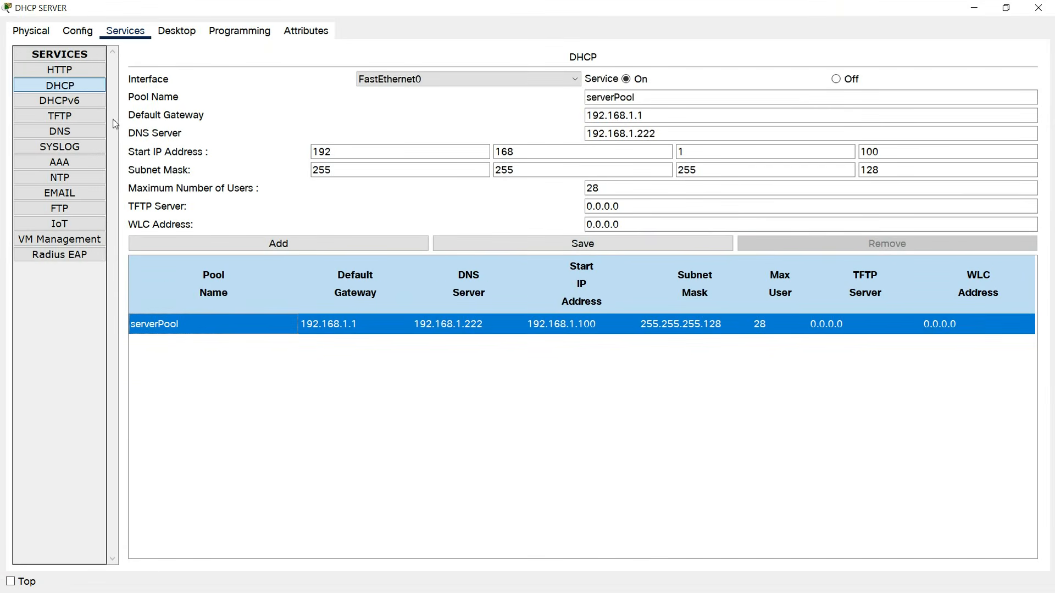
click(59, 69)
click(59, 86)
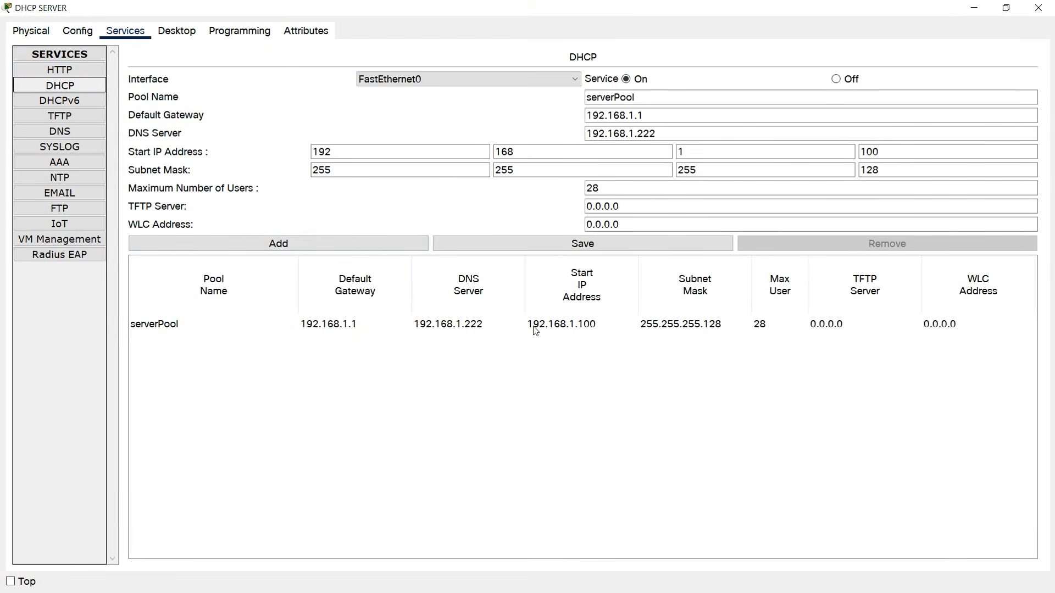
click(1038, 8)
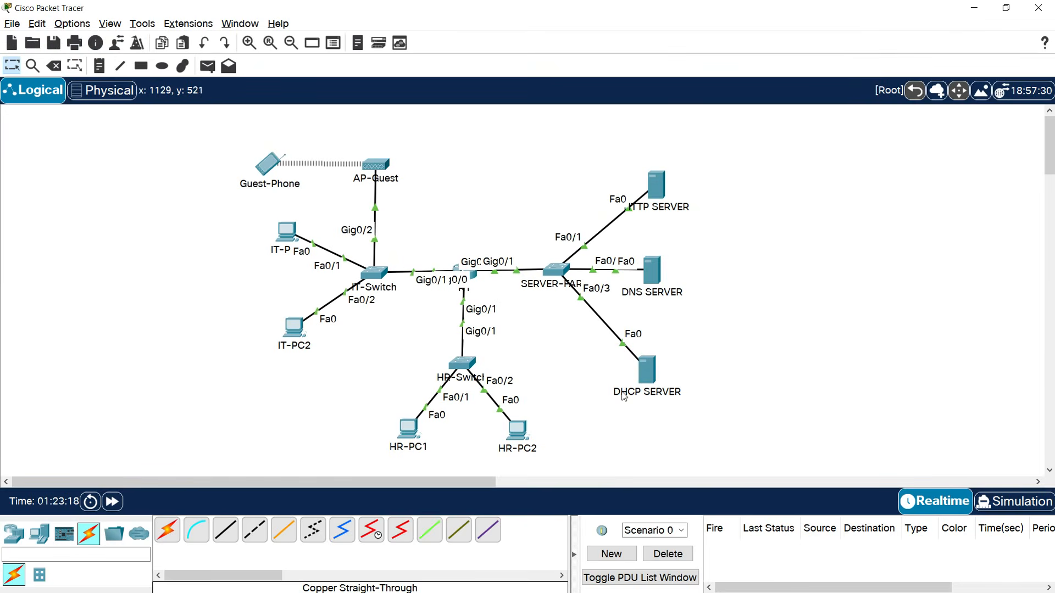
click(649, 373)
click(512, 134)
click(400, 187)
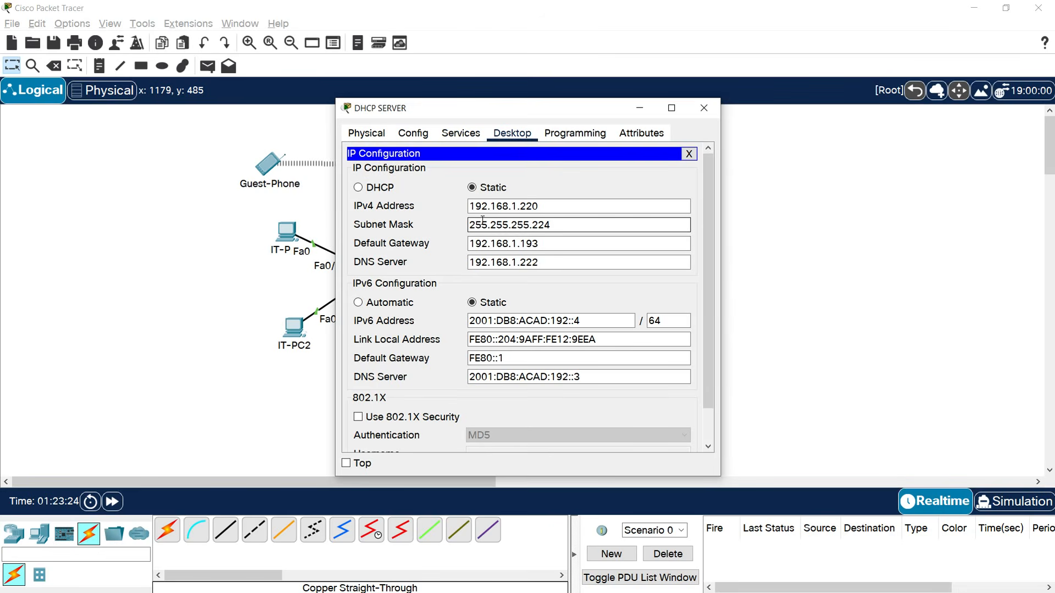
click(552, 207)
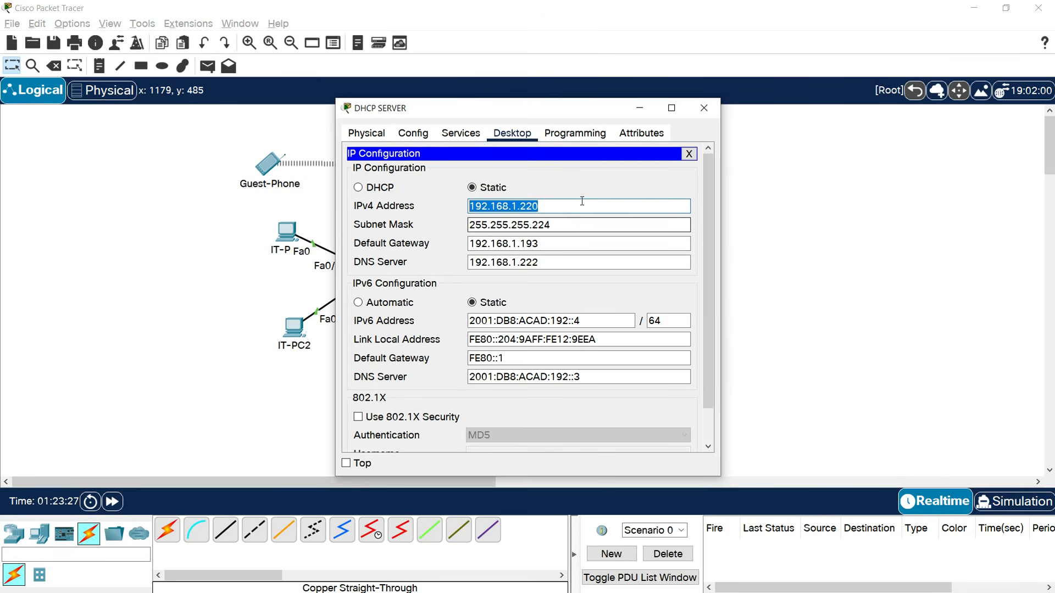
click(704, 108)
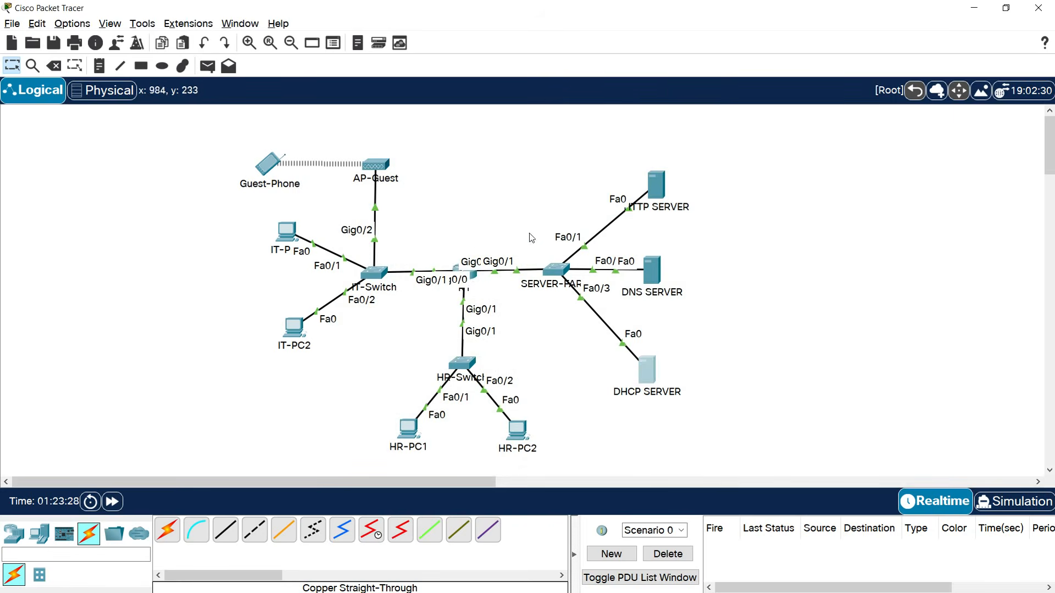
Log in to R1's CLI, enter privileged and global config modes, then interface g0/0.
click(472, 271)
key(Return)
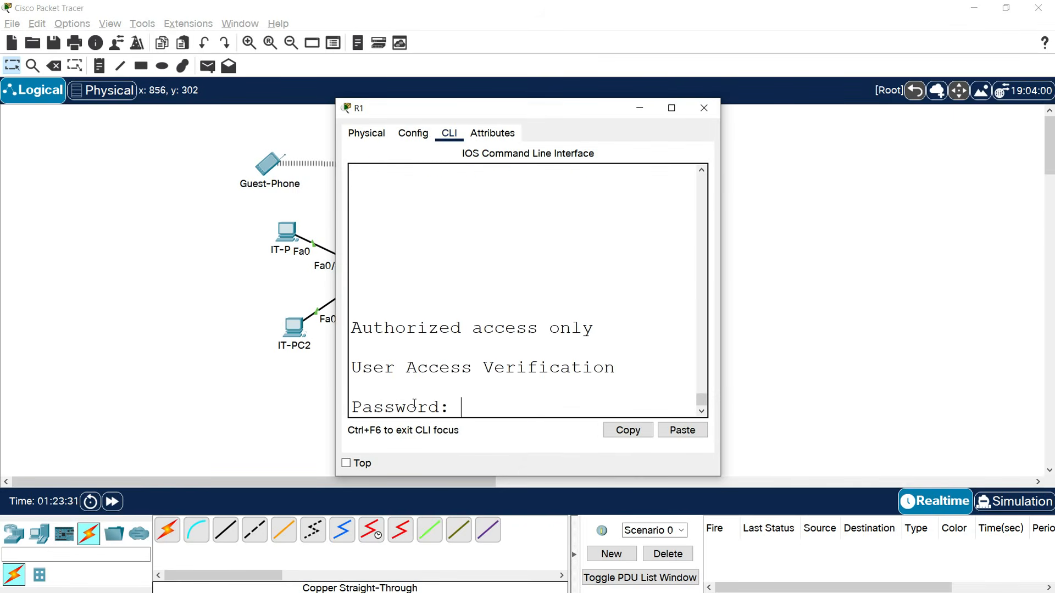
key(Return)
text(enable)
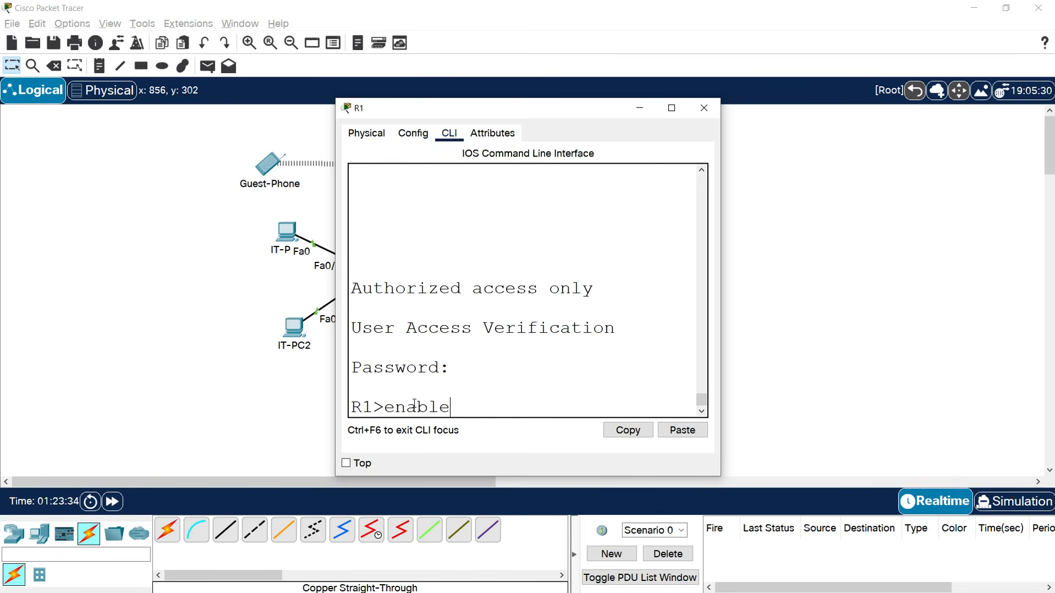
key(Return)
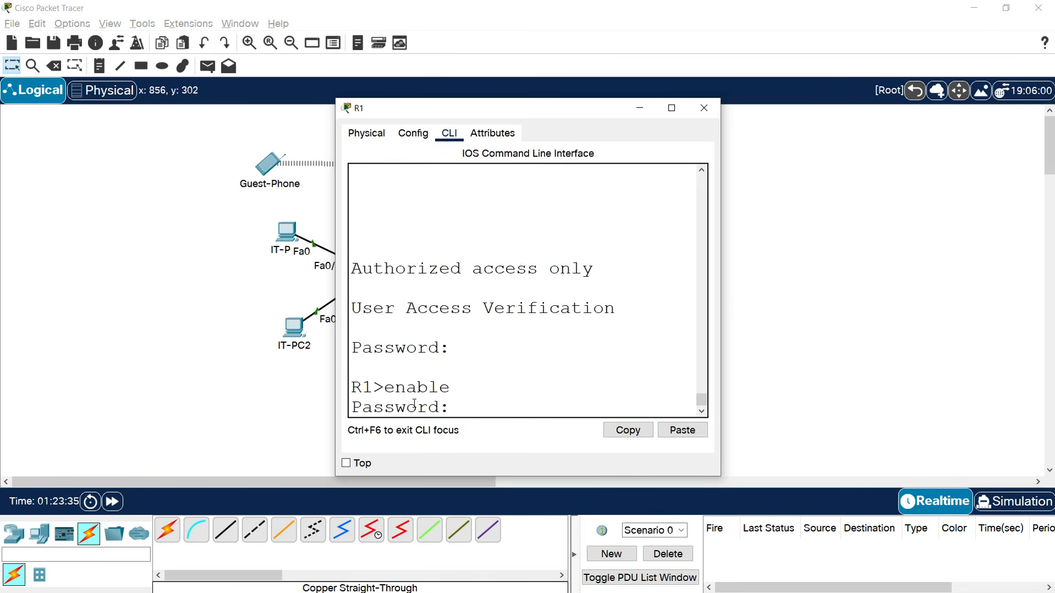
key(Return)
text(conf t)
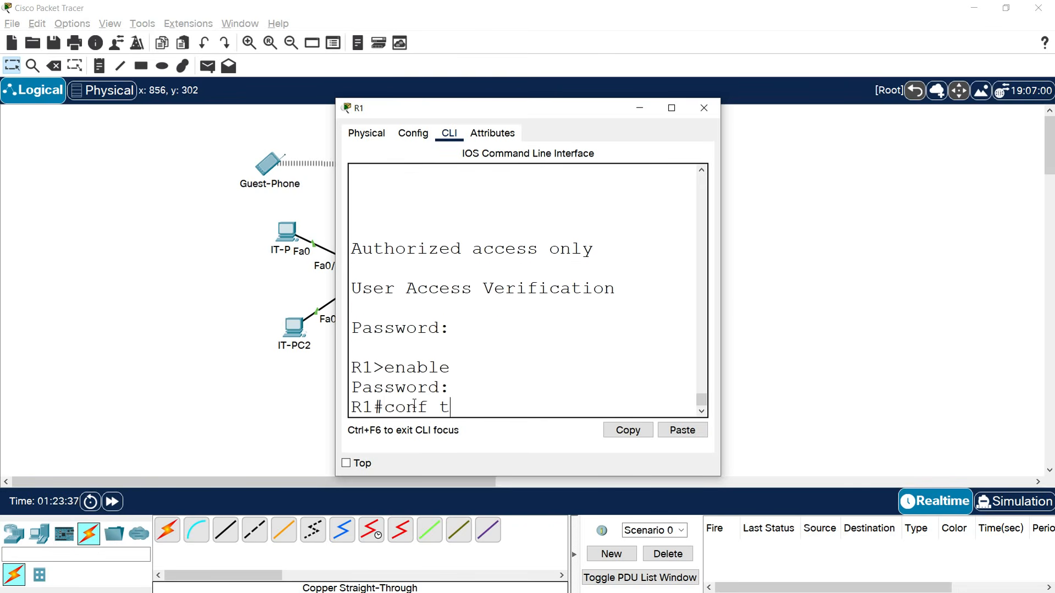
key(Return)
text(interface g0/0)
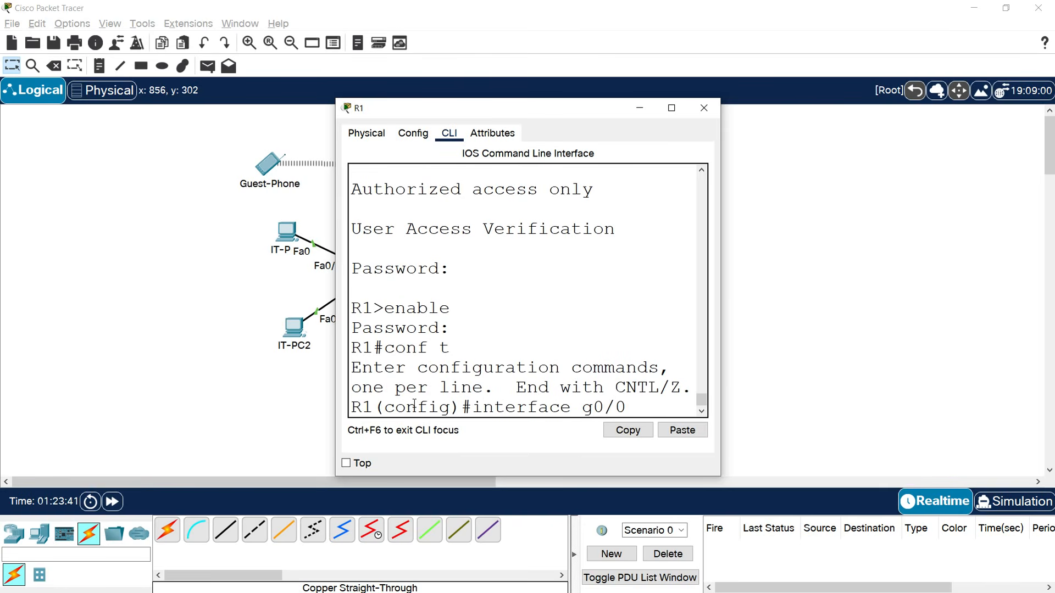
key(Return)
Apply ip helper-address 192.168.1.220 on R1's g0/0.
click(189, 341)
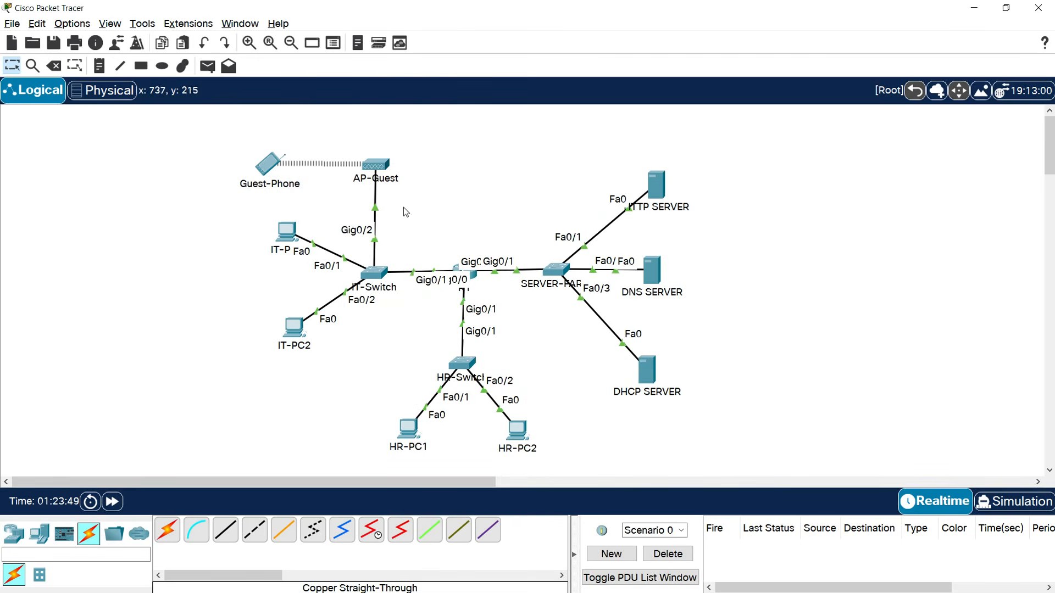
click(473, 282)
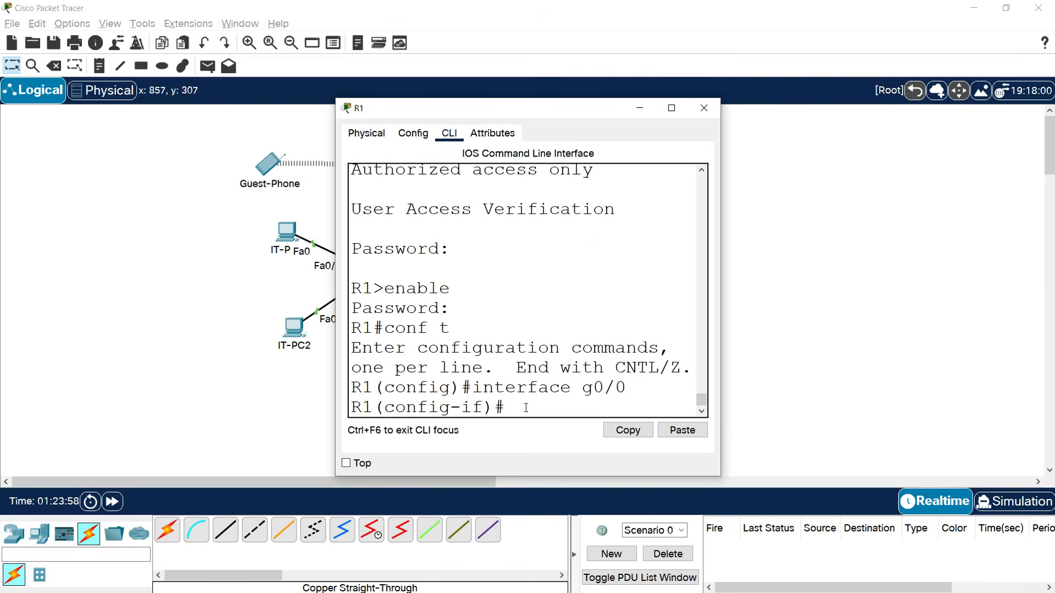
text(ip helper-address)
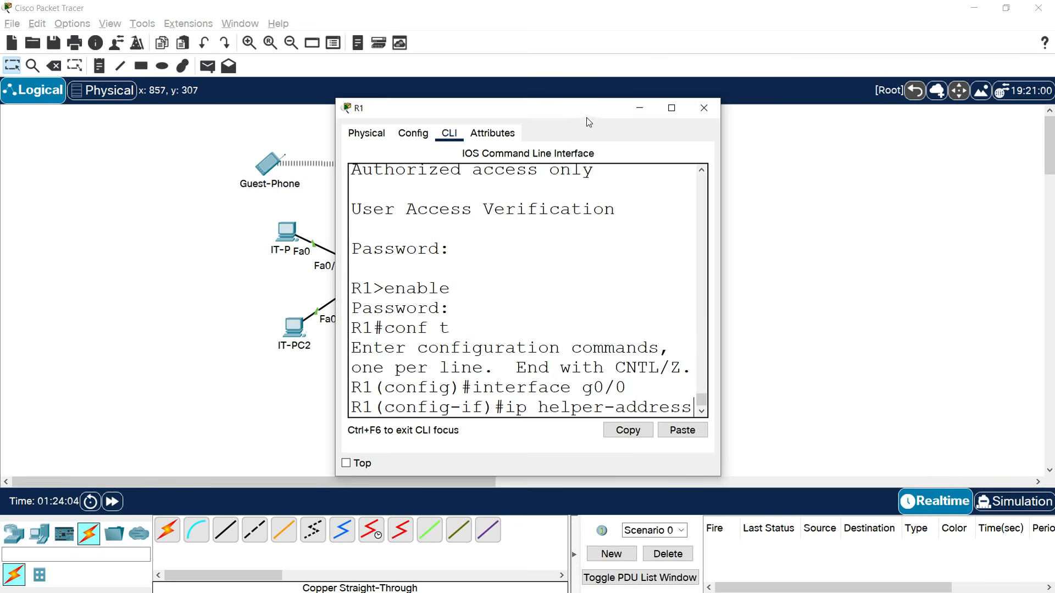
drag(587, 112, 427, 105)
click(517, 425)
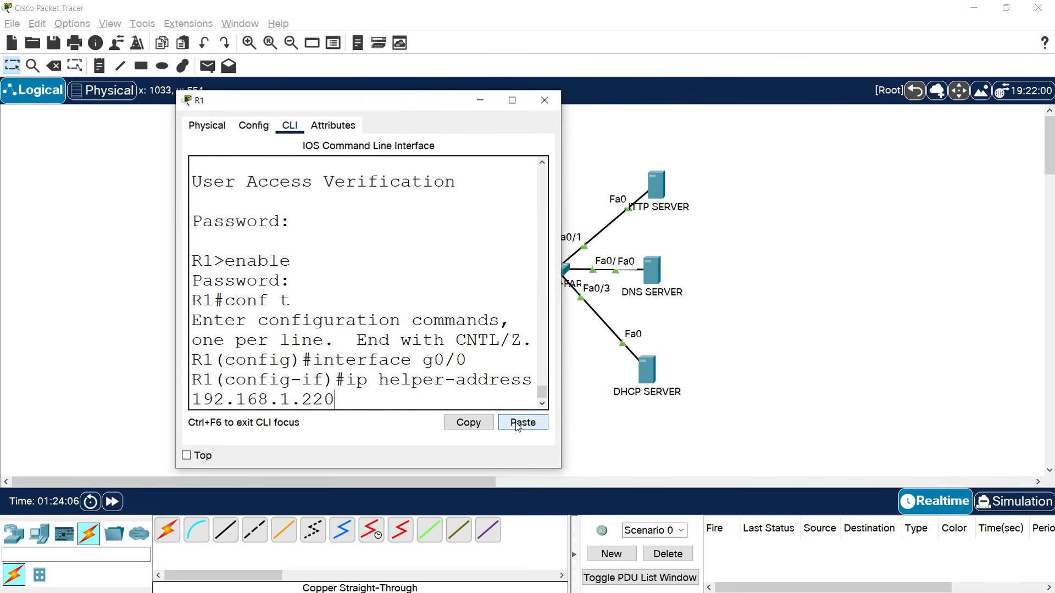
key(Return)
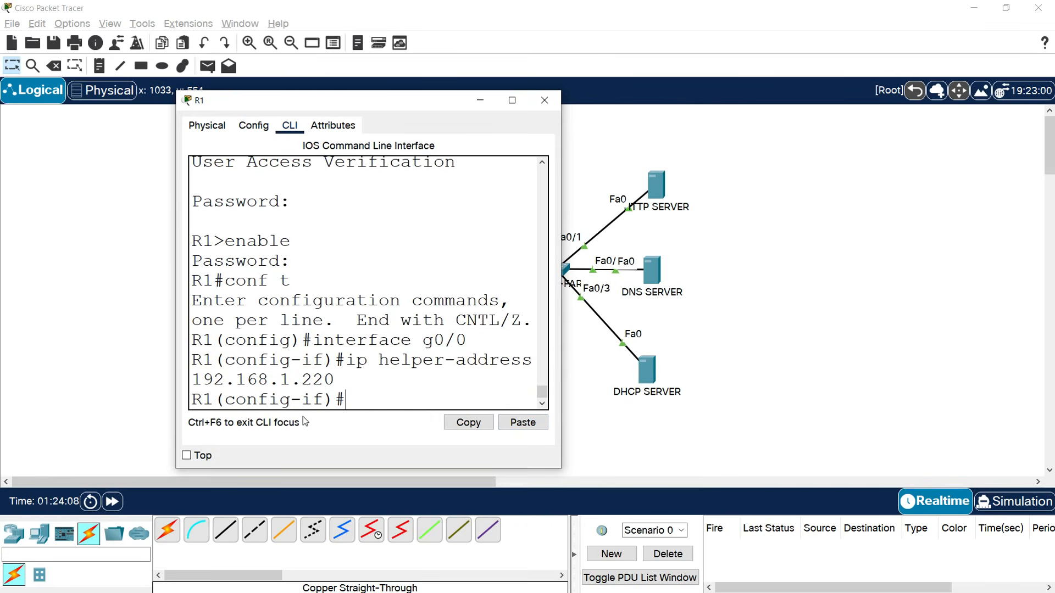
Run ipconfig /renew in Guest-Phone's command prompt, which reports 'DHCP request failed.'.
click(544, 100)
click(269, 165)
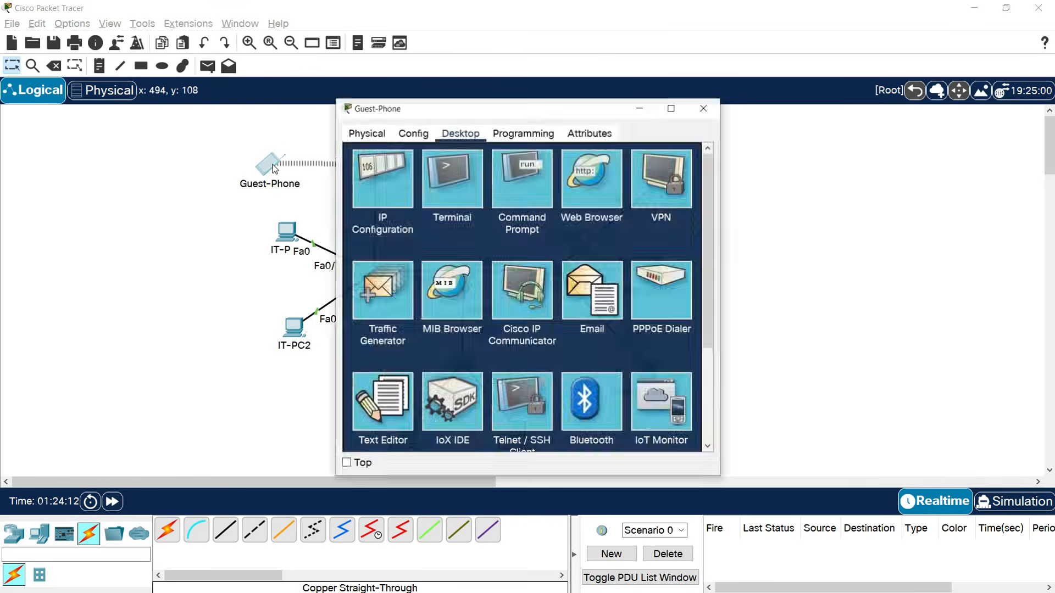
click(514, 191)
drag(435, 108, 532, 111)
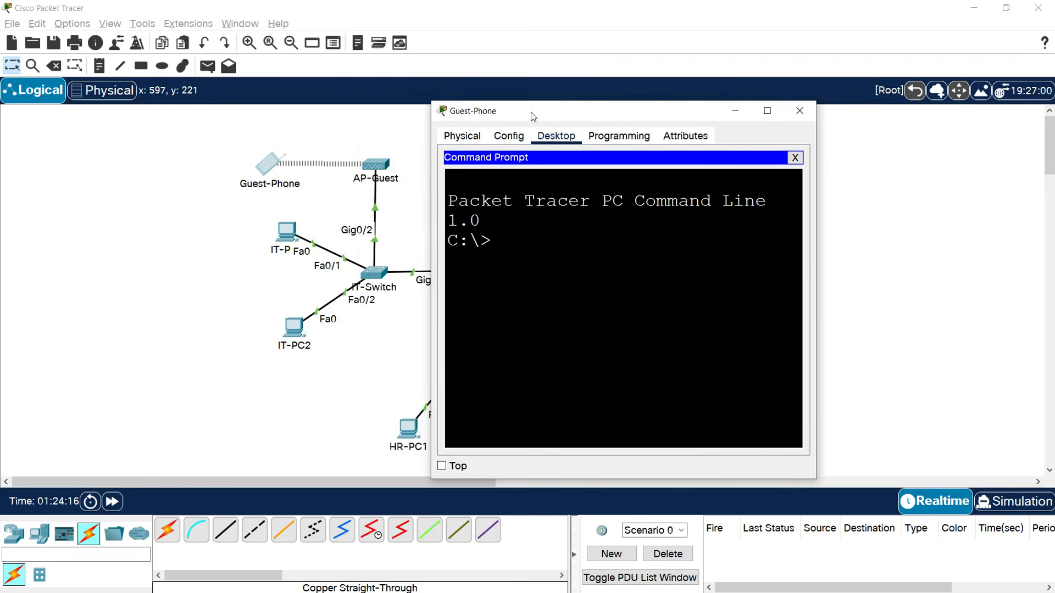
drag(816, 269, 907, 271)
text(ipconfig)
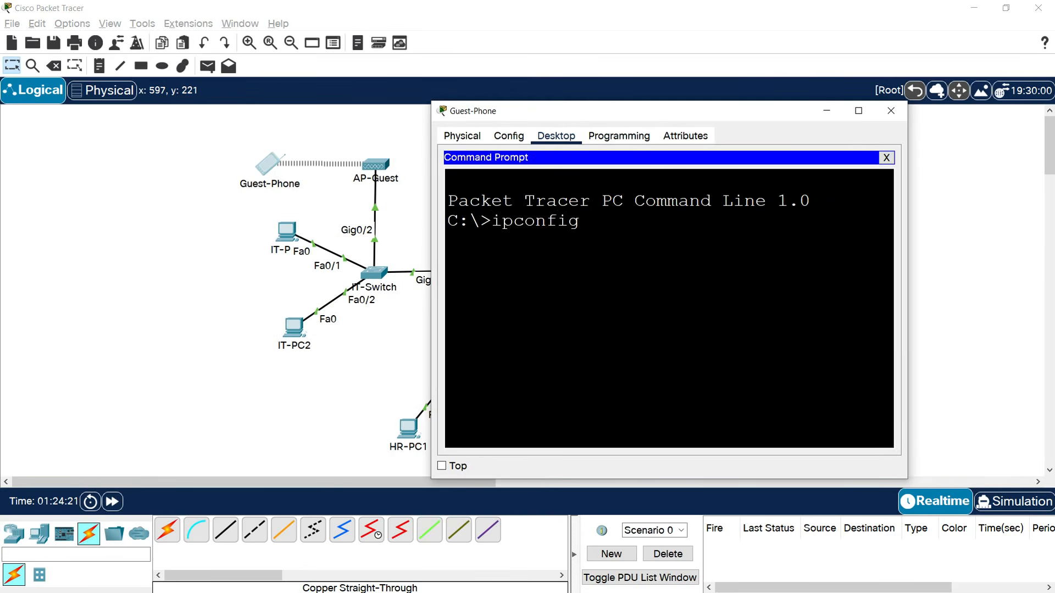
text( /renew)
key(Return)
drag(431, 264, 261, 272)
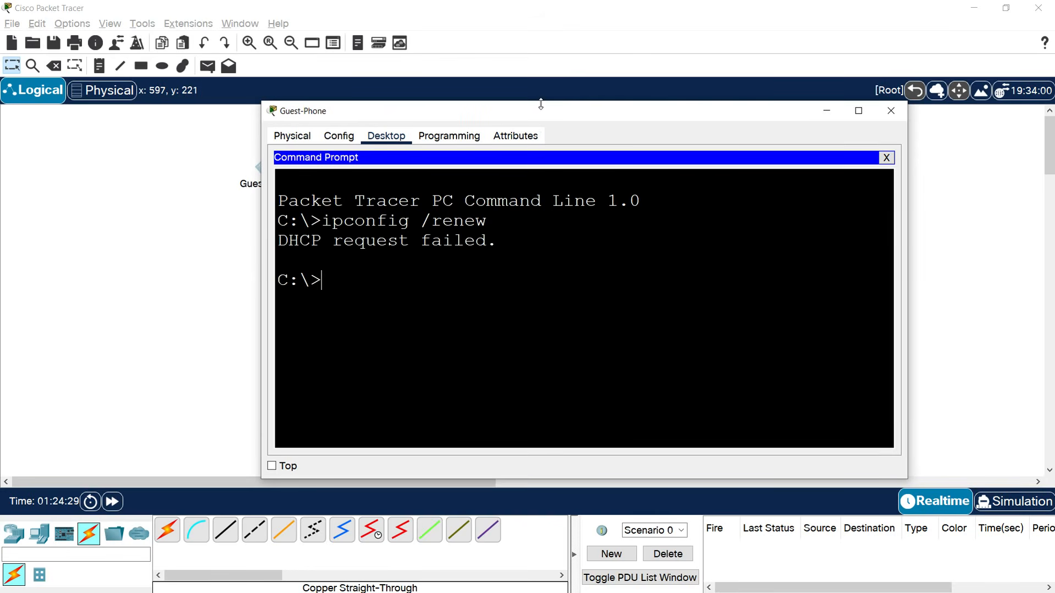
drag(542, 96, 542, 70)
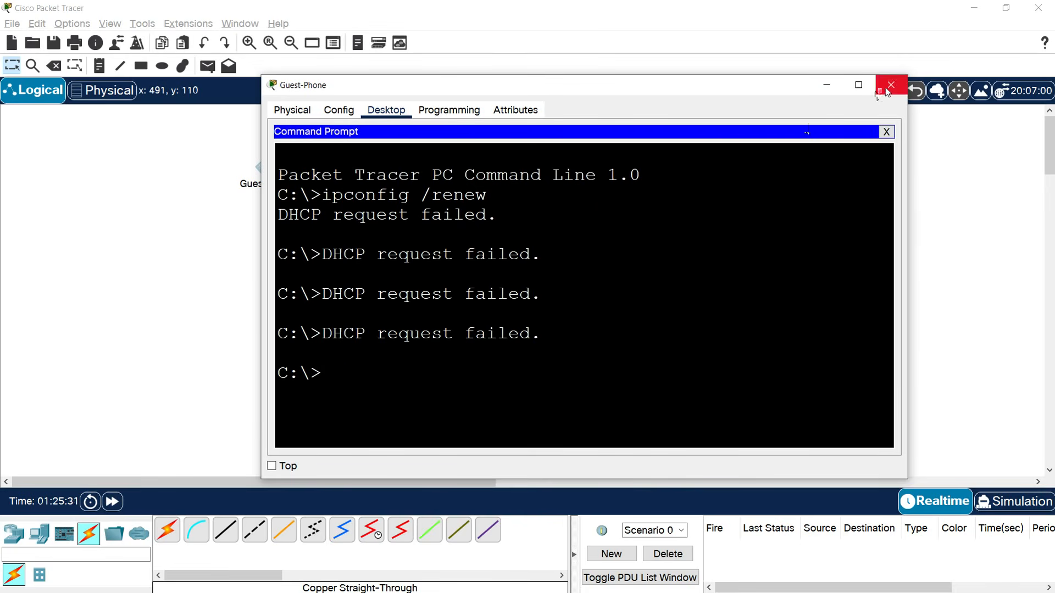
click(890, 85)
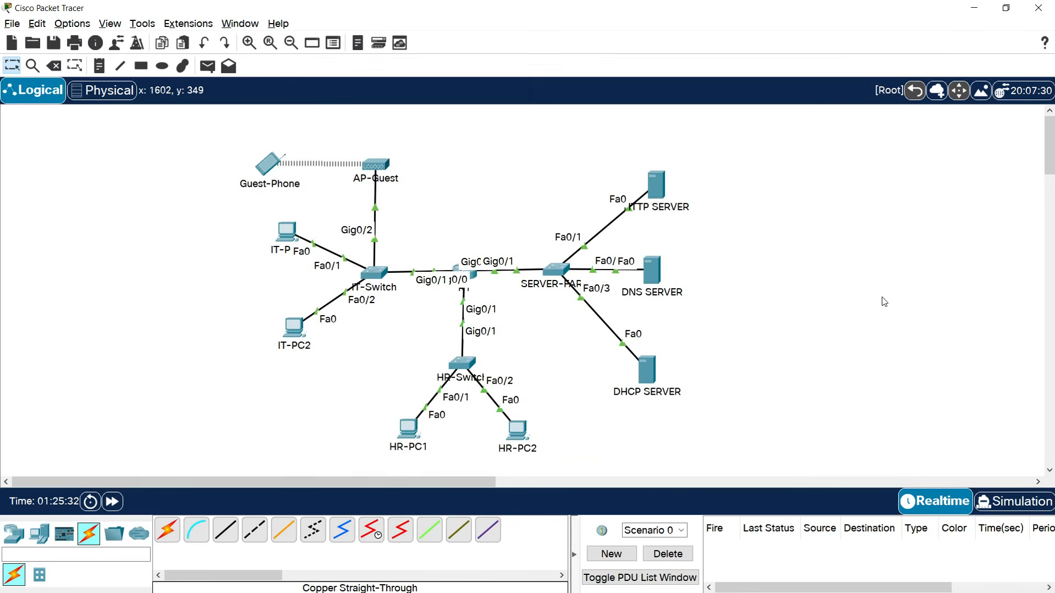
Load the serverPool entry into the DHCP SERVER's maximized DHCP form.
click(650, 365)
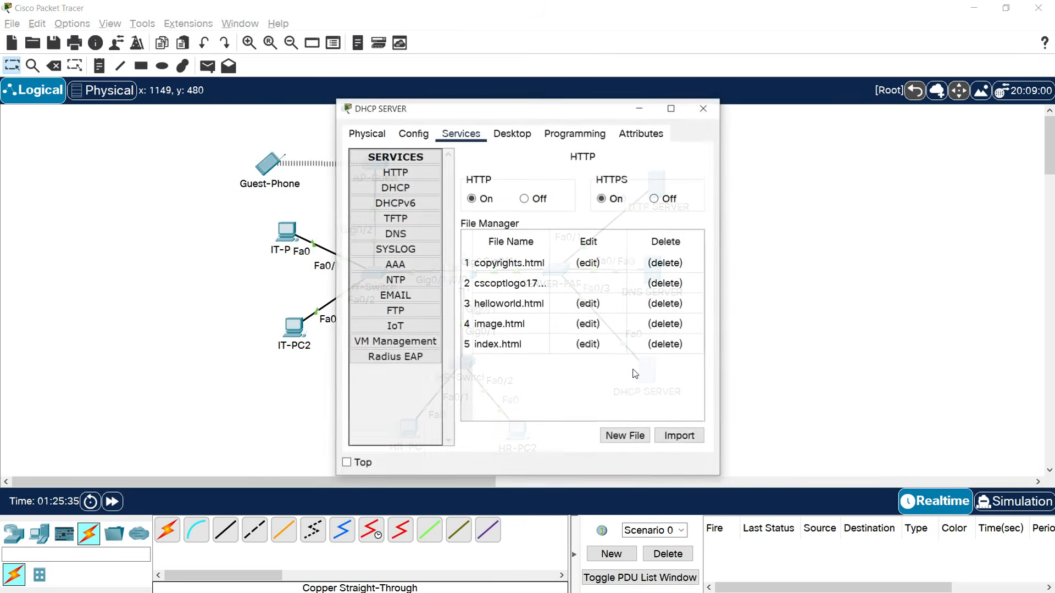
click(671, 108)
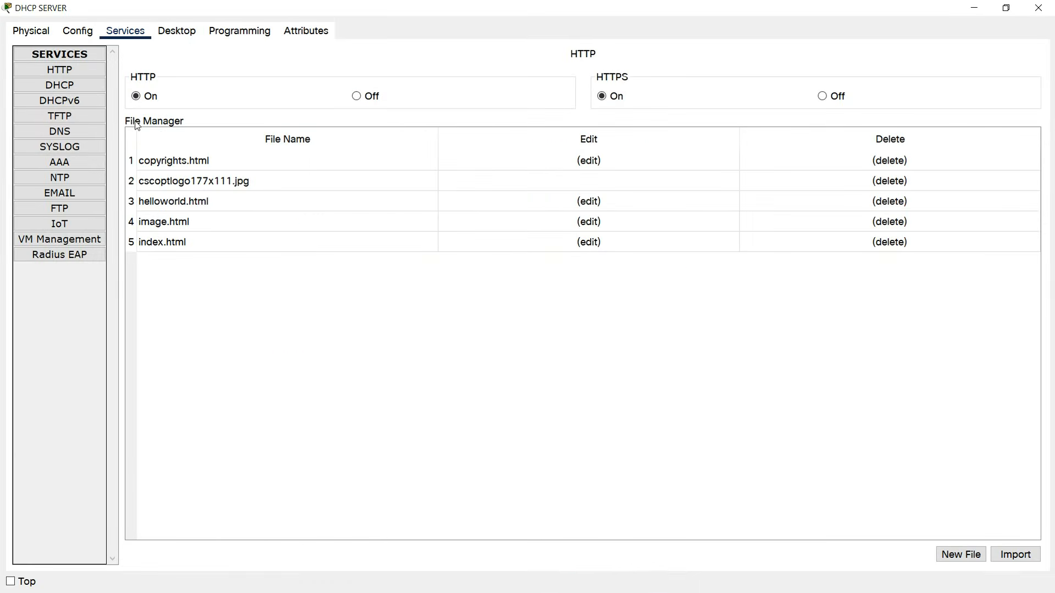
click(59, 85)
click(547, 329)
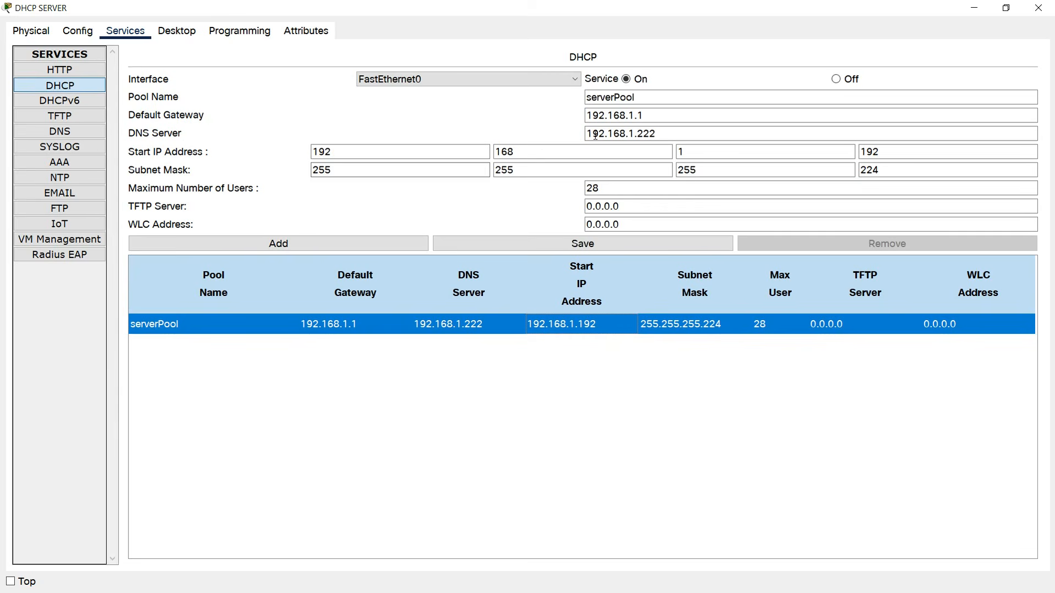
click(685, 113)
key(Tab)
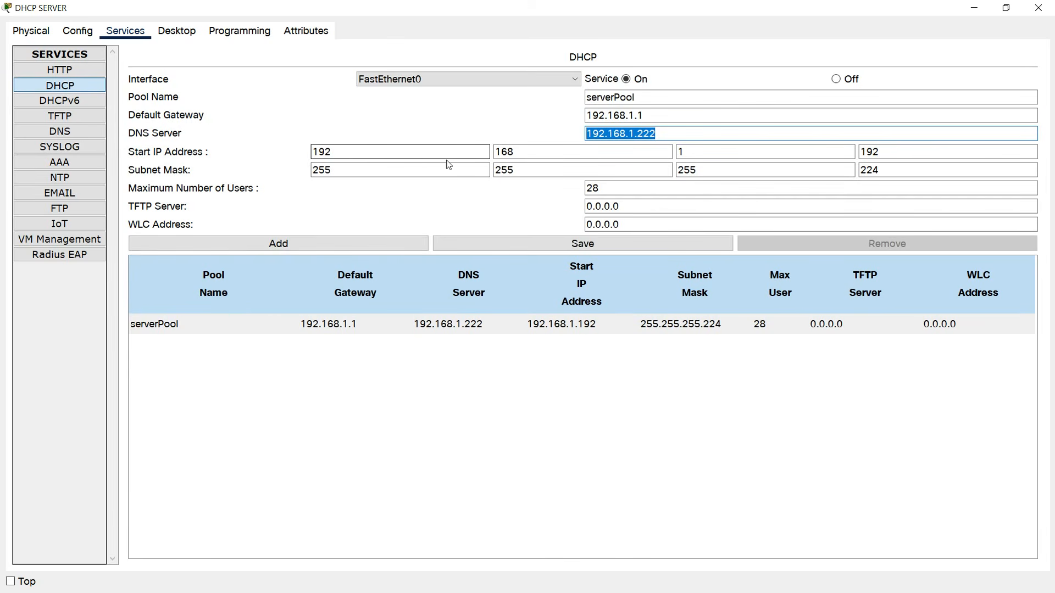
Set start address 192.168.1.100 and mask 255.255.255.128, save the pool, and close.
drag(879, 152, 851, 154)
text(100)
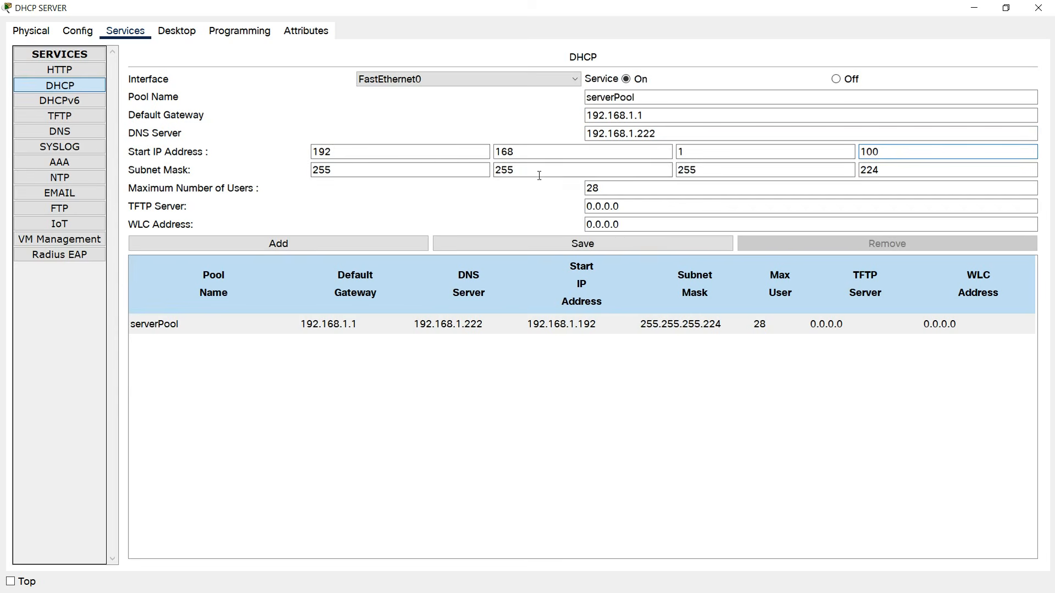
drag(895, 170, 831, 169)
text(128)
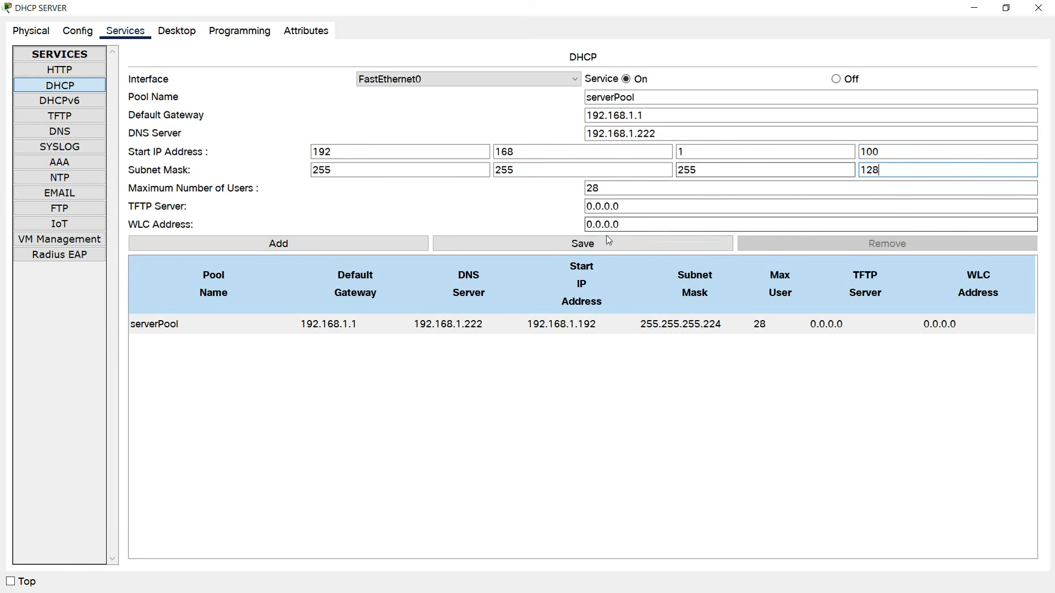
click(473, 248)
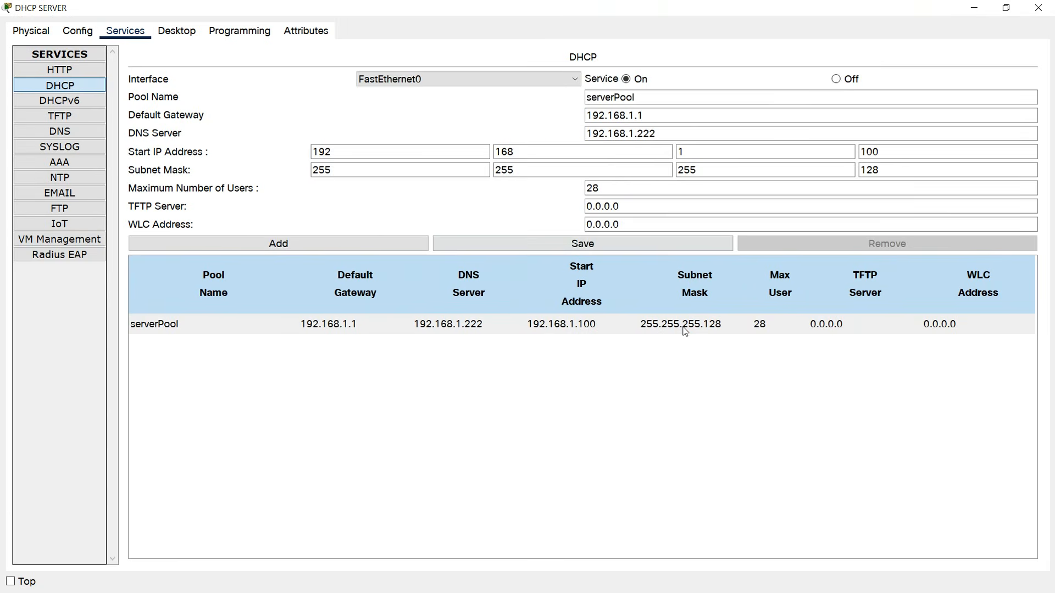
click(684, 331)
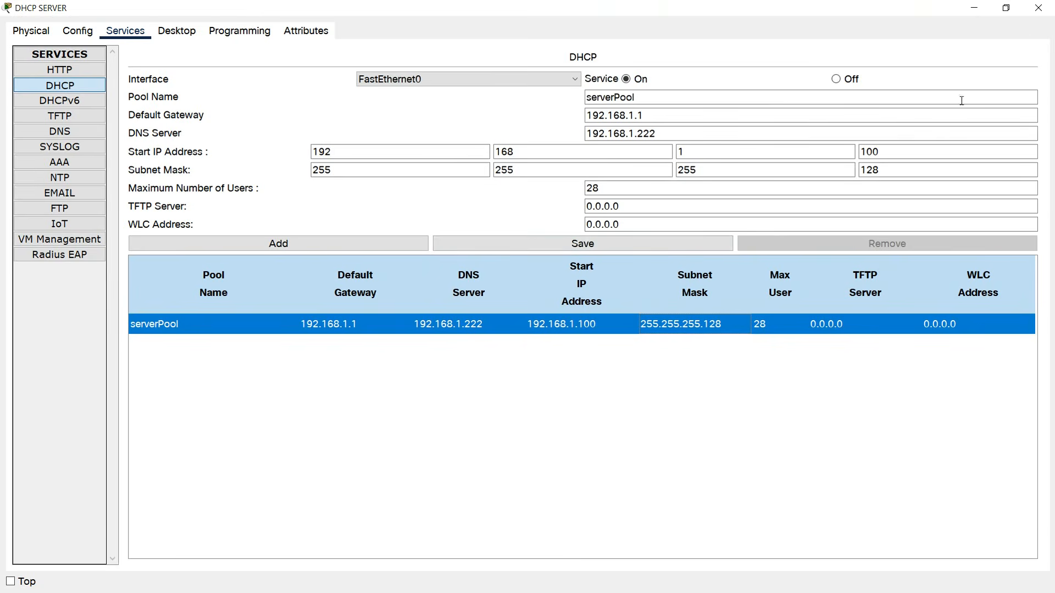
click(1039, 7)
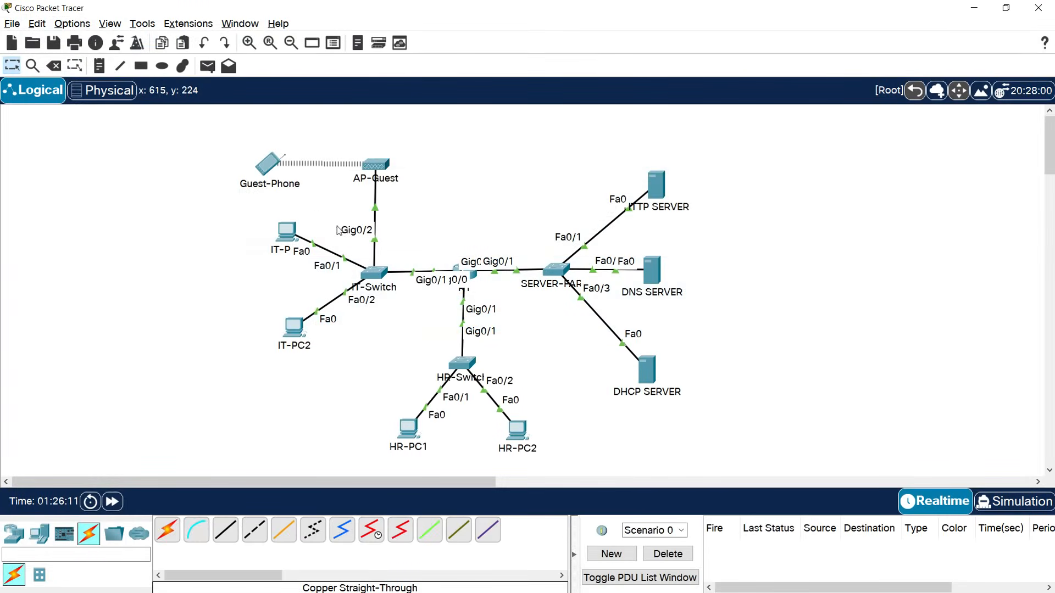
Rerun ipconfig /renew in Guest-Phone's full-screen command prompt.
click(271, 168)
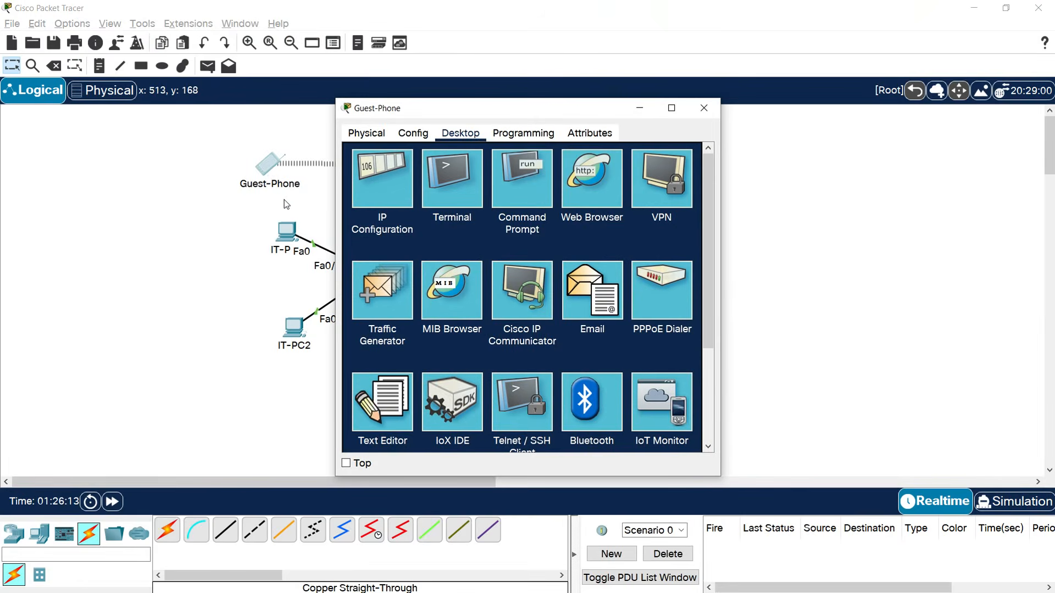
click(520, 193)
click(671, 108)
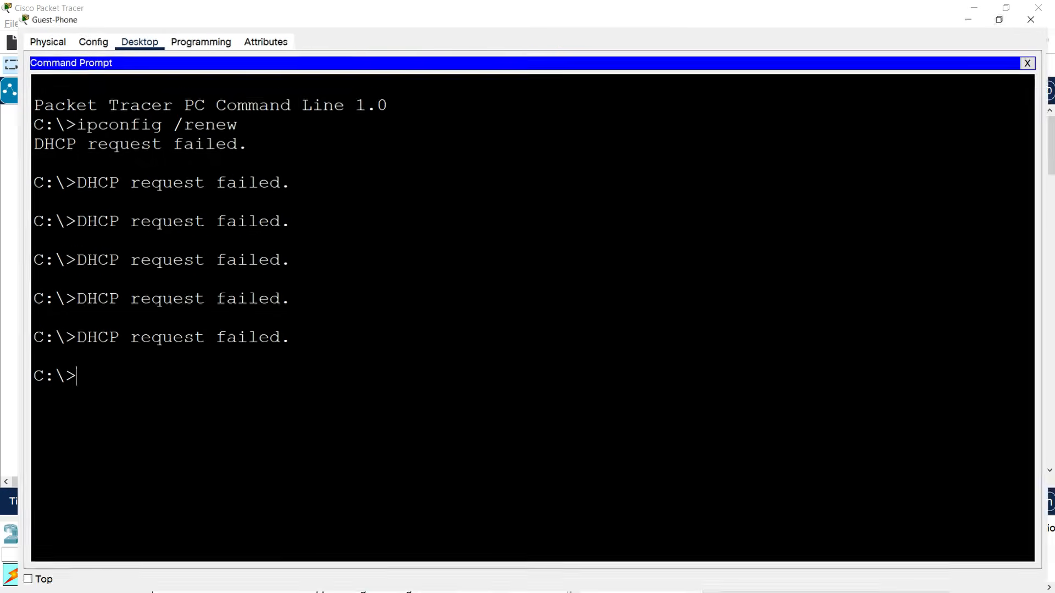
key(Up)
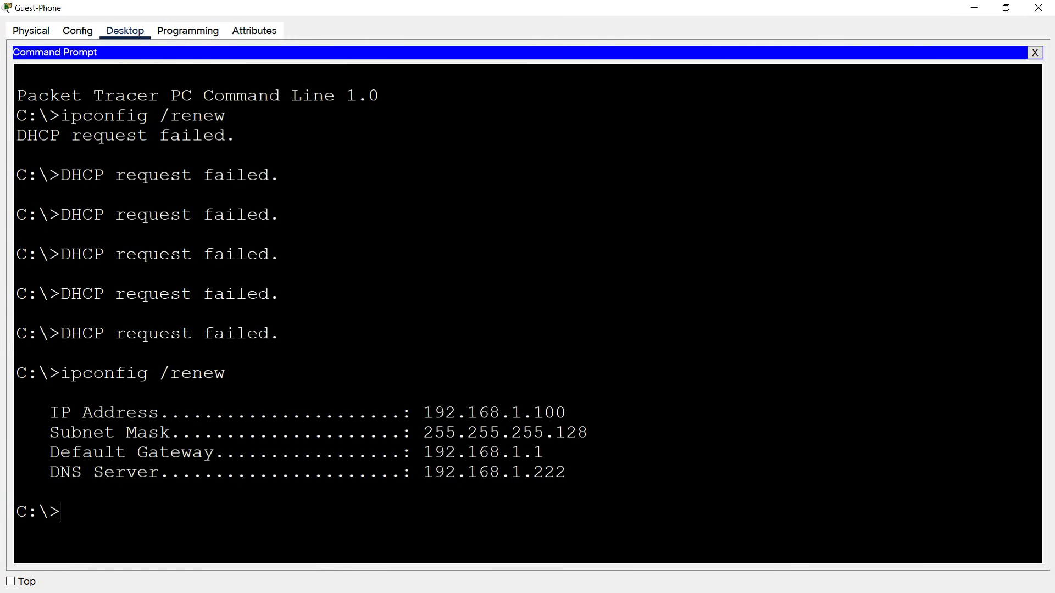
Verify the lease 192.168.1.100, 255.255.255.128, gateway 192.168.1.1, DNS 192.168.1.222.
drag(49, 412, 170, 413)
drag(423, 413, 566, 413)
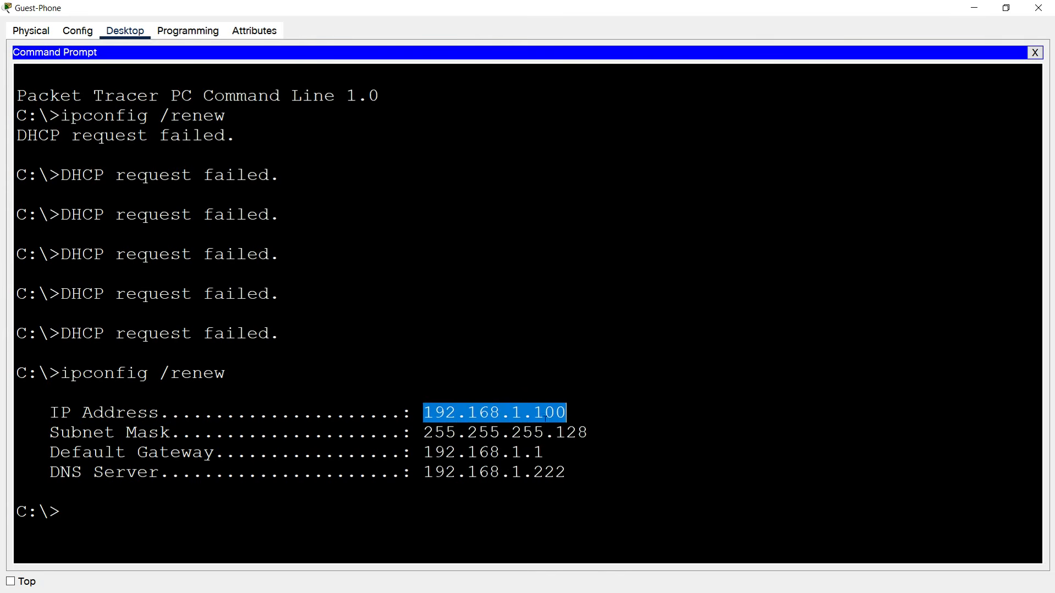
drag(427, 433, 553, 436)
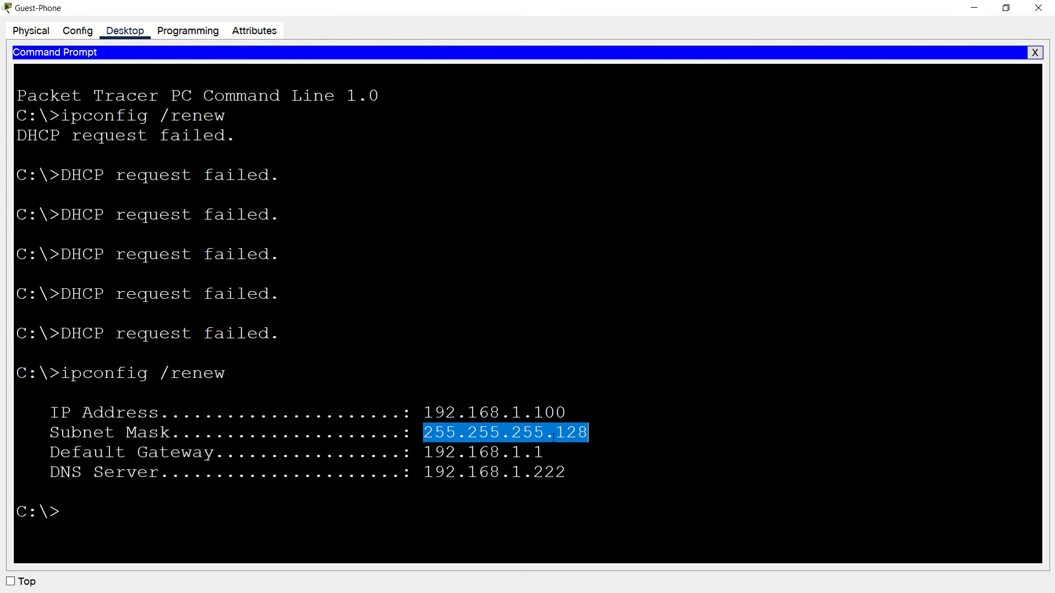
drag(423, 452, 544, 452)
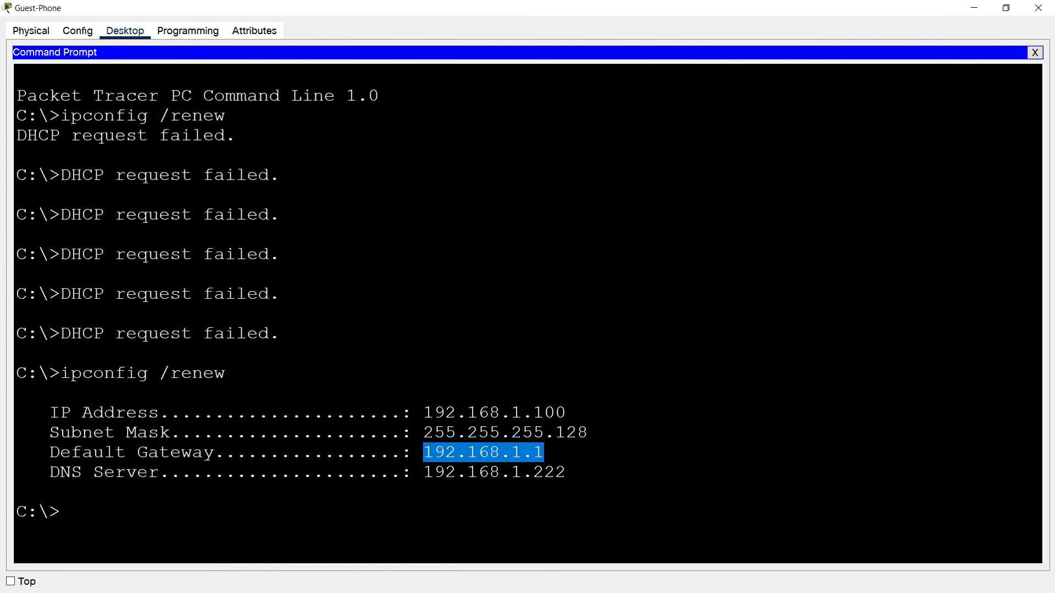
drag(413, 472, 566, 472)
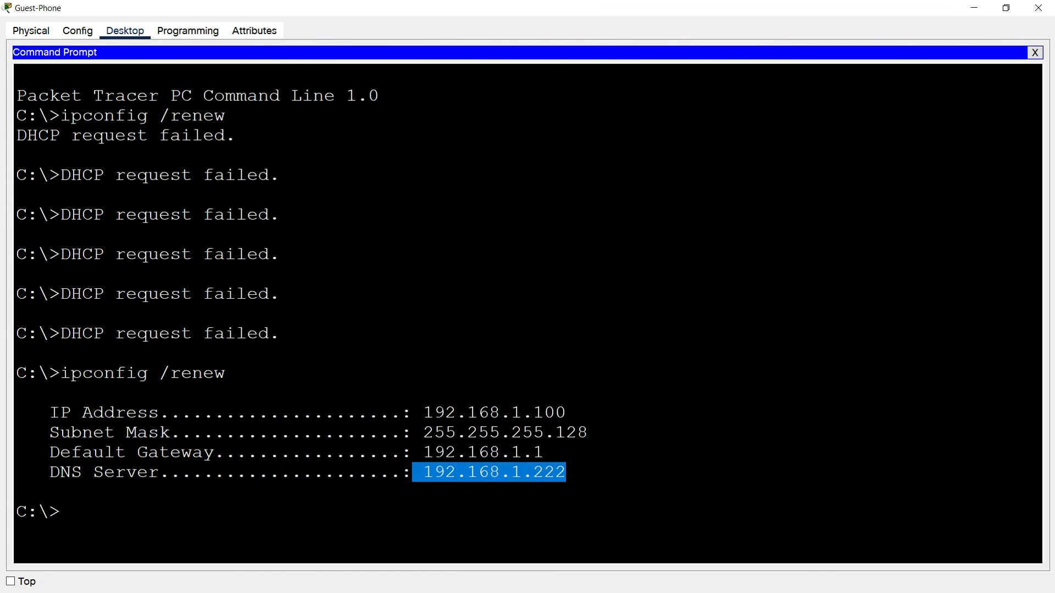
click(1038, 8)
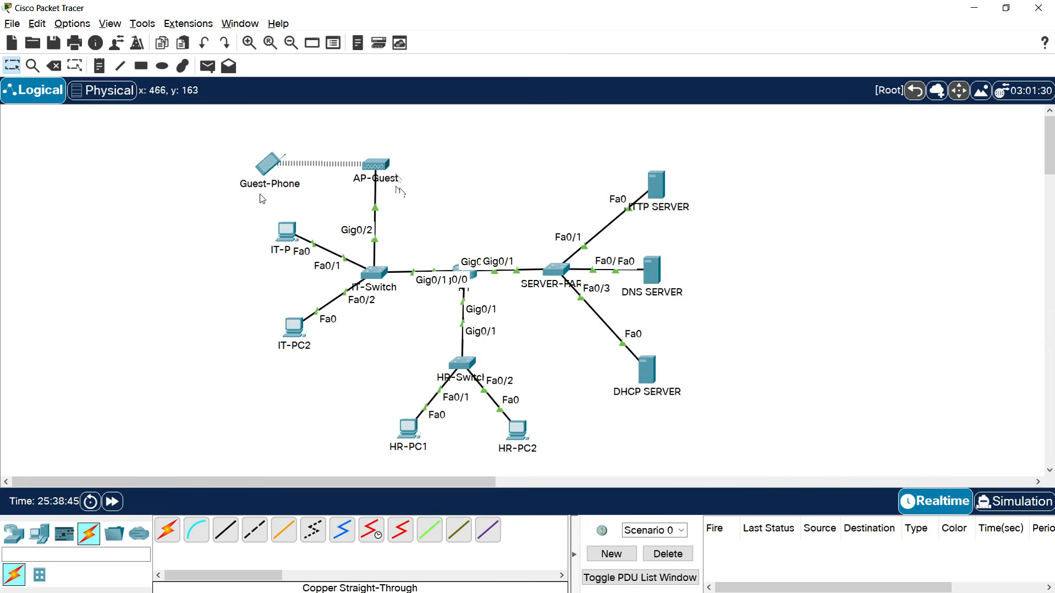
Change AP-Guest's Port 1 SSID from Default to Guest.
mouse_move(280, 198)
click(378, 171)
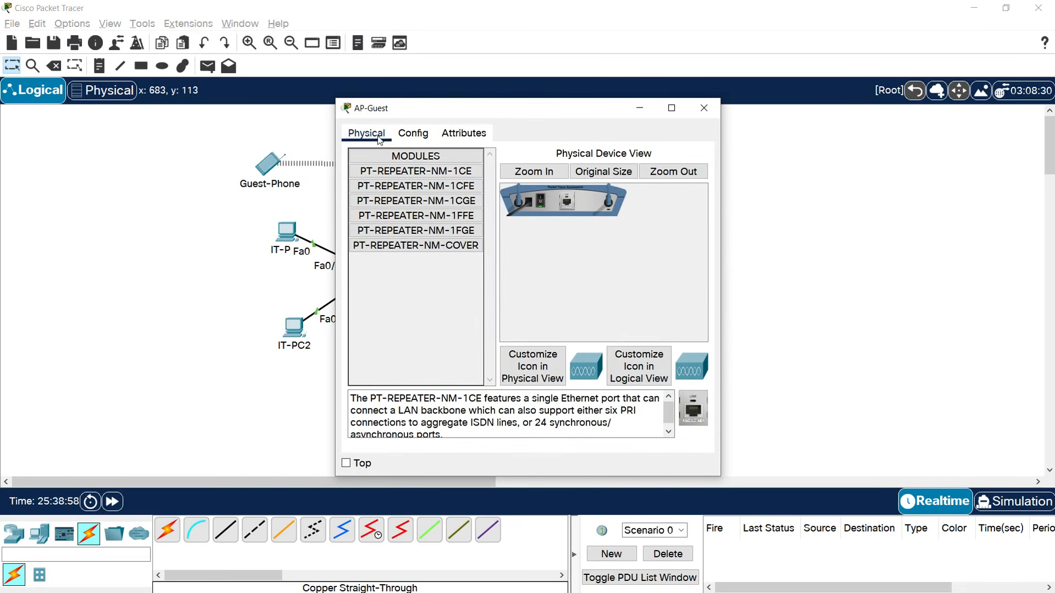
click(413, 135)
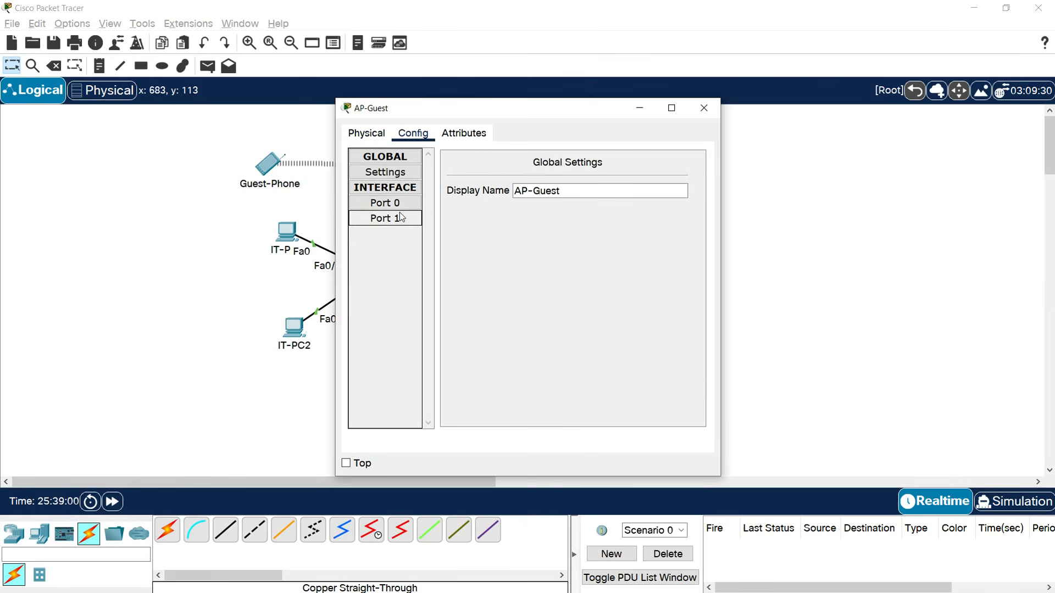
click(384, 221)
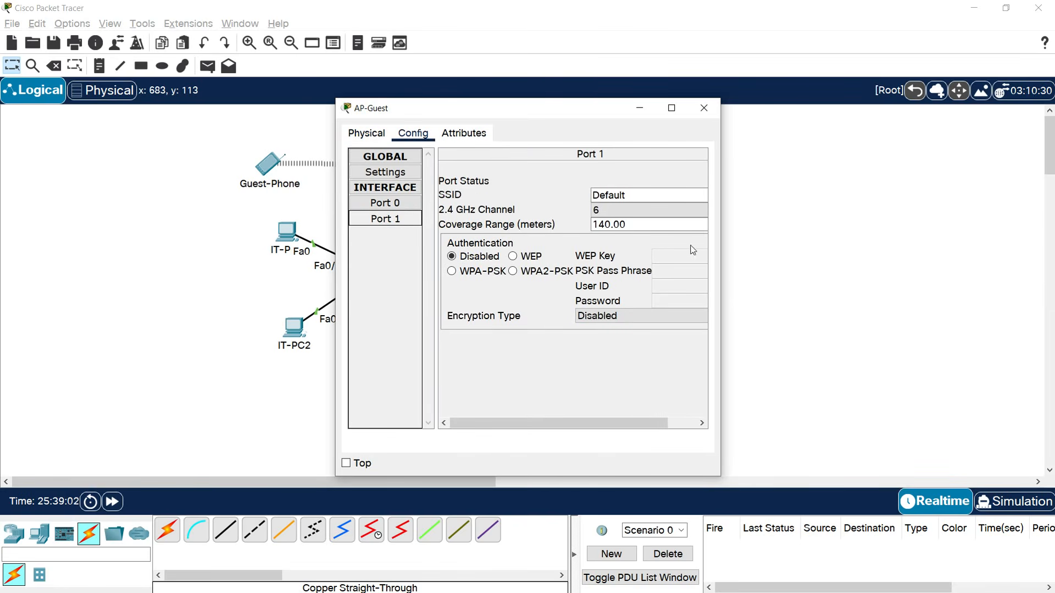
drag(722, 243, 879, 236)
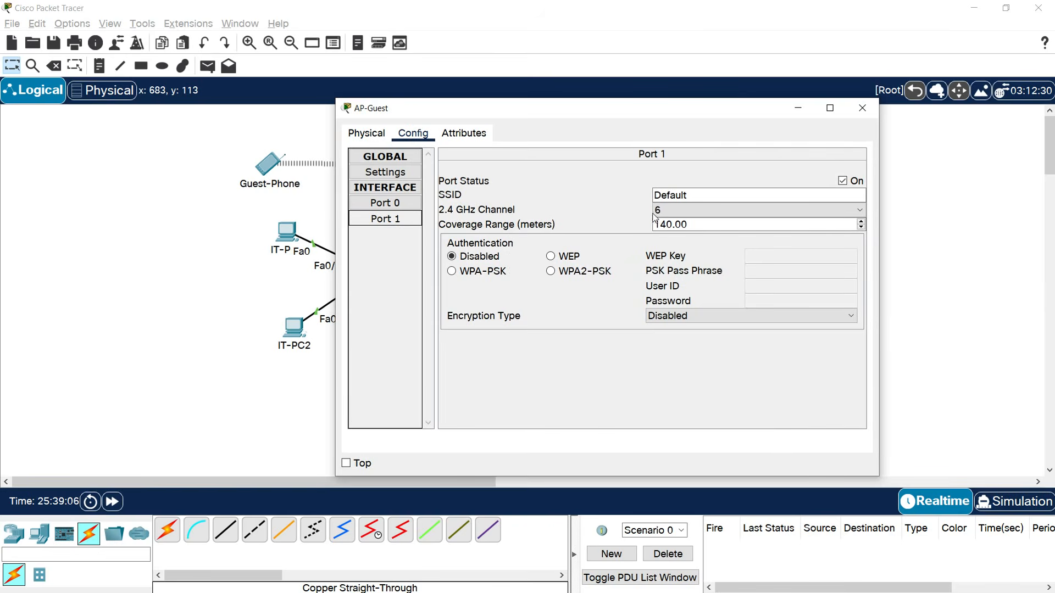
drag(697, 195, 625, 193)
drag(549, 107, 644, 117)
text(Guest)
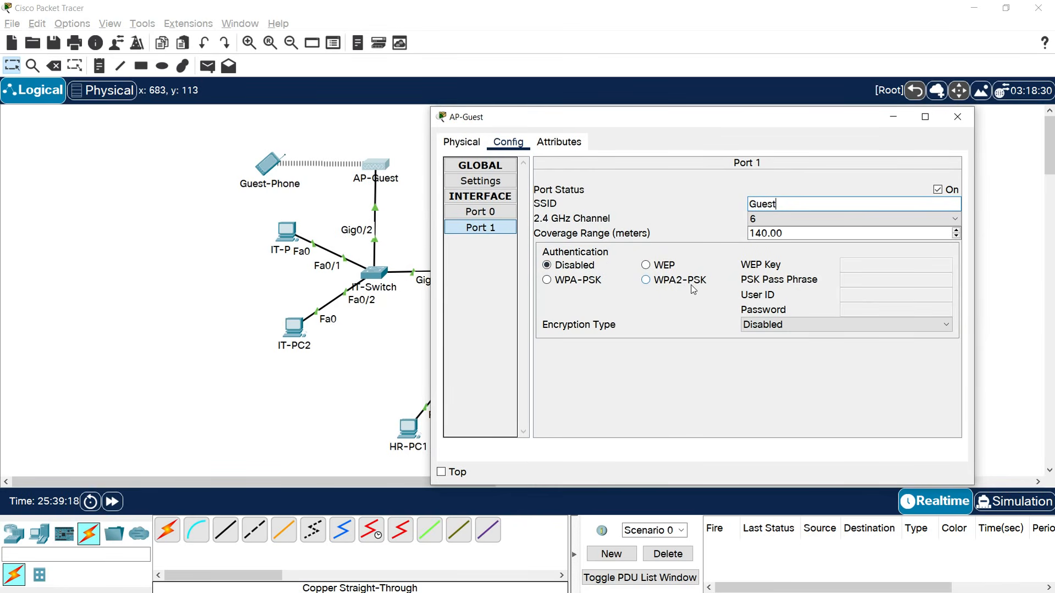
Secure the Guest SSID with WPA2-PSK and the pre-shared pass phrase.
click(646, 280)
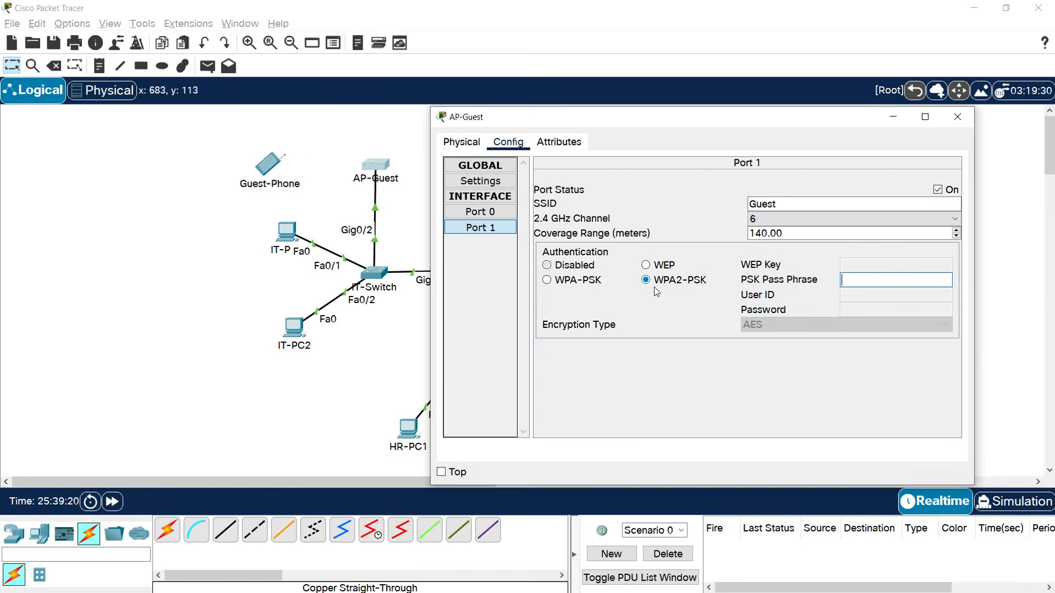
click(863, 278)
text(Cisco123)
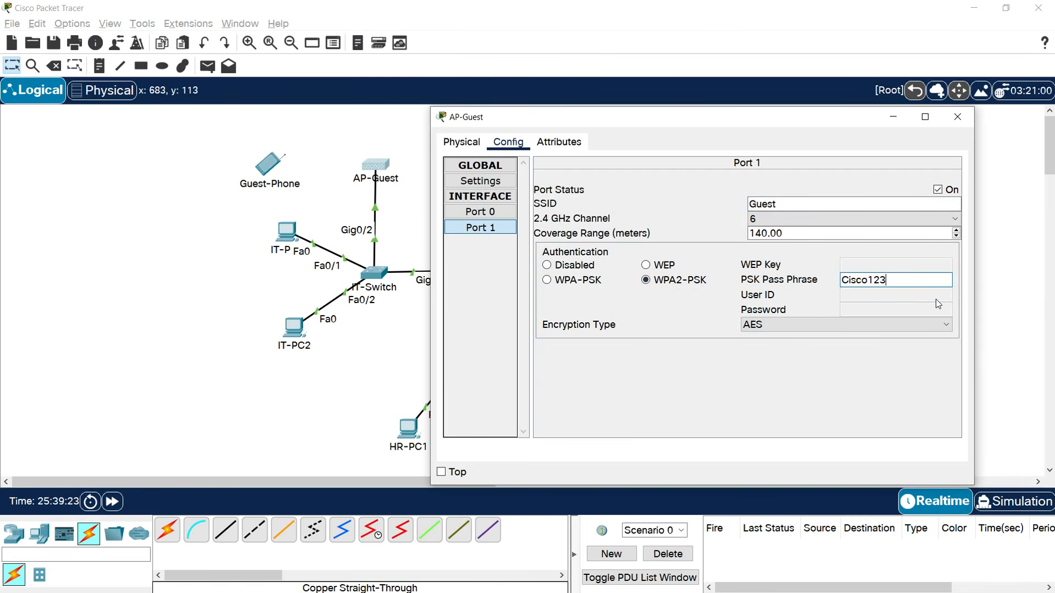
click(957, 117)
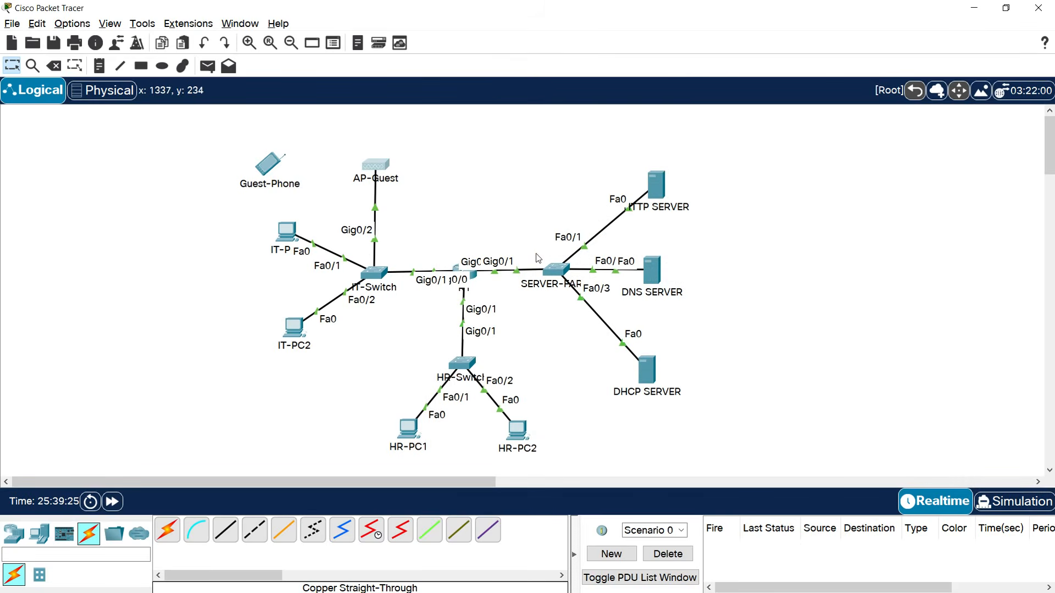
Set Guest-Phone's Wireless0 SSID to Guest.
click(270, 167)
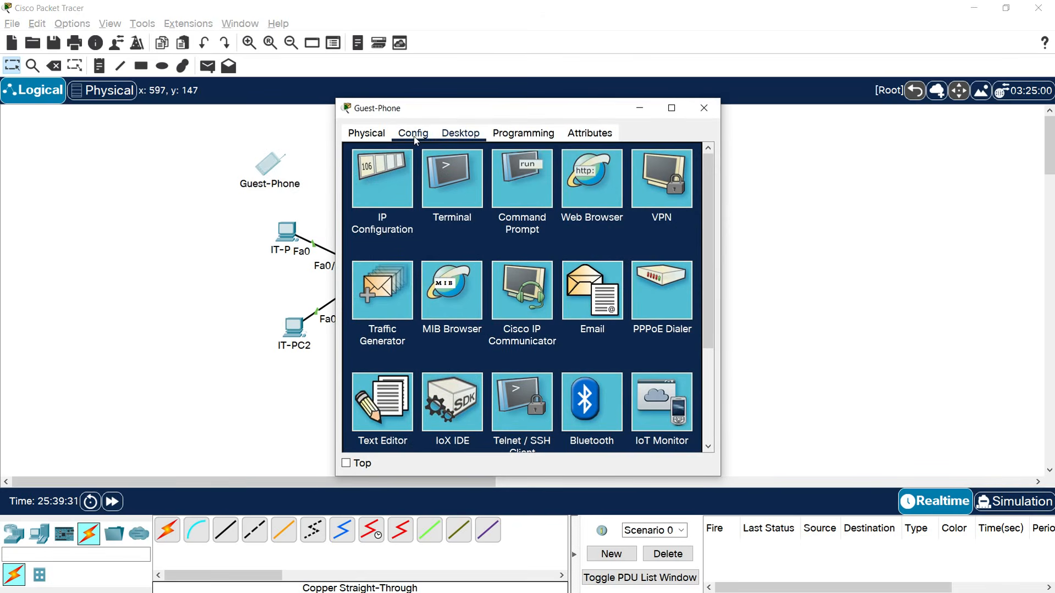
click(414, 136)
click(413, 220)
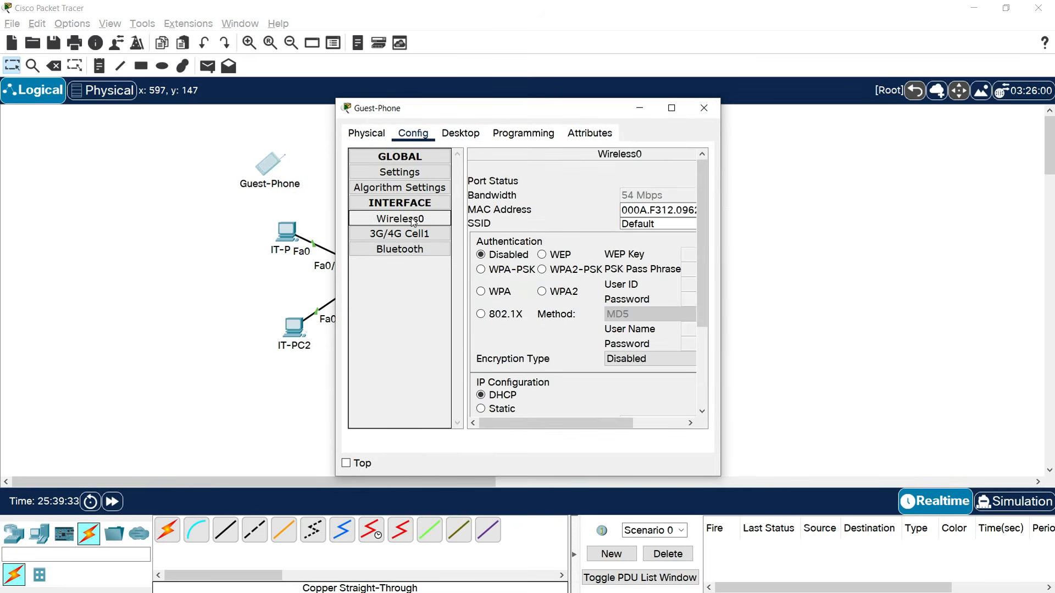
drag(721, 266, 897, 266)
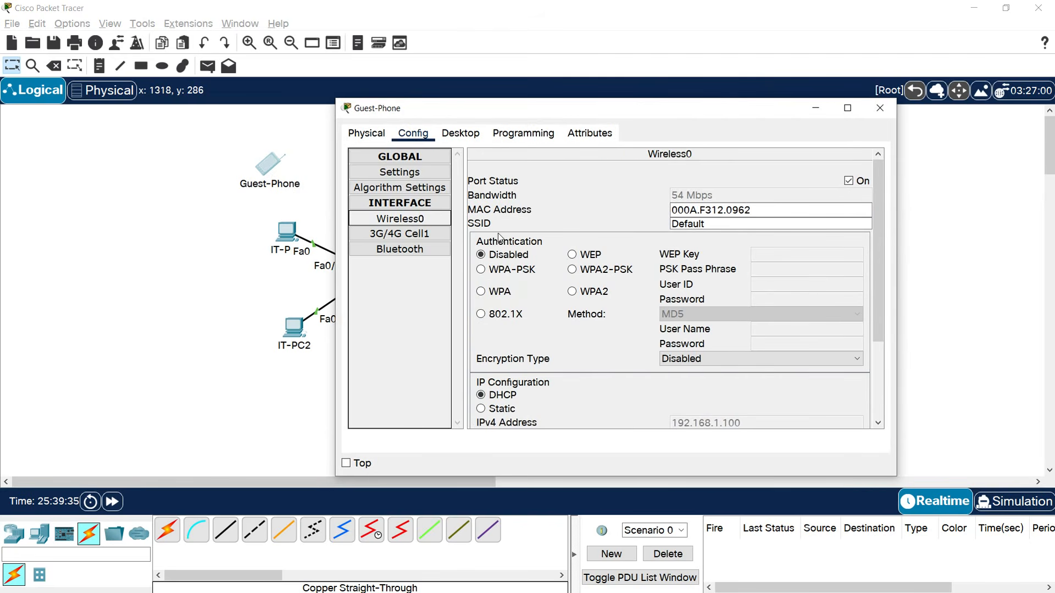
click(710, 223)
text(Guest)
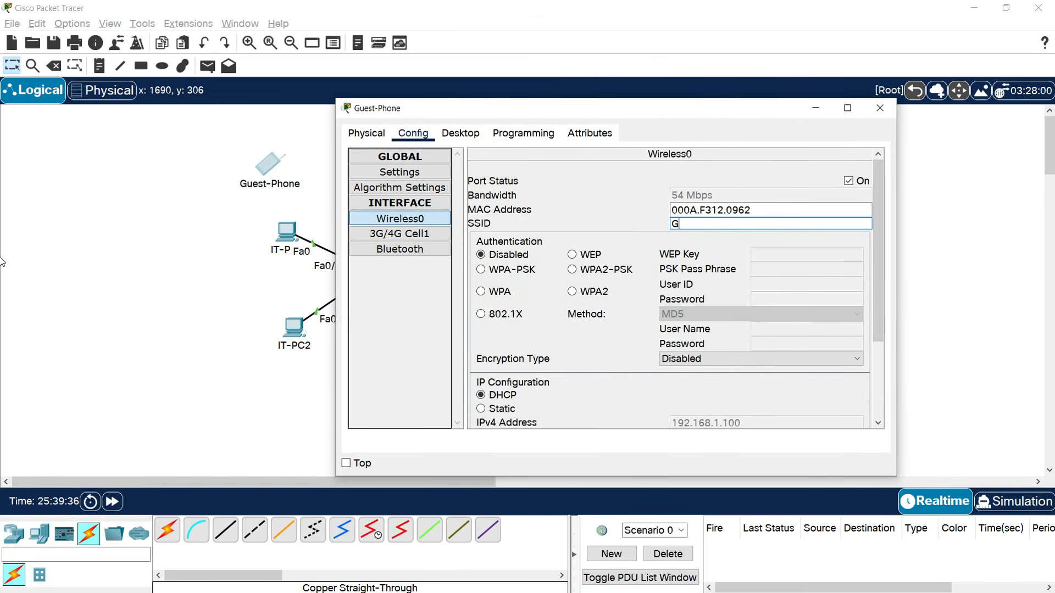
Choose WPA2-PSK with the matching pre-shared pass phrase on Guest-Phone.
click(572, 270)
click(760, 268)
text(Cisco123)
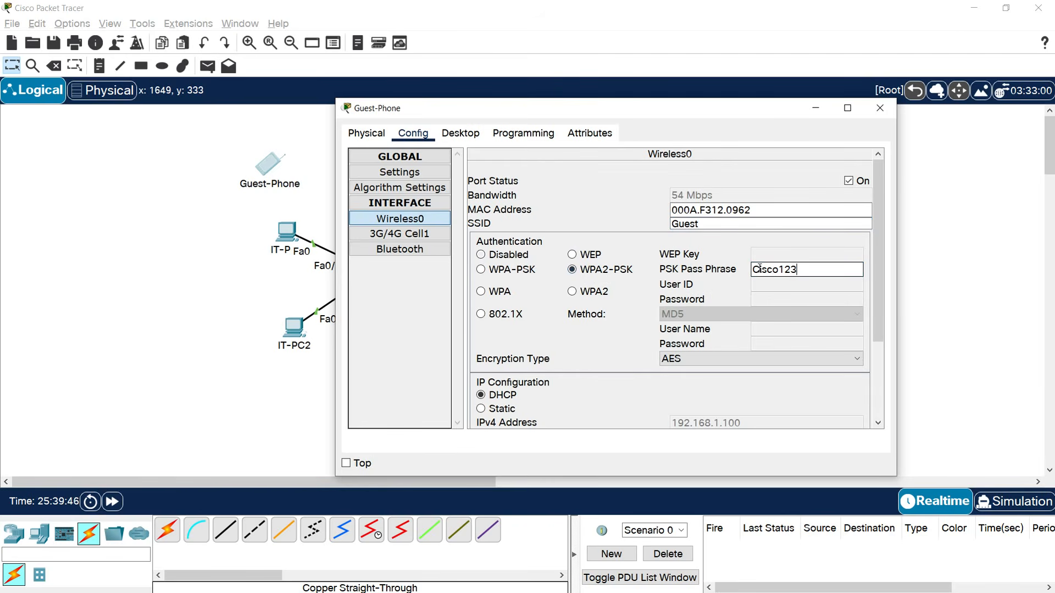
click(880, 108)
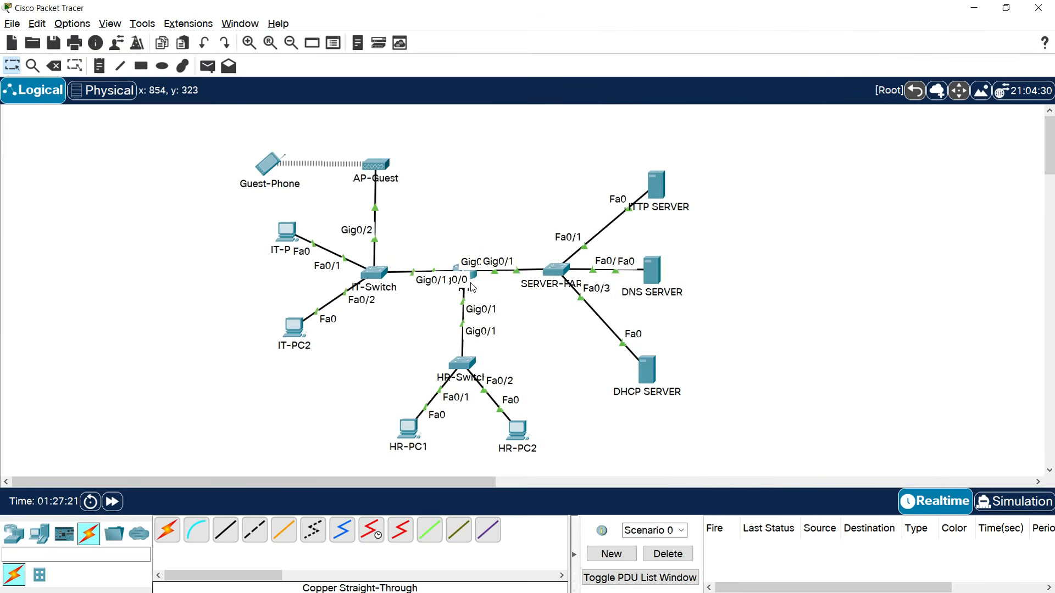
In R1's CLI, leave interface mode and set the domain name to techacad.com.
click(472, 274)
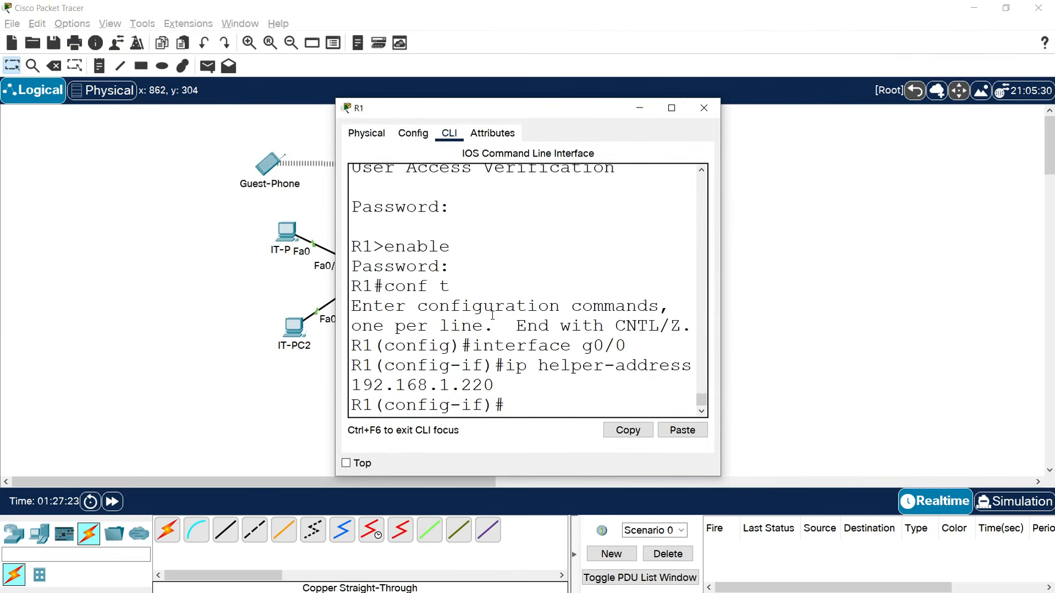
click(671, 108)
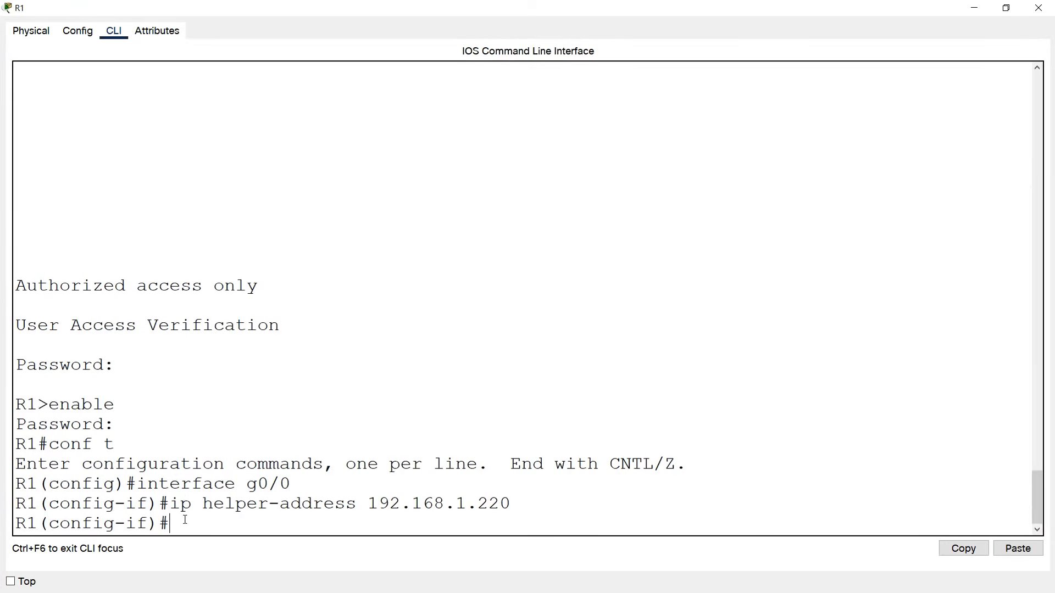
text(exit)
key(Return)
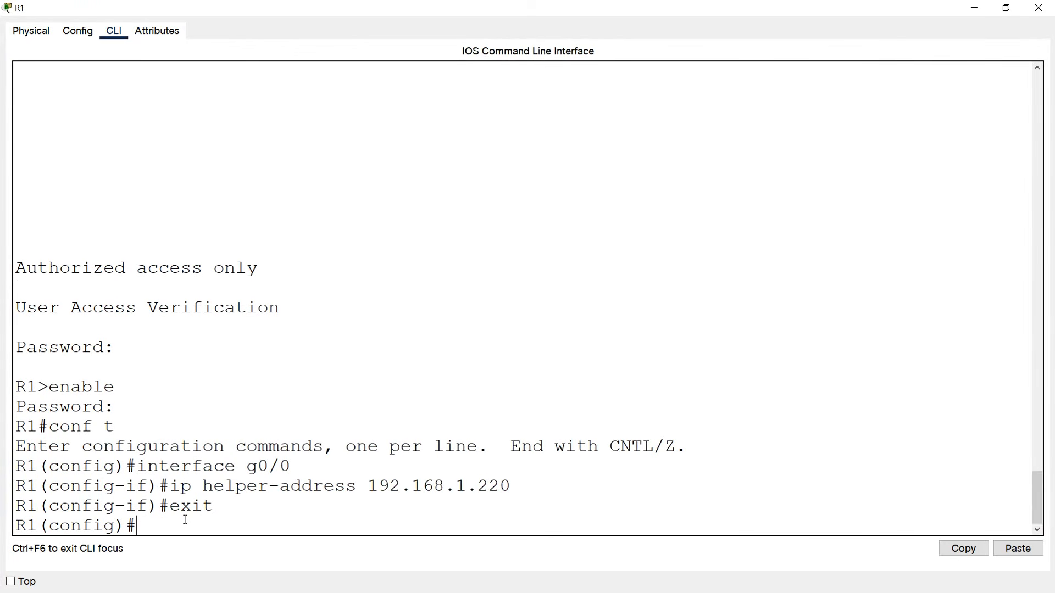
text(ip domain-name techacad)
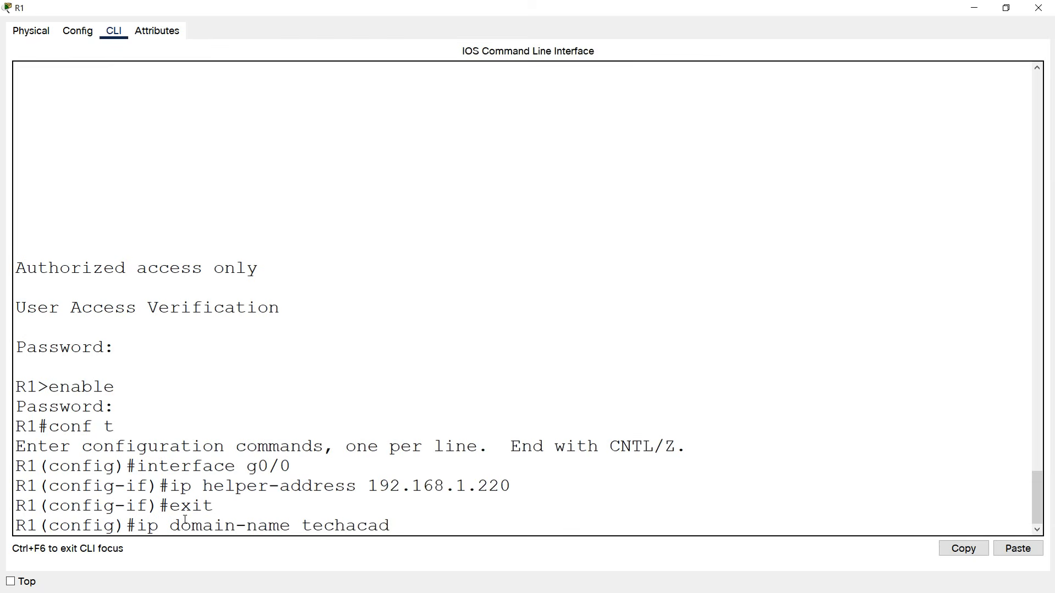
text(.com)
key(Return)
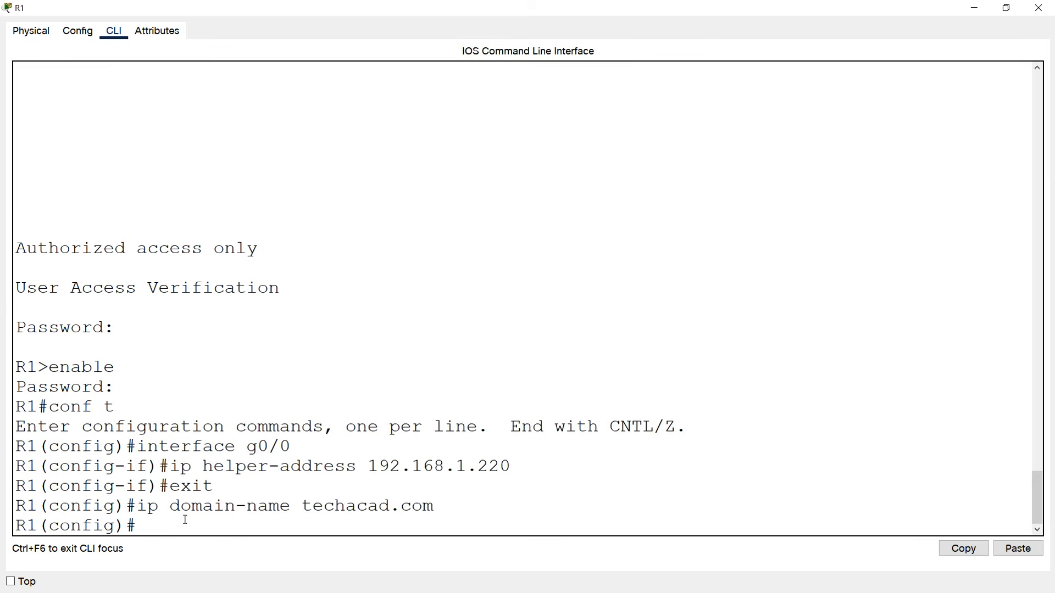
Generate 1024-bit RSA keys on R1 and enable SSH version 2.
text(crypto key gene)
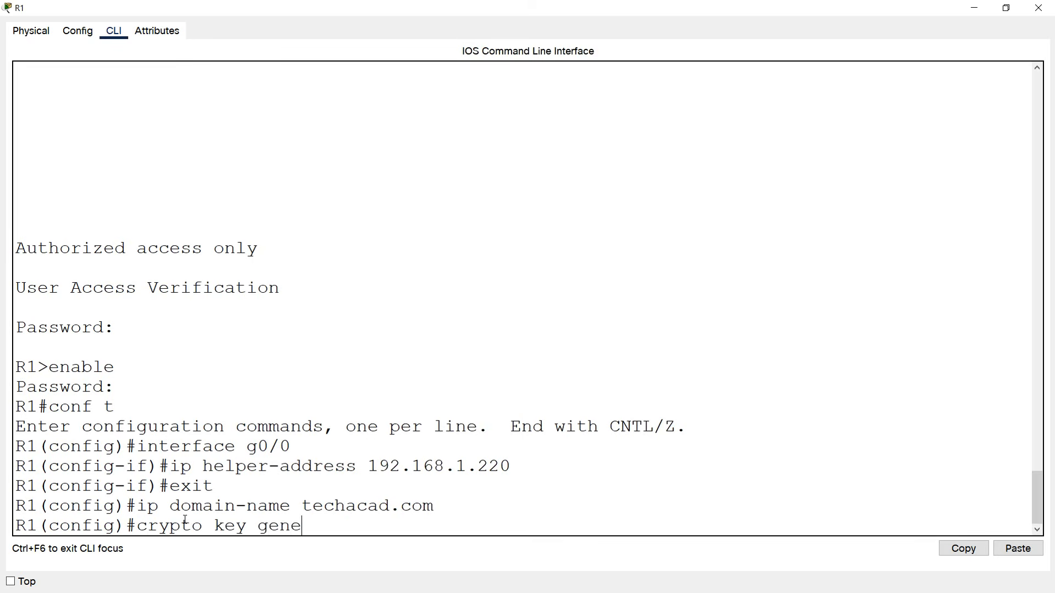
text(rate ra)
key(BackSpace)
text(sa)
key(Return)
text(10)
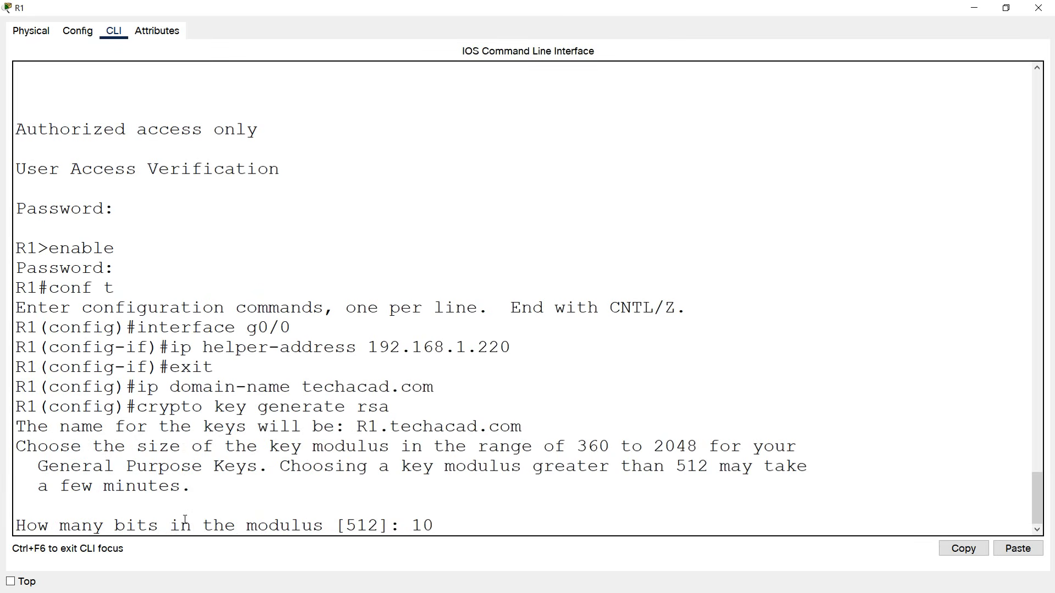
text(24)
key(Return)
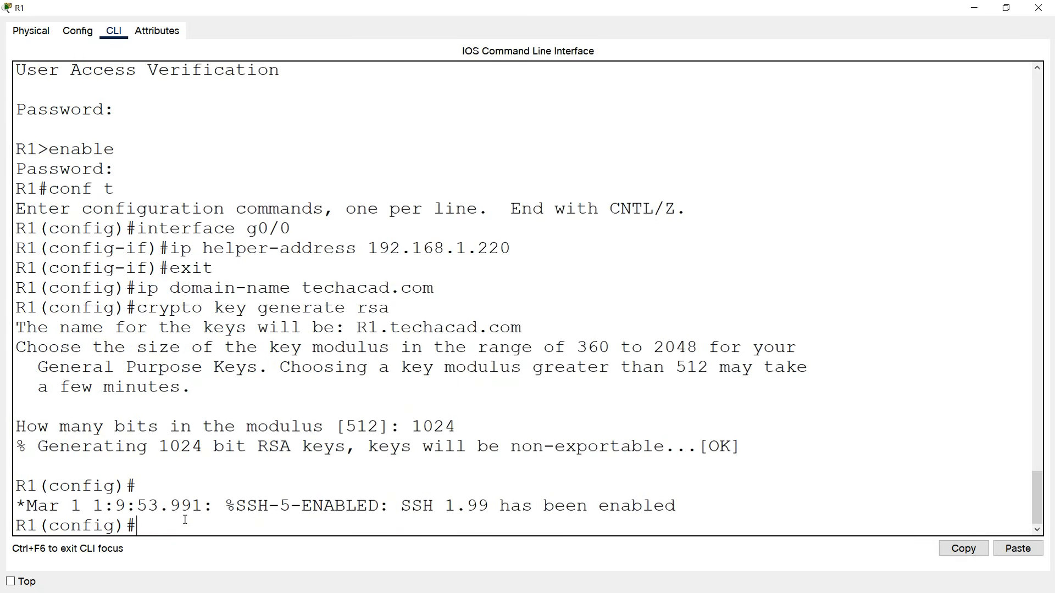
text(ip ssh version 2)
key(Return)
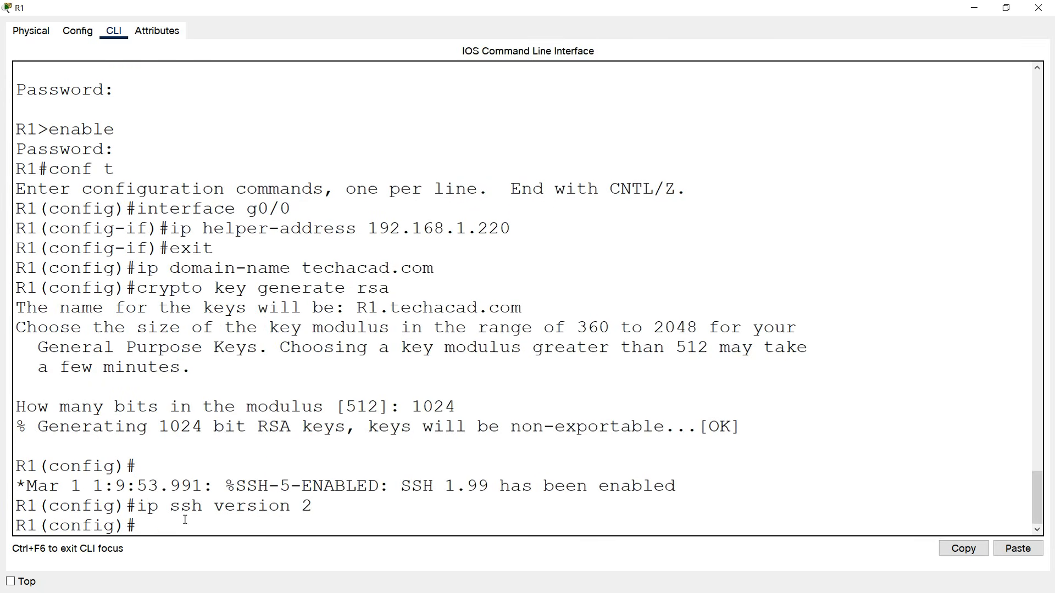
Create local user admin with a password and restrict vty 0 15 to SSH with local login.
text(username admin password )
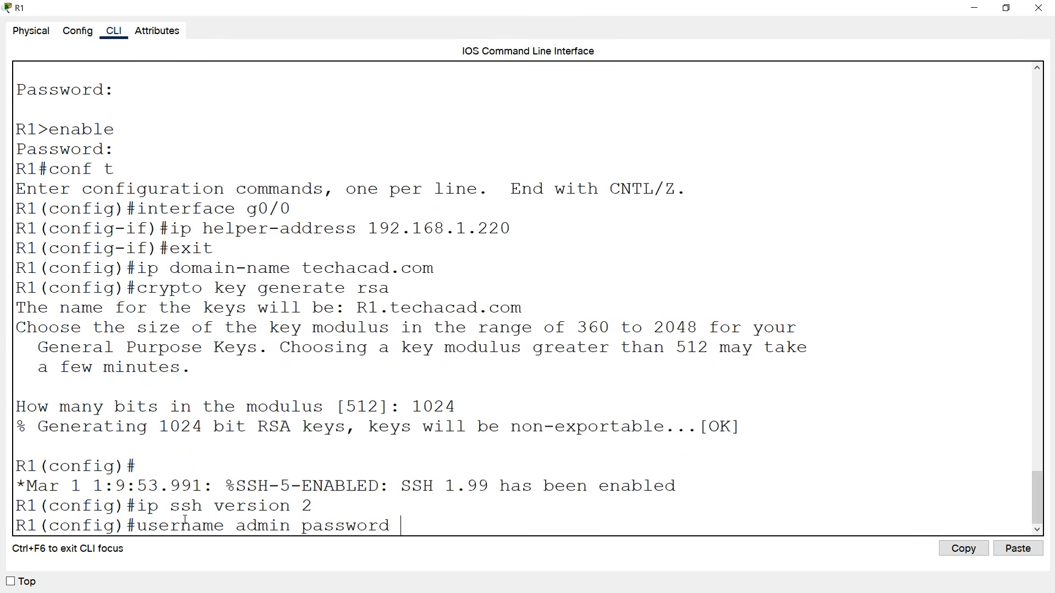
text(cisc)
key(BackSpace)
key(BackSpace)
key(BackSpace)
key(BackSpace)
text(admin)
key(Return)
text(line vty 0 )
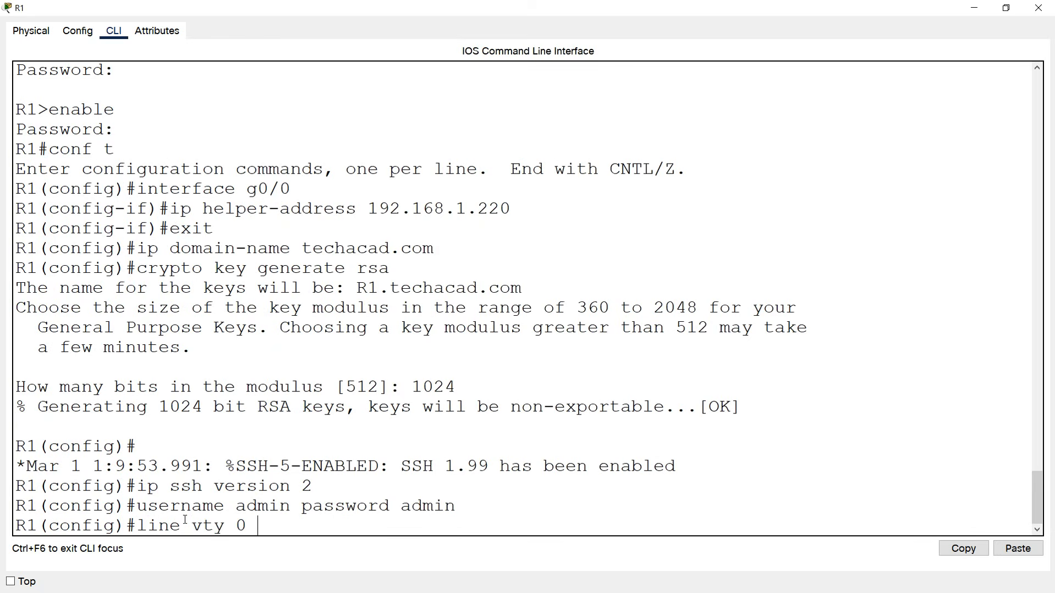
text(15)
key(Return)
text(tra)
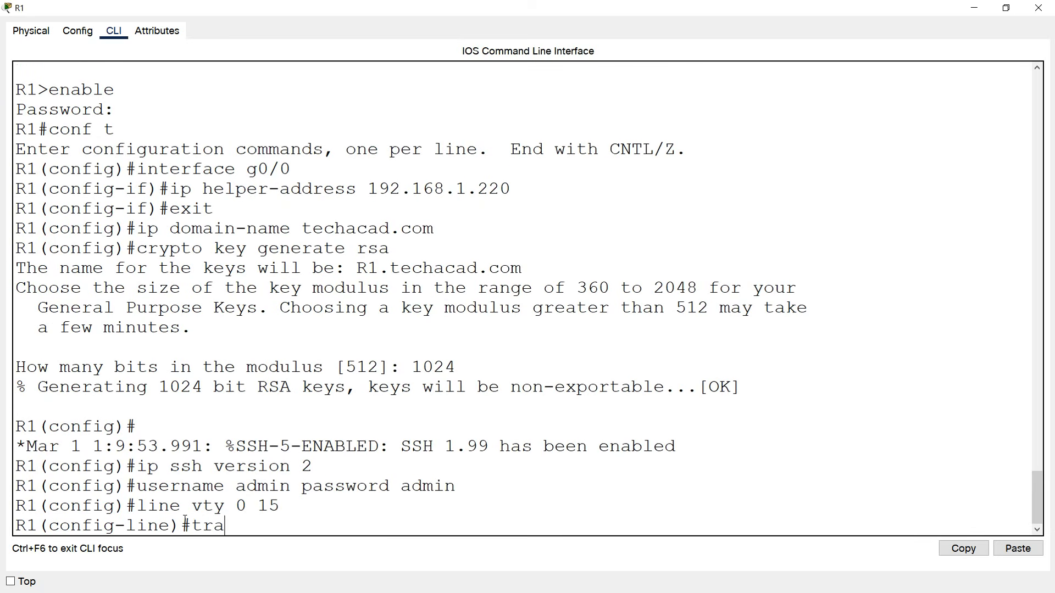
text(nsport input ss)
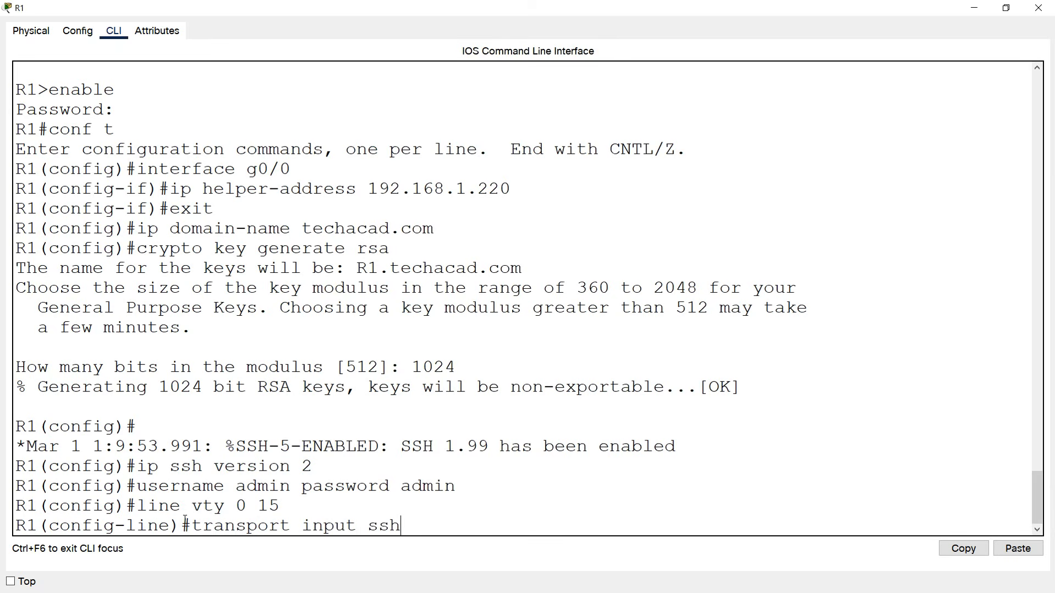
text(h)
key(Return)
text(login local)
key(Return)
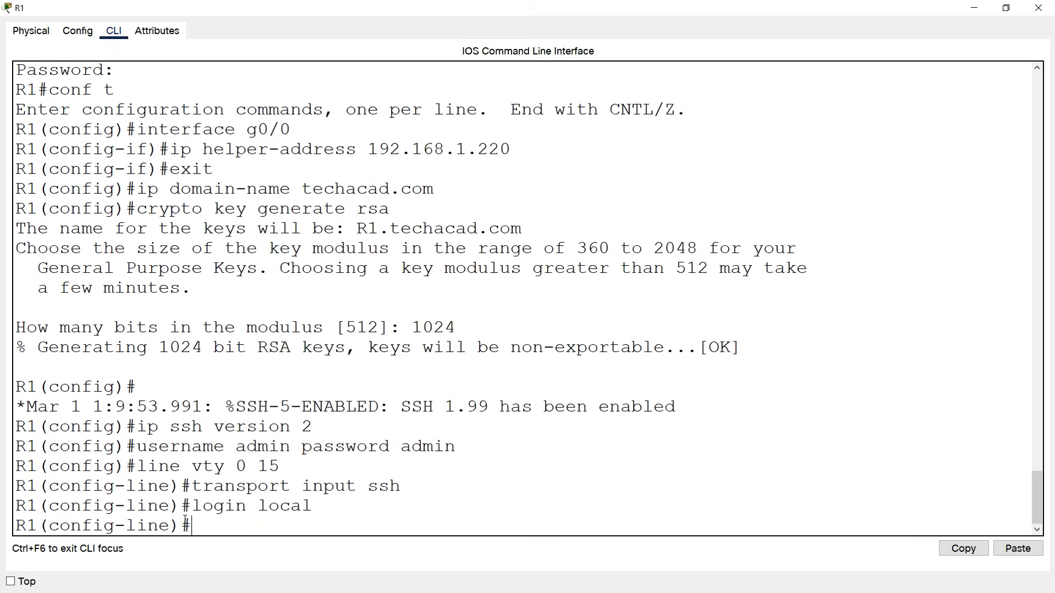
drag(236, 448, 288, 448)
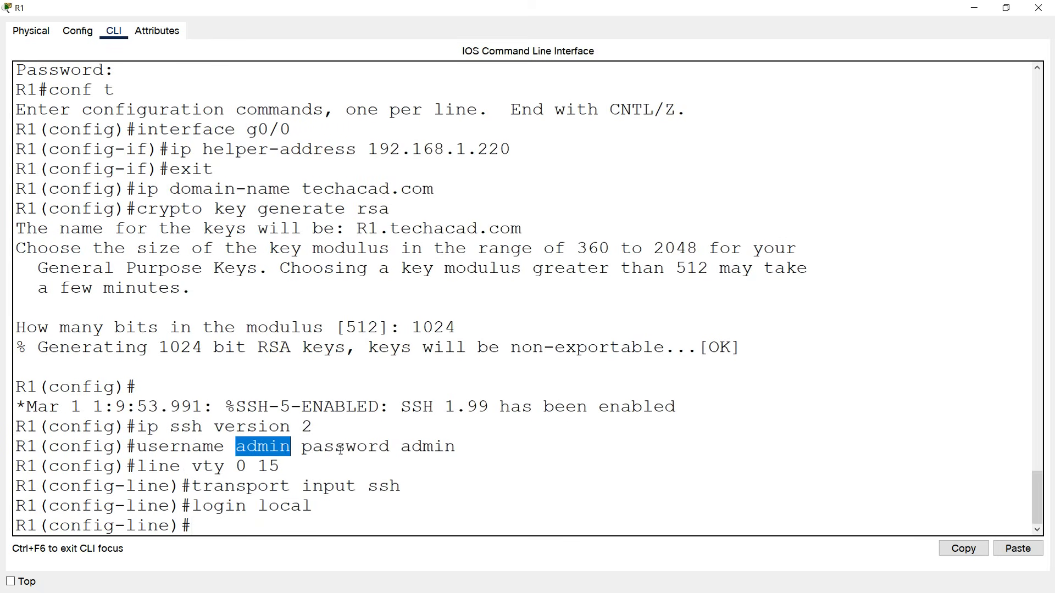
double_click(405, 447)
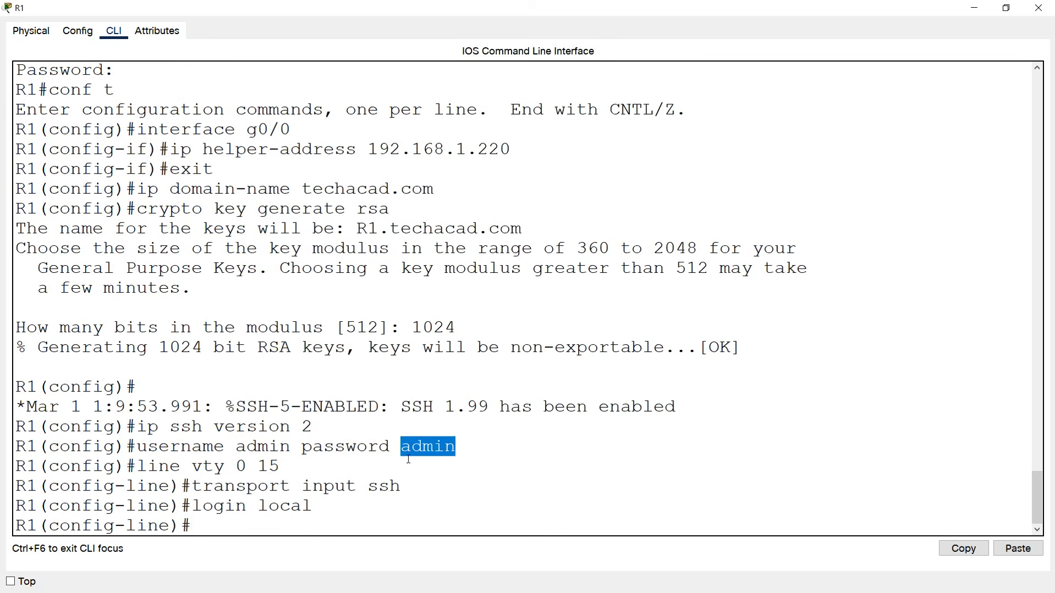
click(229, 520)
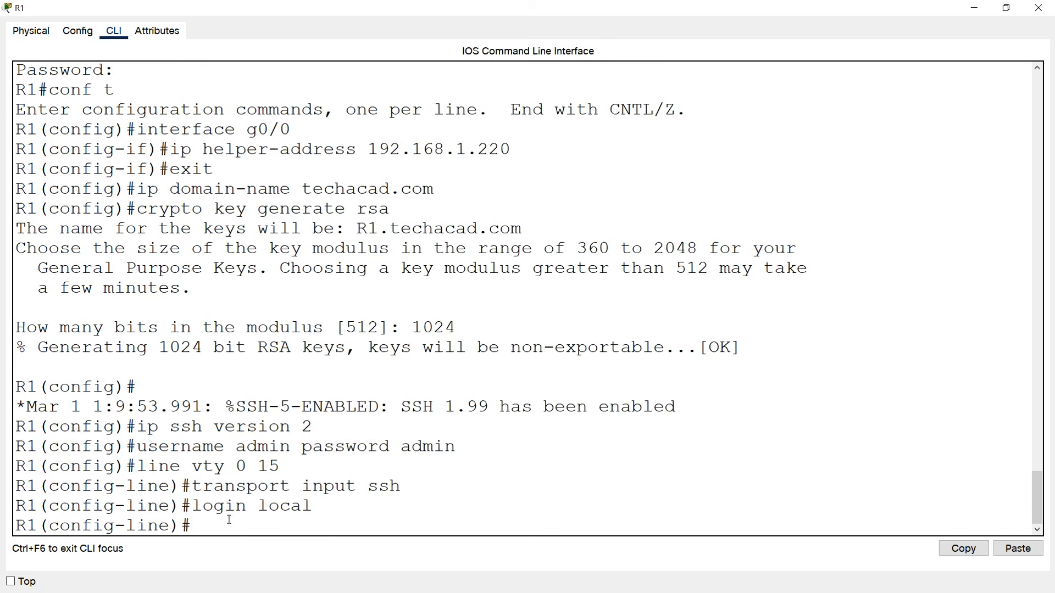
Save R1's running configuration to startup with copy run start and close the window.
text(end)
key(Return)
text(co)
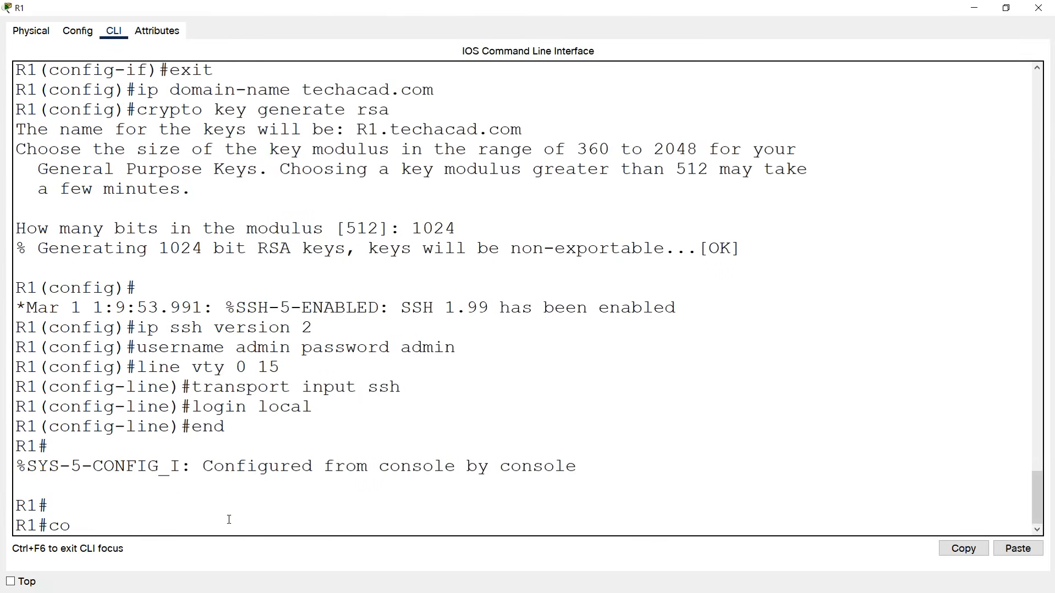
text(py run start)
key(Return)
key(Return)
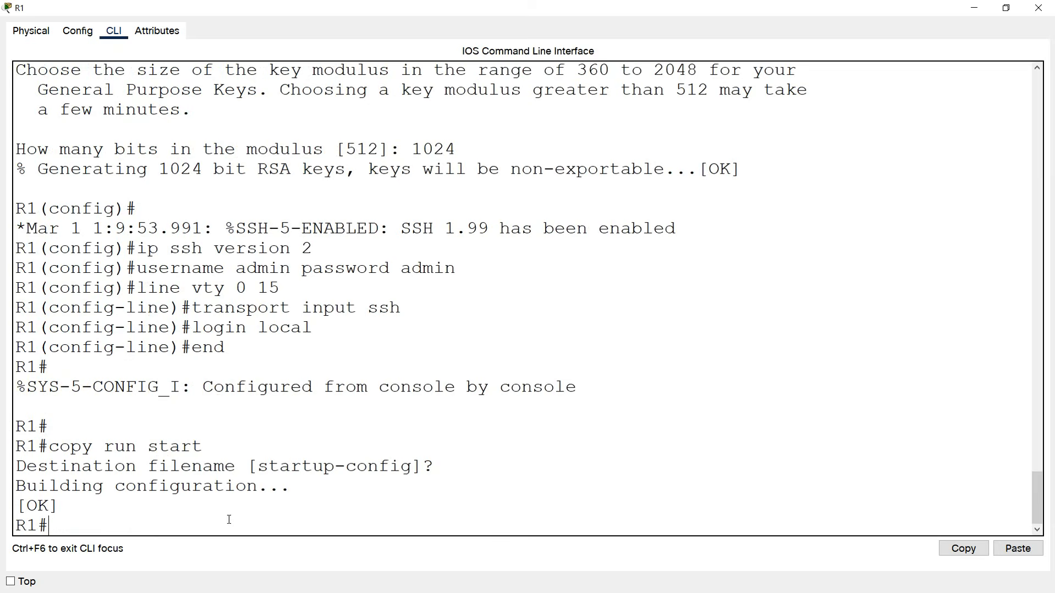
click(1038, 8)
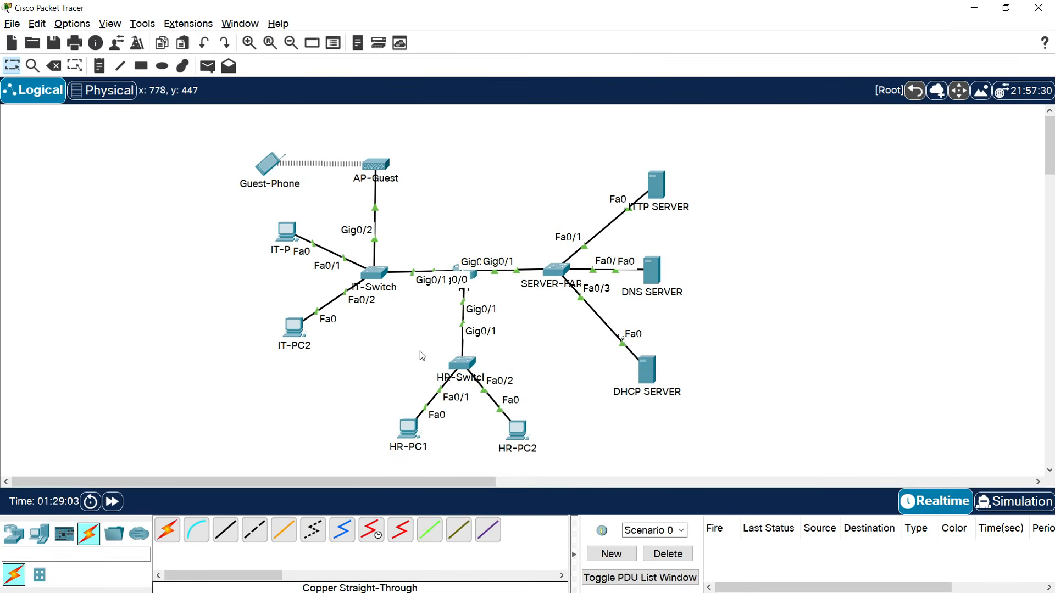
Open IT-Switch's console, log in, and enter privileged and global configuration mode.
click(376, 275)
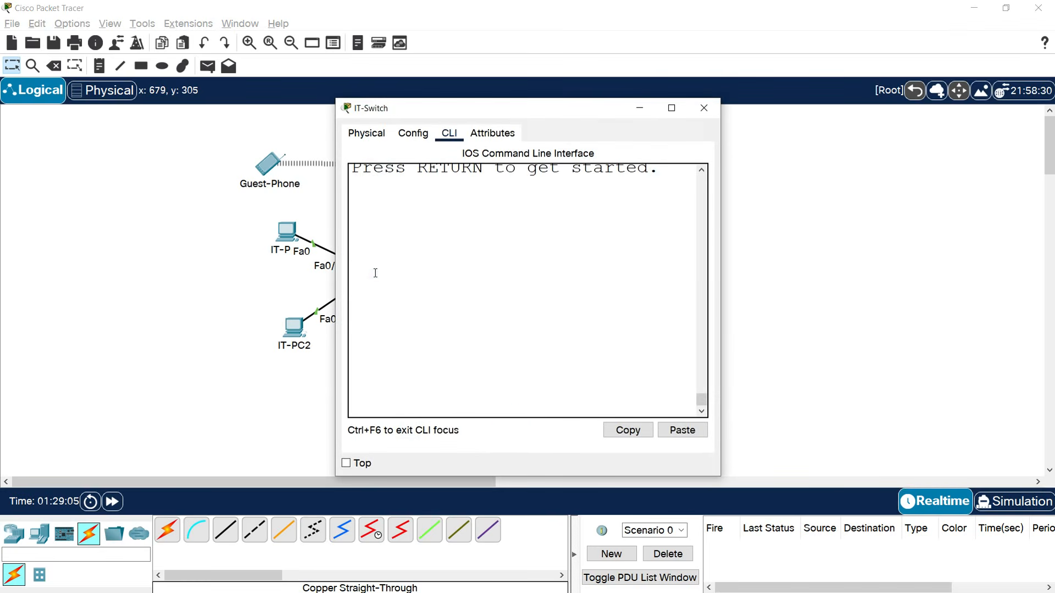
click(670, 108)
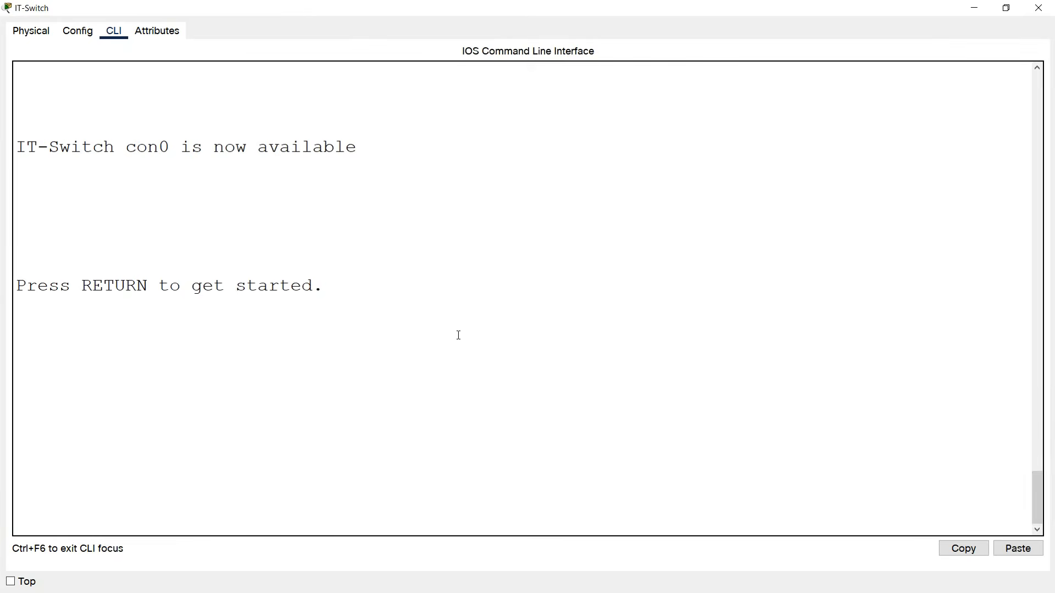
key(Return)
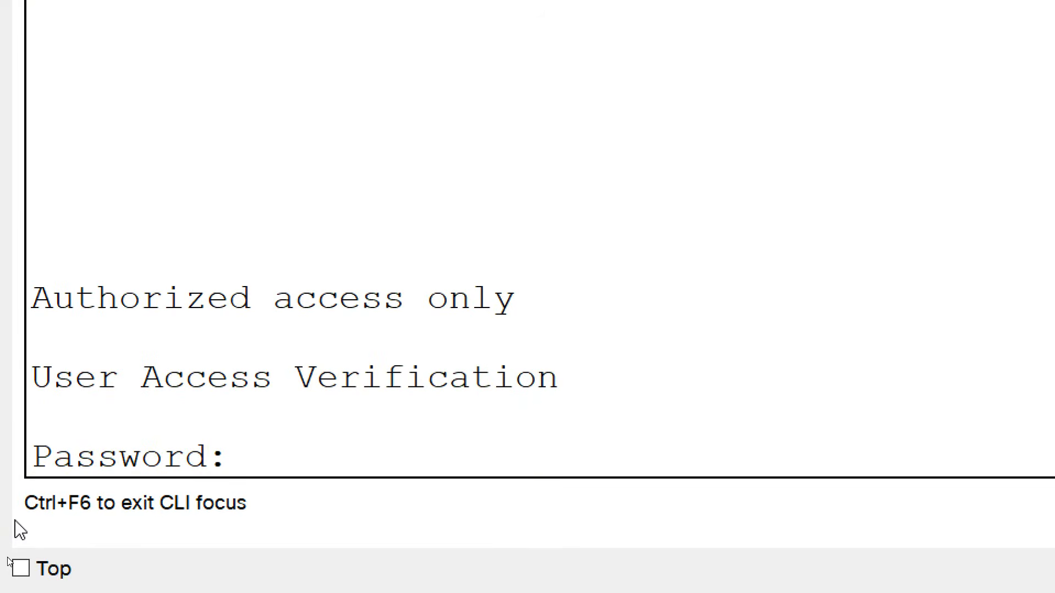
key(Return)
text(enable)
key(Return)
key(Return)
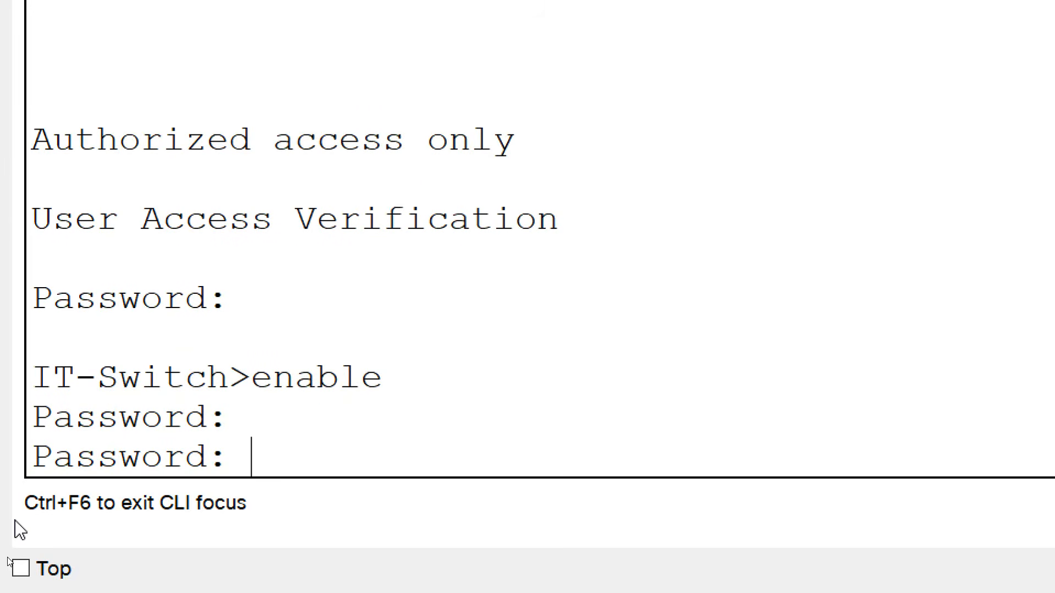
key(Return)
text(conf t)
key(Return)
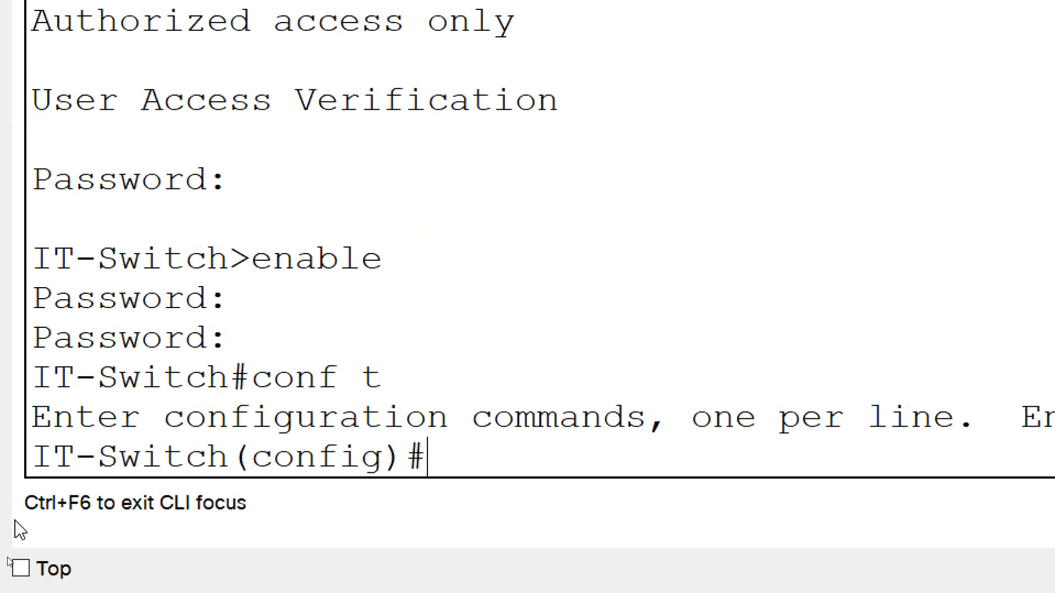
Set IT-Switch's domain name to techacadhelp.com.
text(ip domain-)
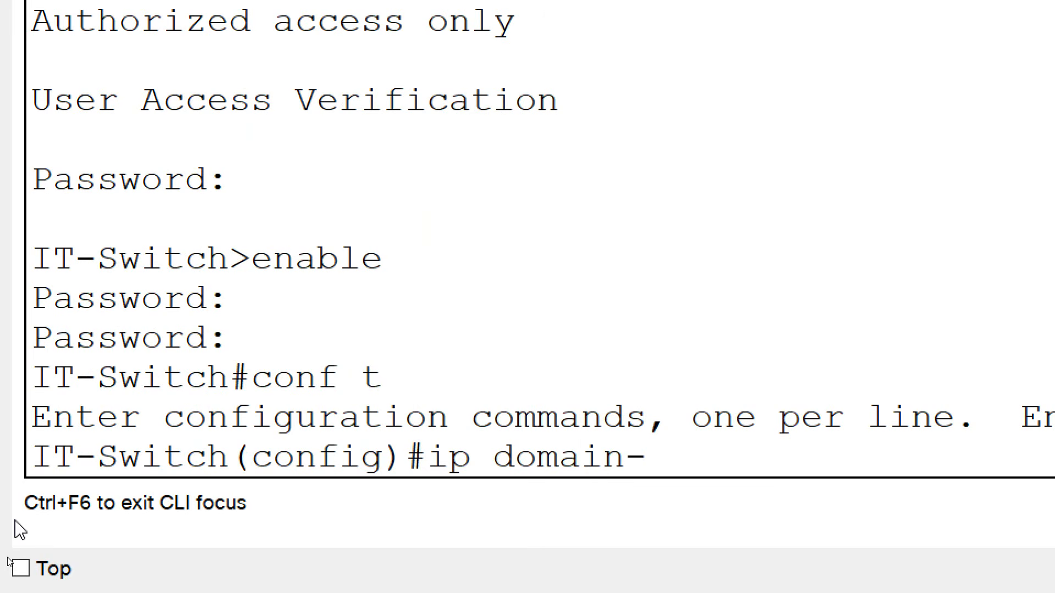
text(name t)
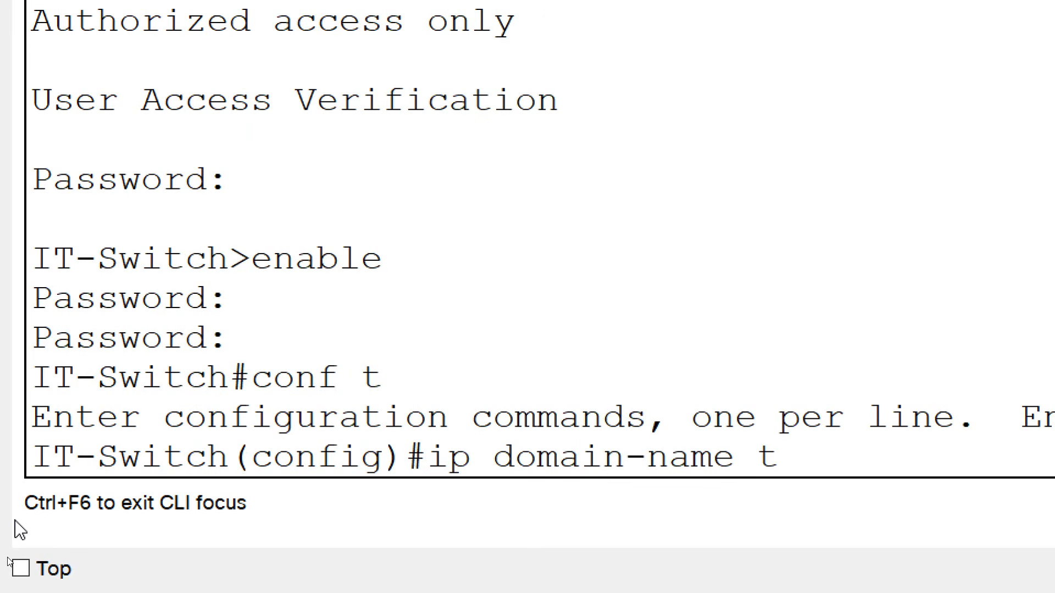
text(echacadhelp.com)
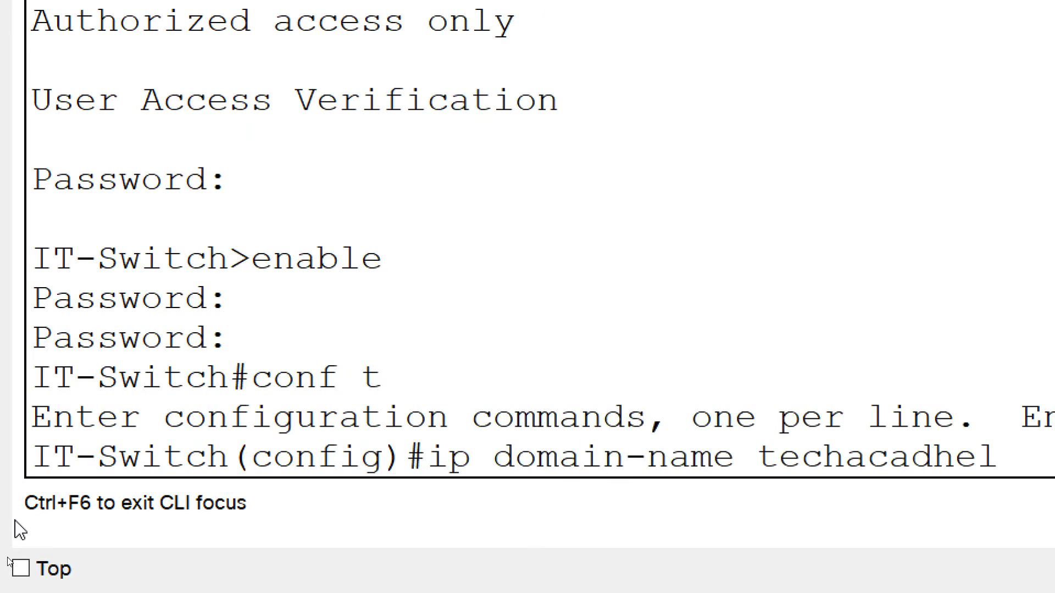
key(Return)
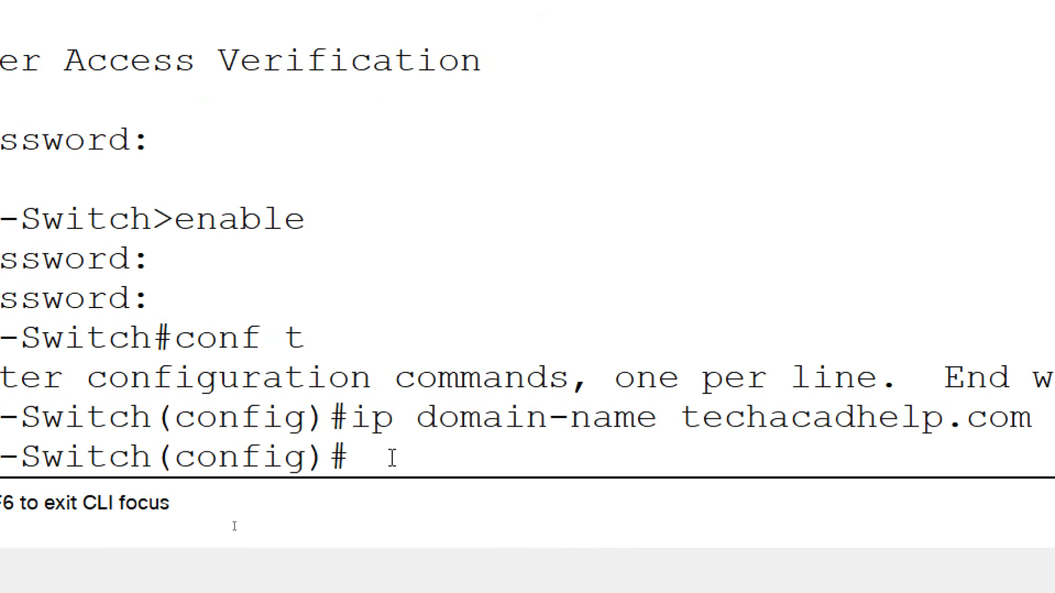
text(crypto key genra)
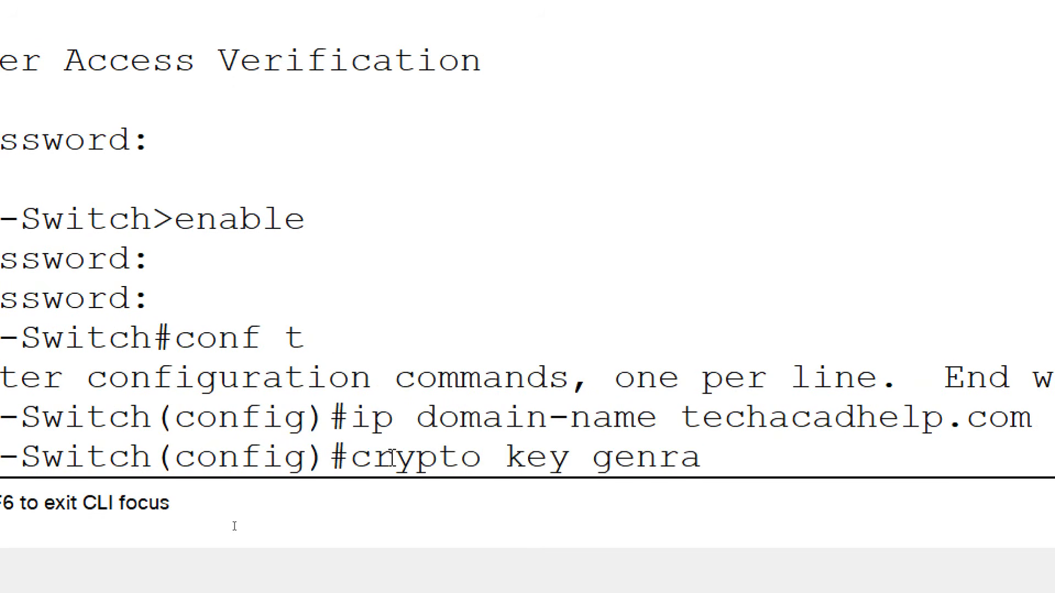
text(te)
Generate 1024-bit RSA keys on IT-Switch and set SSH to version 2.
key(BackSpace)
key(BackSpace)
key(BackSpace)
key(BackSpace)
text(erate rsa)
key(Return)
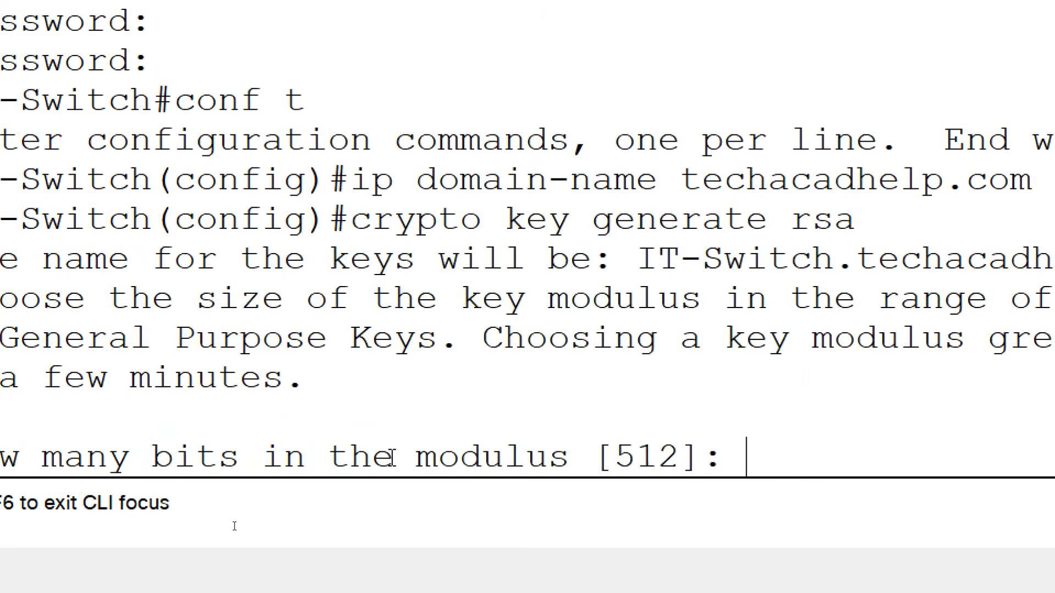
text(1024)
key(Return)
text(ip as)
key(BackSpace)
key(BackSpace)
text(ss)
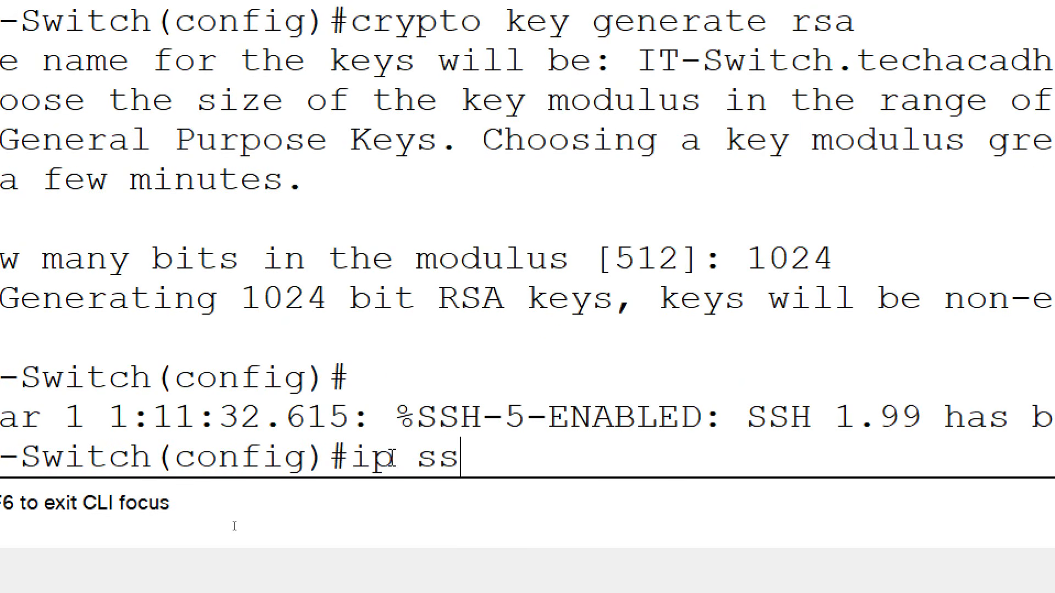
text(h version 2)
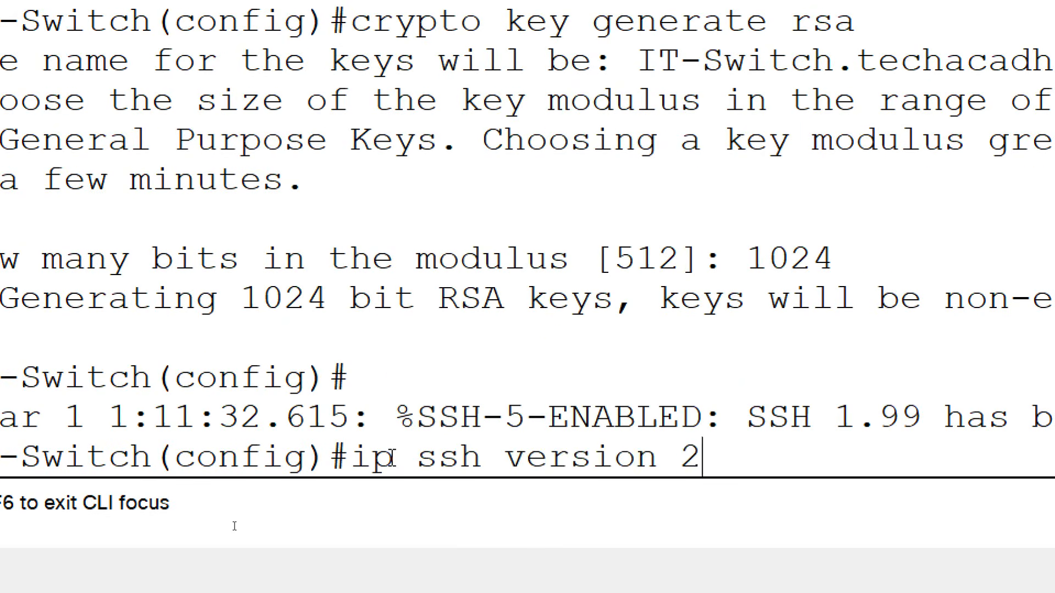
key(Return)
Create local user admin with a password and set vty 0 15 to transport input all with local login.
text(user)
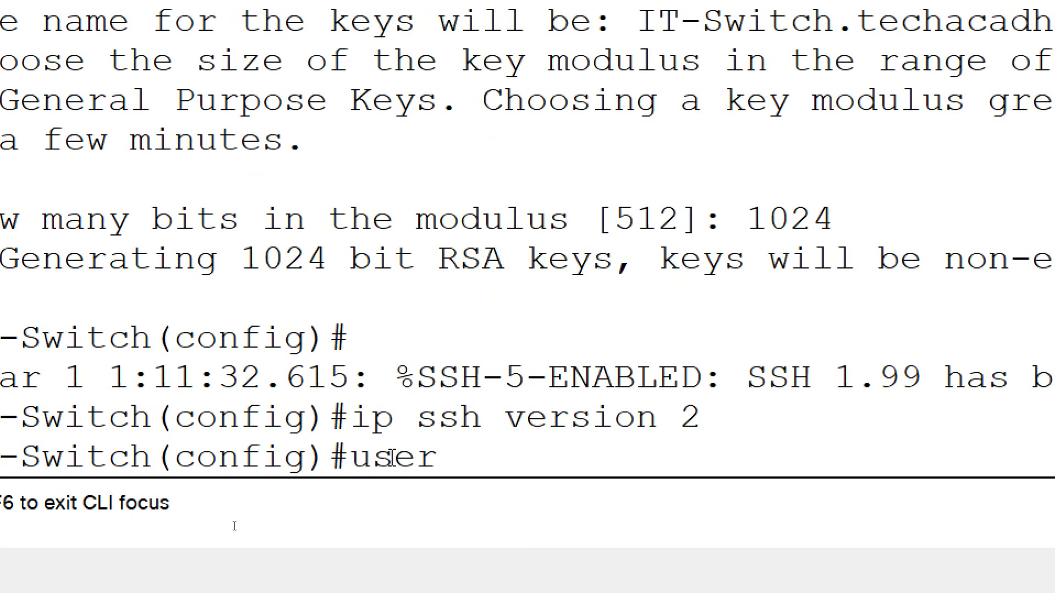
text(name admin password)
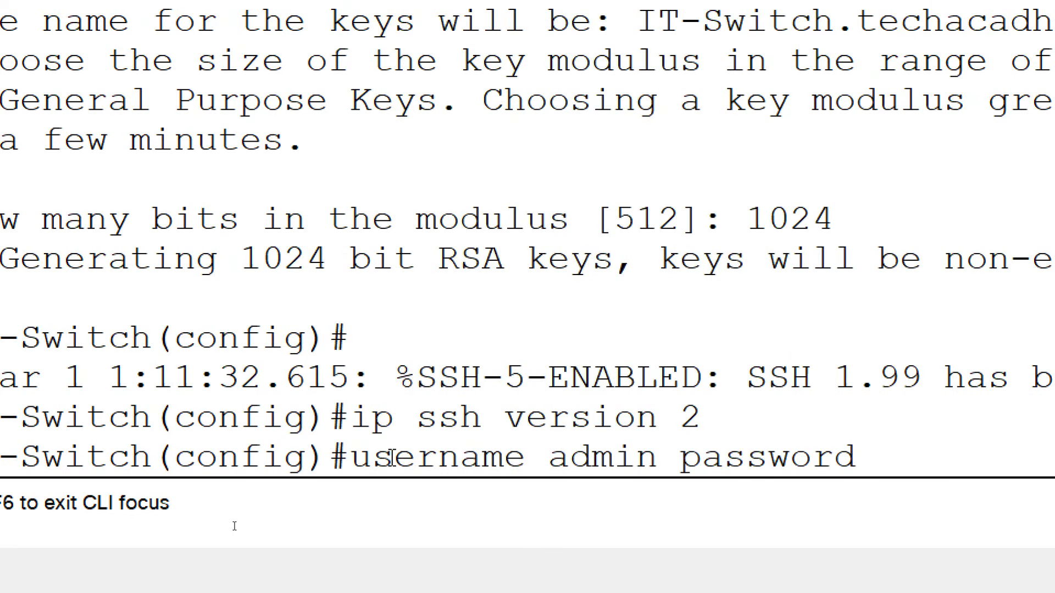
text( admin)
key(Return)
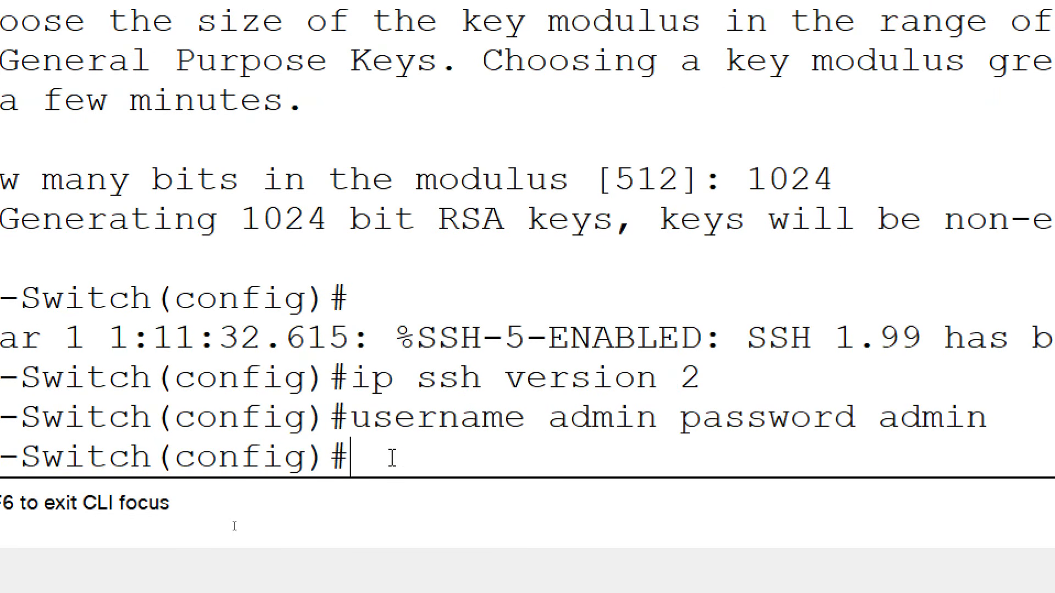
text(line vty 0 15)
key(Return)
text(tr)
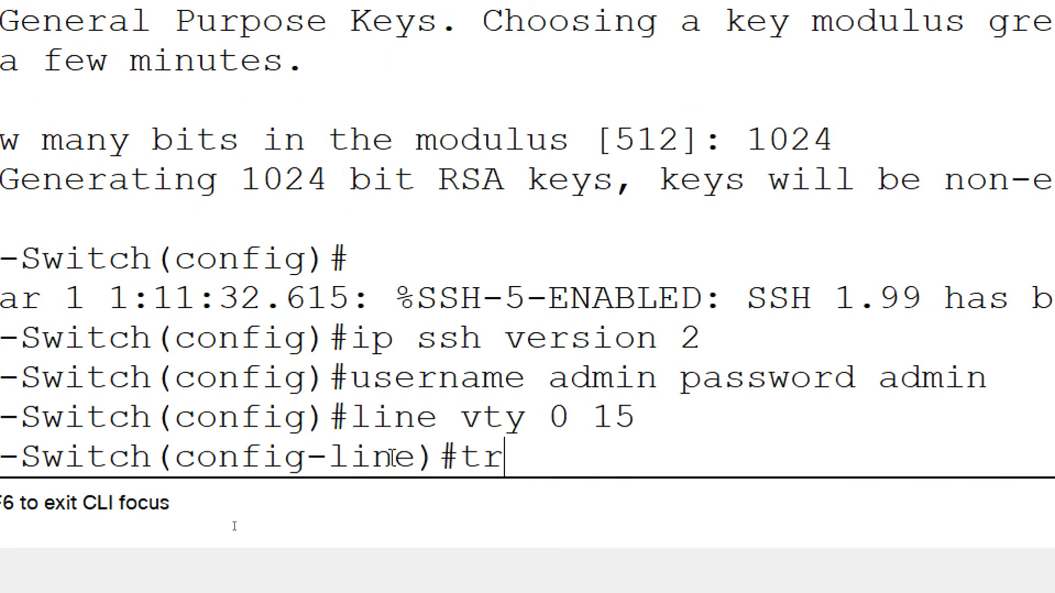
text(ansport inpu)
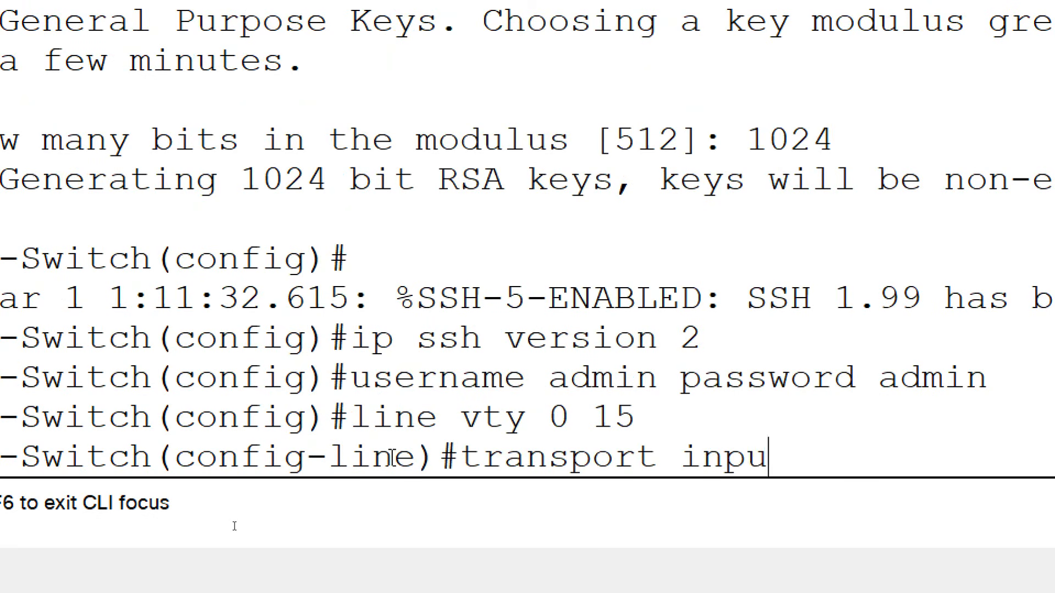
text(t ssh)
key(BackSpace)
key(BackSpace)
key(BackSpace)
text(all)
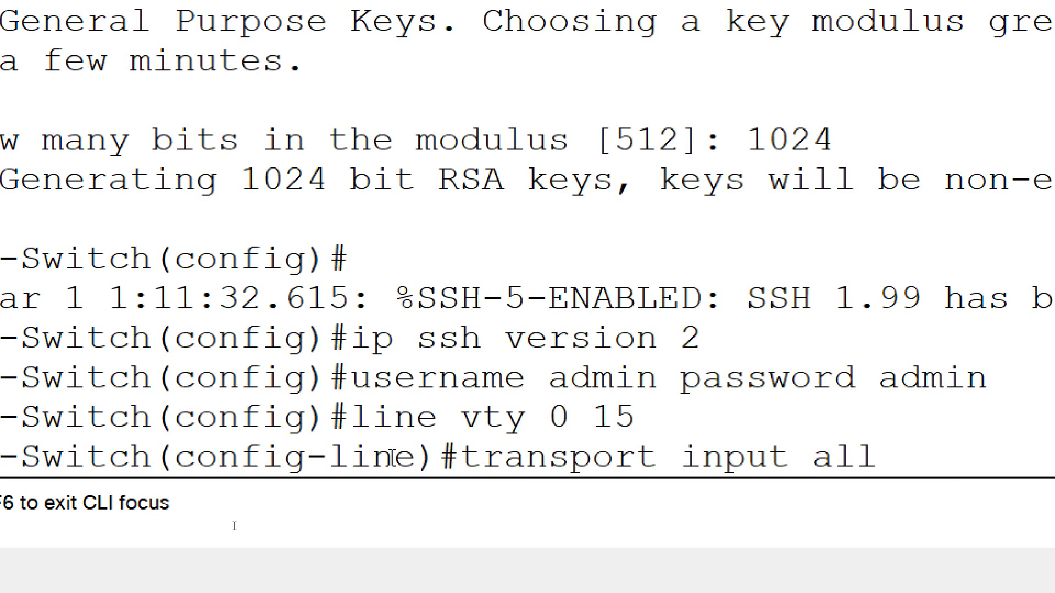
key(BackSpace)
key(BackSpace)
key(BackSpace)
text(all)
key(Return)
text(ogin local)
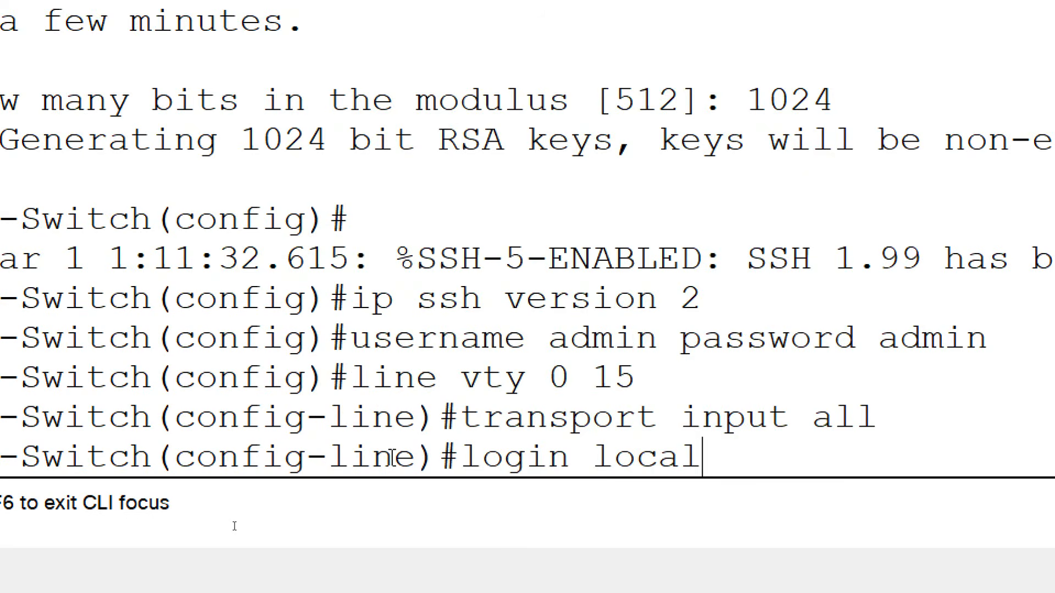
key(Return)
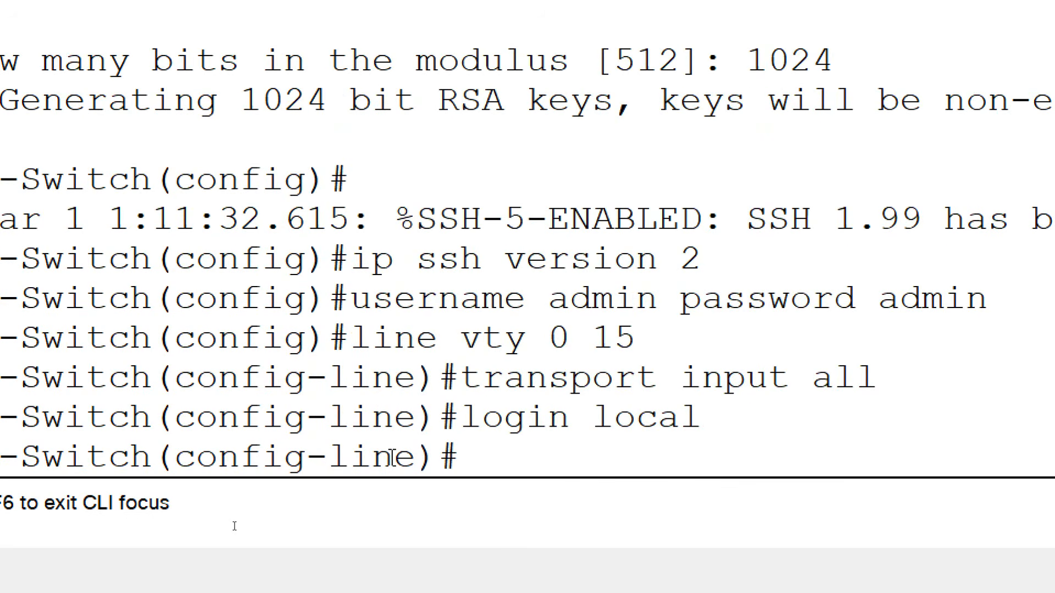
Save IT-Switch's running configuration to startup and close the console window.
text(end)
key(Return)
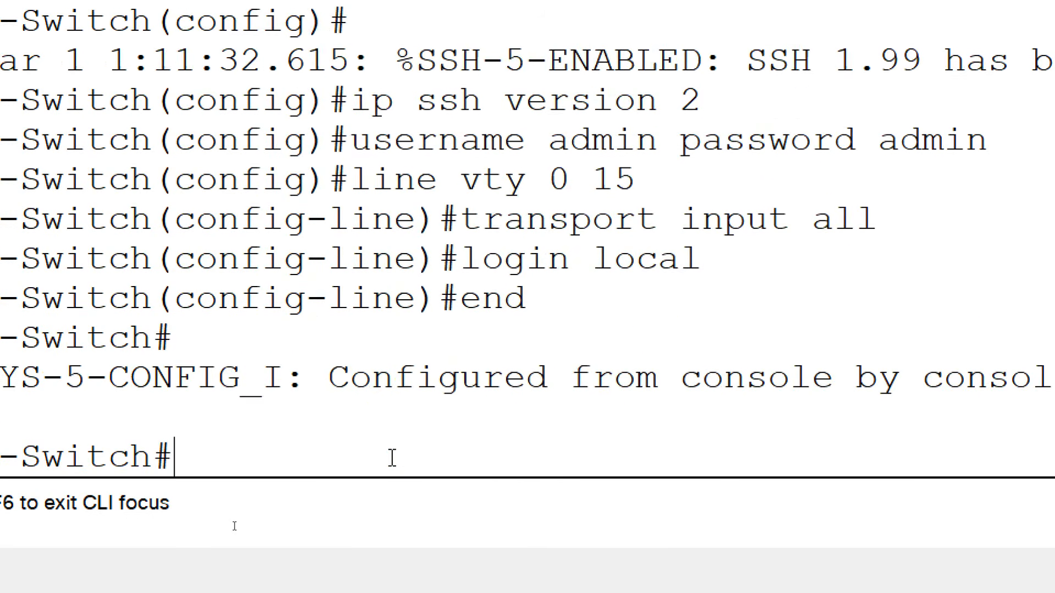
key(Return)
text(copy run start)
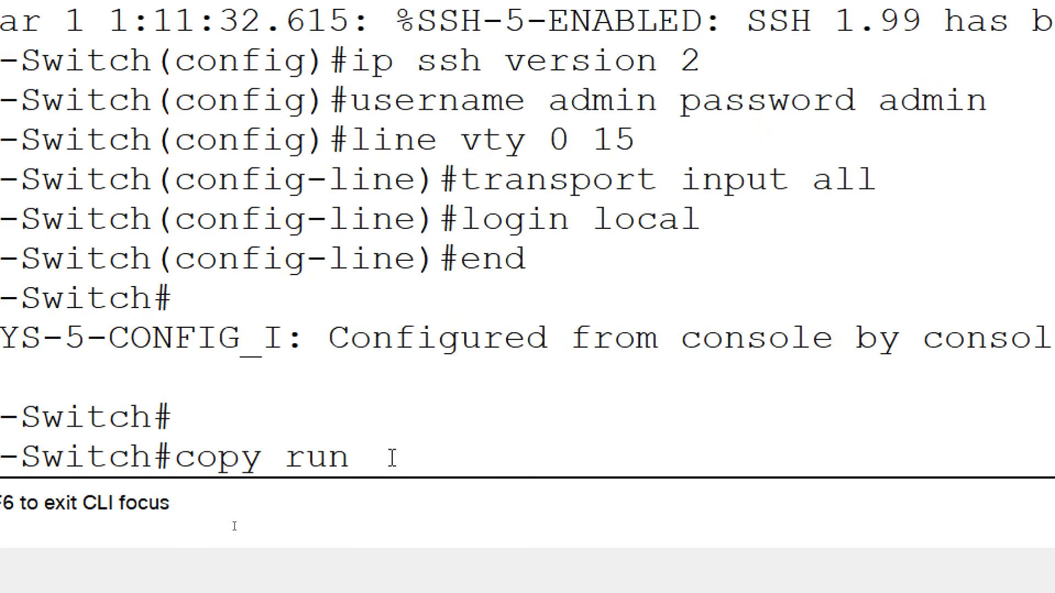
key(Return)
key(Return)
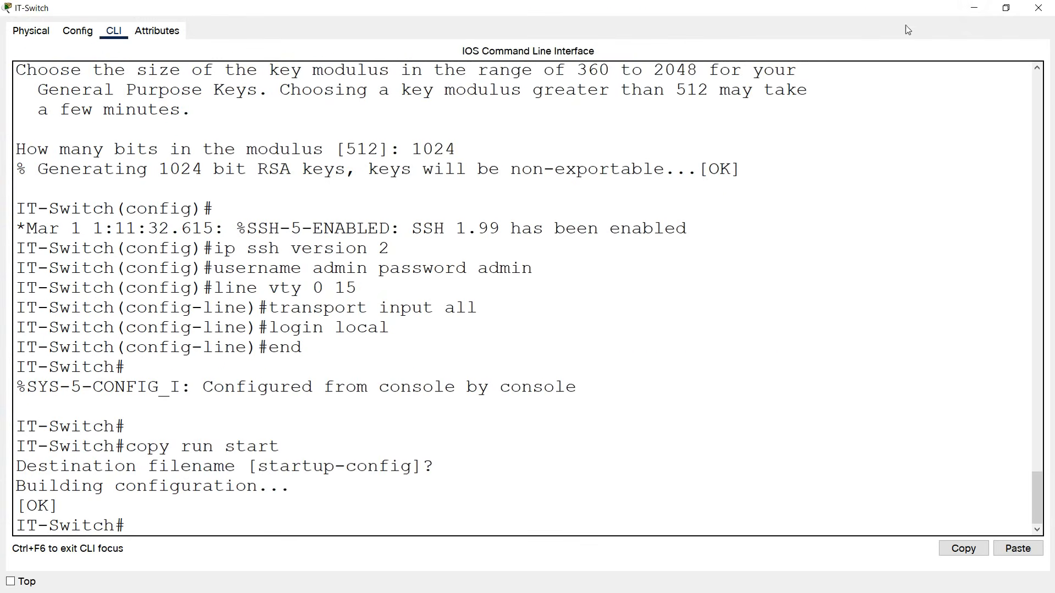
click(974, 8)
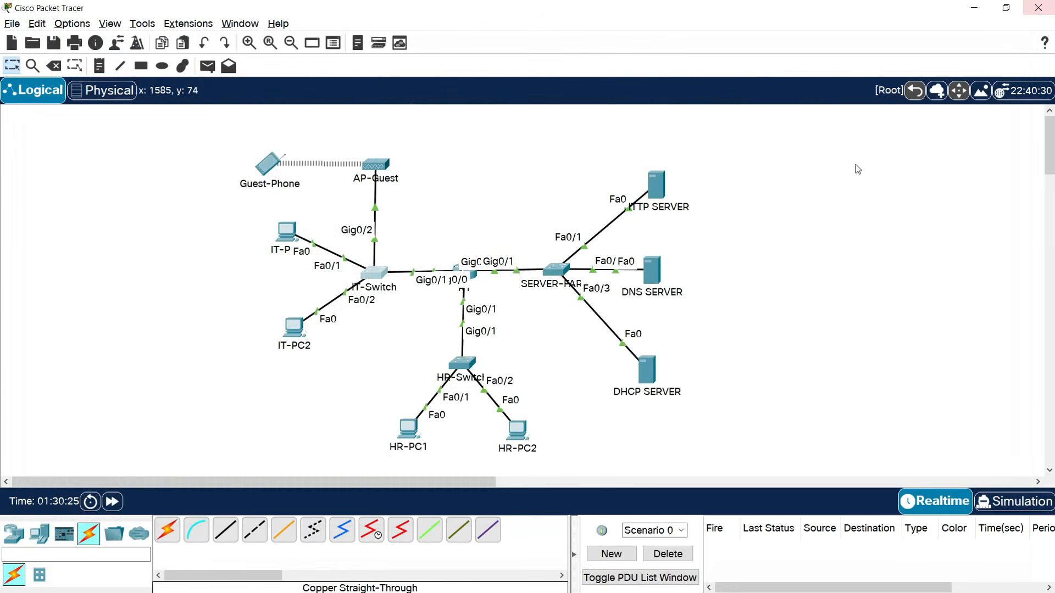
Open HR-Switch's console and log in to privileged EXEC mode.
double_click(466, 365)
click(672, 107)
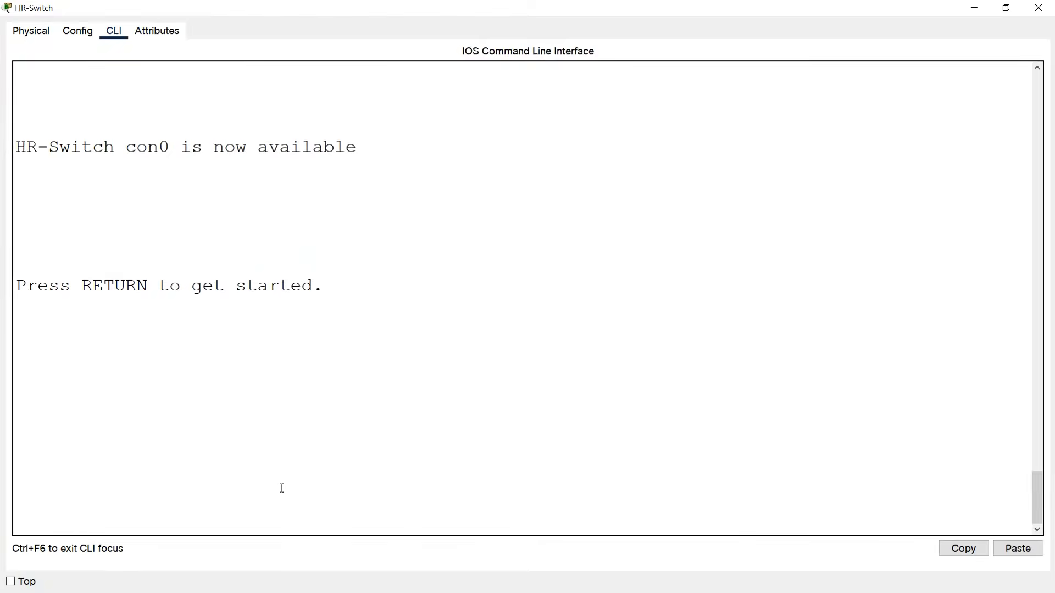
key(Return)
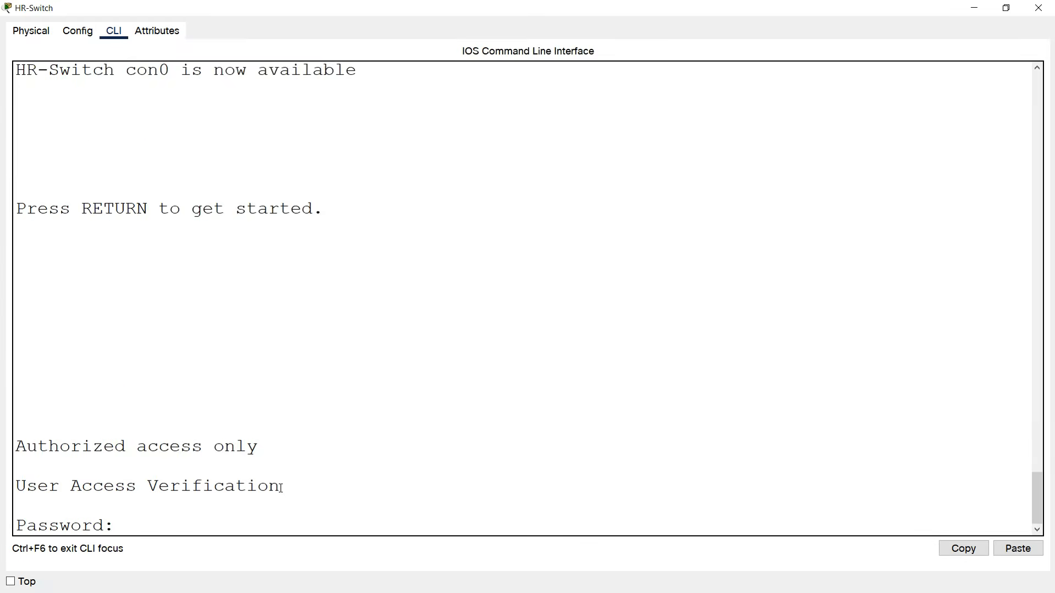
key(Return)
text(enable)
key(Return)
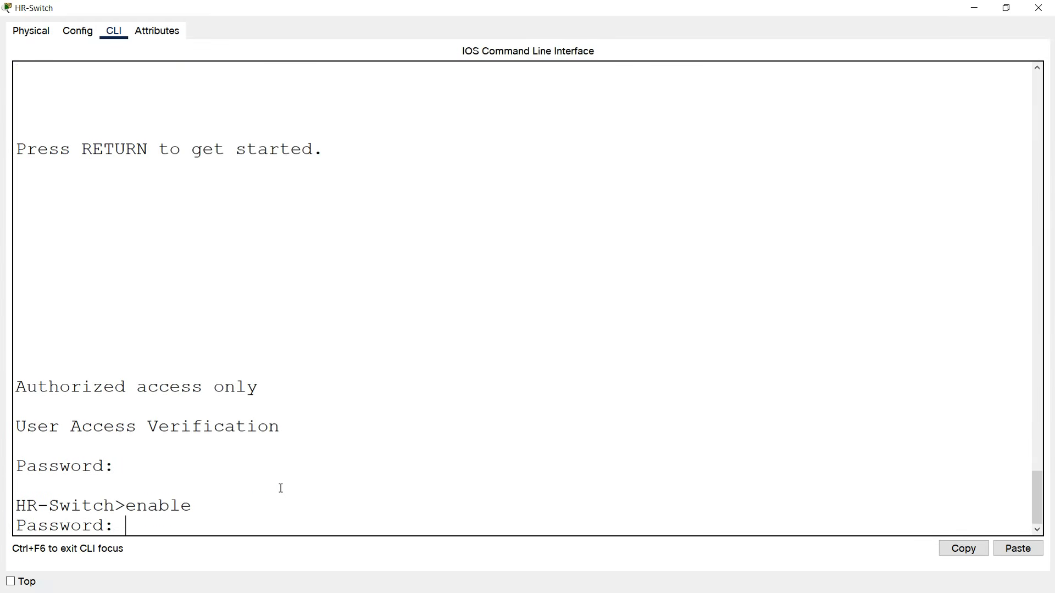
key(Return)
Save HR-Switch's running configuration to startup, then open the SERVER-FARM switch.
text(copy run start)
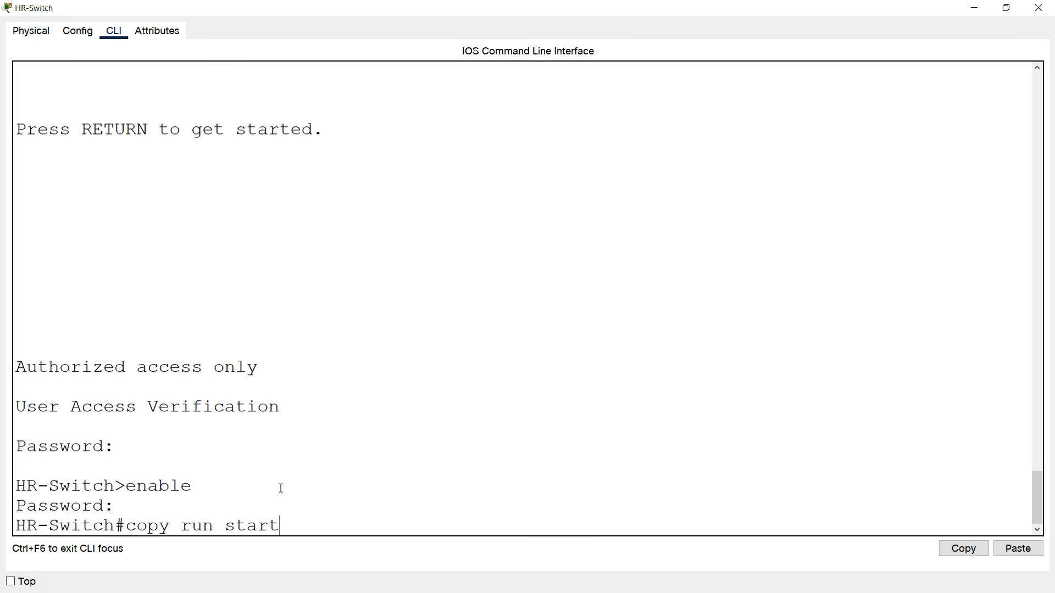
key(Return)
key(Return)
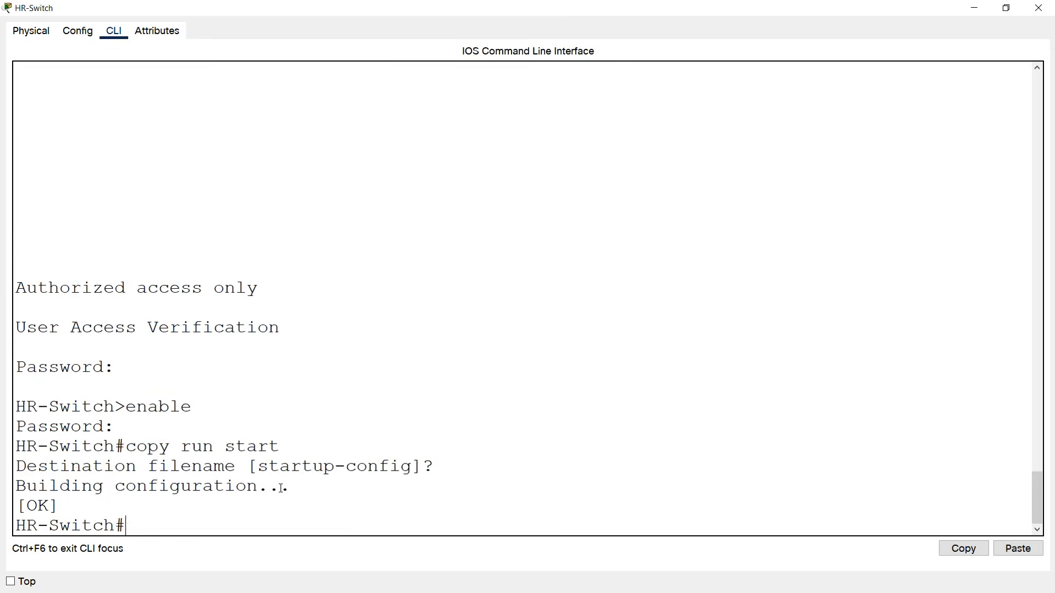
click(1038, 8)
click(557, 272)
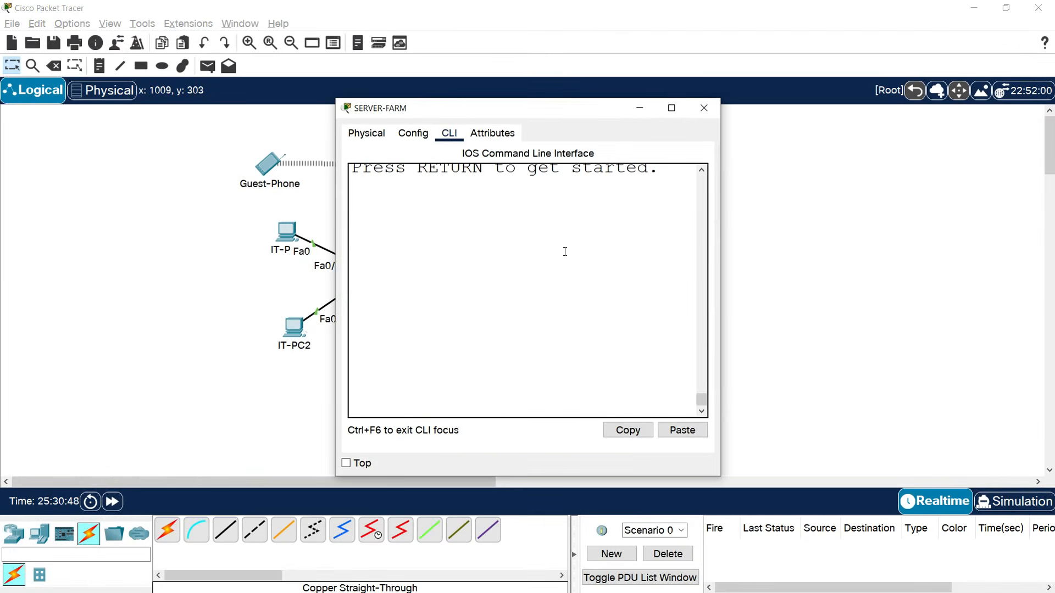
Log in to SERVER-FARM, enter enable mode, run copy run start, and close its window.
click(667, 110)
key(Return)
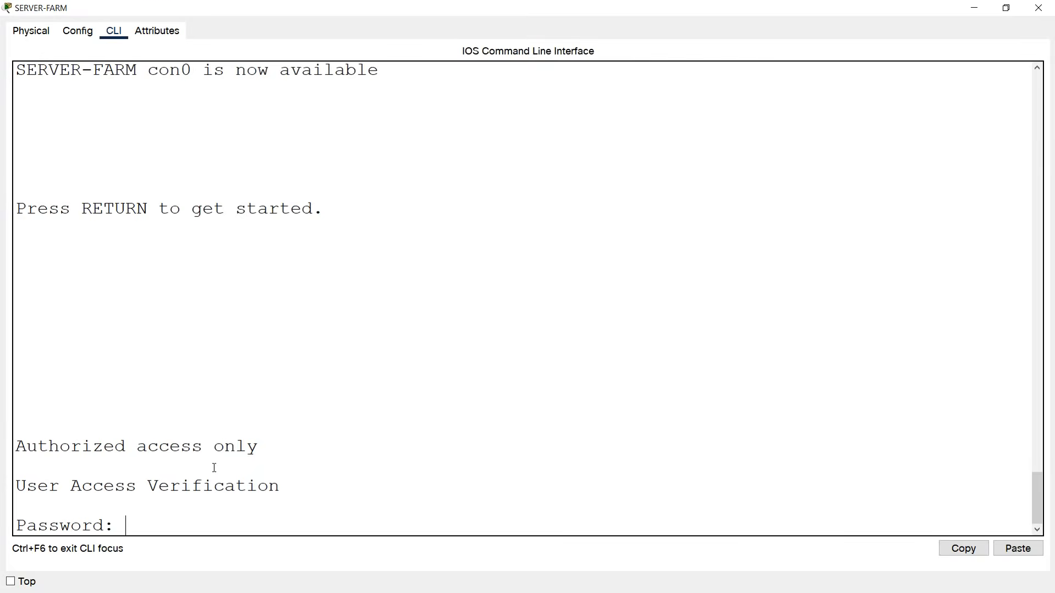
key(Return)
text(enable)
key(Return)
key(Return)
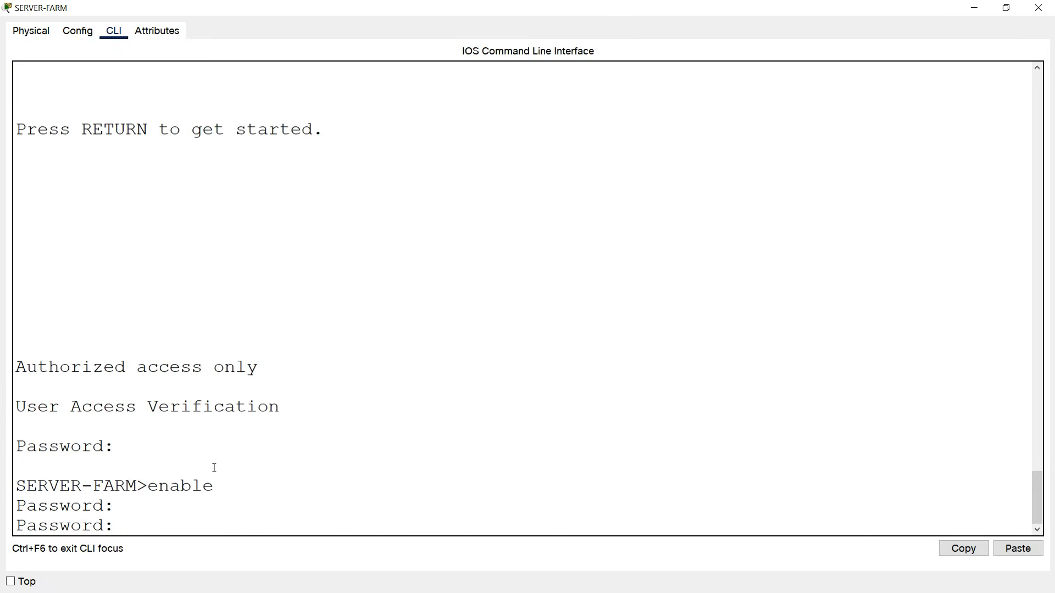
key(Return)
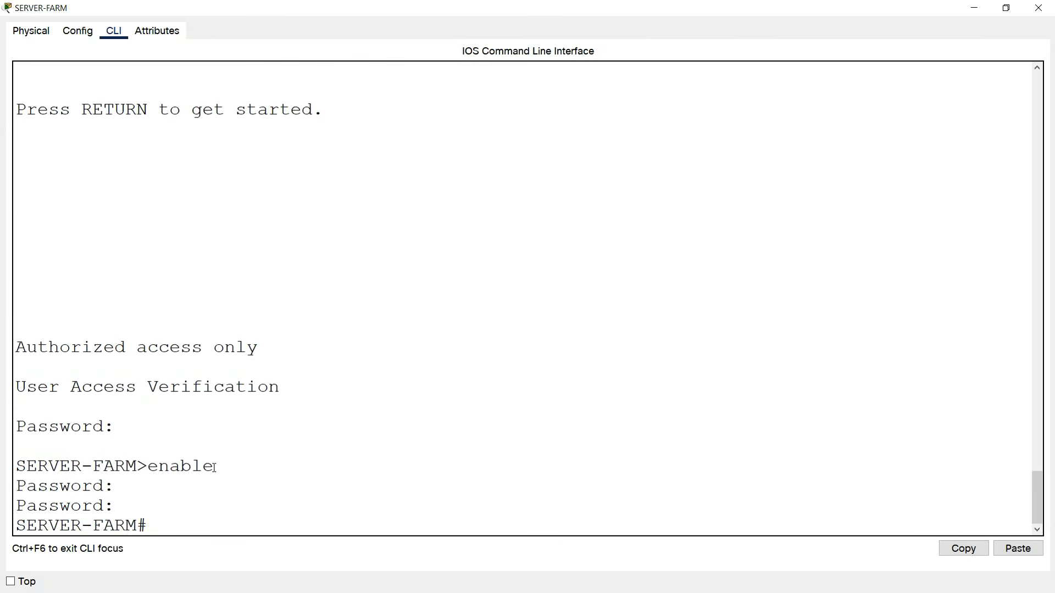
text(copy run start)
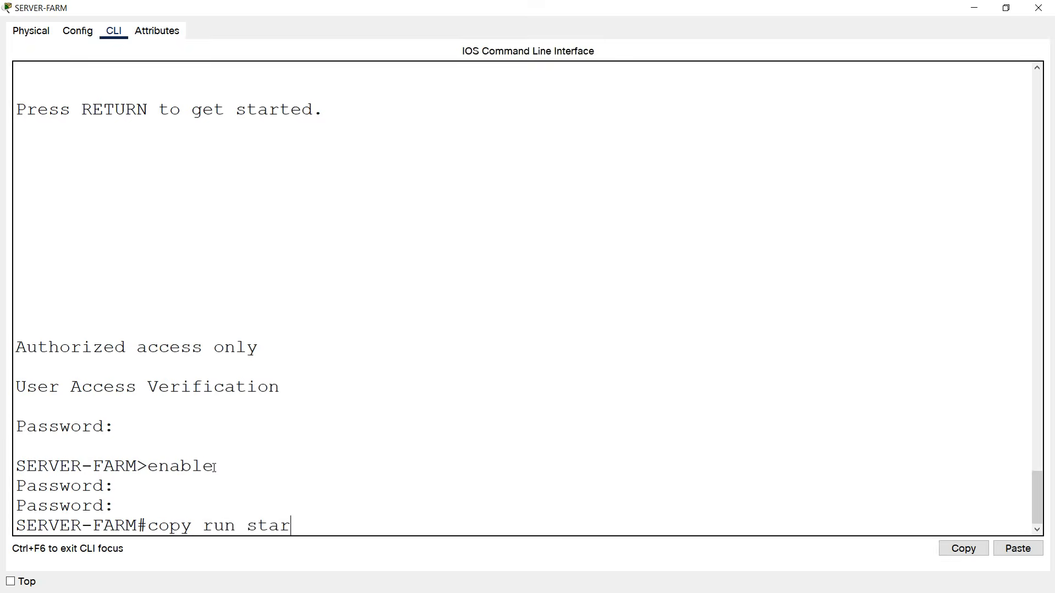
key(Return)
key(Return)
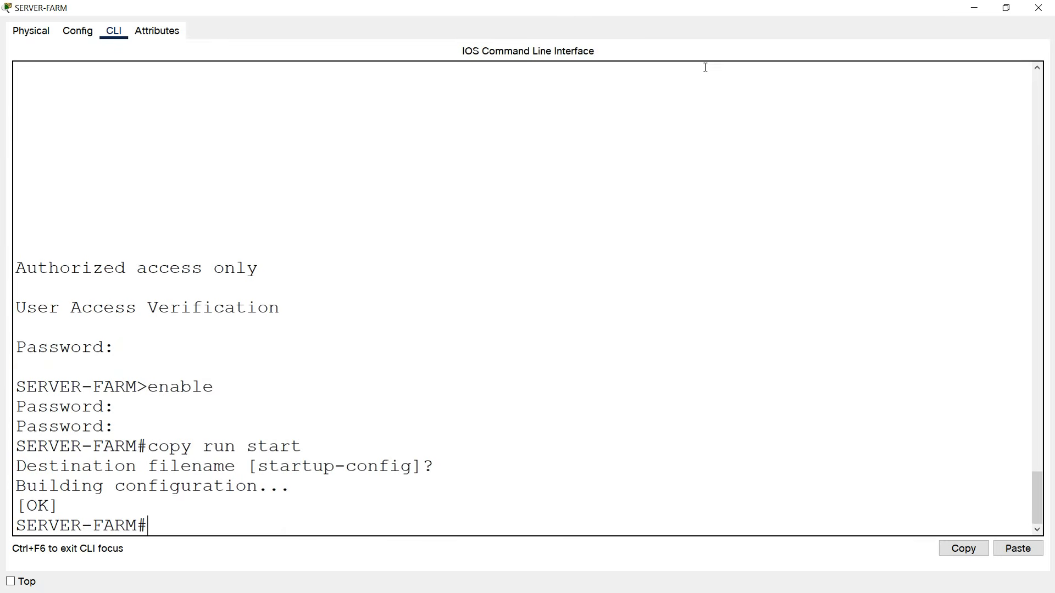
click(1038, 8)
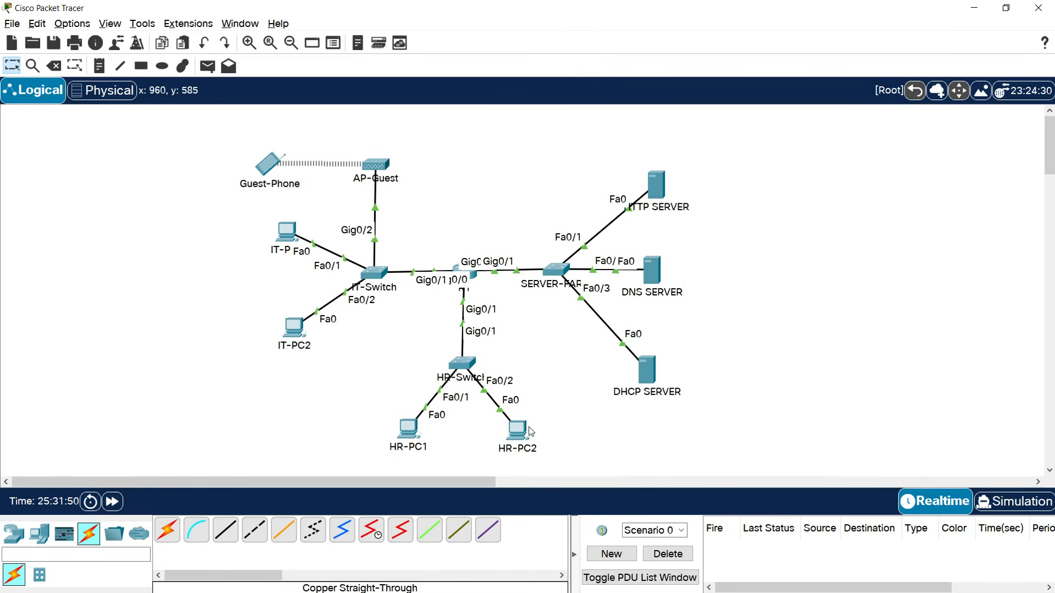
Load techacadipv4.com in Guest-Phone's web browser.
click(265, 175)
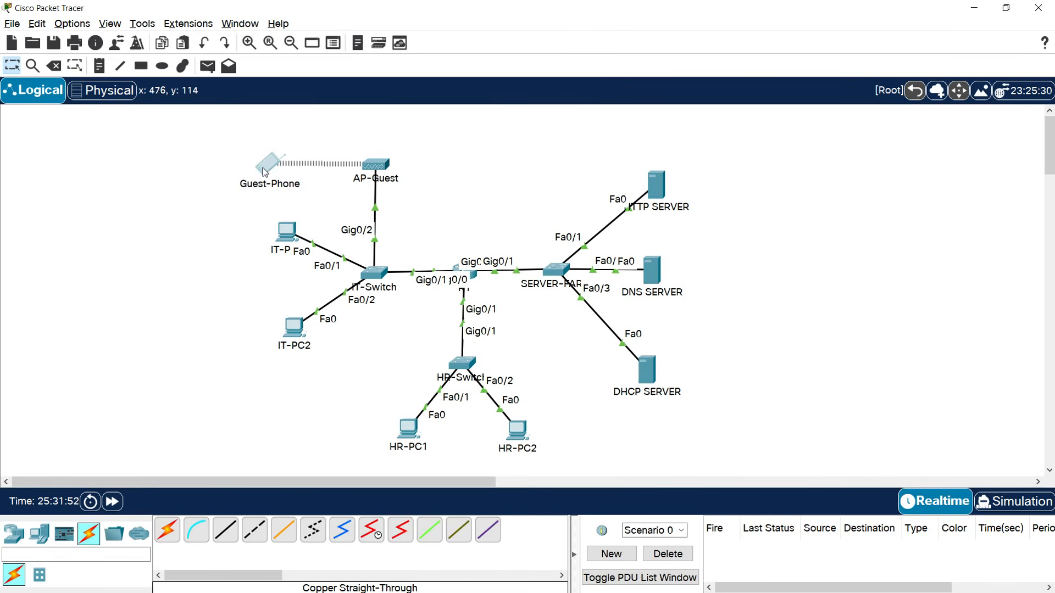
click(621, 215)
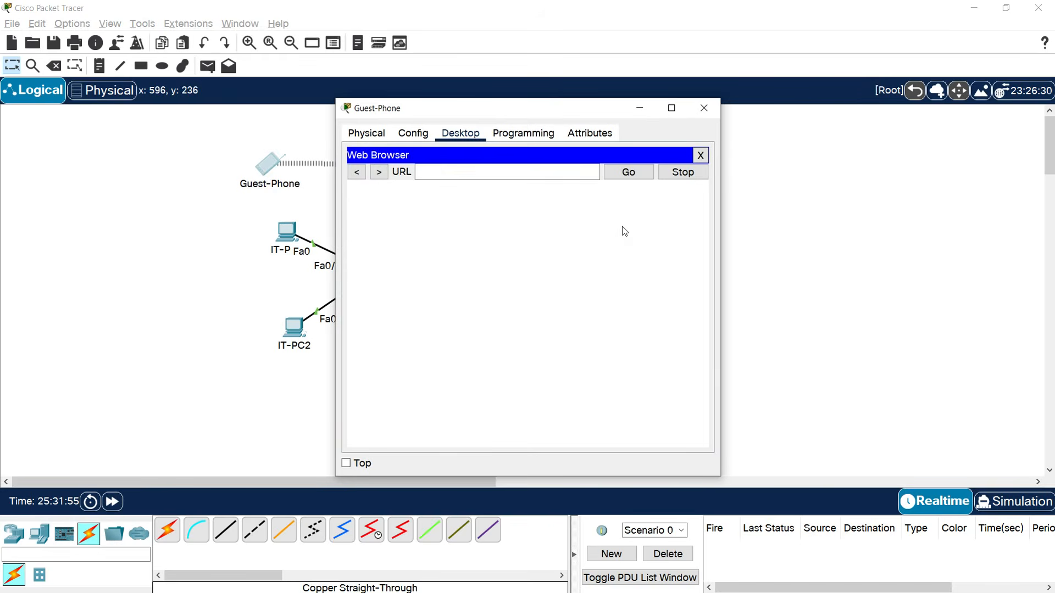
click(460, 173)
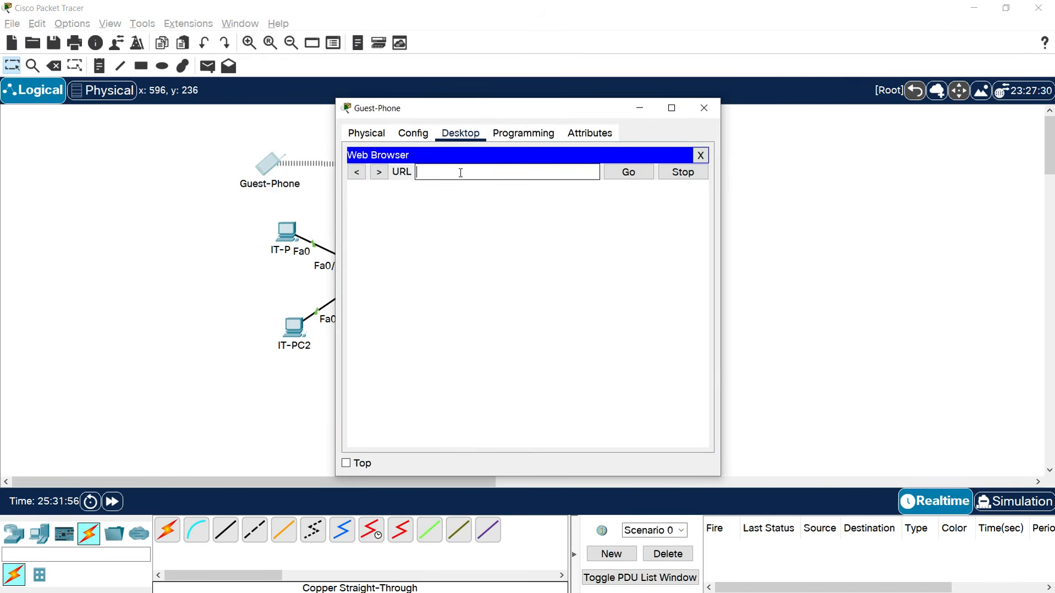
text(techacad)
text(ppv4.com)
key(Return)
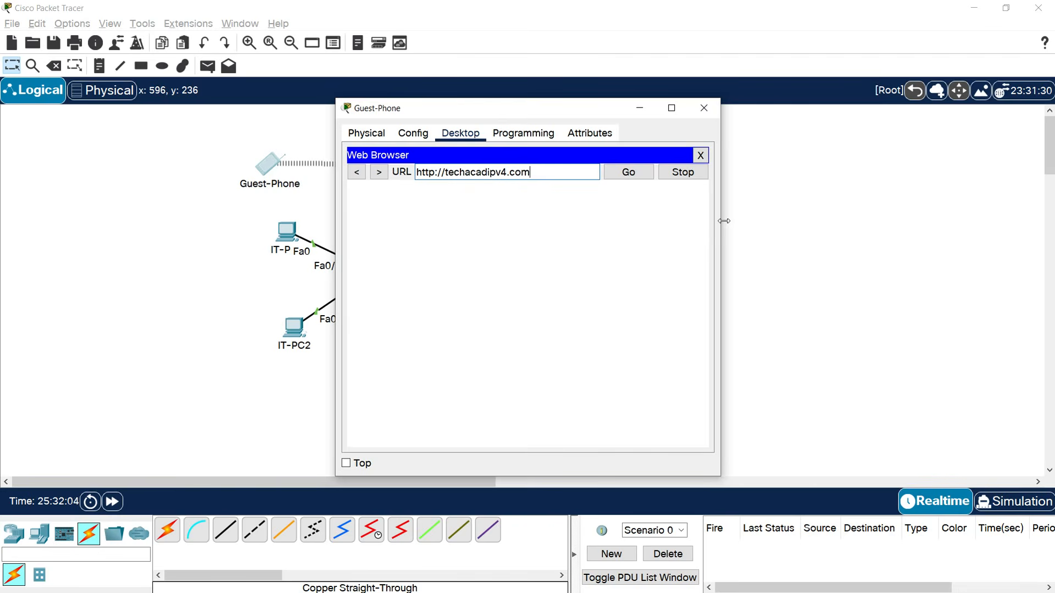
Copy the web address from Guest-Phone's widened browser and bring up IT-PC1's desktop.
drag(724, 220, 814, 269)
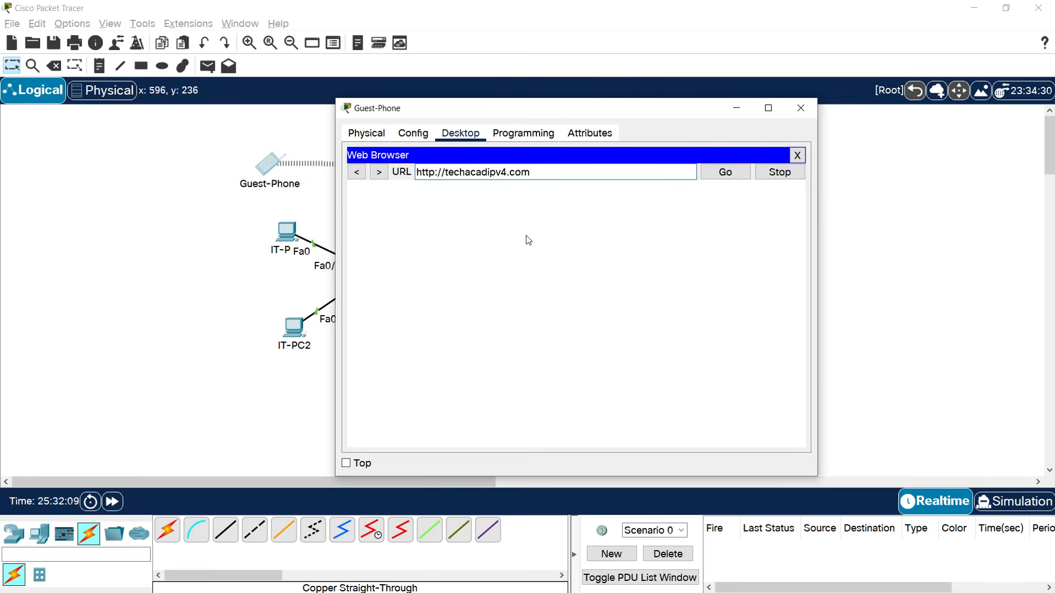
drag(537, 173, 411, 173)
key(ctrl+c)
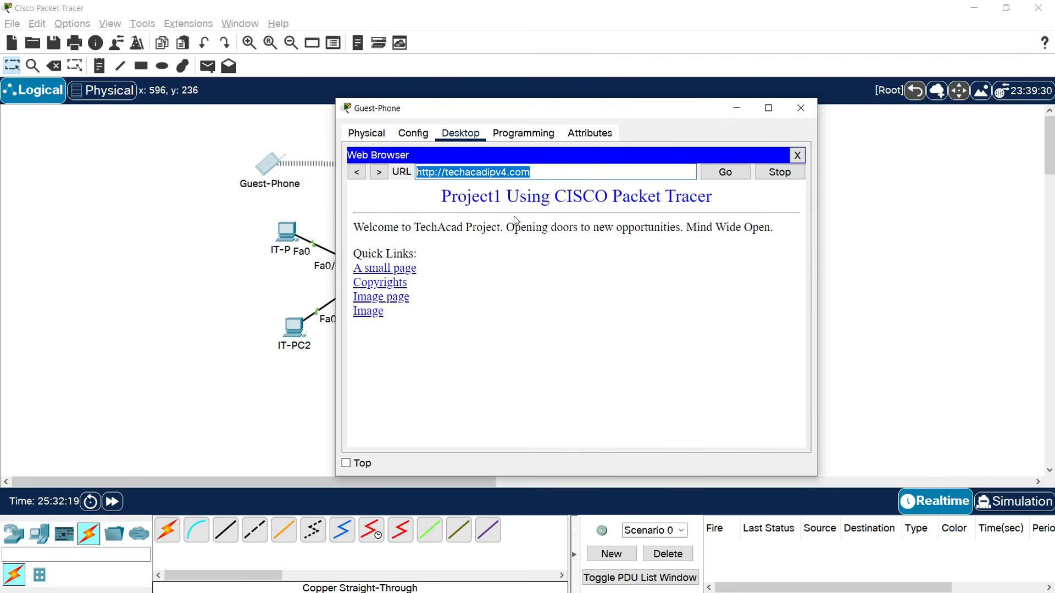
click(291, 236)
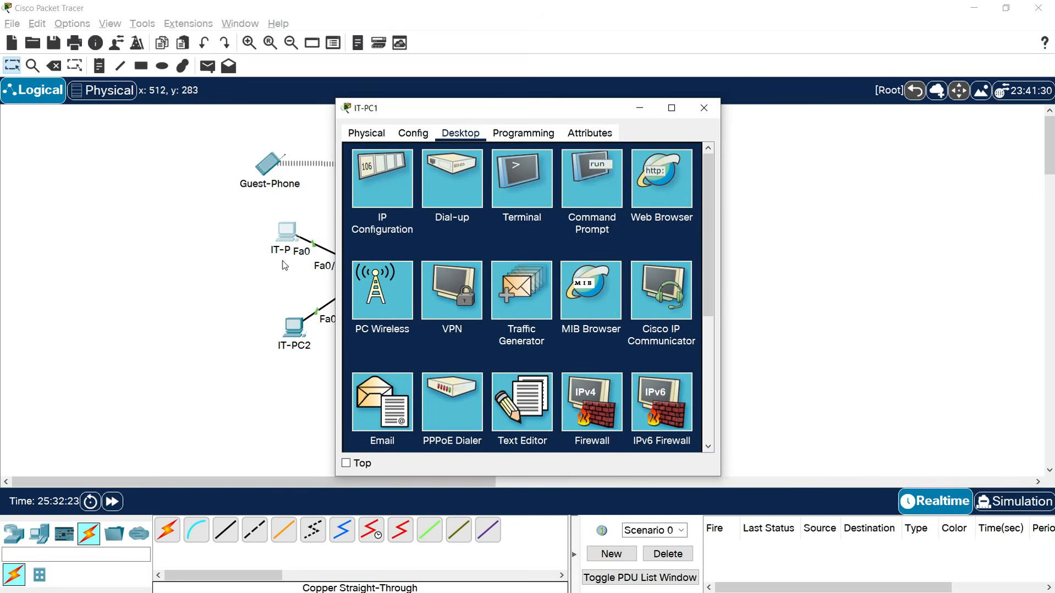
click(655, 196)
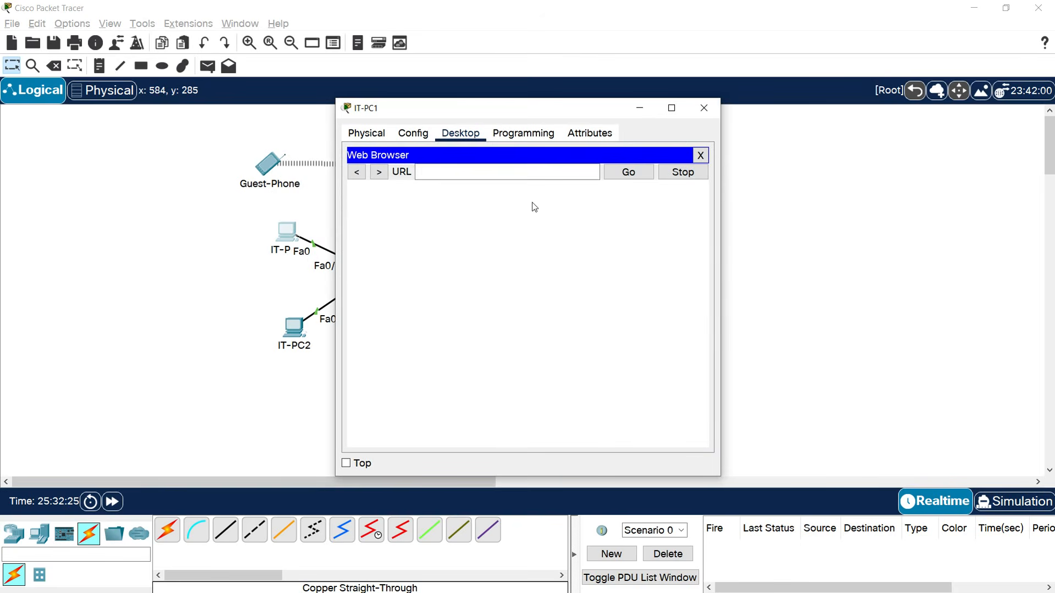
click(514, 172)
key(ctrl+v)
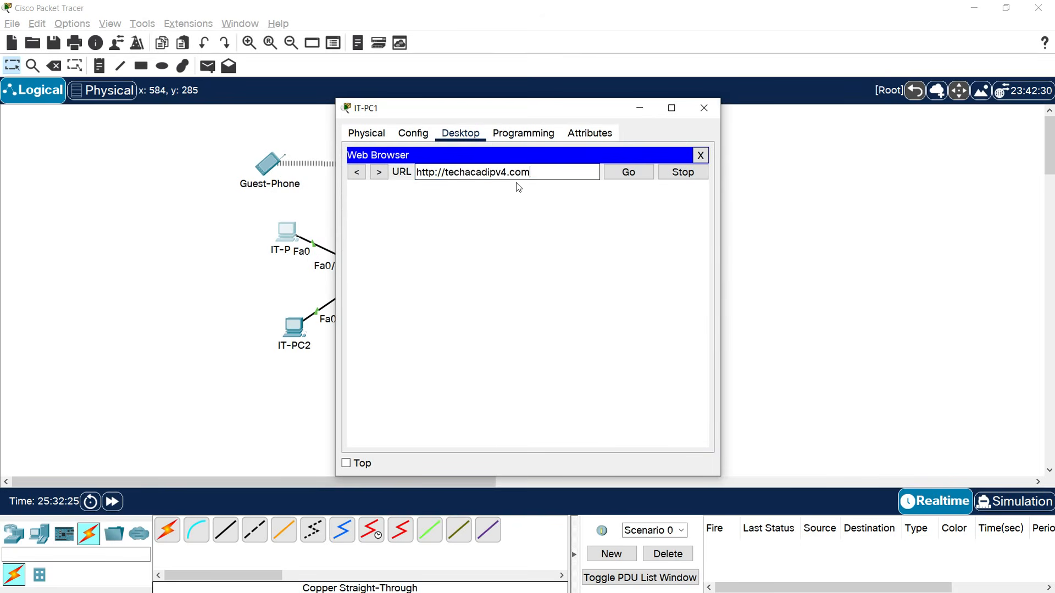
click(627, 173)
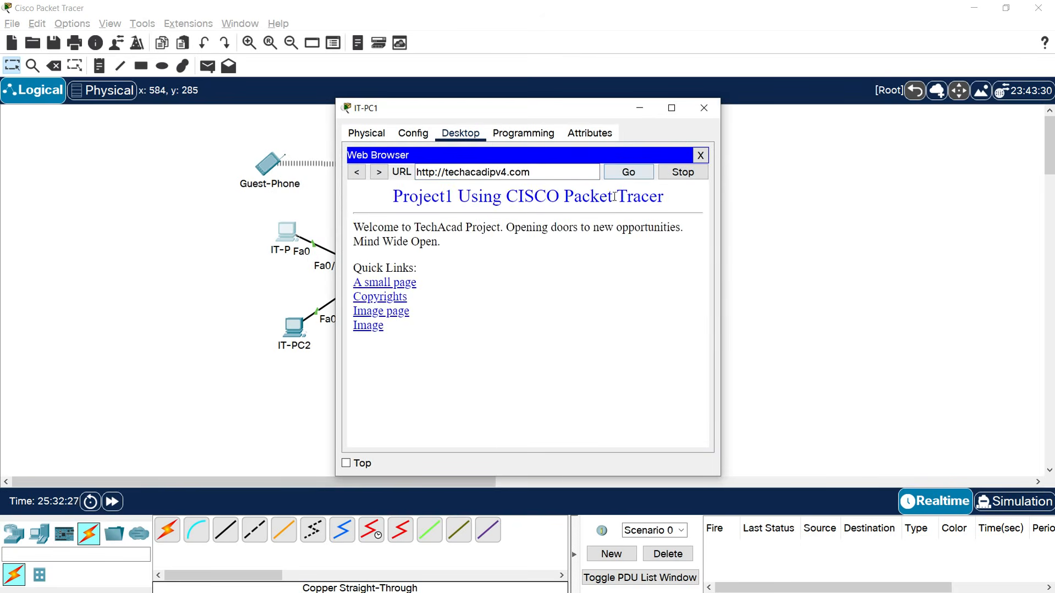
click(704, 108)
click(297, 333)
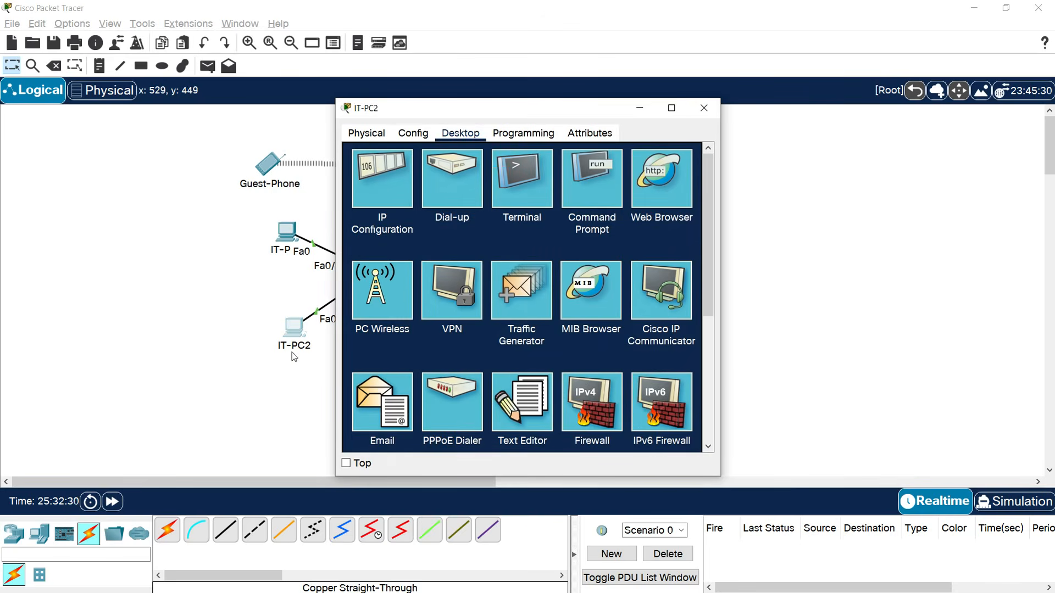
click(655, 196)
key(ctrl+v)
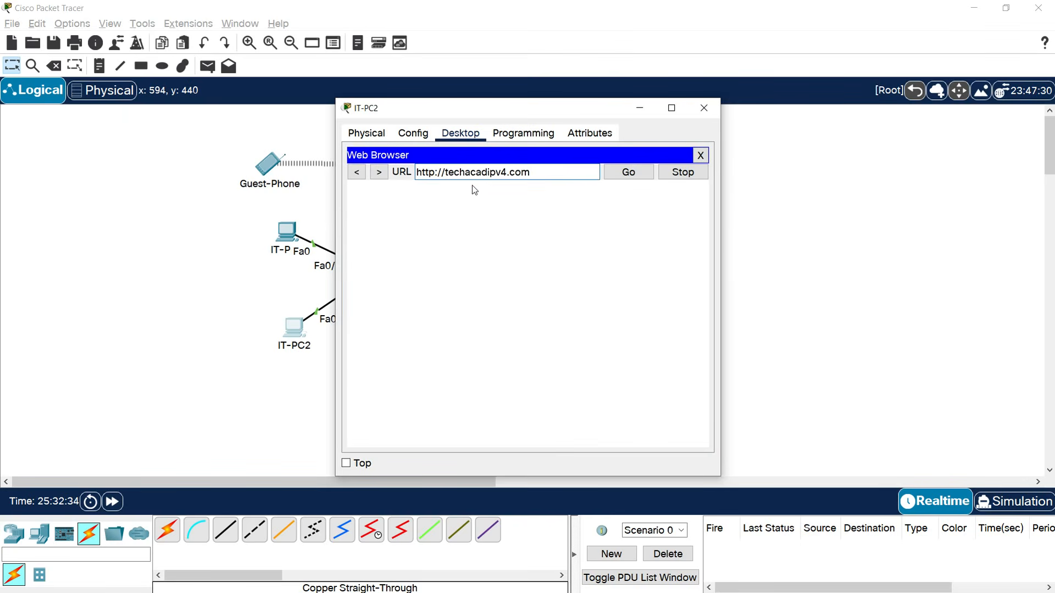
click(627, 172)
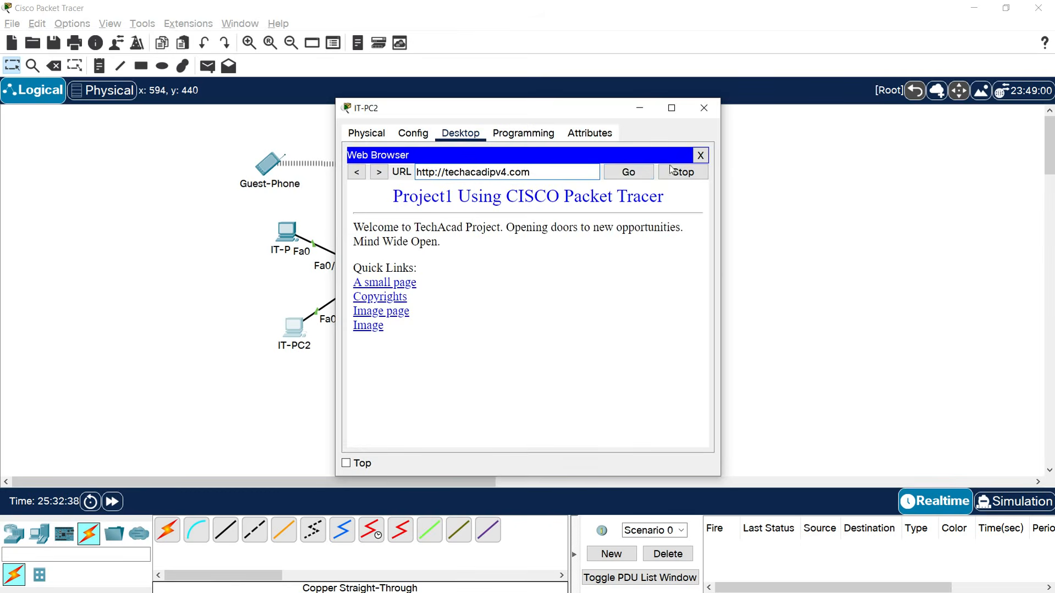
click(703, 107)
Load techacadipv4.com in HR-PC1's and HR-PC2's browsers, then bring Guest-Phone's window back.
click(407, 430)
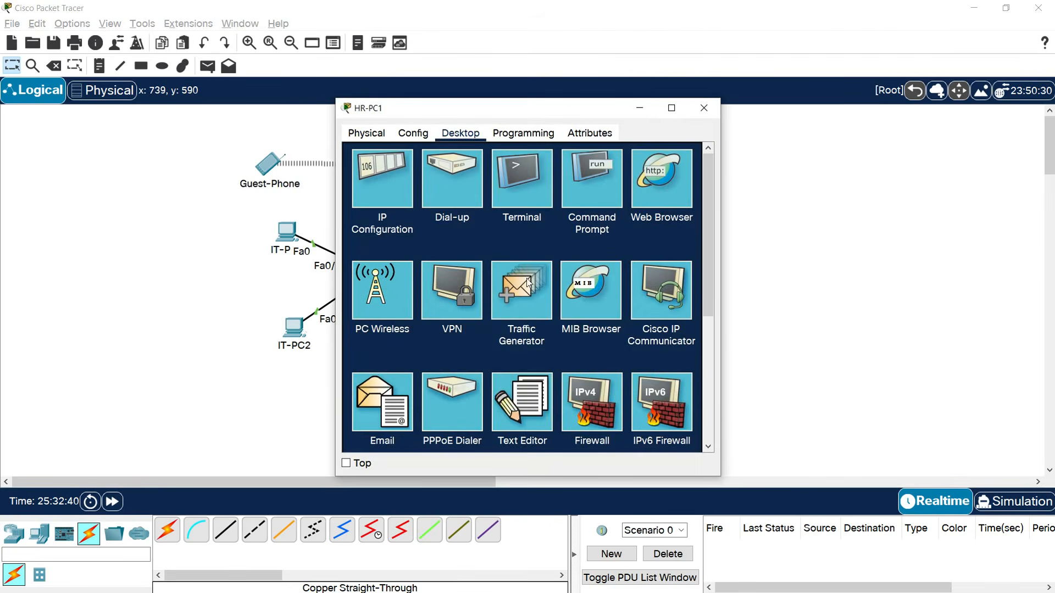
click(661, 179)
click(485, 172)
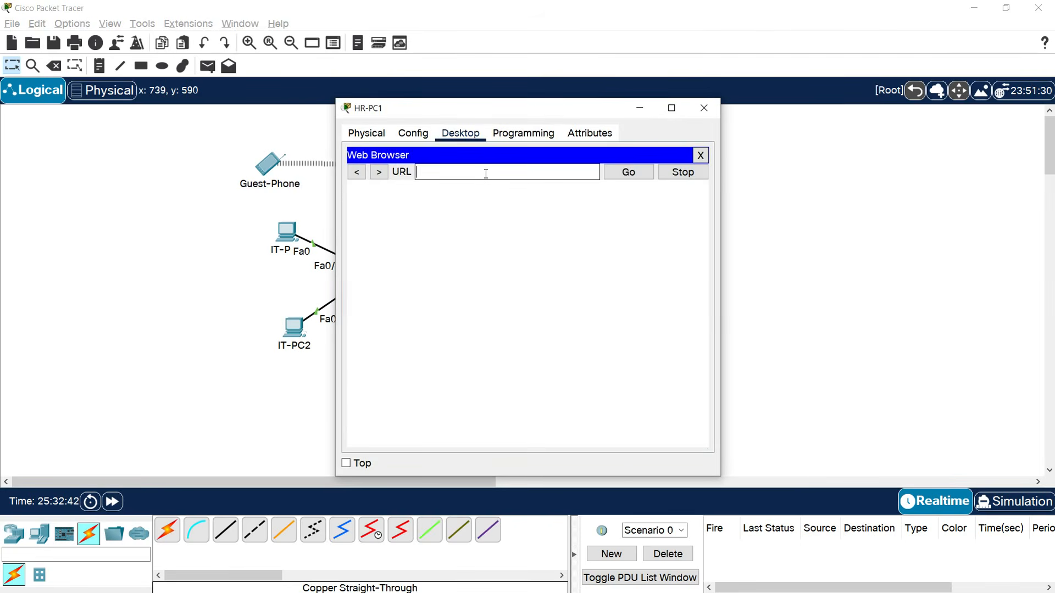
key(ctrl+v)
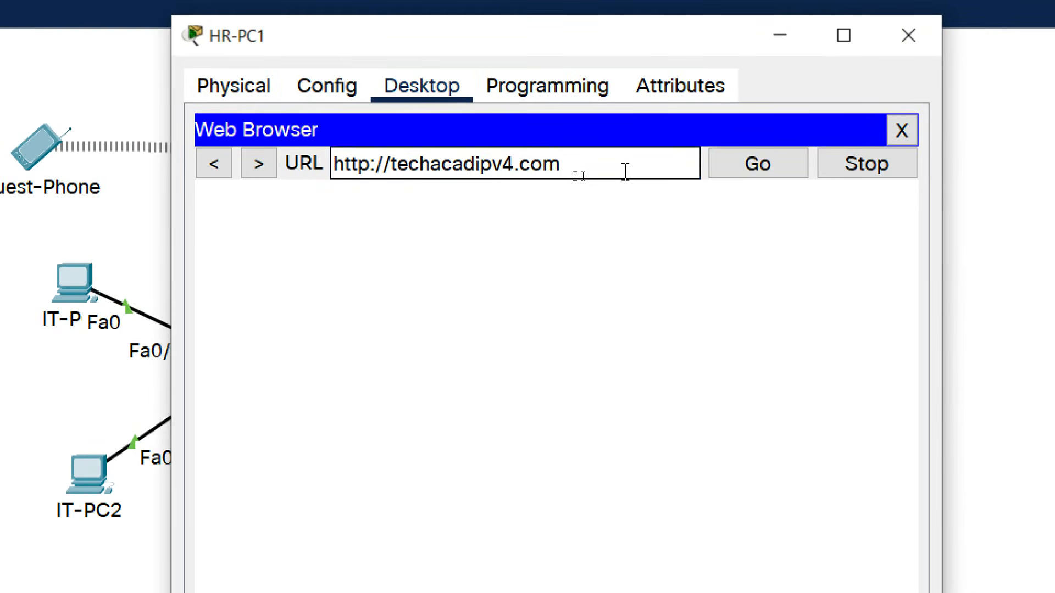
click(738, 166)
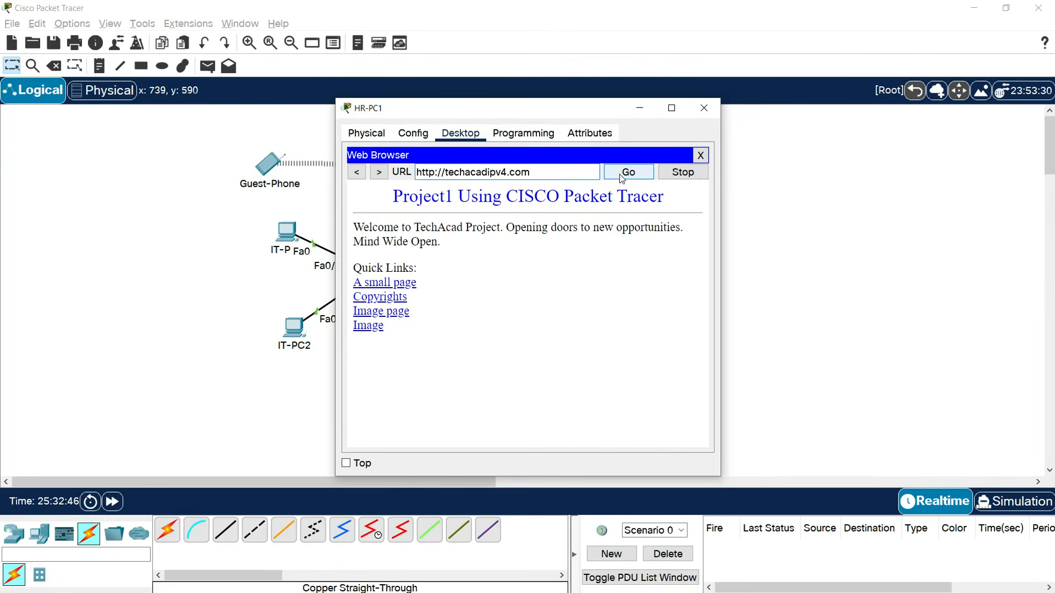
click(703, 117)
click(516, 429)
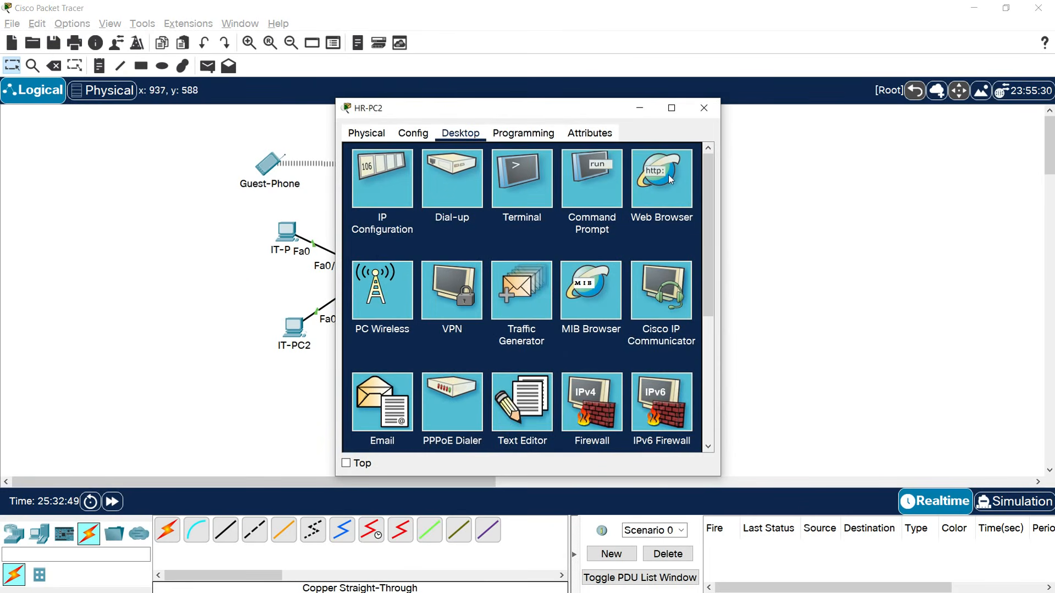
click(661, 179)
click(503, 172)
key(ctrl+v)
click(639, 172)
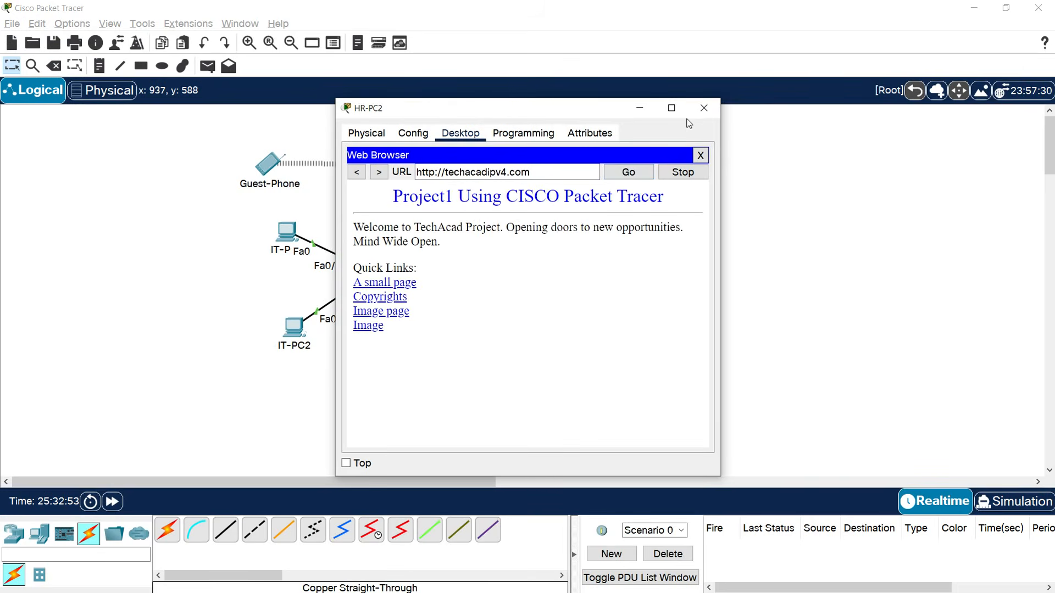
click(704, 108)
click(267, 163)
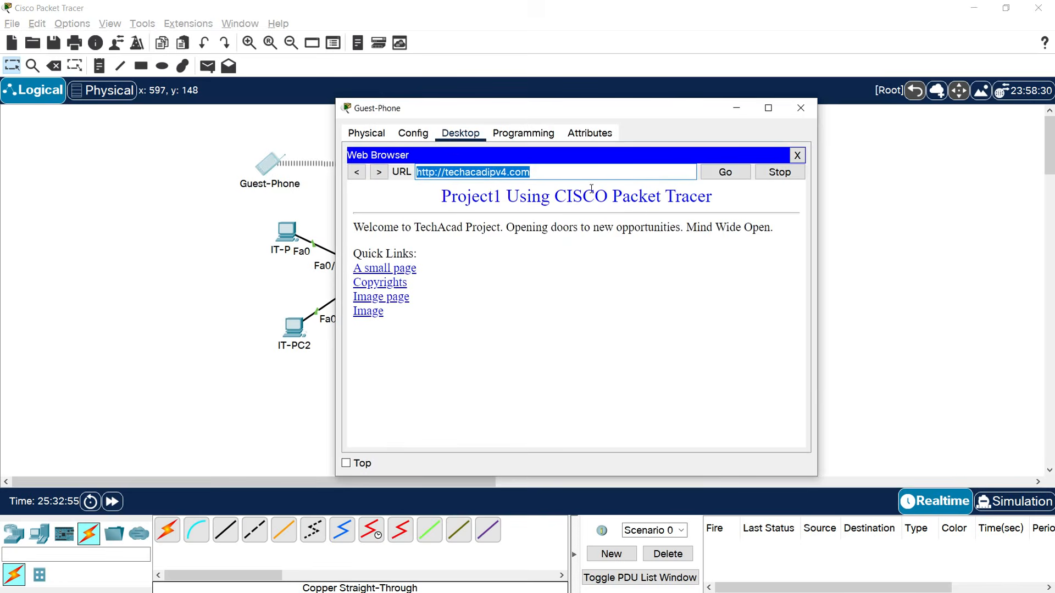
Load techacadipv6.com in a fresh Guest-Phone browser and copy the address.
click(797, 156)
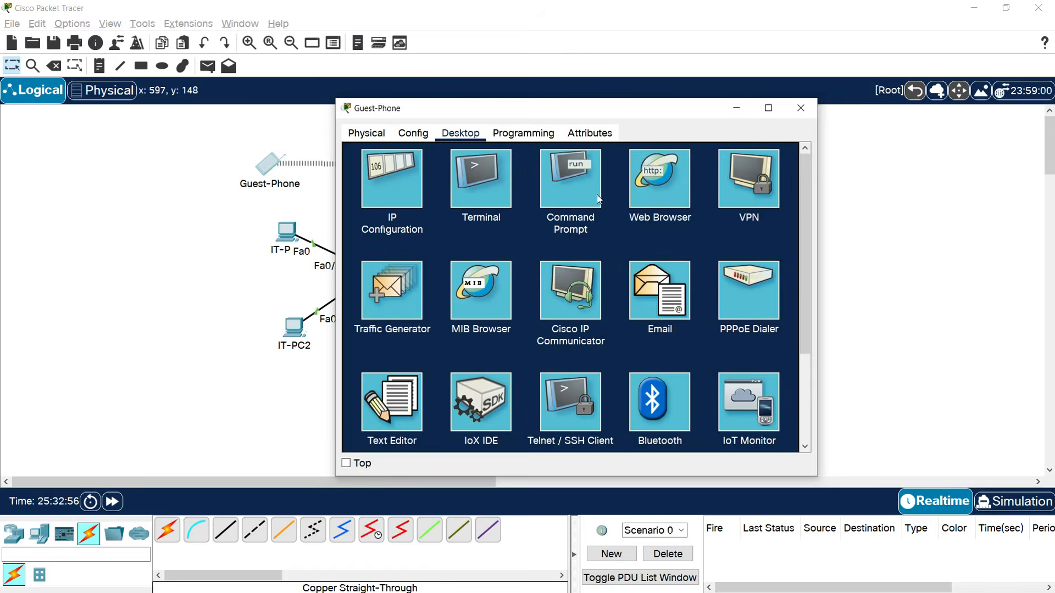
click(662, 186)
text(techacadip)
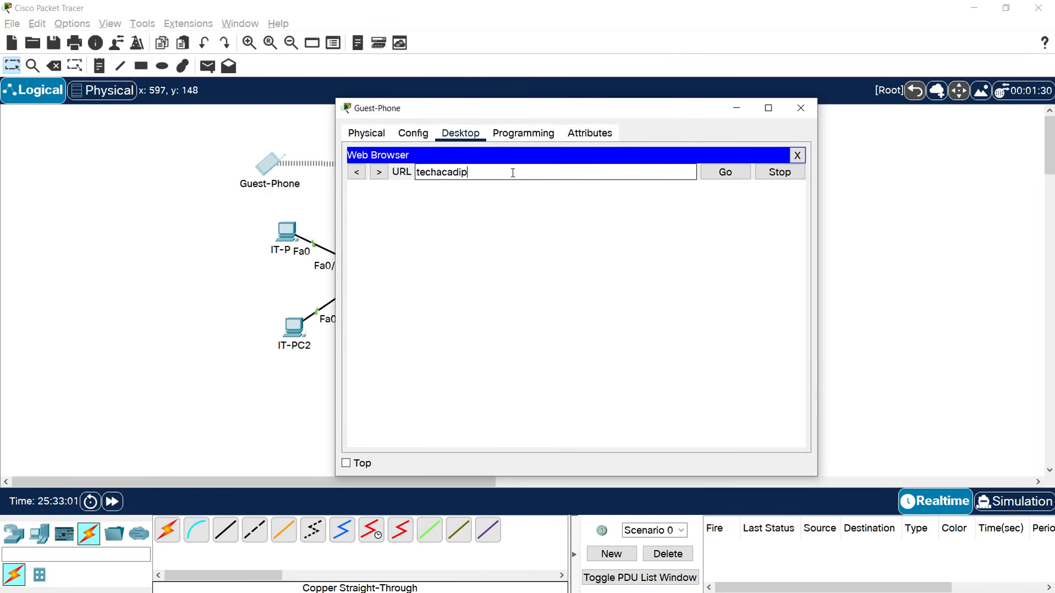
text(v6.com)
key(Return)
double_click(522, 172)
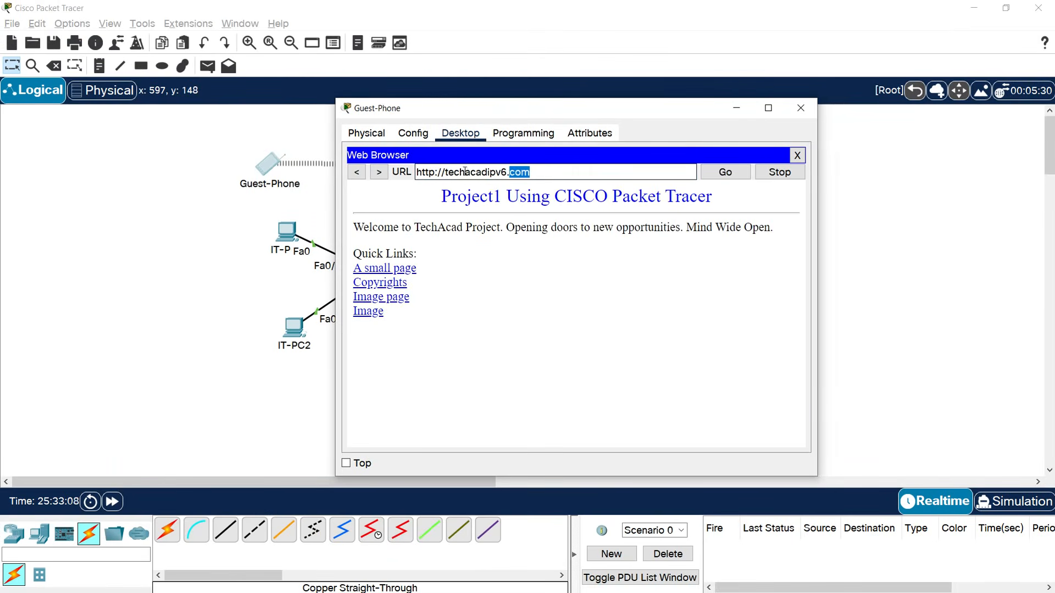
triple_click(465, 172)
key(ctrl+c)
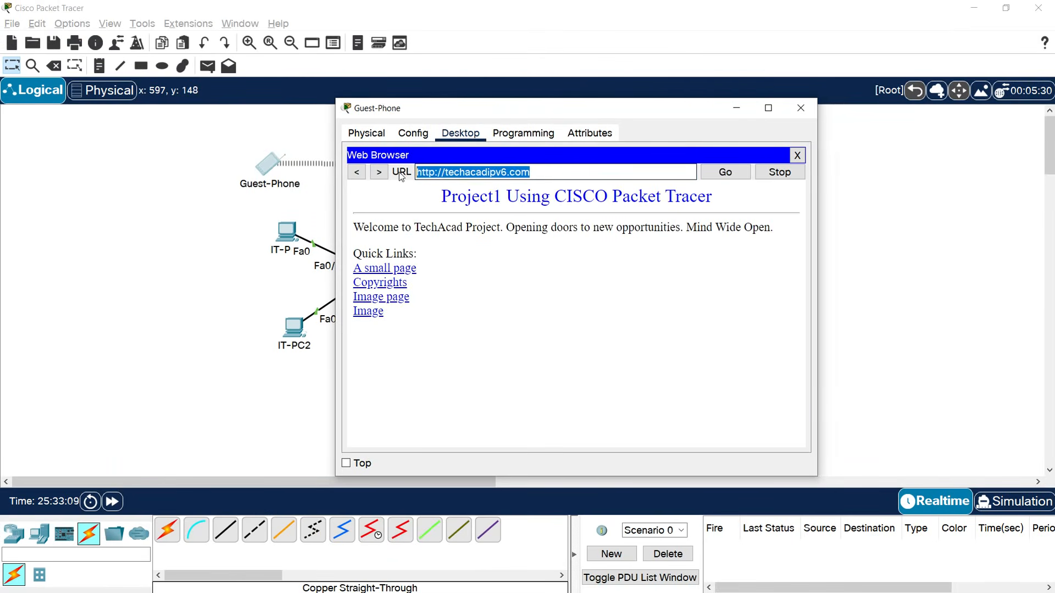
click(802, 117)
Paste techacadipv6.com into IT-PC1's and IT-PC2's browsers and load the page.
click(286, 234)
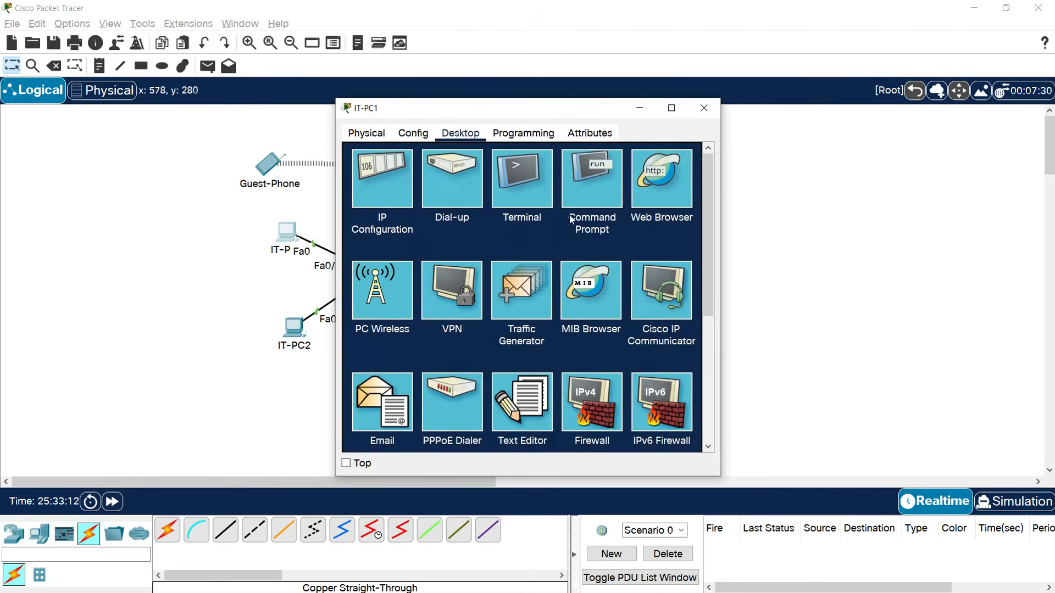
click(655, 193)
click(483, 172)
key(ctrl+v)
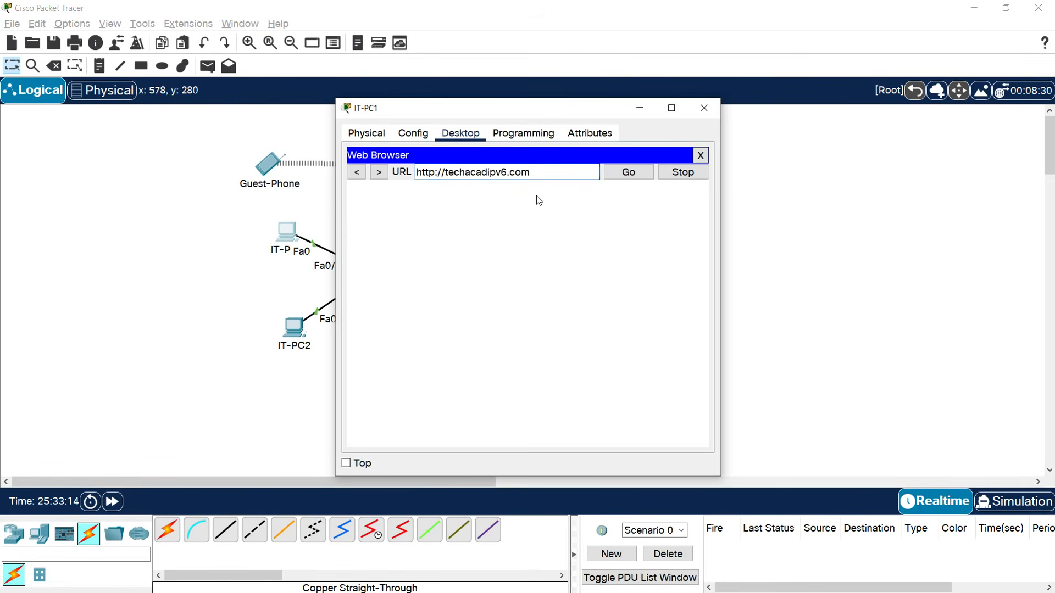
click(614, 174)
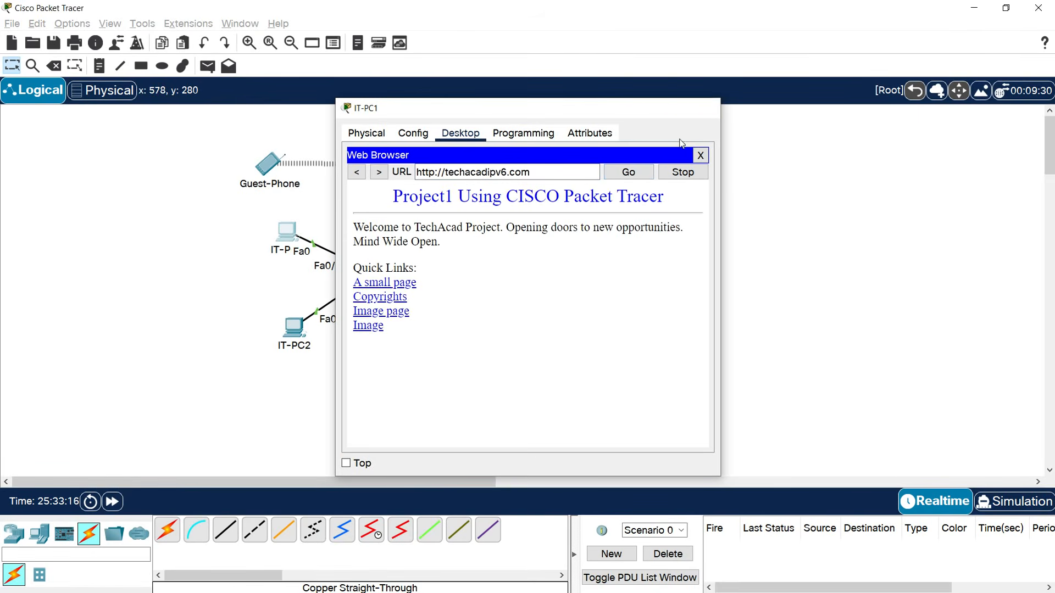
click(704, 108)
click(294, 327)
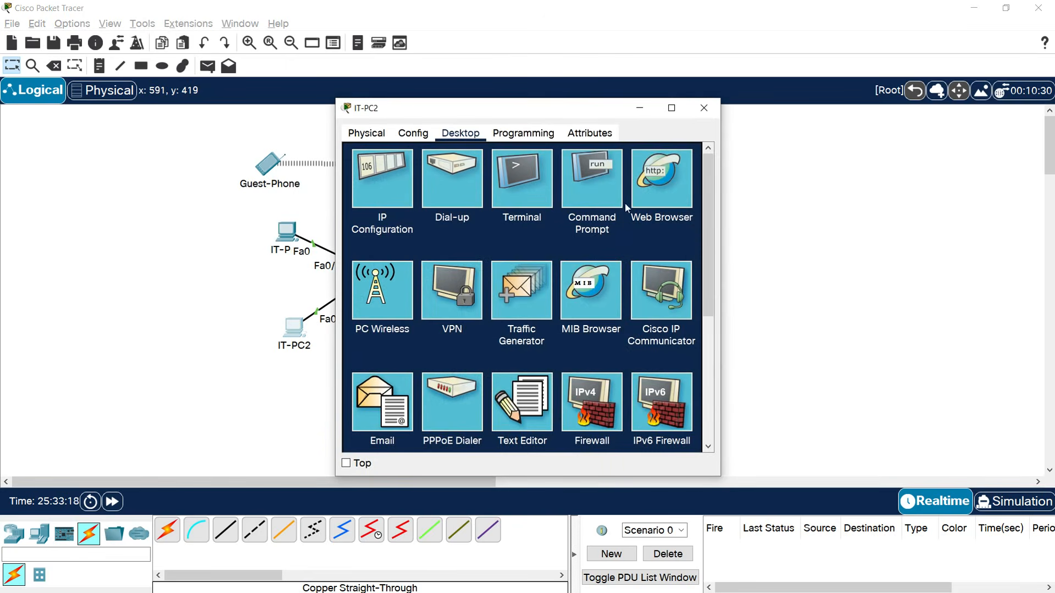
click(630, 204)
click(492, 175)
key(ctrl+v)
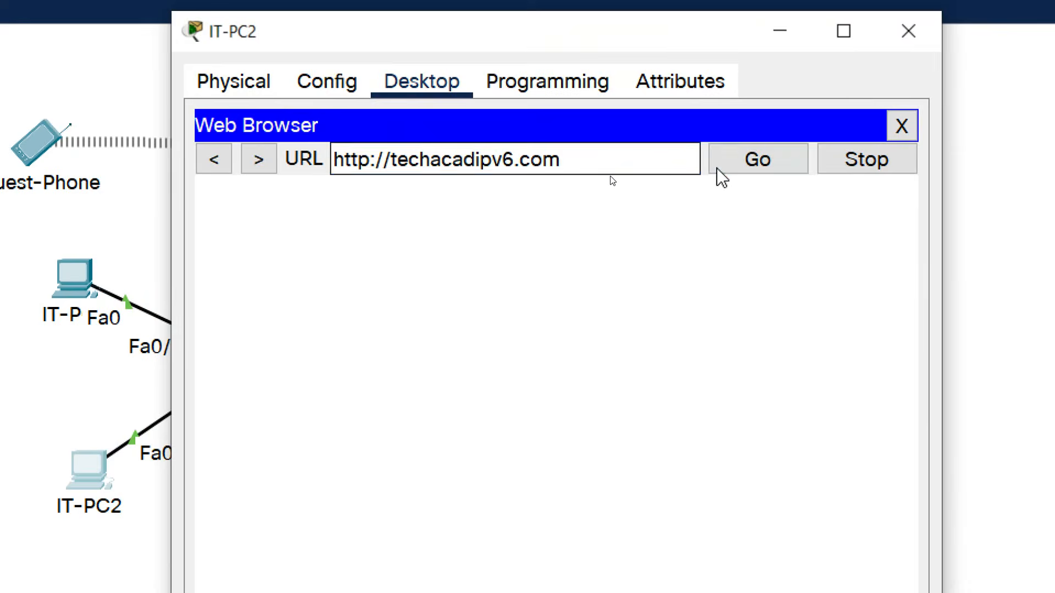
click(614, 175)
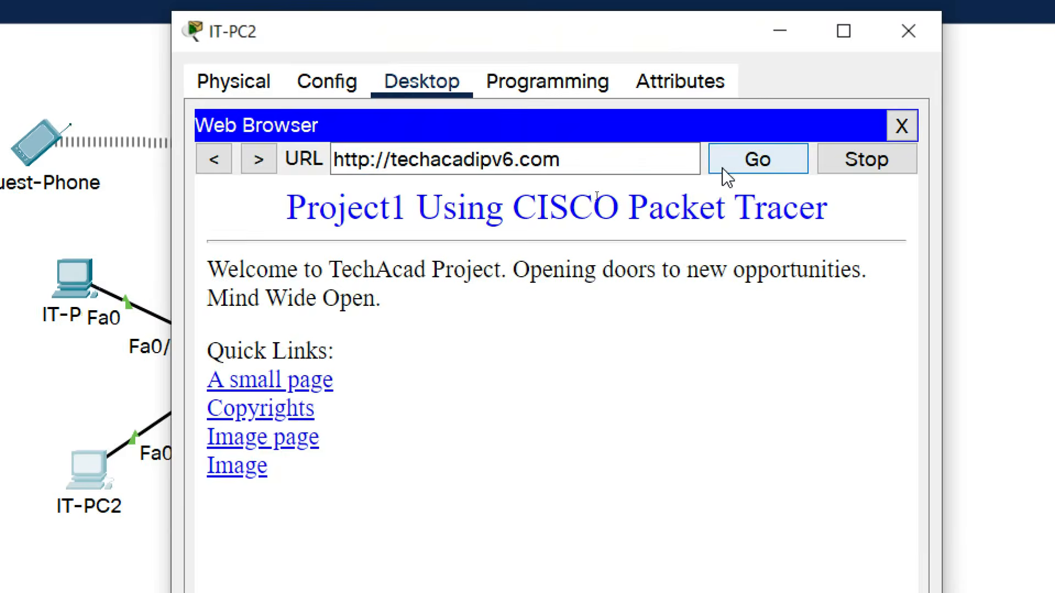
click(704, 107)
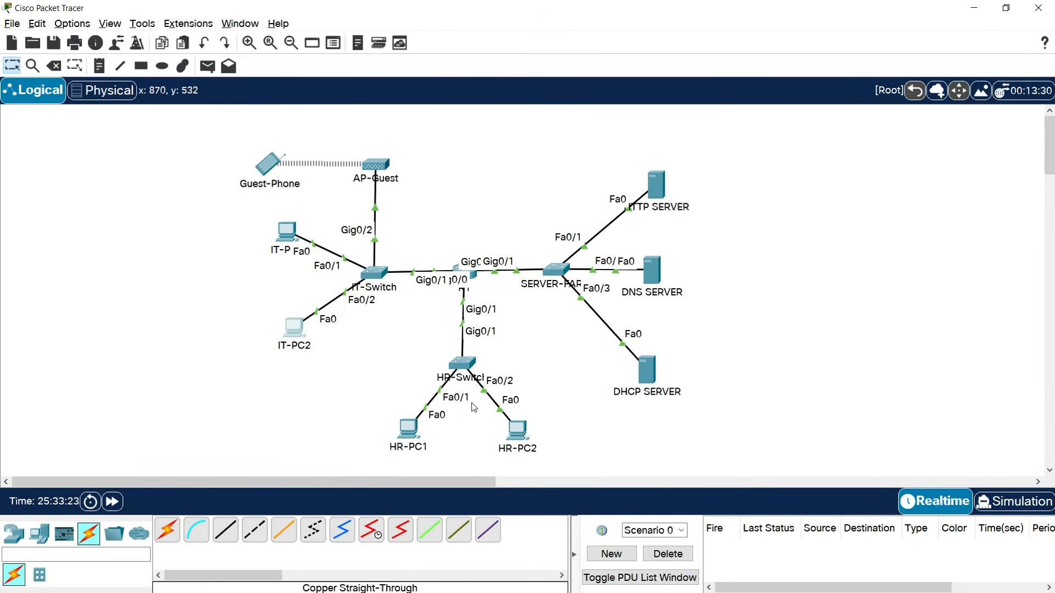
Load the Project1 page at techacadipv6.com on HR-PC1 and HR-PC2, closing each window.
click(419, 427)
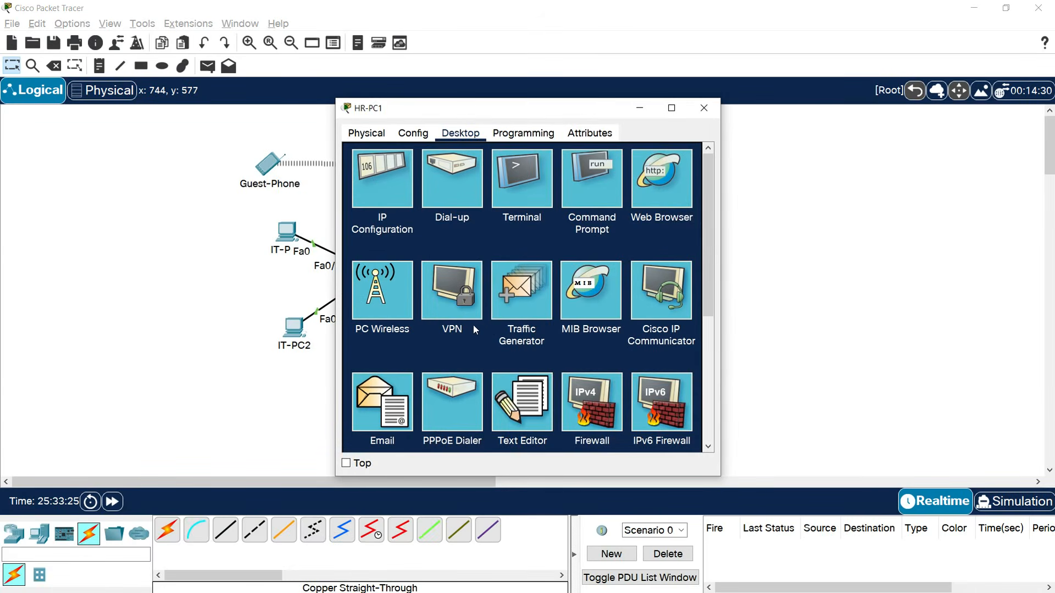
click(647, 196)
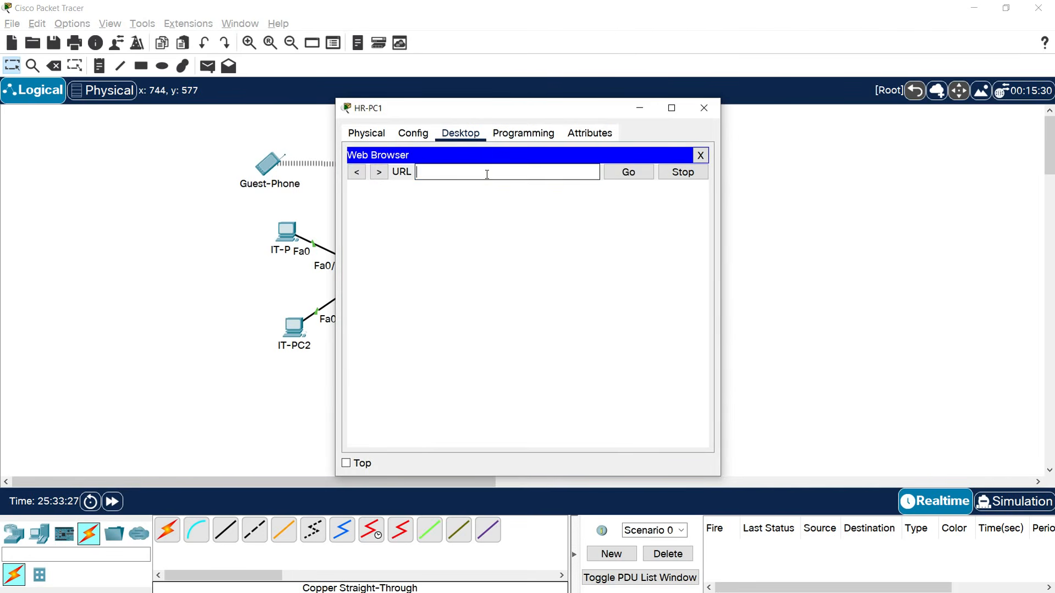
key(ctrl+v)
click(628, 172)
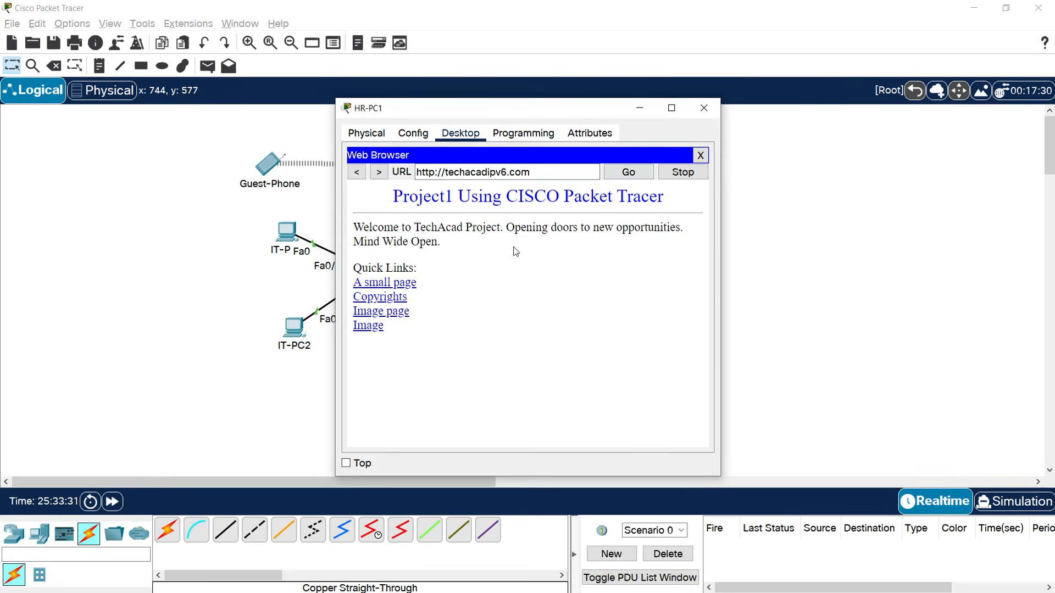
click(704, 108)
click(511, 428)
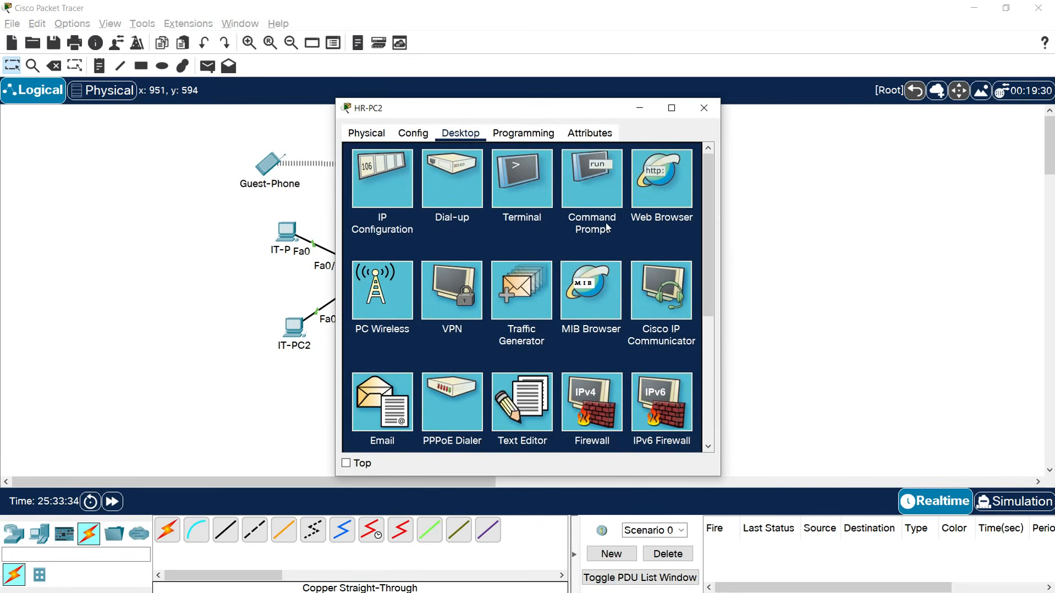
click(653, 193)
click(508, 172)
key(ctrl+v)
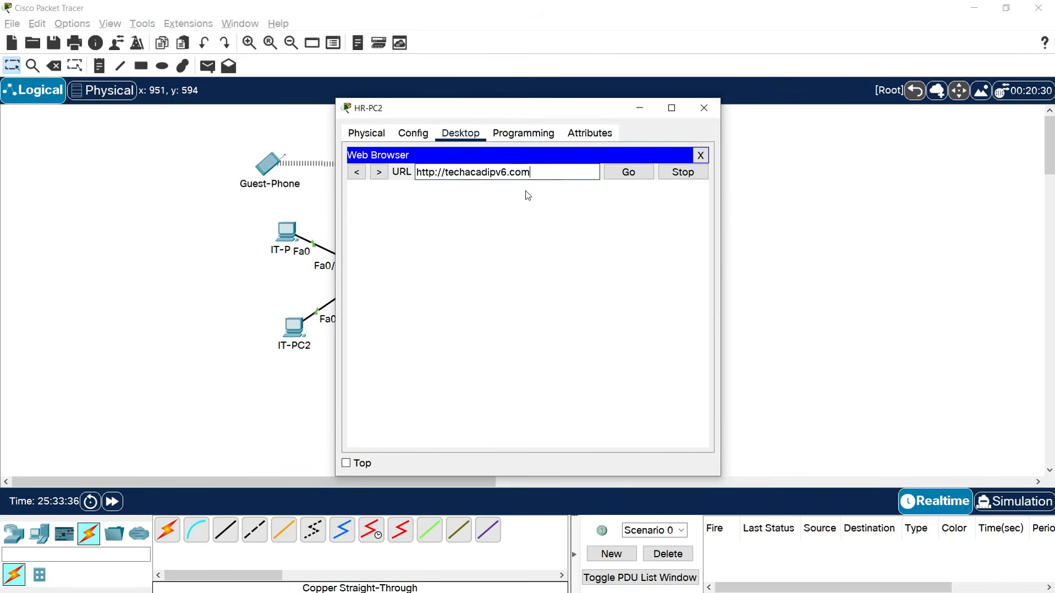
click(619, 175)
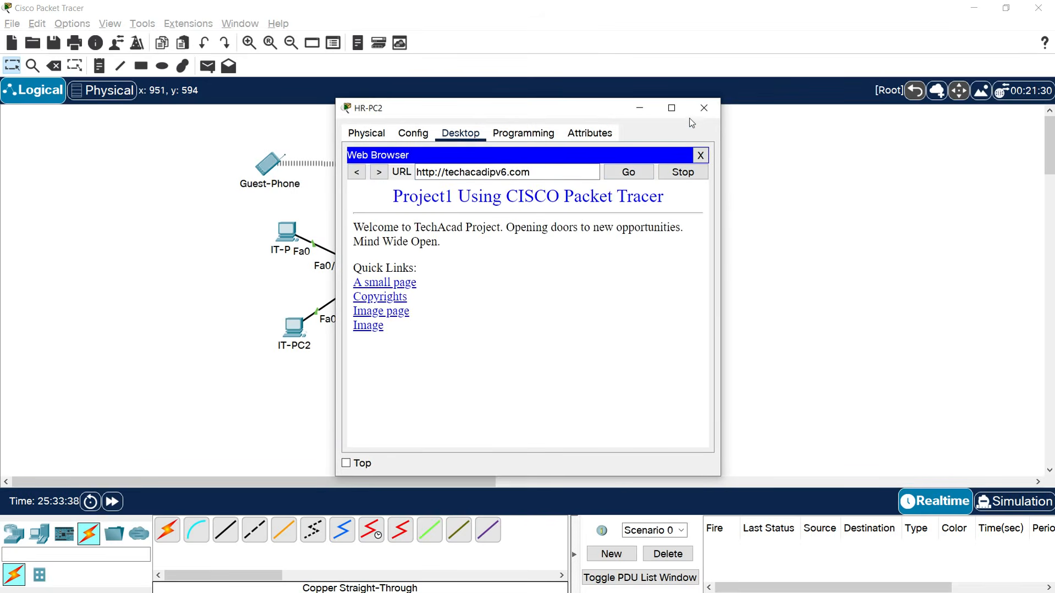
click(704, 108)
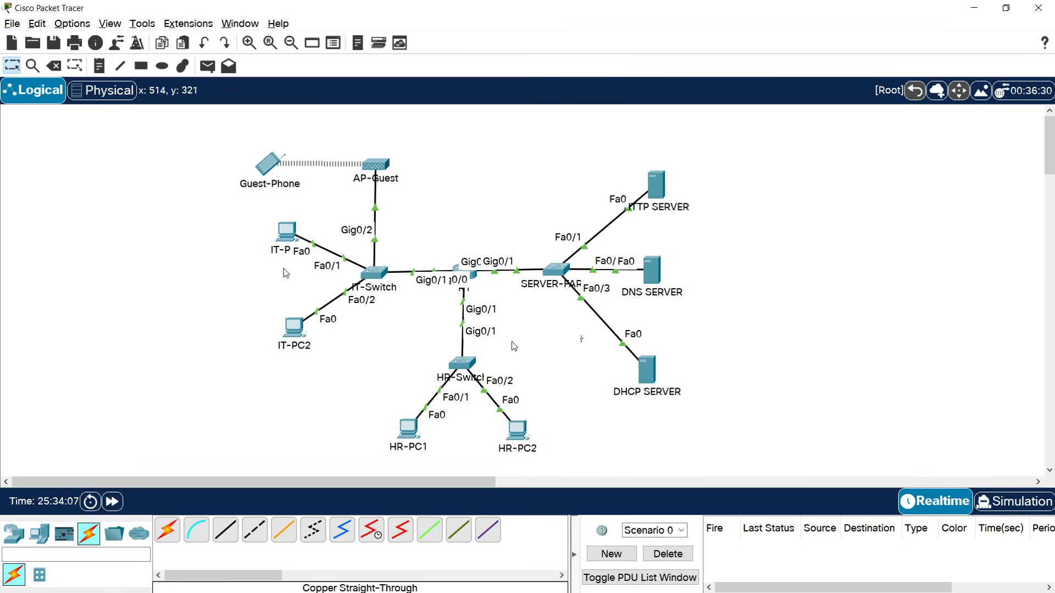
From IT-PC1's command prompt, SSH to R1 at 192.168.1.1 as admin and enter the password.
click(279, 233)
click(525, 179)
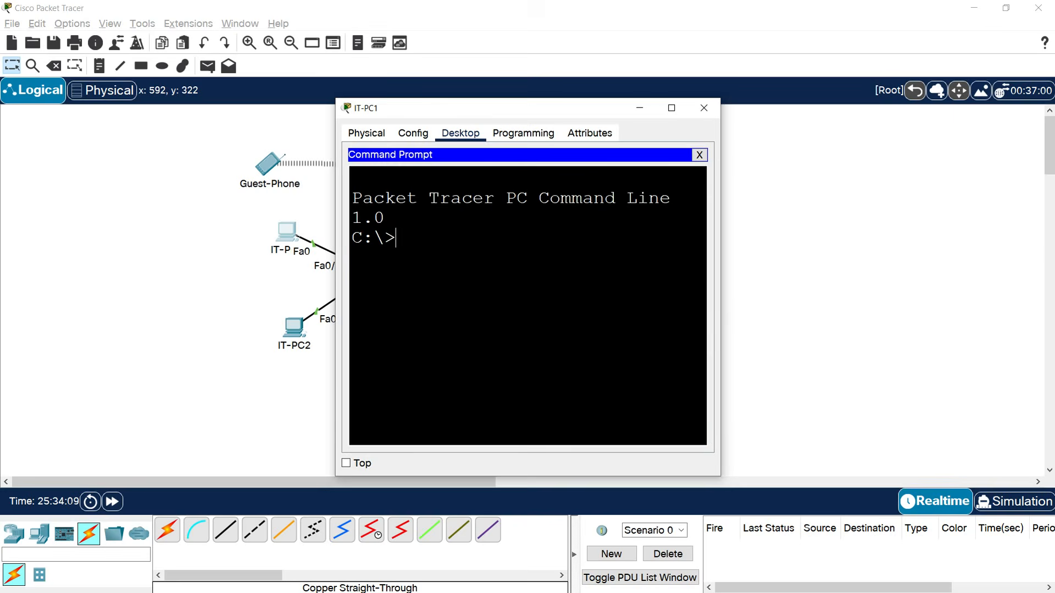
text(ssh -l)
drag(721, 266, 918, 266)
text(admin )
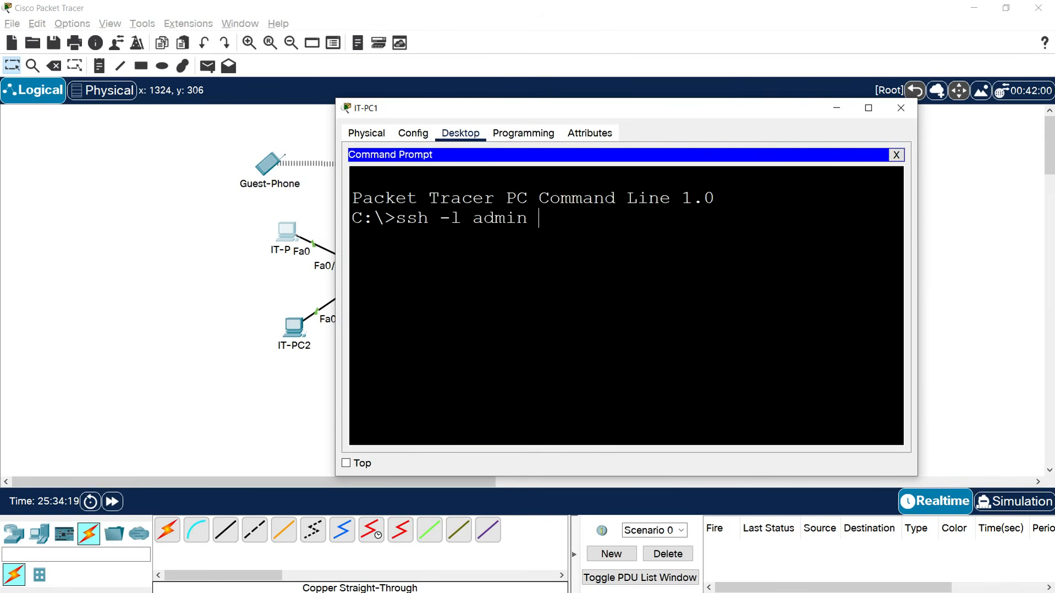
text(192.168.1.1)
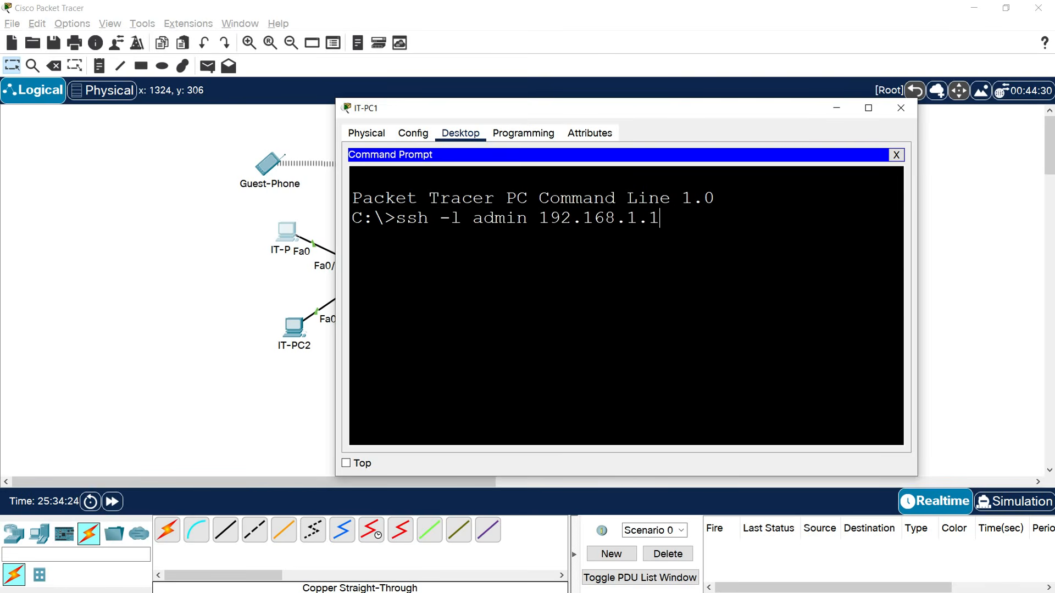
click(221, 290)
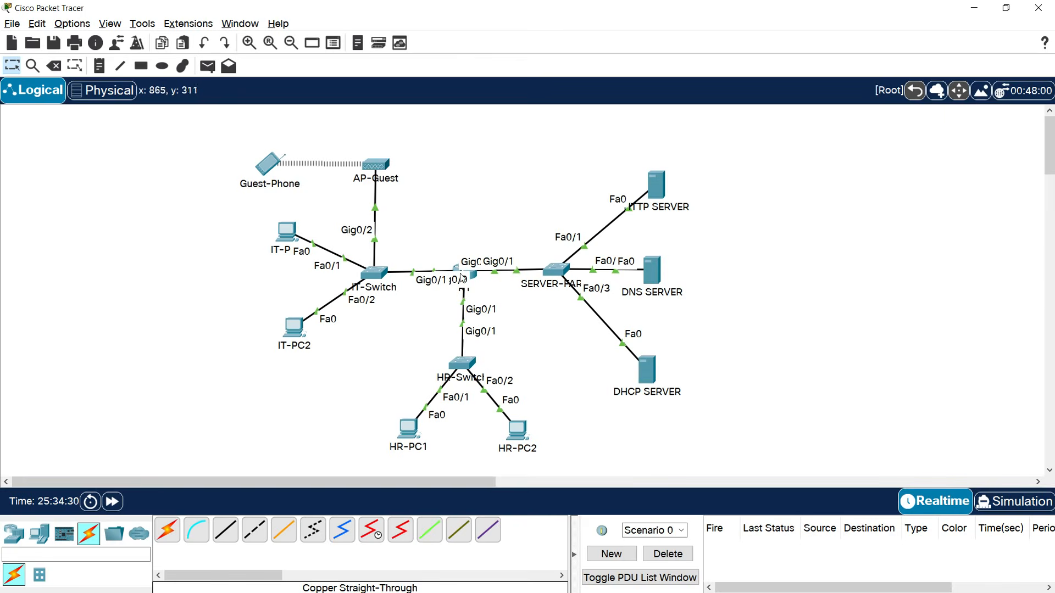
click(297, 244)
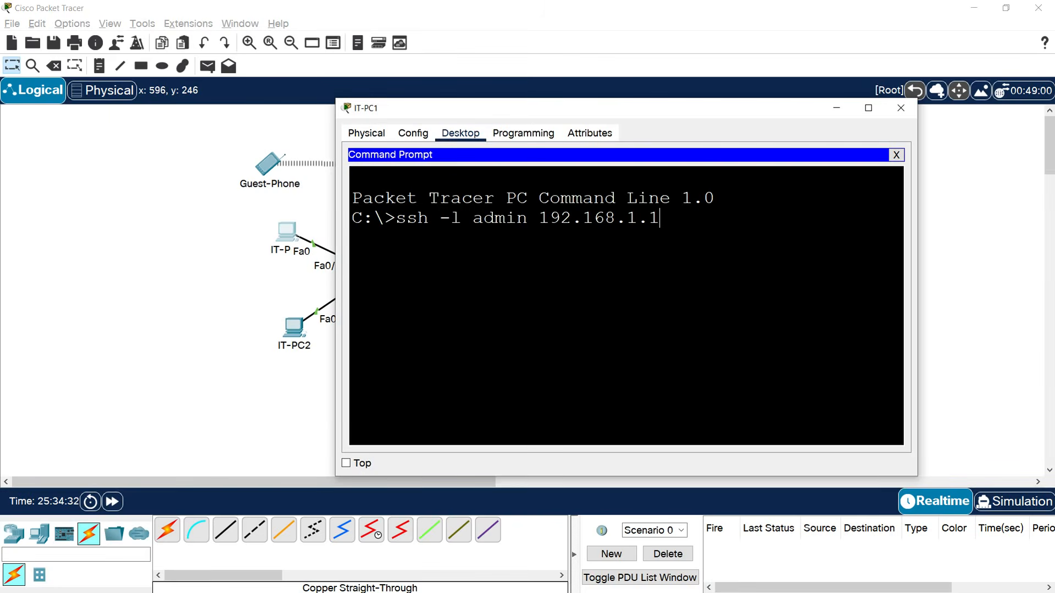
drag(659, 218, 538, 219)
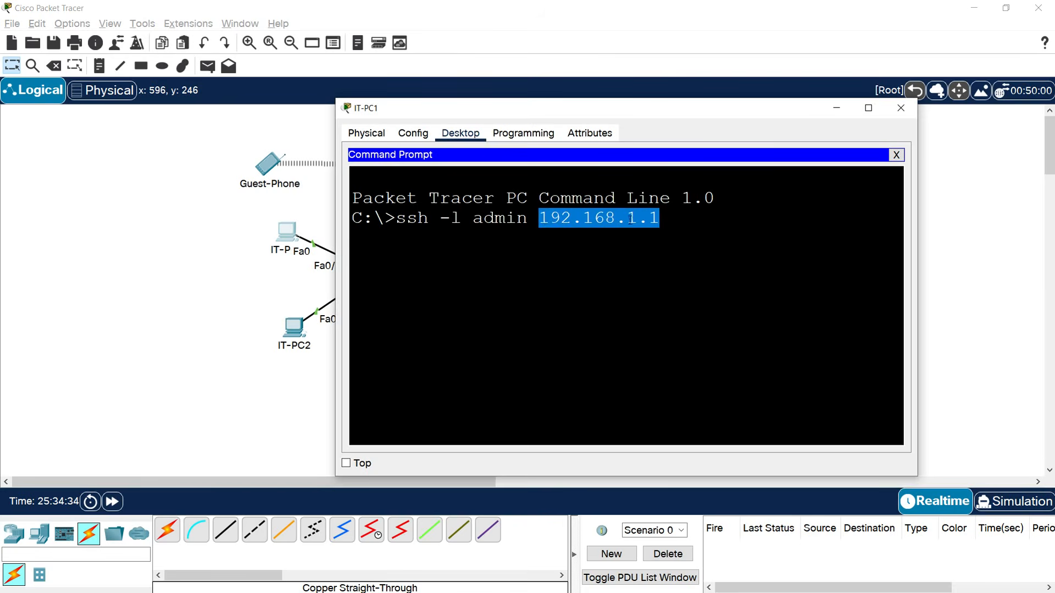
click(630, 219)
key(Return)
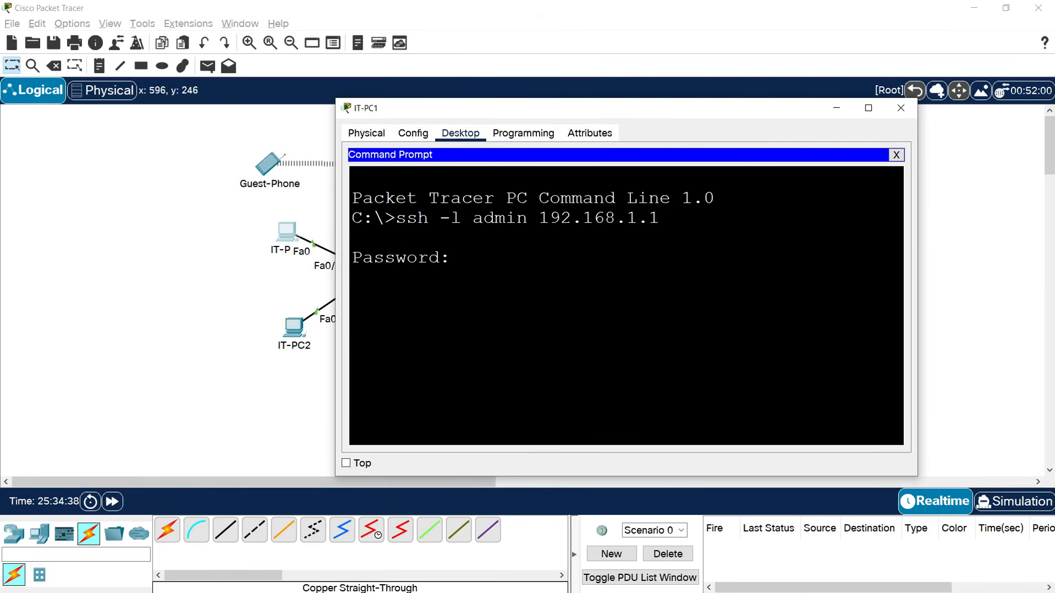
key(Return)
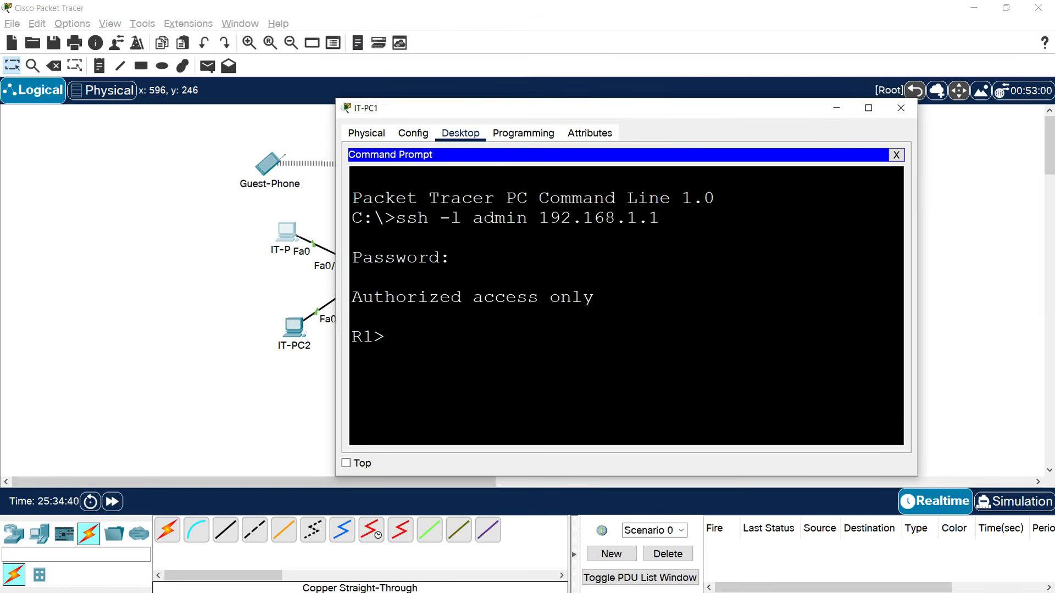
Check R1's 'Authorized access only' banner and R1> prompt, then exit the SSH session.
drag(352, 297, 593, 297)
drag(386, 337, 350, 341)
click(353, 338)
text(exit)
key(Return)
Run telnet 192.168.1.1, confirm the foreign host closes it, and close IT-PC1's window.
text(telnet )
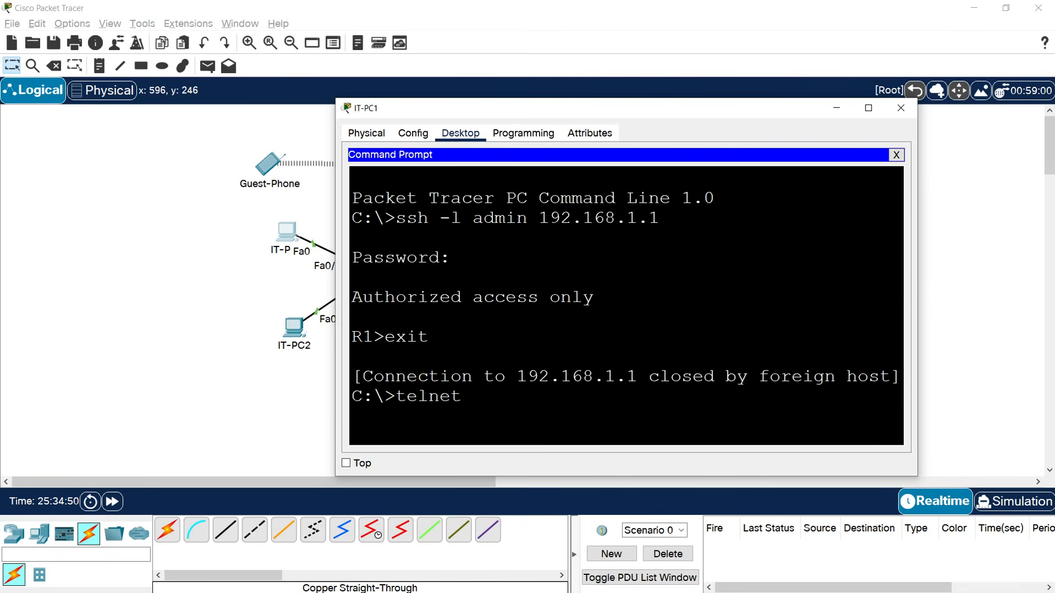
text(192.168.1.1)
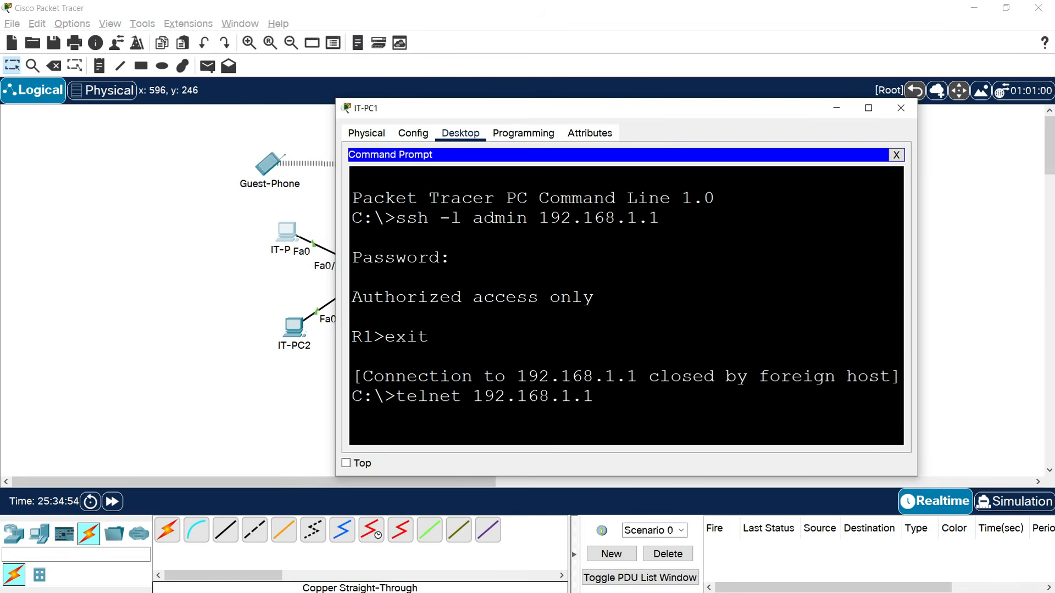
key(Return)
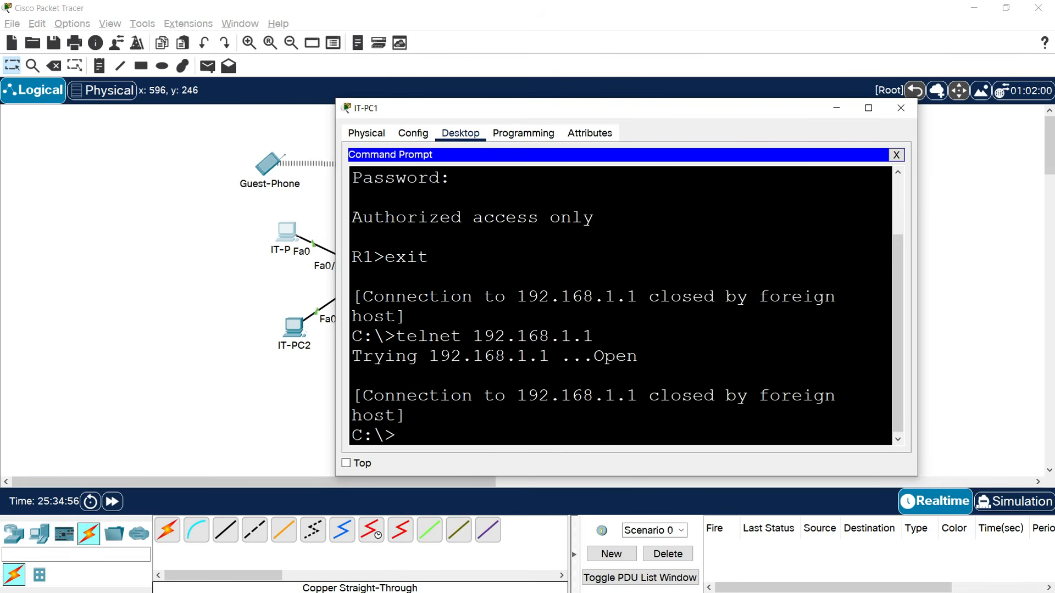
drag(517, 396, 574, 415)
click(575, 416)
scroll(619, 305, up, 1)
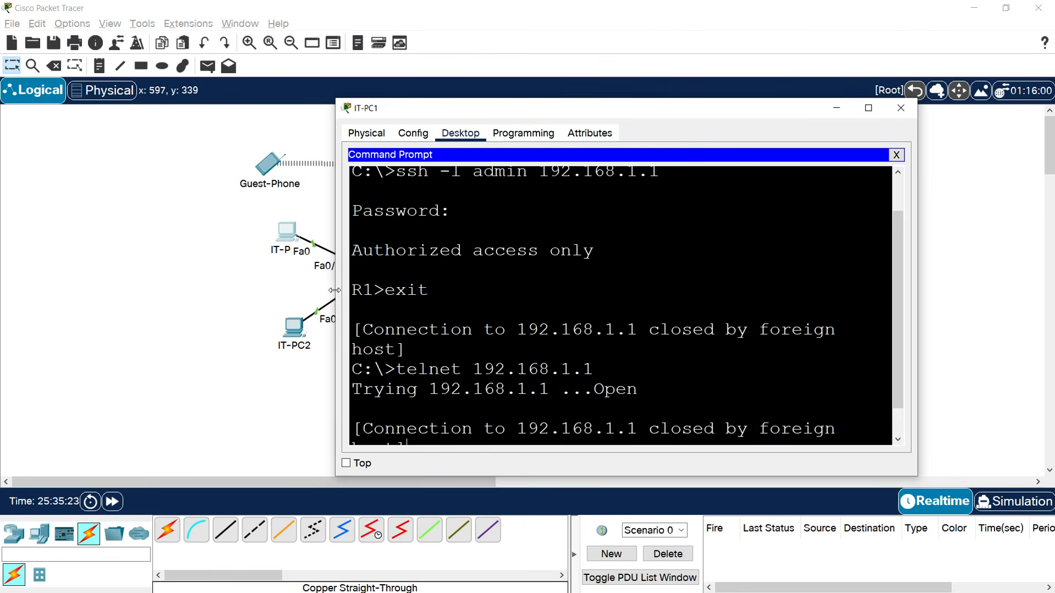
click(247, 302)
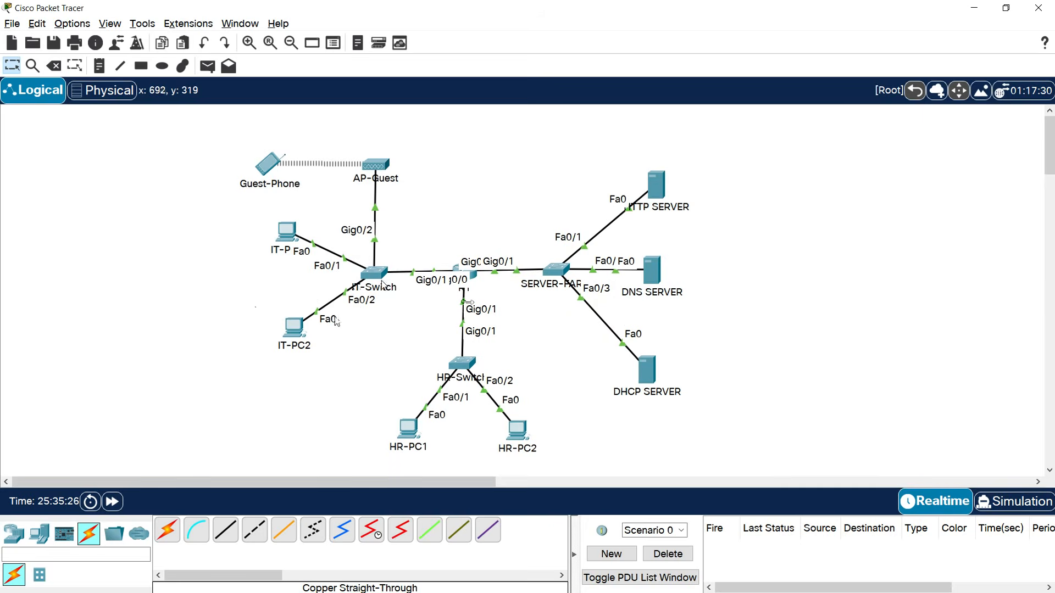
mouse_move(385, 286)
click(287, 235)
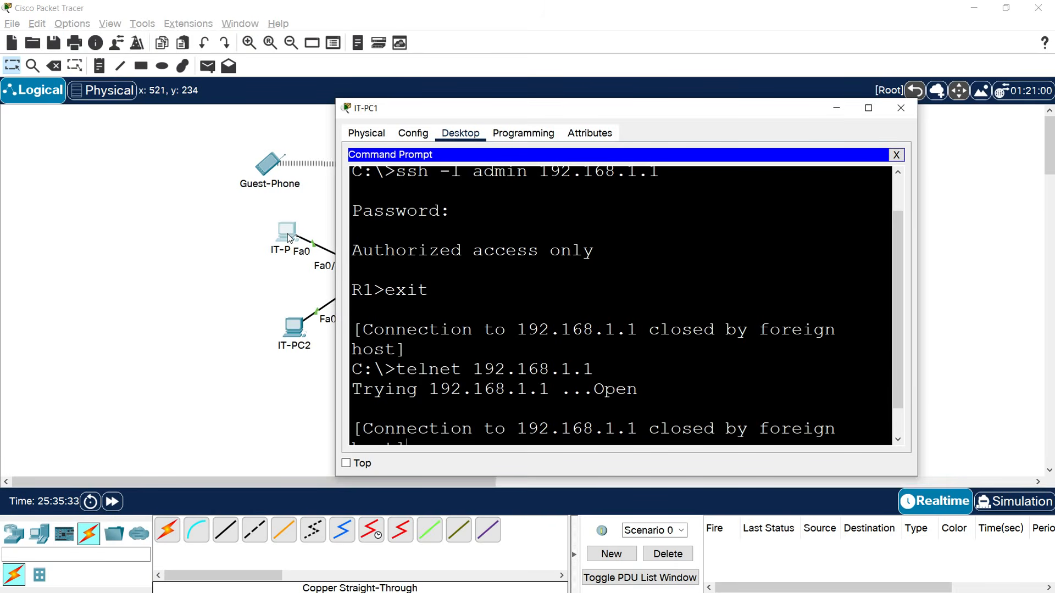
click(901, 108)
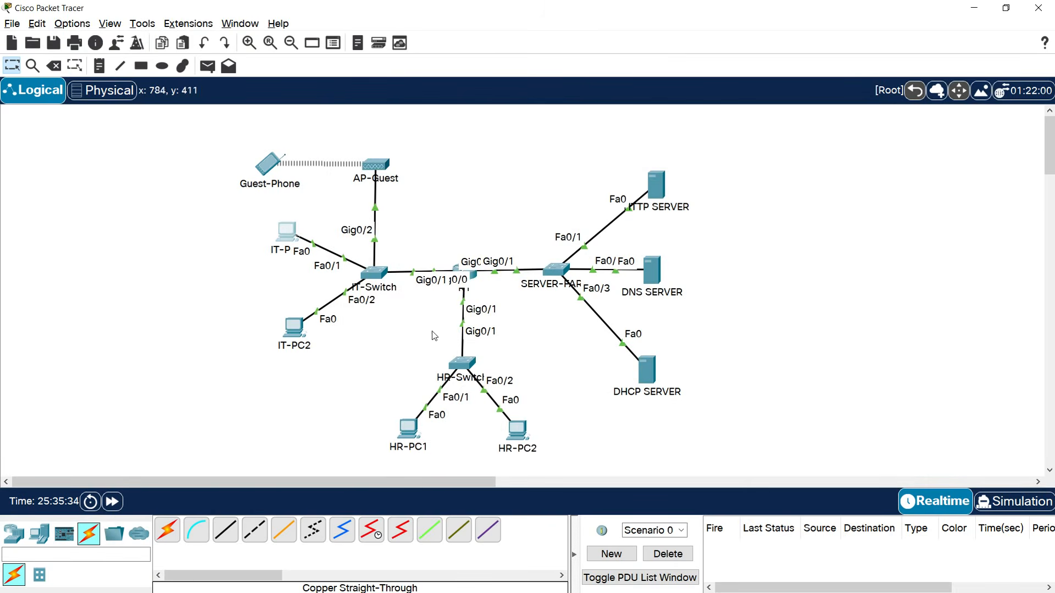
In HR-PC1's maximized command prompt, run ssh -l admin 192.168.1.2 to reach the password prompt.
click(418, 430)
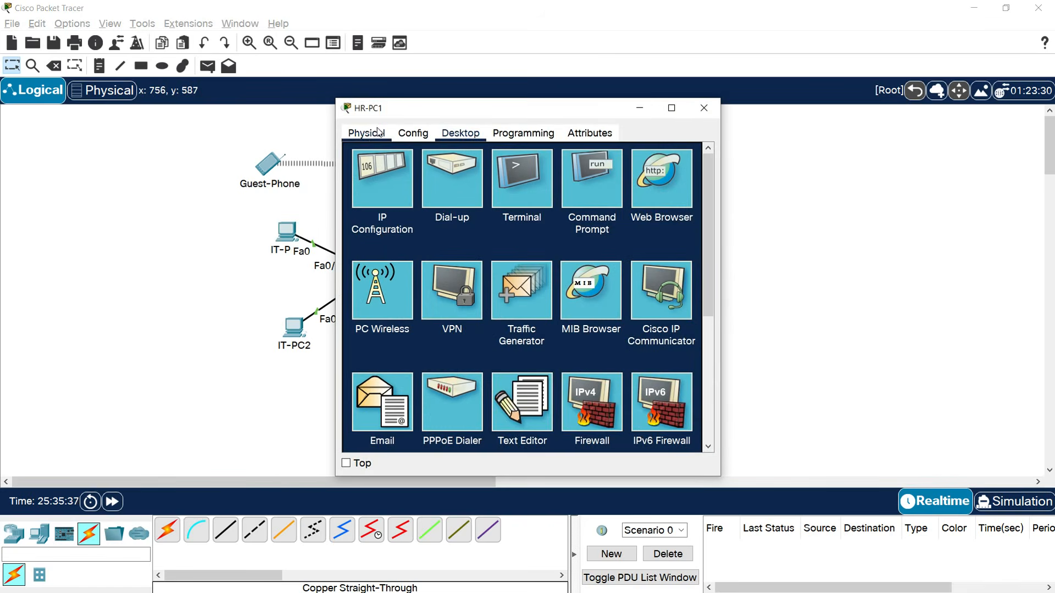
click(595, 193)
click(672, 108)
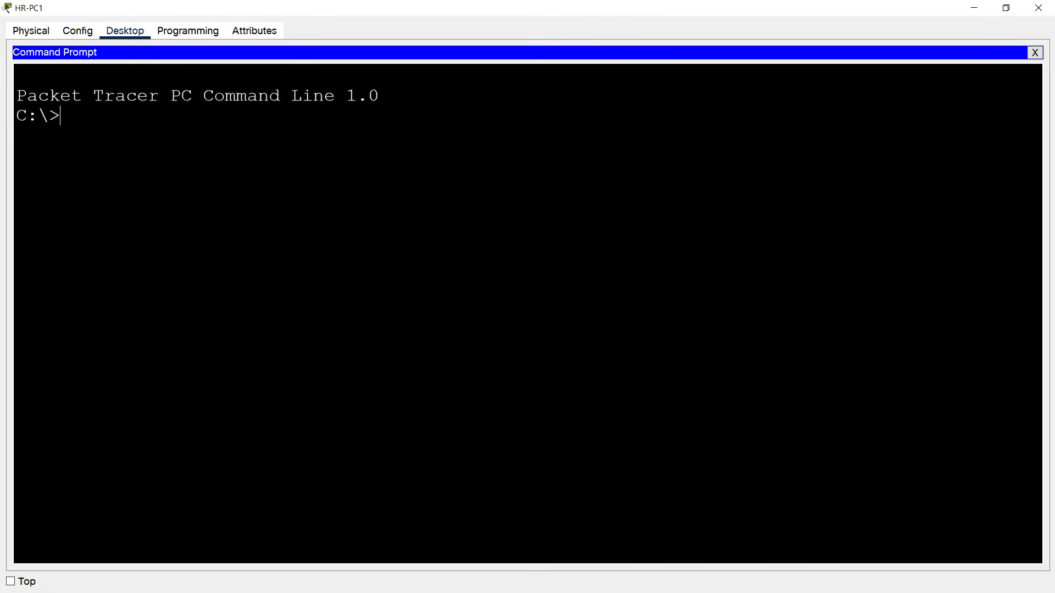
text(ssh -l admin 19)
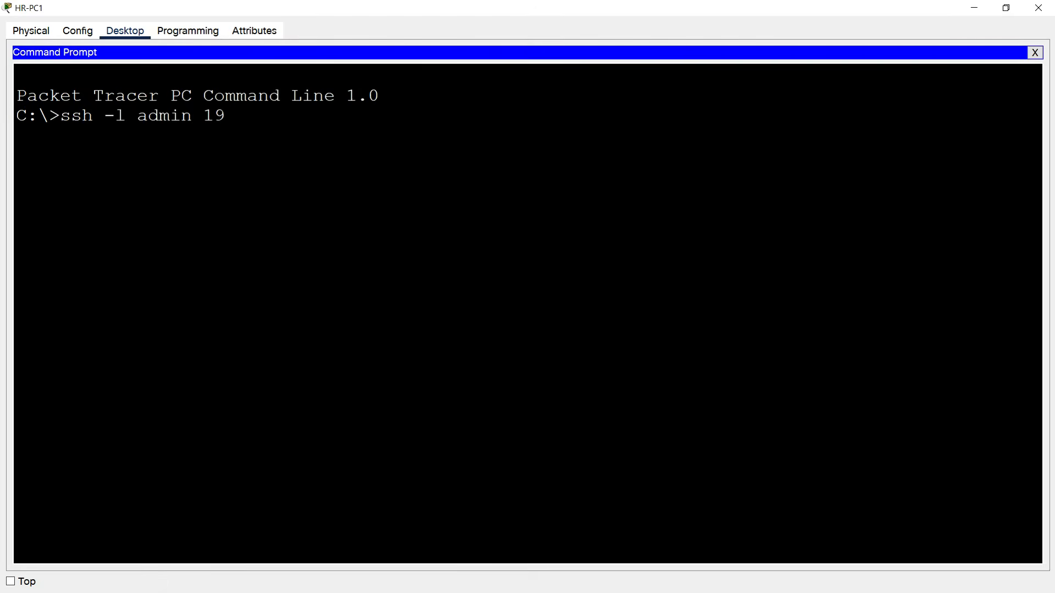
text(2.168.1.2)
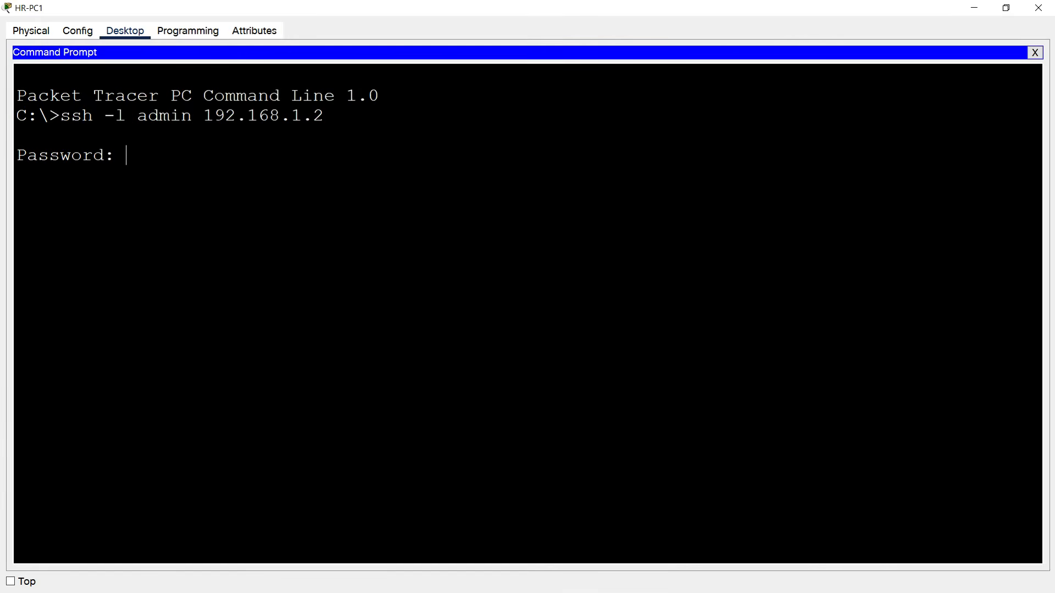
key(Return)
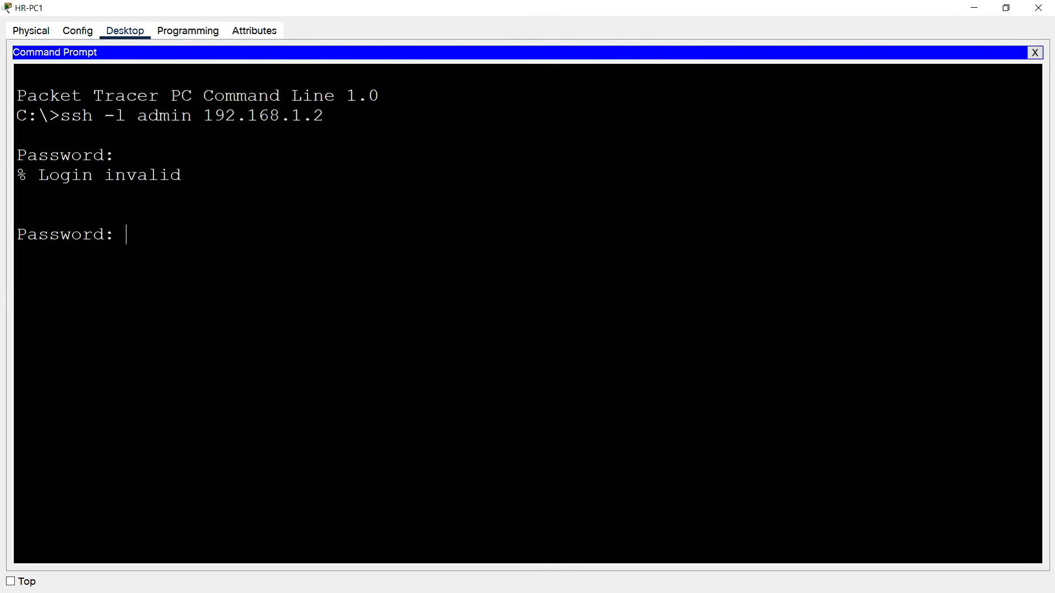
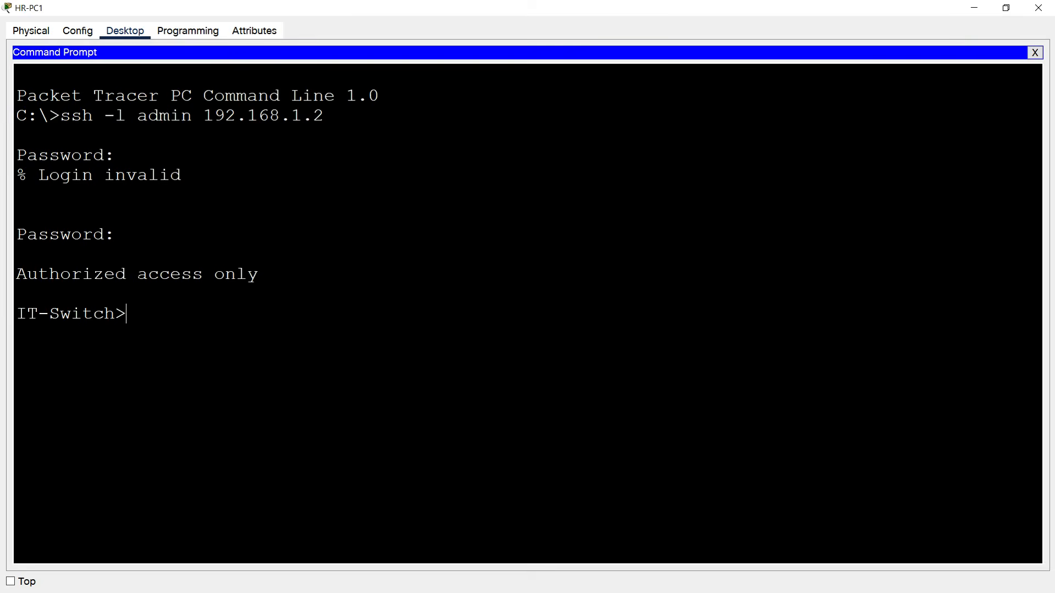
Highlight IT-Switch's 'Authorized access only' banner and the IT-Switch name in the prompt.
drag(259, 274, 12, 273)
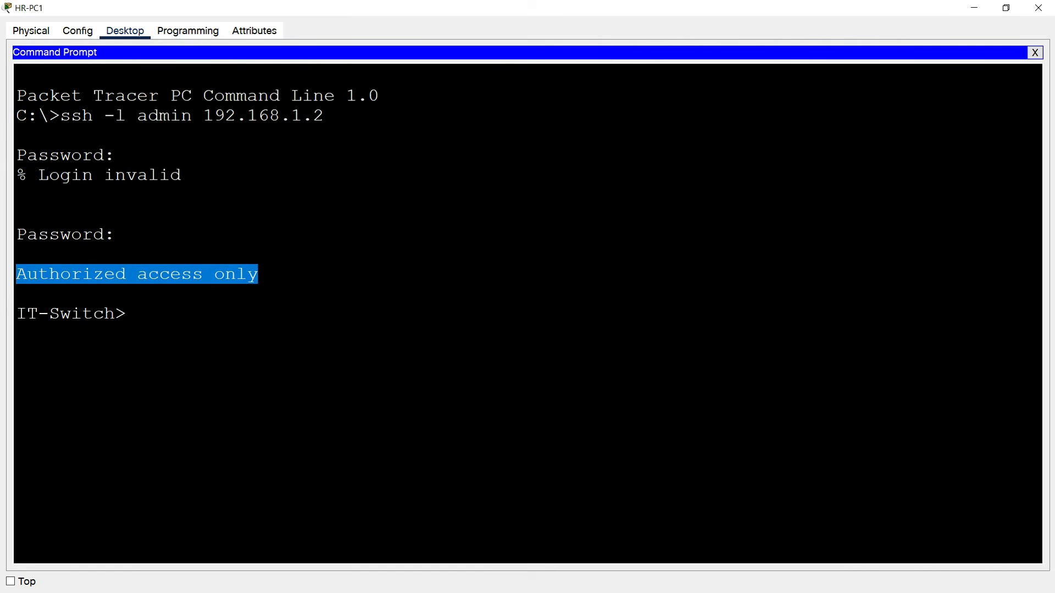
click(16, 314)
drag(16, 314, 109, 313)
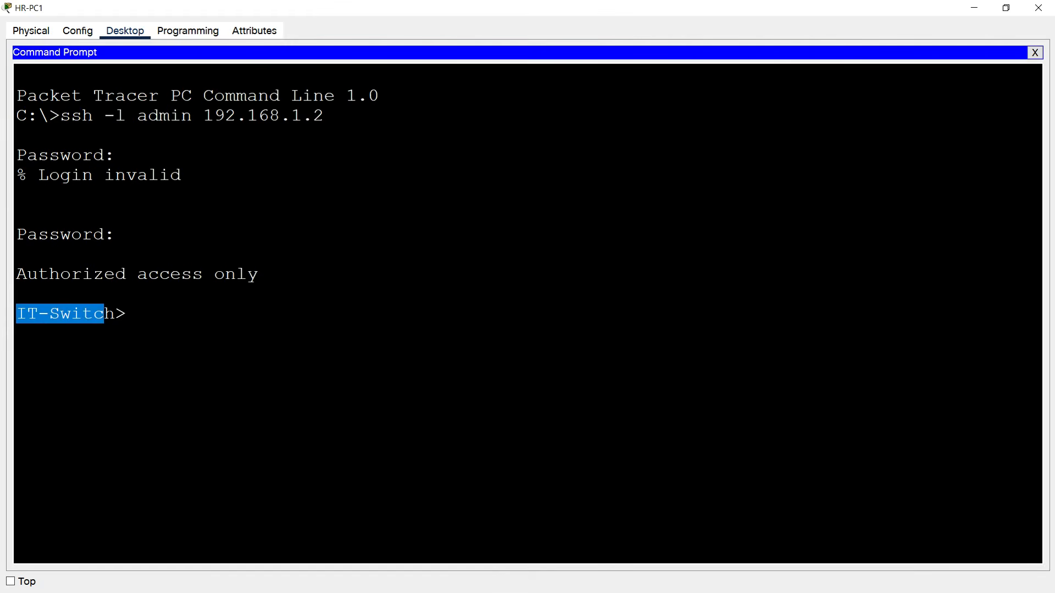
click(126, 314)
Exit the SSH session back to C:\> and point out the ssh -l part of the earlier command.
text(exit)
key(Return)
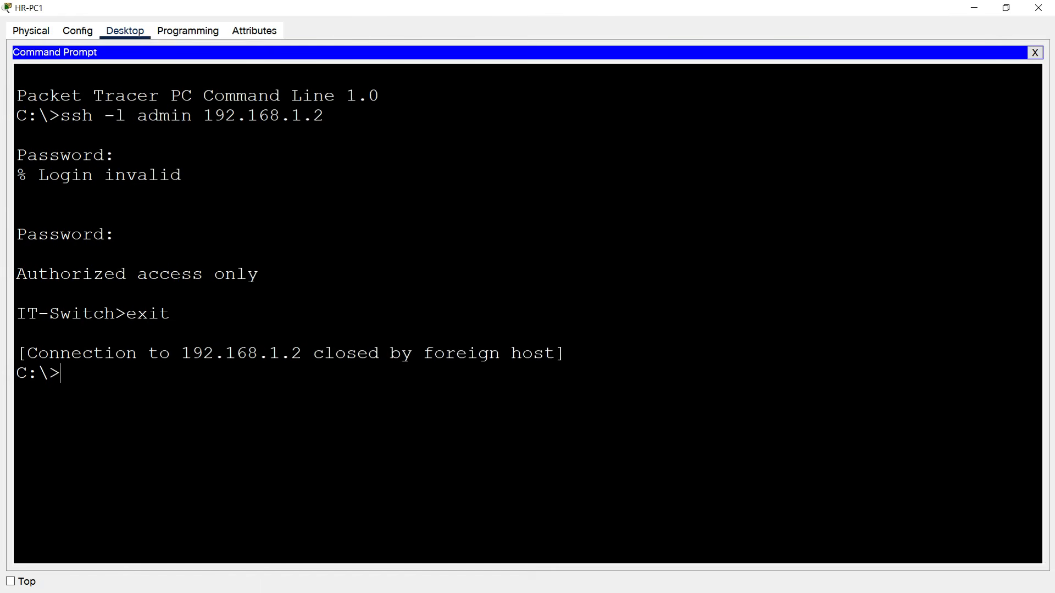
drag(60, 116, 126, 116)
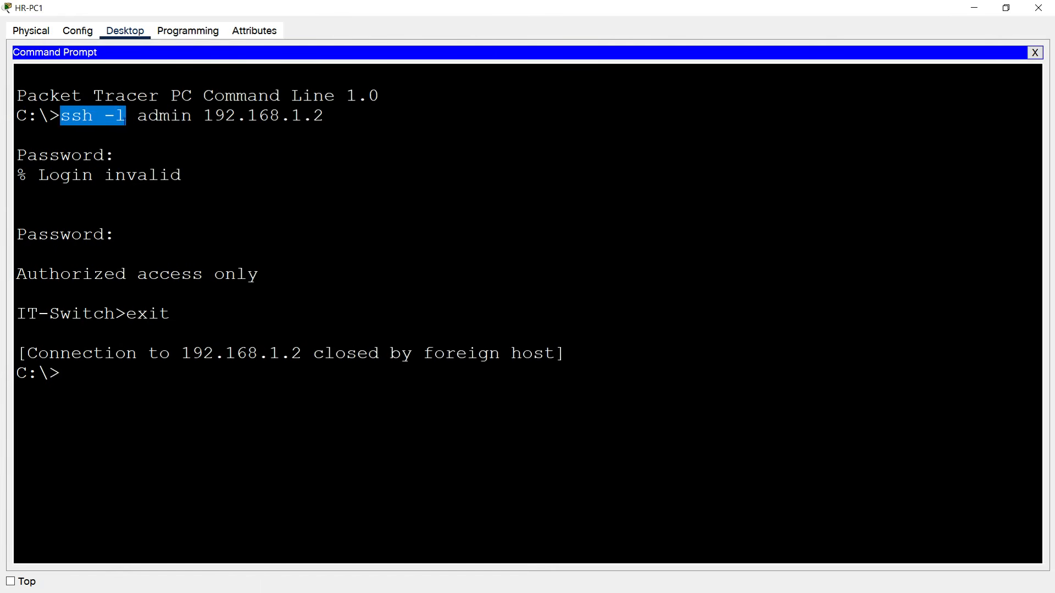
click(126, 115)
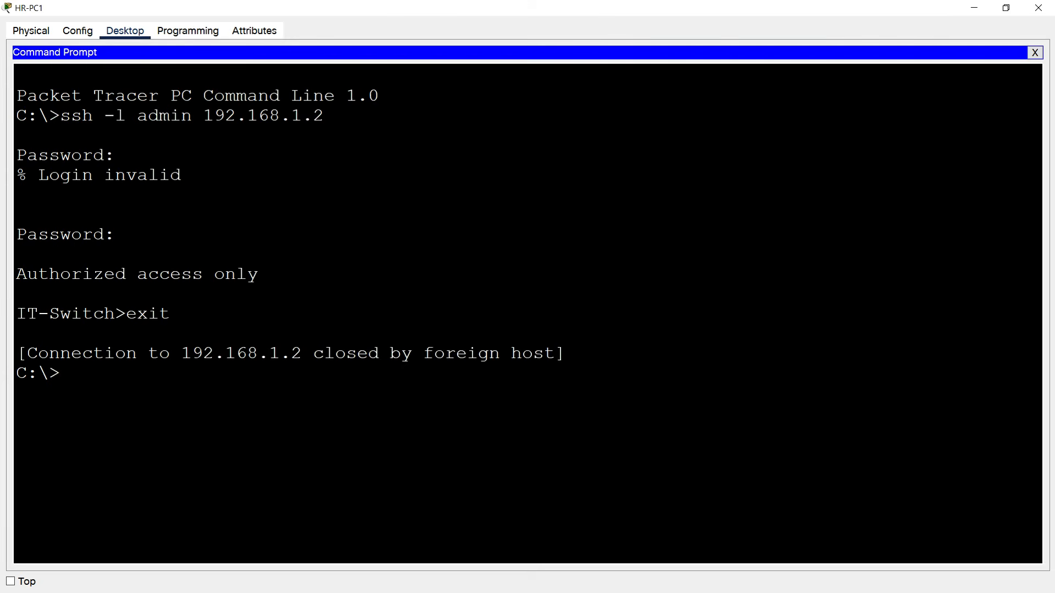
Telnet to IT-Switch at 192.168.1.2 and log in as admin with the switch password.
text(telnet 192.168.1.2)
key(Return)
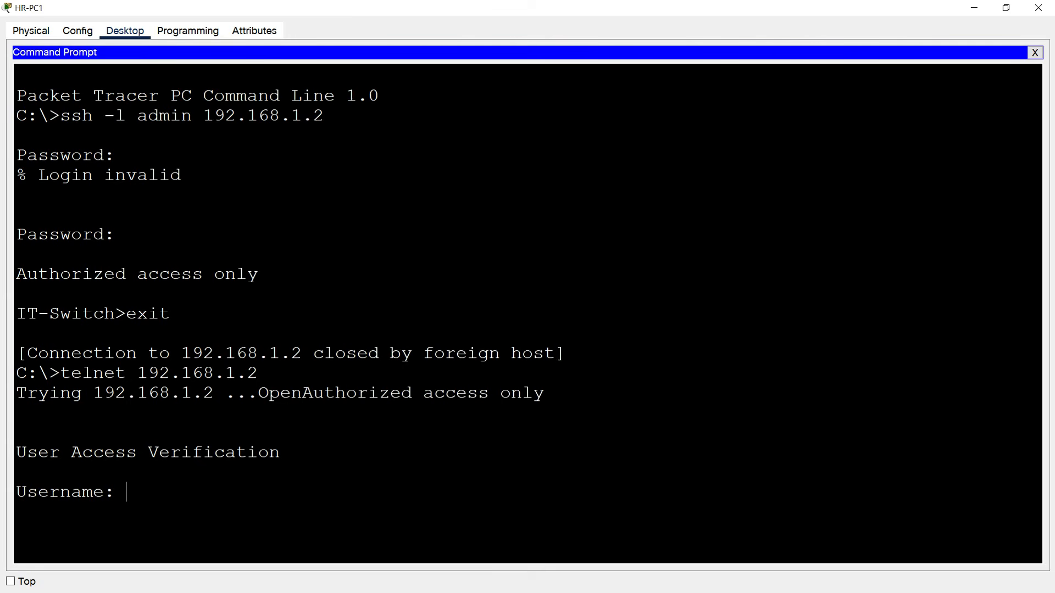
text(admin)
key(Return)
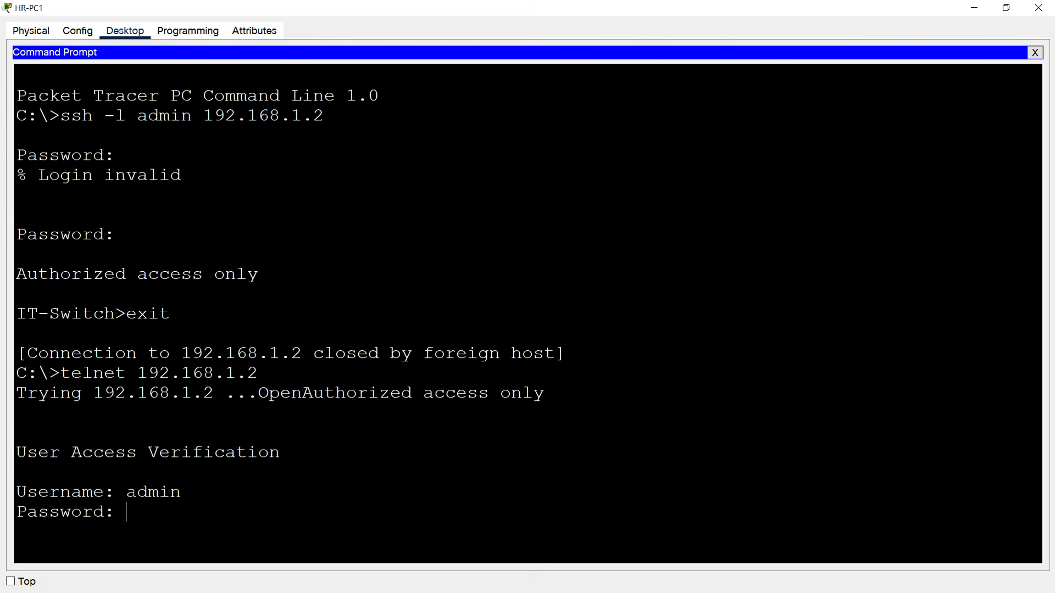
key(Return)
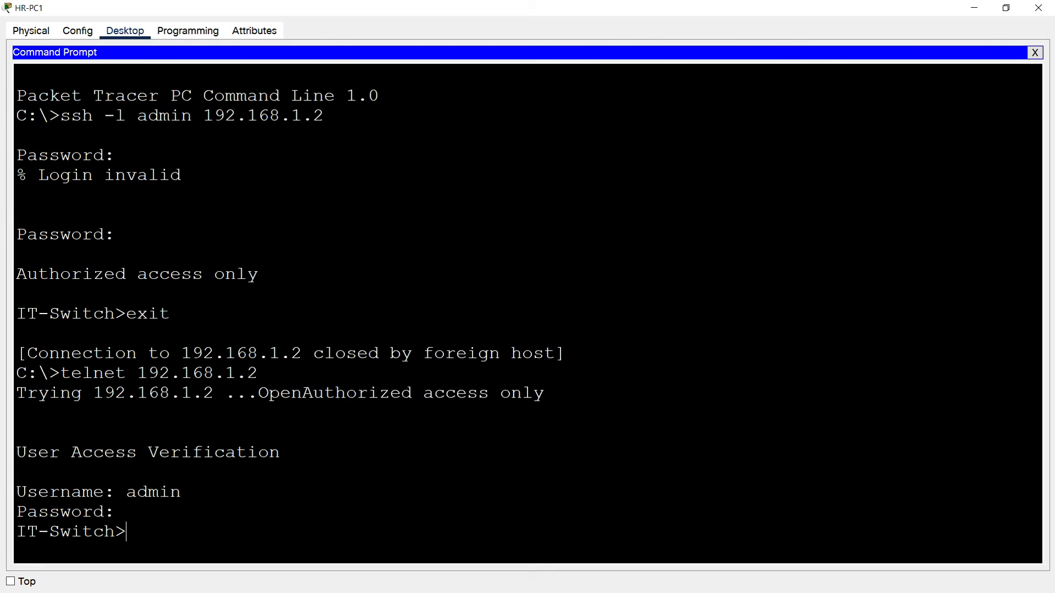
Exit the telnet session and close HR-PC1's command prompt window.
text(exit)
key(Return)
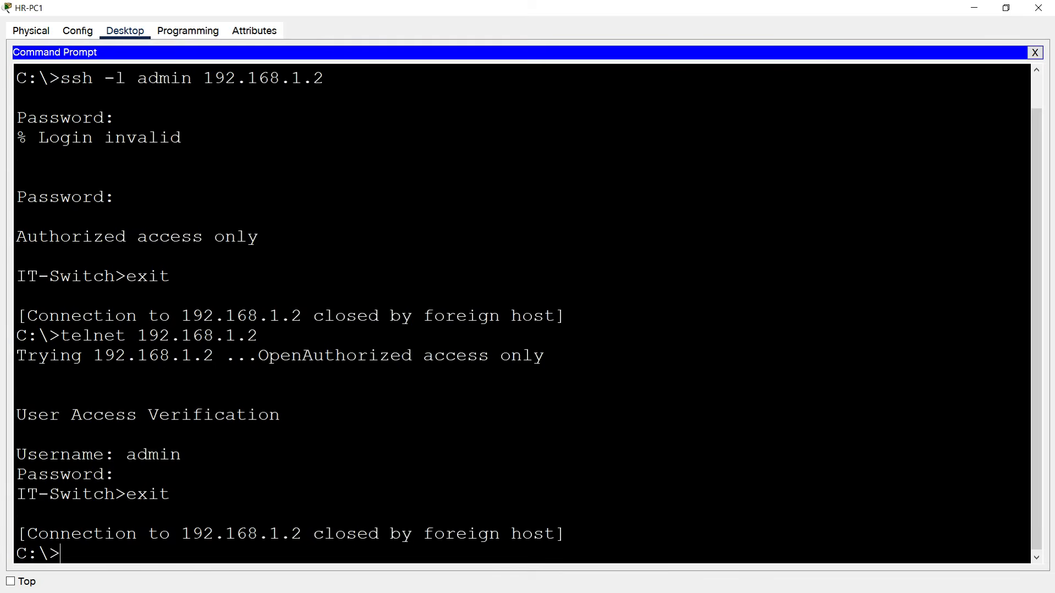
click(1038, 7)
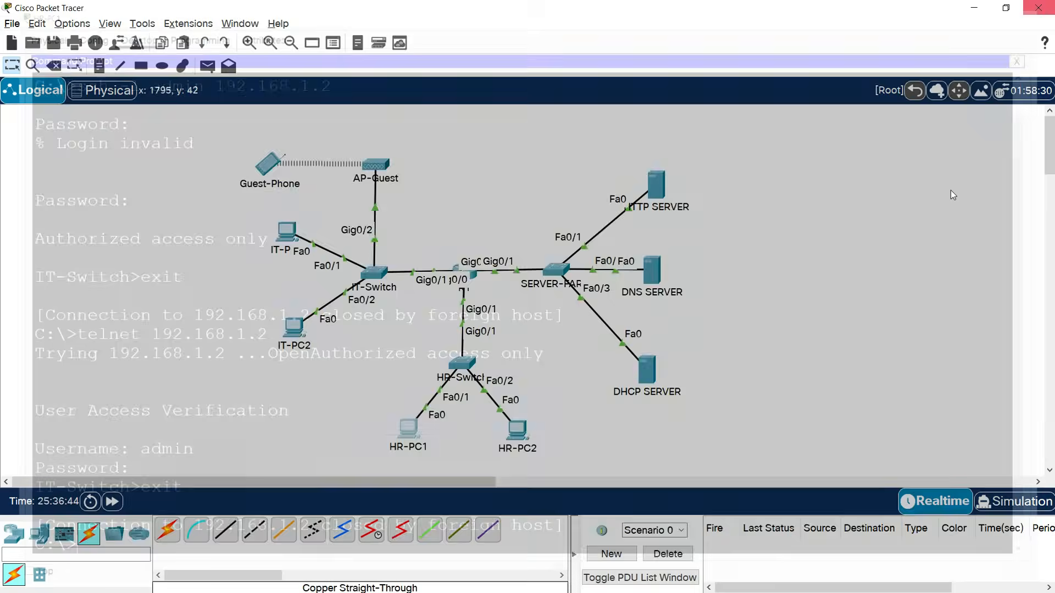